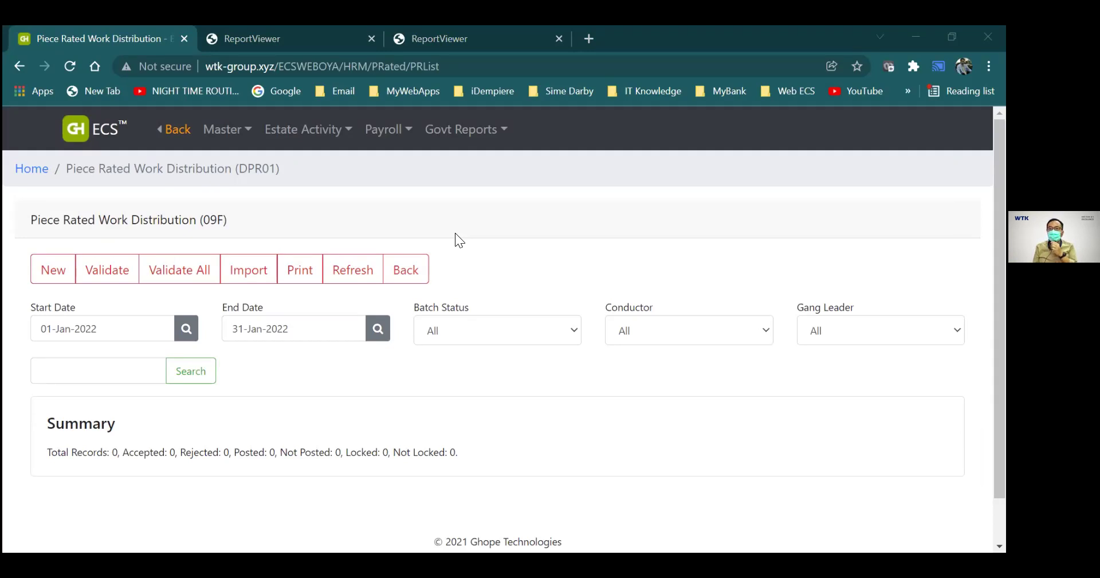
Open the Estate Activity mega-menu listing the Oil Palm and Piece Rated activities
{"action": "left_click", "coordinate": [305, 133]}
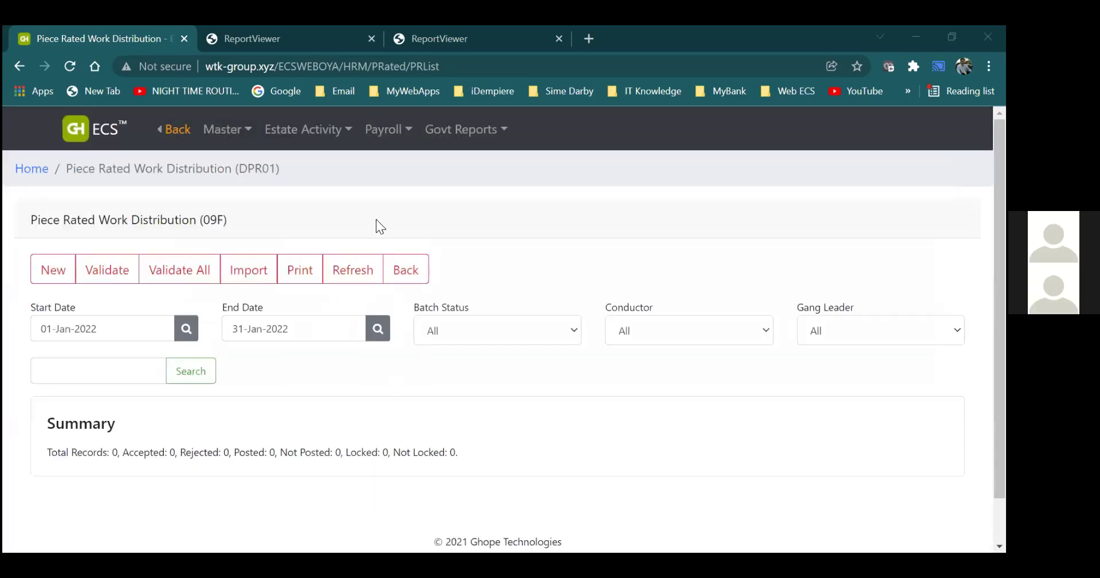
{"action": "mouse_move", "coordinate": [298, 130]}
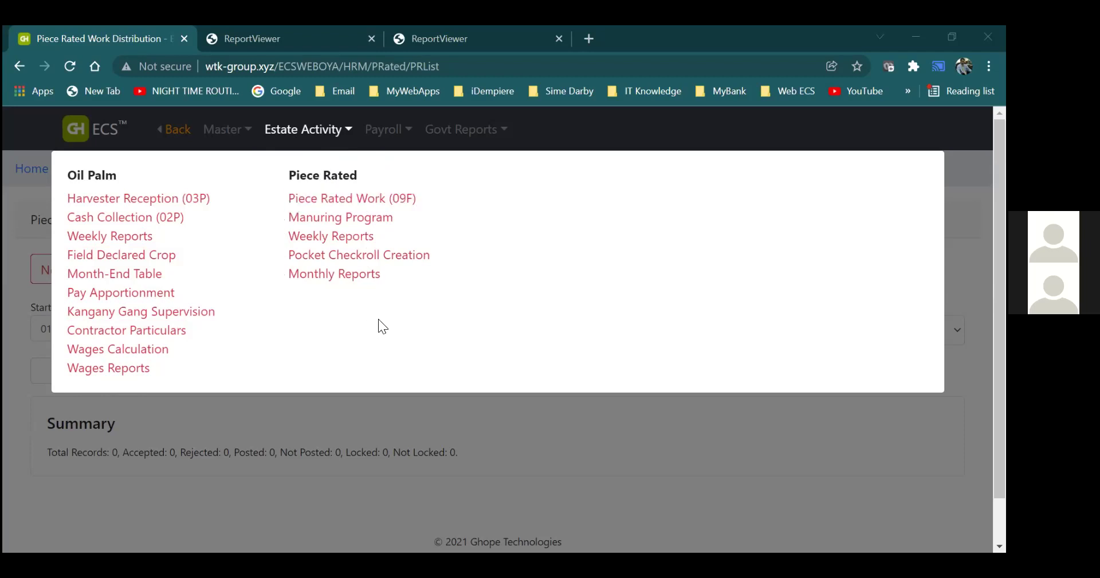
Open Piece Rated Work (09F) and view its empty batch list for 01-Jan-2022 to 31-Jan-2022
{"action": "left_click", "coordinate": [360, 208]}
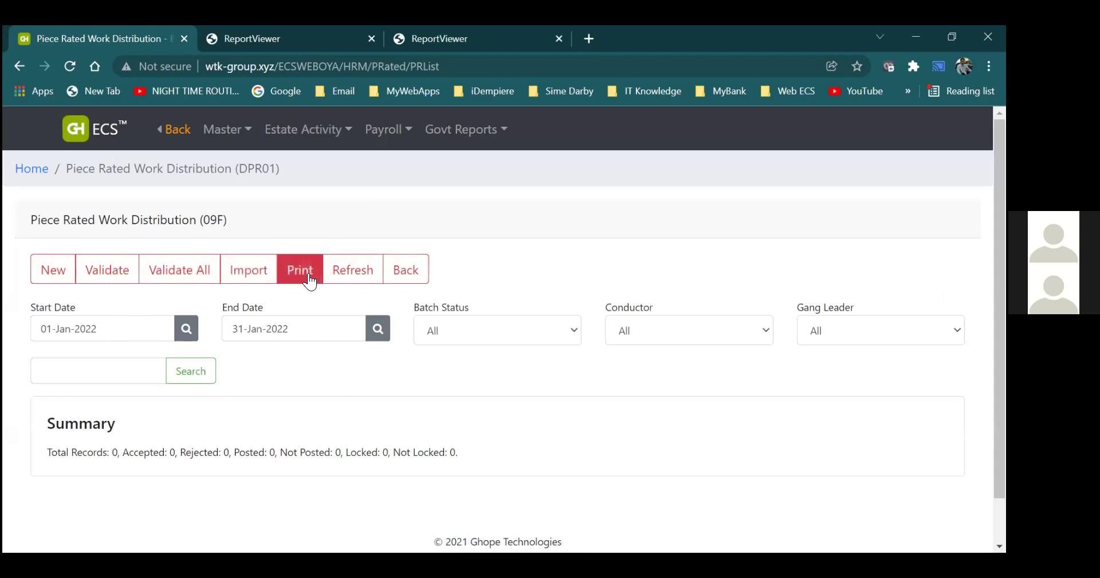
{"action": "left_click", "coordinate": [179, 270]}
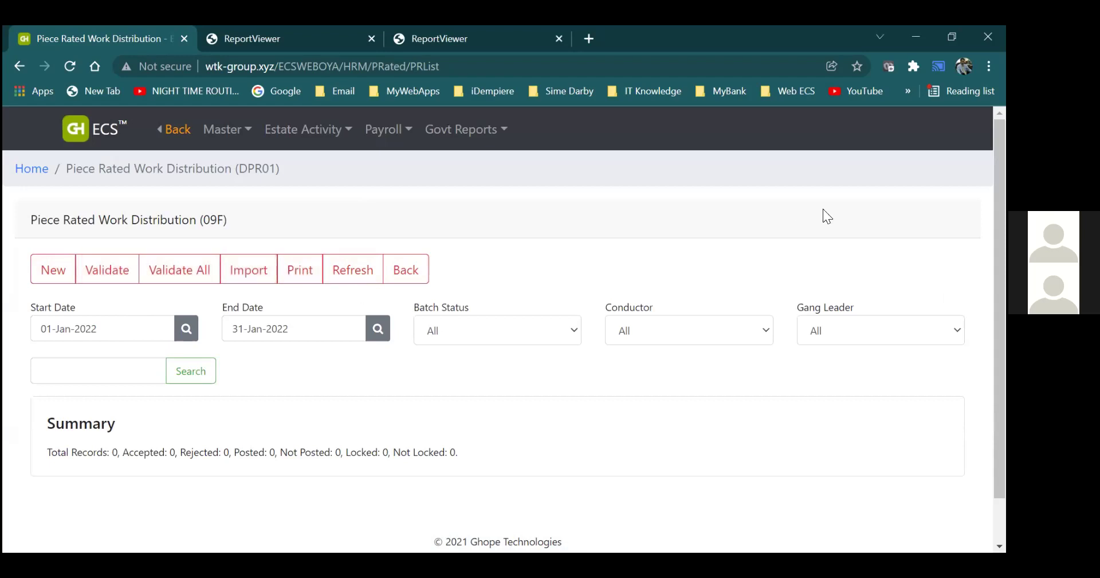
{"action": "scroll", "coordinate": [504, 332], "scroll_direction": "down", "scroll_amount": 1}
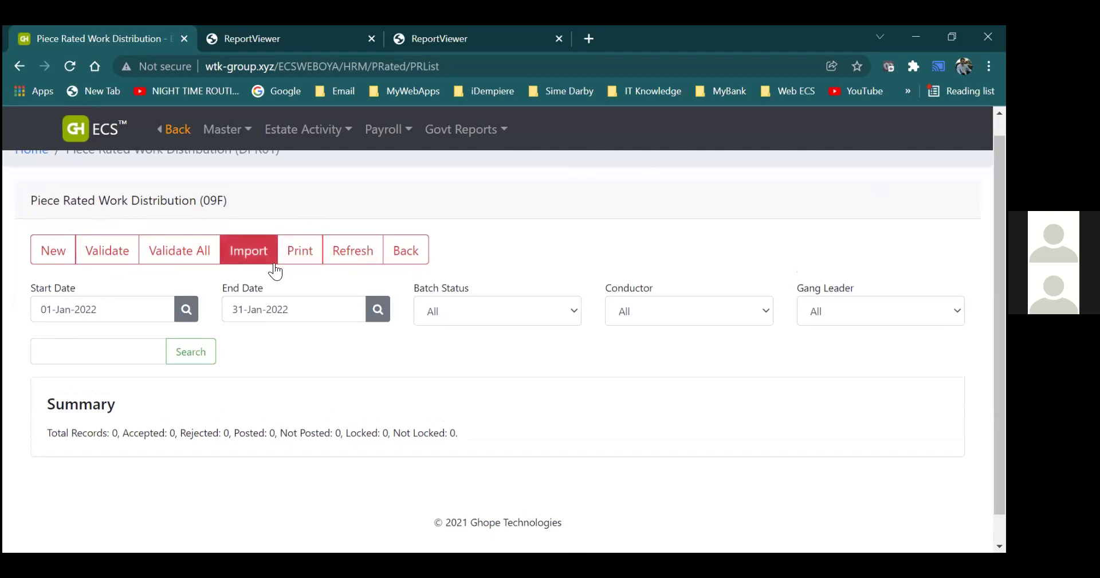
{"action": "left_click", "coordinate": [130, 309]}
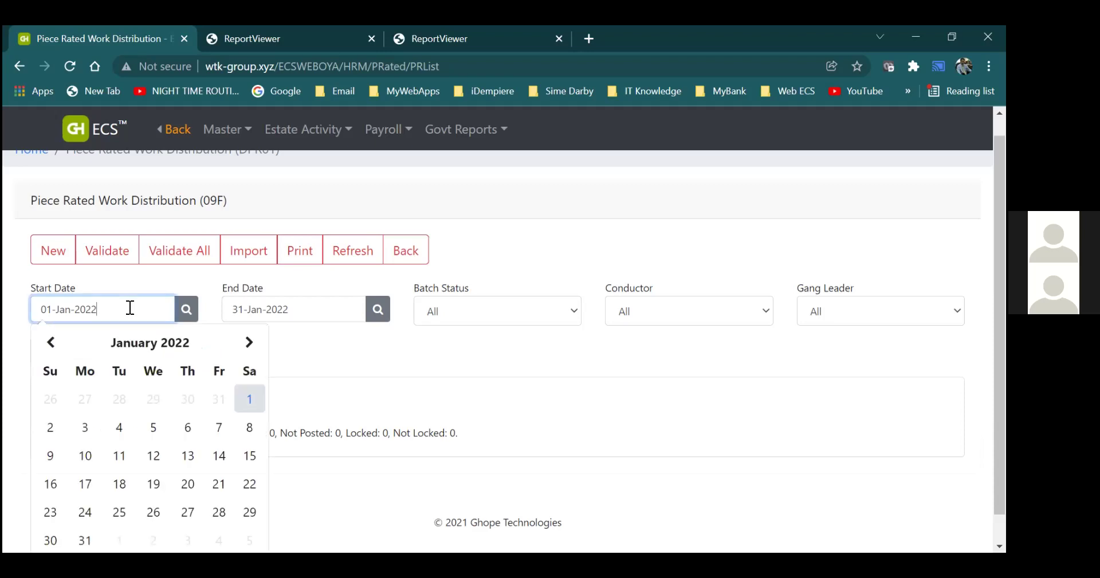
{"action": "left_click", "coordinate": [59, 343]}
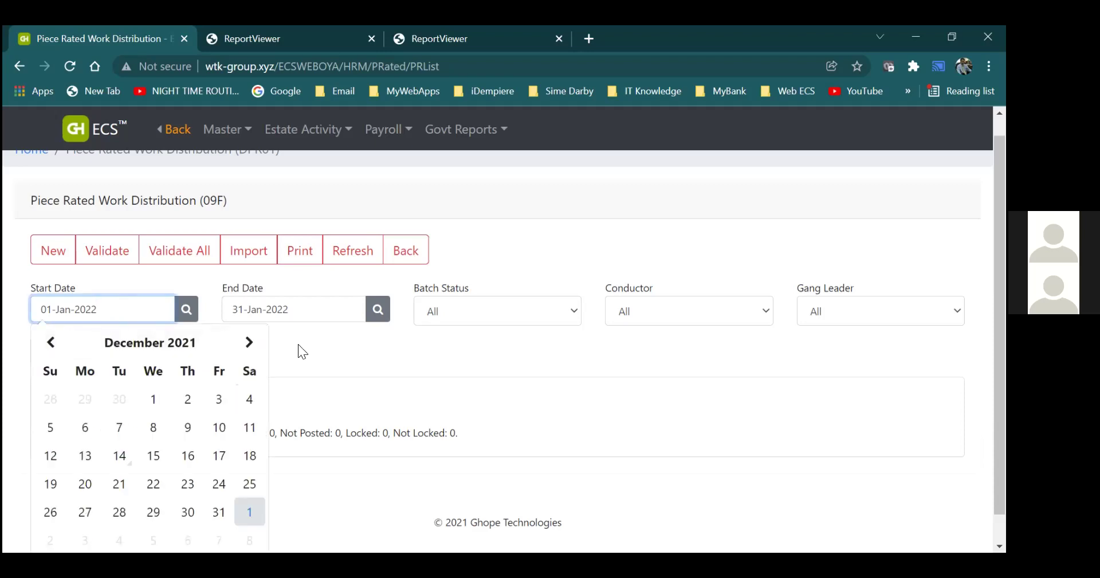
{"action": "left_click", "coordinate": [154, 398]}
{"action": "left_click", "coordinate": [334, 313]}
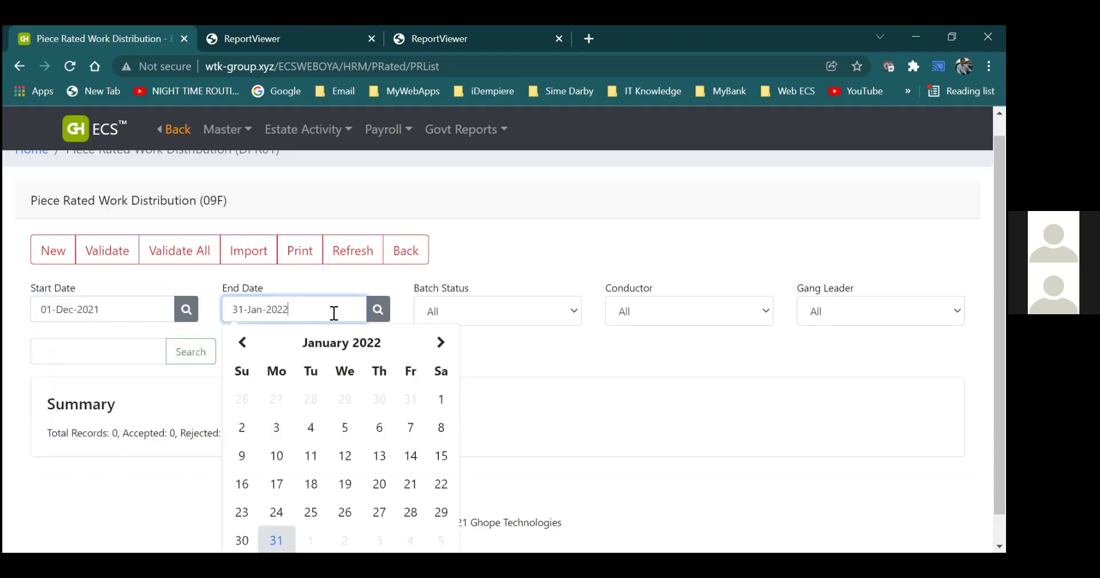
{"action": "left_click", "coordinate": [242, 342]}
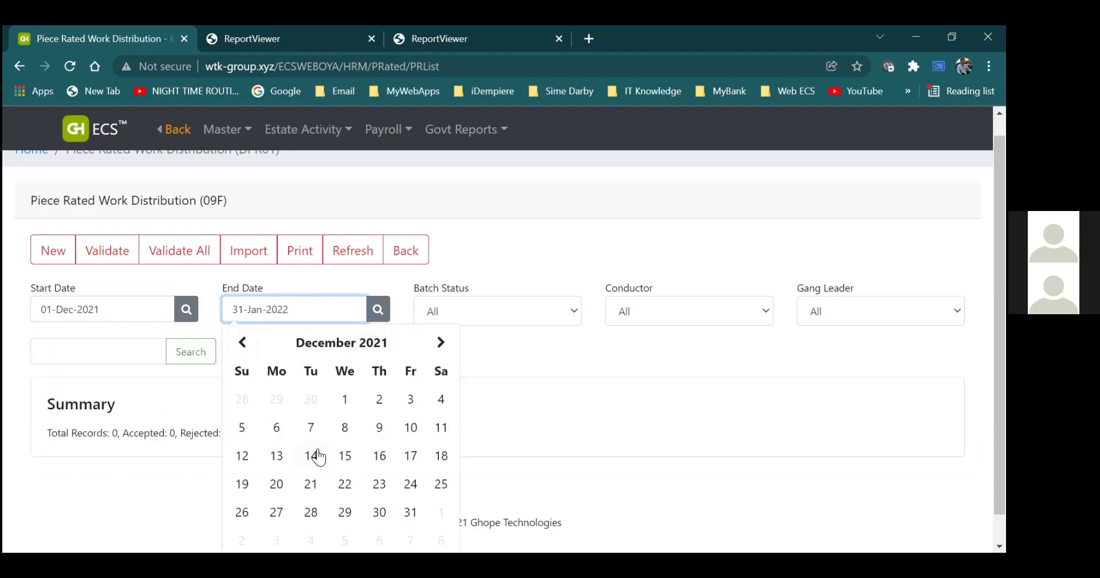
{"action": "left_click", "coordinate": [410, 512]}
{"action": "left_click", "coordinate": [377, 315]}
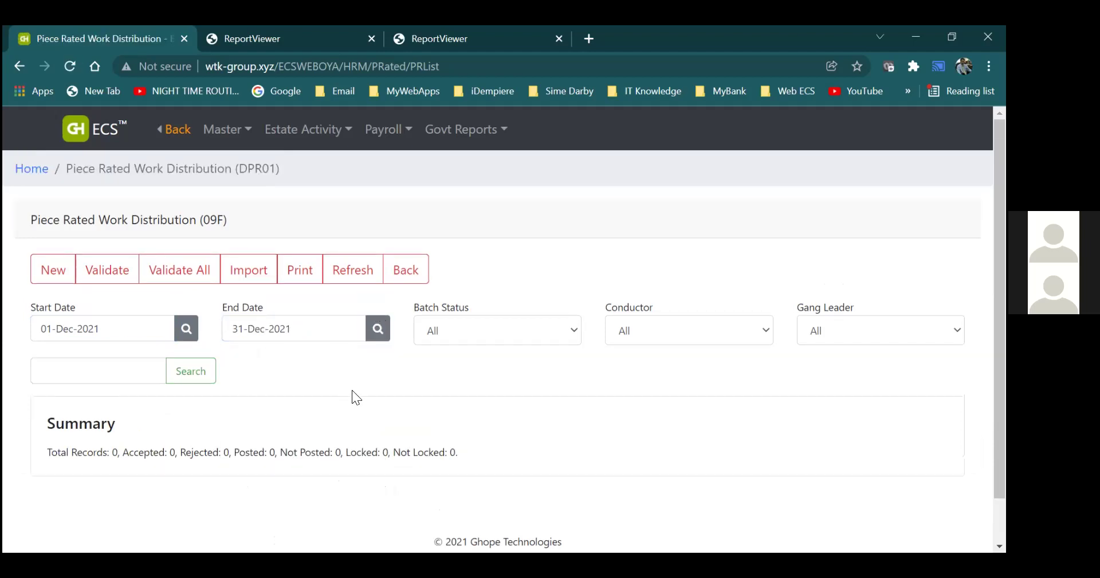
{"action": "left_click", "coordinate": [526, 331]}
{"action": "left_click", "coordinate": [526, 330]}
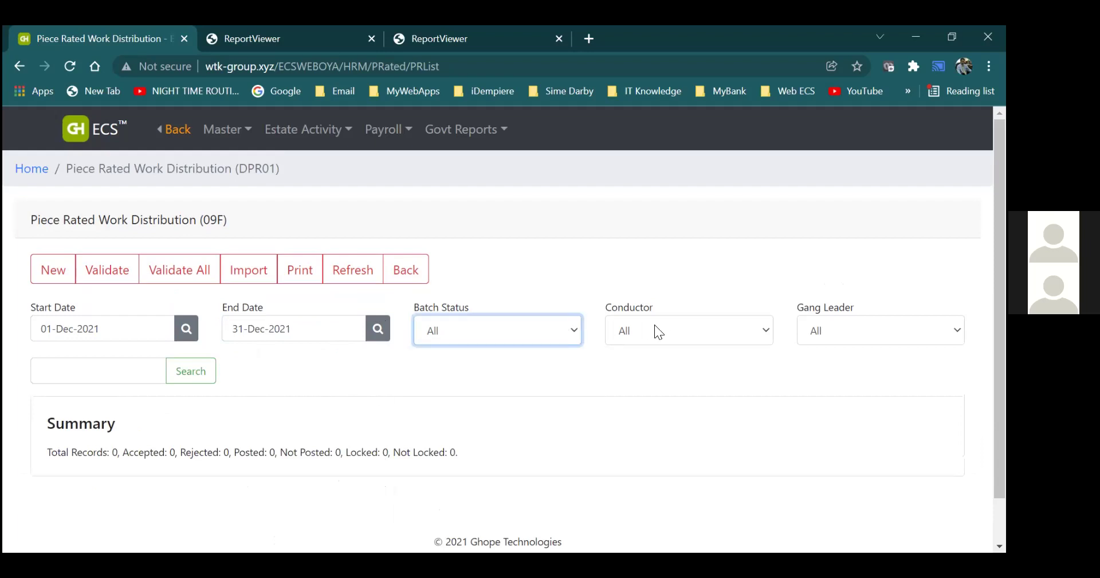
{"action": "left_click", "coordinate": [704, 331]}
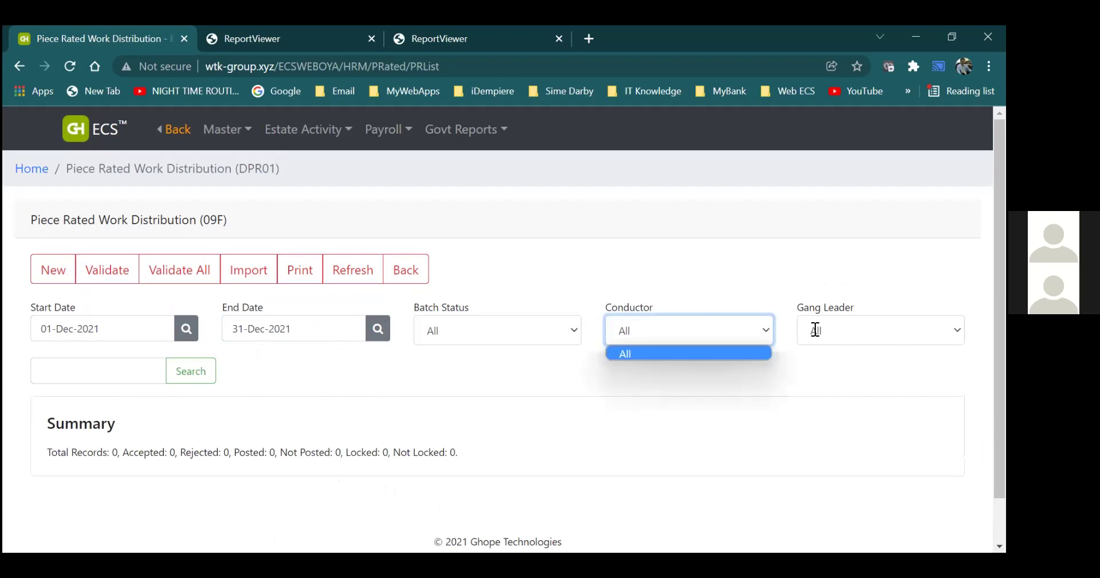
{"action": "left_click", "coordinate": [816, 329]}
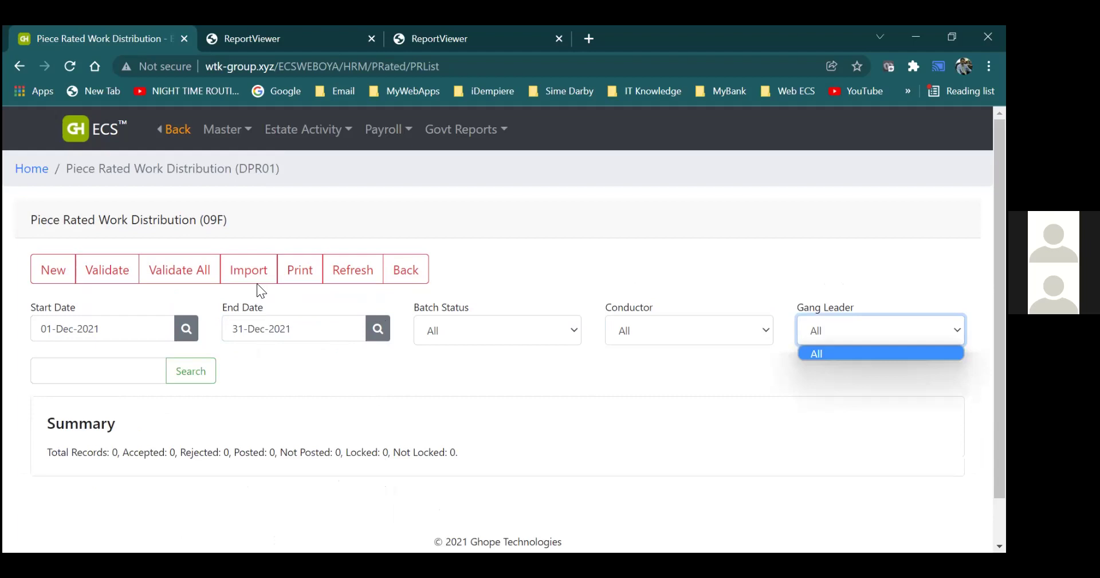
{"action": "left_click", "coordinate": [343, 279]}
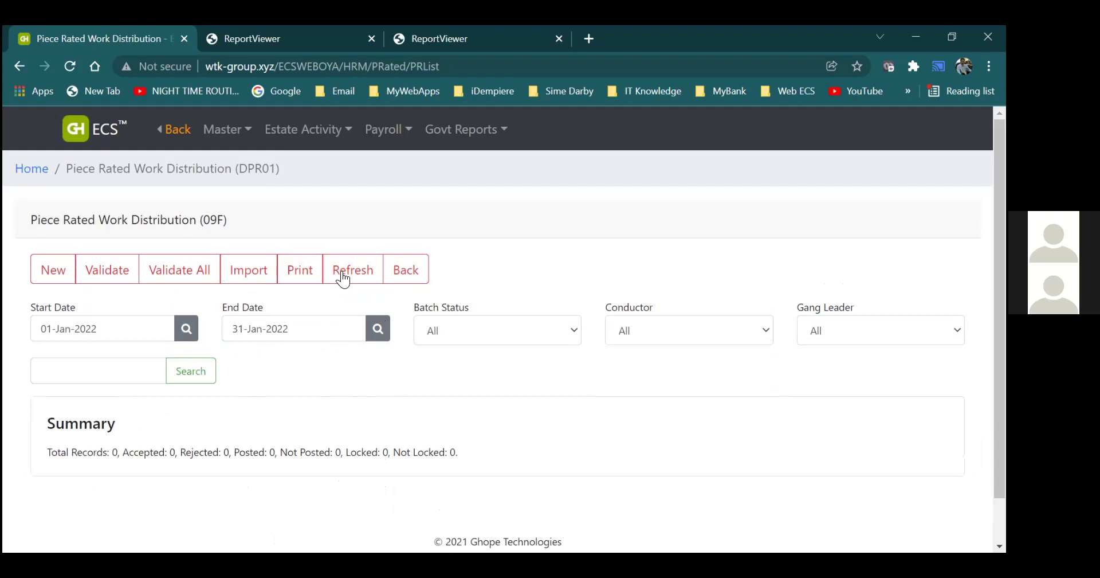
Start a new batch with Job No. E0001 dated 01-Jan-2022
{"action": "left_click", "coordinate": [58, 275]}
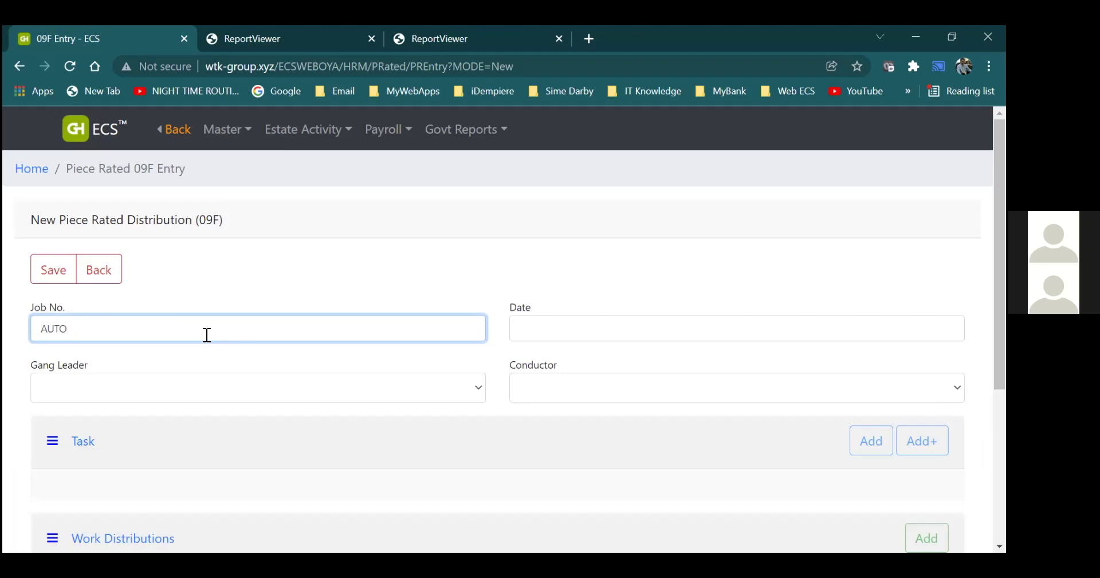
{"action": "key", "text": "BackSpace"}
{"action": "key", "text": "BackSpace"}
{"action": "key", "text": "BackSpace"}
{"action": "key", "text": "BackSpace"}
{"action": "type", "text": "E"}
{"action": "type", "text": "0001"}
{"action": "key", "text": "Tab"}
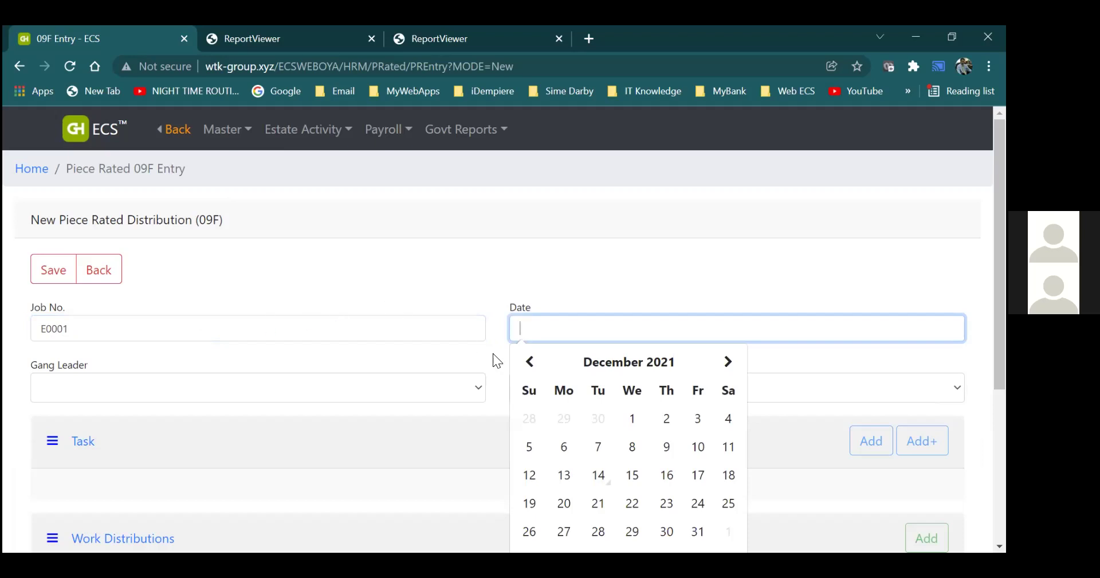
{"action": "left_click", "coordinate": [714, 371]}
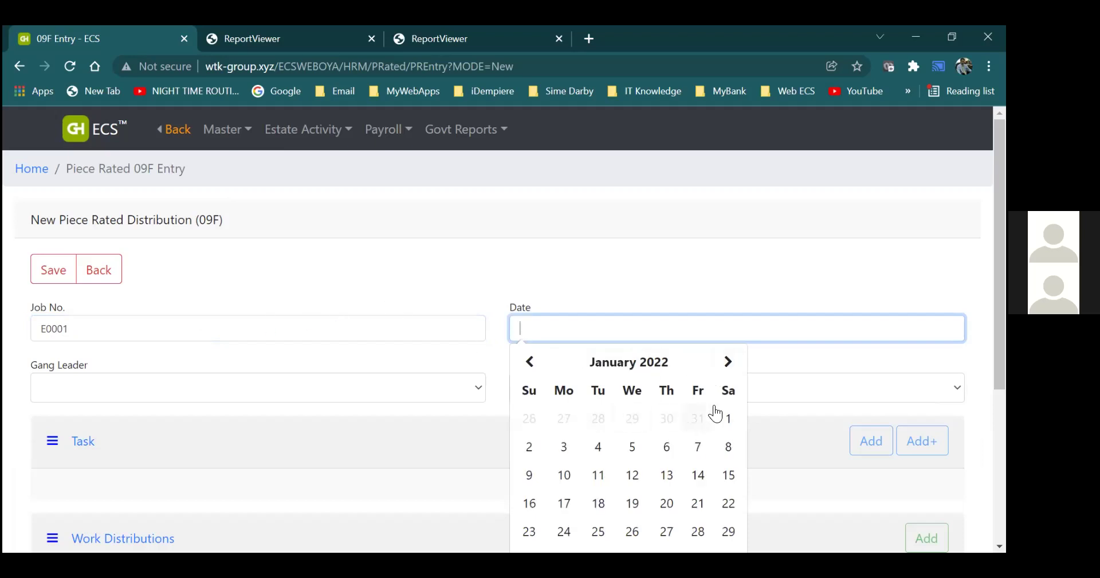
{"action": "left_click", "coordinate": [725, 422]}
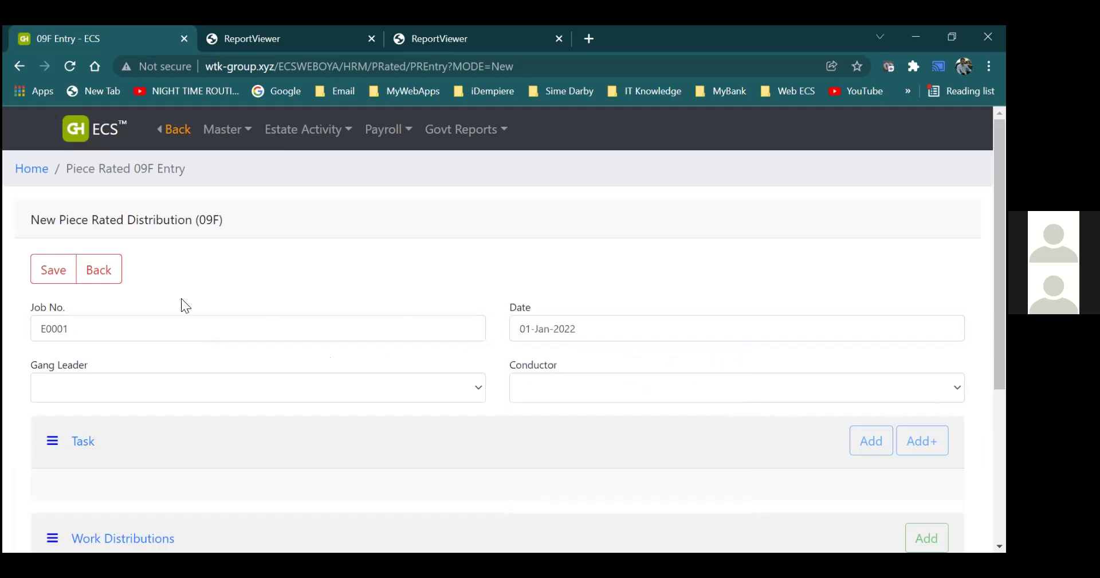
Review the gang leader and conductor choices without picking any, and save batch E0001
{"action": "left_click", "coordinate": [380, 401]}
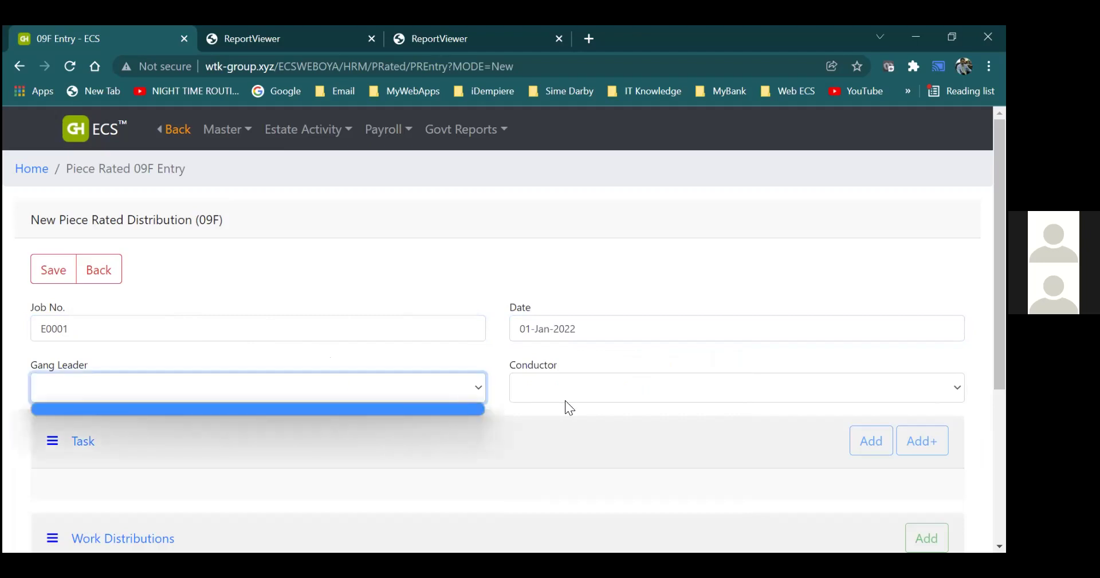
{"action": "left_click", "coordinate": [620, 382]}
{"action": "left_click", "coordinate": [418, 390]}
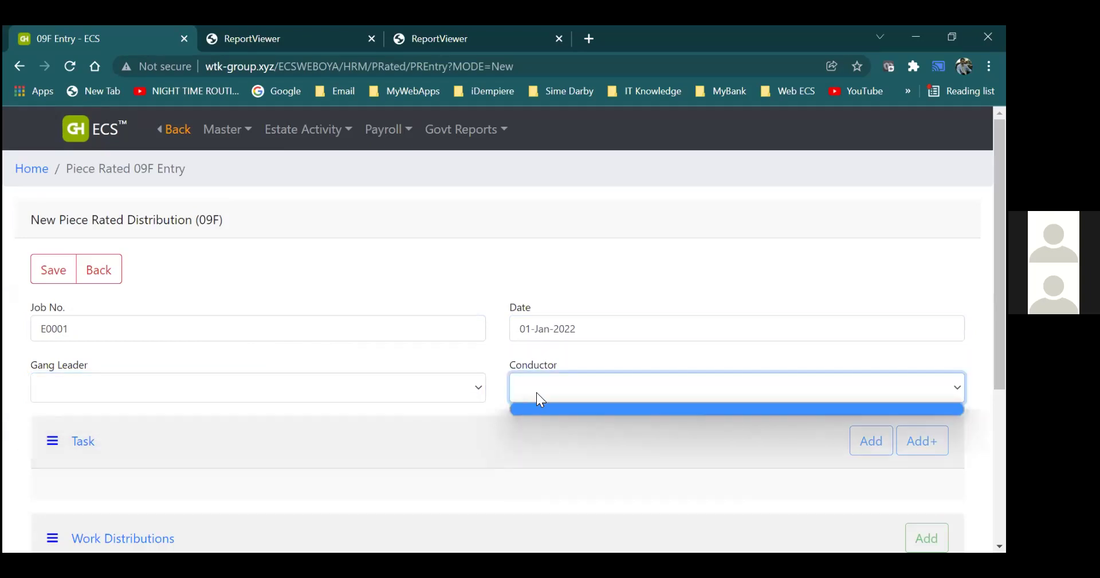
{"action": "left_click", "coordinate": [537, 393]}
{"action": "left_click", "coordinate": [471, 351]}
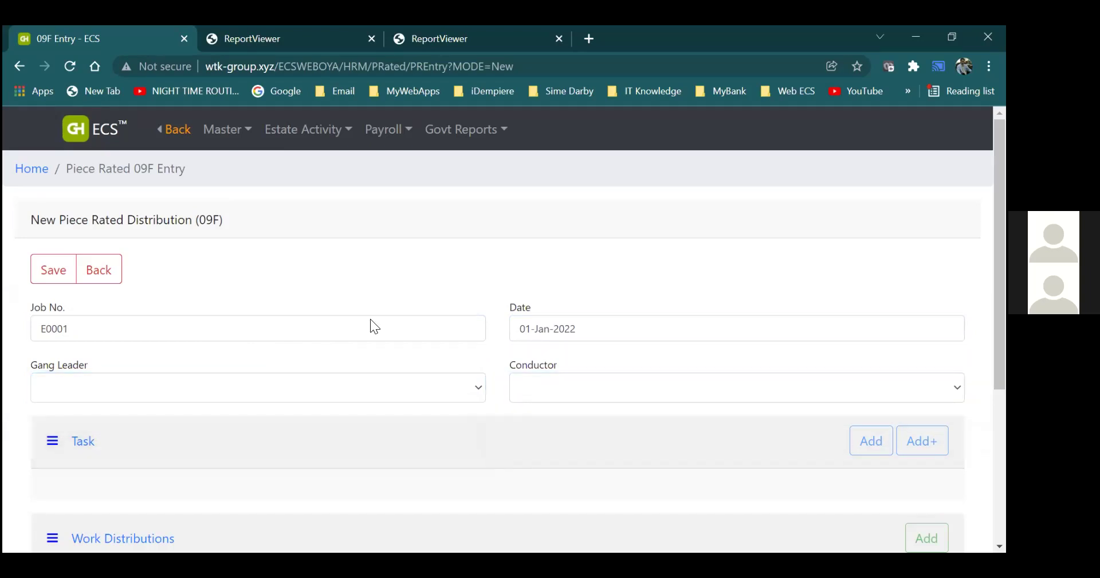
{"action": "left_click", "coordinate": [50, 273]}
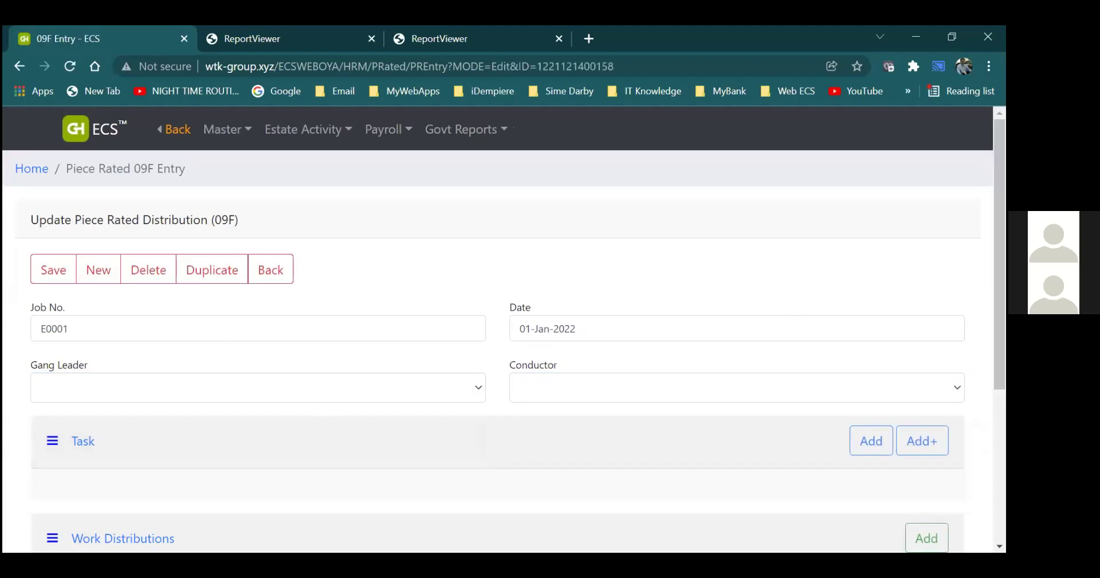
Open and close the task entry form on batch E0001
{"action": "scroll", "coordinate": [505, 344], "scroll_direction": "down", "scroll_amount": 3}
{"action": "scroll", "coordinate": [504, 344], "scroll_direction": "up", "scroll_amount": 1}
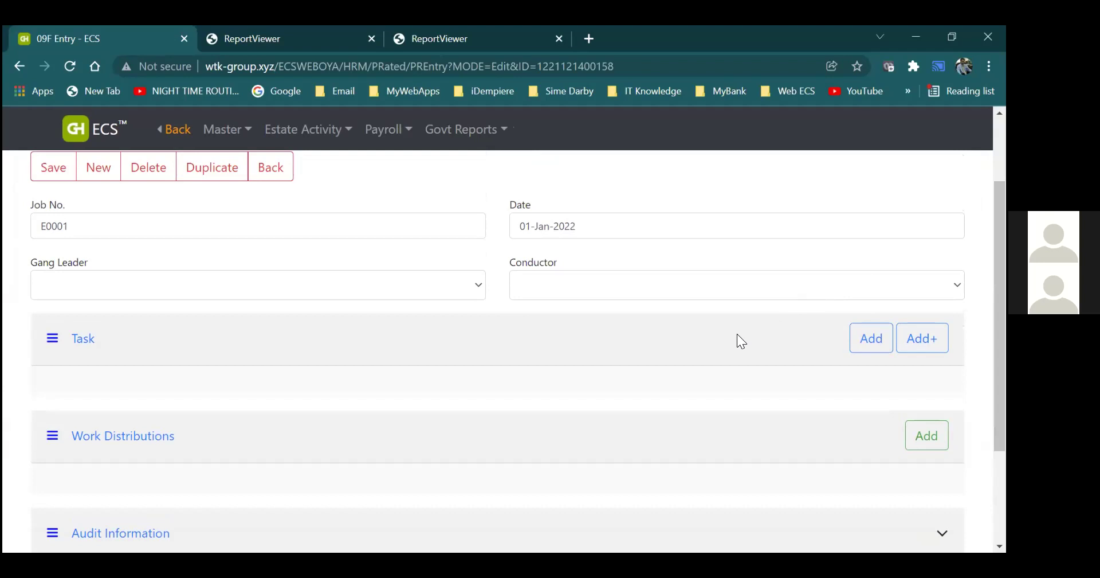
{"action": "left_click", "coordinate": [850, 345]}
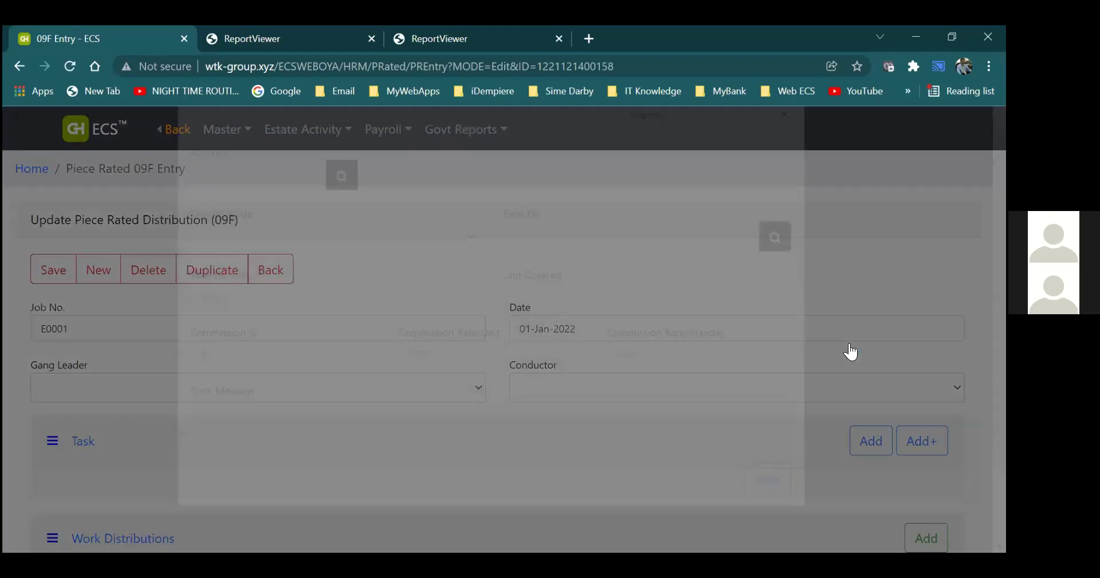
{"action": "left_click", "coordinate": [784, 153]}
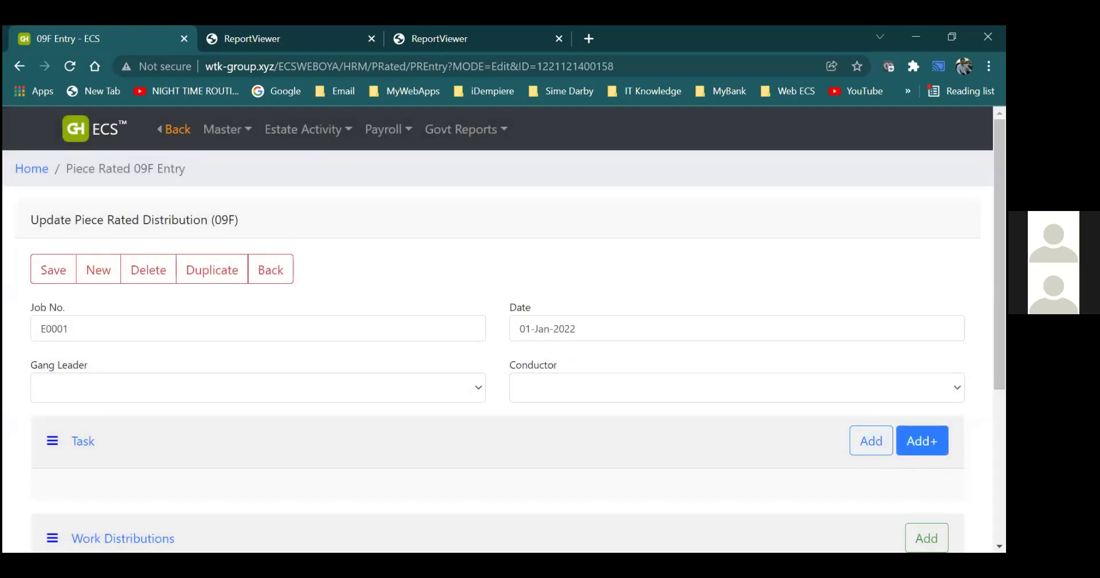
Open and close the Add+ task search, then bring up the Master data menu
{"action": "left_click", "coordinate": [922, 440]}
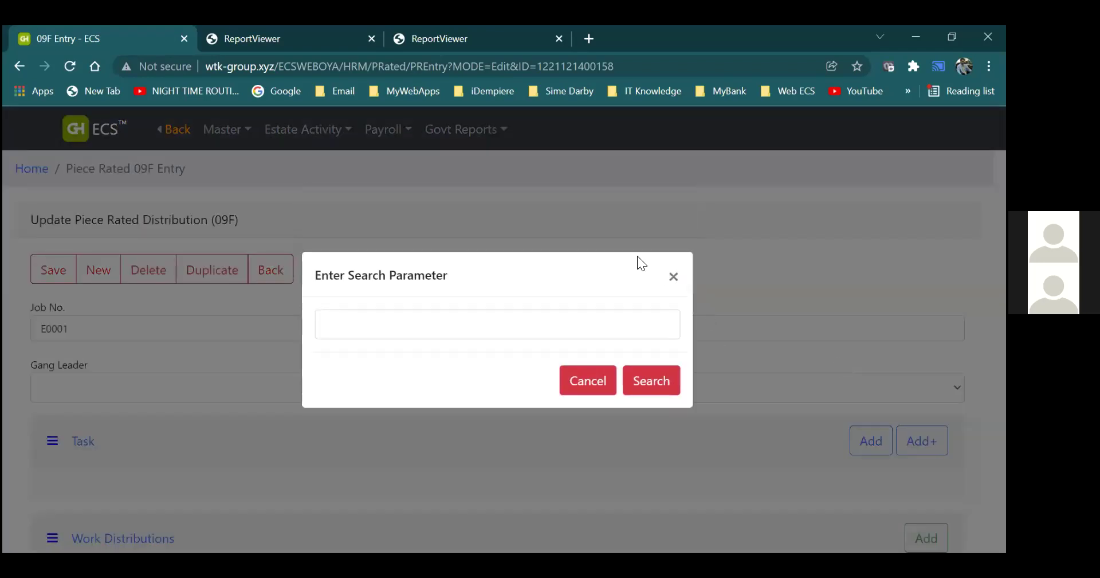
{"action": "left_click", "coordinate": [674, 276]}
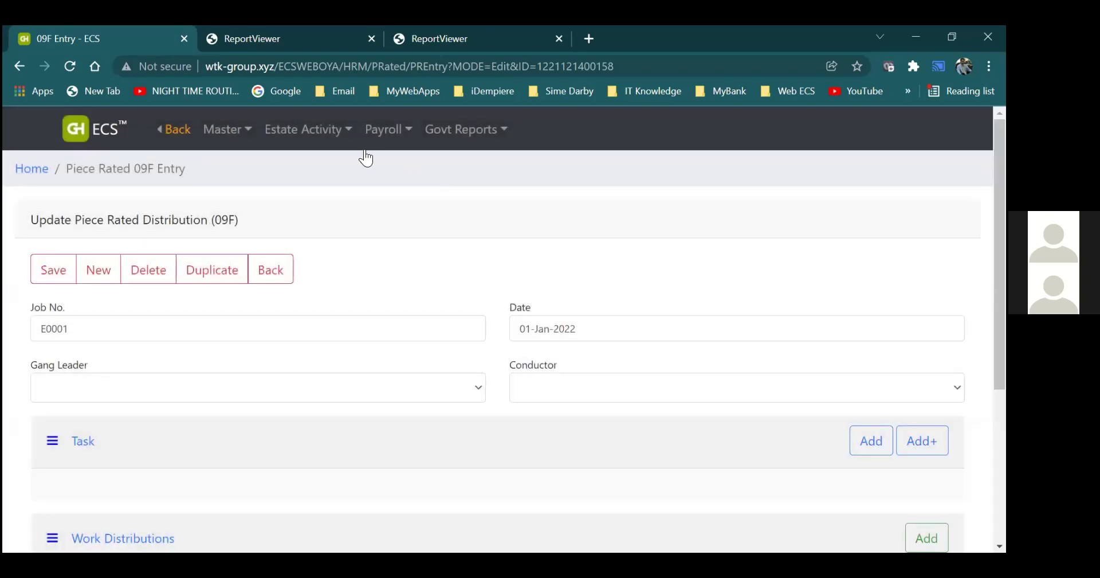
{"action": "left_click", "coordinate": [372, 131]}
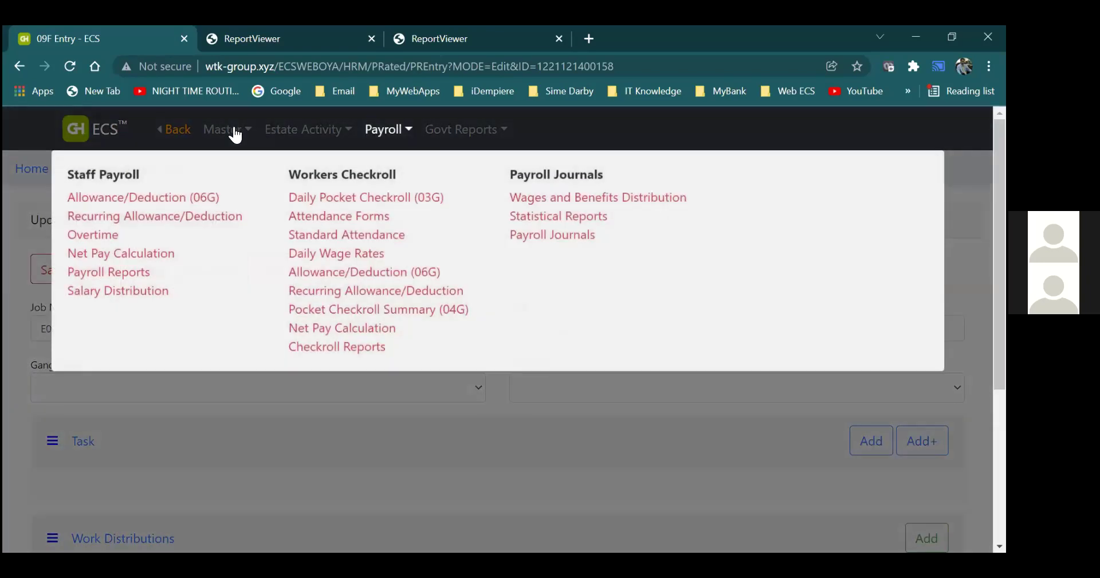
{"action": "left_click", "coordinate": [233, 130]}
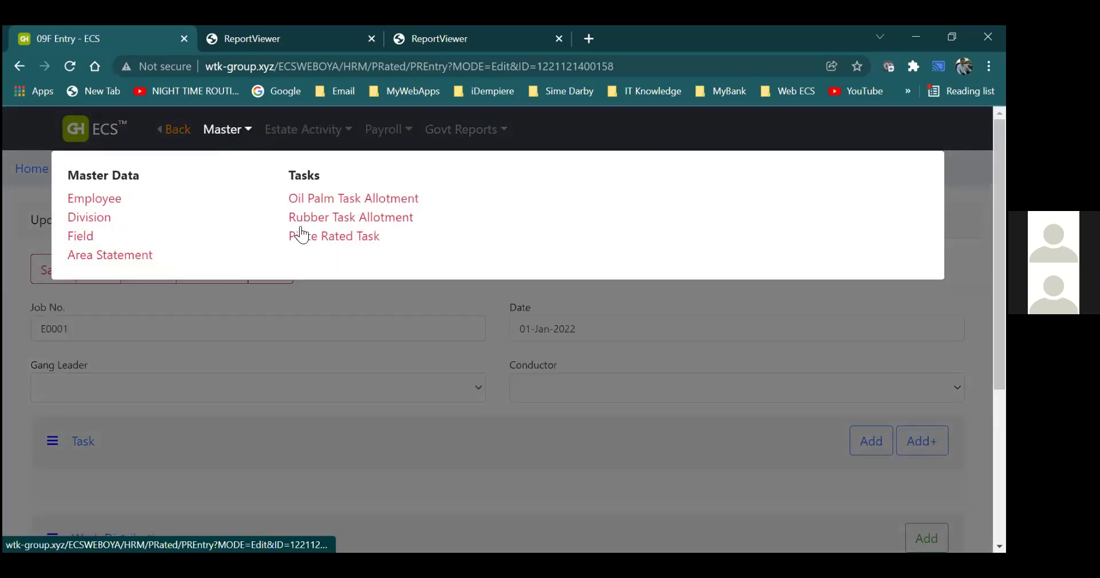
Start a new Piece Rated Task: Task No. 1, description spraying, payment 2-Units
{"action": "left_click", "coordinate": [321, 236]}
{"action": "left_click", "coordinate": [314, 246]}
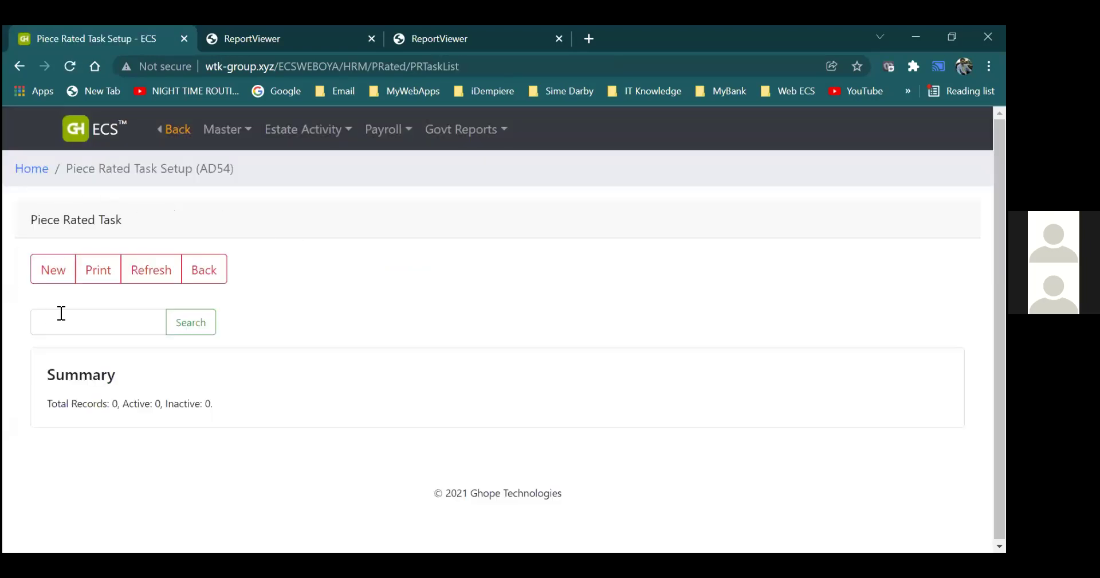
{"action": "left_click", "coordinate": [54, 271]}
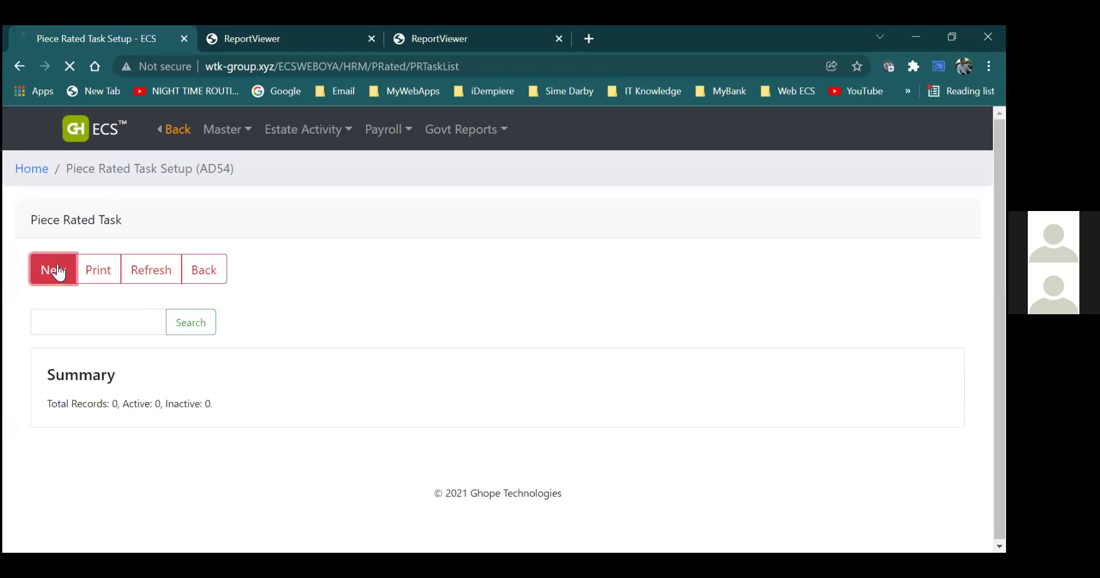
{"action": "type", "text": "1"}
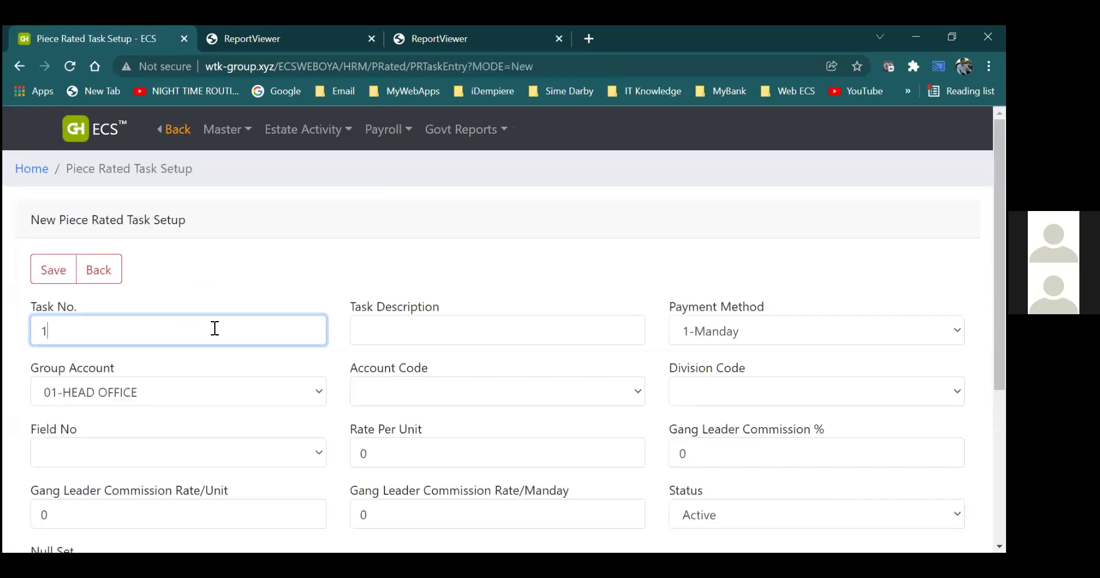
{"action": "left_click", "coordinate": [428, 334]}
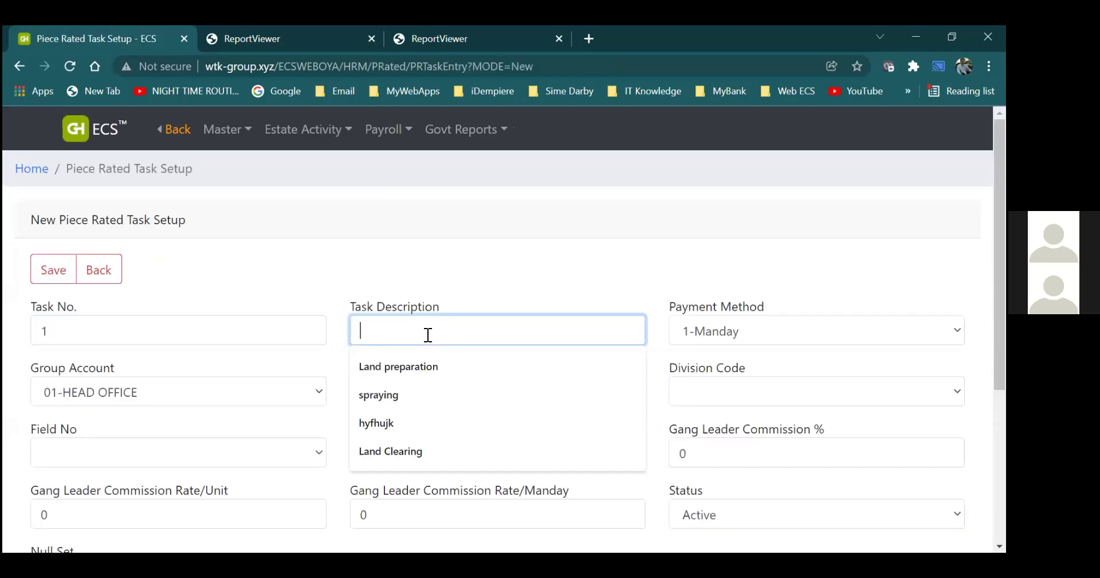
{"action": "left_click", "coordinate": [391, 393]}
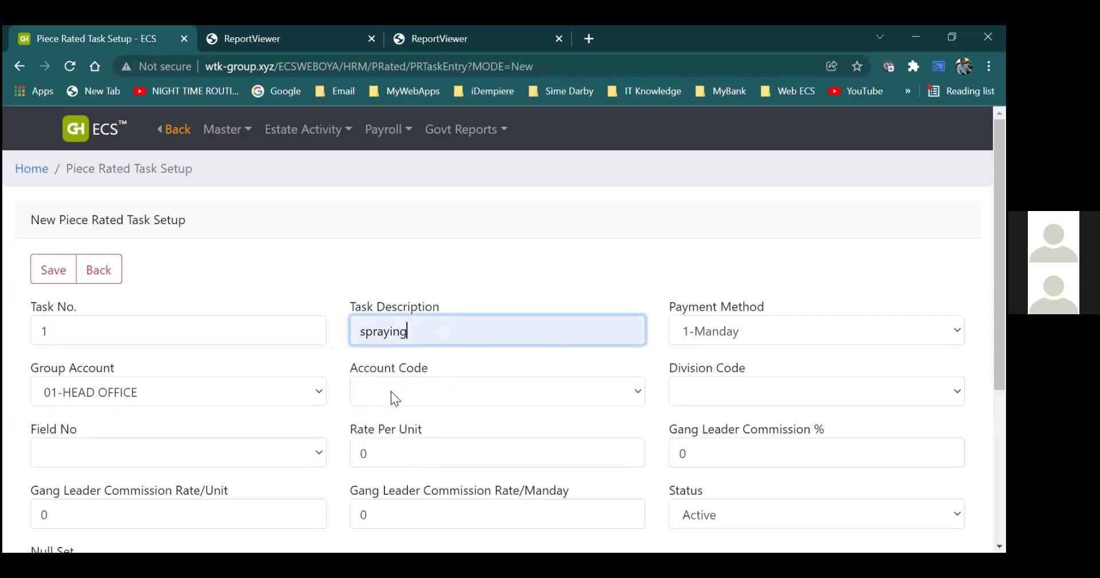
{"action": "left_click", "coordinate": [729, 336]}
{"action": "left_click", "coordinate": [718, 374]}
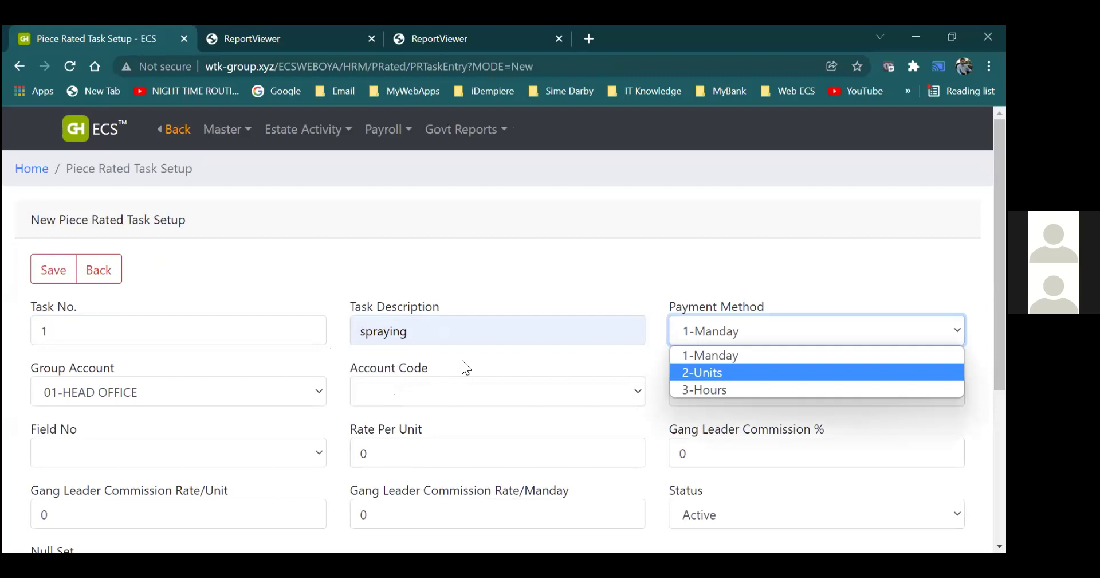
Set group account 52-OIL PALM and account code 52 13 03 STRIP SPRAYING
{"action": "left_click", "coordinate": [445, 386]}
{"action": "left_click", "coordinate": [445, 390]}
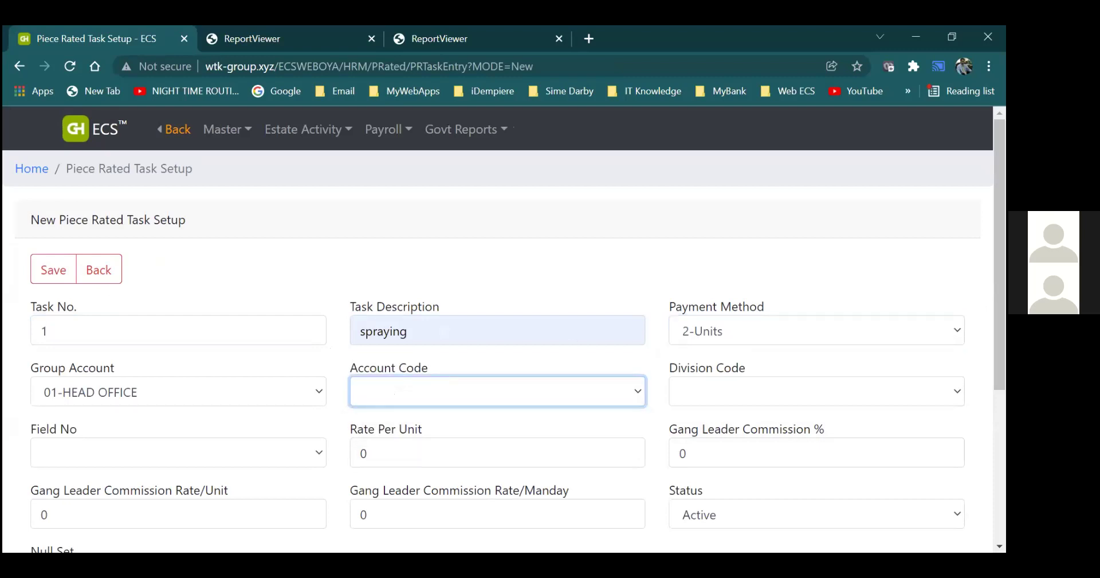
{"action": "scroll", "coordinate": [729, 262], "scroll_direction": "down", "scroll_amount": 2}
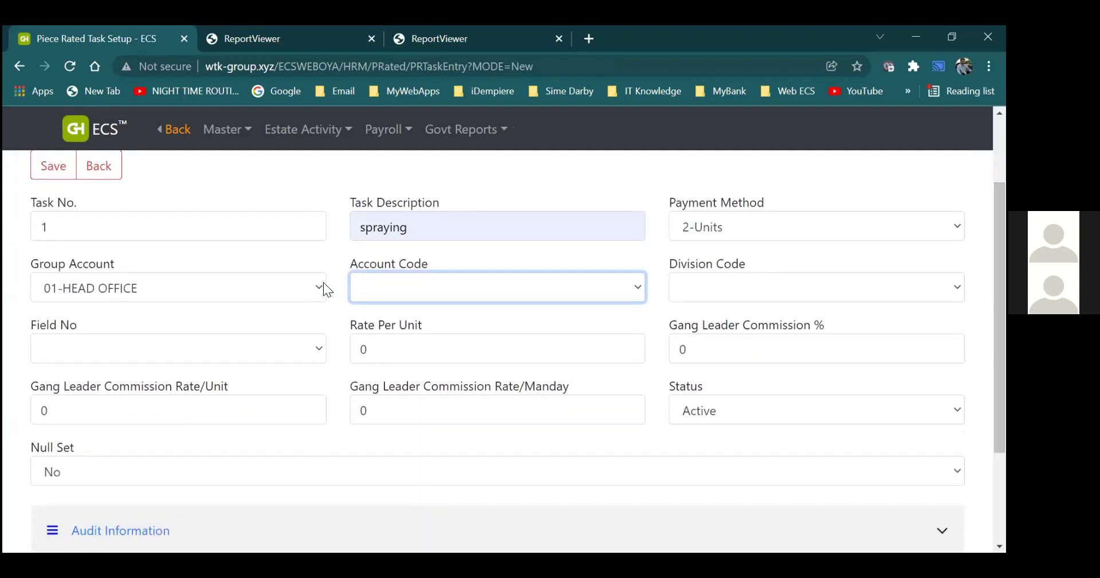
{"action": "left_click", "coordinate": [282, 297]}
{"action": "key", "text": "5"}
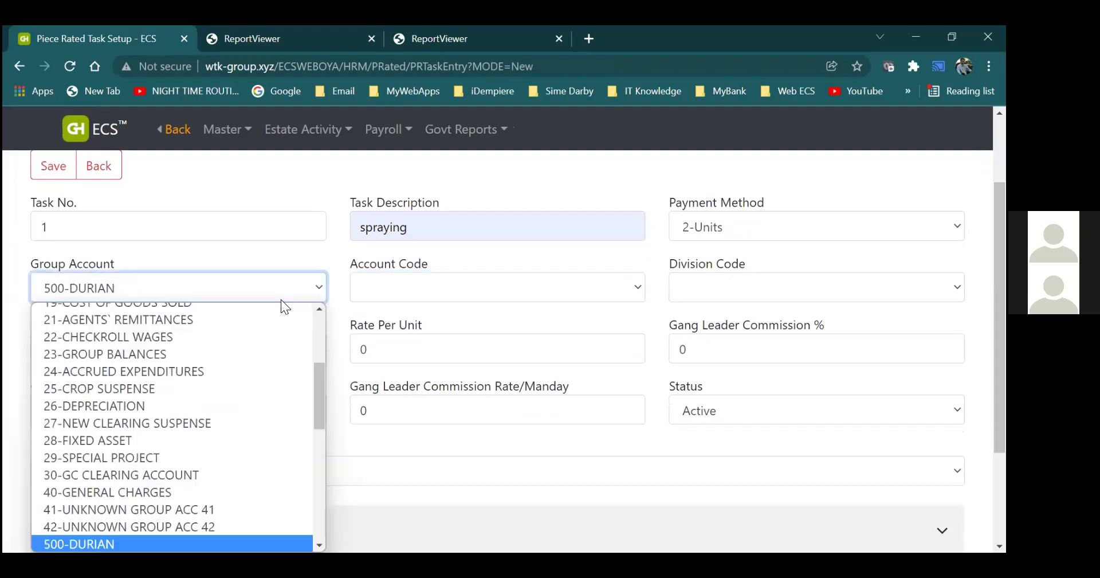
{"action": "key", "text": "2"}
{"action": "key", "text": "Tab"}
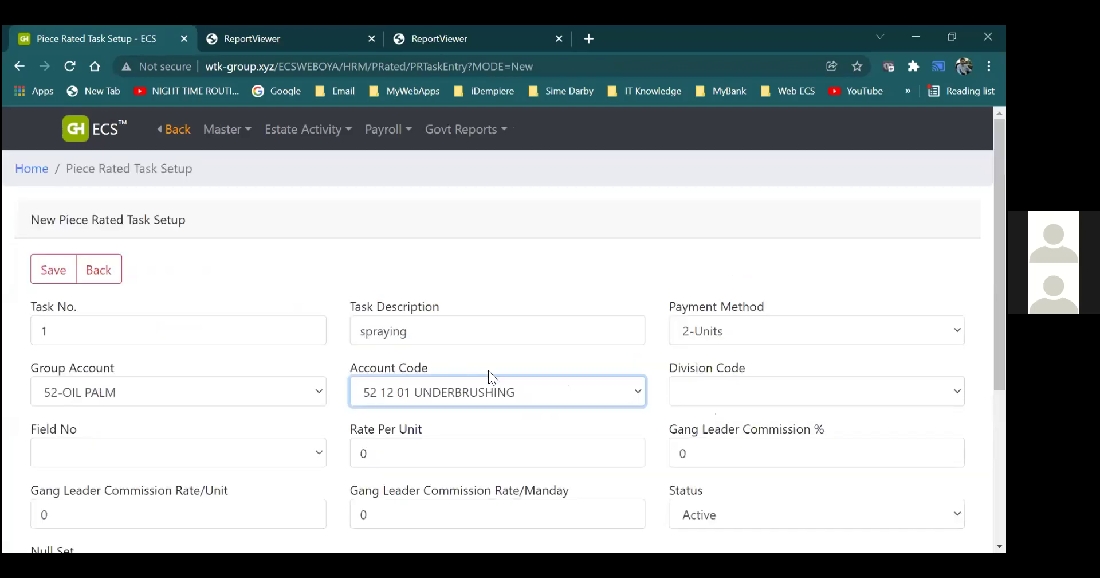
{"action": "left_click", "coordinate": [569, 392]}
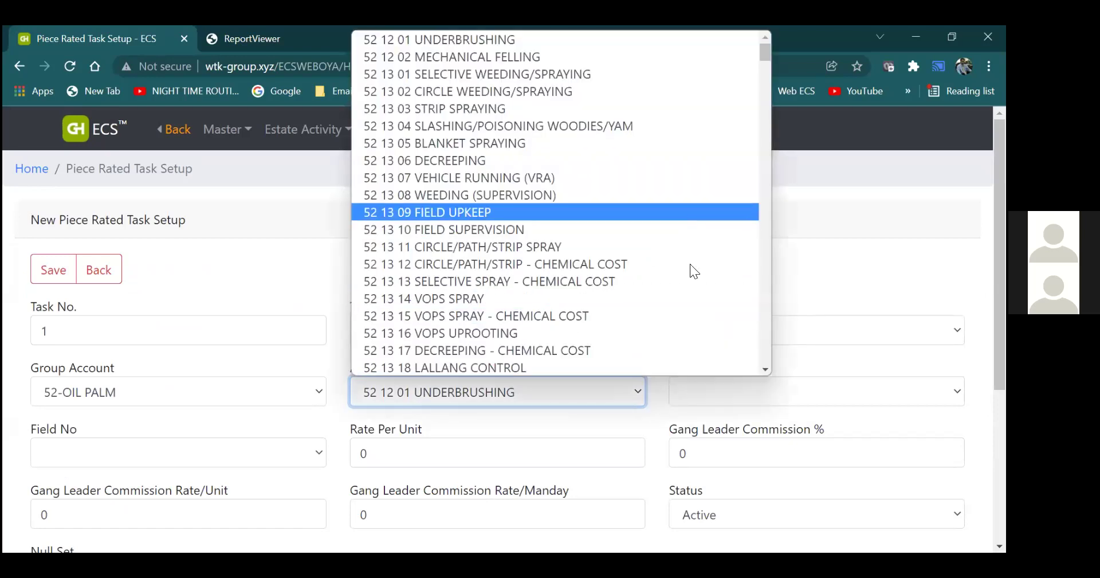
{"action": "left_click", "coordinate": [835, 299]}
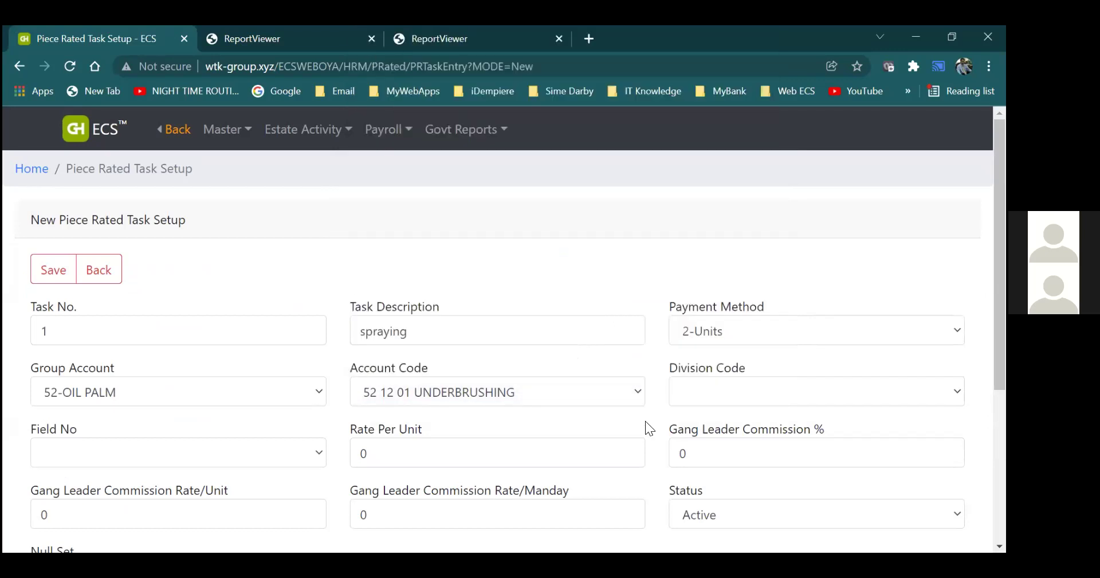
{"action": "left_click", "coordinate": [609, 391]}
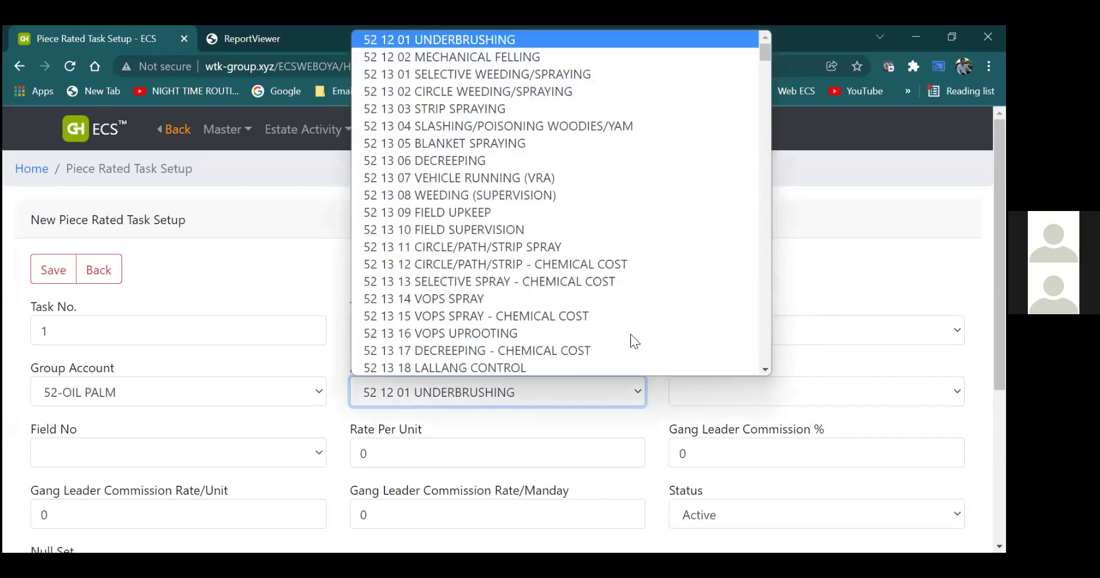
{"action": "left_click", "coordinate": [799, 259]}
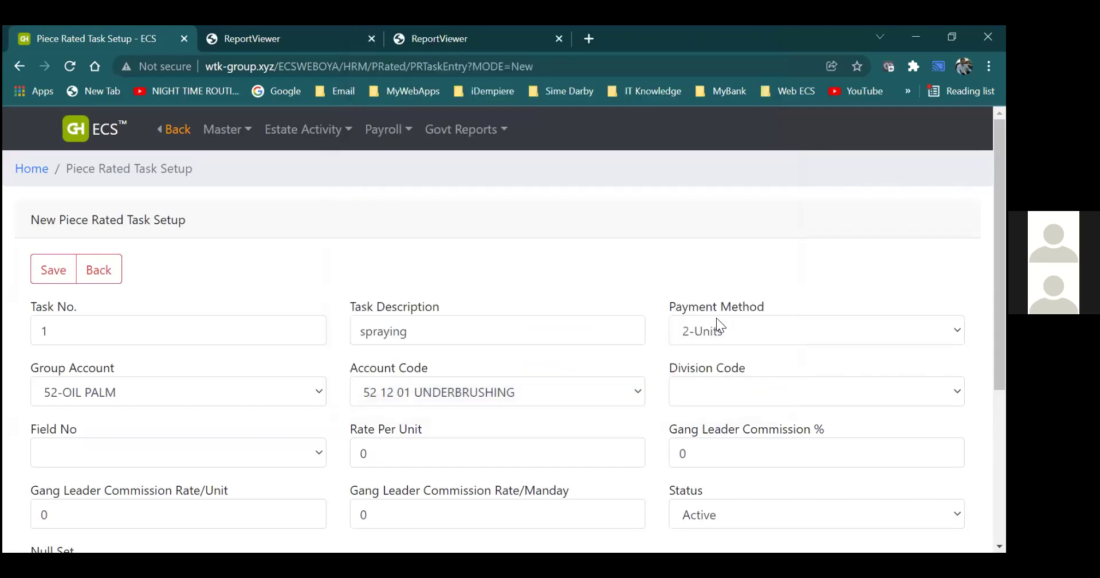
{"action": "left_click", "coordinate": [605, 396]}
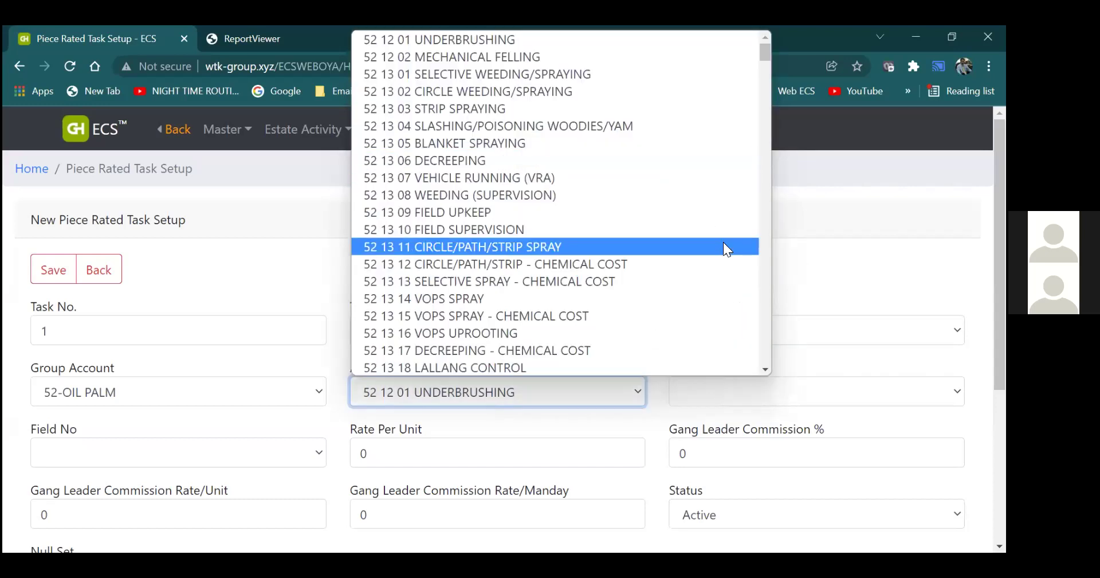
{"action": "left_click", "coordinate": [683, 109]}
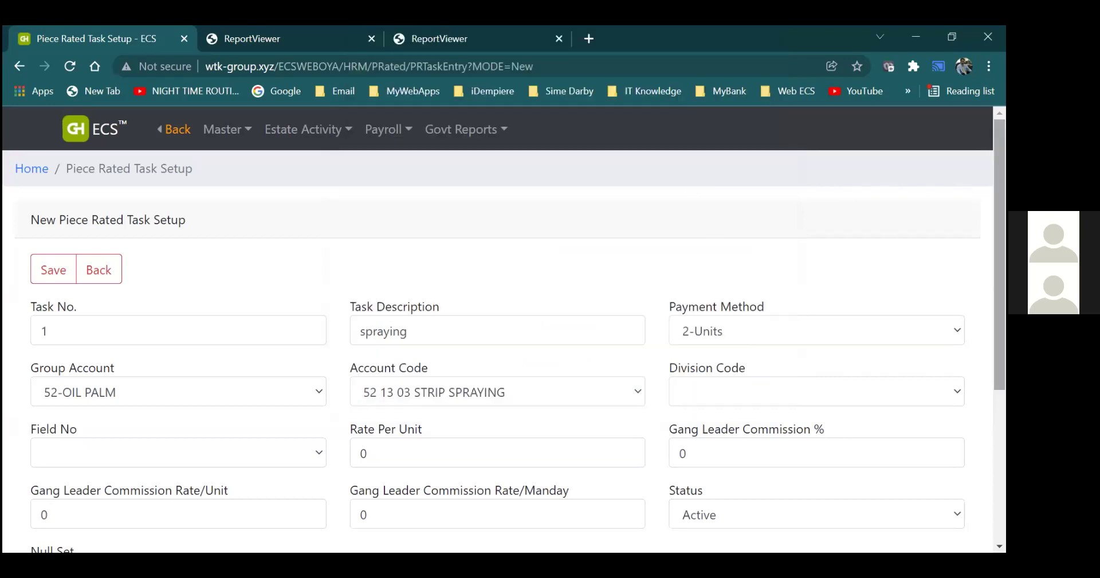
Set the rate per unit to 10 and keep Null Set as No
{"action": "scroll", "coordinate": [504, 336], "scroll_direction": "down", "scroll_amount": 2}
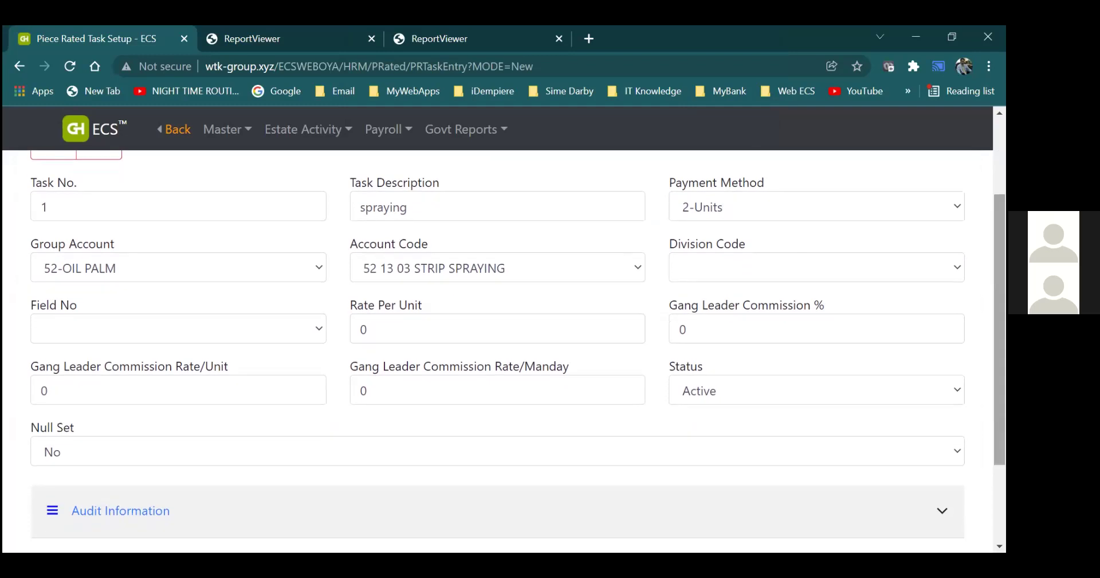
{"action": "left_click", "coordinate": [421, 327]}
{"action": "key", "text": "BackSpace"}
{"action": "type", "text": "10"}
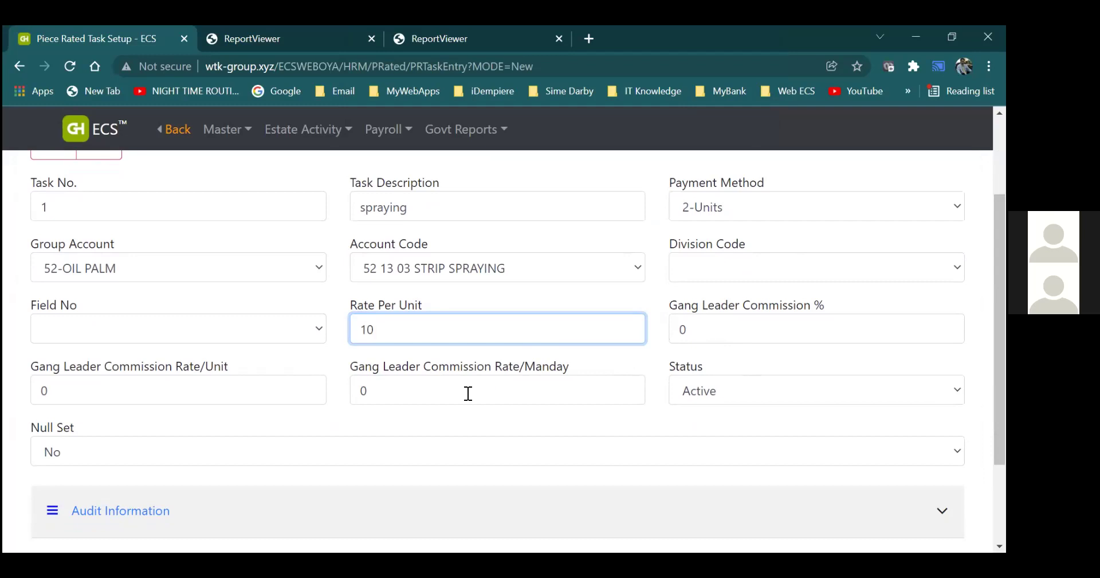
{"action": "left_click", "coordinate": [313, 458]}
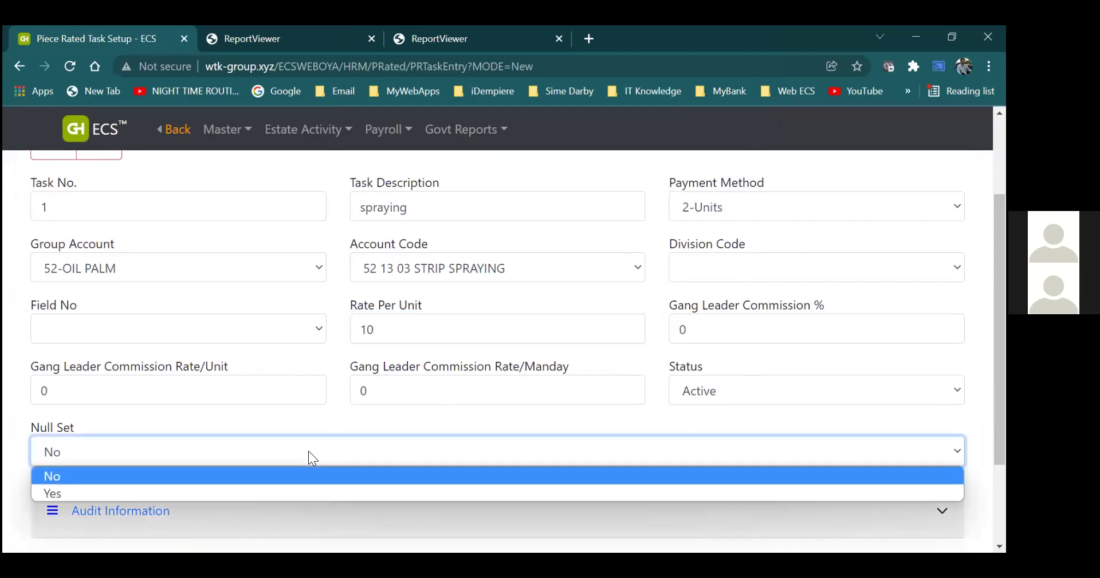
{"action": "left_click", "coordinate": [308, 450]}
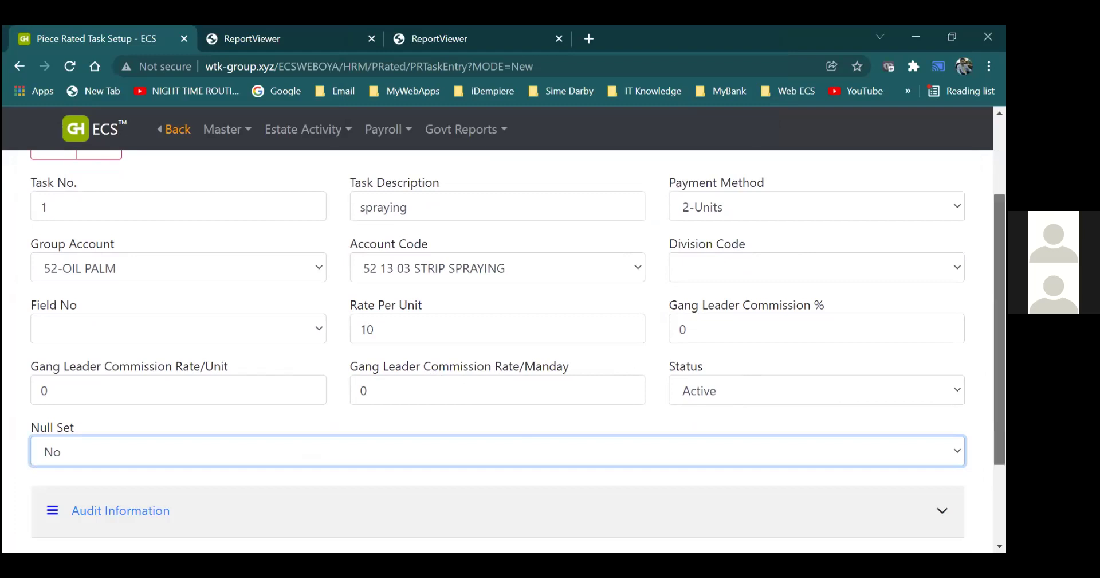
{"action": "scroll", "coordinate": [497, 344], "scroll_direction": "up", "scroll_amount": 2}
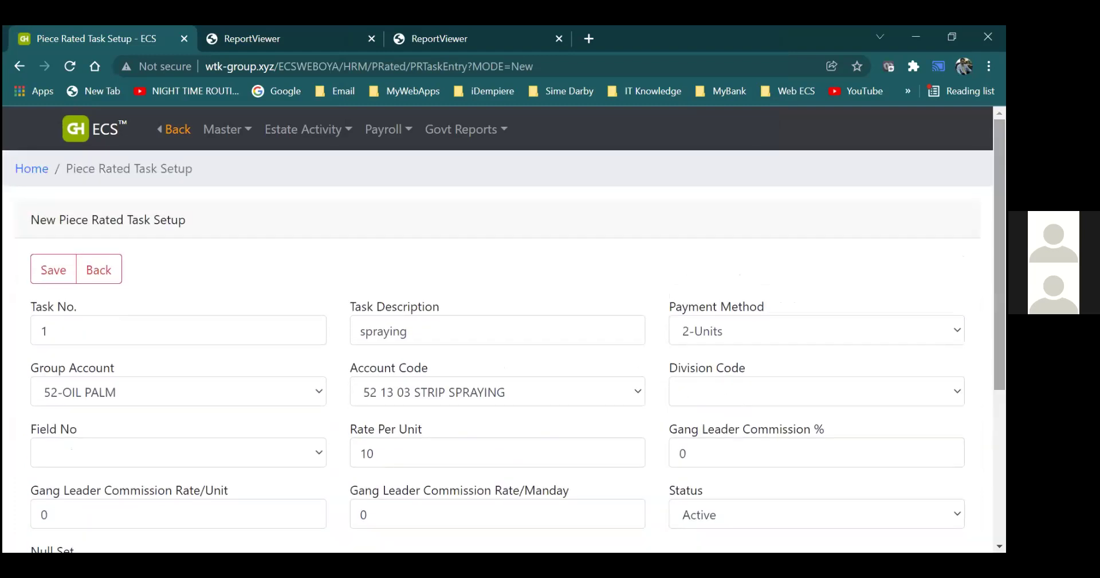
{"action": "scroll", "coordinate": [497, 343], "scroll_direction": "down", "scroll_amount": 2}
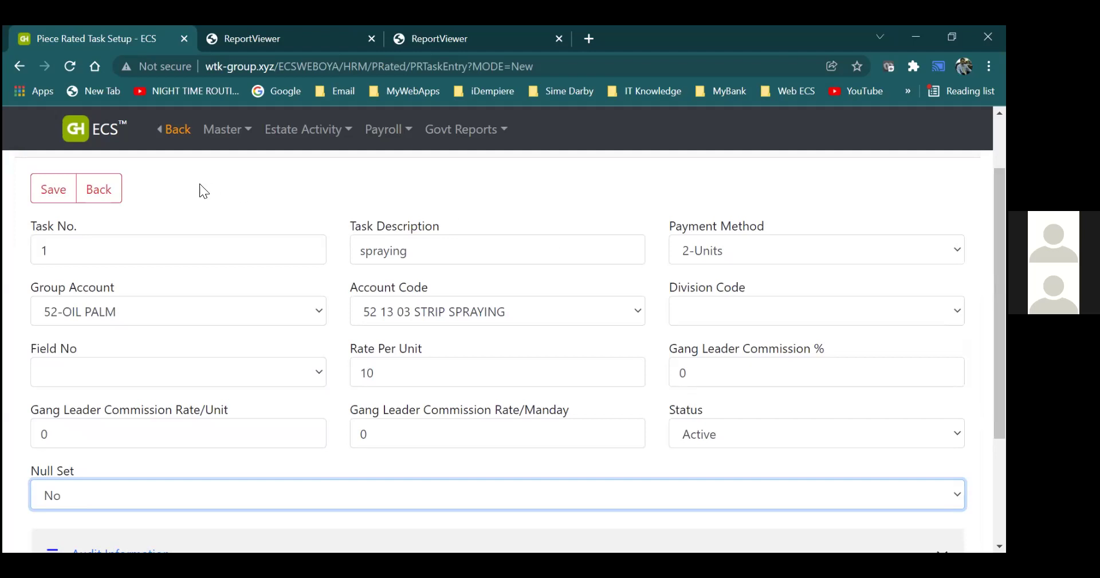
Save the spraying task and return to the Piece Rated Work (09F) list
{"action": "left_click", "coordinate": [54, 188]}
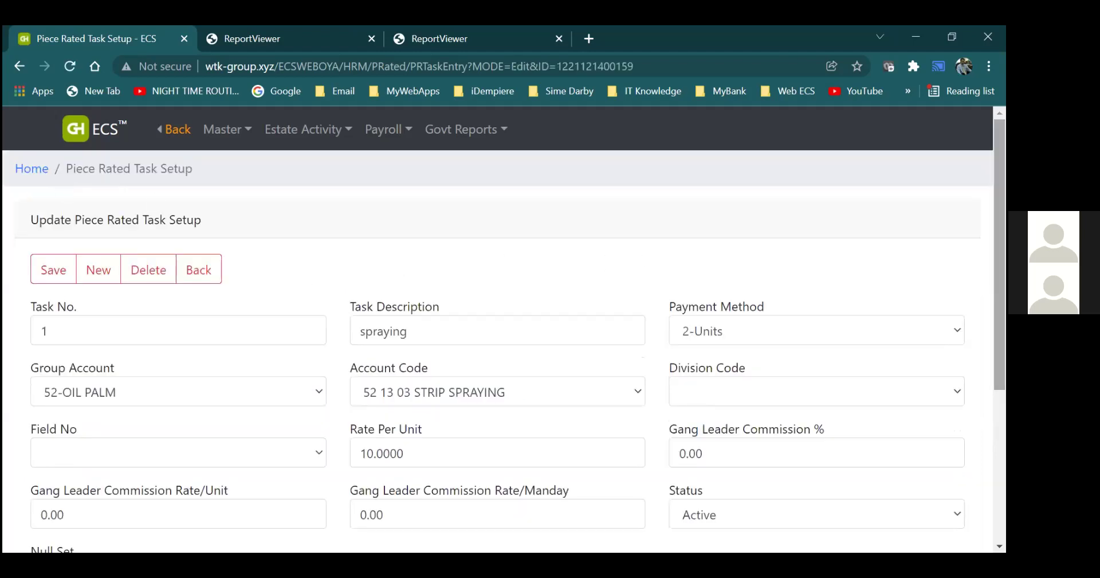
{"action": "left_click", "coordinate": [310, 129]}
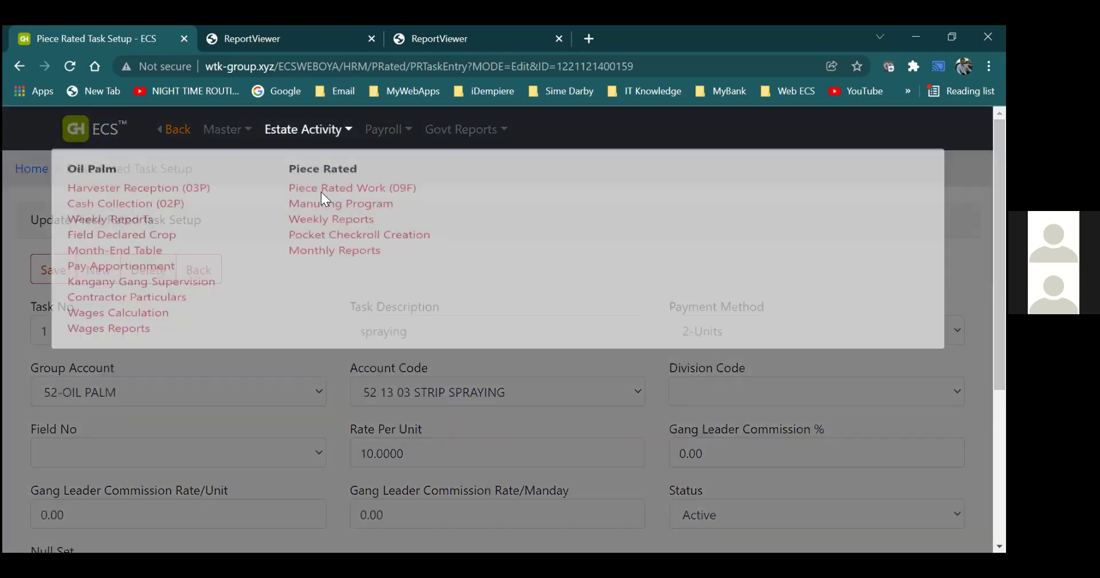
{"action": "left_click", "coordinate": [321, 189]}
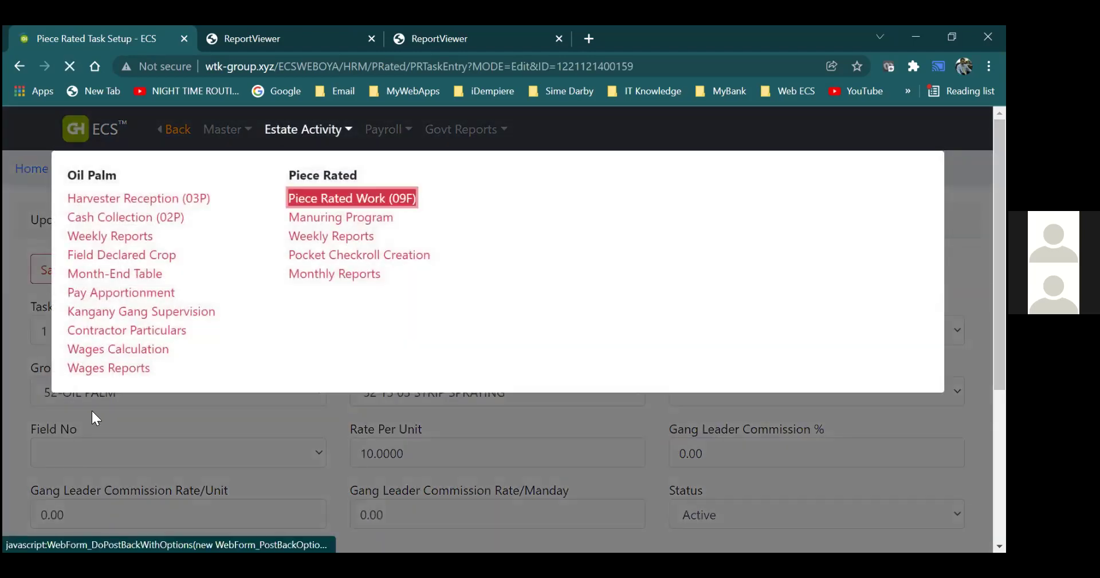
Open job E0001 and add task 1-spraying from the task search
{"action": "left_click", "coordinate": [54, 424]}
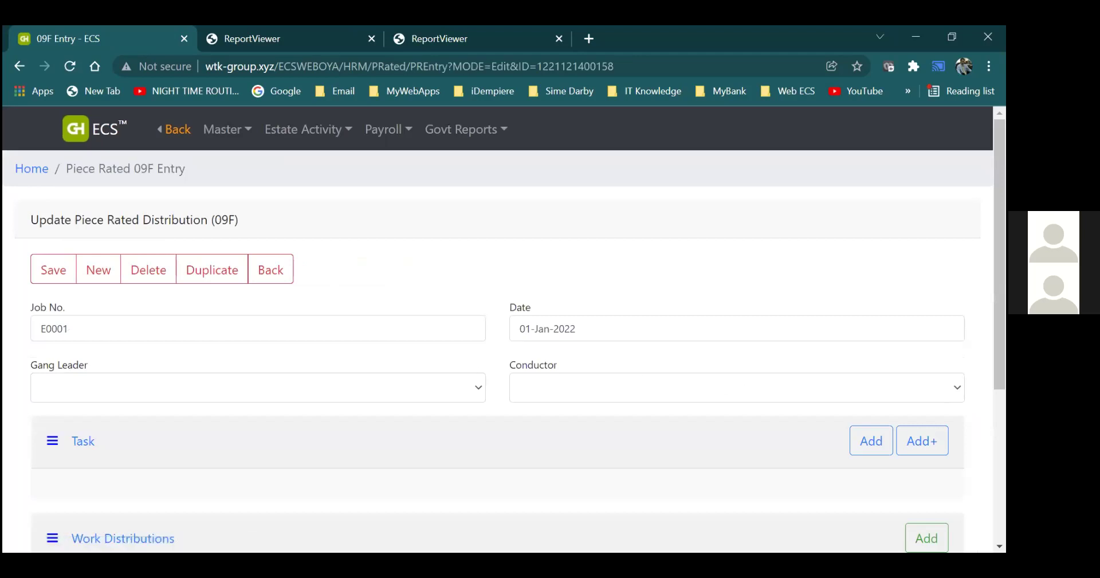
{"action": "left_click", "coordinate": [922, 440]}
{"action": "left_click", "coordinate": [658, 376]}
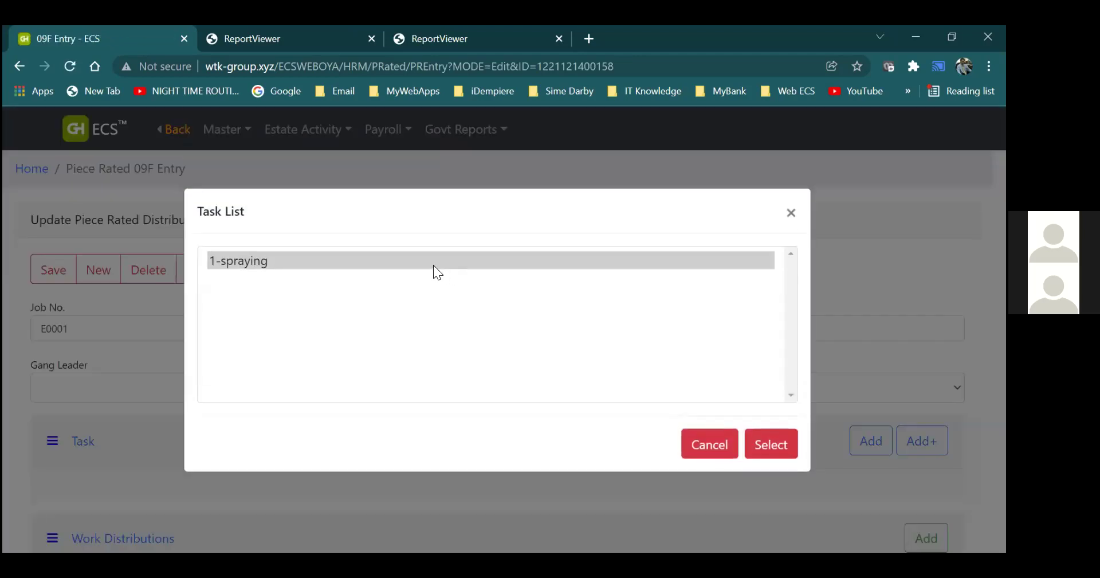
{"action": "left_click", "coordinate": [398, 261]}
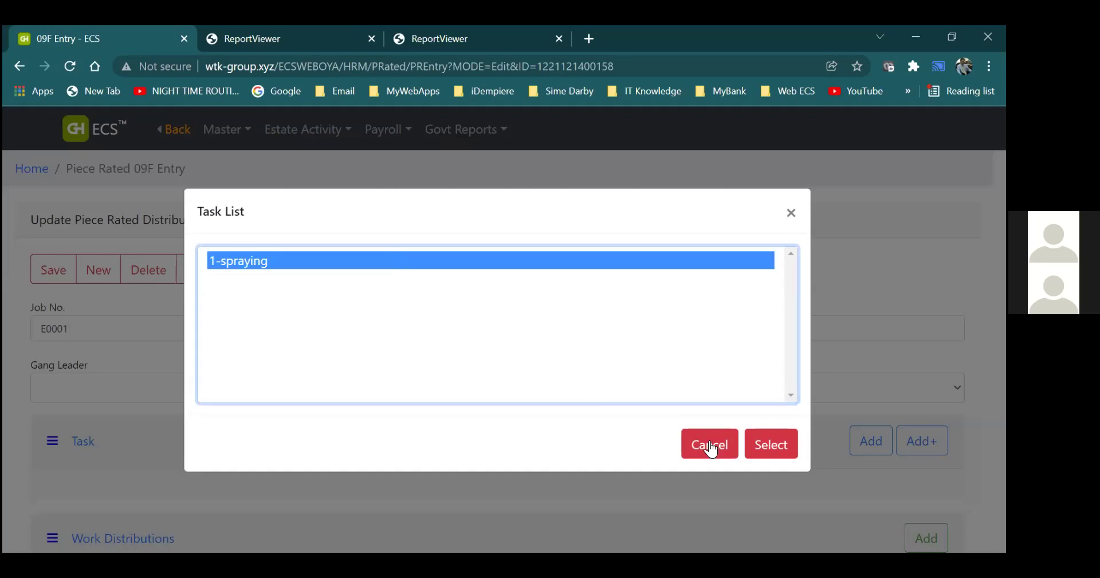
{"action": "left_click", "coordinate": [778, 443]}
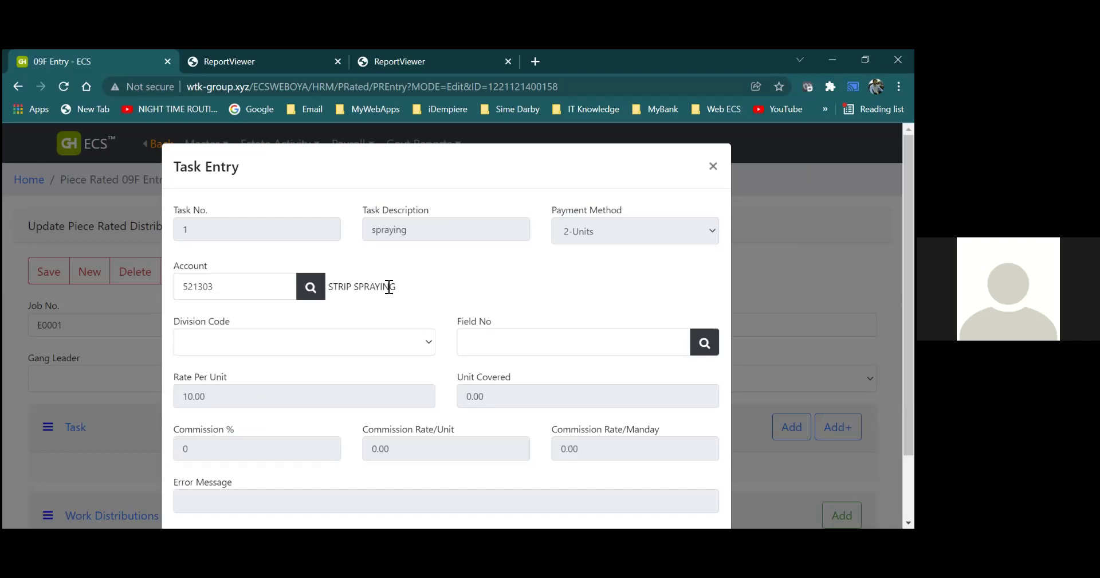
Give the spraying task division 1-DIVISION 1 and field 001, and save it to E0001
{"action": "left_click", "coordinate": [427, 341]}
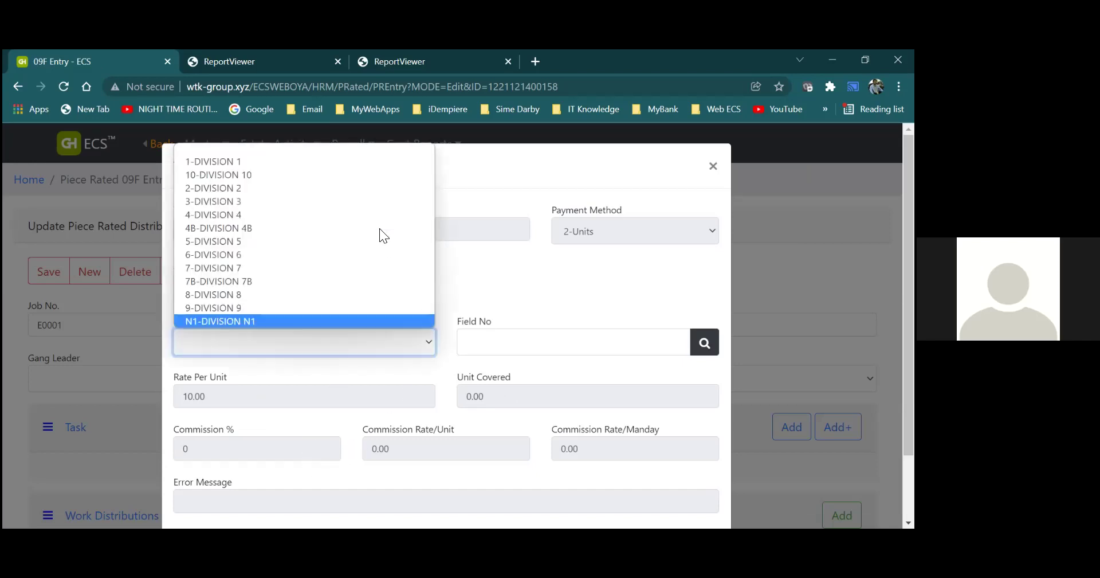
{"action": "left_click", "coordinate": [323, 163]}
{"action": "left_click", "coordinate": [655, 351]}
{"action": "left_click", "coordinate": [706, 344]}
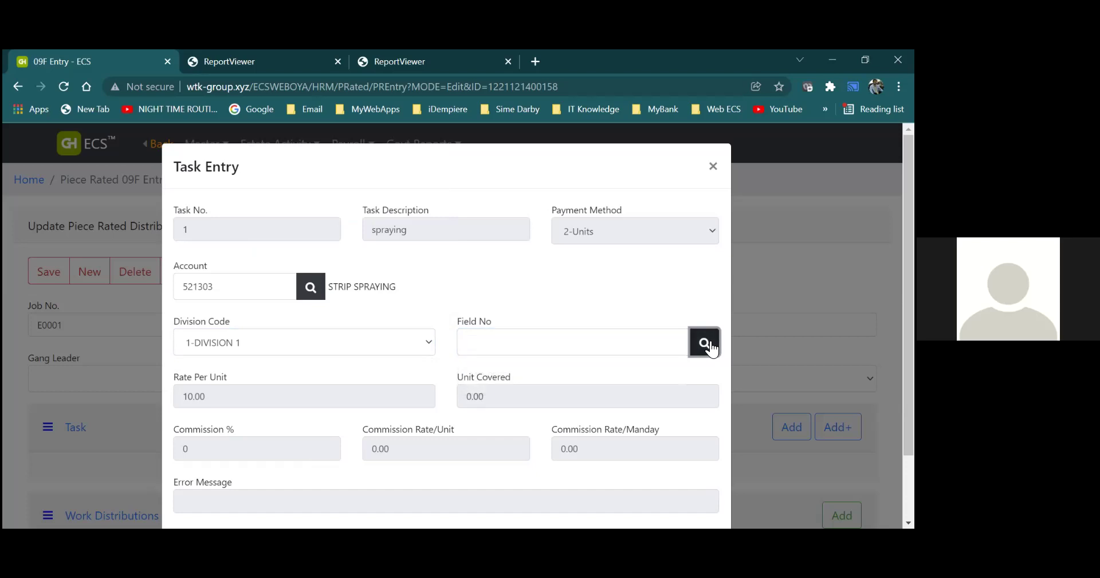
{"action": "left_click", "coordinate": [599, 372]}
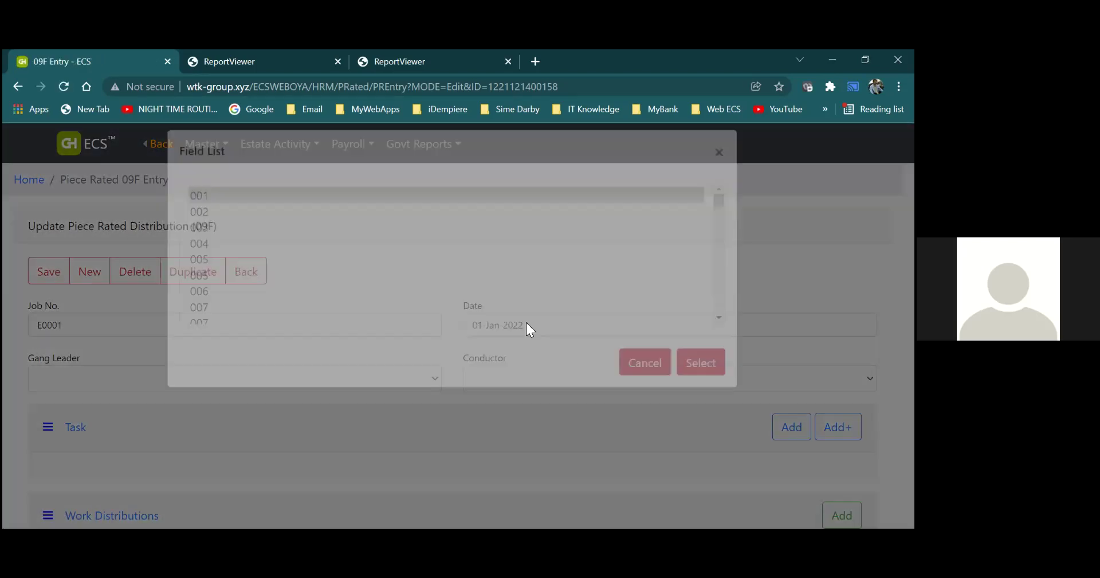
{"action": "left_click", "coordinate": [296, 262]}
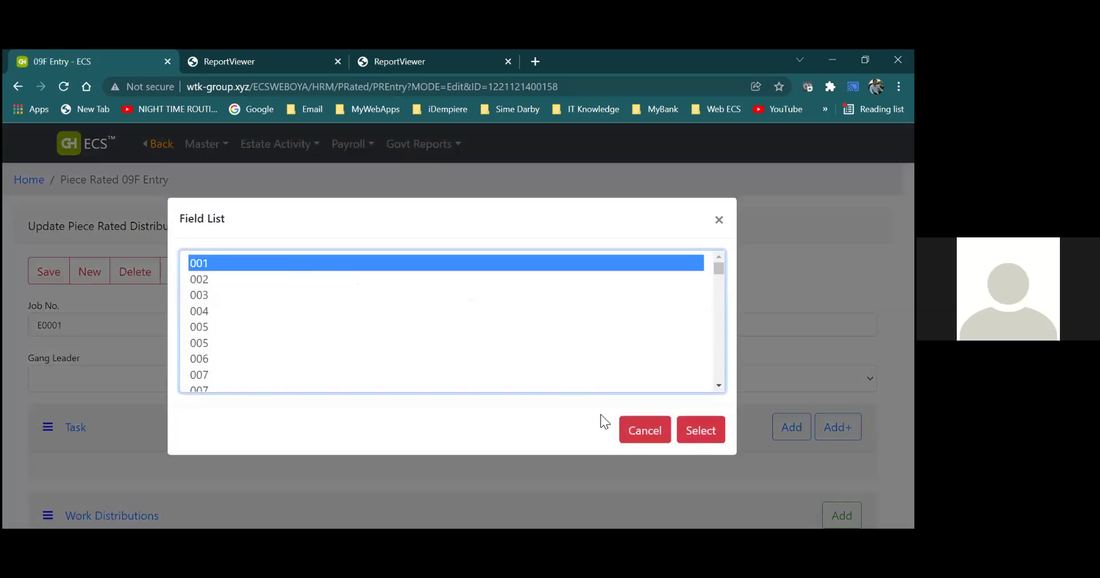
{"action": "left_click", "coordinate": [692, 437]}
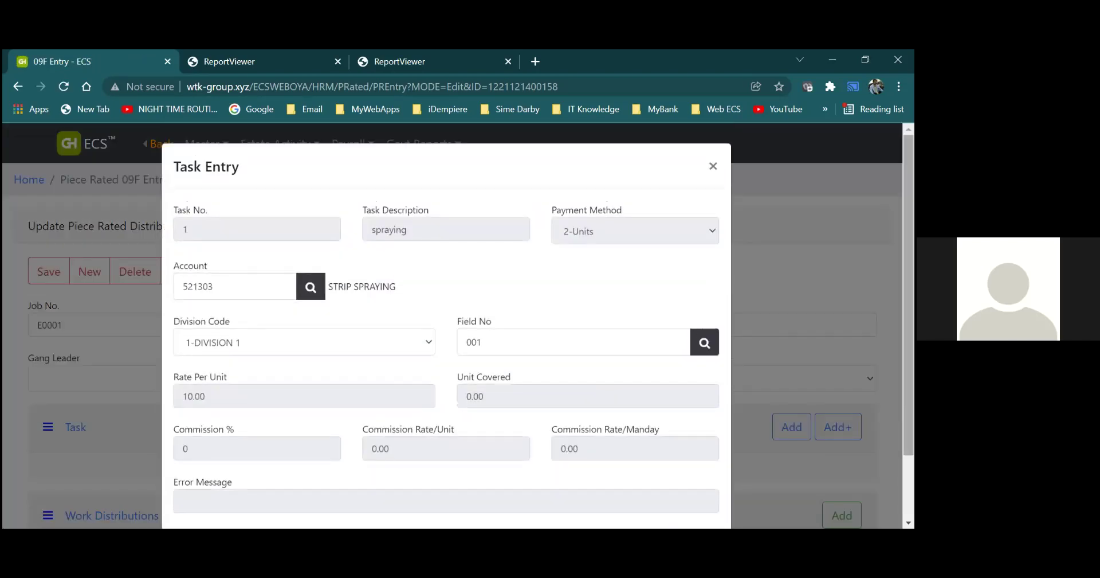
{"action": "scroll", "coordinate": [703, 327], "scroll_direction": "down", "scroll_amount": 2}
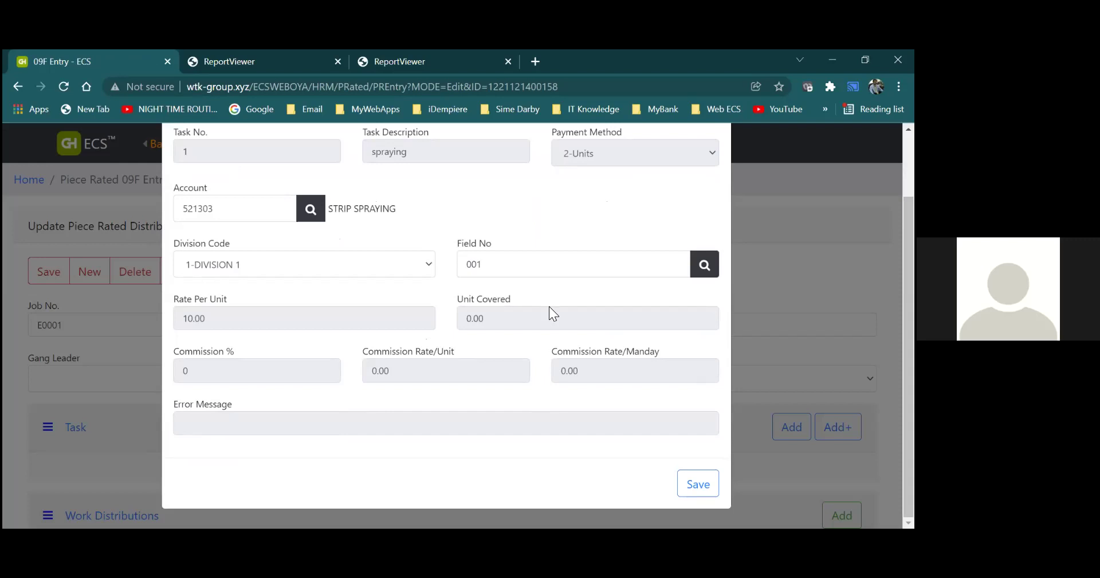
{"action": "left_click", "coordinate": [689, 485]}
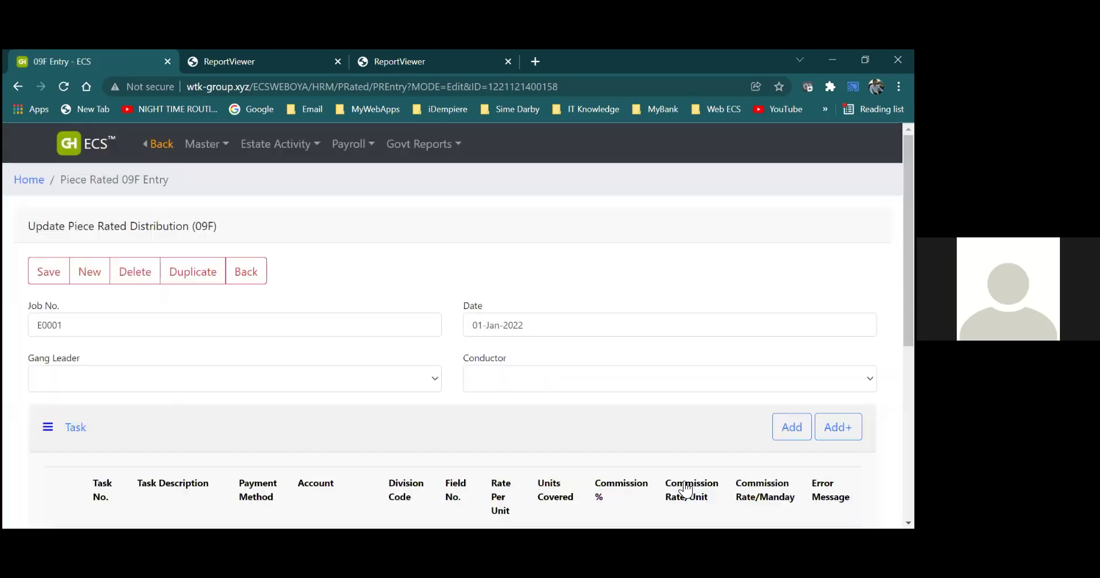
Start a new task entry with Task No. 2 and description WEEDING
{"action": "scroll", "coordinate": [458, 344], "scroll_direction": "down", "scroll_amount": 2}
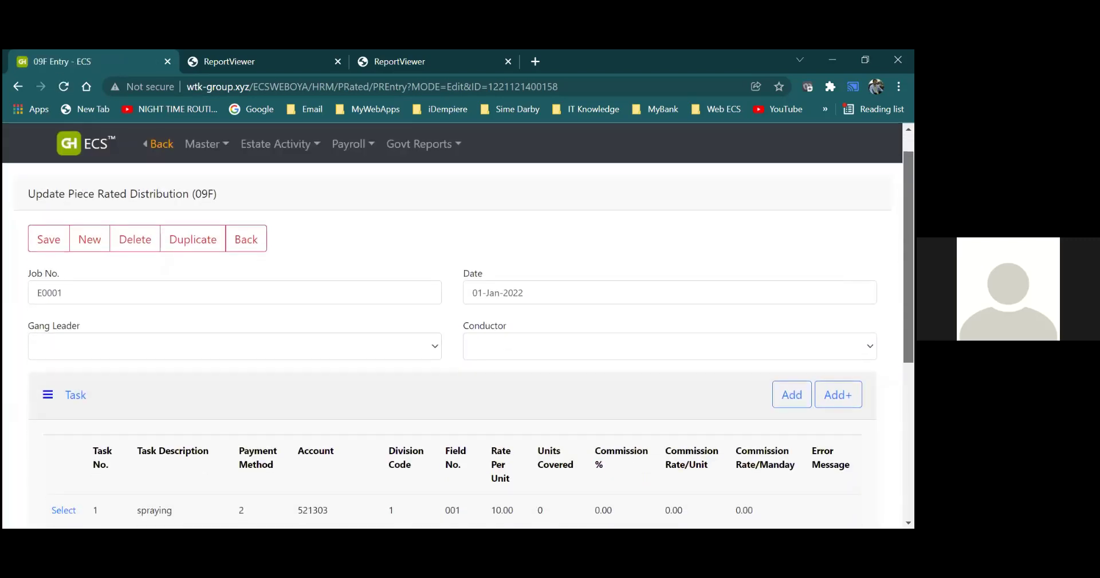
{"action": "scroll", "coordinate": [638, 265], "scroll_direction": "down", "scroll_amount": 1}
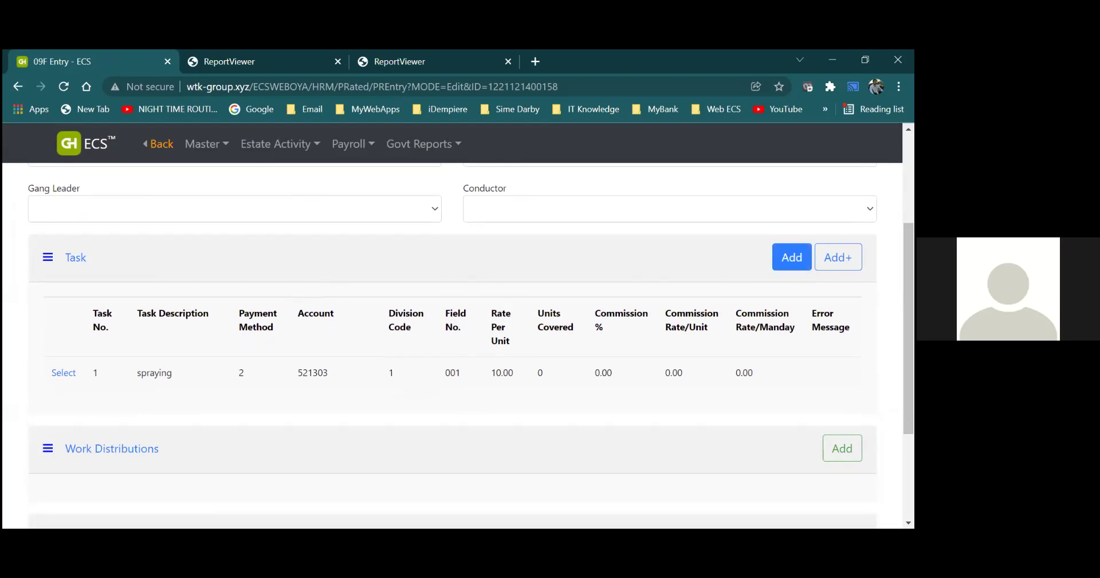
{"action": "left_click", "coordinate": [792, 256]}
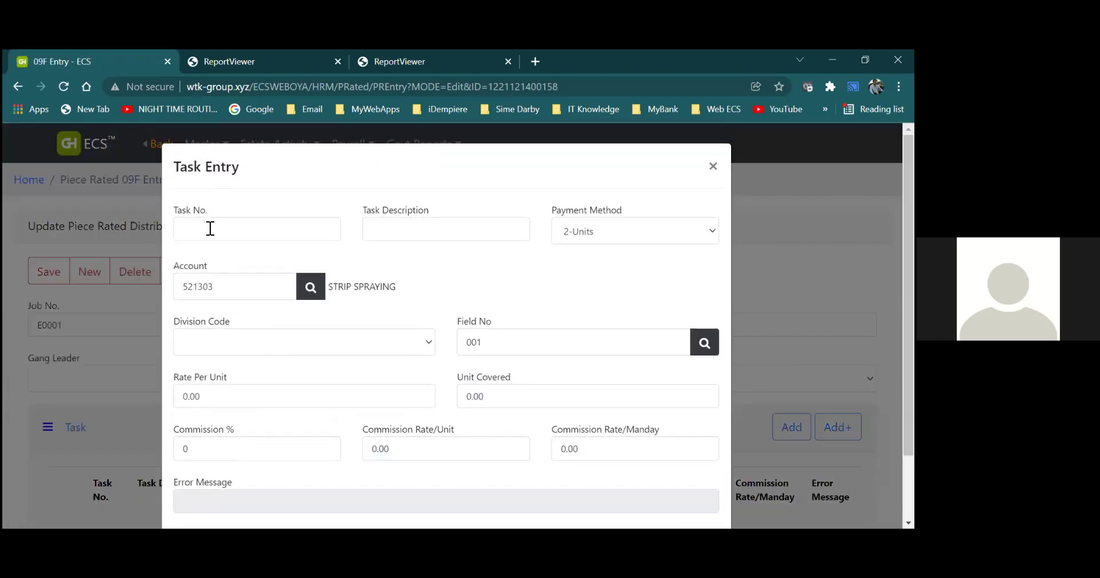
{"action": "left_click", "coordinate": [210, 229]}
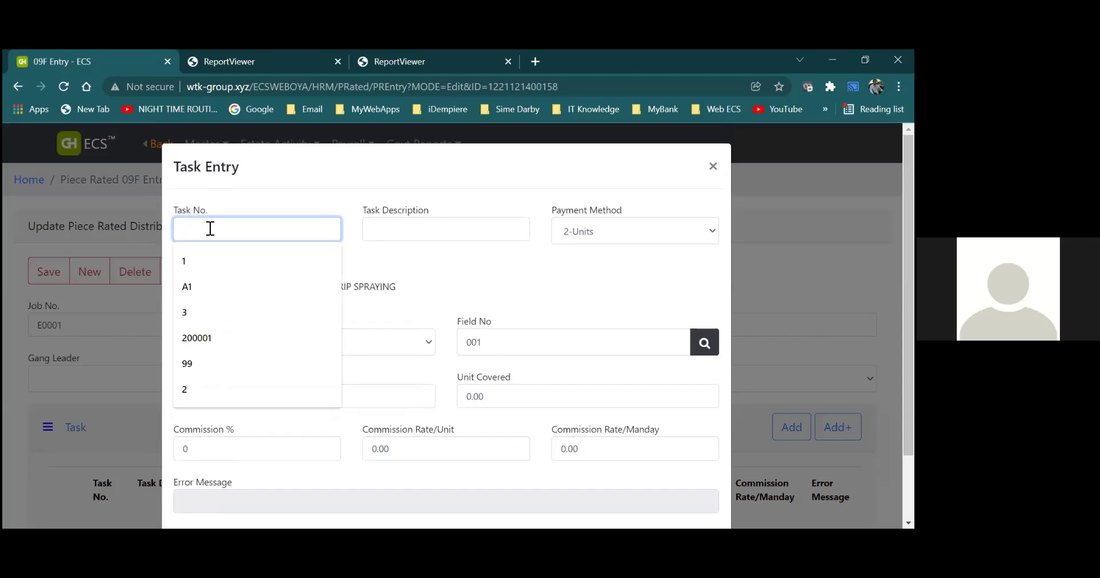
{"action": "type", "text": "2"}
{"action": "key", "text": "Tab"}
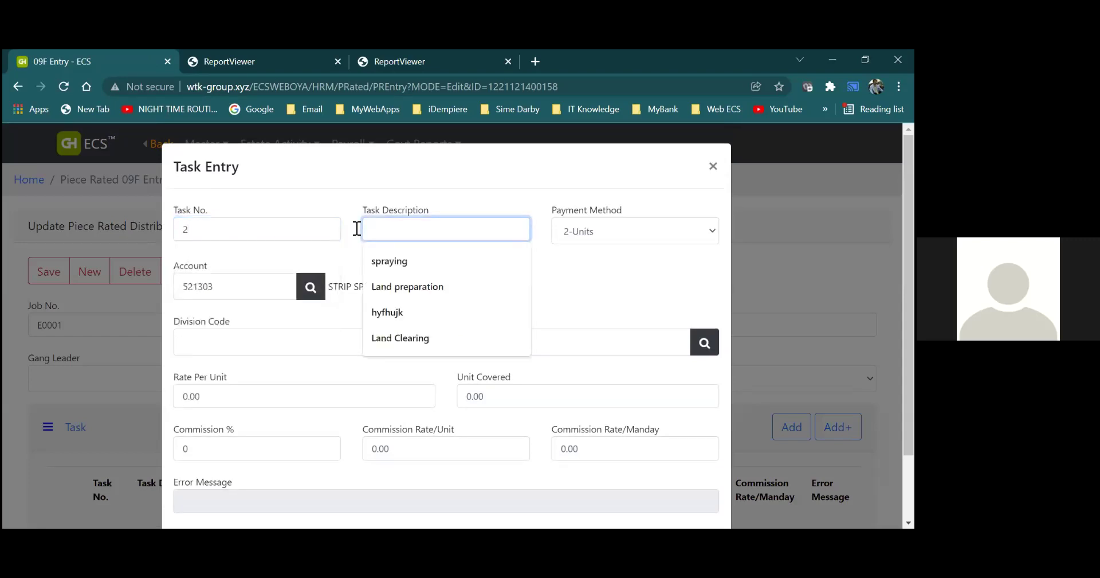
{"action": "type", "text": "WEE"}
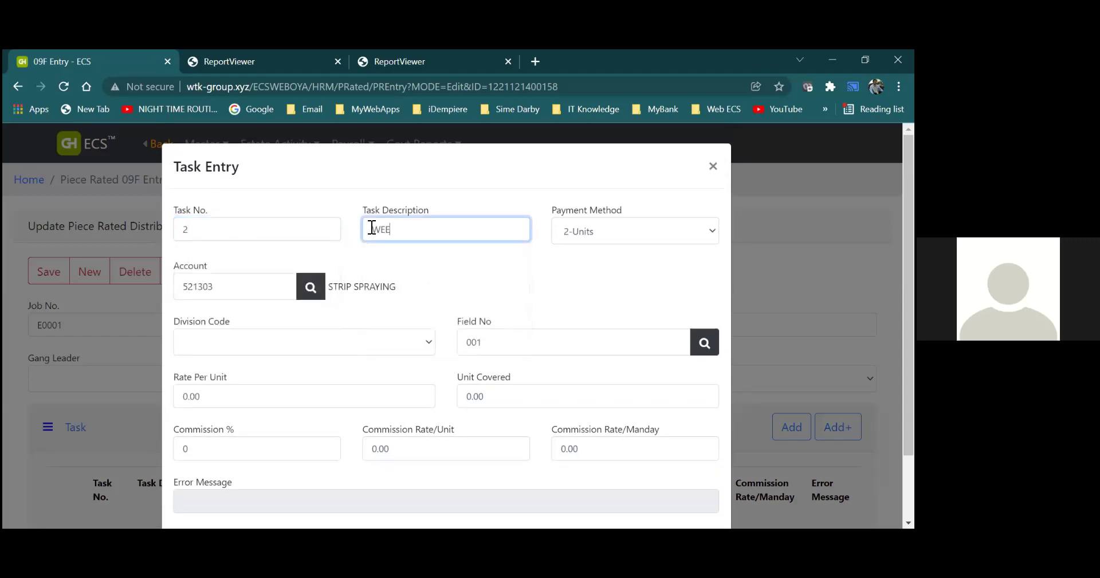
{"action": "type", "text": "DING"}
Keep payment method 2-Units, clear the account code and bring up the account search
{"action": "left_click", "coordinate": [626, 233]}
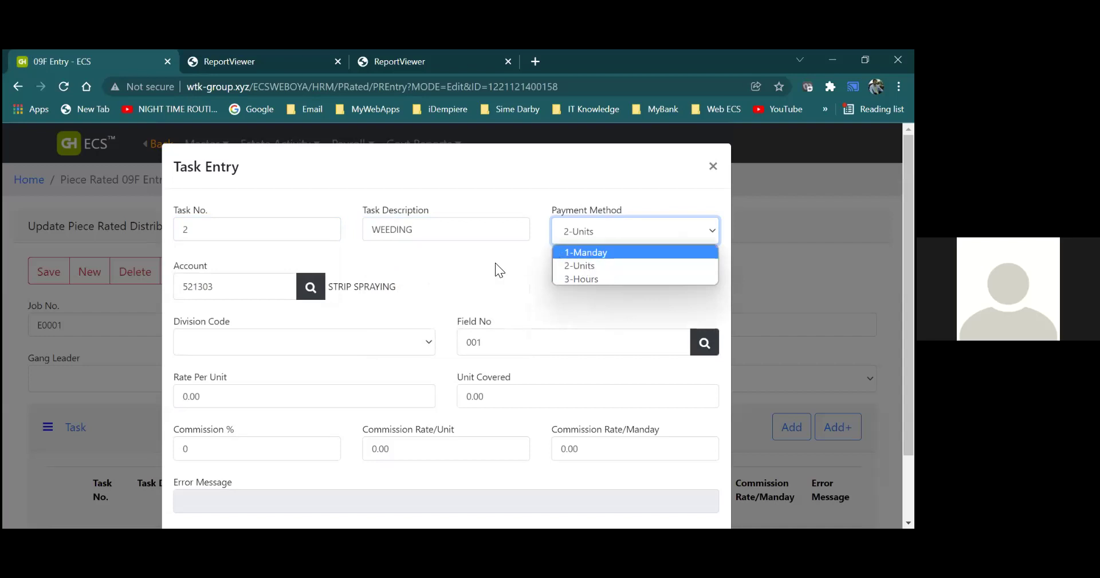
{"action": "left_click", "coordinate": [319, 272]}
{"action": "left_click", "coordinate": [275, 290]}
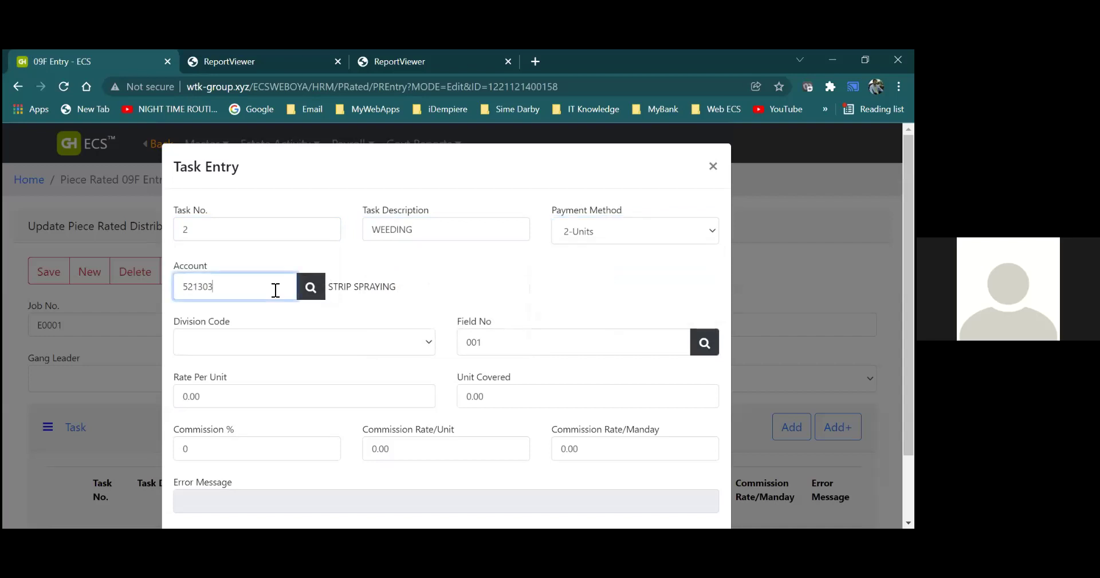
{"action": "key", "text": "BackSpace"}
{"action": "key", "text": "BackSpace"}
{"action": "key", "text": "BackSpace"}
{"action": "key", "text": "BackSpace"}
{"action": "key", "text": "BackSpace"}
{"action": "left_click", "coordinate": [312, 286]}
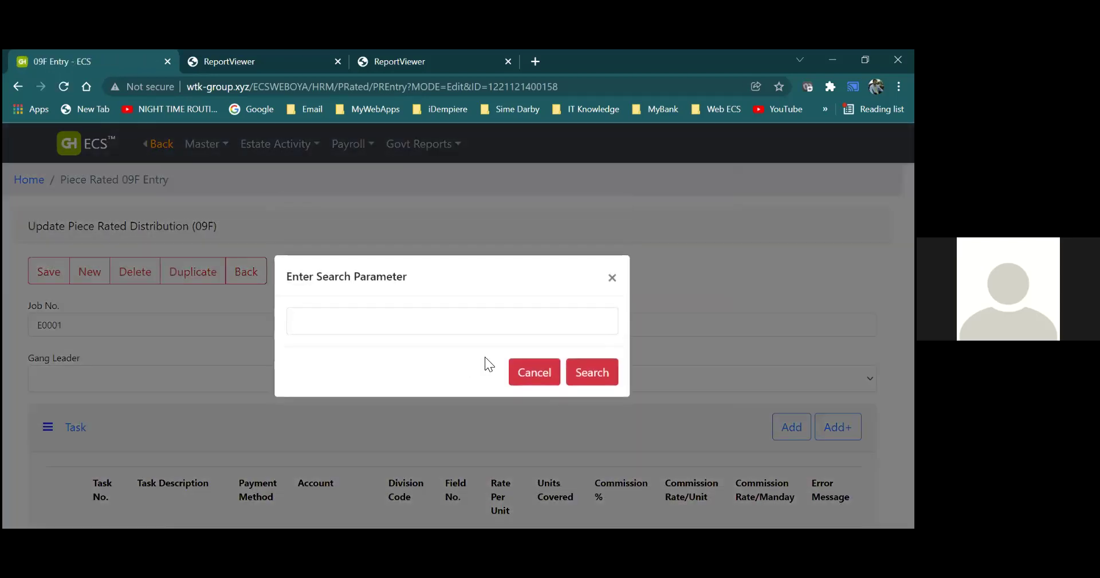
Search accounts for WEEDING and apply 52 13 01 SELECTIVE WEEDING/SPRAYING to task 2
{"action": "left_click", "coordinate": [592, 372]}
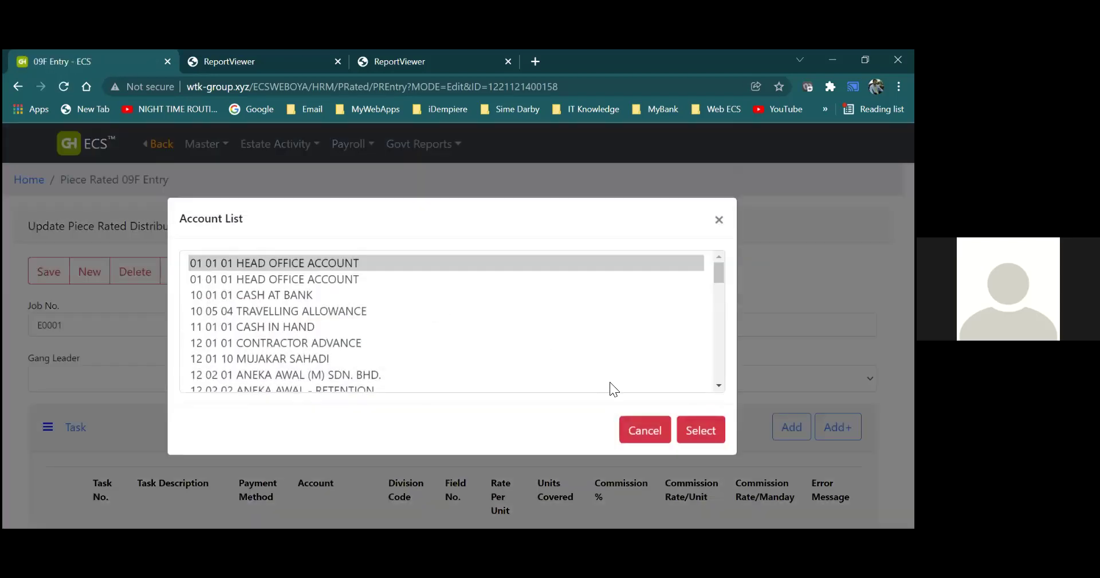
{"action": "left_click", "coordinate": [641, 430]}
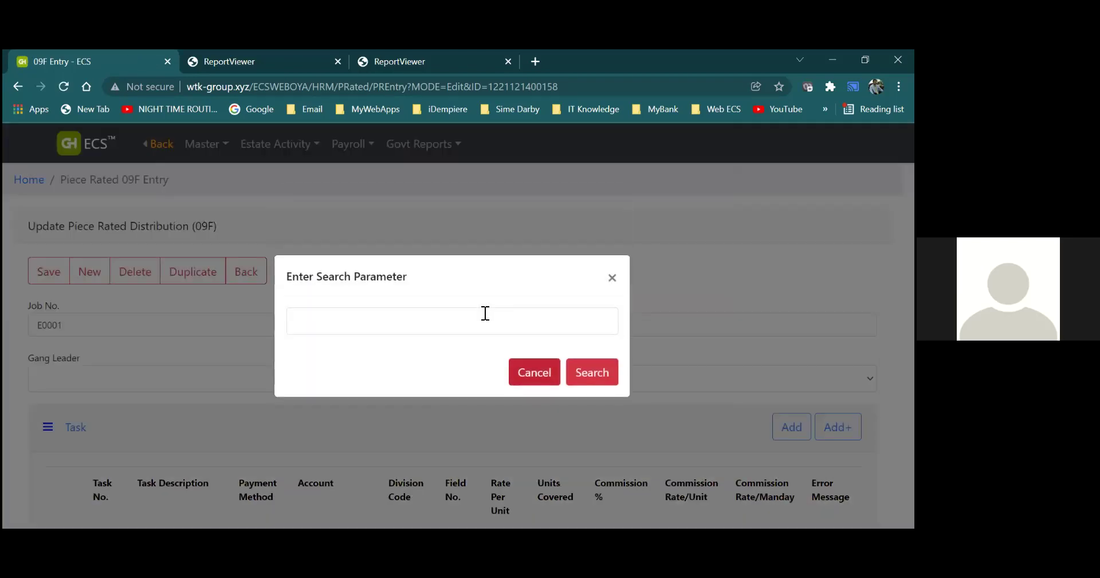
{"action": "left_click", "coordinate": [486, 313]}
{"action": "type", "text": "WEEDING"}
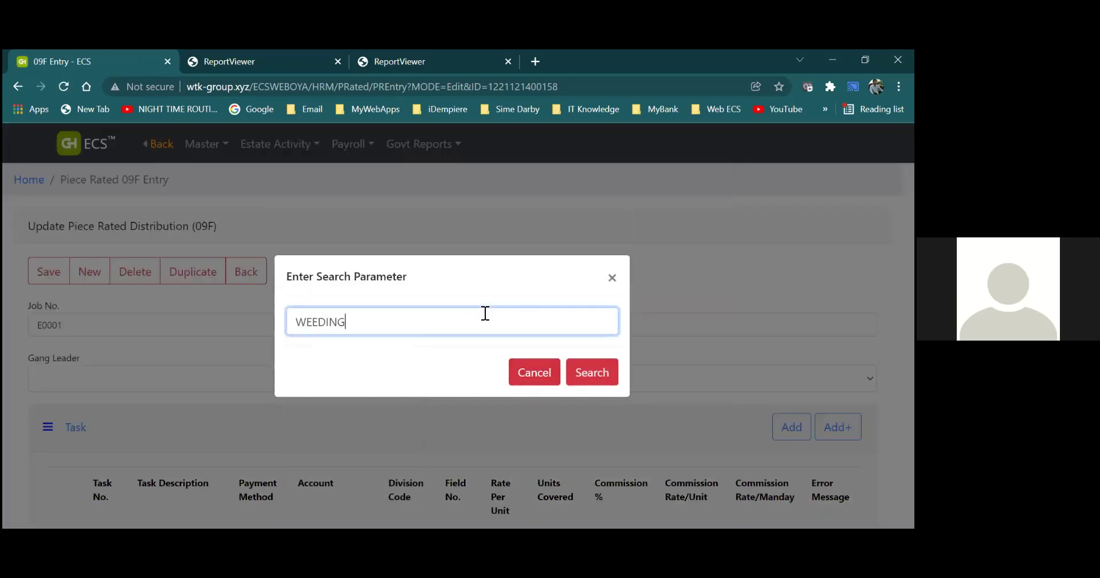
{"action": "left_click", "coordinate": [591, 373]}
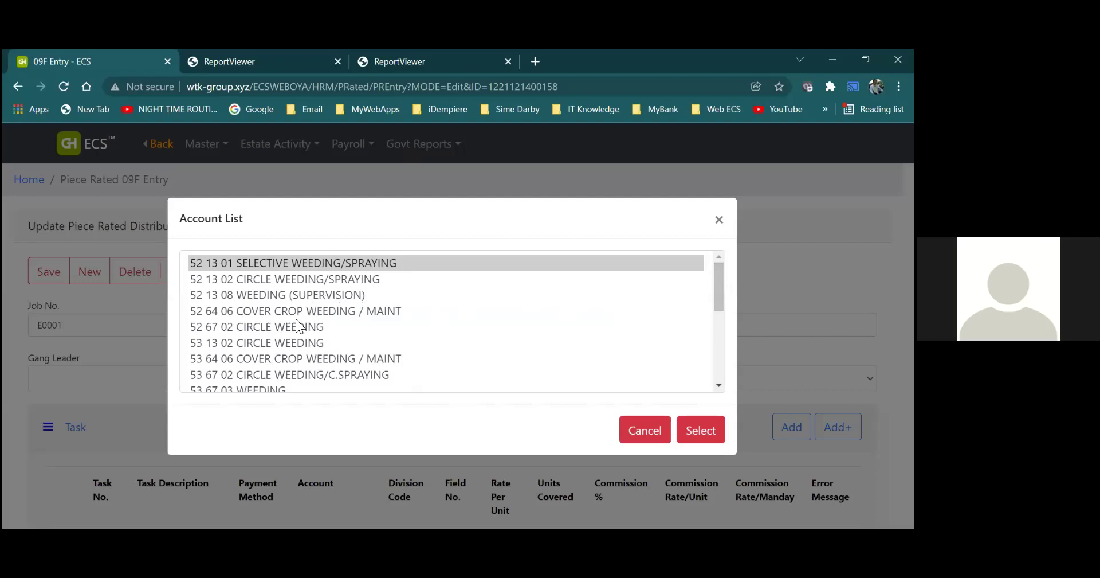
{"action": "left_click", "coordinate": [291, 262]}
{"action": "left_click", "coordinate": [681, 433]}
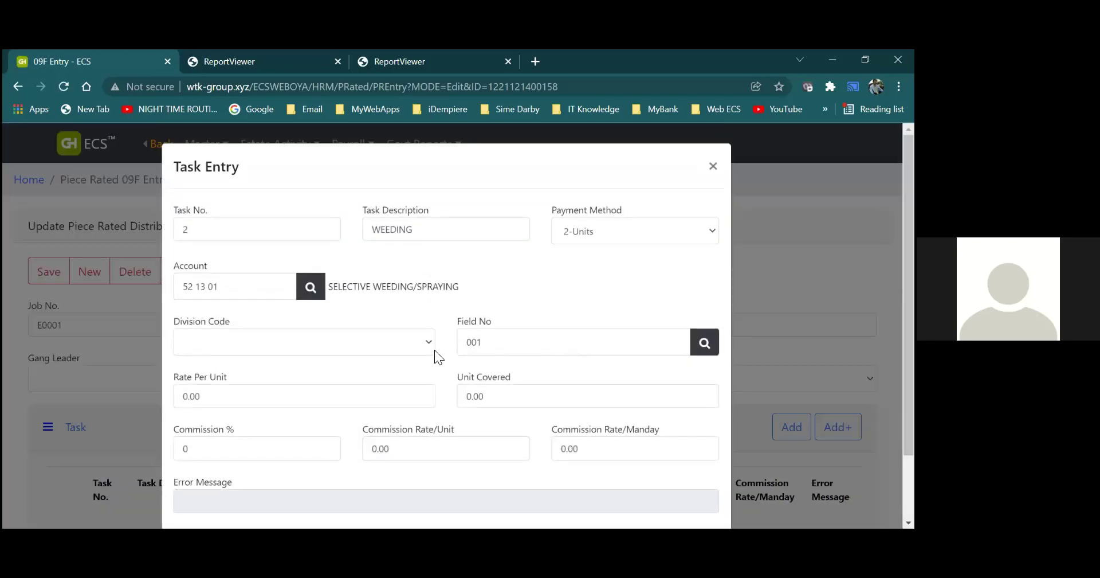
Set division 1-DIVISION 1 and clear the field number
{"action": "left_click", "coordinate": [417, 346]}
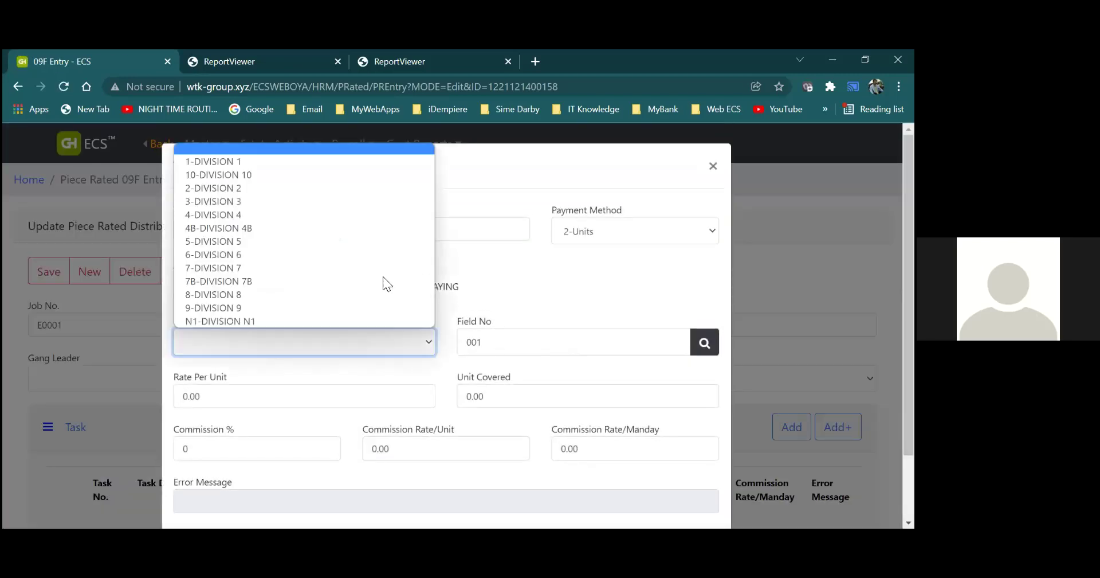
{"action": "left_click", "coordinate": [336, 163]}
{"action": "left_click", "coordinate": [611, 356]}
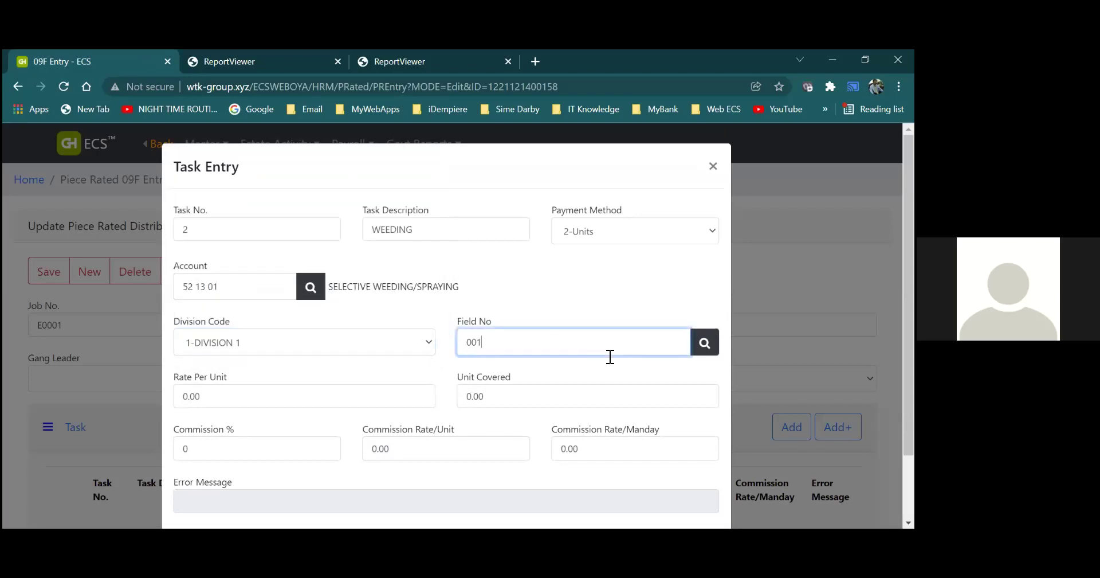
{"action": "key", "text": "BackSpace"}
{"action": "key", "text": "BackSpace"}
{"action": "key", "text": "BackSpace"}
Look up fields and assign field 001 to the WEEDING task
{"action": "left_click", "coordinate": [693, 346]}
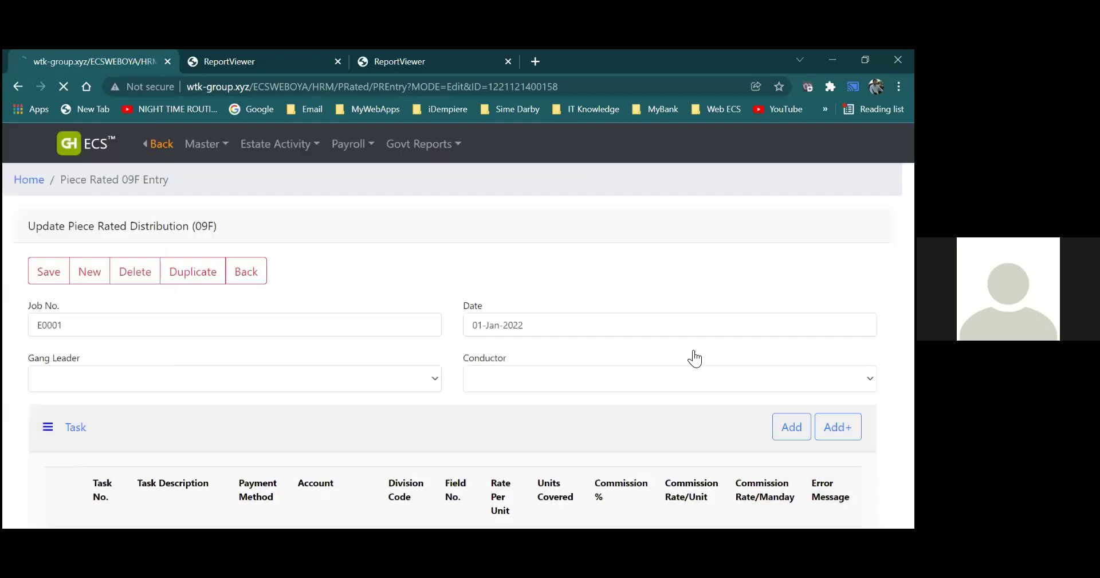
{"action": "left_click", "coordinate": [596, 372]}
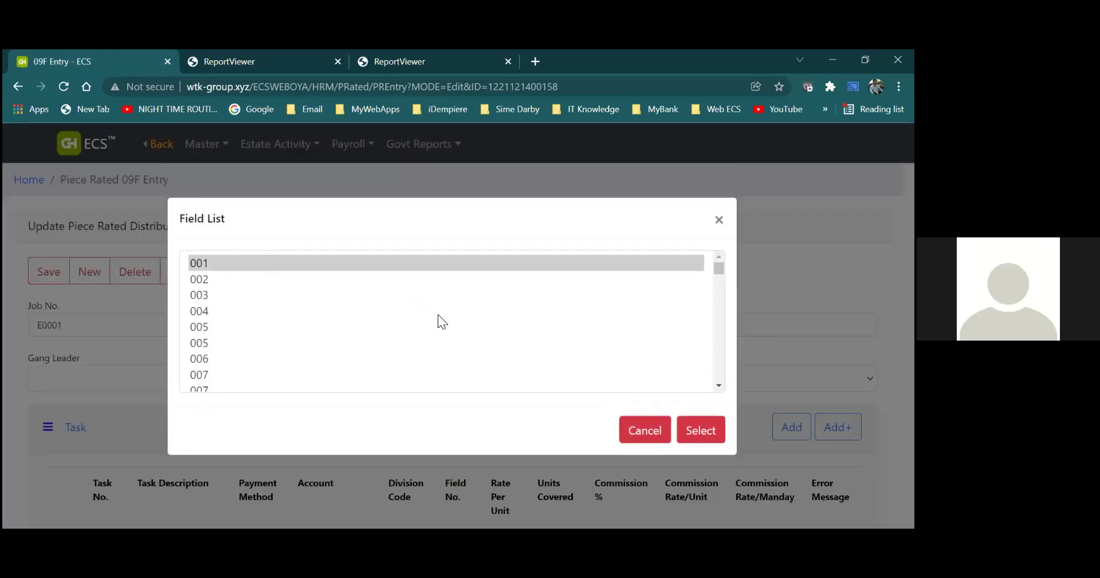
{"action": "left_click", "coordinate": [635, 430]}
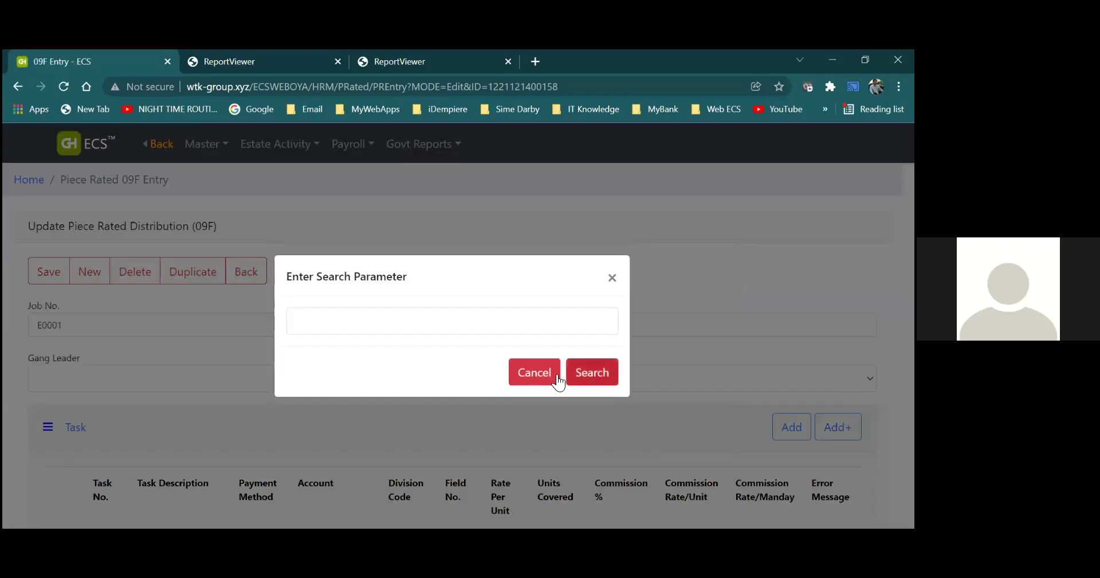
{"action": "left_click", "coordinate": [528, 378]}
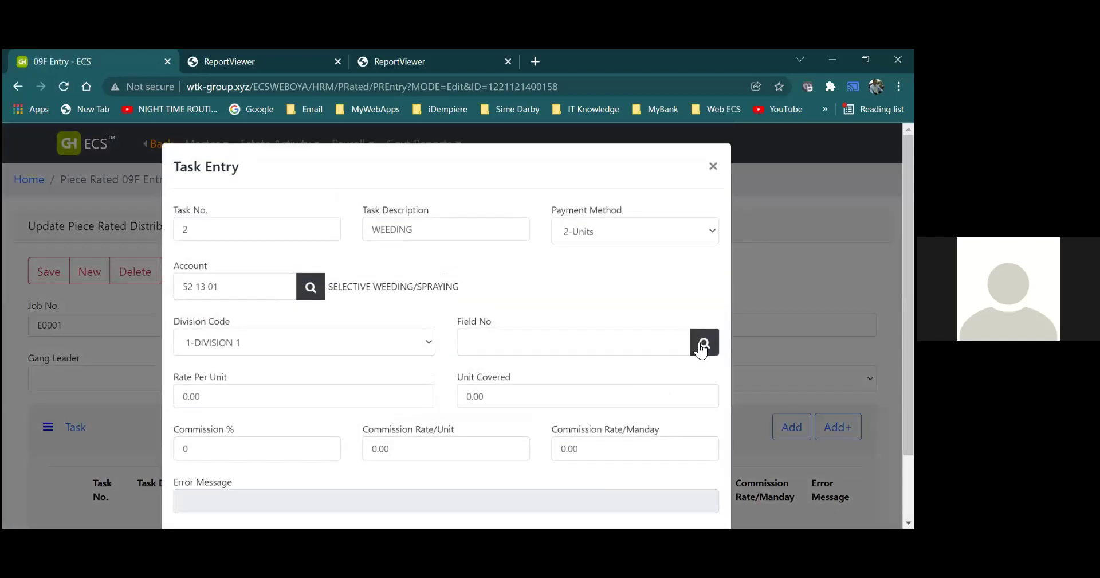
{"action": "left_click", "coordinate": [704, 344]}
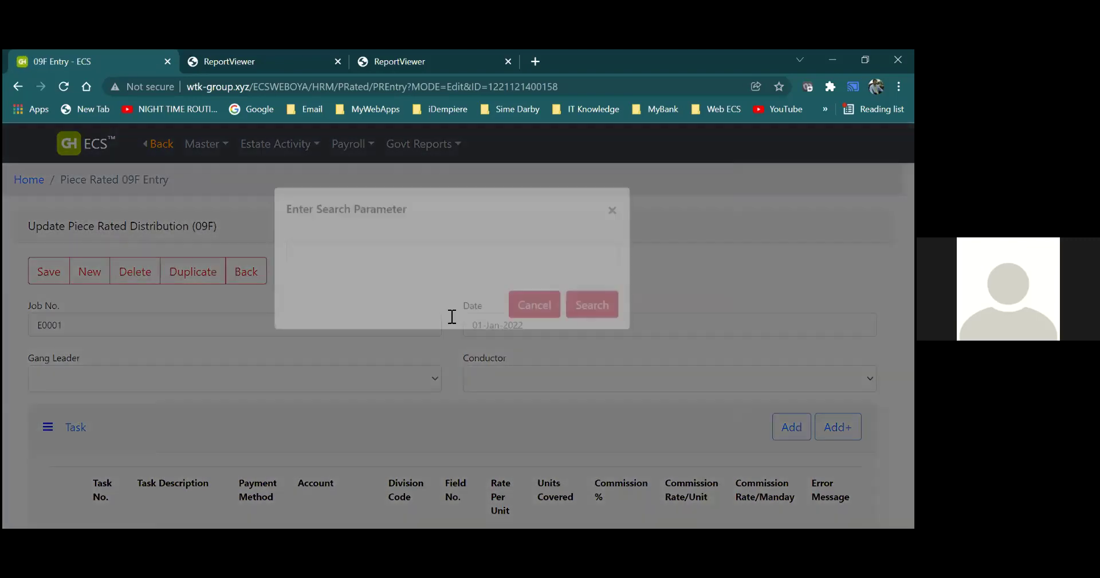
{"action": "left_click", "coordinate": [452, 317]}
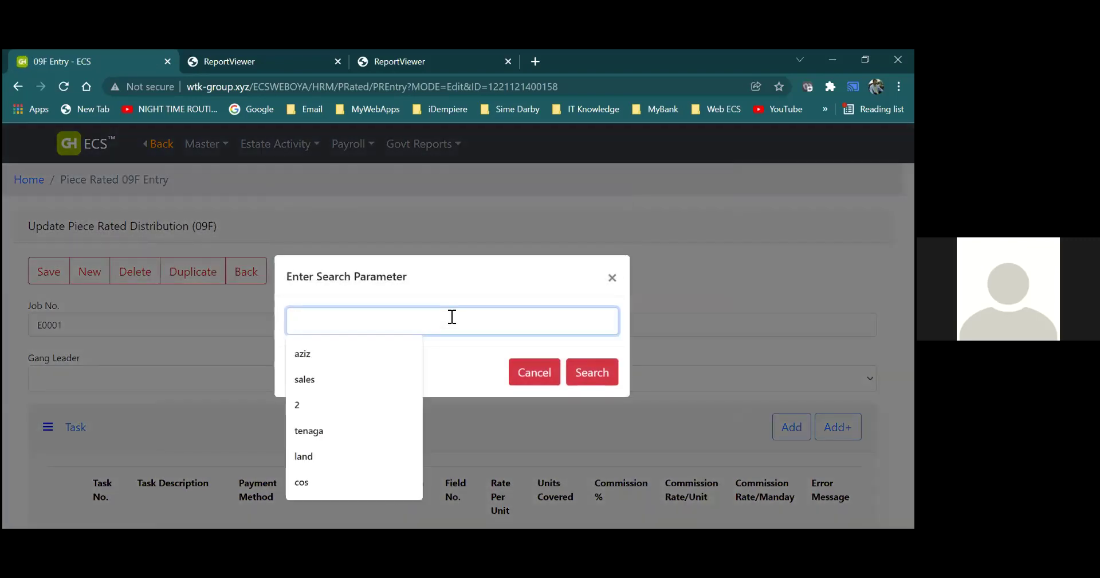
{"action": "left_click", "coordinate": [592, 372]}
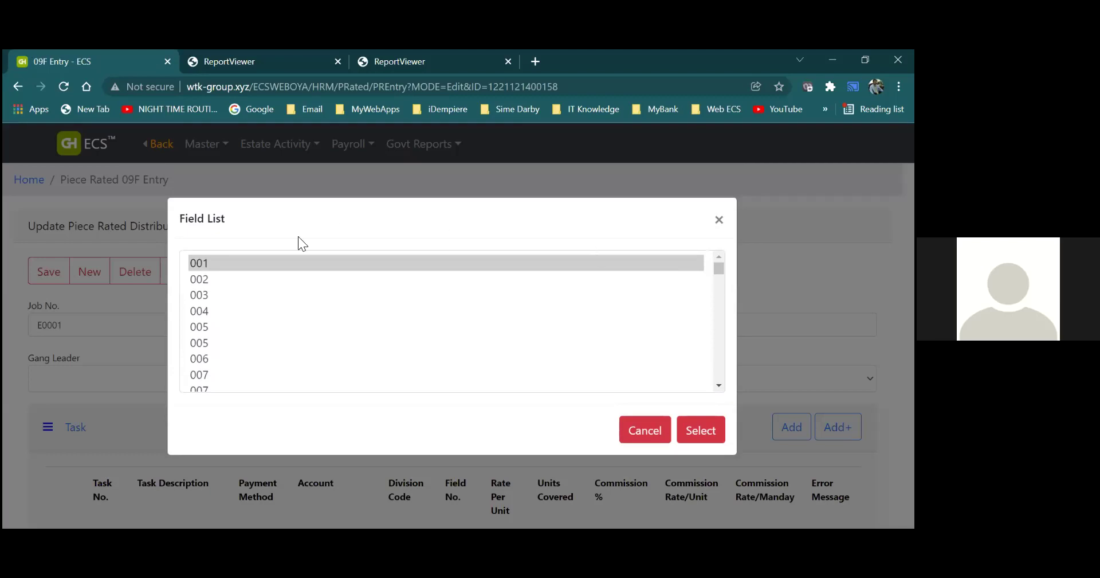
{"action": "left_click", "coordinate": [217, 261]}
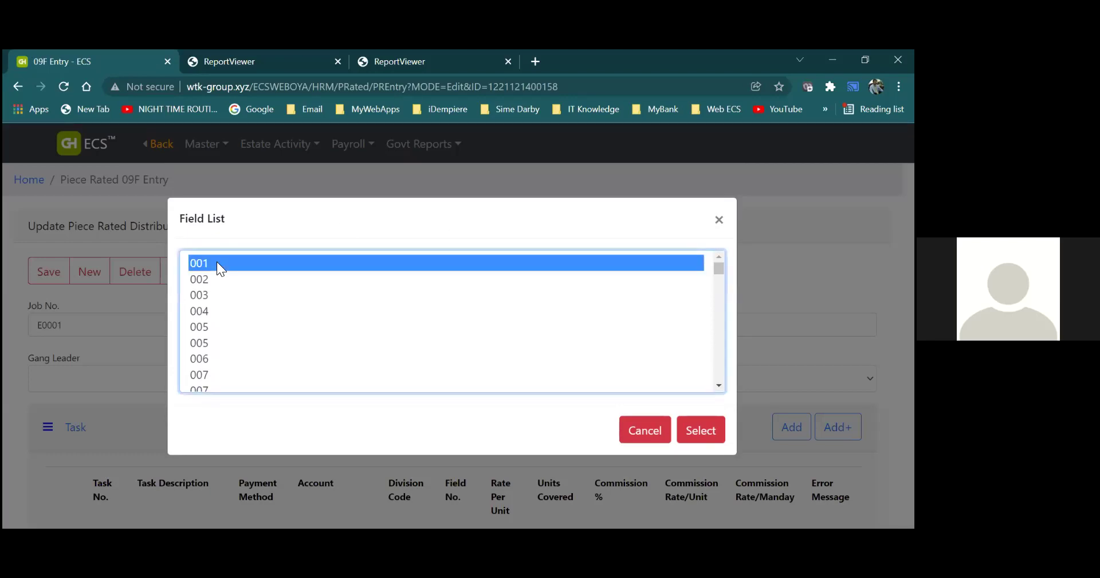
{"action": "left_click", "coordinate": [700, 431]}
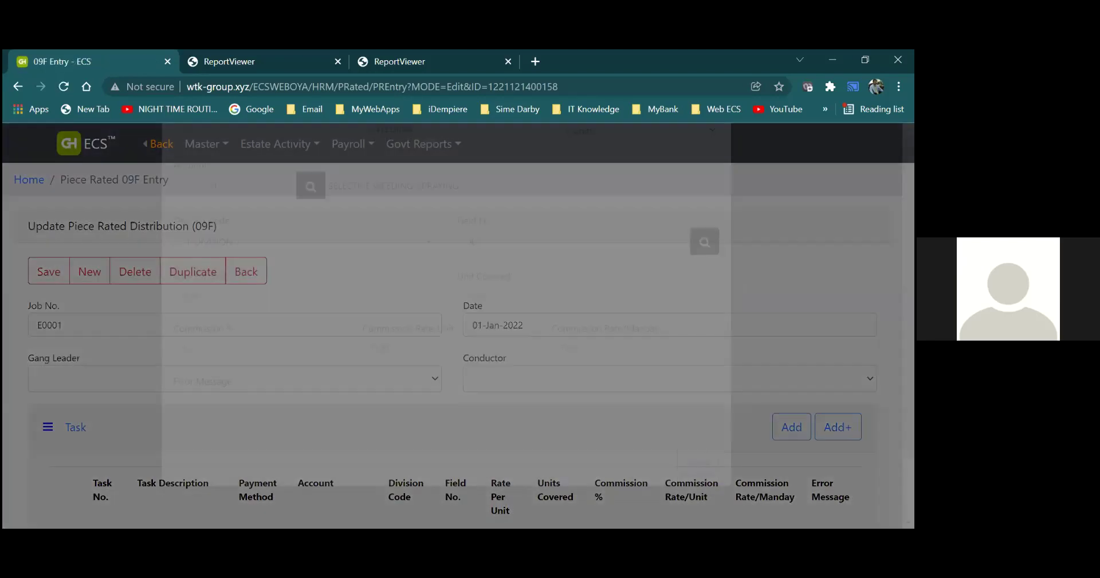
Set the WEEDING rate to 20, save the task and start another task entry
{"action": "left_click", "coordinate": [345, 391]}
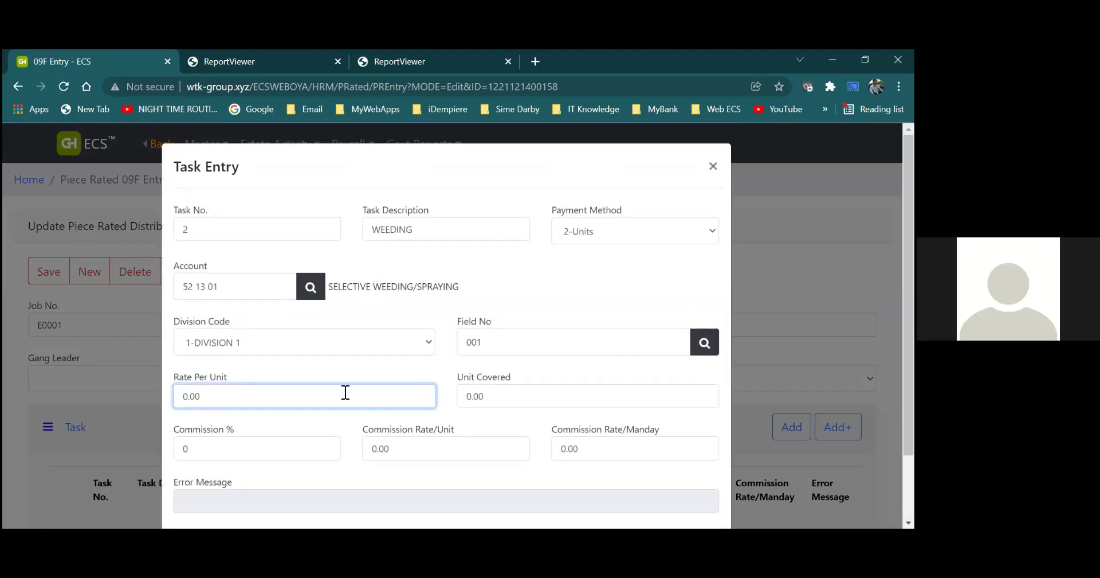
{"action": "key", "text": "BackSpace"}
{"action": "key", "text": "BackSpace"}
{"action": "key", "text": "BackSpace"}
{"action": "type", "text": "2"}
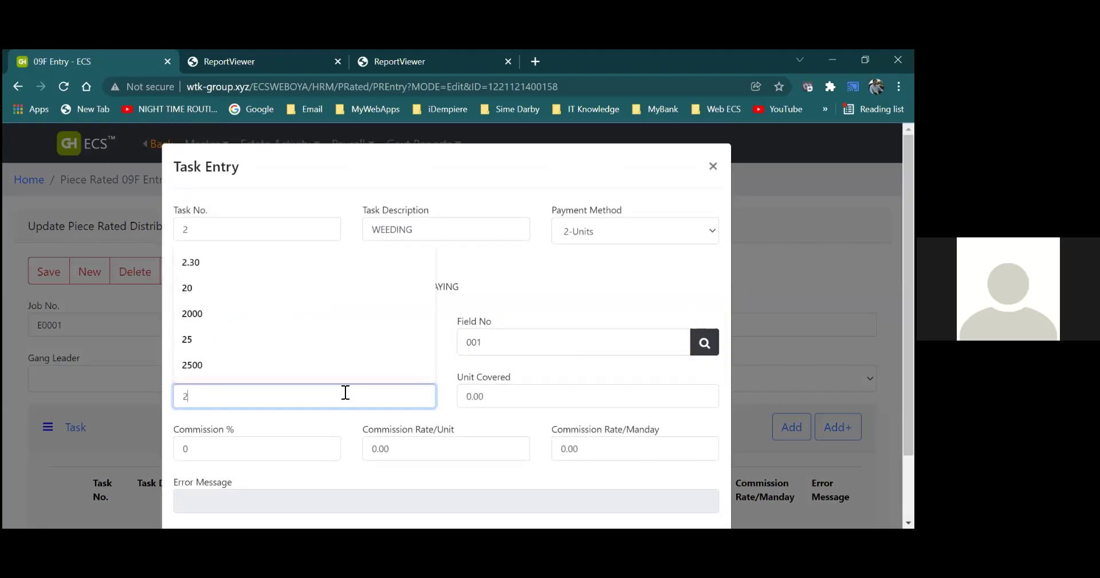
{"action": "type", "text": "0"}
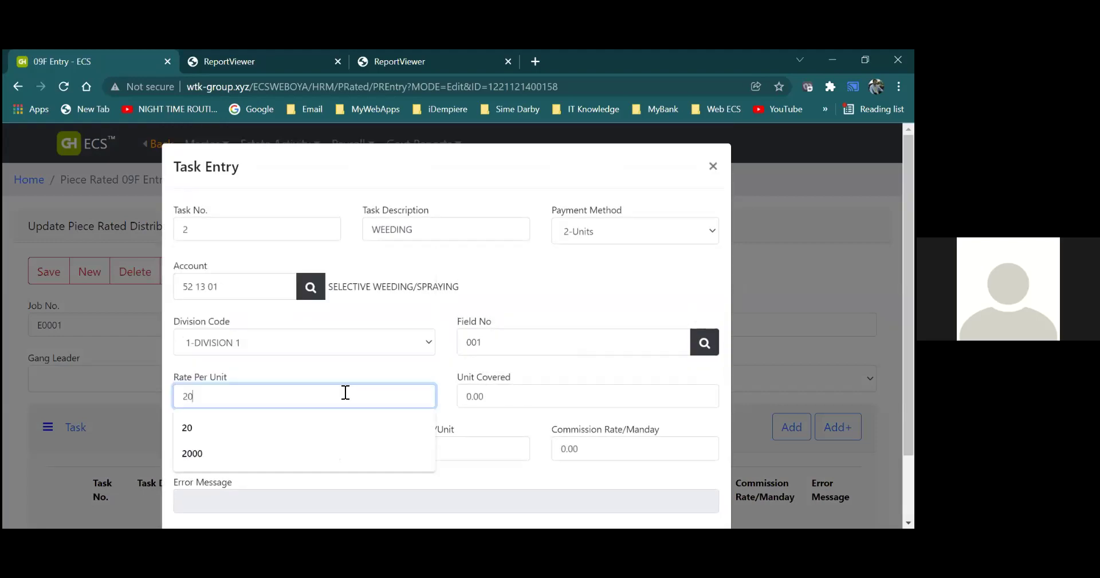
{"action": "left_click", "coordinate": [522, 384]}
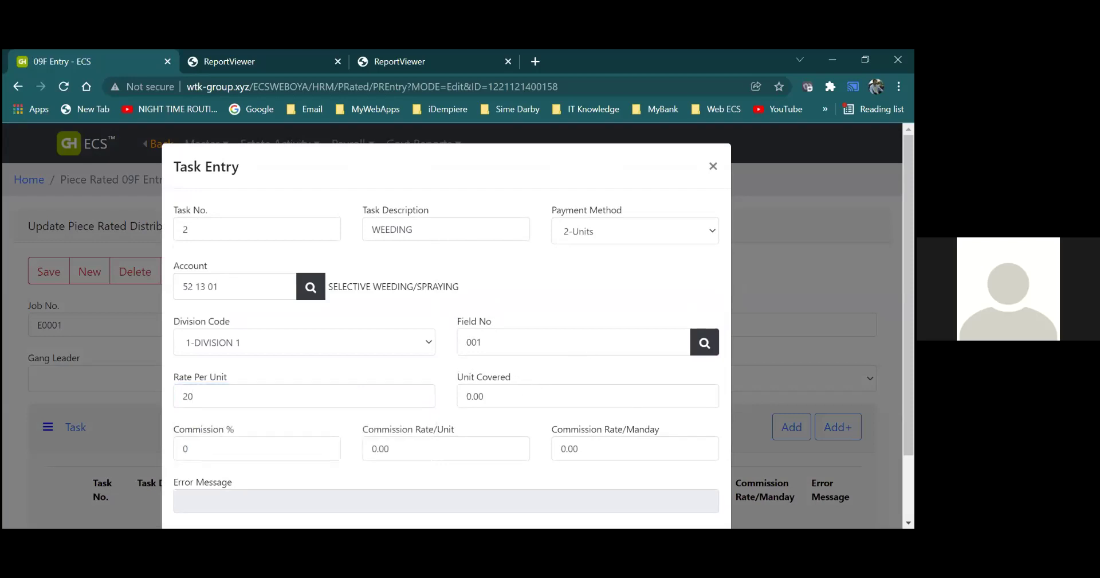
{"action": "scroll", "coordinate": [573, 402], "scroll_direction": "down", "scroll_amount": 2}
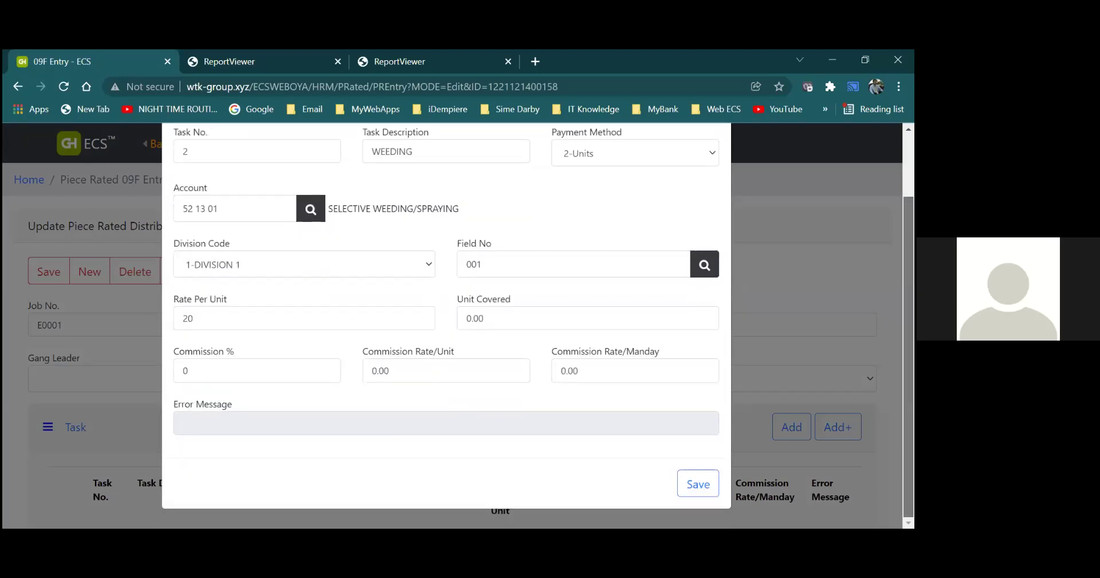
{"action": "left_click", "coordinate": [696, 487]}
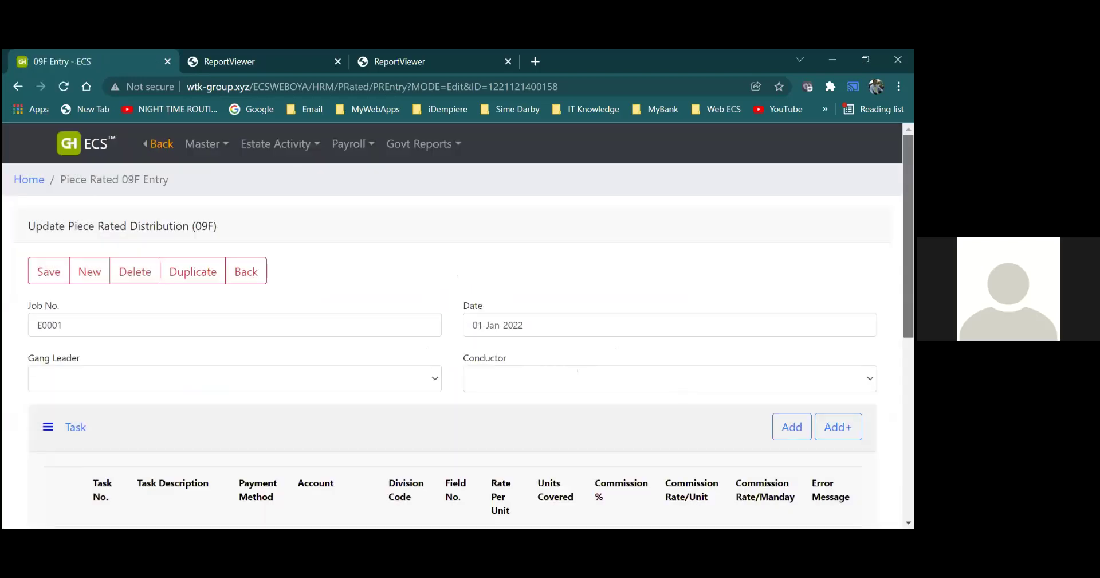
{"action": "scroll", "coordinate": [459, 333], "scroll_direction": "down", "scroll_amount": 3}
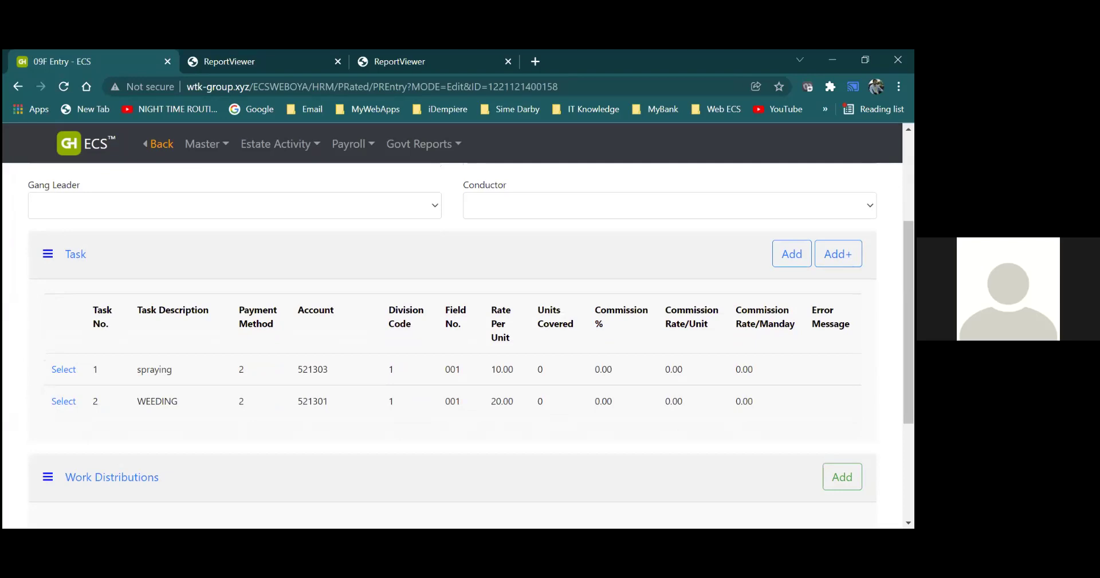
{"action": "left_click", "coordinate": [791, 253]}
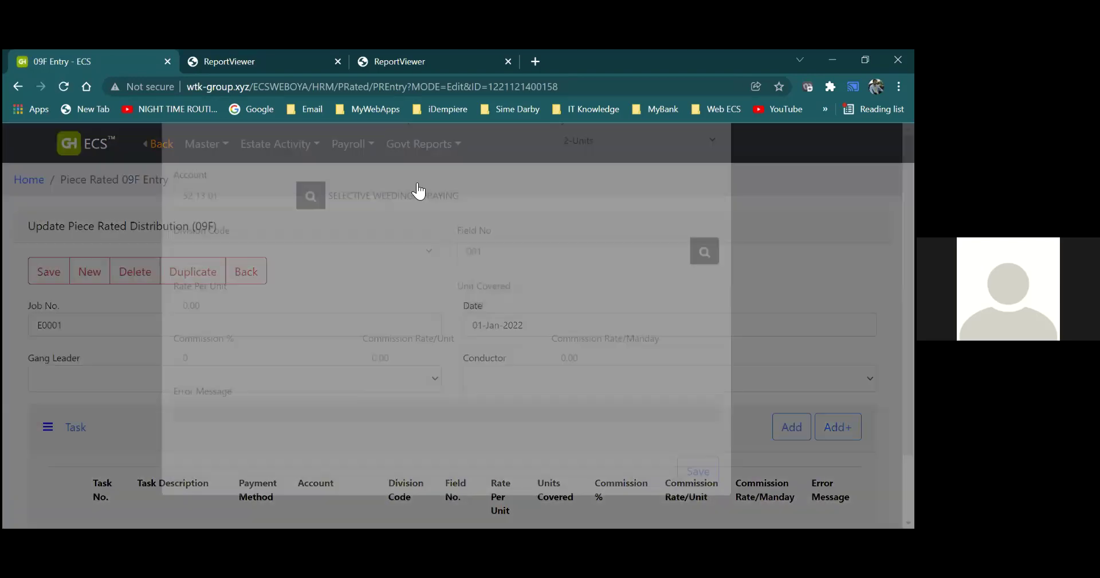
Enter task 3 as GARDENER paid 1-Manday and bring up its account search
{"action": "left_click", "coordinate": [279, 238]}
{"action": "type", "text": "3"}
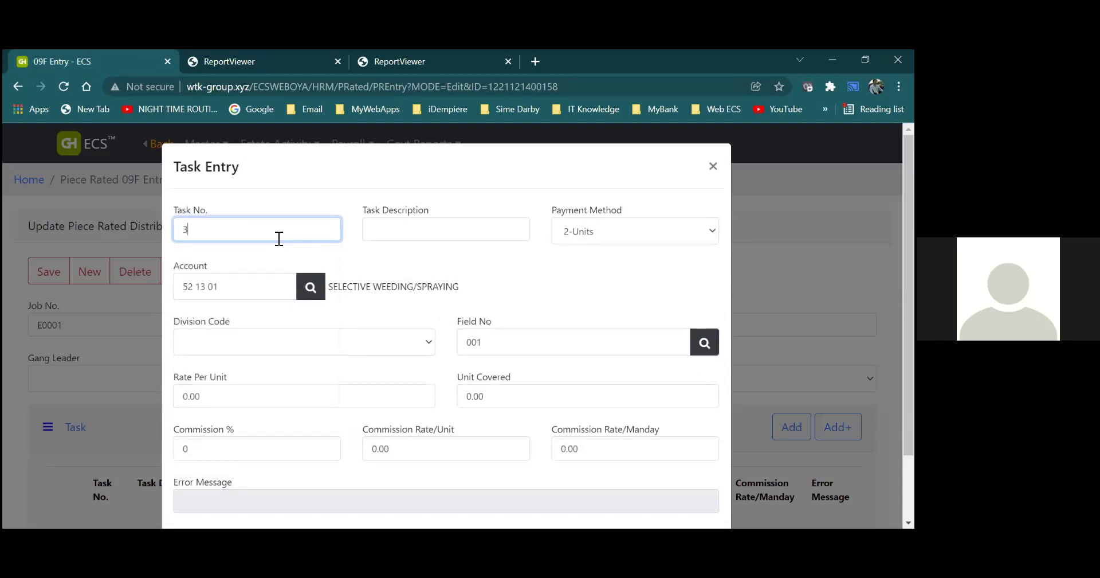
{"action": "left_click", "coordinate": [404, 231]}
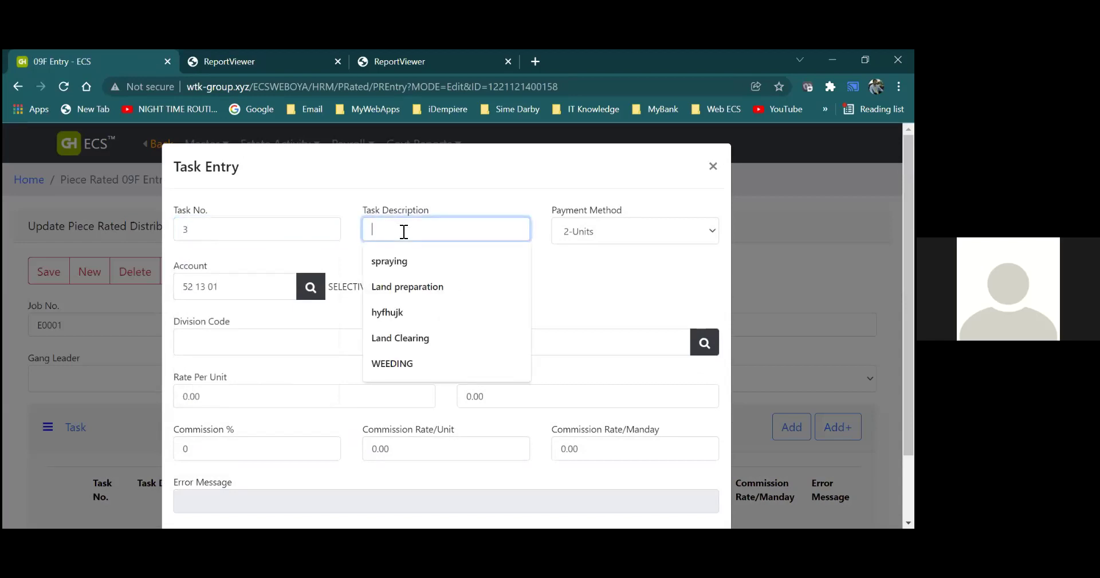
{"action": "type", "text": "GARDENER"}
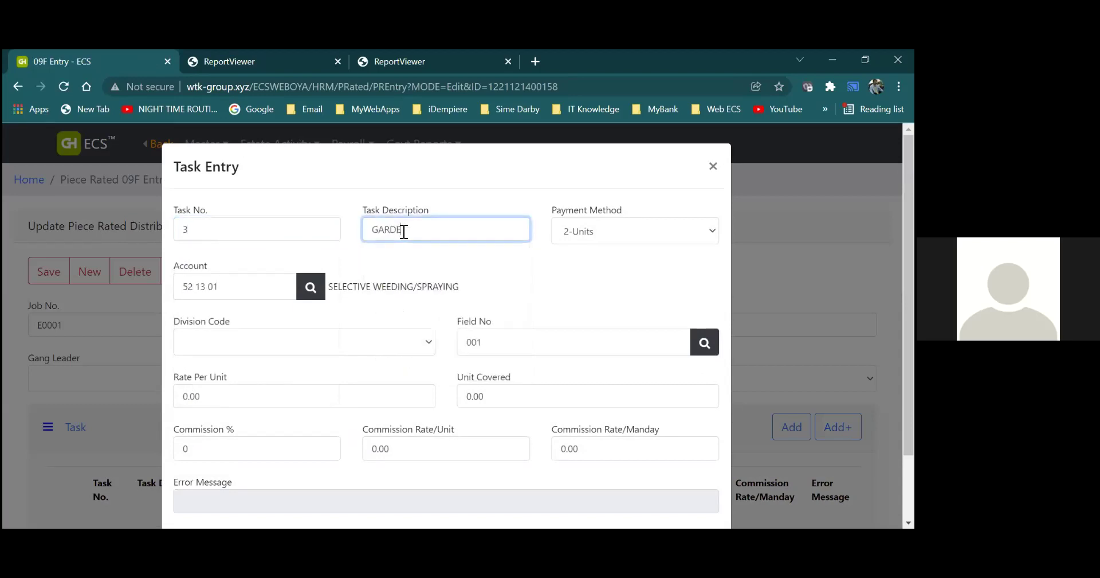
{"action": "left_click", "coordinate": [588, 234]}
{"action": "left_click", "coordinate": [578, 251]}
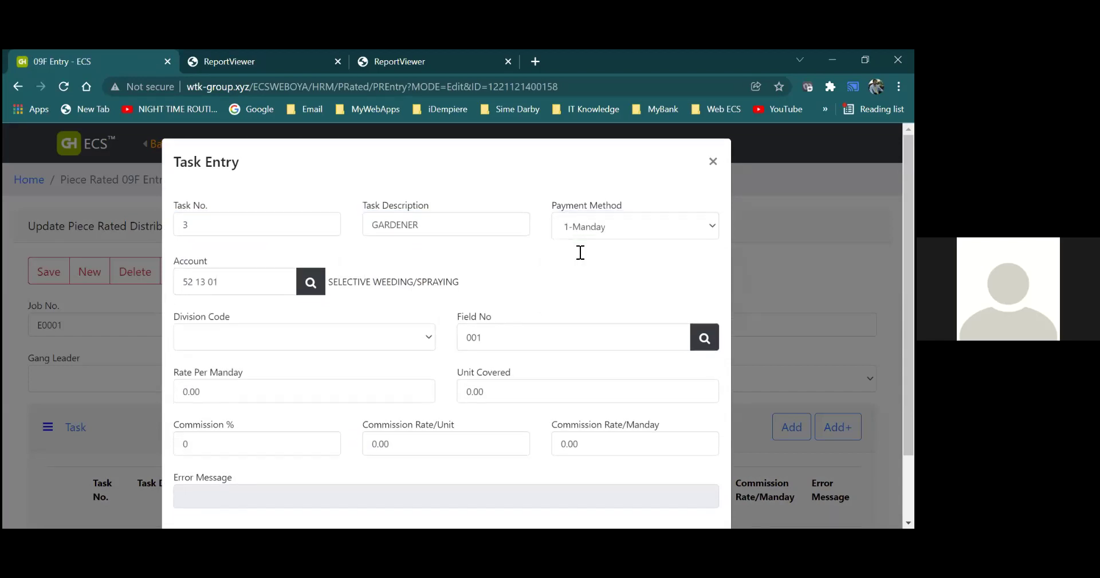
{"action": "left_click", "coordinate": [311, 286]}
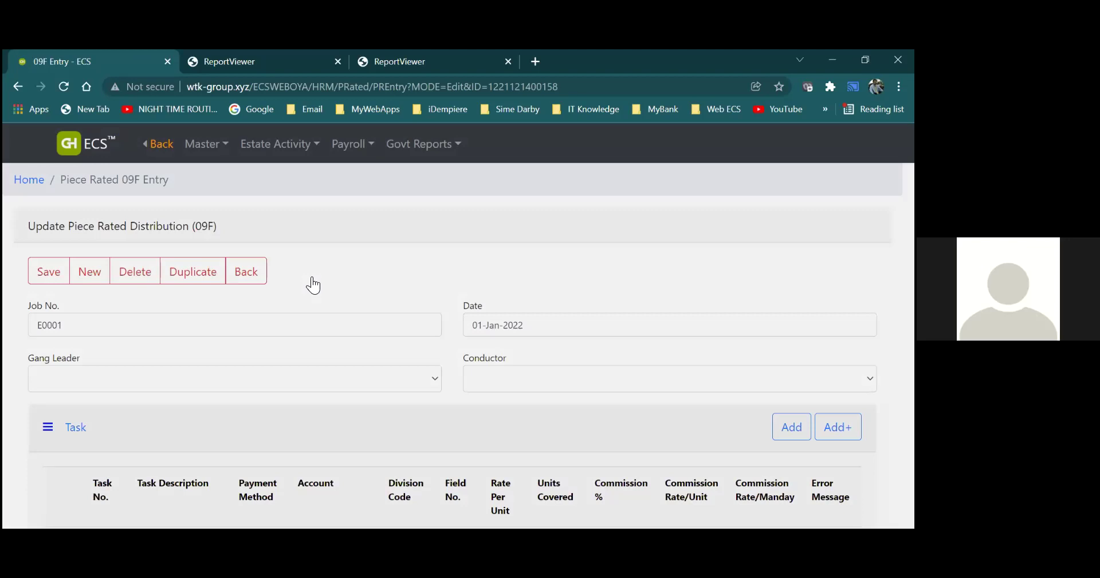
{"action": "left_click", "coordinate": [471, 319]}
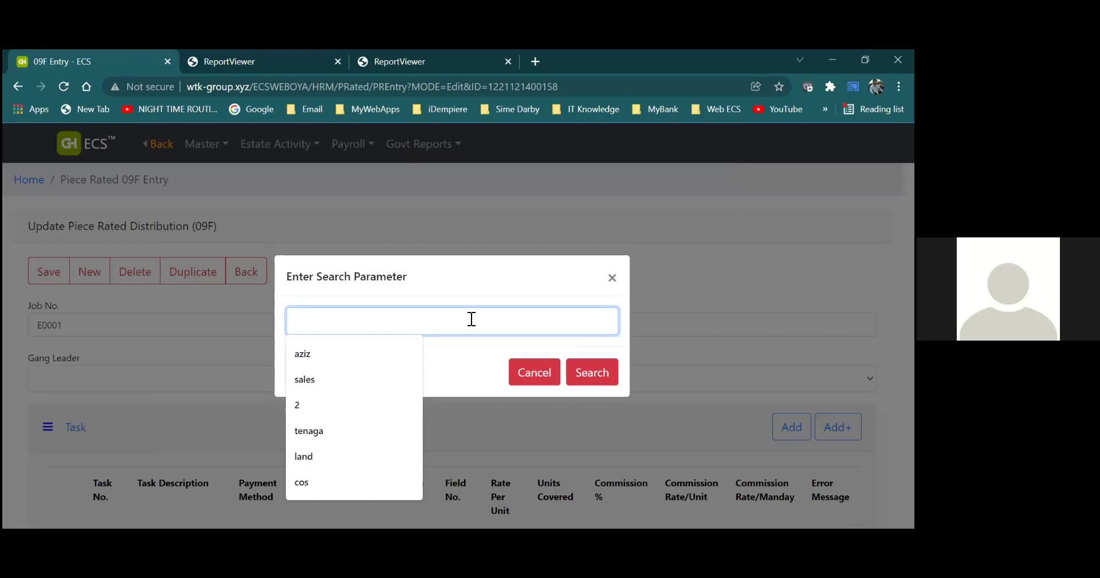
Search accounts by GARDEN after GARDENER finds nothing, and select 40 48 01 GARDENING/GRASSCUTTING
{"action": "type", "text": "GARDENER"}
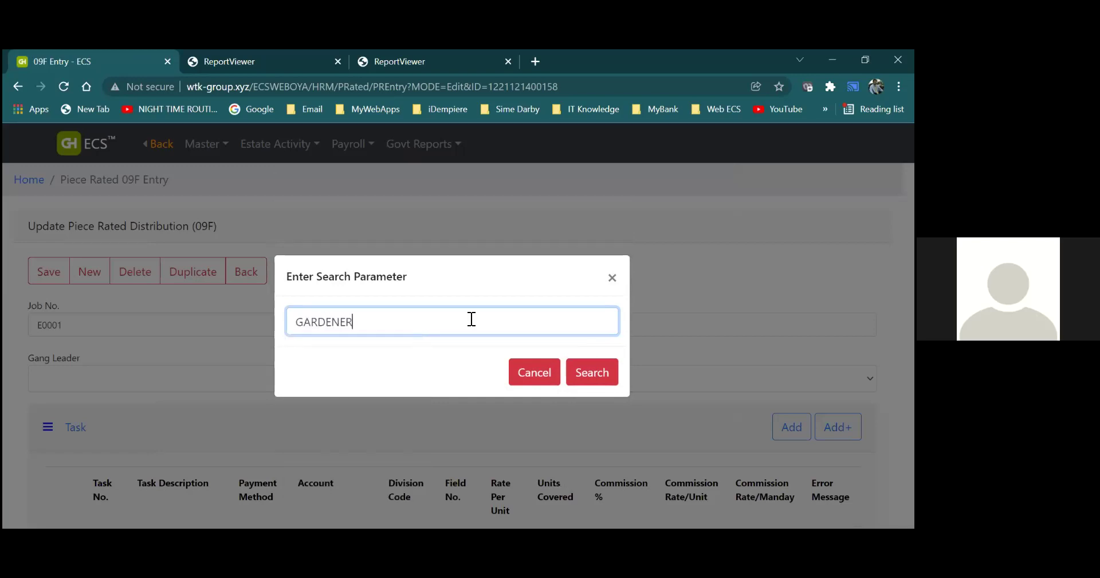
{"action": "left_click", "coordinate": [590, 373]}
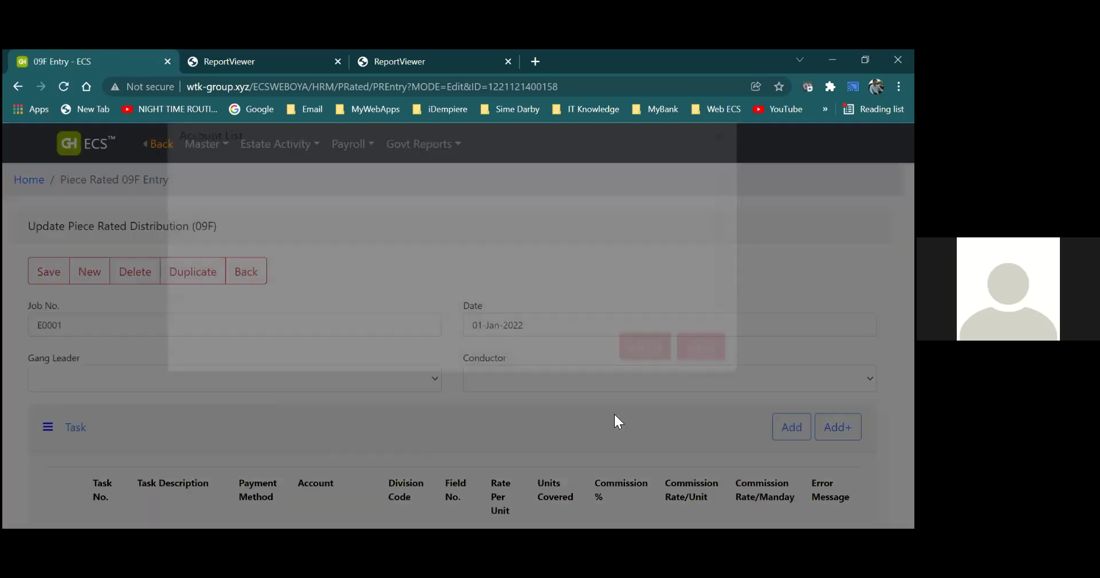
{"action": "left_click", "coordinate": [634, 428]}
{"action": "left_click", "coordinate": [444, 313]}
{"action": "key", "text": "BackSpace"}
{"action": "key", "text": "BackSpace"}
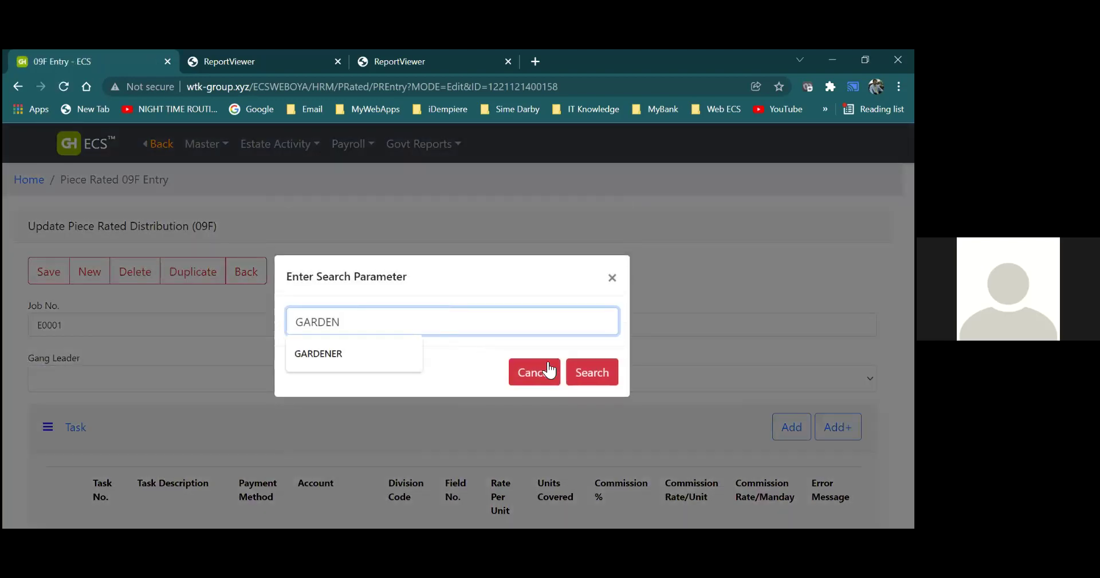
{"action": "left_click", "coordinate": [580, 373]}
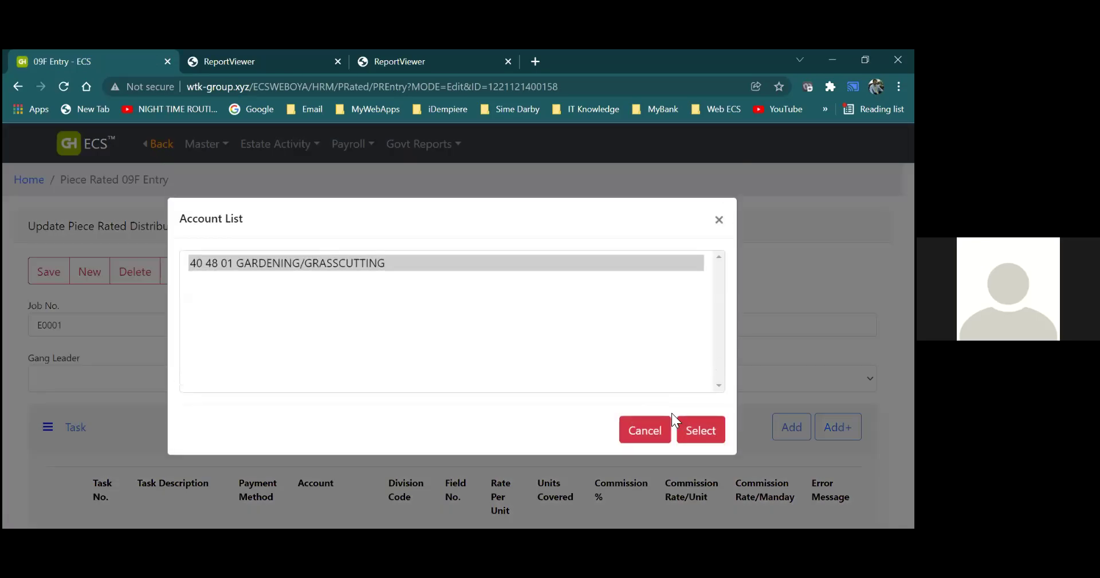
{"action": "left_click", "coordinate": [709, 431]}
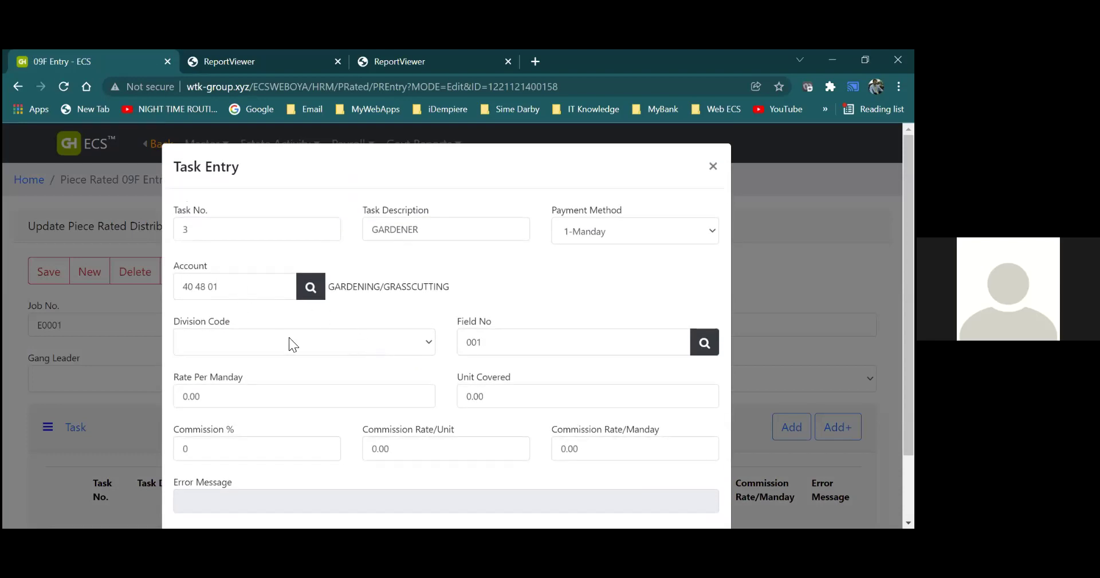
Give the GARDENER task a 46.15 rate per manday with blank Field No, and save it
{"action": "left_click", "coordinate": [527, 346]}
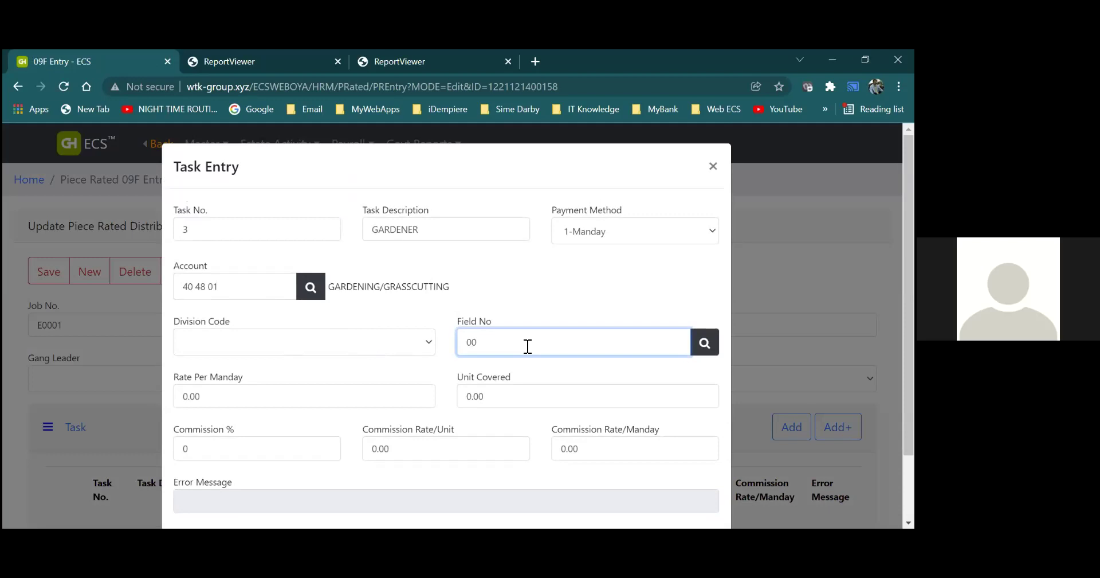
{"action": "left_click", "coordinate": [309, 399]}
{"action": "key", "text": "BackSpace"}
{"action": "key", "text": "BackSpace"}
{"action": "key", "text": "BackSpace"}
{"action": "key", "text": "BackSpace"}
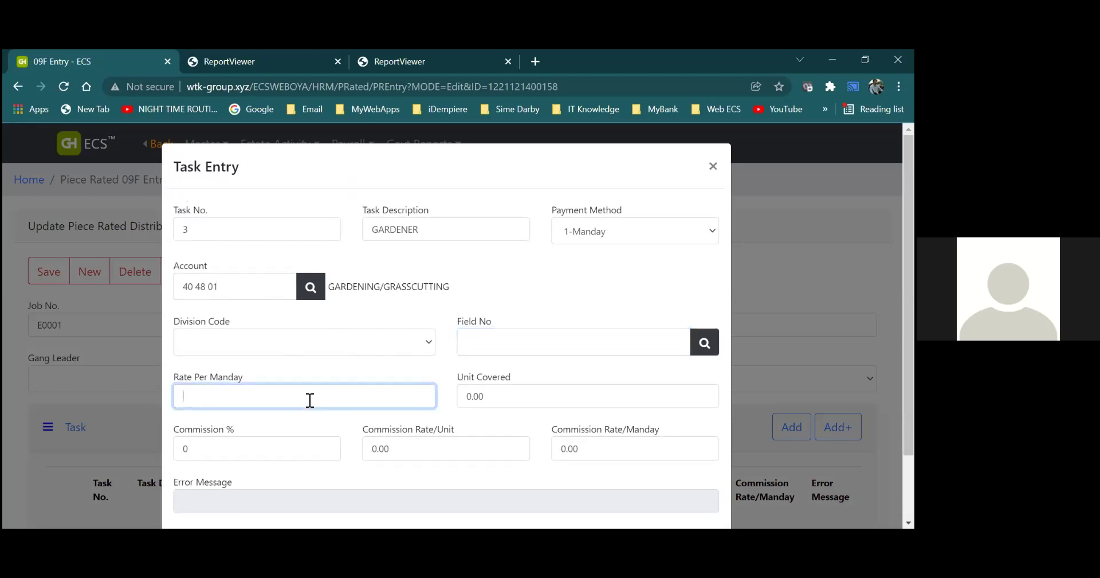
{"action": "type", "text": "46.15"}
{"action": "left_click", "coordinate": [271, 428]}
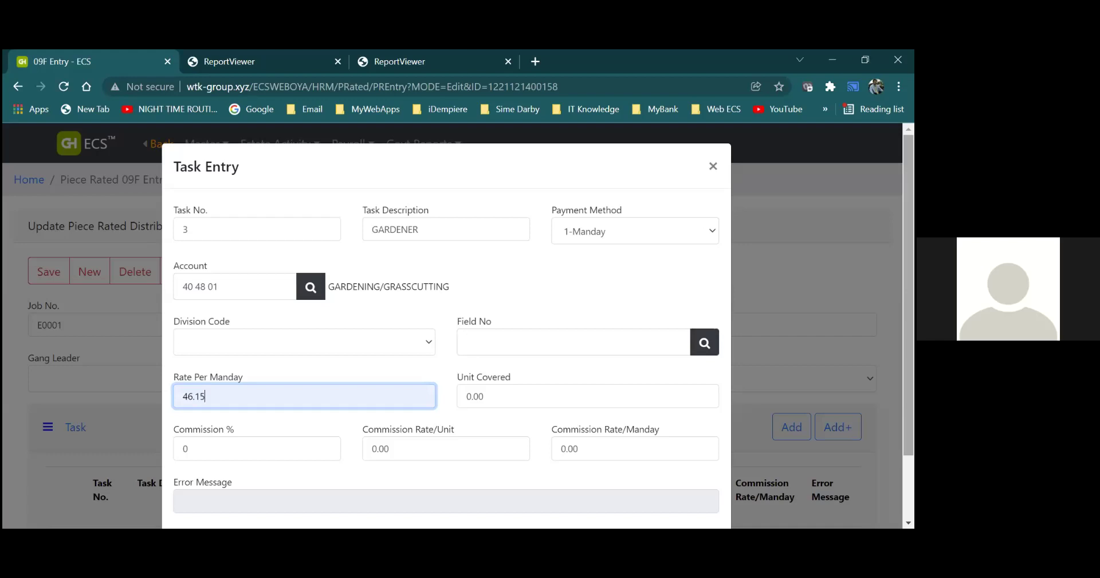
{"action": "scroll", "coordinate": [447, 321], "scroll_direction": "down", "scroll_amount": 2}
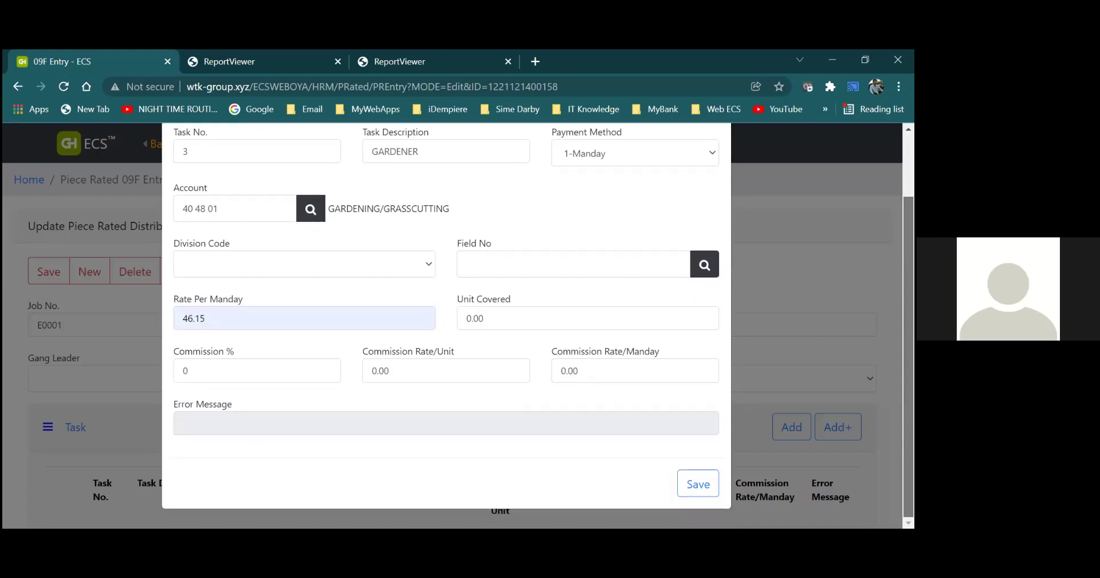
{"action": "scroll", "coordinate": [447, 320], "scroll_direction": "up", "scroll_amount": 1}
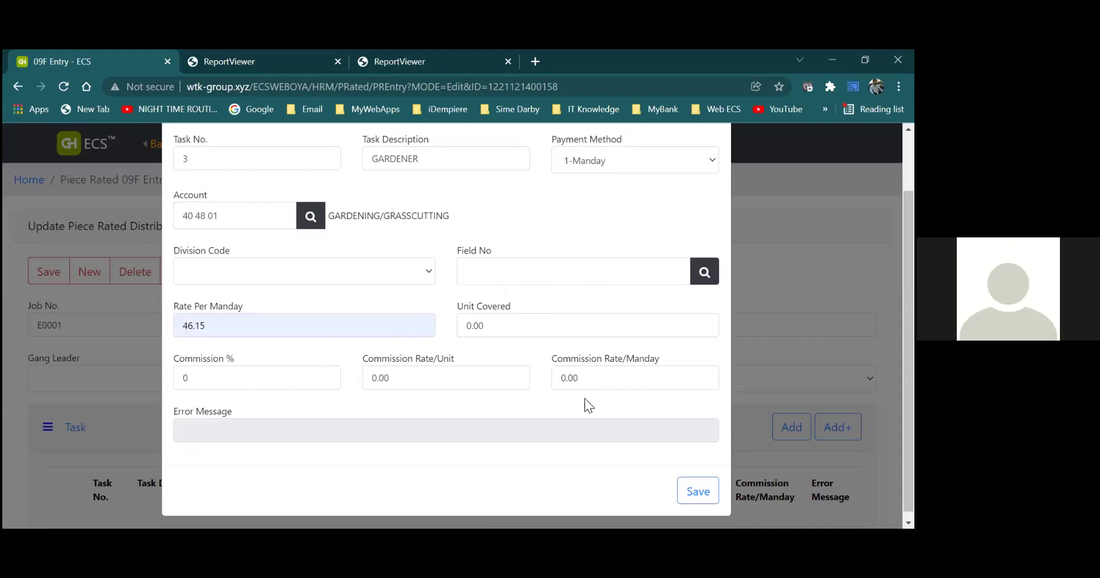
{"action": "left_click", "coordinate": [698, 491]}
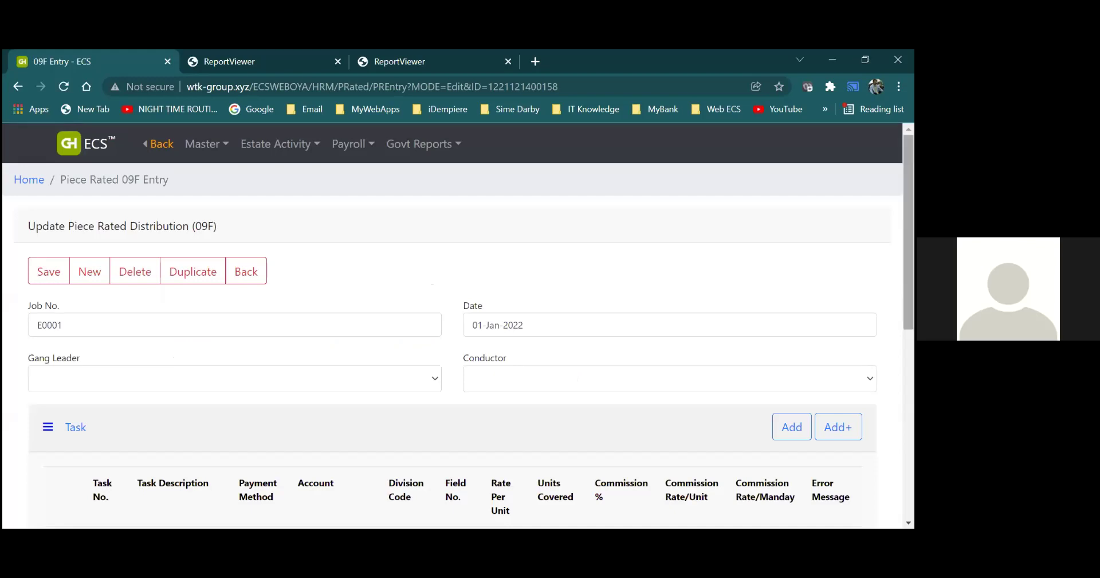
{"action": "scroll", "coordinate": [458, 324], "scroll_direction": "down", "scroll_amount": 3}
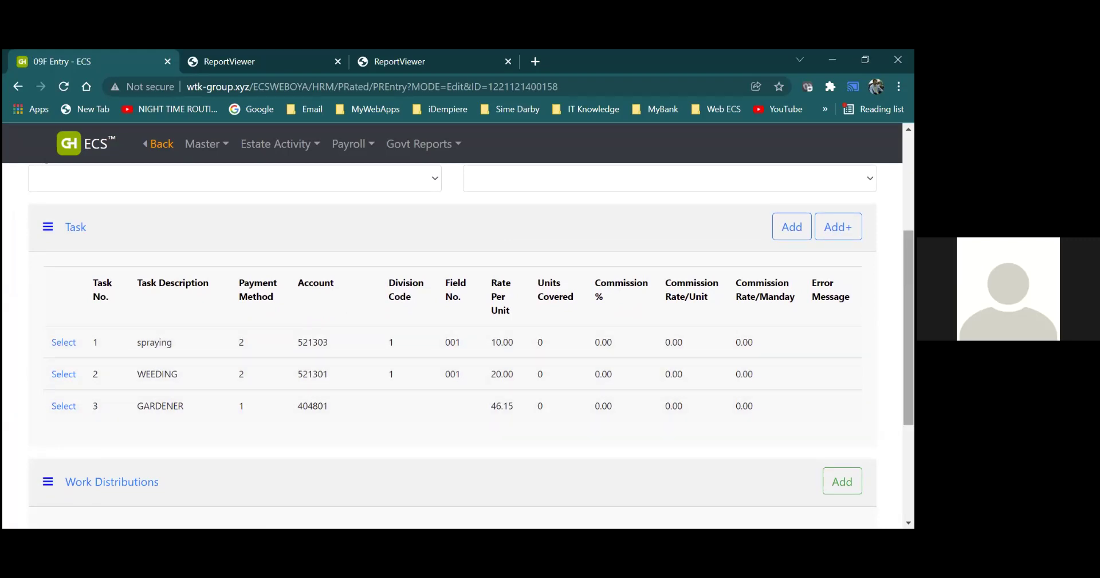
{"action": "scroll", "coordinate": [453, 333], "scroll_direction": "up", "scroll_amount": 4}
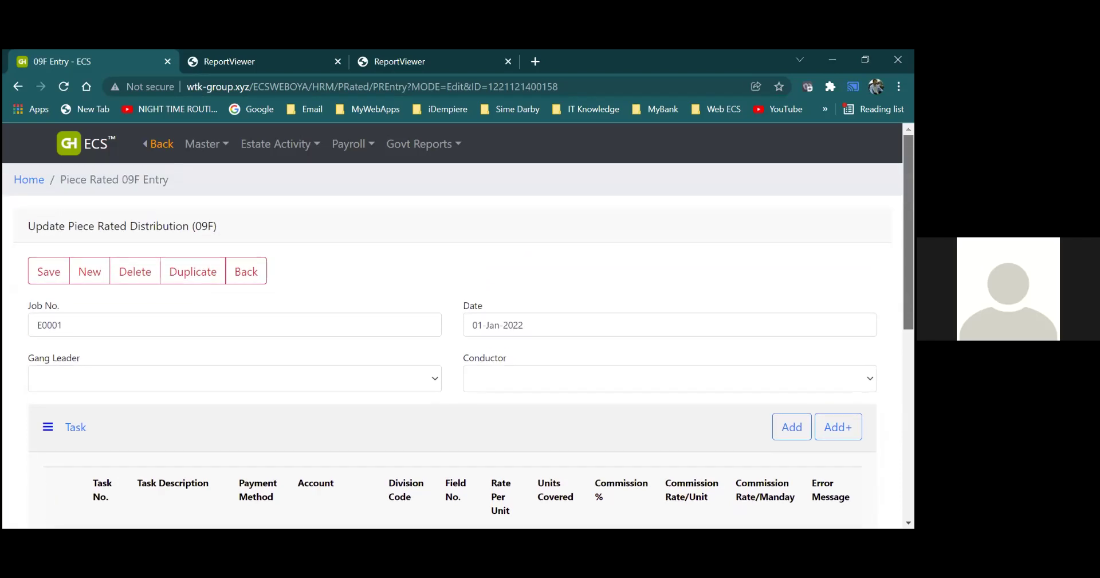
{"action": "scroll", "coordinate": [452, 332], "scroll_direction": "down", "scroll_amount": 4}
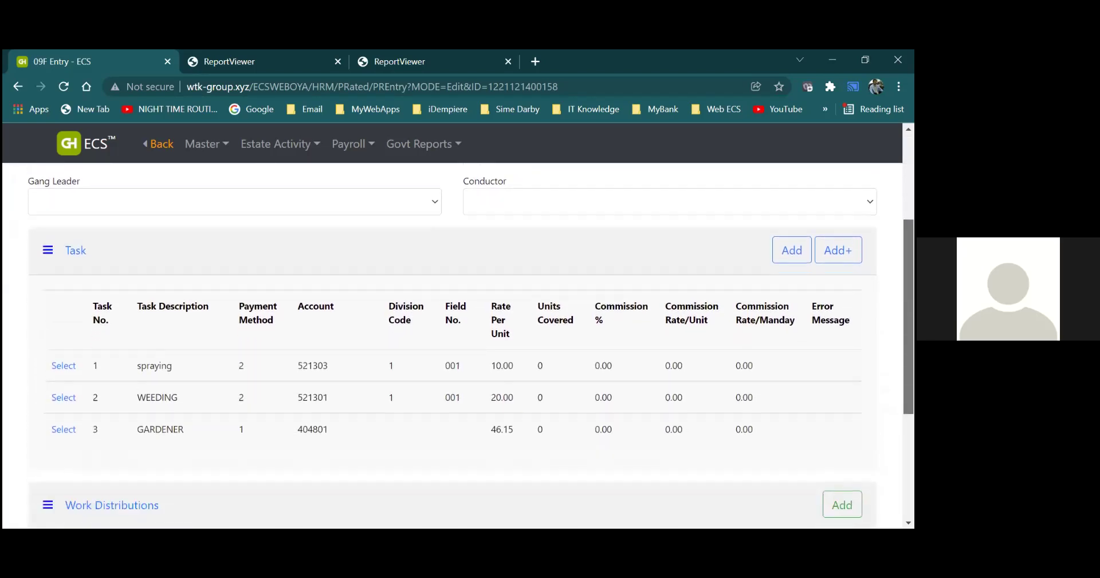
{"action": "scroll", "coordinate": [452, 332], "scroll_direction": "down", "scroll_amount": 1}
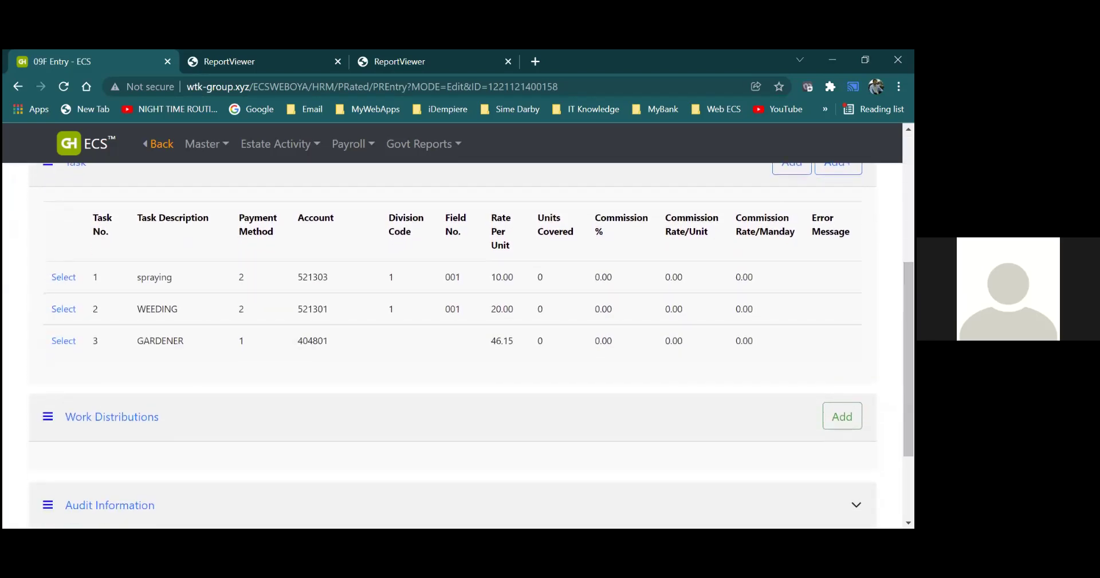
Add work distribution sequence 1 on task 1-spraying and bring up the employee list
{"action": "left_click", "coordinate": [842, 416]}
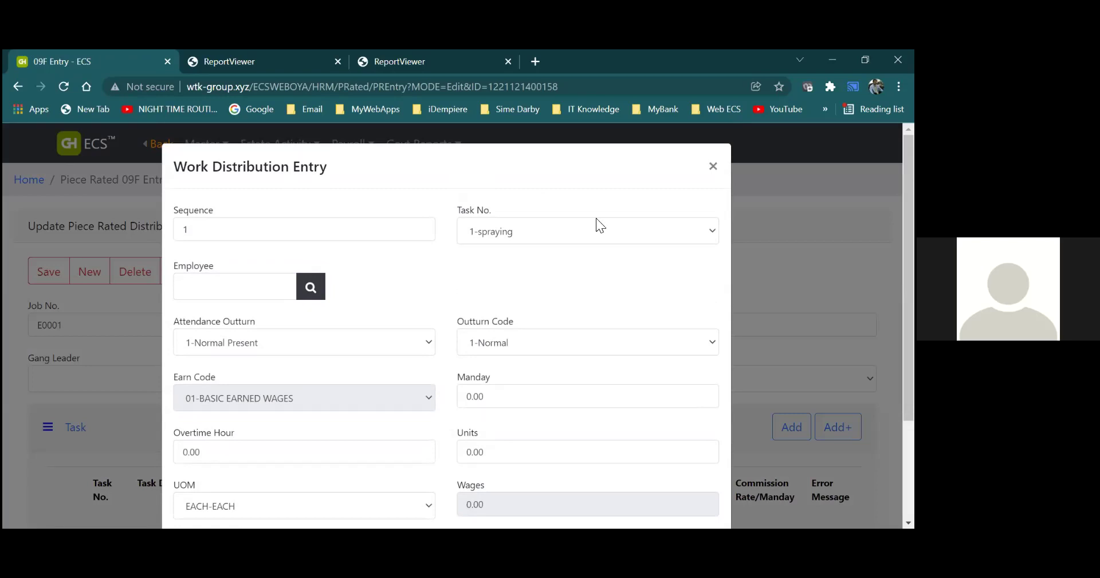
{"action": "left_click", "coordinate": [533, 243]}
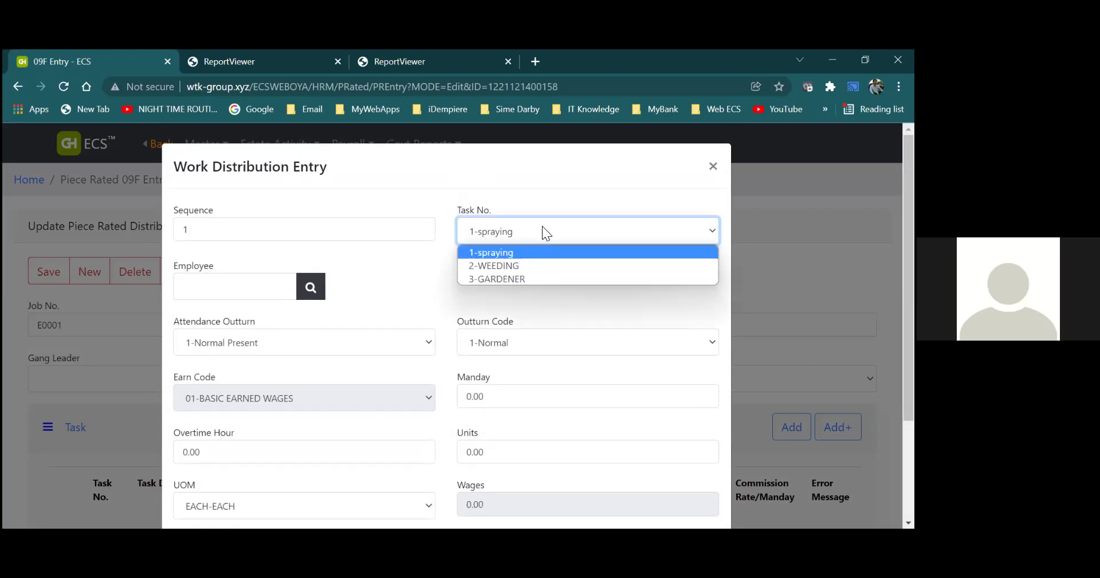
{"action": "left_click", "coordinate": [542, 225]}
{"action": "left_click", "coordinate": [542, 226]}
{"action": "left_click", "coordinate": [578, 239]}
{"action": "left_click", "coordinate": [307, 285]}
Assign the first listed employee to the distribution, keeping outturn code 1-Normal
{"action": "left_click", "coordinate": [592, 373]}
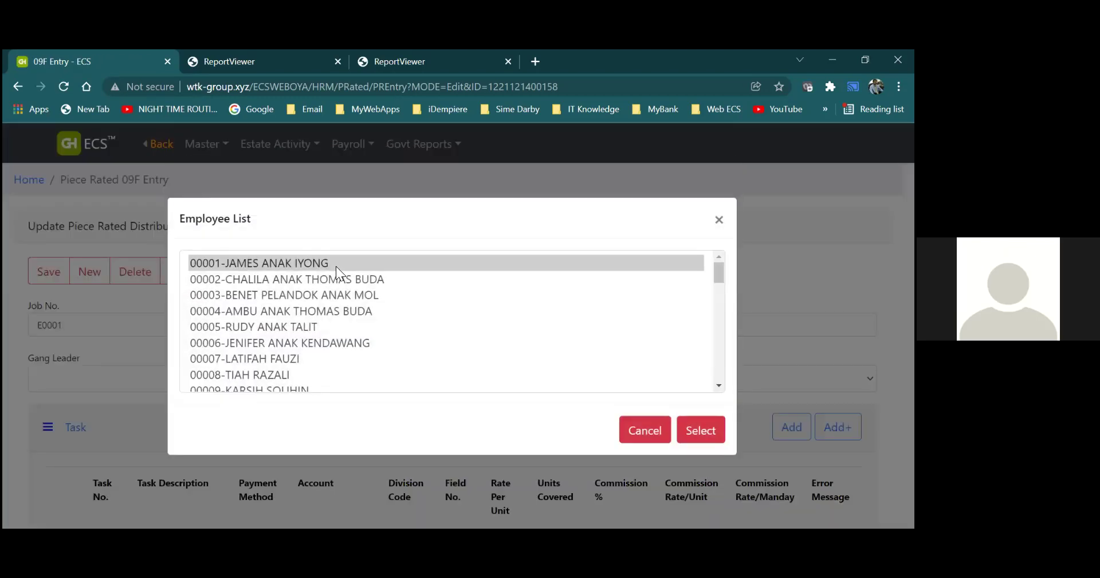
{"action": "left_click", "coordinate": [336, 266]}
{"action": "left_click", "coordinate": [693, 433]}
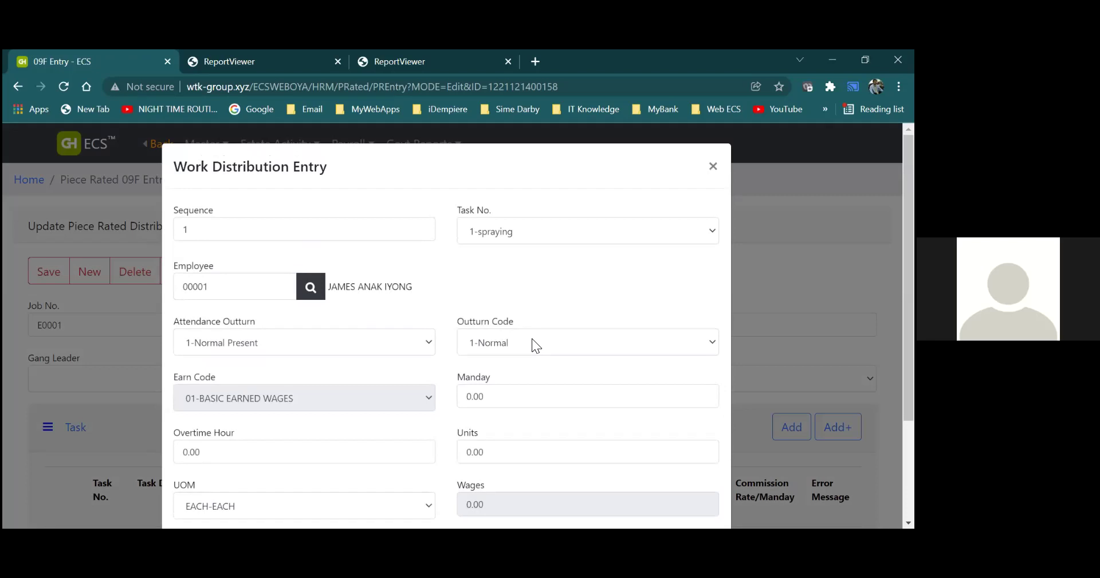
{"action": "left_click", "coordinate": [534, 345]}
{"action": "left_click", "coordinate": [533, 340]}
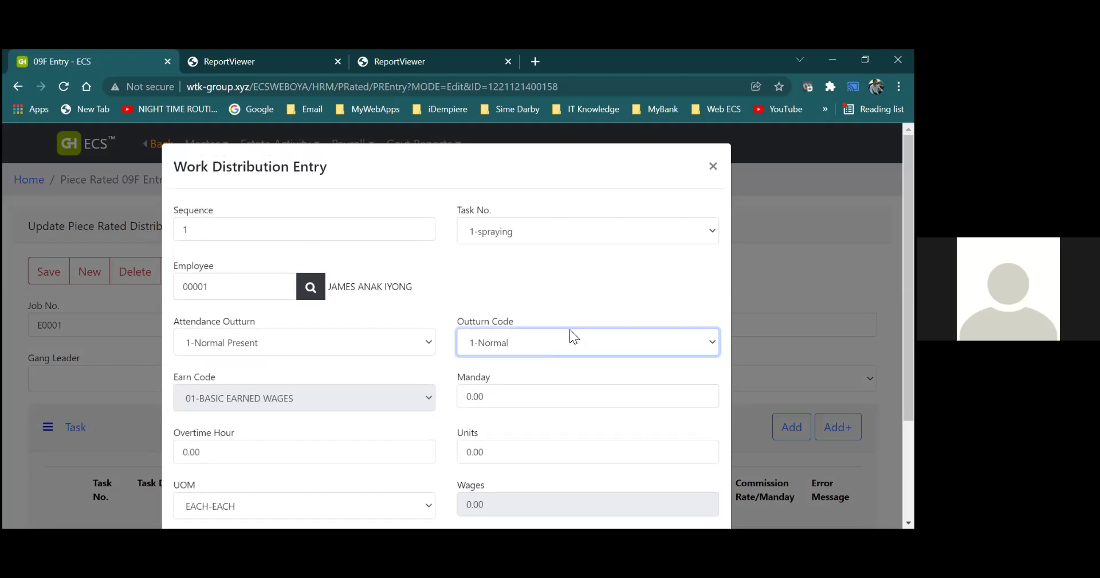
{"action": "left_click", "coordinate": [546, 400]}
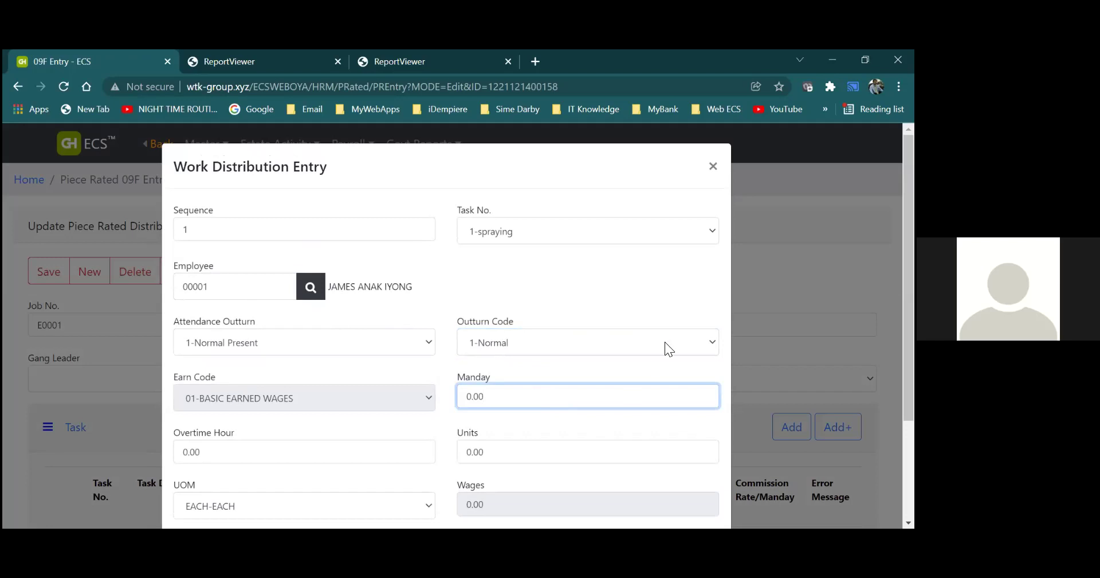
Set the spraying distribution to 10 units and 1 manday
{"action": "scroll", "coordinate": [446, 324], "scroll_direction": "down", "scroll_amount": 2}
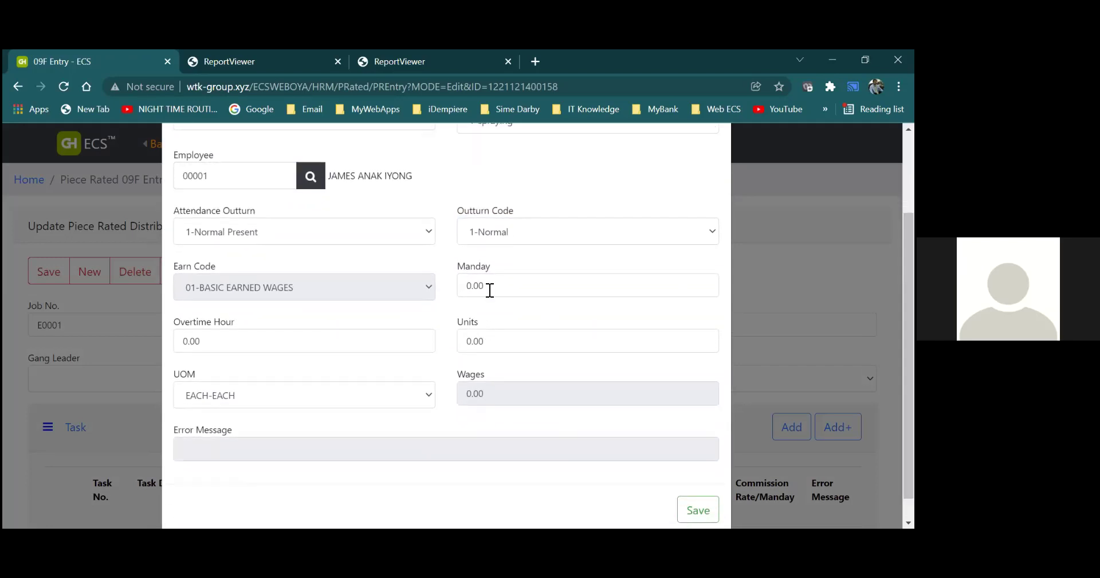
{"action": "left_click", "coordinate": [515, 348]}
{"action": "key", "text": "BackSpace"}
{"action": "key", "text": "BackSpace"}
{"action": "key", "text": "BackSpace"}
{"action": "key", "text": "BackSpace"}
{"action": "type", "text": "10"}
{"action": "left_click", "coordinate": [502, 281]}
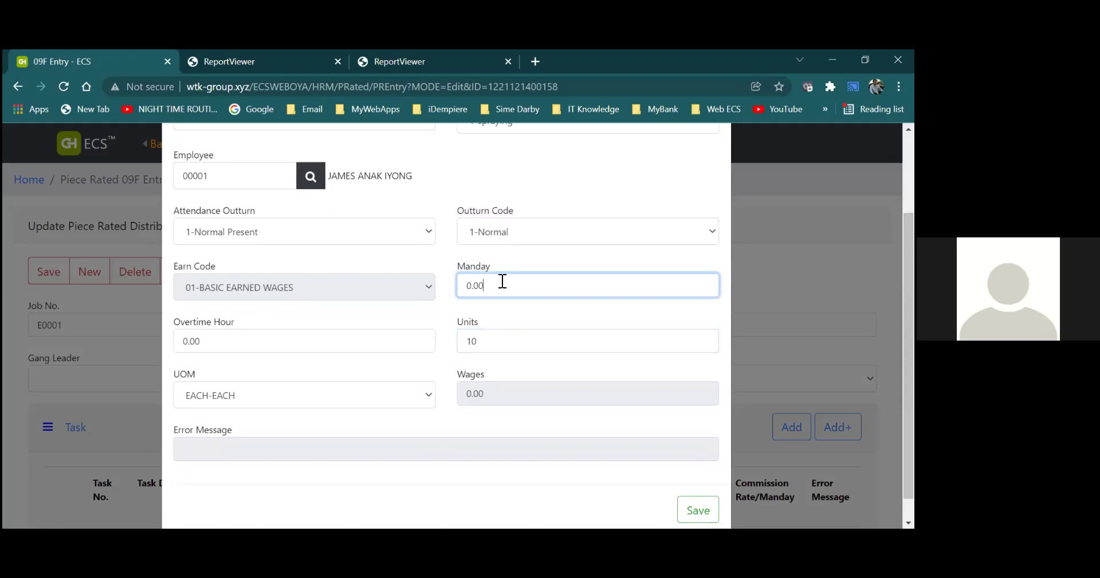
{"action": "key", "text": "BackSpace"}
{"action": "key", "text": "BackSpace"}
{"action": "key", "text": "BackSpace"}
{"action": "type", "text": "1"}
Choose HA-HECTARAGE as the unit of measure and save, triggering the 'Employee status inactive' alert
{"action": "left_click", "coordinate": [379, 399]}
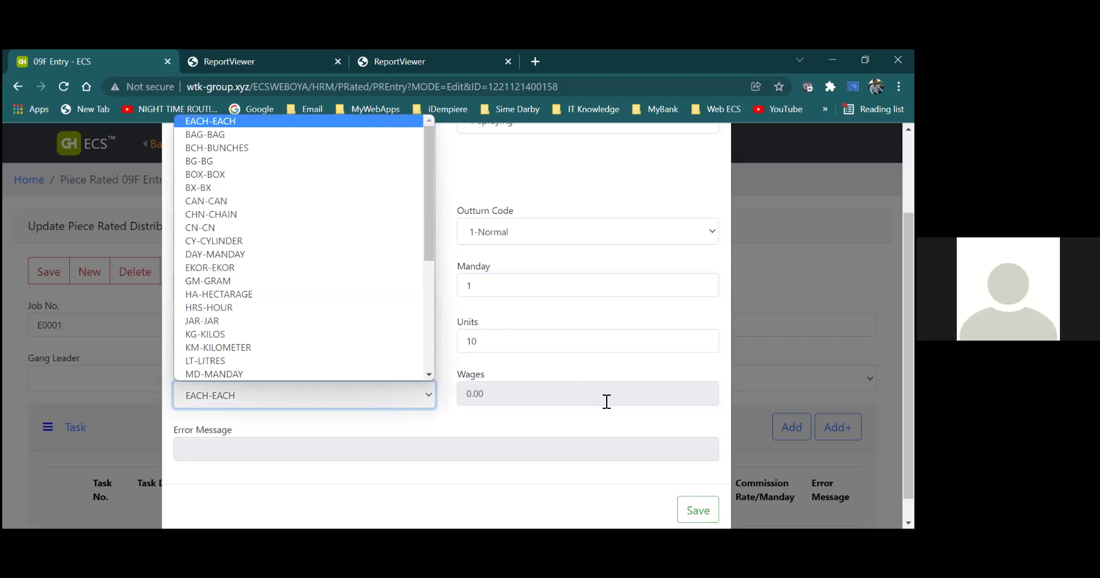
{"action": "left_click", "coordinate": [504, 410]}
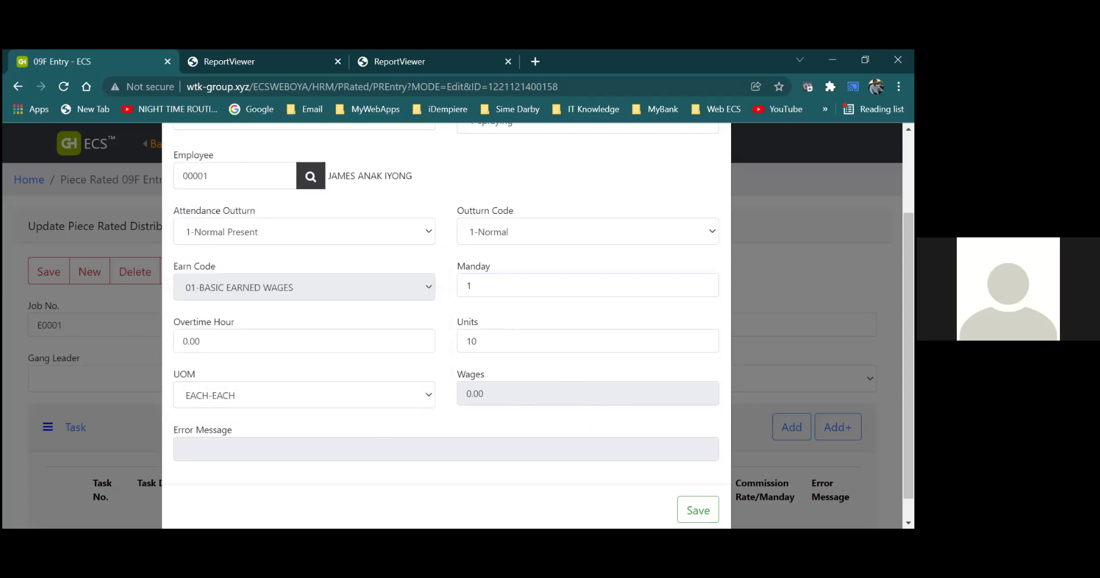
{"action": "scroll", "coordinate": [504, 410], "scroll_direction": "up", "scroll_amount": 1}
{"action": "scroll", "coordinate": [447, 321], "scroll_direction": "up", "scroll_amount": 1}
{"action": "scroll", "coordinate": [447, 320], "scroll_direction": "down", "scroll_amount": 2}
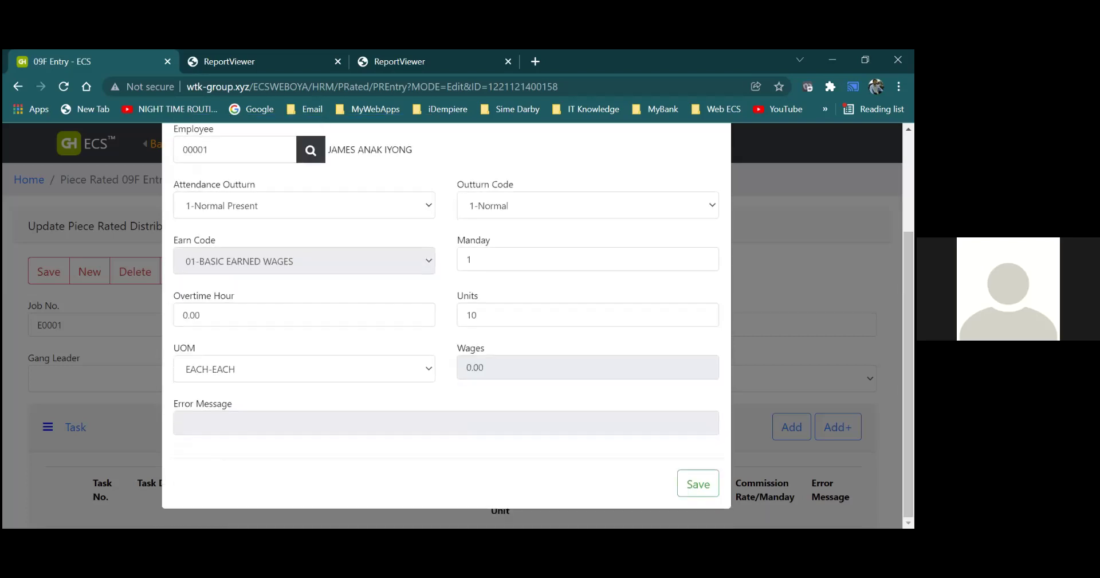
{"action": "left_click", "coordinate": [375, 379]}
{"action": "key", "text": "h"}
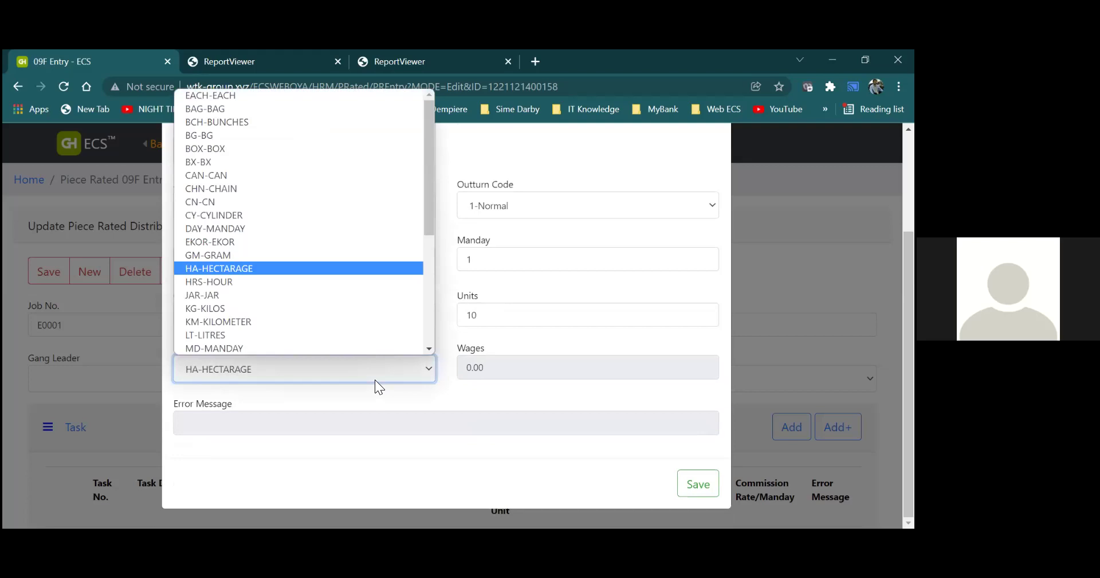
{"action": "left_click", "coordinate": [379, 388]}
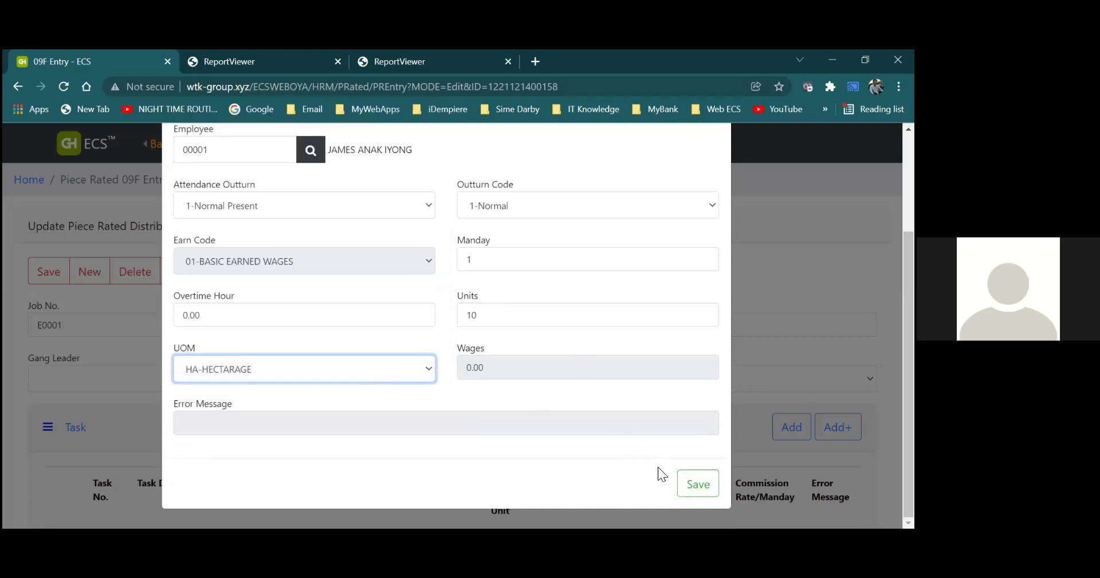
{"action": "left_click", "coordinate": [698, 483]}
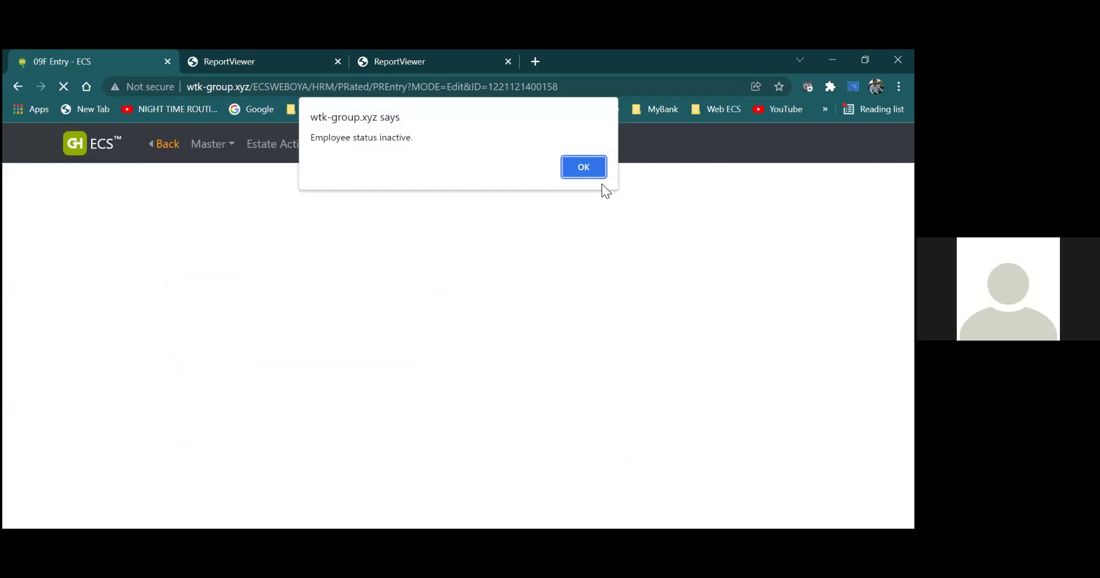
Dismiss the inactive-employee alert and clear the employee code from the entry
{"action": "left_click", "coordinate": [589, 168]}
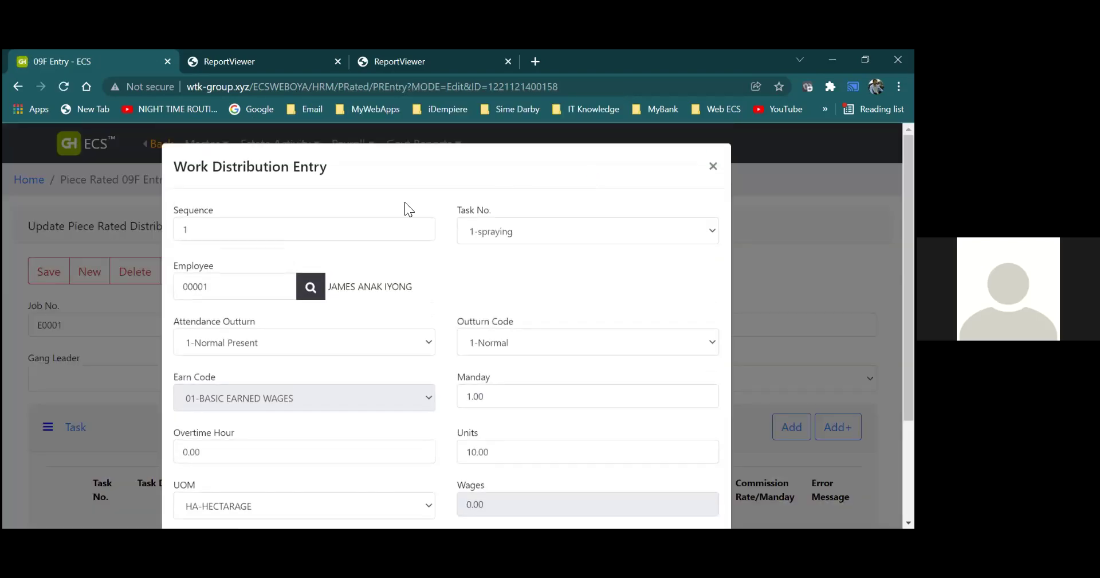
{"action": "left_click", "coordinate": [319, 292]}
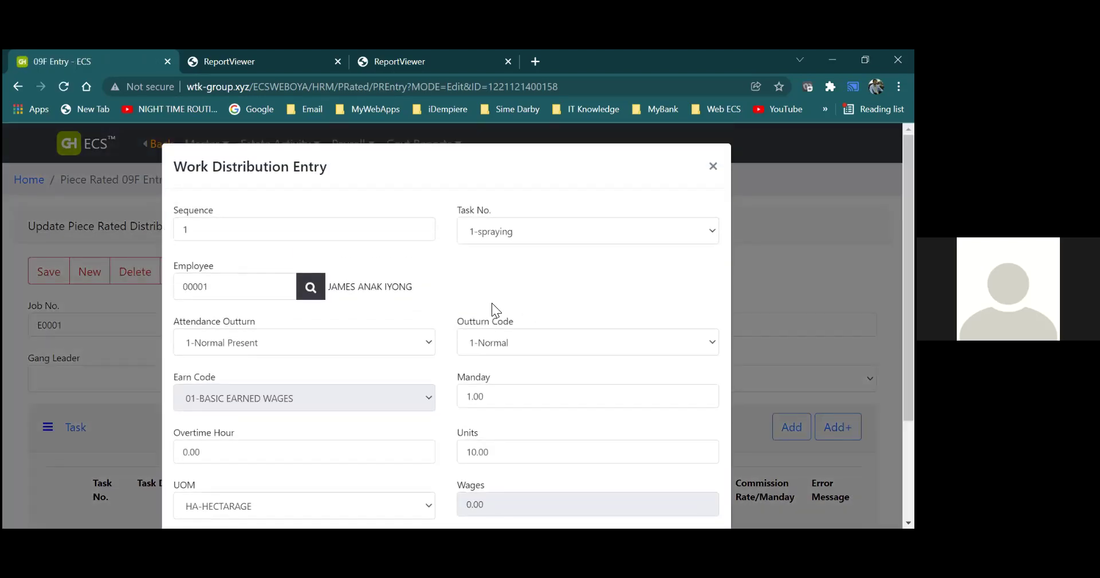
{"action": "left_click", "coordinate": [247, 286]}
{"action": "key", "text": "BackSpace"}
{"action": "key", "text": "BackSpace"}
{"action": "key", "text": "BackSpace"}
{"action": "key", "text": "BackSpace"}
Search for an active employee by name, assign them, and save the spraying distribution
{"action": "left_click", "coordinate": [310, 286]}
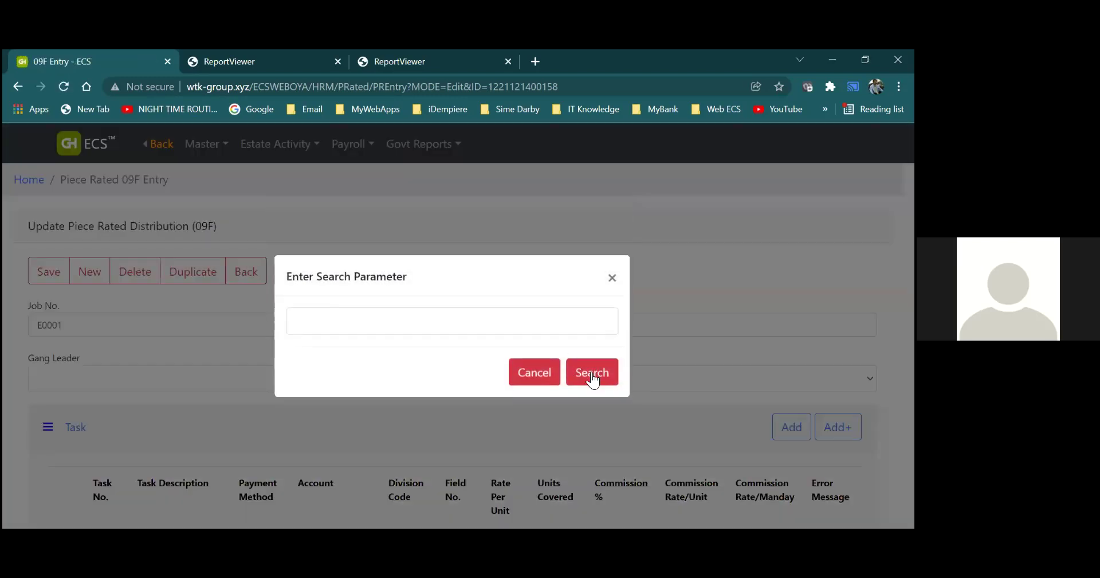
{"action": "left_click", "coordinate": [518, 335]}
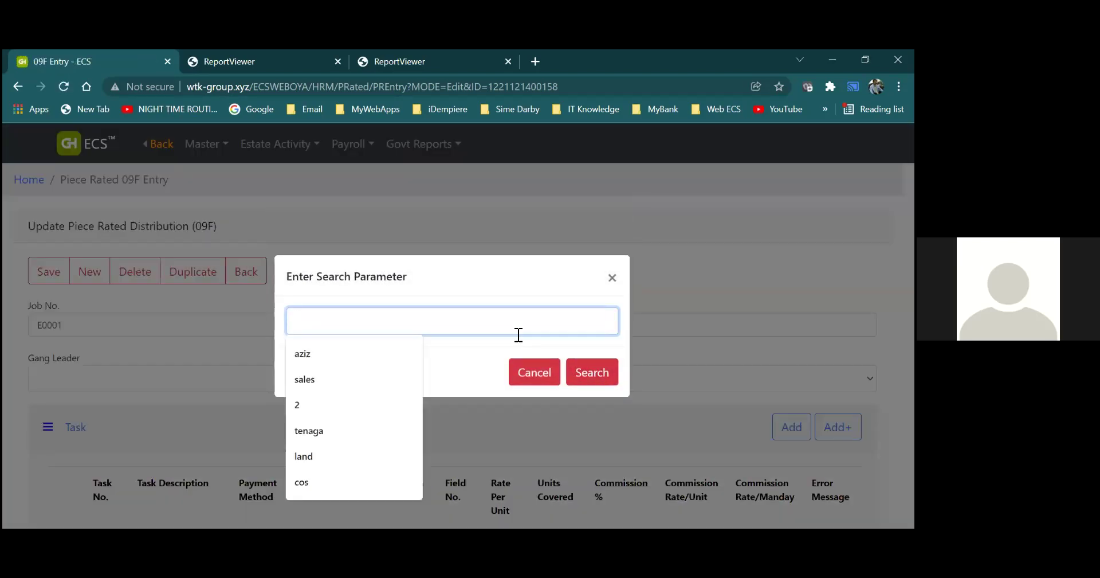
{"action": "type", "text": "JAMU"}
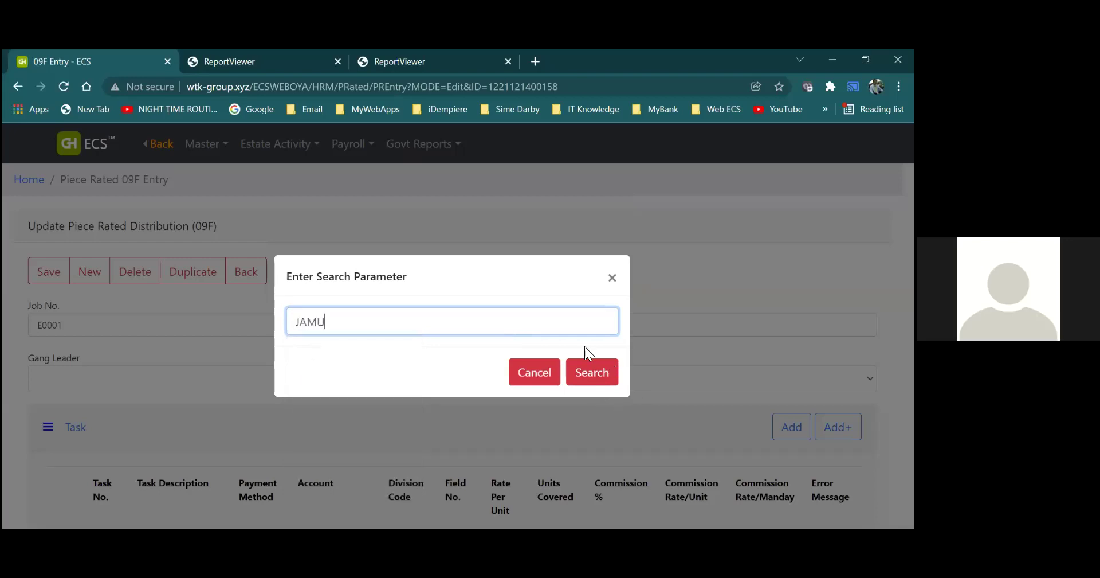
{"action": "left_click", "coordinate": [601, 388]}
{"action": "left_click", "coordinate": [592, 374]}
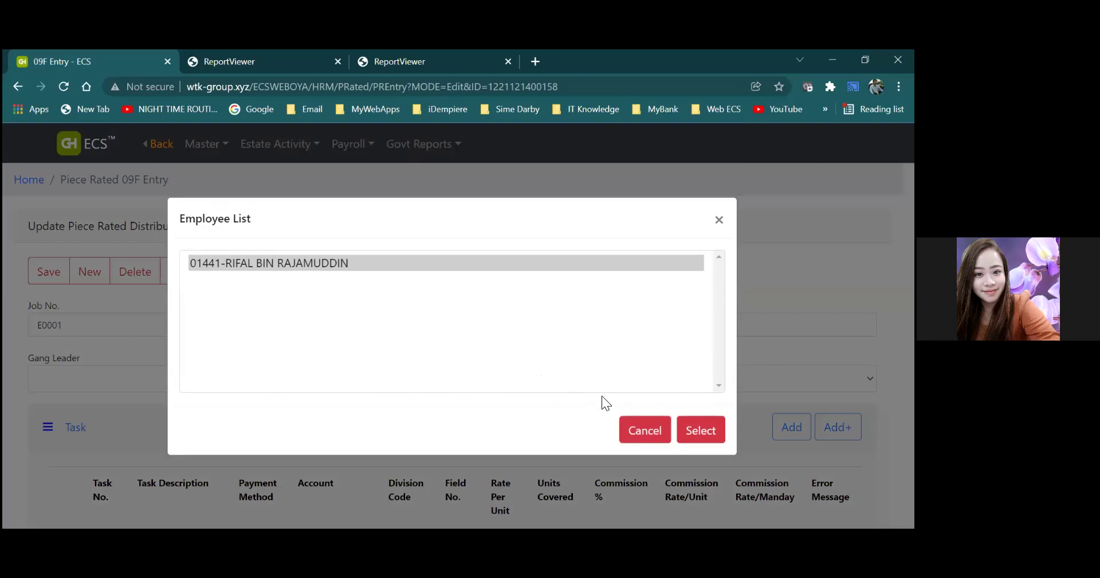
{"action": "left_click", "coordinate": [691, 436]}
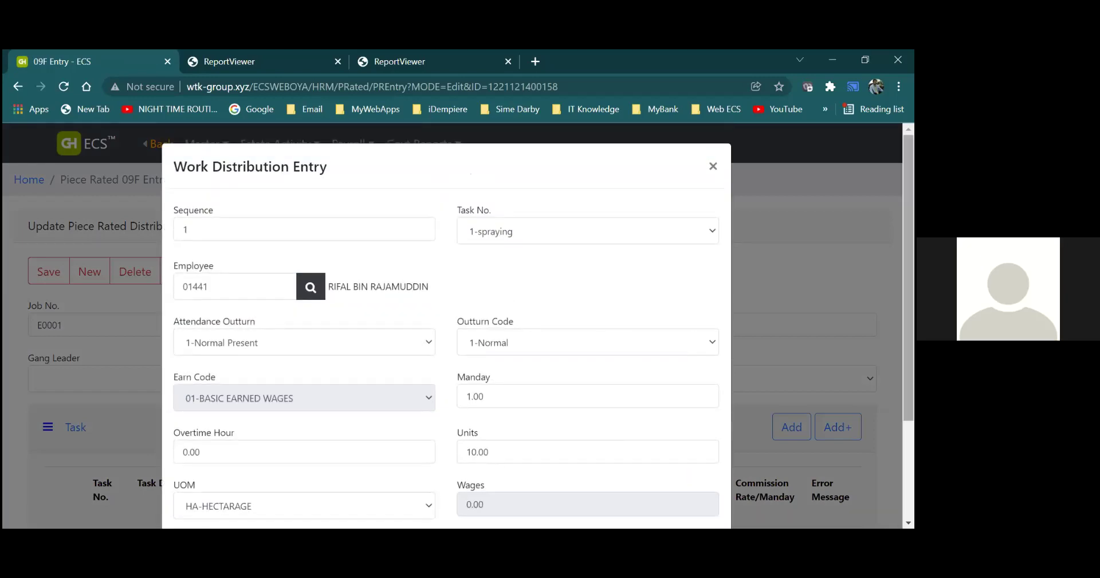
{"action": "scroll", "coordinate": [538, 327], "scroll_direction": "down", "scroll_amount": 2}
{"action": "scroll", "coordinate": [539, 327], "scroll_direction": "down", "scroll_amount": 1}
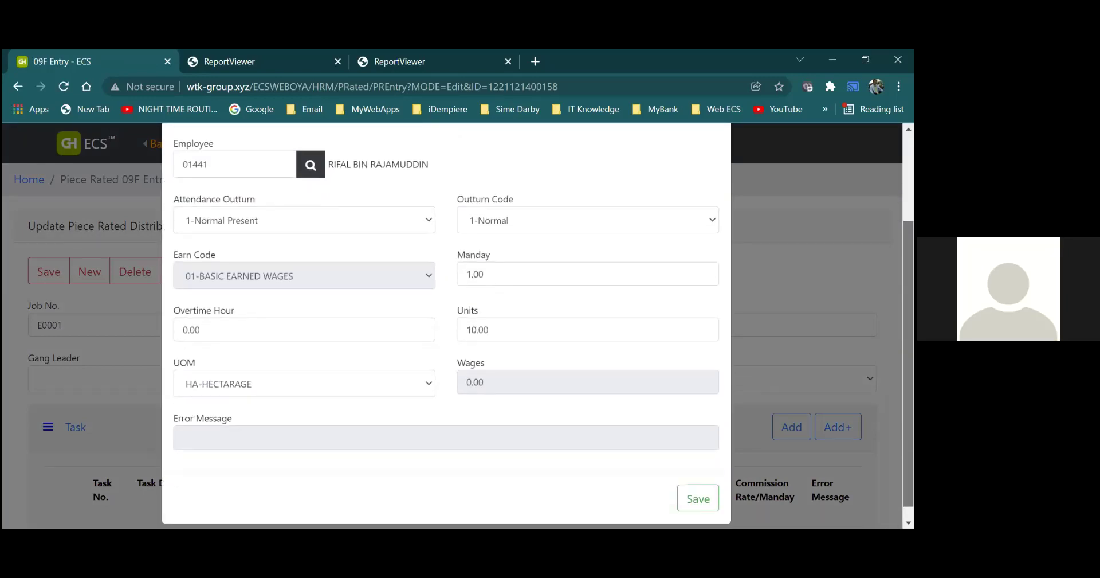
{"action": "left_click", "coordinate": [689, 487]}
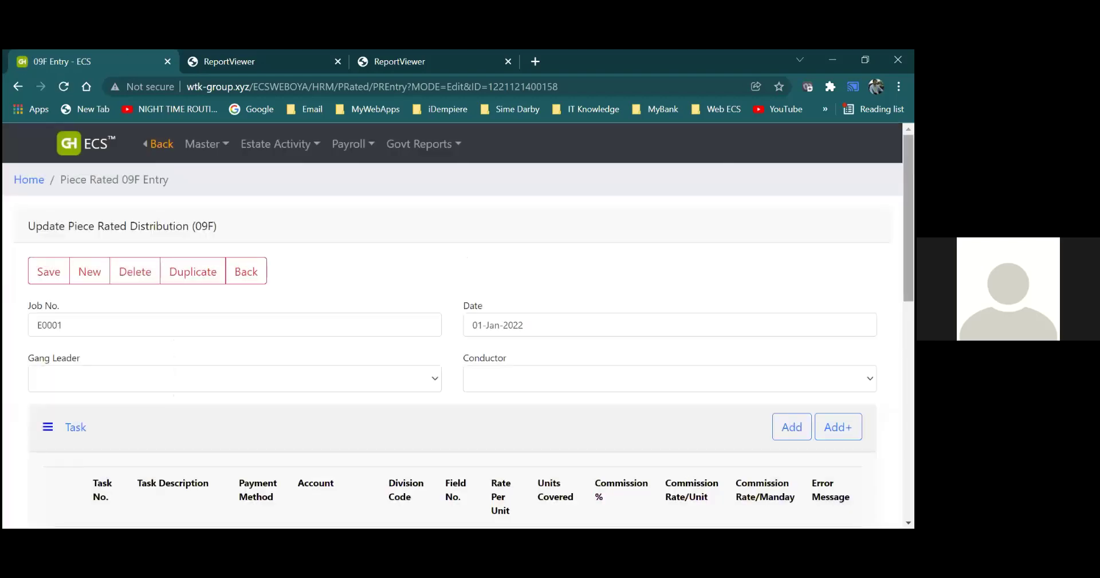
Check line 1 (spraying, 10 HA, wages 100.00) and start distribution sequence 2
{"action": "scroll", "coordinate": [459, 344], "scroll_direction": "down", "scroll_amount": 4}
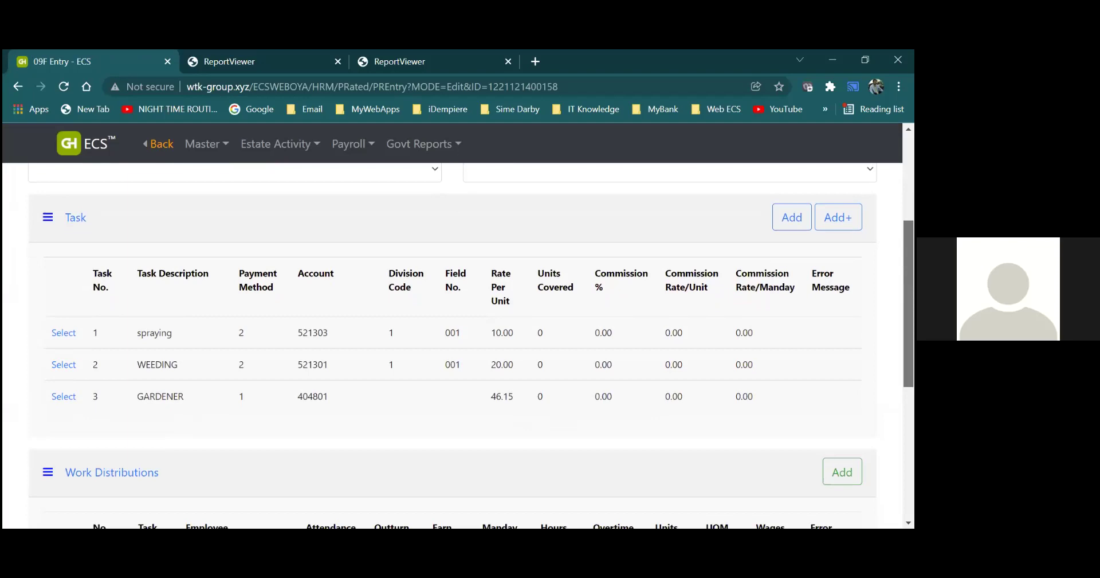
{"action": "scroll", "coordinate": [458, 344], "scroll_direction": "up", "scroll_amount": 3}
{"action": "scroll", "coordinate": [459, 343], "scroll_direction": "down", "scroll_amount": 2}
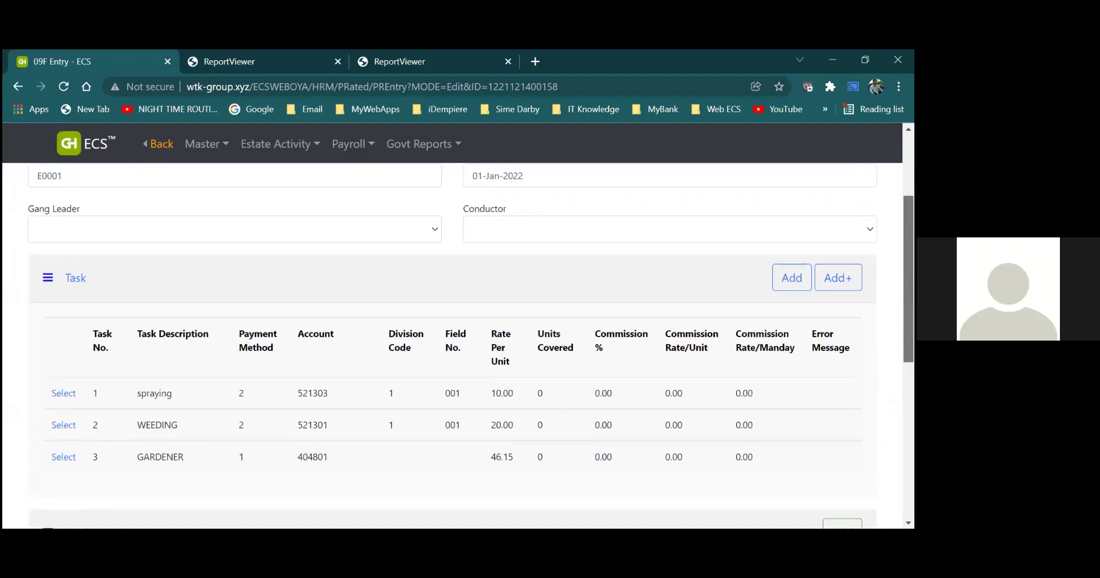
{"action": "scroll", "coordinate": [459, 343], "scroll_direction": "down", "scroll_amount": 3}
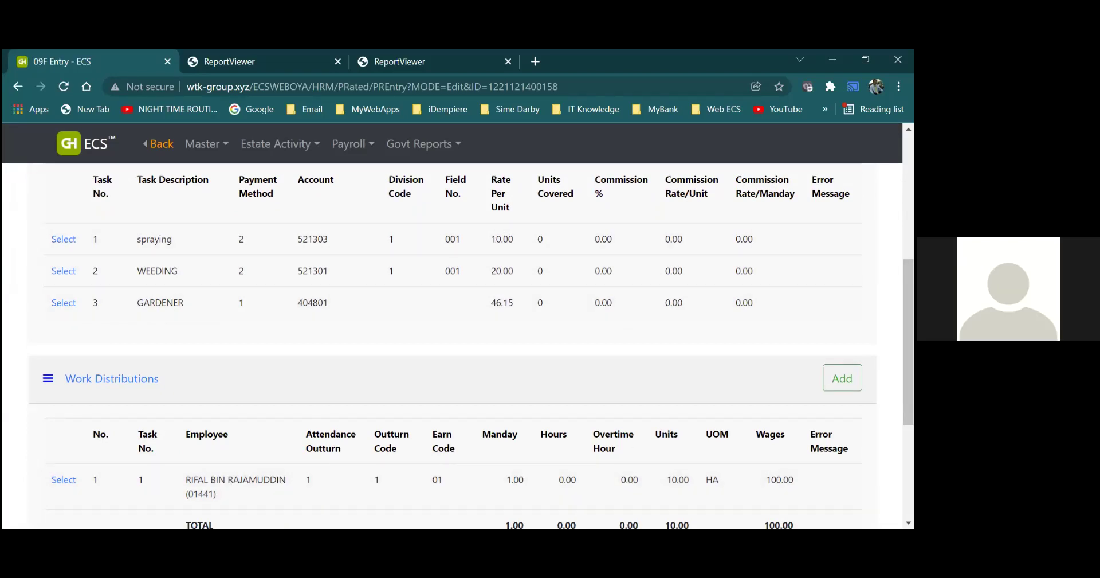
{"action": "left_click_drag", "start_coordinate": [909, 343], "coordinate": [908, 362]}
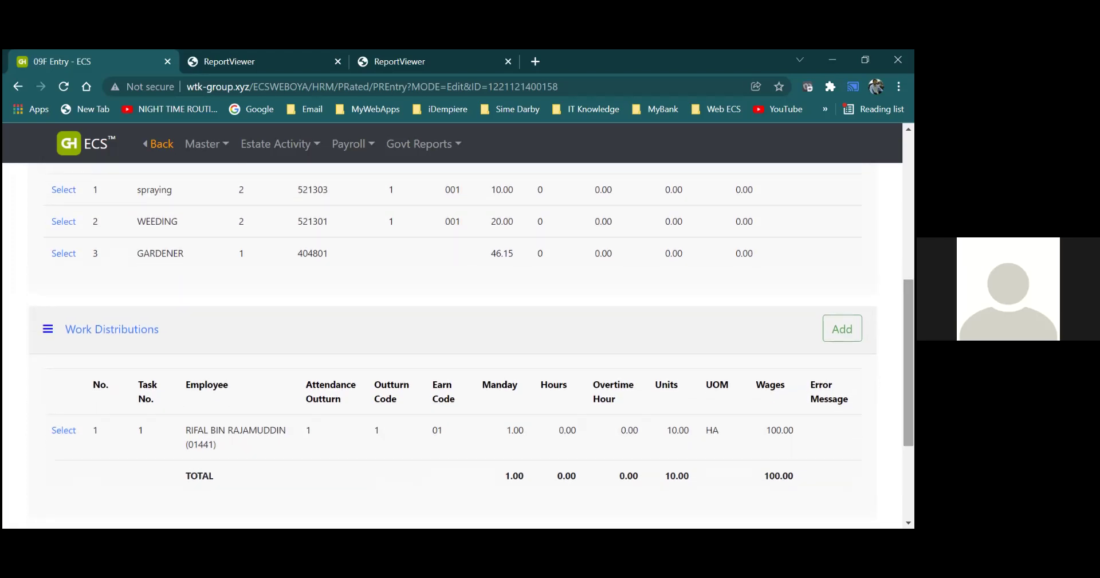
{"action": "left_click", "coordinate": [842, 328]}
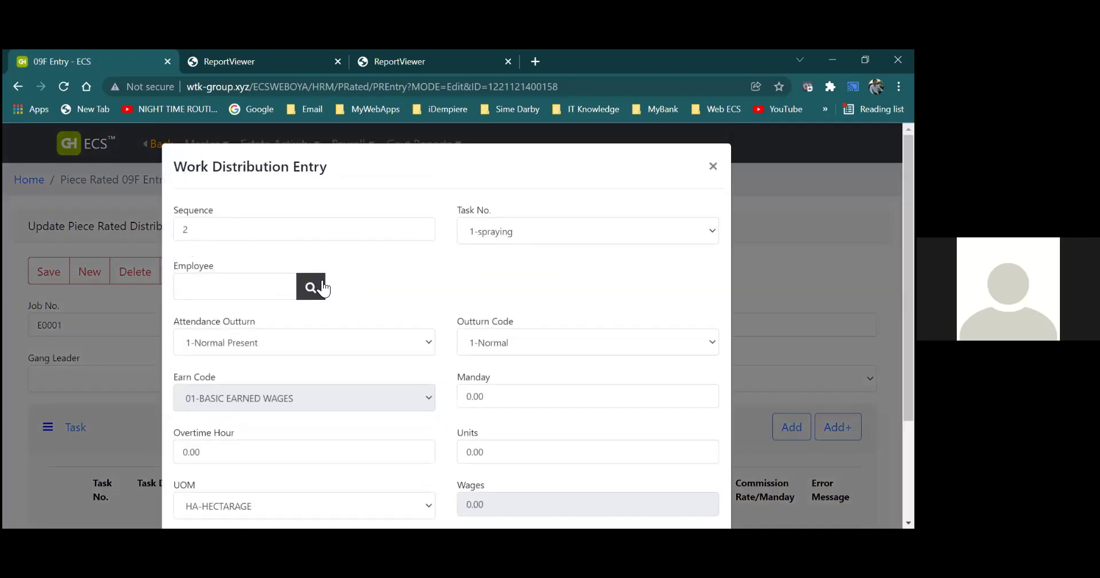
Search for another employee by name and assign them to distribution sequence 2
{"action": "left_click", "coordinate": [270, 286]}
{"action": "left_click", "coordinate": [305, 290]}
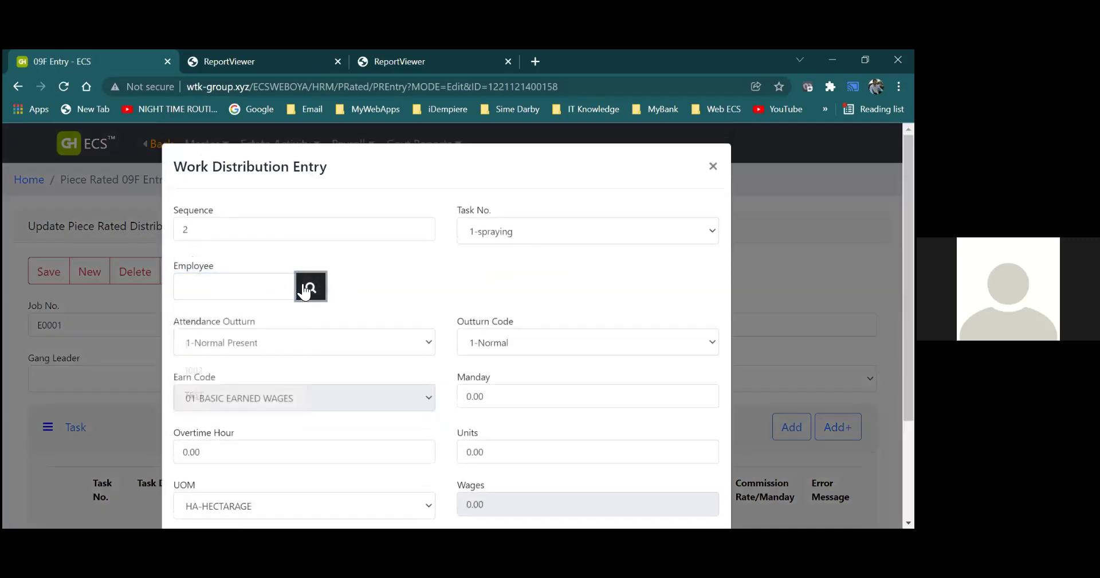
{"action": "left_click", "coordinate": [460, 324]}
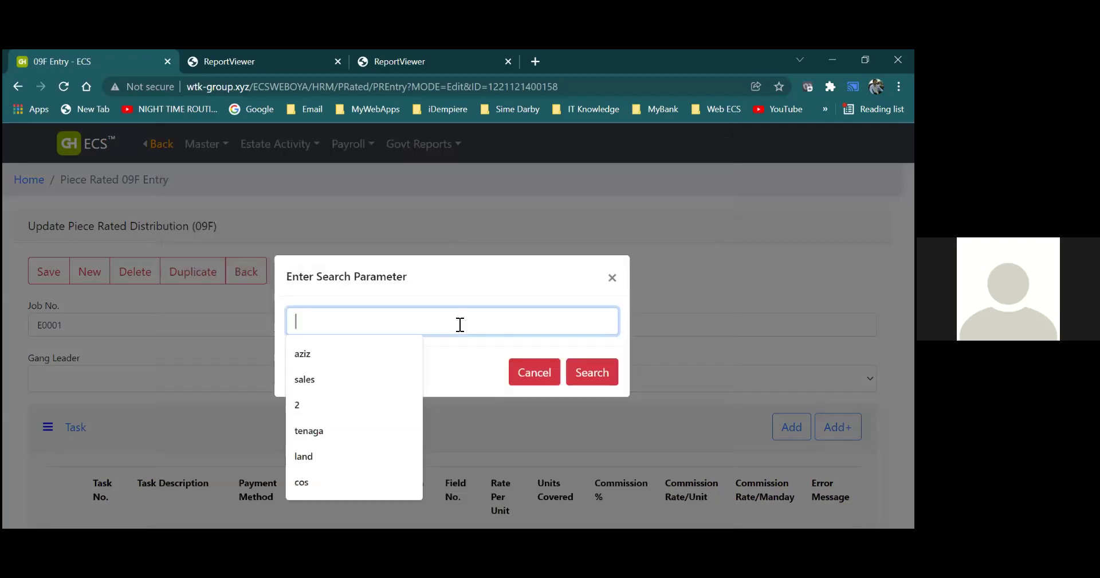
{"action": "type", "text": "RIFAL"}
{"action": "left_click", "coordinate": [581, 384]}
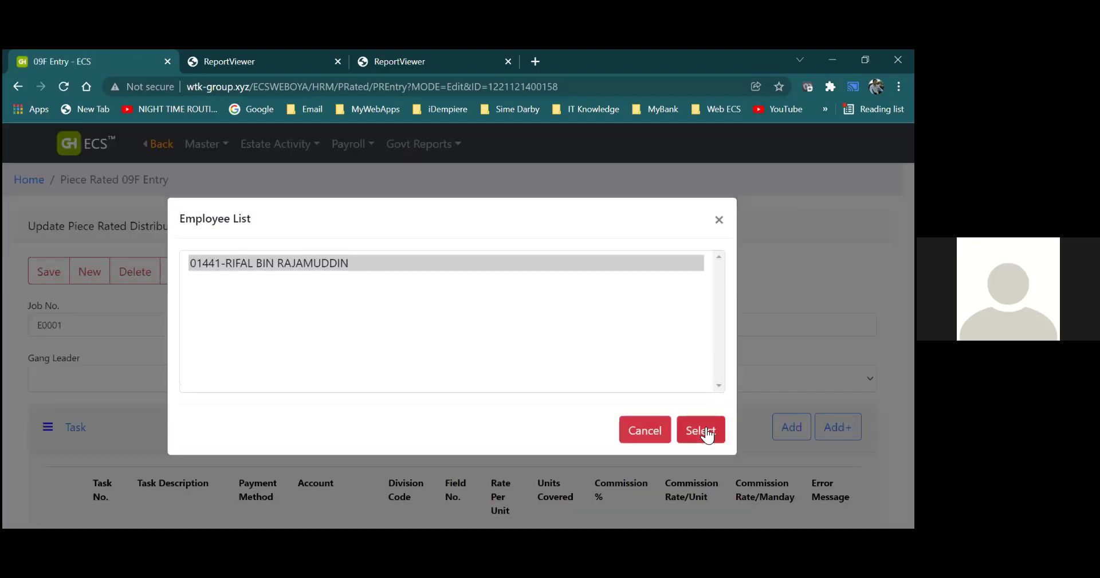
{"action": "left_click", "coordinate": [708, 433]}
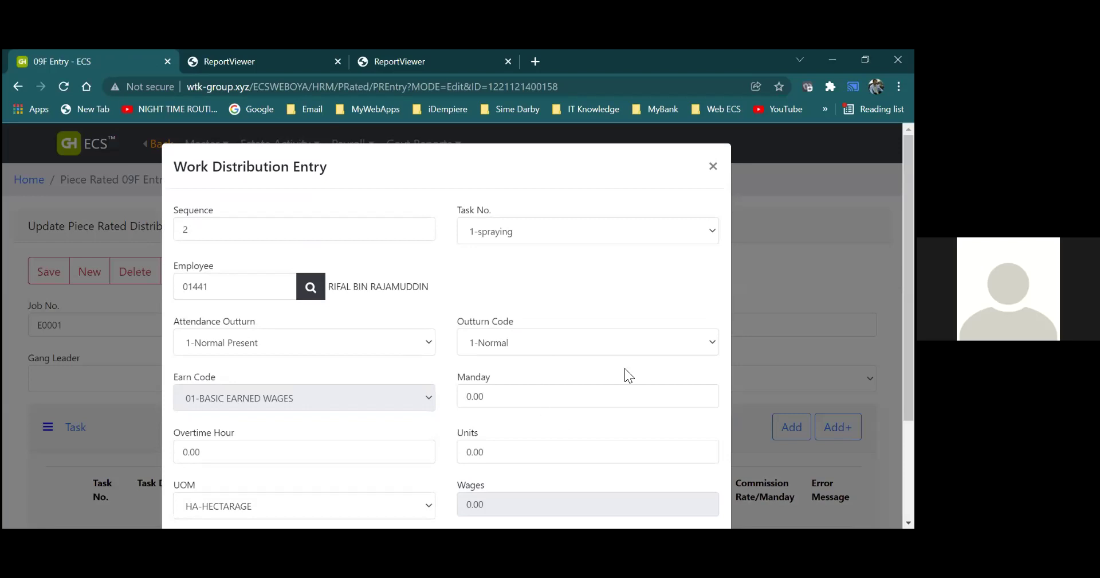
Set the second distribution to 5 units on task 2-WEEDING
{"action": "left_click", "coordinate": [558, 402]}
{"action": "key", "text": "BackSpace"}
{"action": "key", "text": "BackSpace"}
{"action": "key", "text": "BackSpace"}
{"action": "key", "text": "BackSpace"}
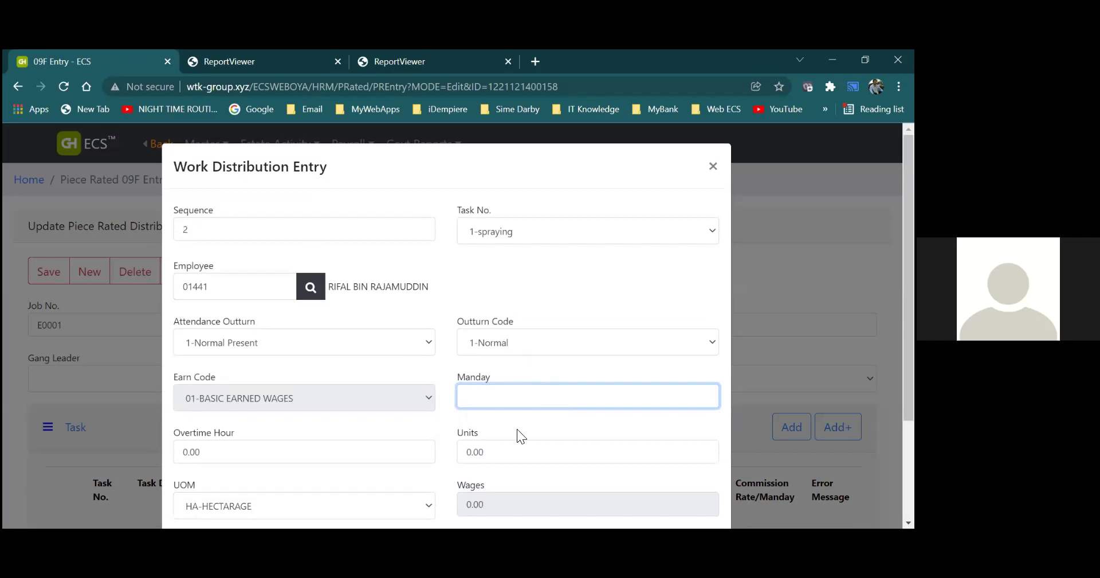
{"action": "left_click", "coordinate": [510, 446]}
{"action": "key", "text": "BackSpace"}
{"action": "key", "text": "BackSpace"}
{"action": "key", "text": "BackSpace"}
{"action": "key", "text": "BackSpace"}
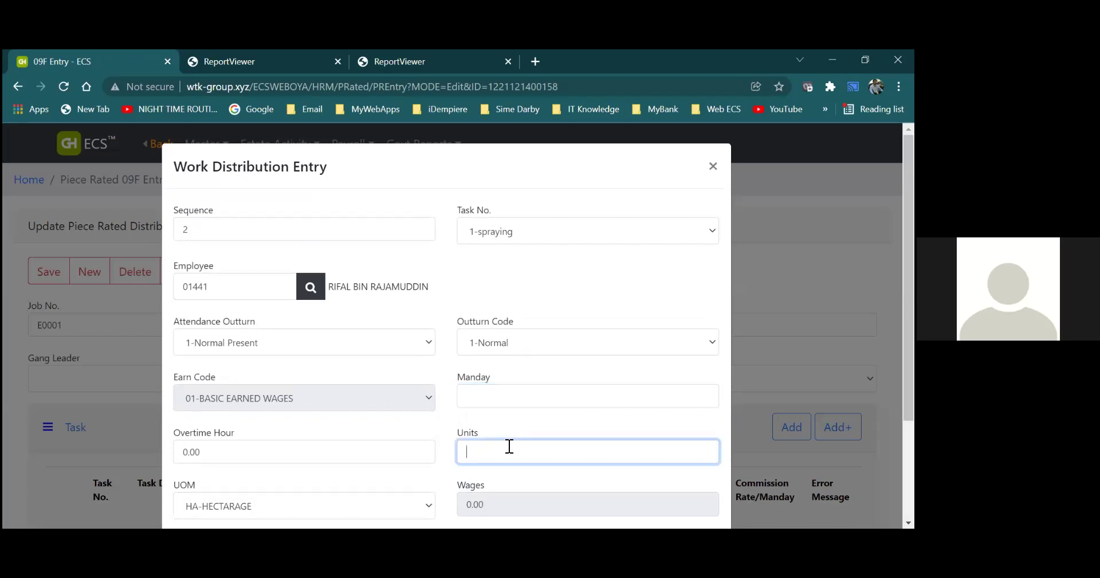
{"action": "type", "text": "5"}
{"action": "left_click", "coordinate": [585, 237]}
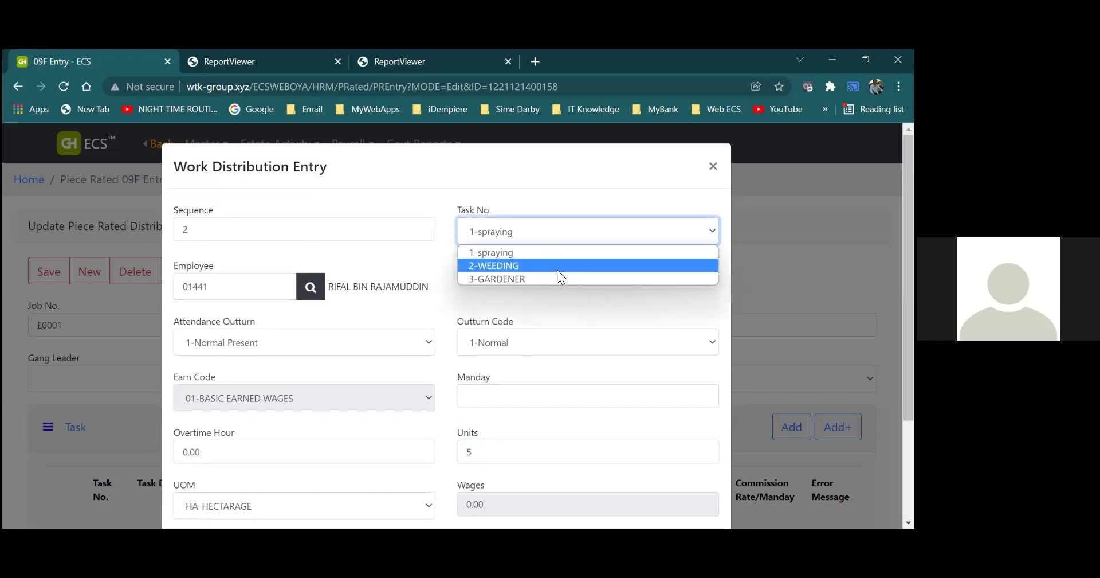
{"action": "left_click", "coordinate": [559, 267]}
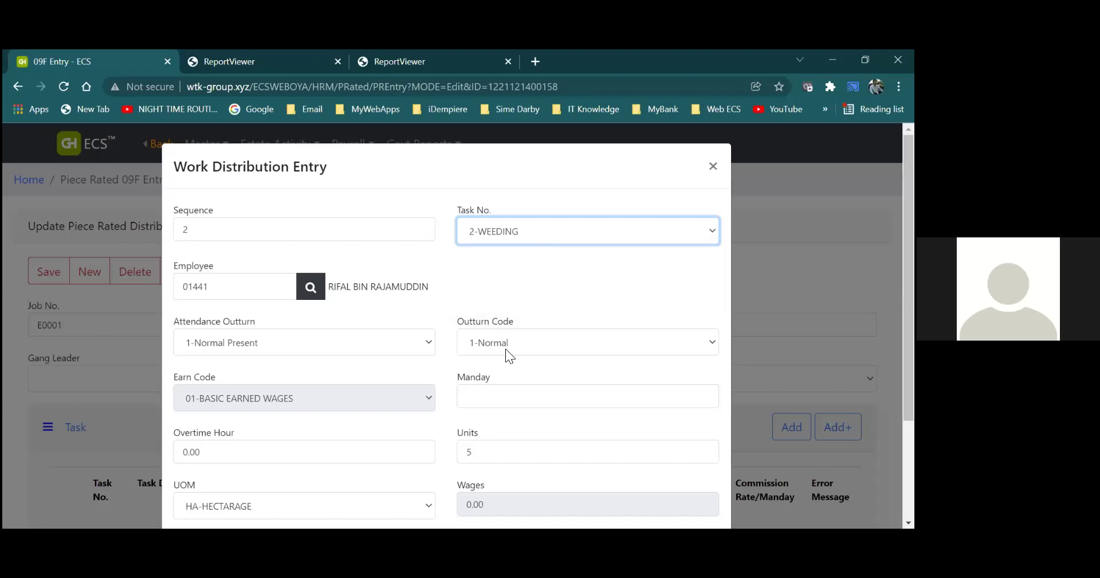
{"action": "left_click", "coordinate": [504, 395]}
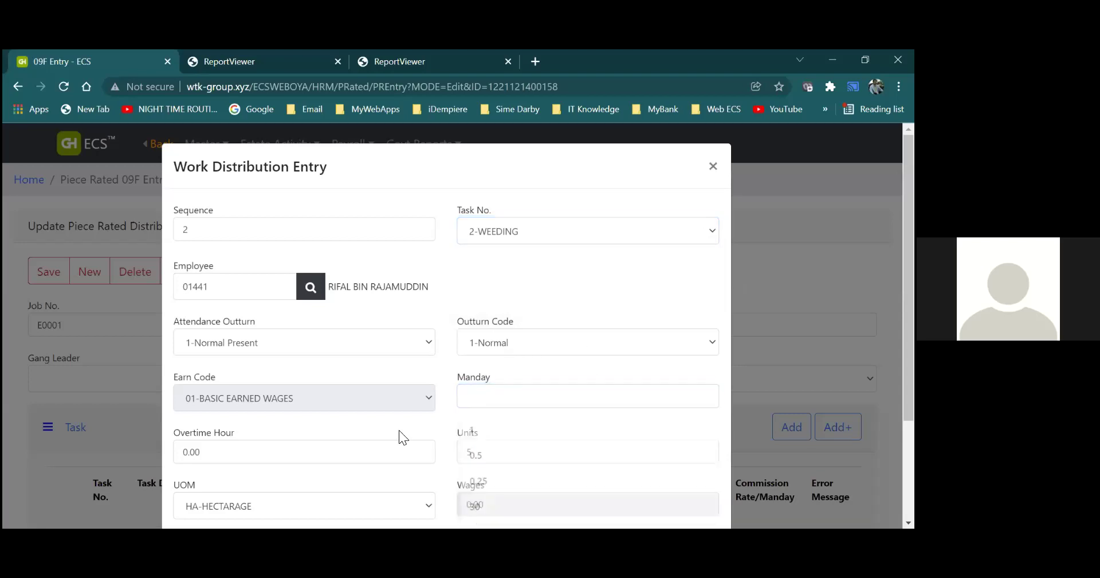
{"action": "left_click", "coordinate": [484, 450]}
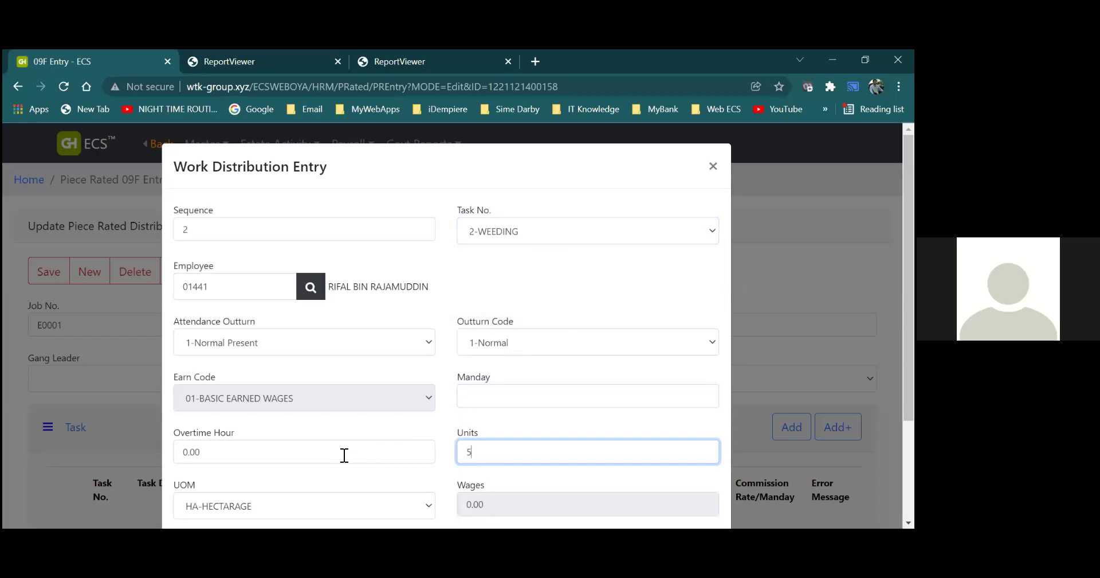
{"action": "left_click", "coordinate": [647, 277]}
Save distribution line 2 and review the tables, now totalling 200.00 in wages
{"action": "scroll", "coordinate": [647, 277], "scroll_direction": "down", "scroll_amount": 3}
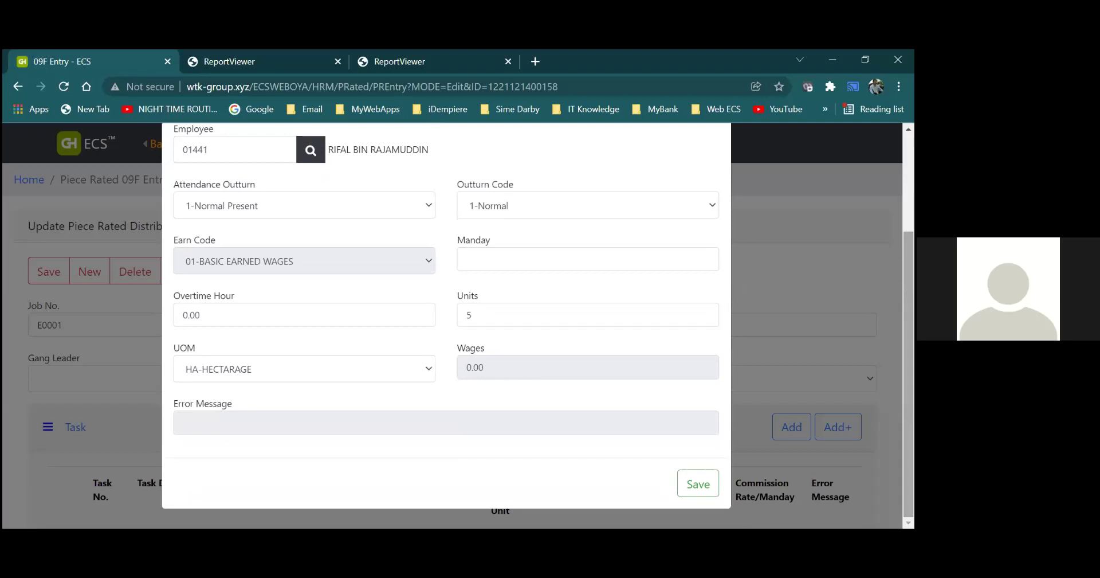
{"action": "left_click", "coordinate": [682, 485]}
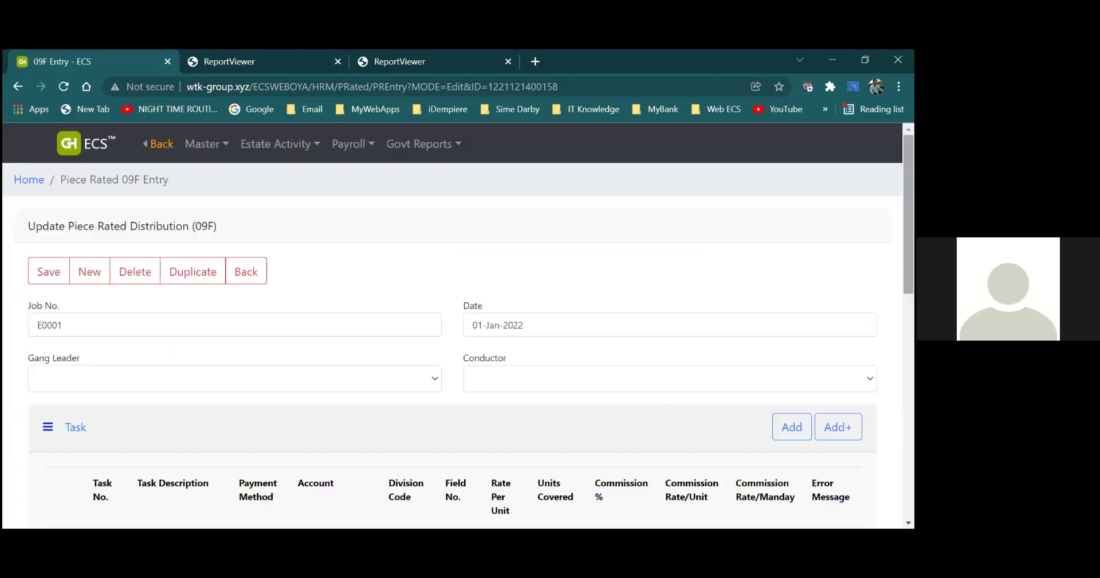
{"action": "scroll", "coordinate": [459, 343], "scroll_direction": "down", "scroll_amount": 7}
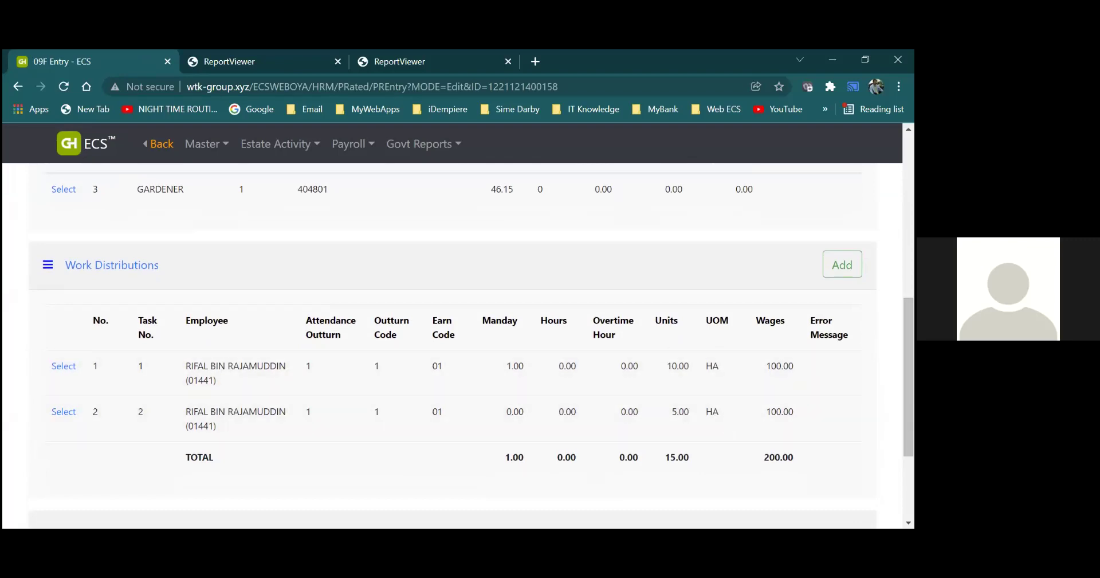
{"action": "scroll", "coordinate": [525, 262], "scroll_direction": "up", "scroll_amount": 2}
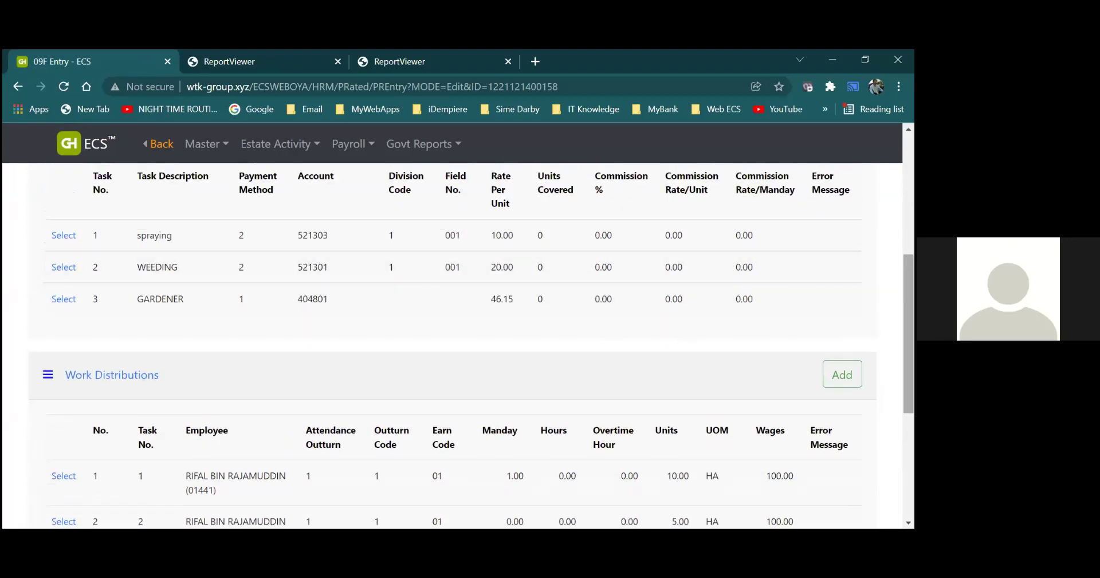
{"action": "scroll", "coordinate": [842, 281], "scroll_direction": "down", "scroll_amount": 2}
Add a new work distribution for task 3-GARDENER and select the employee via name search
{"action": "left_click", "coordinate": [843, 281]}
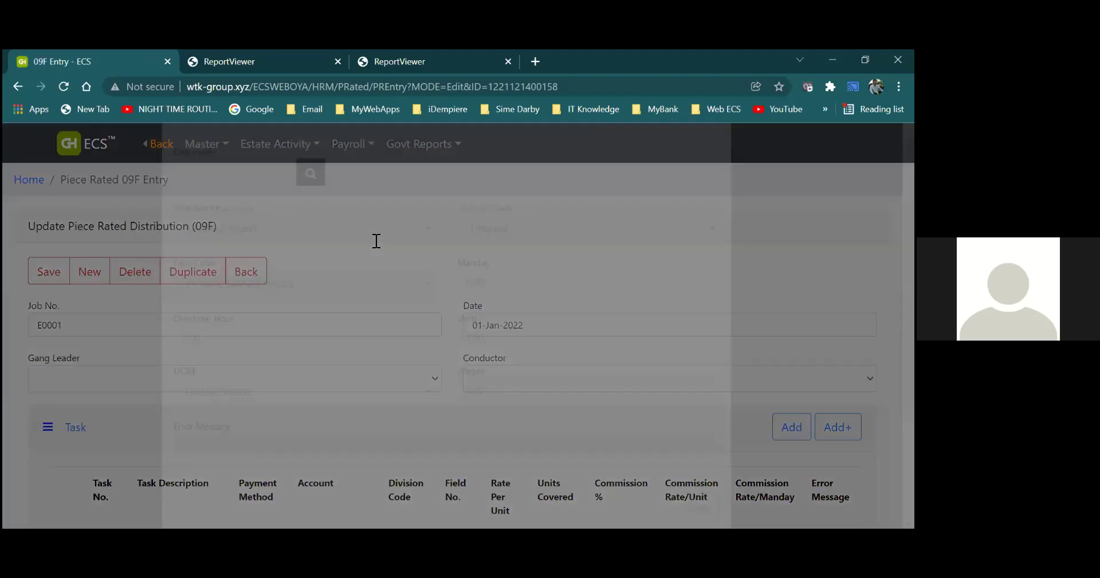
{"action": "left_click", "coordinate": [503, 235]}
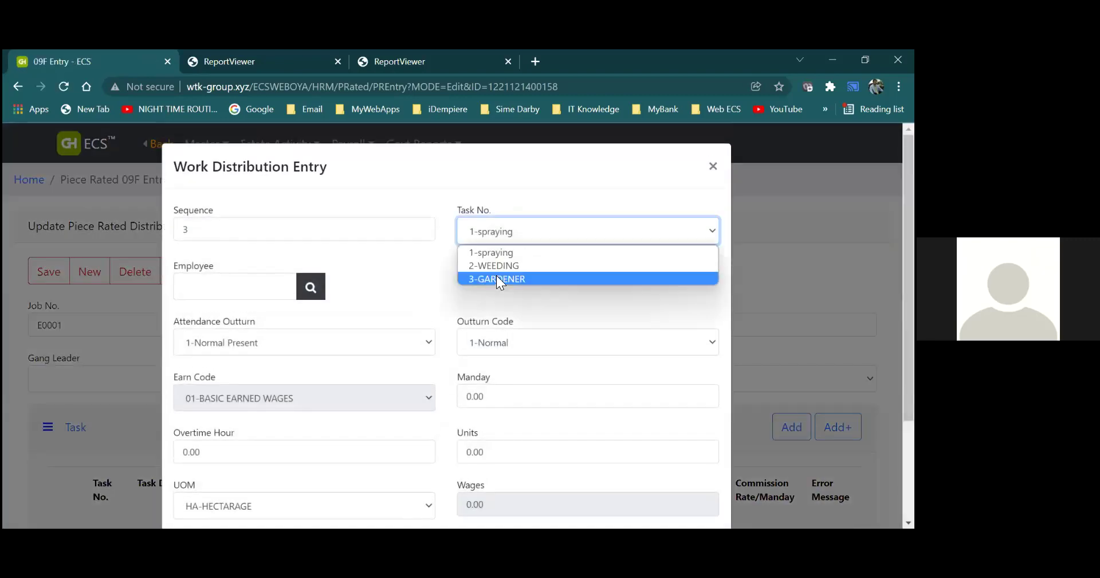
{"action": "left_click", "coordinate": [497, 278]}
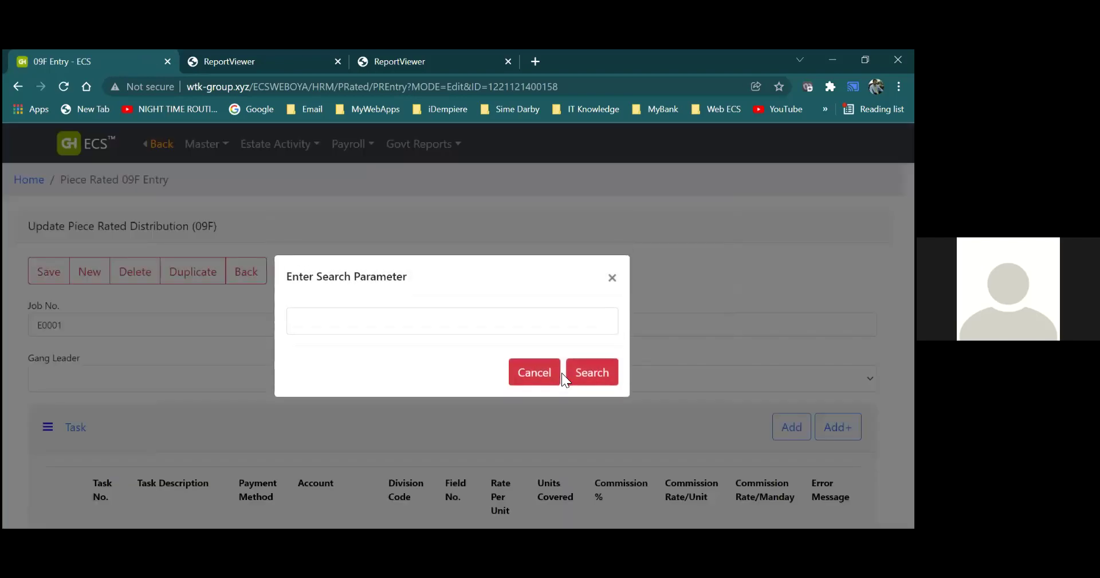
{"action": "left_click", "coordinate": [582, 374]}
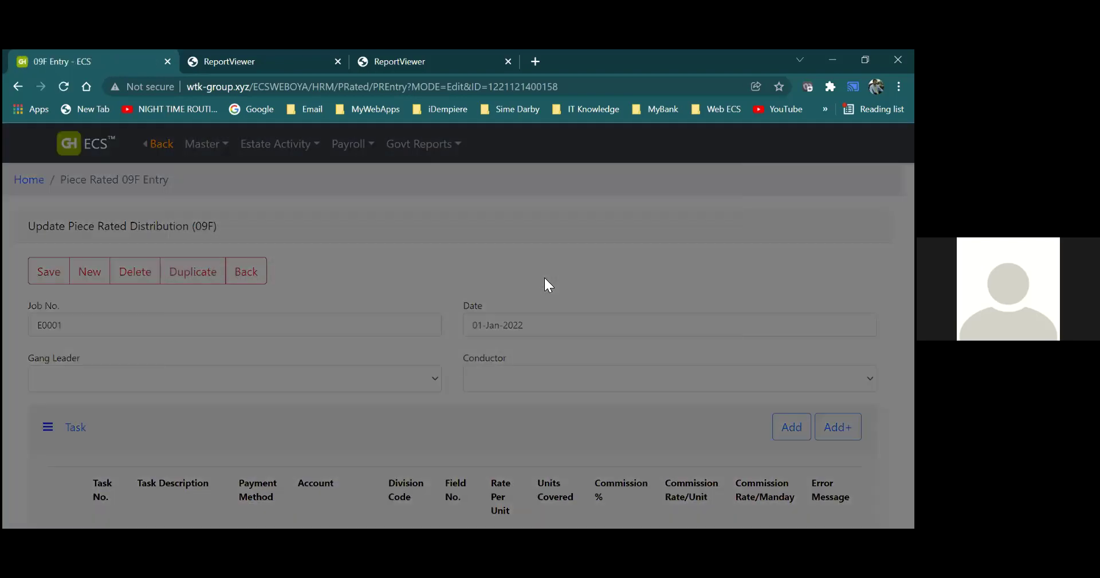
{"action": "left_click", "coordinate": [642, 431]}
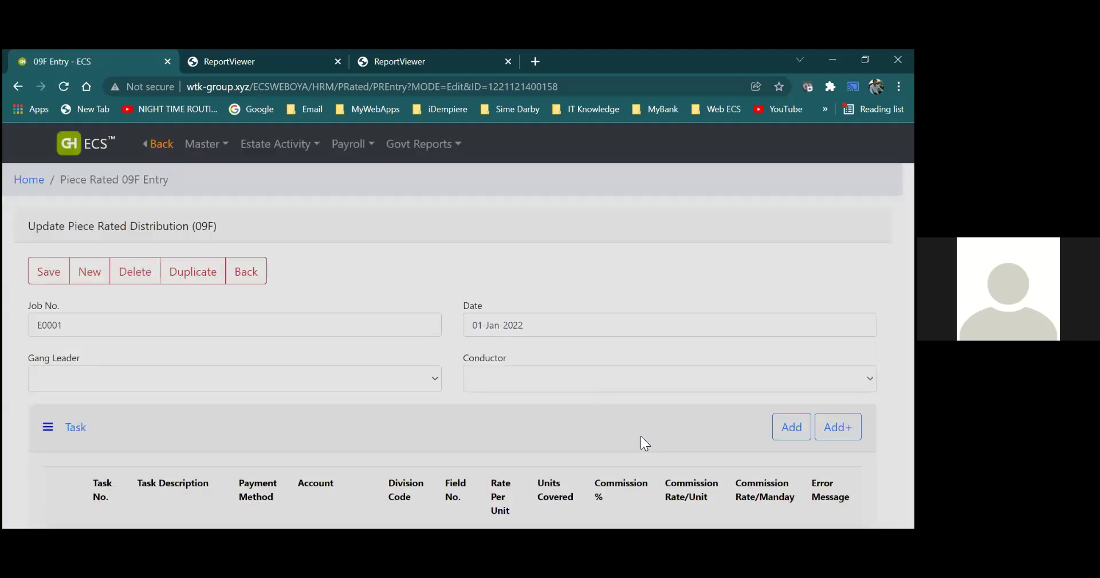
{"action": "left_click", "coordinate": [494, 321]}
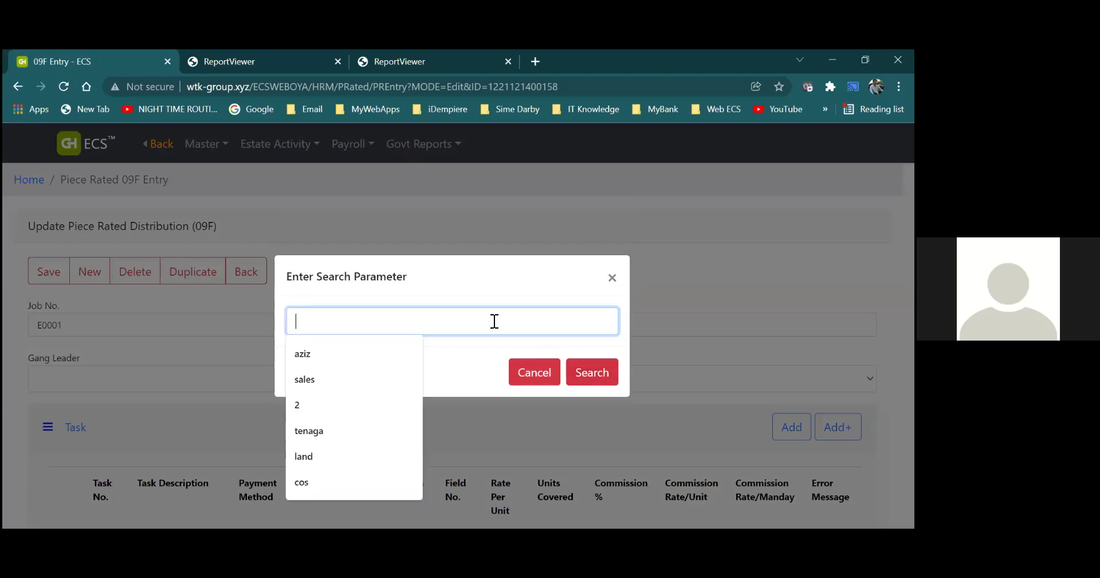
{"action": "type", "text": "BISAL"}
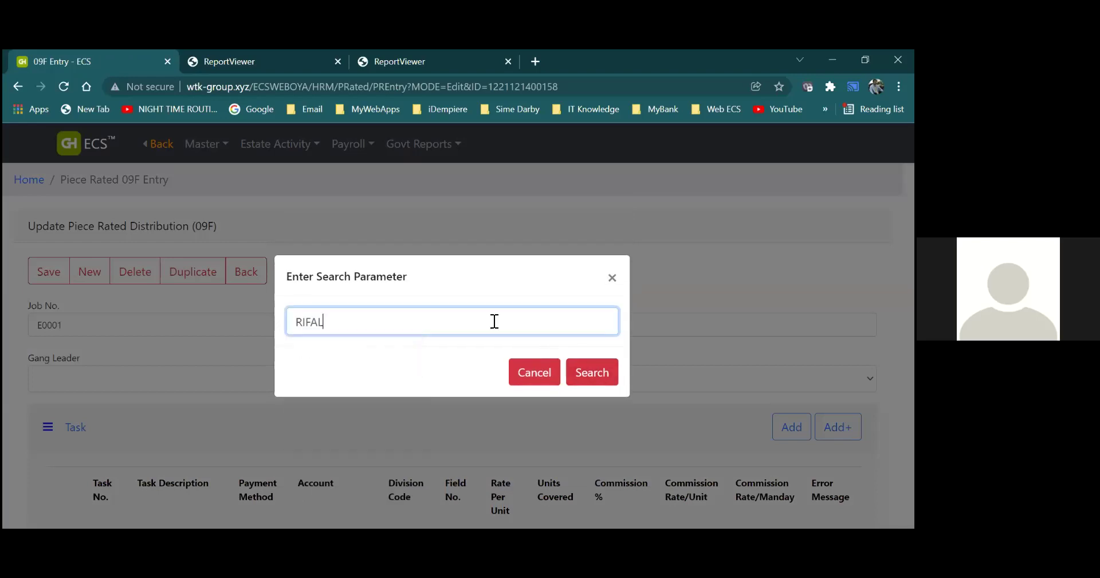
{"action": "left_click", "coordinate": [590, 371]}
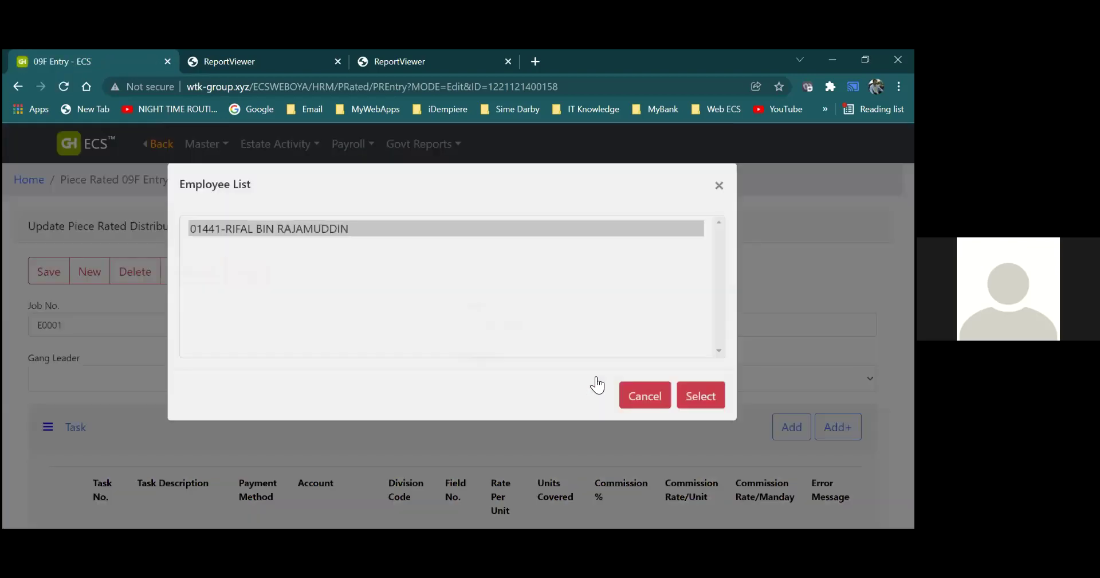
{"action": "left_click", "coordinate": [687, 427]}
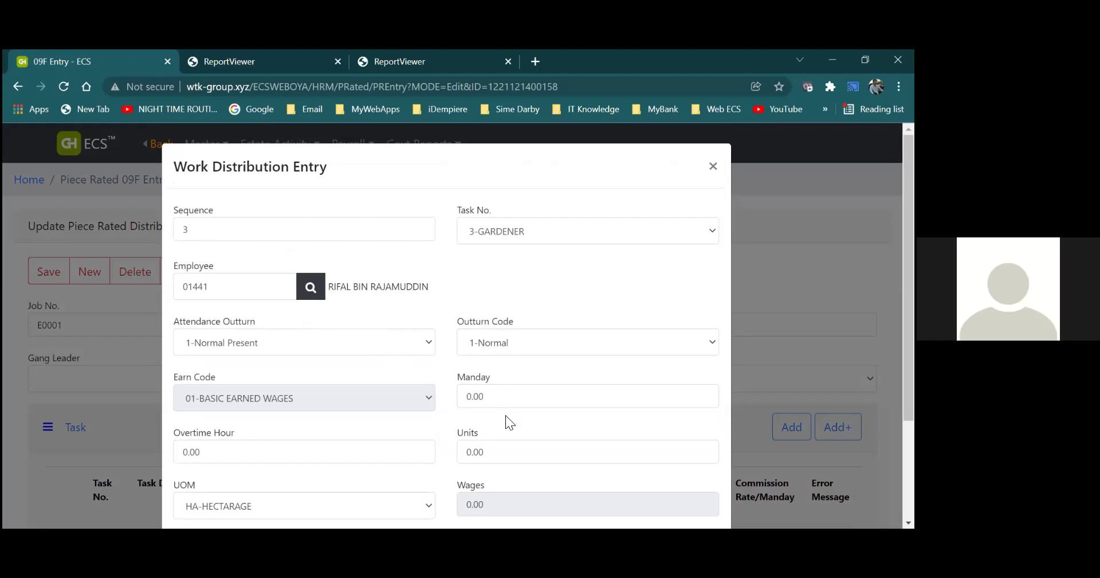
Set Manday to 1 with unit DAY-MANDAY and save the distribution
{"action": "left_click", "coordinate": [507, 451]}
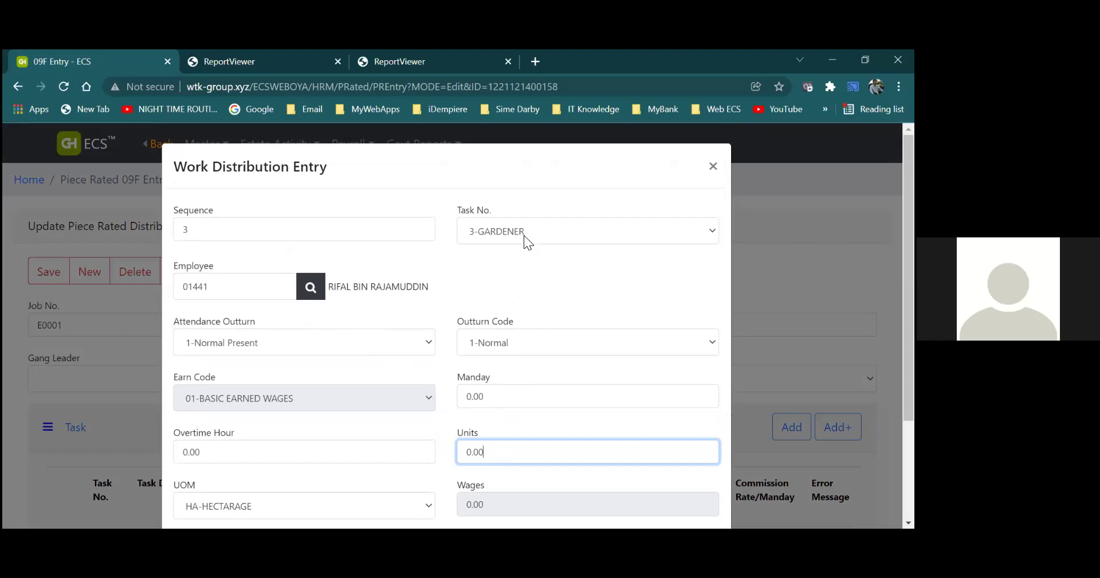
{"action": "left_click", "coordinate": [496, 406]}
{"action": "key", "text": "BackSpace"}
{"action": "key", "text": "BackSpace"}
{"action": "key", "text": "BackSpace"}
{"action": "type", "text": "1"}
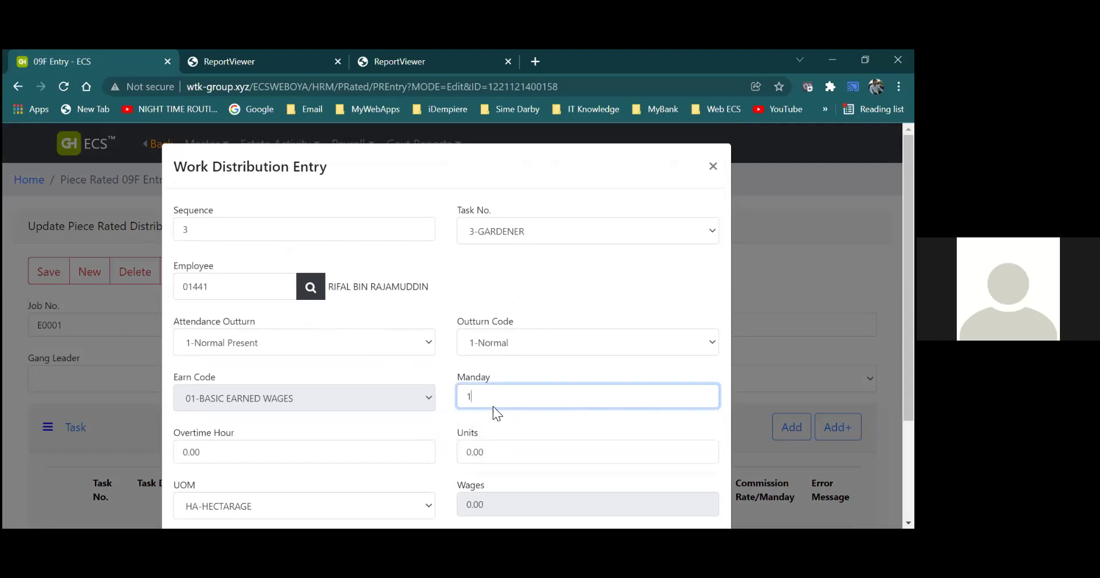
{"action": "left_click", "coordinate": [507, 451]}
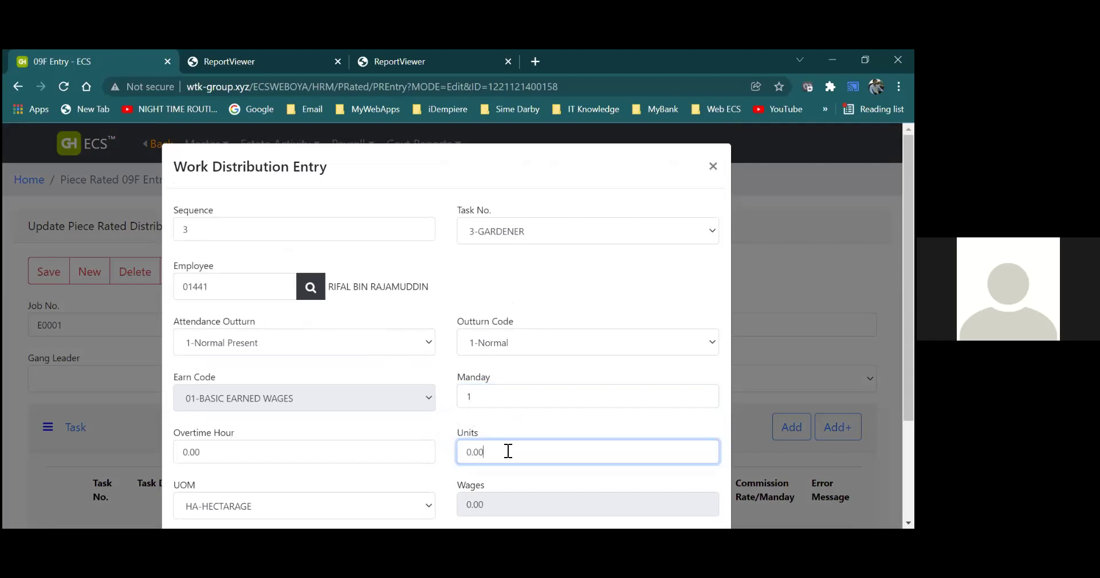
{"action": "left_click", "coordinate": [414, 506]}
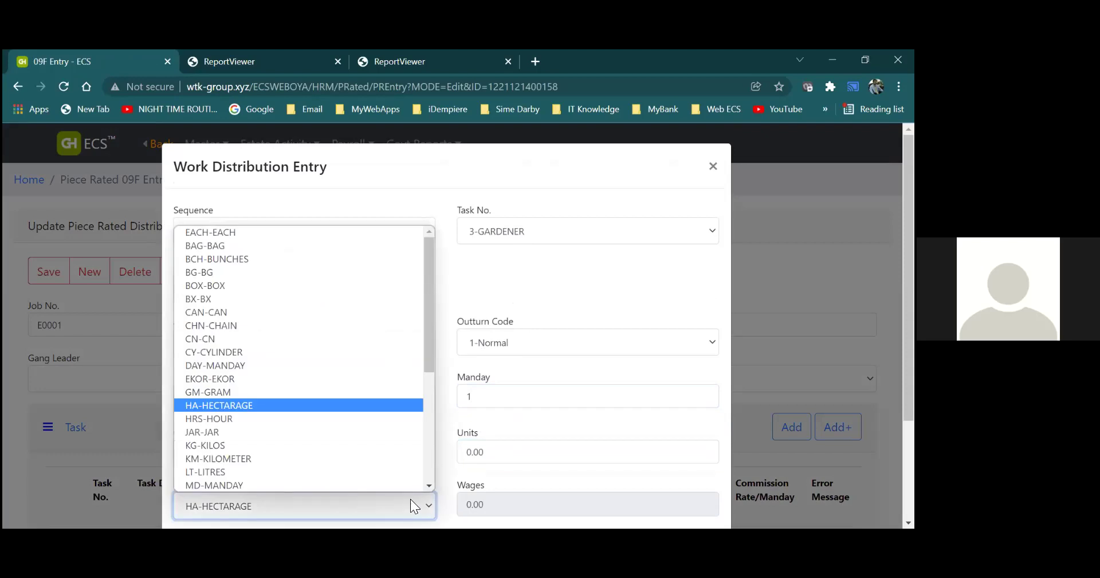
{"action": "scroll", "coordinate": [271, 465], "scroll_direction": "down", "scroll_amount": 1}
{"action": "key", "text": "d"}
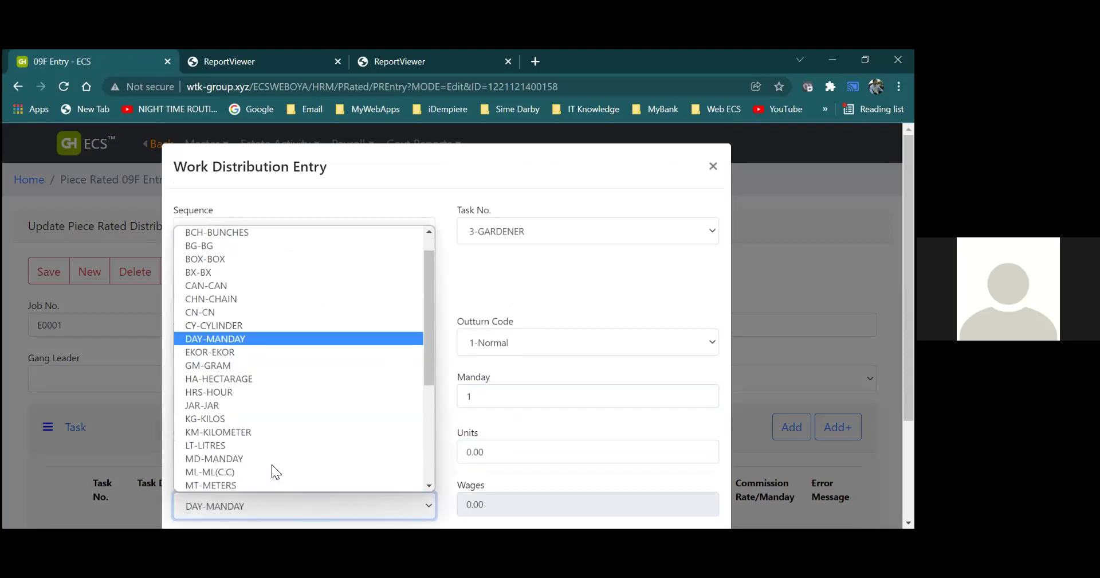
{"action": "key", "text": "Return"}
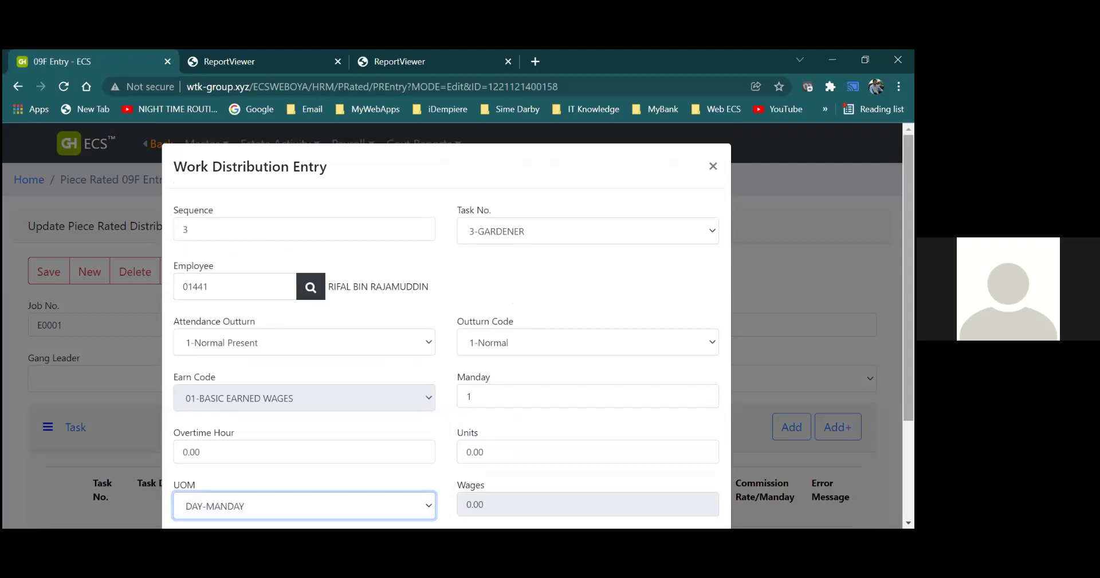
{"action": "scroll", "coordinate": [446, 344], "scroll_direction": "down", "scroll_amount": 2}
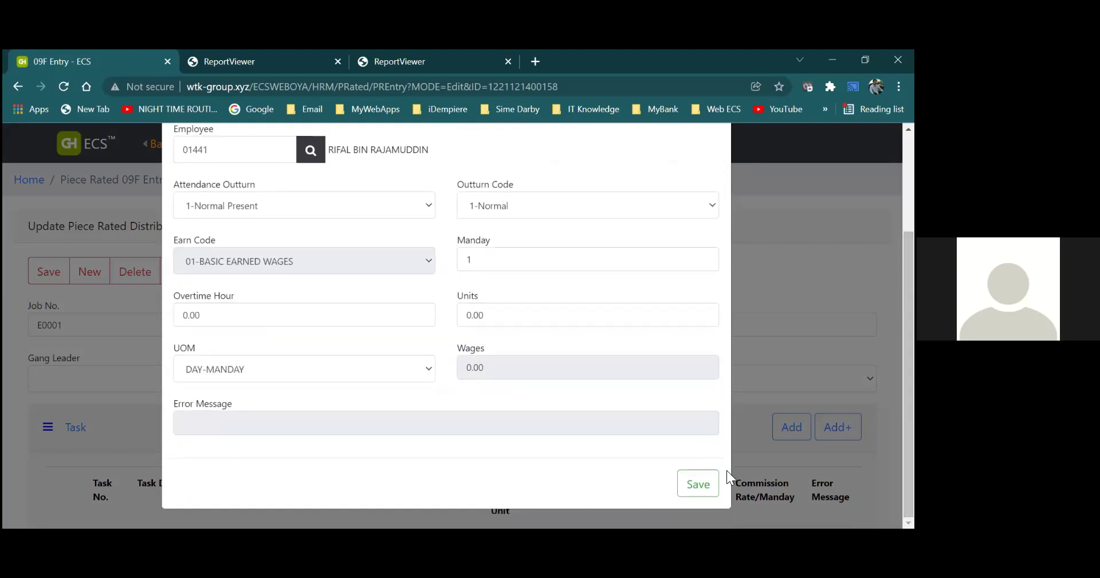
{"action": "left_click", "coordinate": [702, 484]}
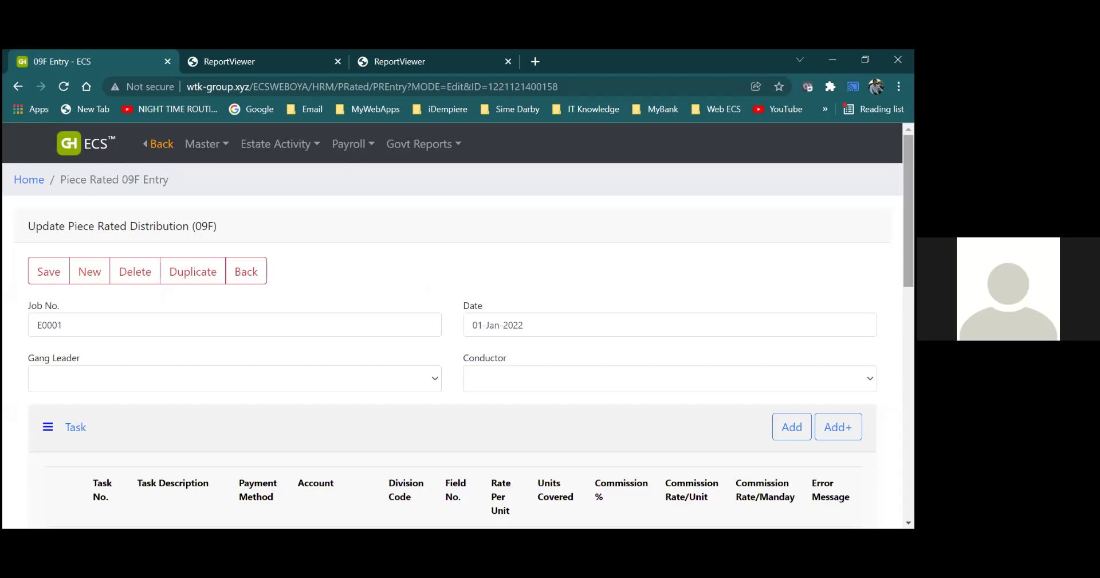
{"action": "scroll", "coordinate": [453, 344], "scroll_direction": "down", "scroll_amount": 10}
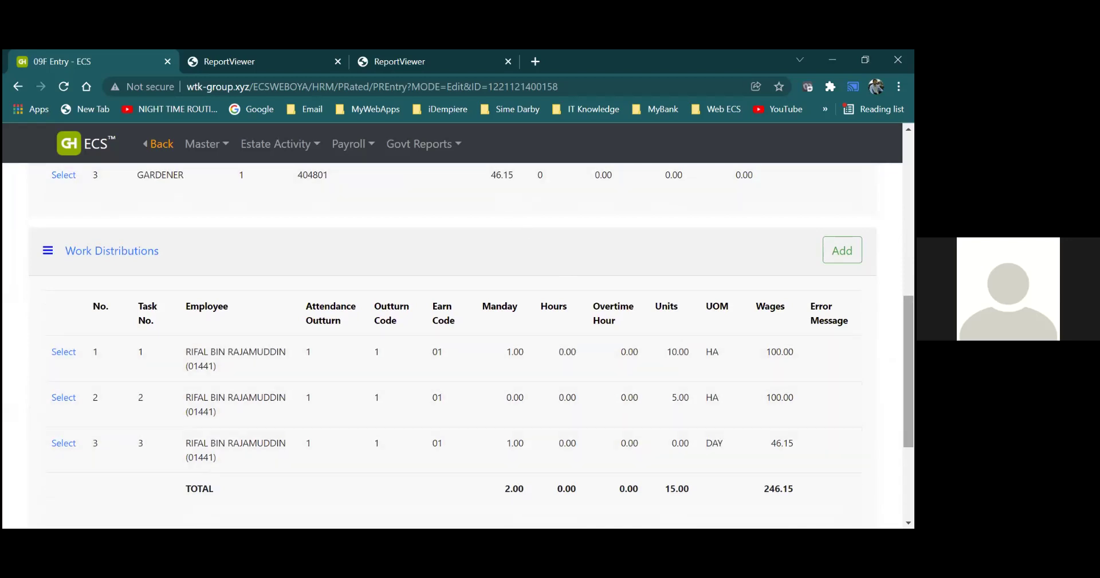
{"action": "scroll", "coordinate": [538, 194], "scroll_direction": "up", "scroll_amount": 10}
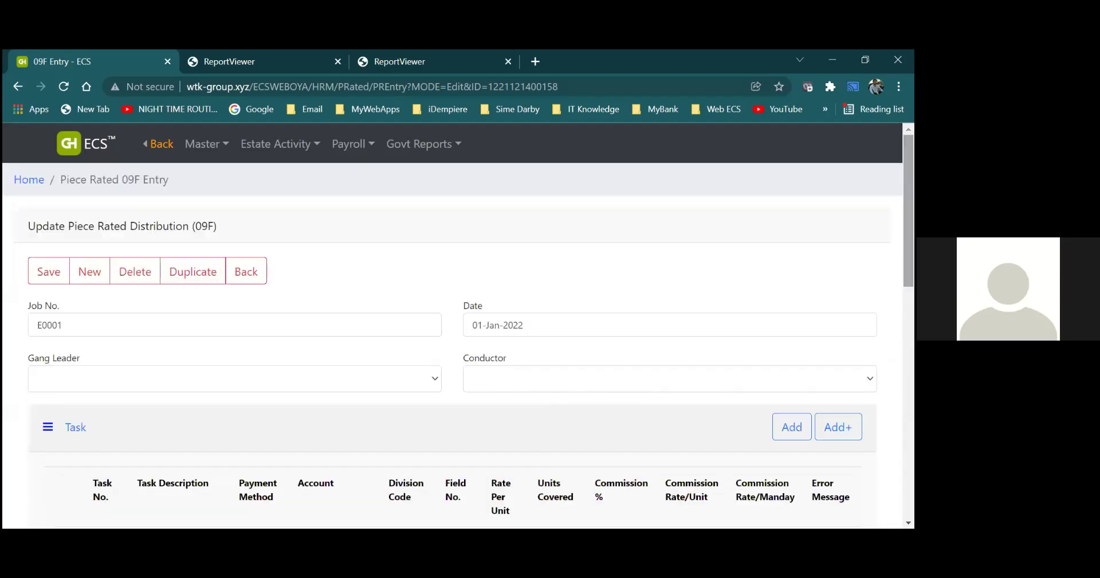
Save batch E0001, acknowledge the saved alert, and request a duplicate of the batch
{"action": "left_click", "coordinate": [43, 272]}
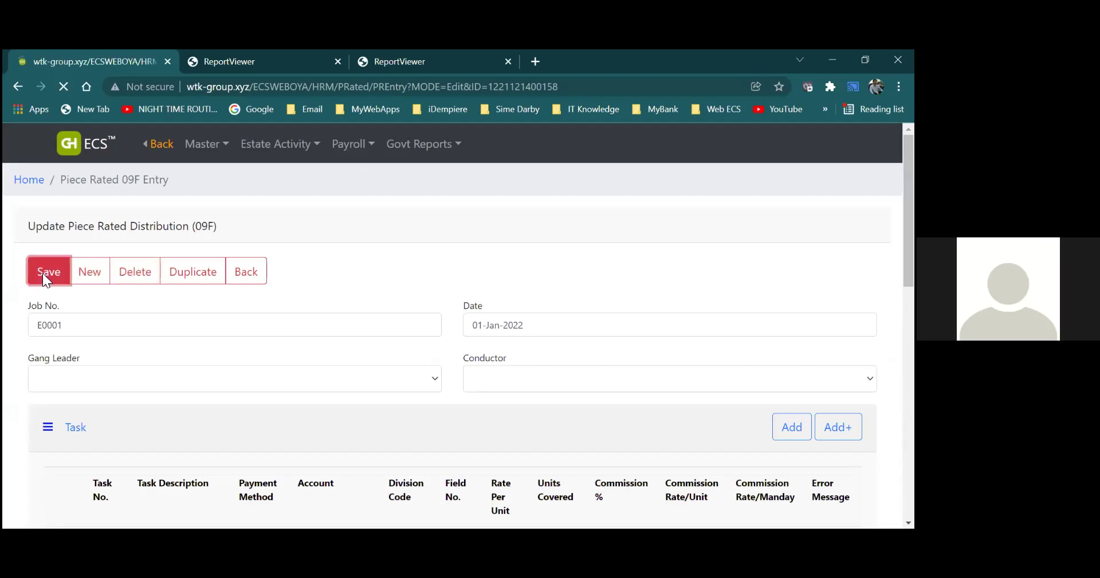
{"action": "left_click", "coordinate": [582, 167]}
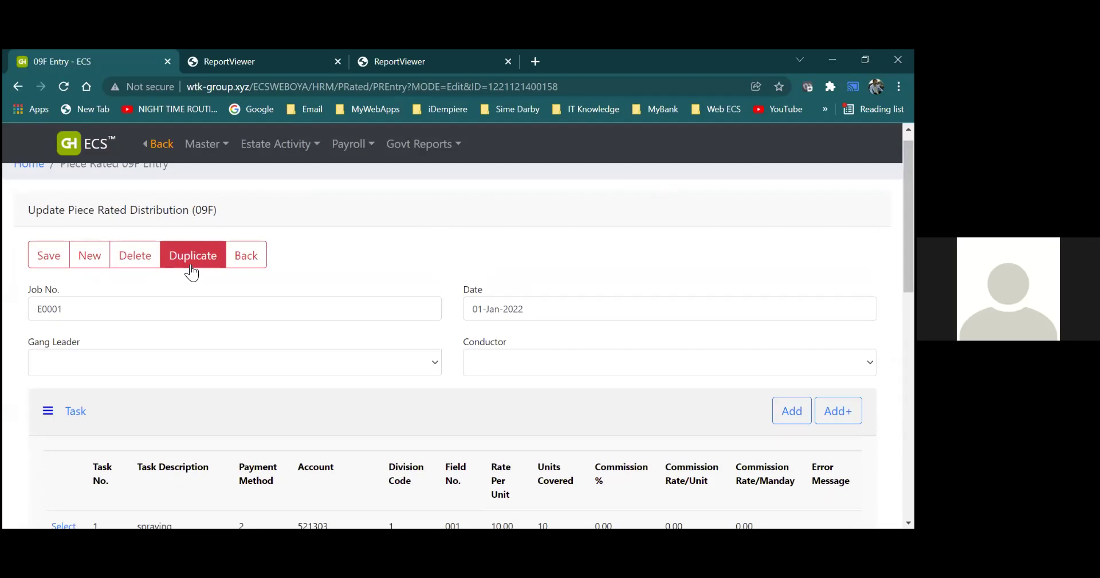
{"action": "left_click", "coordinate": [192, 269]}
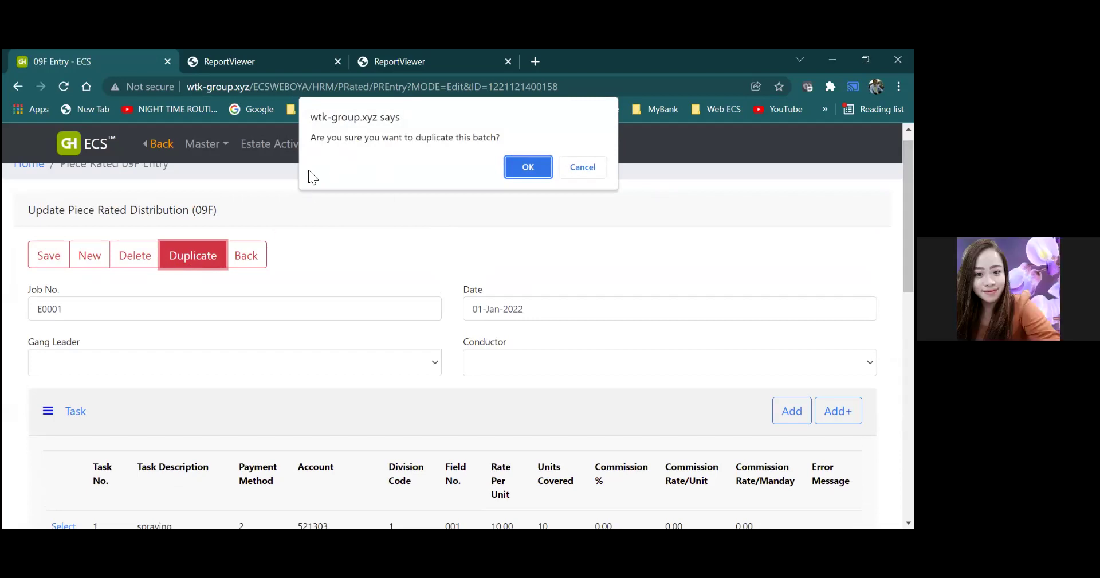
Confirm duplicating the E0001 batch and review the copied entry form
{"action": "left_click", "coordinate": [519, 173]}
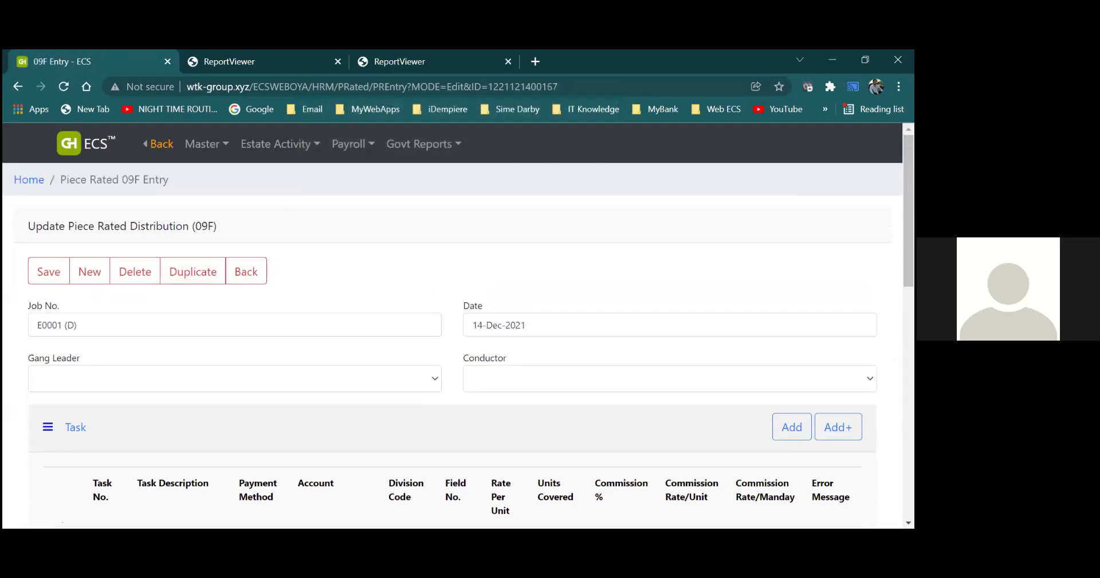
{"action": "scroll", "coordinate": [458, 344], "scroll_direction": "down", "scroll_amount": 5}
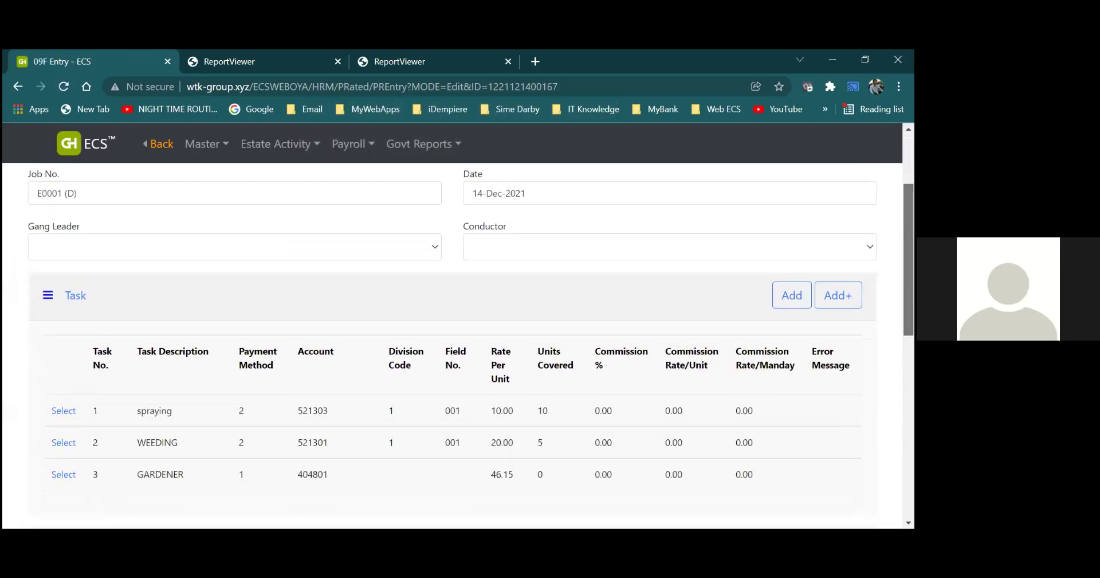
{"action": "scroll", "coordinate": [459, 344], "scroll_direction": "up", "scroll_amount": 5}
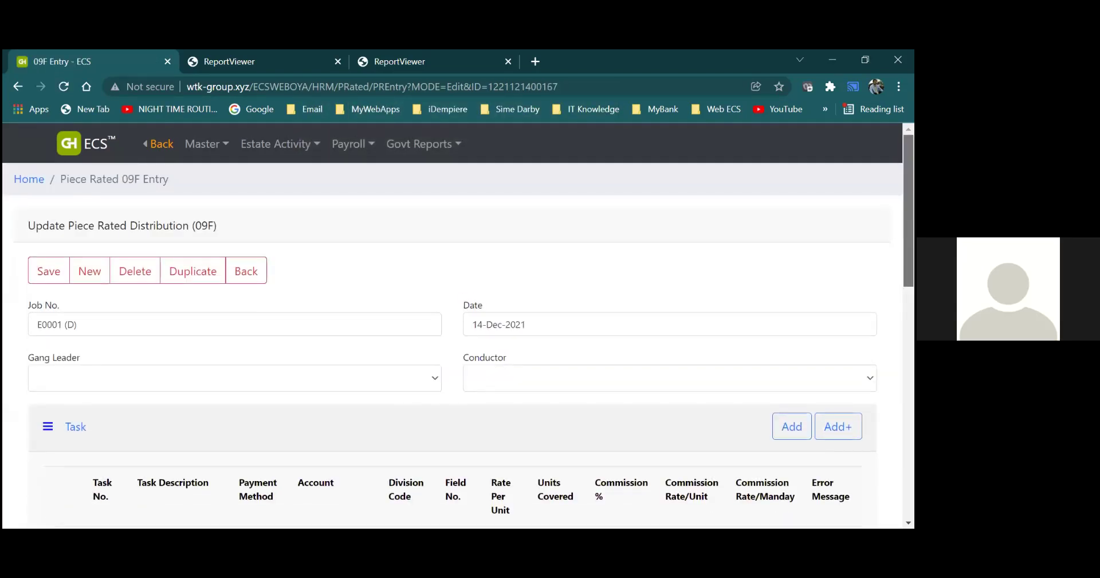
{"action": "scroll", "coordinate": [459, 344], "scroll_direction": "down", "scroll_amount": 3}
{"action": "scroll", "coordinate": [458, 344], "scroll_direction": "up", "scroll_amount": 3}
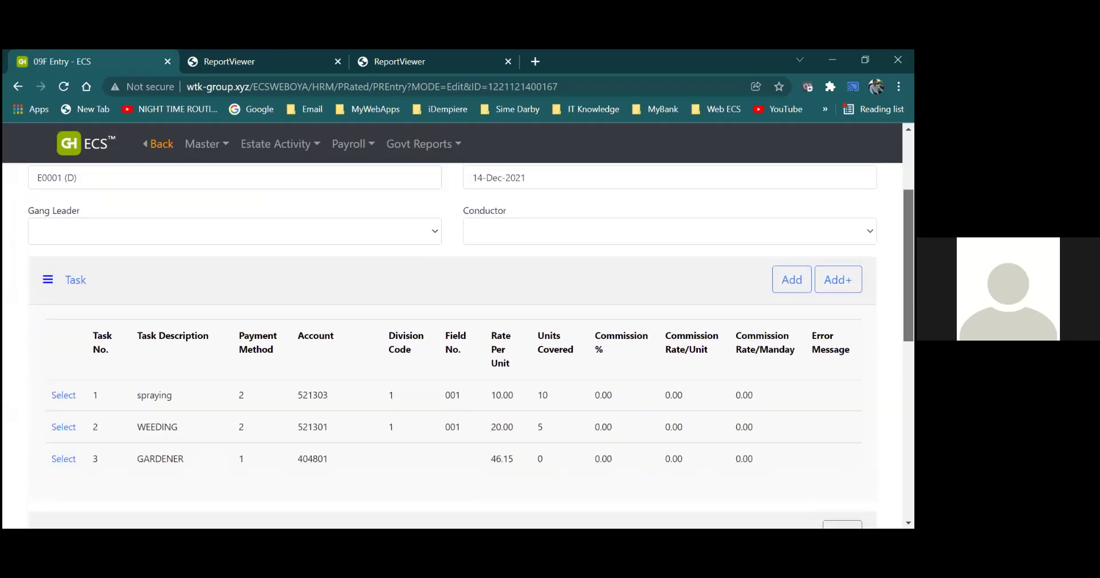
{"action": "scroll", "coordinate": [458, 344], "scroll_direction": "down", "scroll_amount": 1}
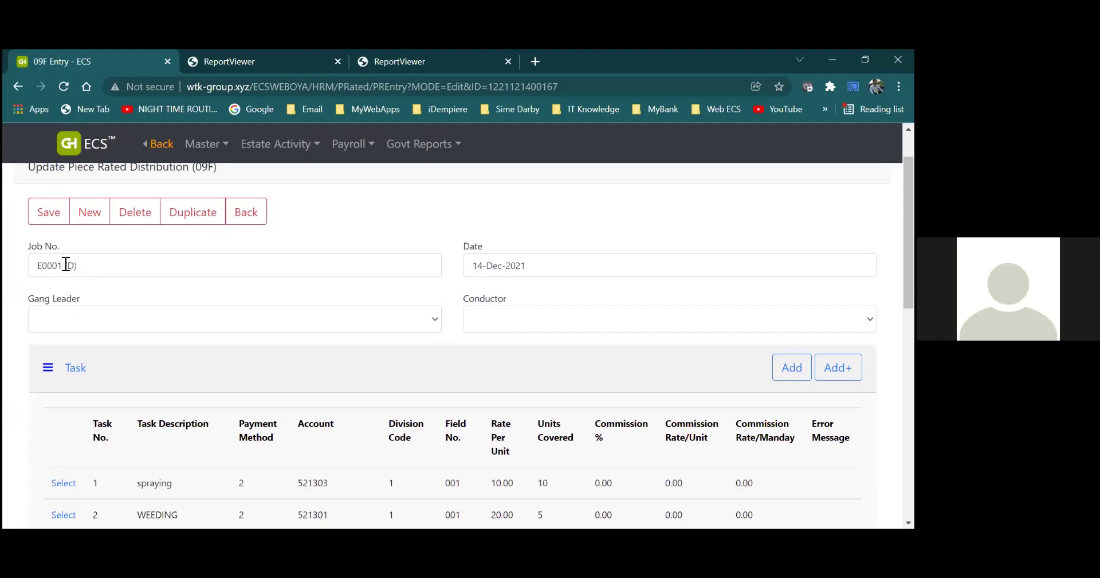
Change the copy's job number to E0002 and its batch date to 02-Jan-2022
{"action": "left_click", "coordinate": [88, 267]}
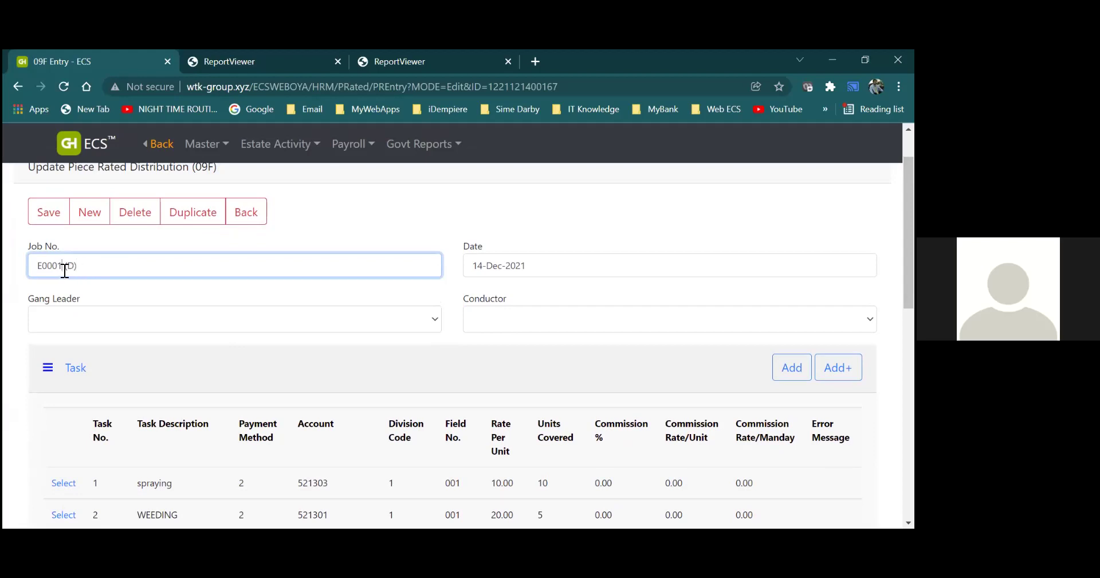
{"action": "key", "text": "BackSpace"}
{"action": "key", "text": "BackSpace"}
{"action": "key", "text": "BackSpace"}
{"action": "key", "text": "BackSpace"}
{"action": "key", "text": "BackSpace"}
{"action": "type", "text": "2"}
{"action": "left_click", "coordinate": [551, 264]}
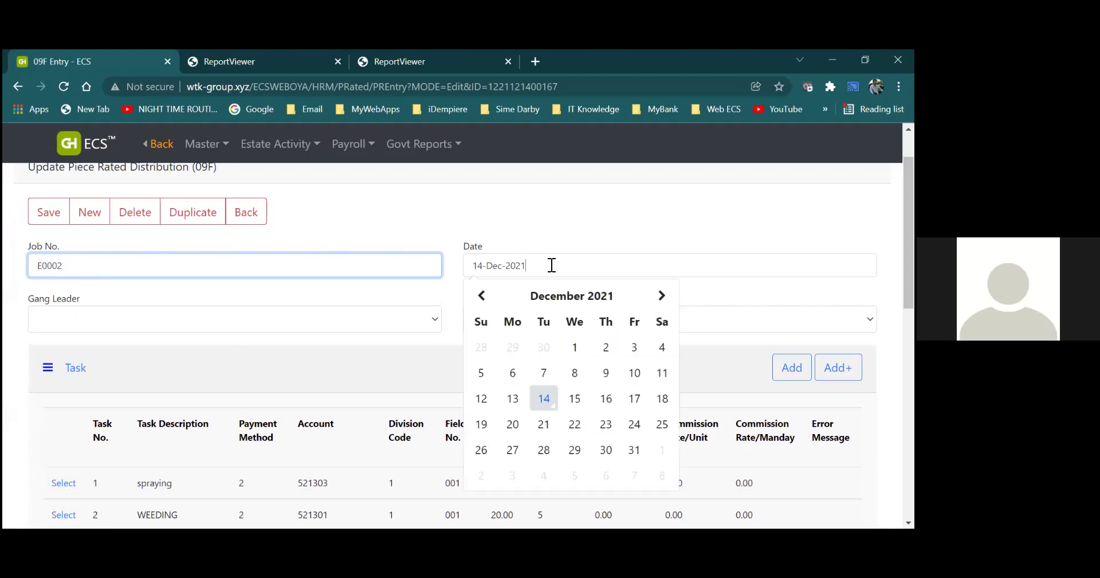
{"action": "left_click", "coordinate": [661, 296]}
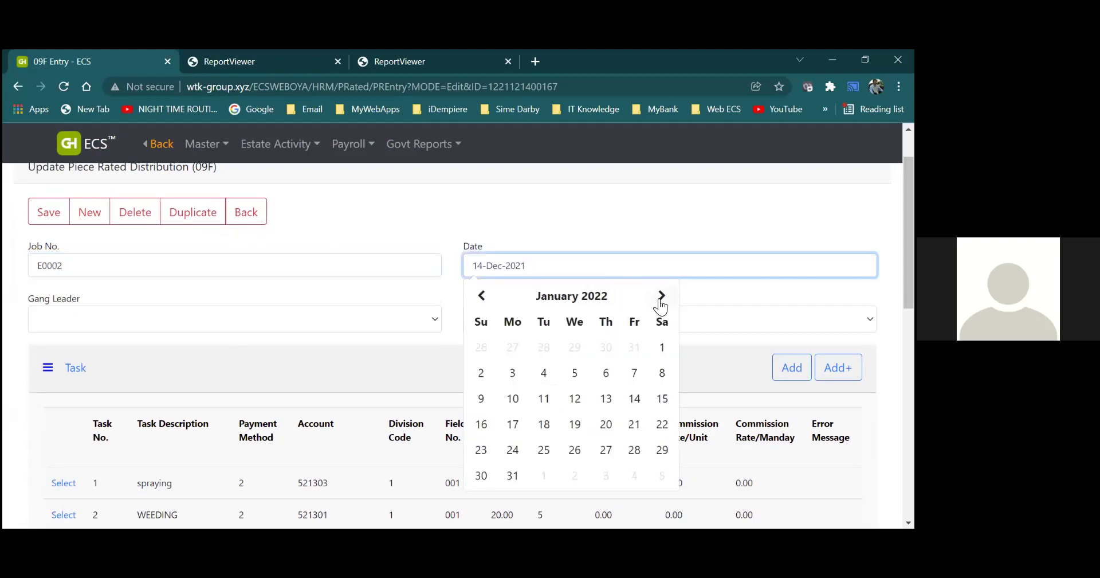
{"action": "left_click", "coordinate": [484, 371]}
Save batch E0002 and acknowledge the save confirmation
{"action": "left_click_drag", "start_coordinate": [909, 233], "coordinate": [908, 356]}
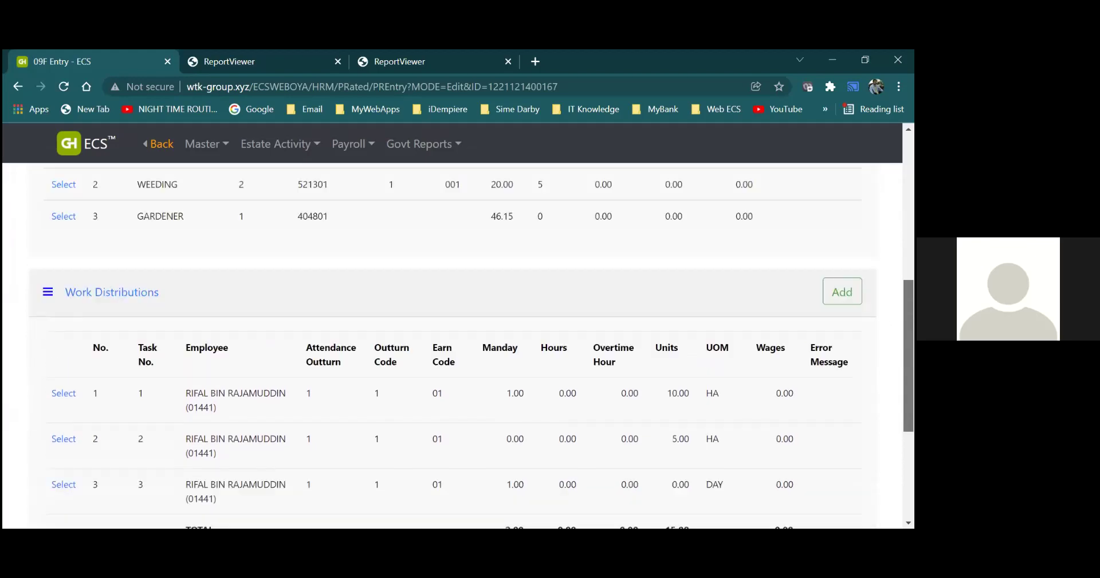
{"action": "scroll", "coordinate": [408, 263], "scroll_direction": "up", "scroll_amount": 6}
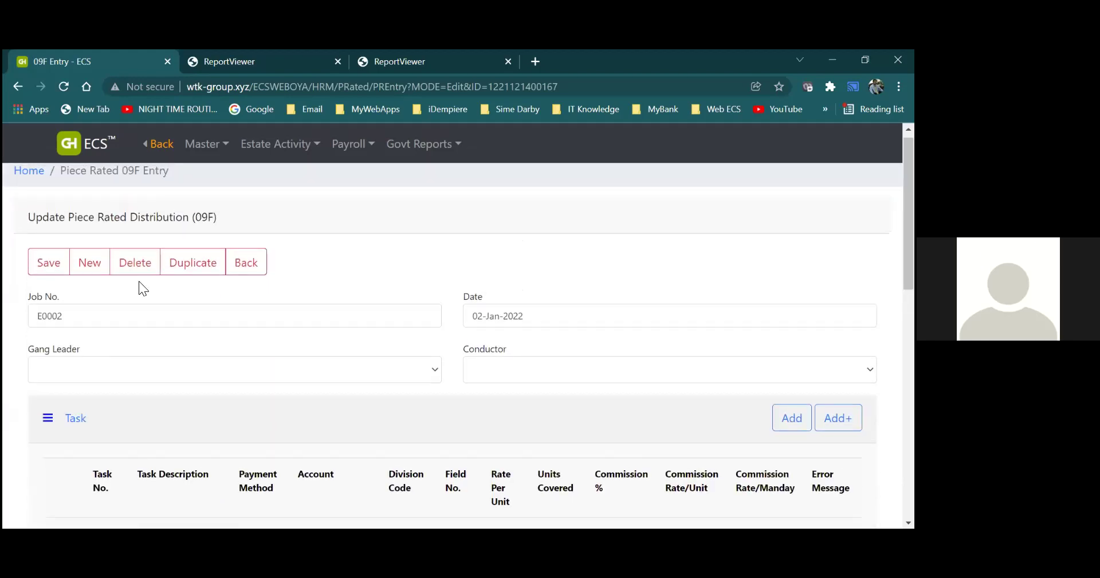
{"action": "left_click", "coordinate": [53, 267]}
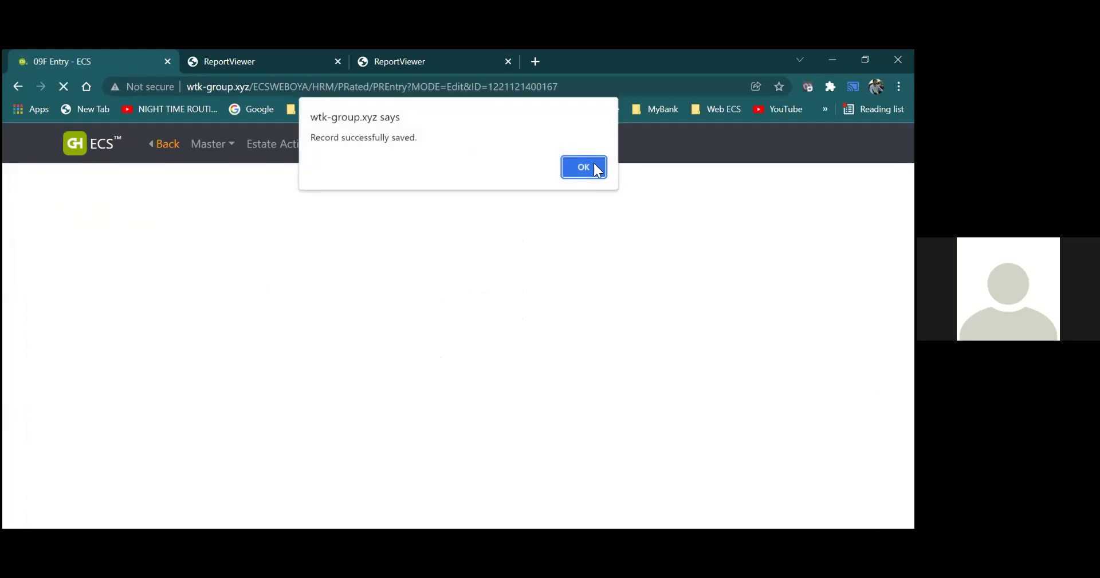
{"action": "left_click", "coordinate": [584, 167]}
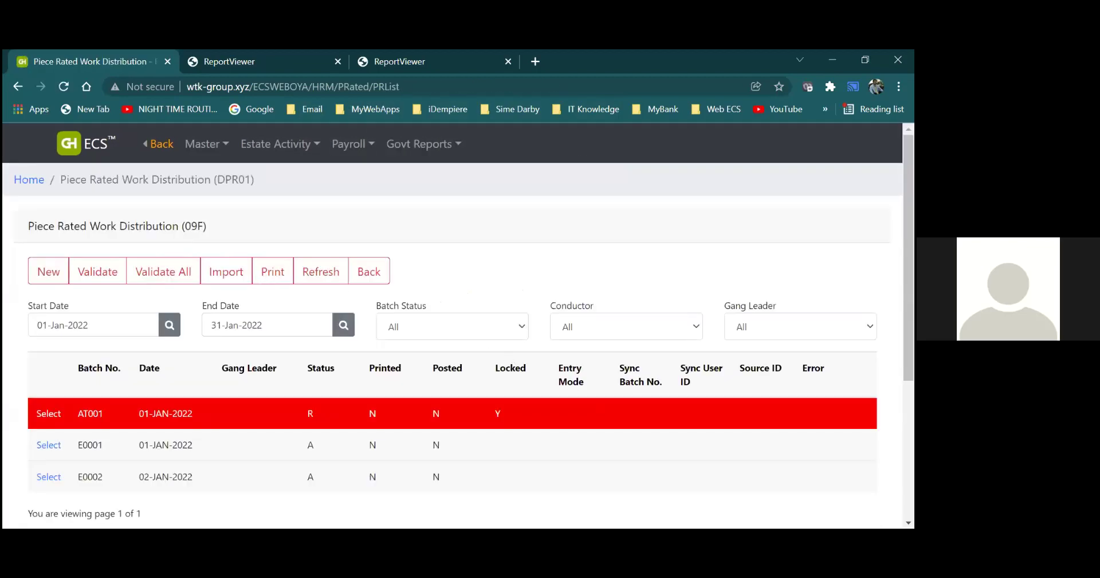
Open batch AT001, expand its Audit Information, then go back to the batch list
{"action": "scroll", "coordinate": [458, 331], "scroll_direction": "down", "scroll_amount": 1}
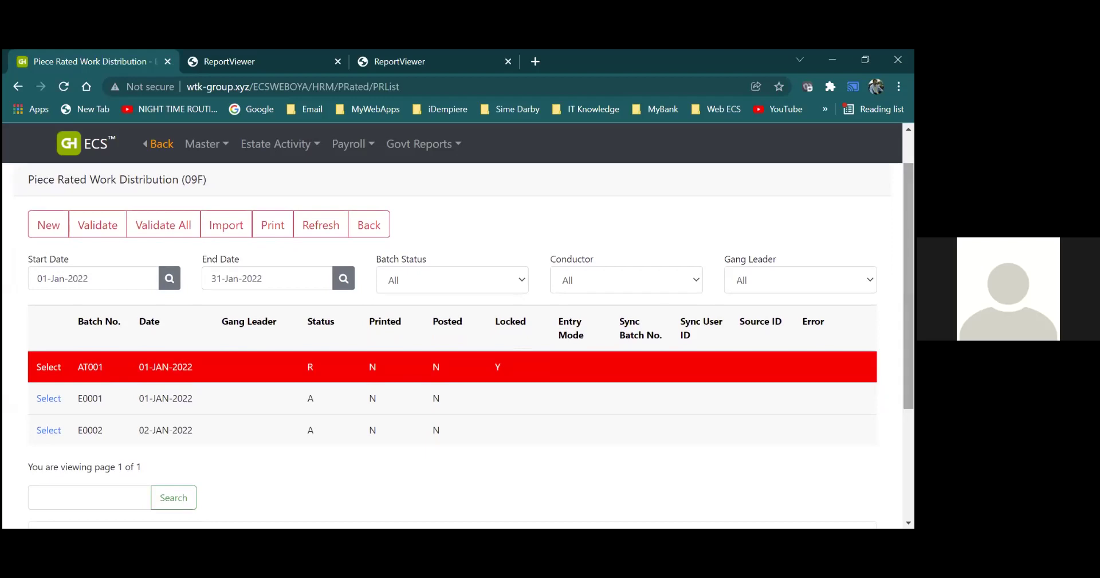
{"action": "left_click", "coordinate": [56, 367]}
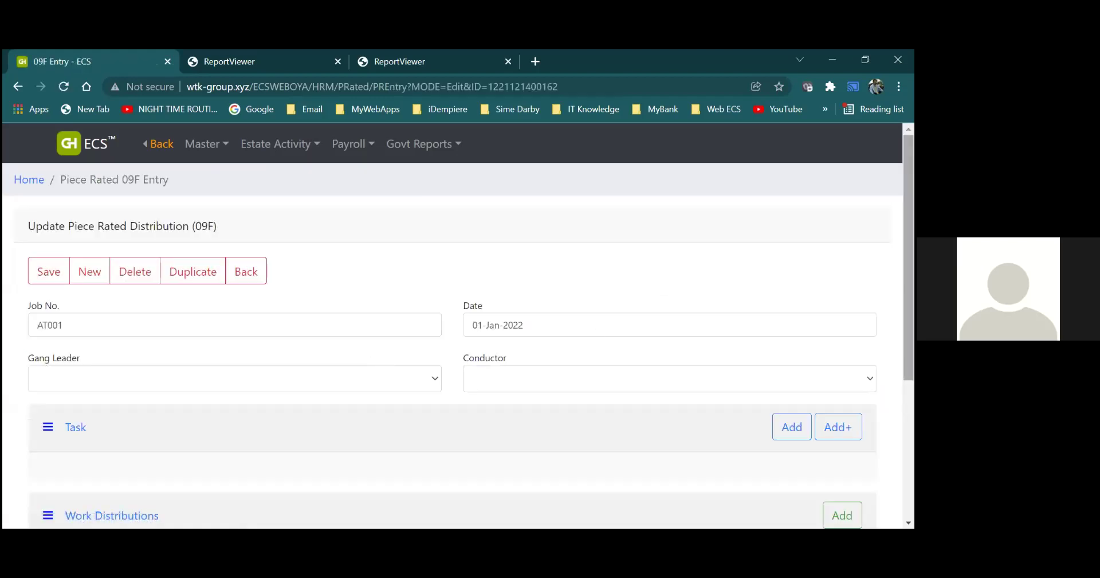
{"action": "scroll", "coordinate": [452, 344], "scroll_direction": "down", "scroll_amount": 3}
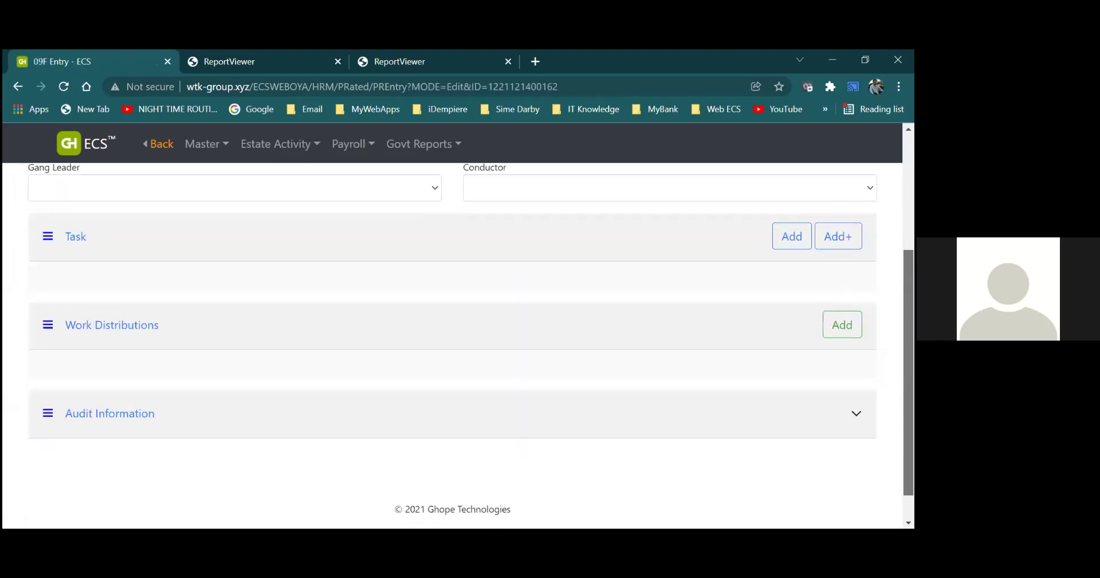
{"action": "left_click", "coordinate": [138, 421]}
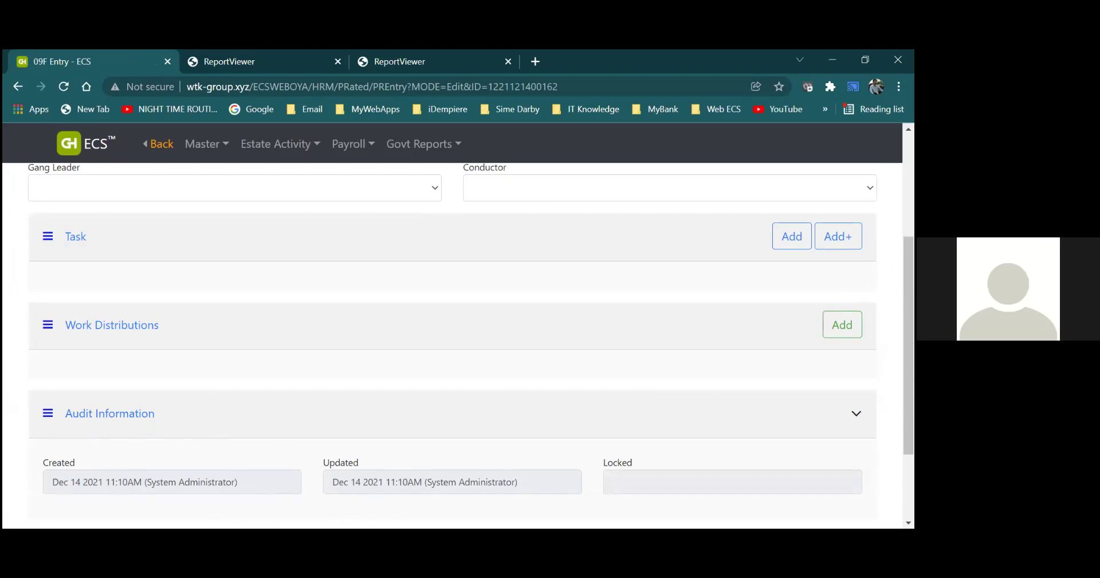
{"action": "scroll", "coordinate": [908, 344], "scroll_direction": "up", "scroll_amount": 4}
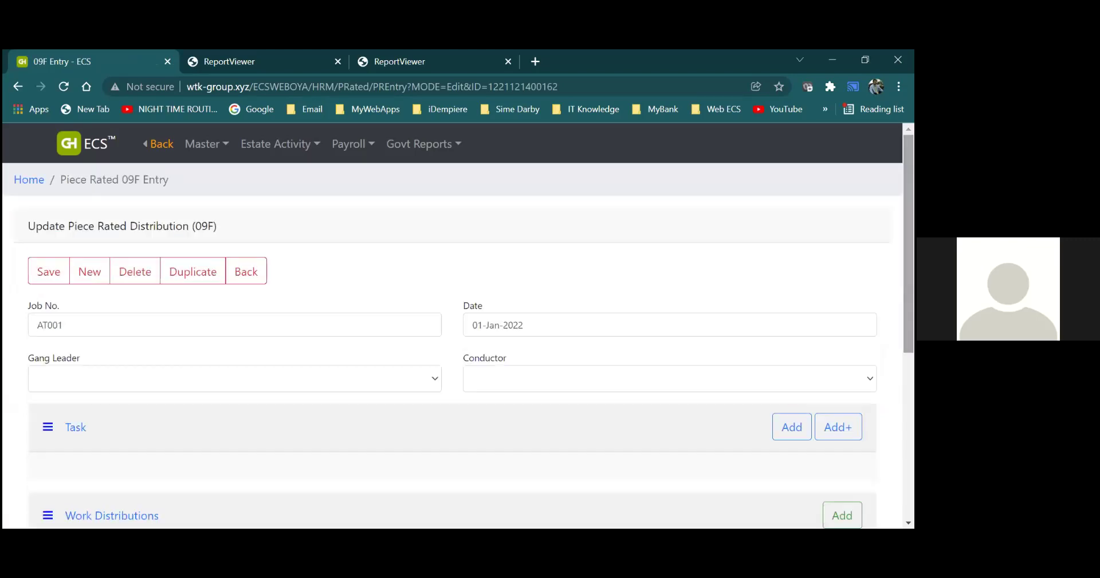
{"action": "left_click", "coordinate": [233, 266]}
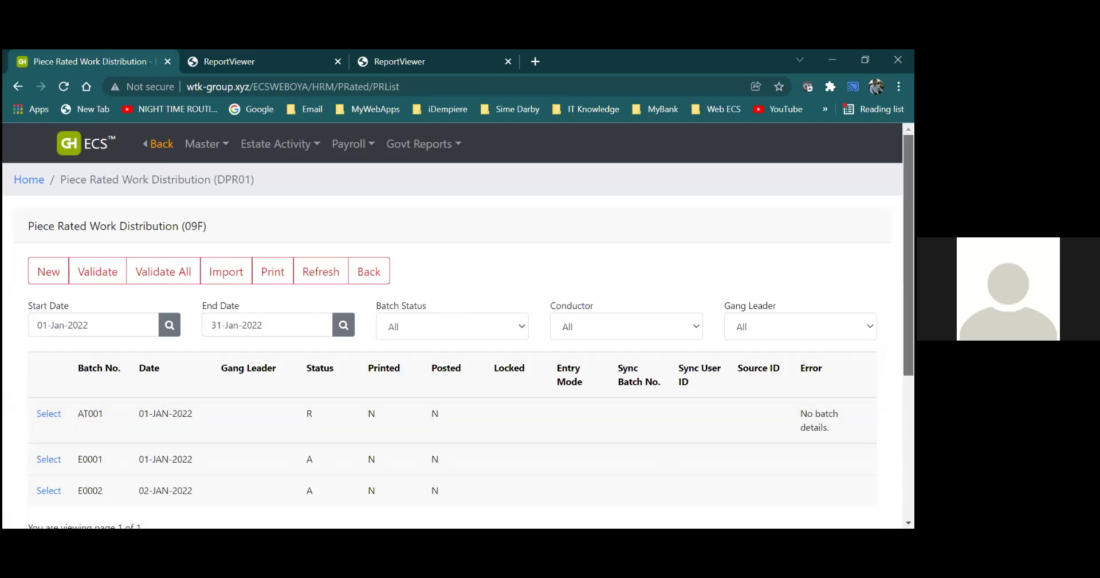
Validate the batches and dismiss the validation message
{"action": "scroll", "coordinate": [453, 344], "scroll_direction": "down", "scroll_amount": 1}
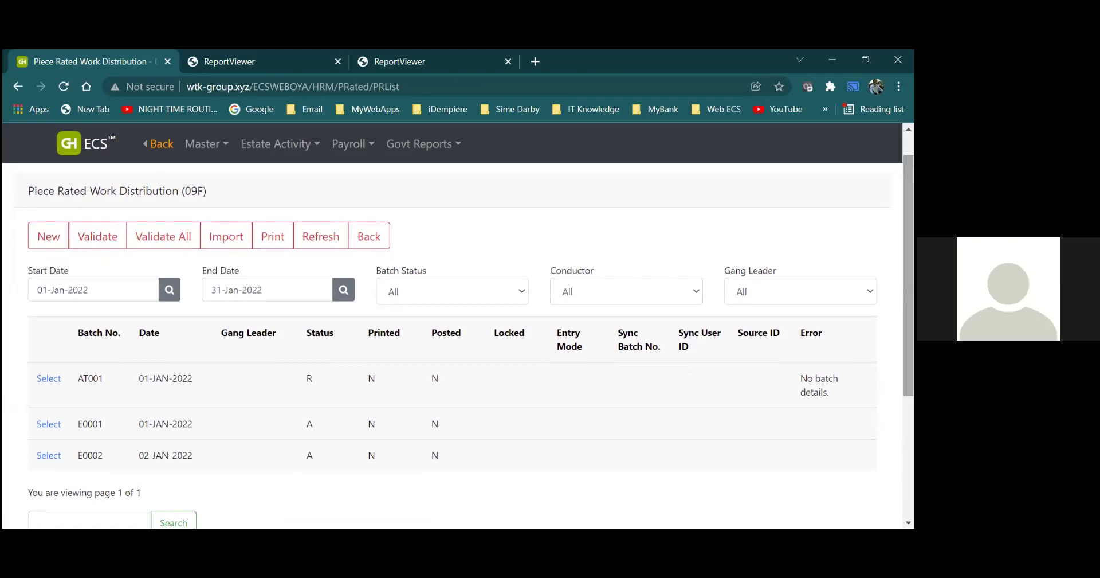
{"action": "left_click", "coordinate": [93, 238]}
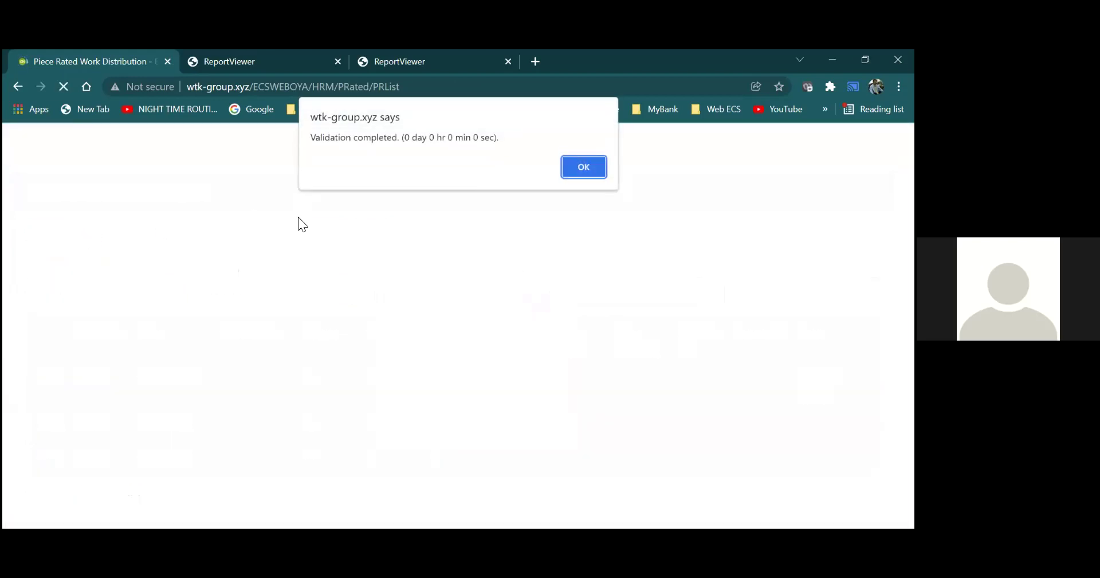
{"action": "left_click", "coordinate": [579, 166]}
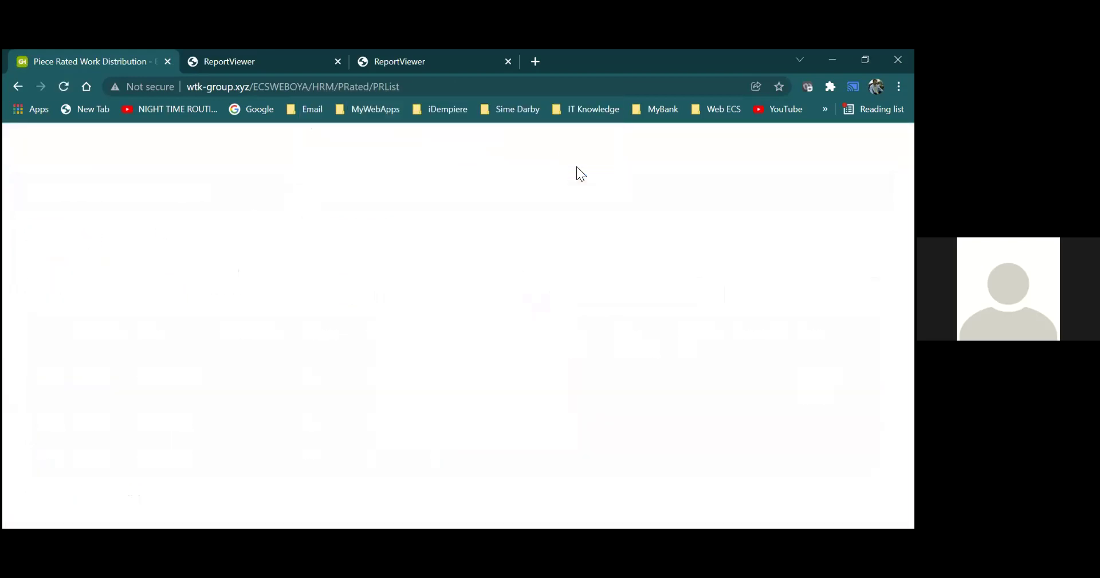
{"action": "left_click", "coordinate": [424, 144]}
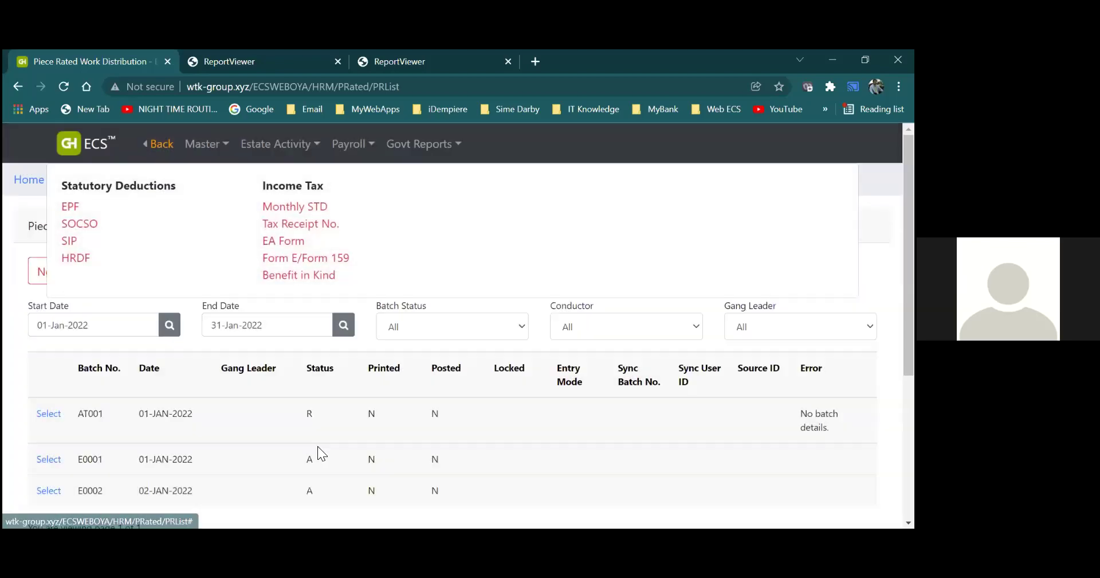
{"action": "left_click", "coordinate": [318, 446]}
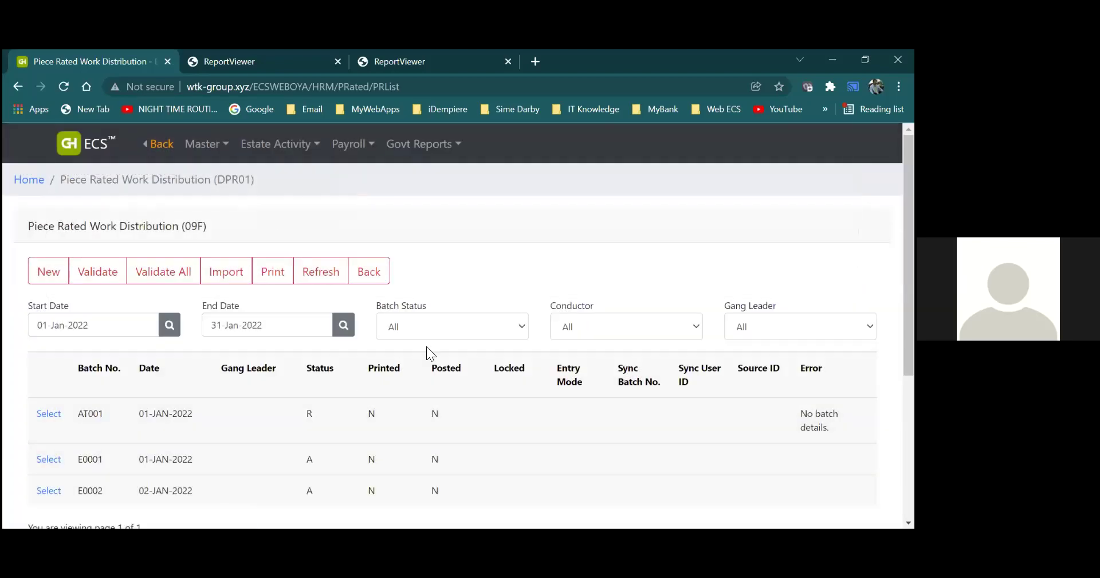
Filter the batch list by status Accepted, then switch the filter to Rejected
{"action": "left_click", "coordinate": [465, 327]}
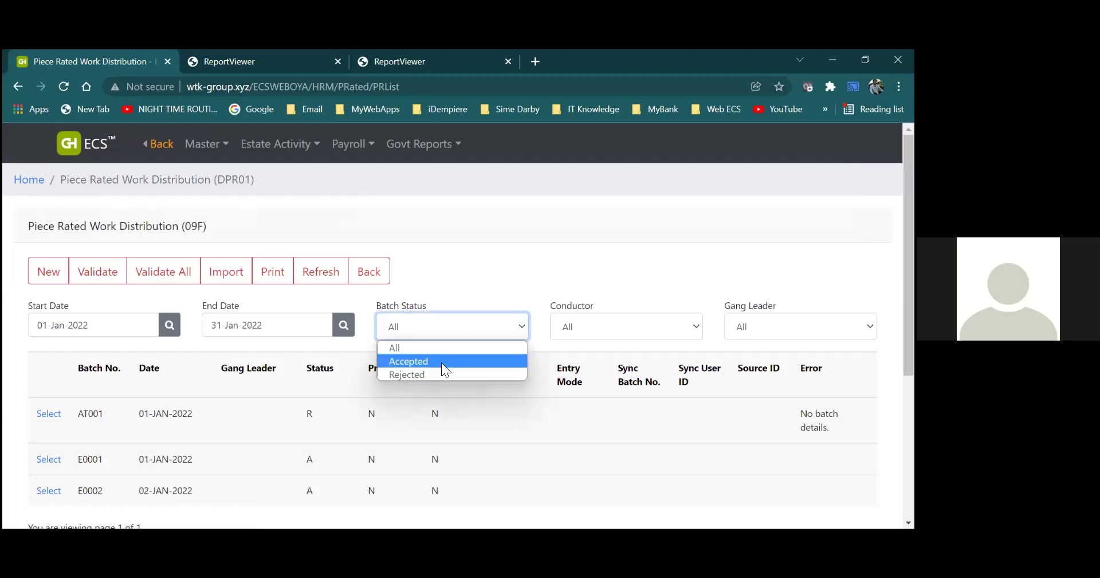
{"action": "left_click", "coordinate": [441, 362]}
{"action": "left_click", "coordinate": [456, 331]}
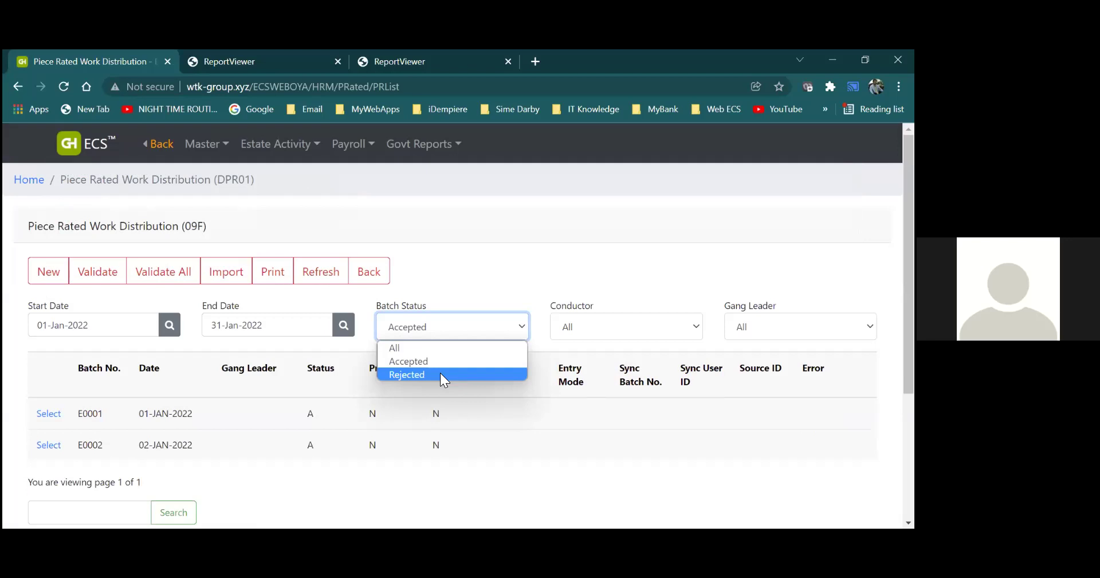
{"action": "left_click", "coordinate": [443, 375]}
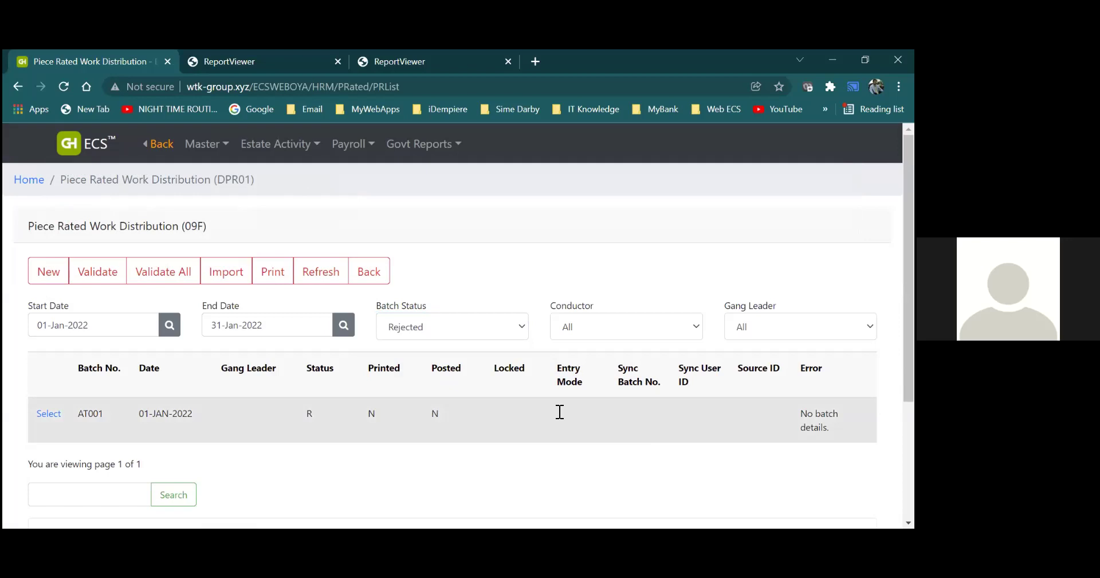
{"action": "left_click", "coordinate": [46, 415]}
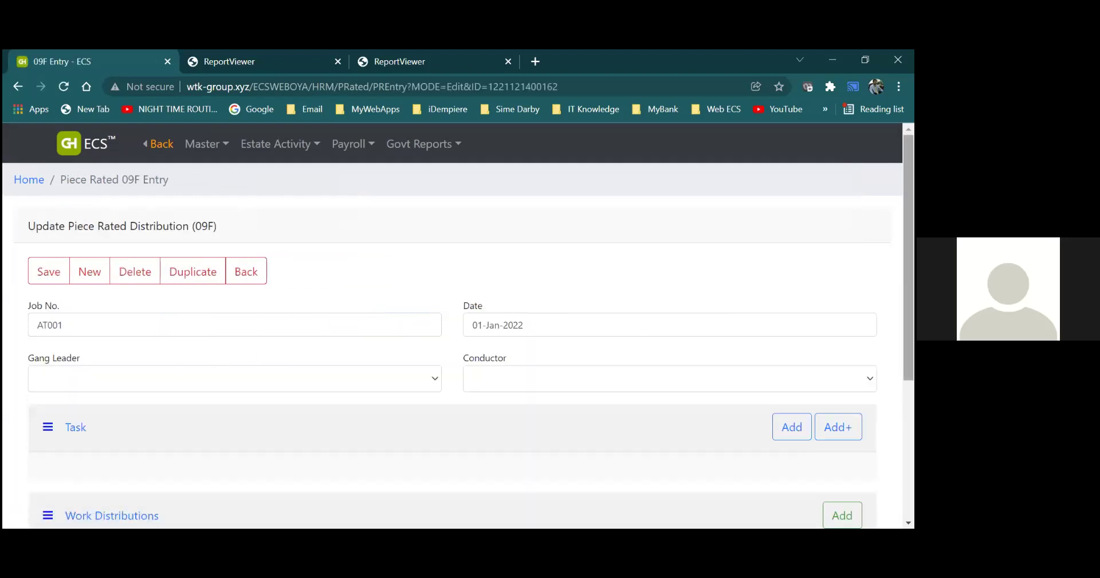
{"action": "scroll", "coordinate": [909, 258], "scroll_direction": "down", "scroll_amount": 1}
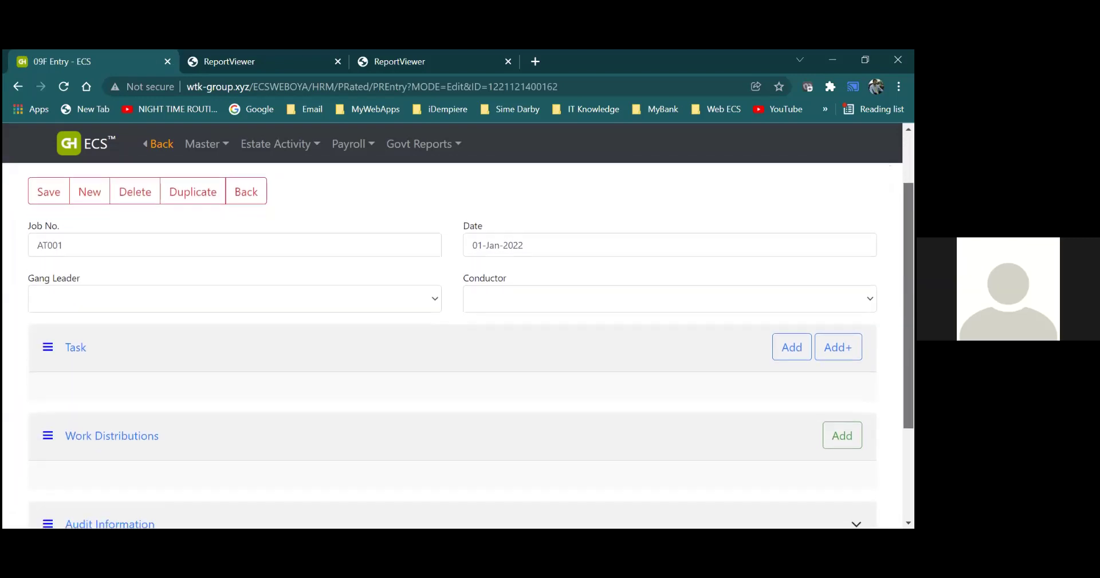
{"action": "scroll", "coordinate": [908, 258], "scroll_direction": "up", "scroll_amount": 1}
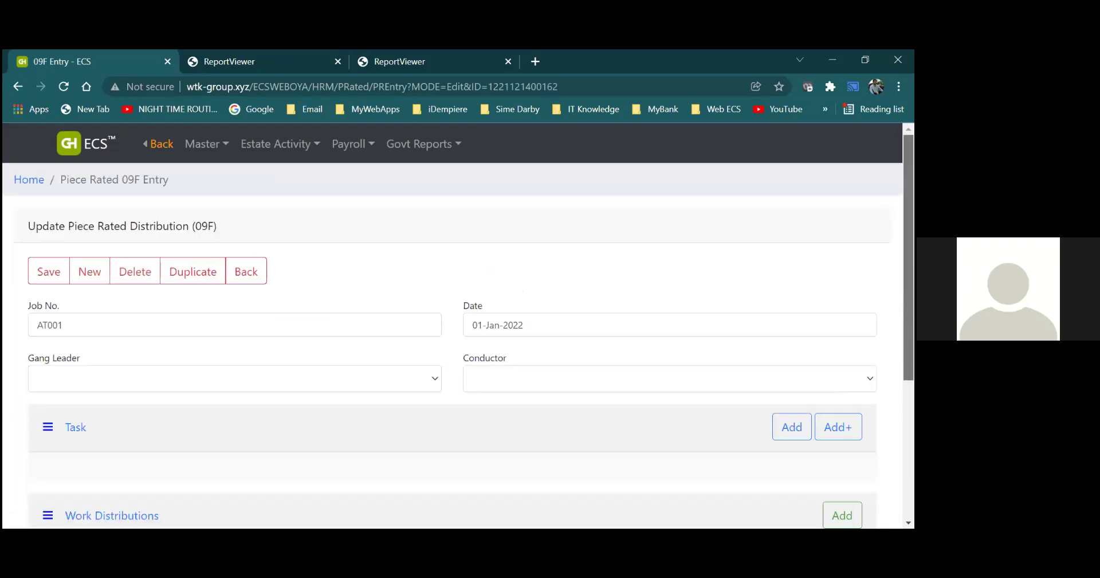
{"action": "left_click", "coordinate": [245, 273]}
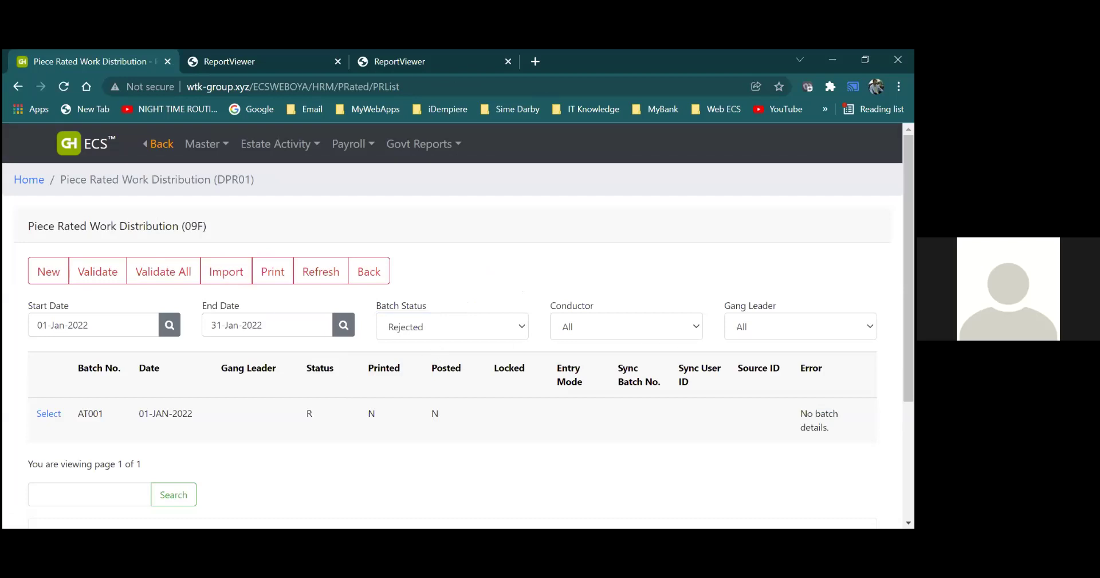
{"action": "left_click", "coordinate": [183, 273]}
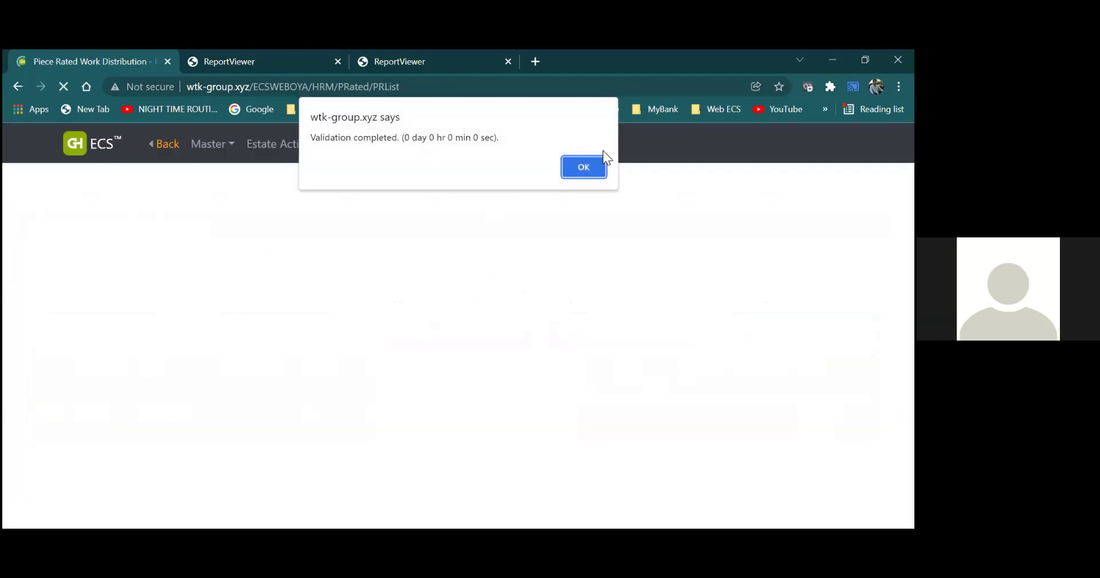
{"action": "left_click", "coordinate": [584, 167]}
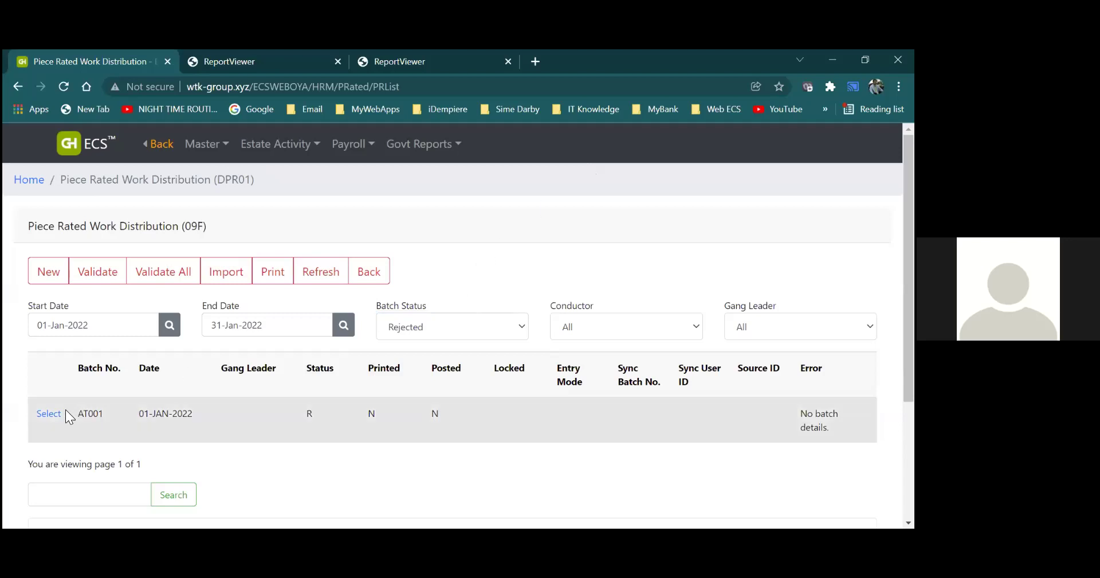
Delete the empty batch AT001, confirming both prompts, and return to the batch list
{"action": "left_click", "coordinate": [49, 412]}
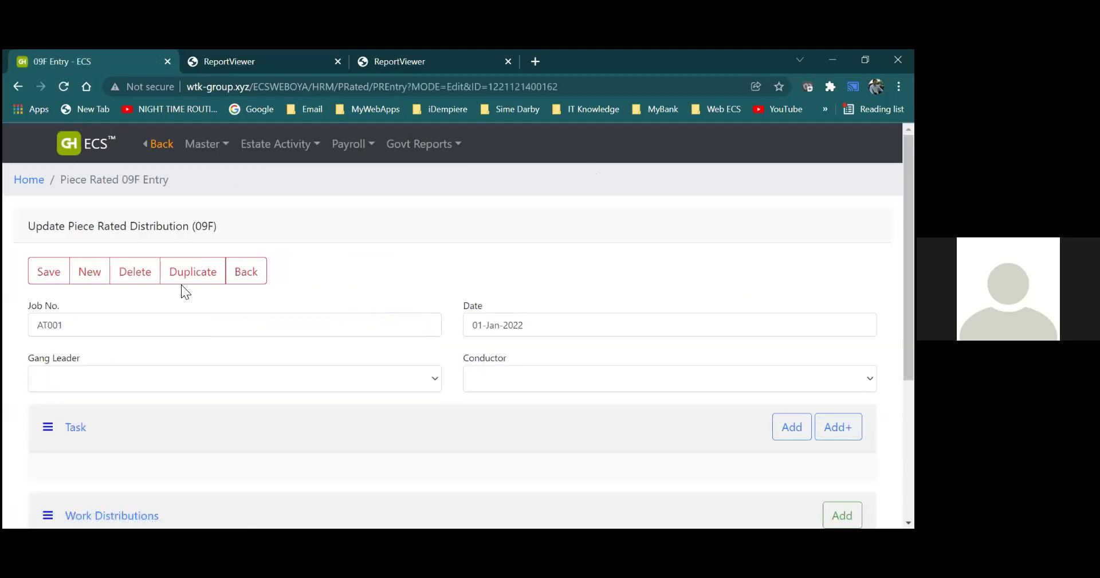
{"action": "left_click", "coordinate": [133, 283]}
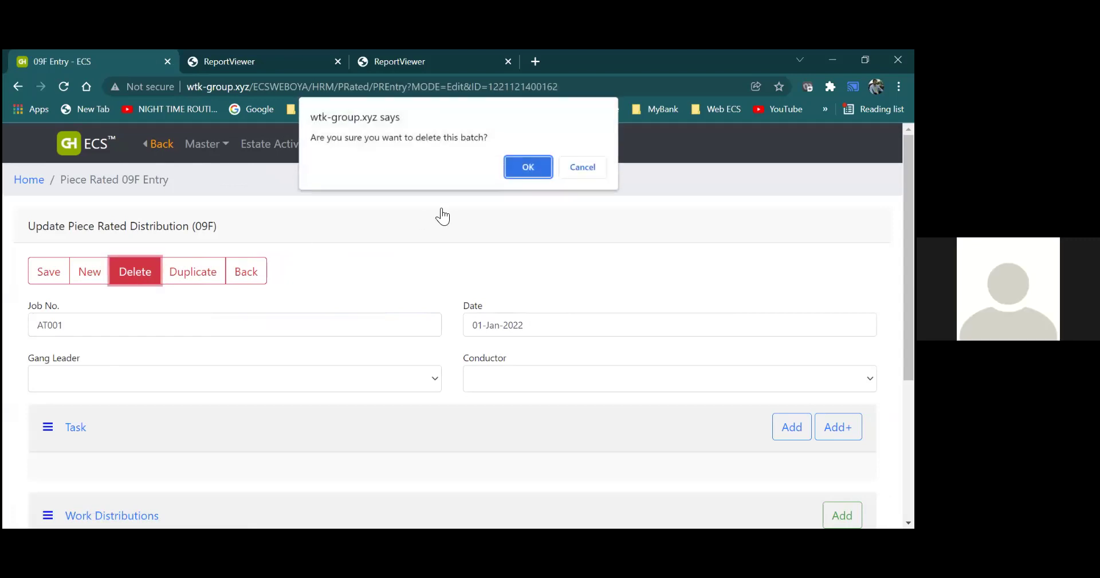
{"action": "left_click", "coordinate": [522, 159]}
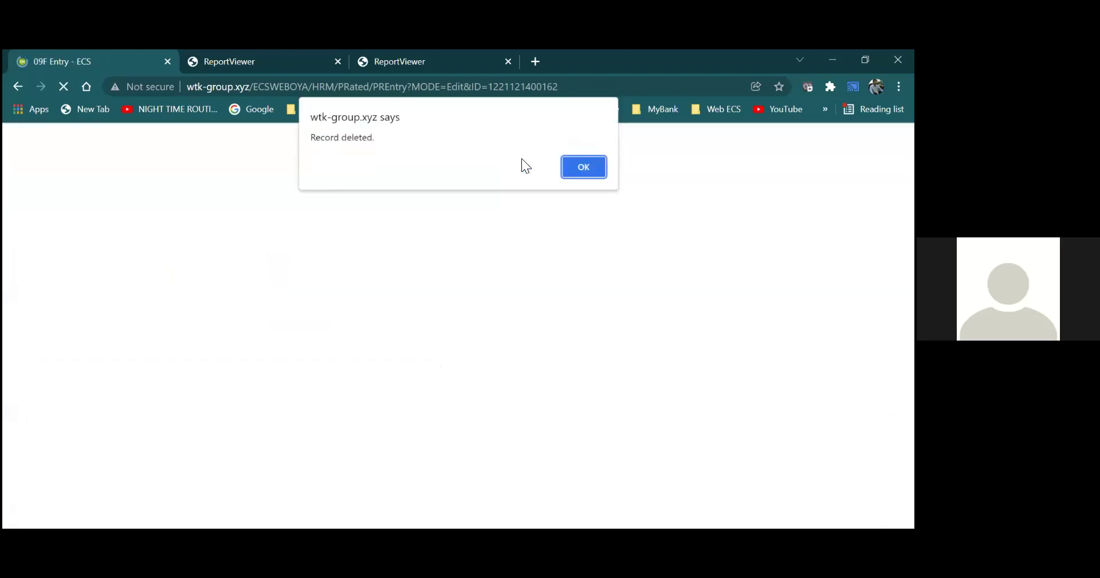
{"action": "left_click", "coordinate": [589, 167]}
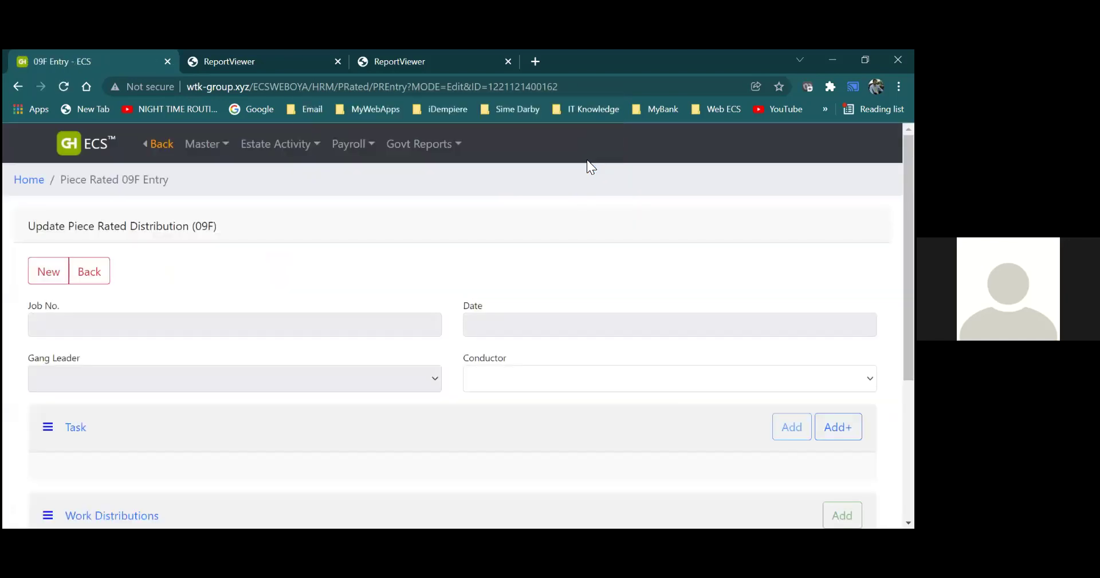
{"action": "left_click", "coordinate": [98, 280]}
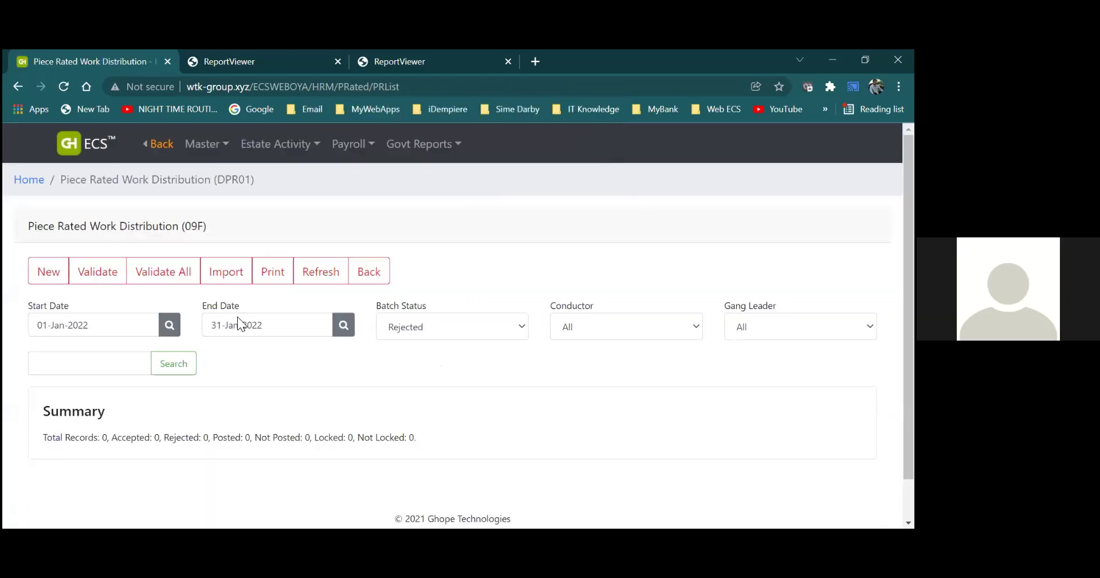
Set the Batch Status filter to All and scroll down to the summary of 2 records
{"action": "left_click", "coordinate": [451, 330]}
{"action": "left_click", "coordinate": [436, 349]}
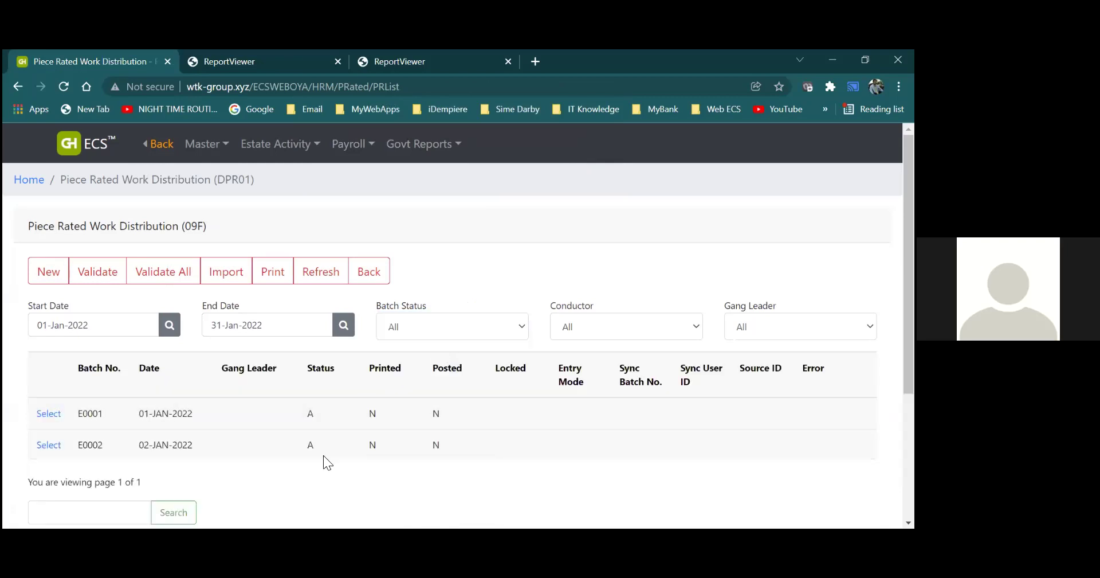
{"action": "scroll", "coordinate": [458, 332], "scroll_direction": "down", "scroll_amount": 2}
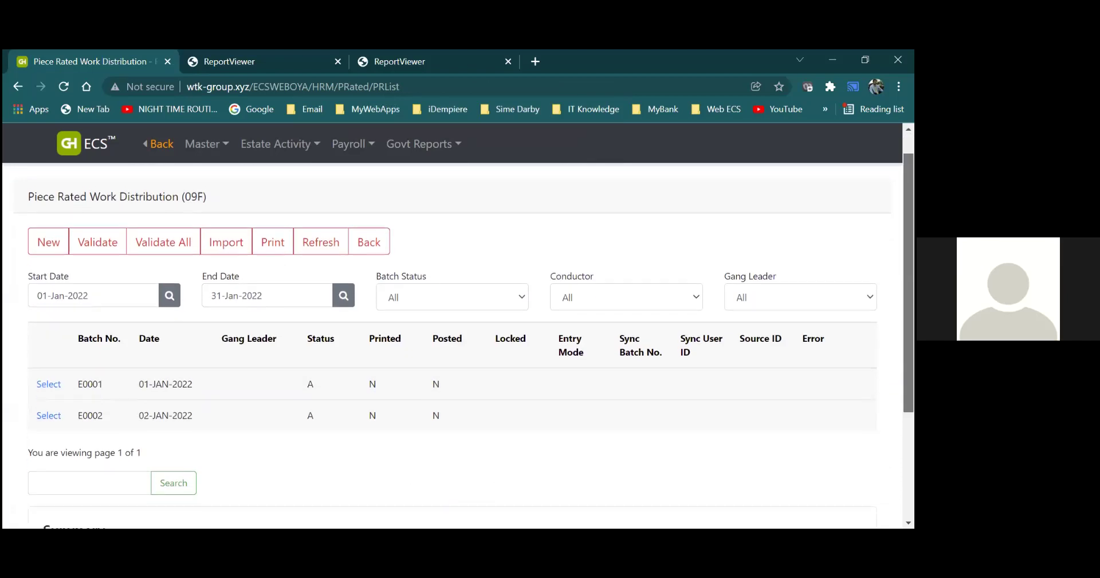
{"action": "scroll", "coordinate": [459, 333], "scroll_direction": "up", "scroll_amount": 2}
{"action": "scroll", "coordinate": [458, 344], "scroll_direction": "down", "scroll_amount": 5}
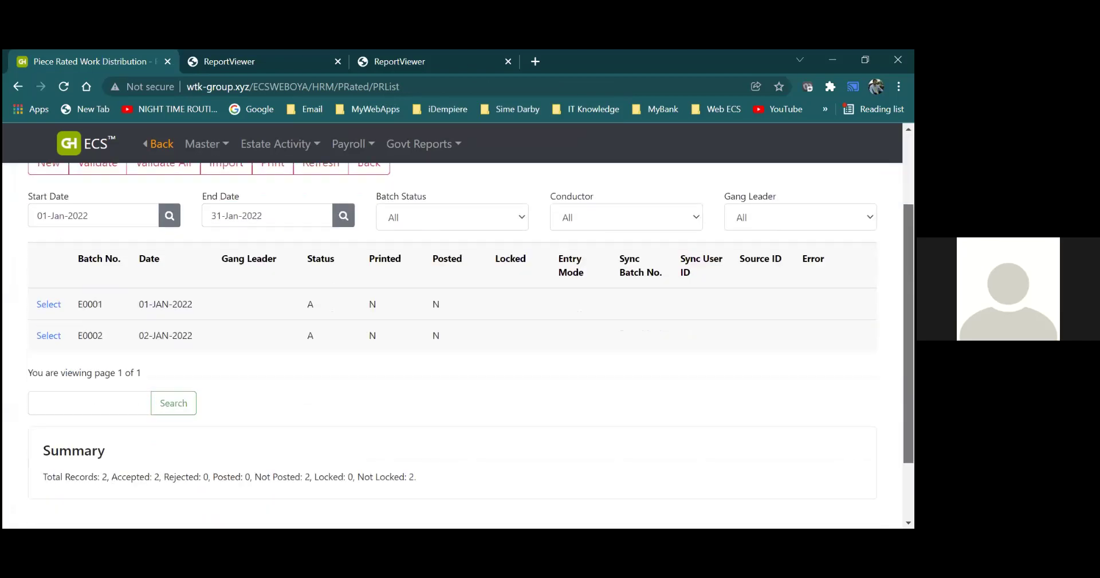
{"action": "scroll", "coordinate": [458, 343], "scroll_direction": "up", "scroll_amount": 5}
{"action": "scroll", "coordinate": [458, 343], "scroll_direction": "down", "scroll_amount": 2}
{"action": "scroll", "coordinate": [458, 343], "scroll_direction": "down", "scroll_amount": 1}
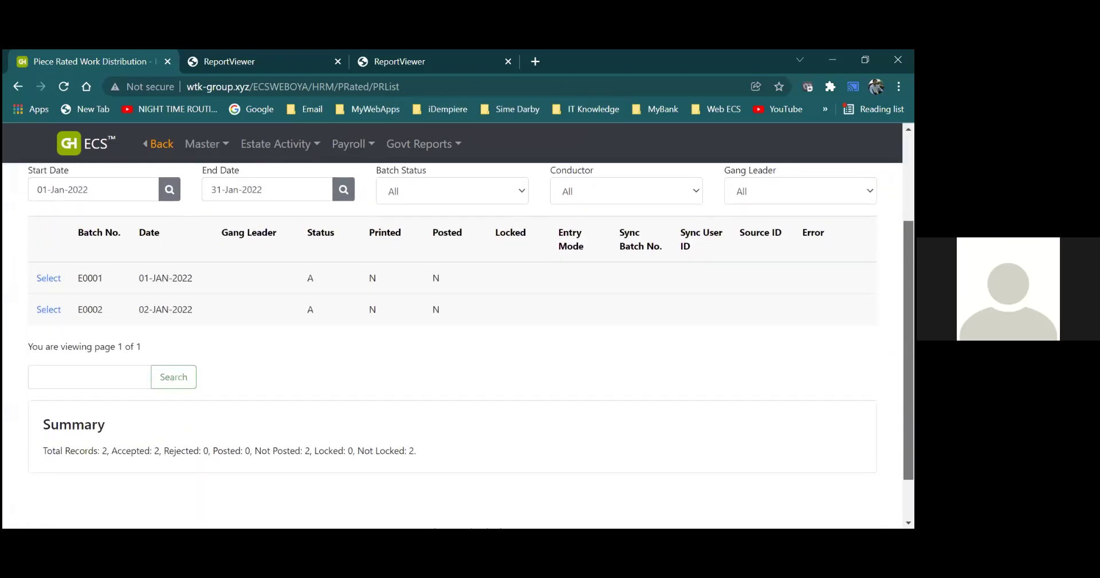
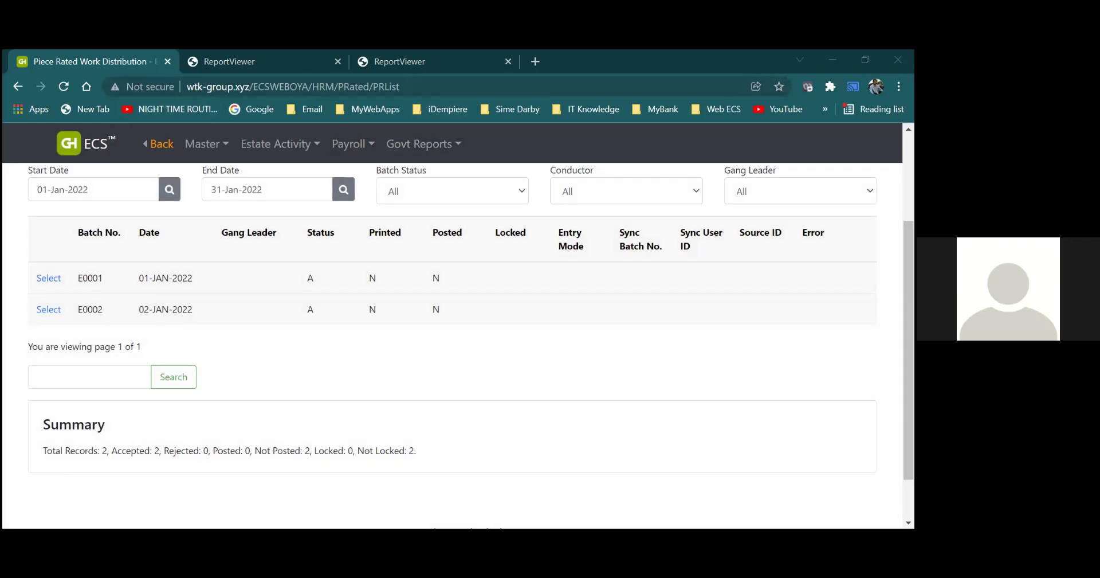
Scroll the Piece Rated Work Distribution list and bring up the first Chrome tab's context menu
{"action": "scroll", "coordinate": [452, 307], "scroll_direction": "up", "scroll_amount": 3}
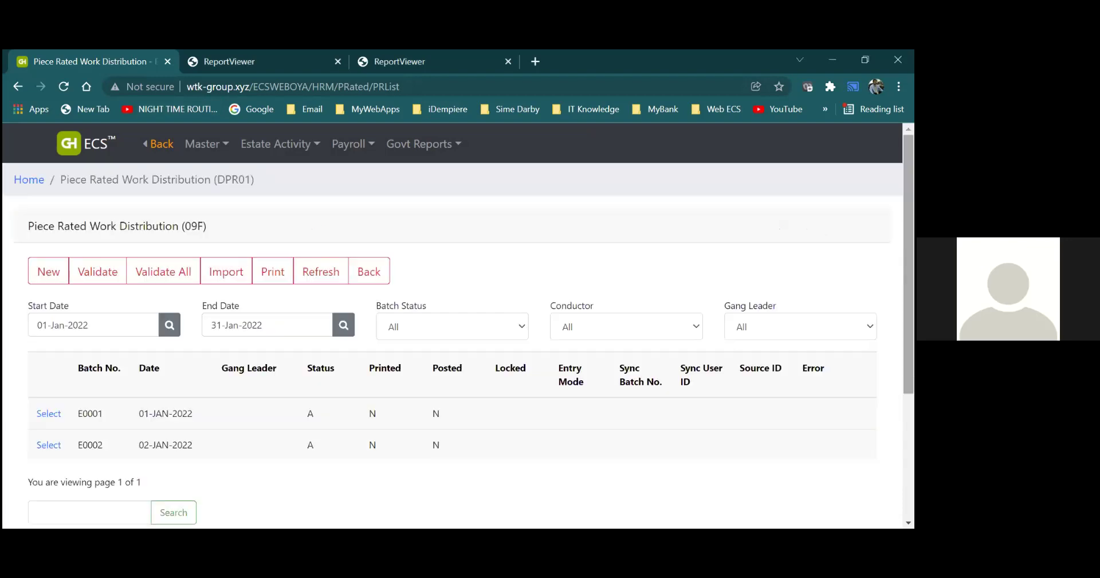
{"action": "scroll", "coordinate": [438, 443], "scroll_direction": "down", "scroll_amount": 2}
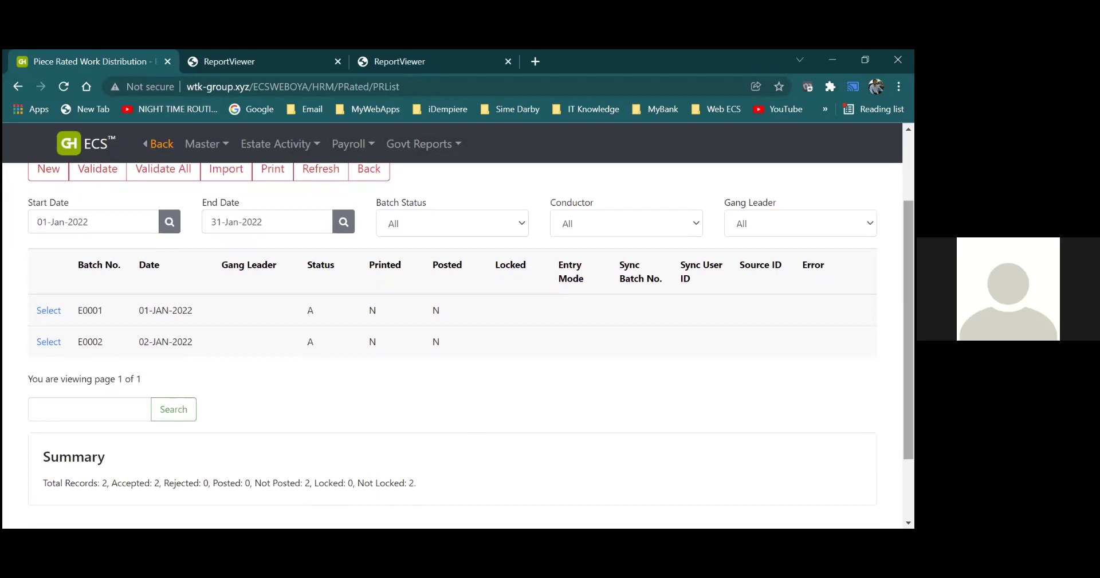
{"action": "scroll", "coordinate": [452, 343], "scroll_direction": "up", "scroll_amount": 2}
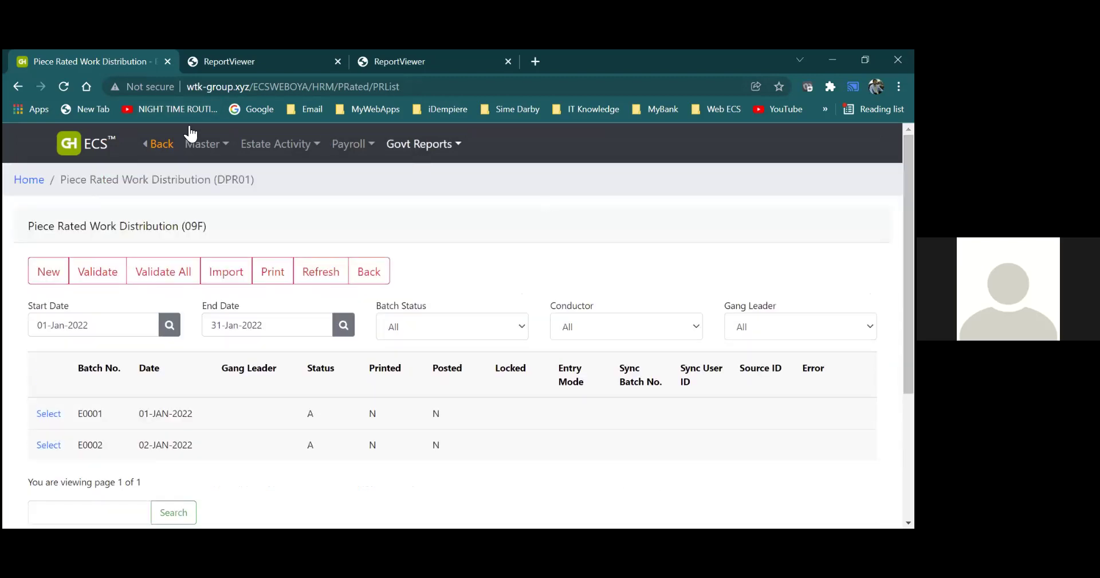
{"action": "right_click", "coordinate": [116, 56]}
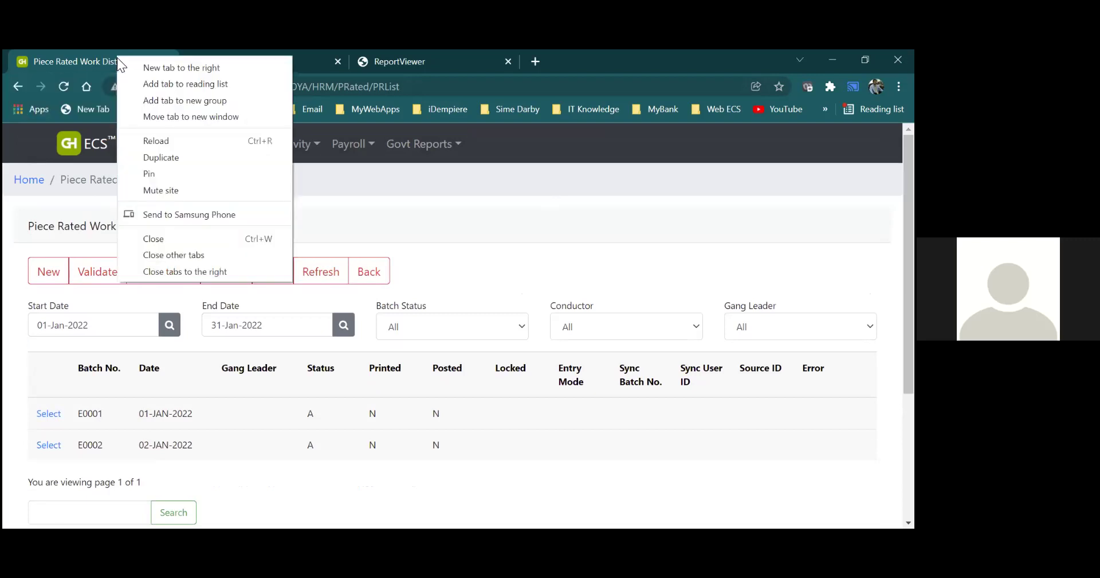
{"action": "left_click", "coordinate": [94, 61]}
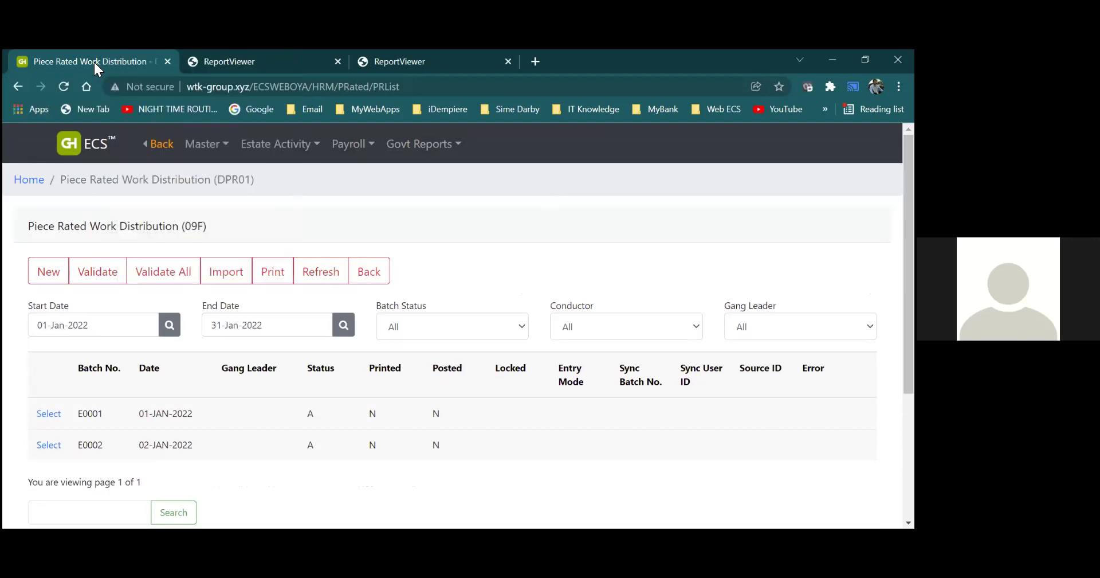
{"action": "right_click", "coordinate": [94, 60]}
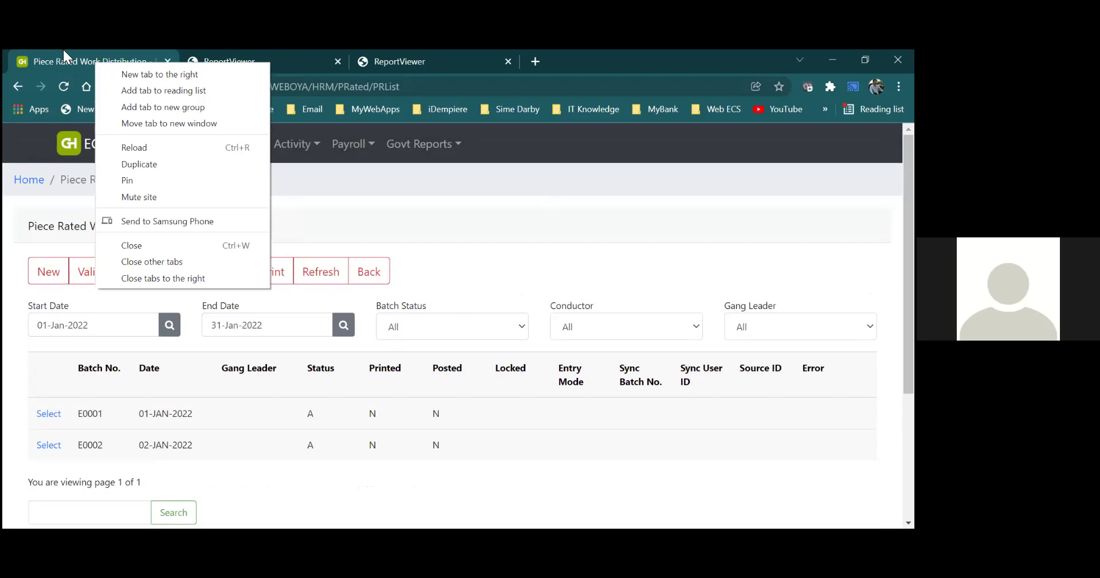
Duplicate the Piece Rated Work Distribution tab and take the copy back to the main dashboard
{"action": "left_click", "coordinate": [142, 163]}
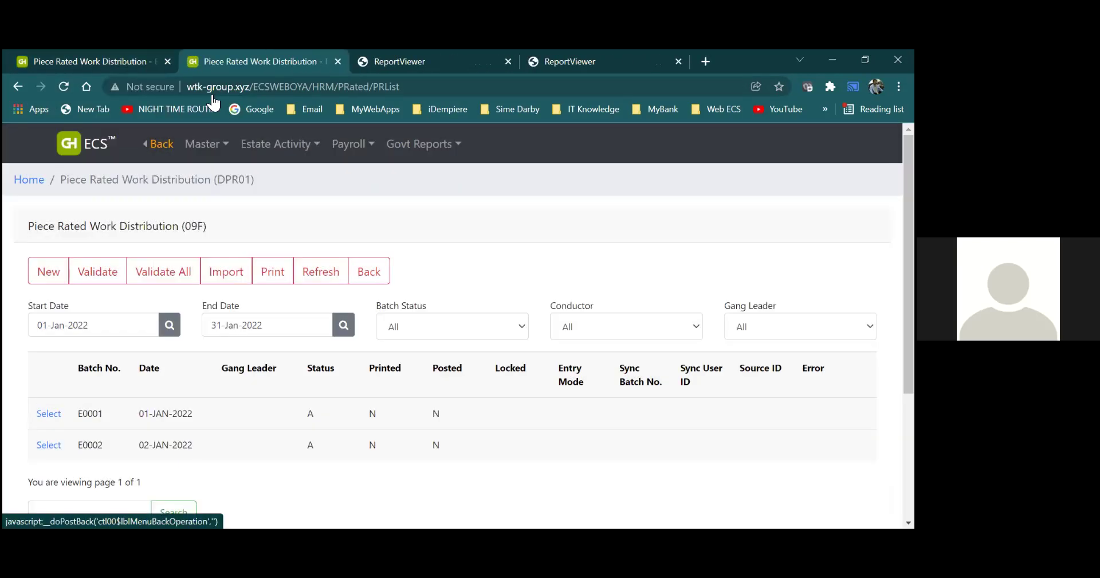
{"action": "mouse_move", "coordinate": [329, 140]}
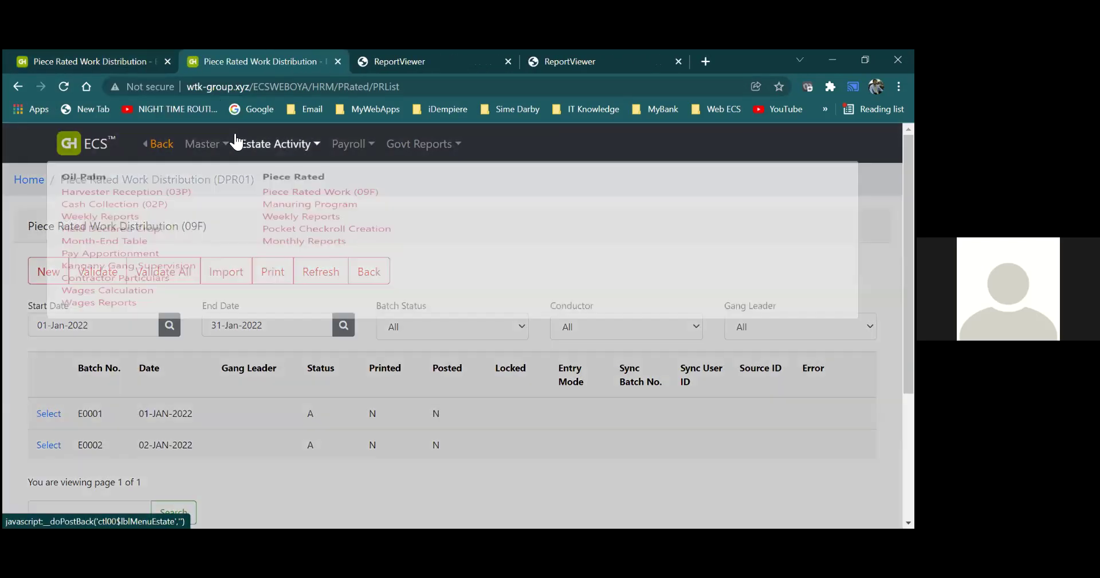
{"action": "left_click", "coordinate": [165, 143]}
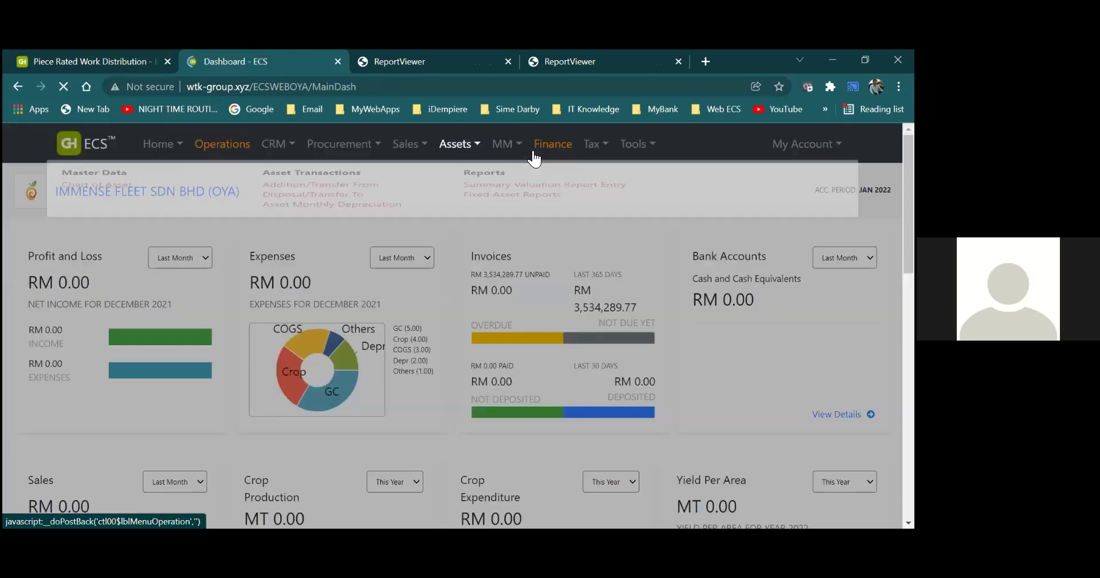
Unlock all data tables via Tools > Unlock Tables (ADT06) and acknowledge the Done alert
{"action": "mouse_move", "coordinate": [655, 148]}
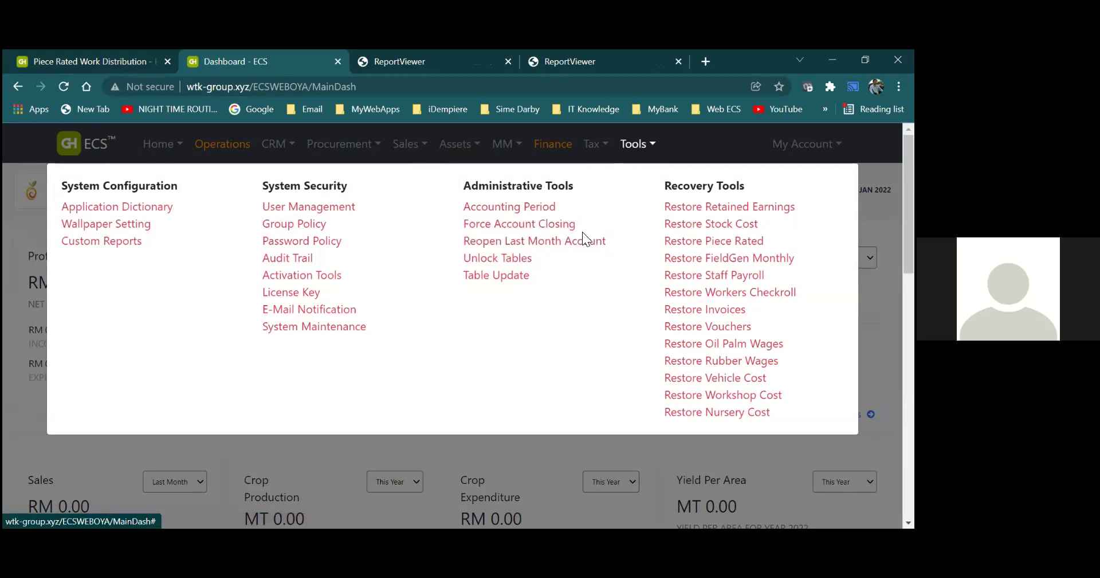
{"action": "left_click", "coordinate": [513, 267]}
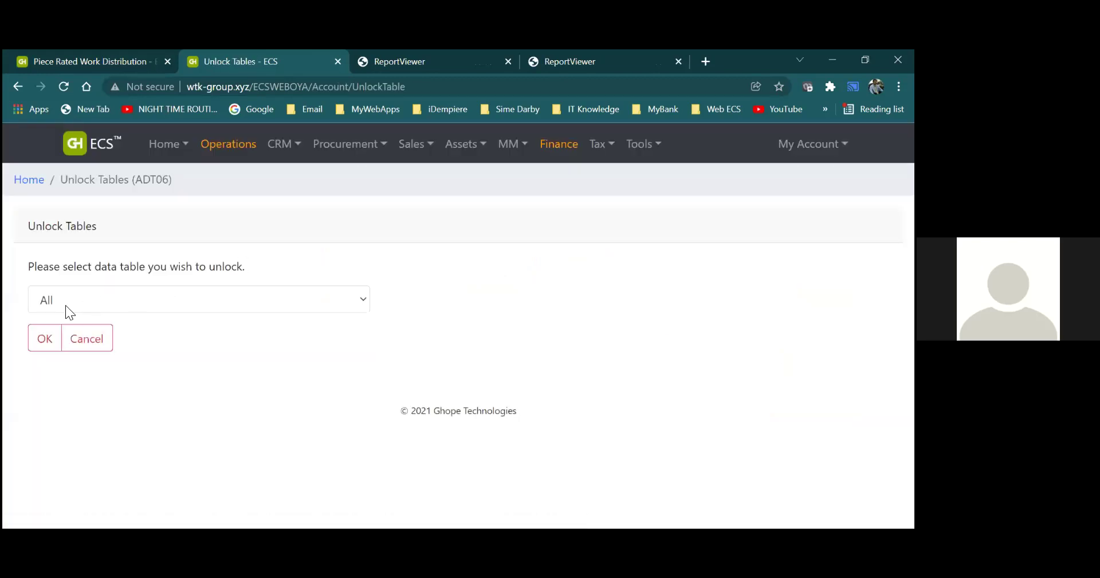
{"action": "left_click", "coordinate": [44, 344]}
{"action": "left_click", "coordinate": [525, 166]}
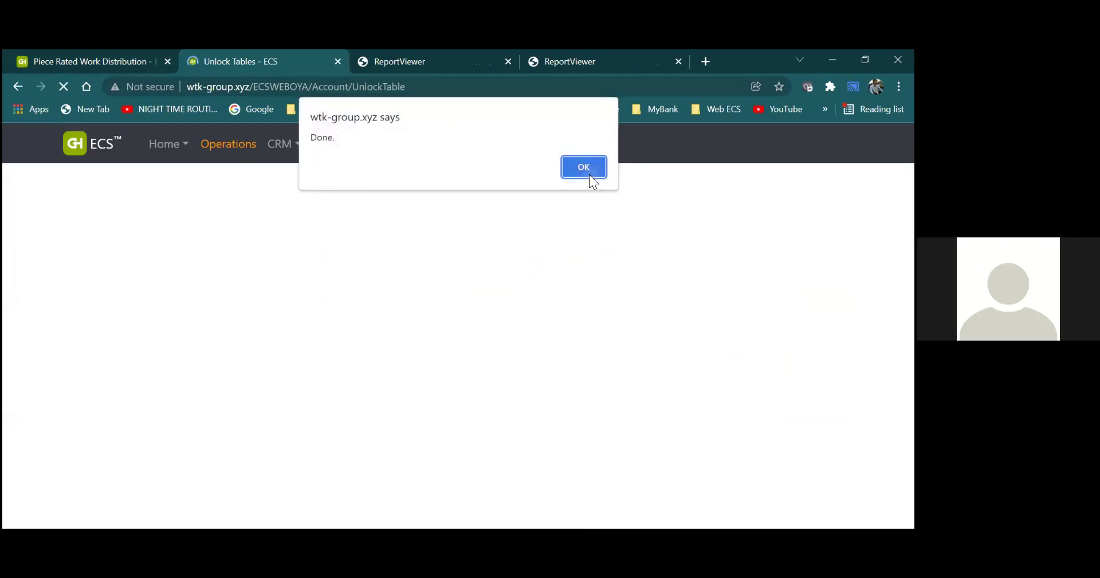
{"action": "left_click", "coordinate": [590, 178]}
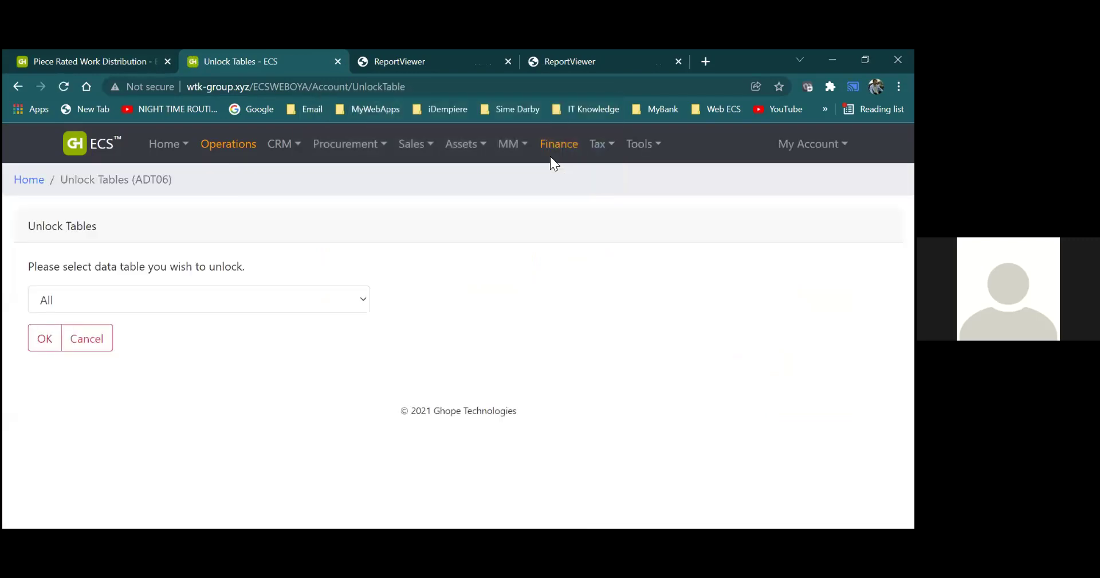
Back in the first tab, open Estate Activity > Piece Rated > Weekly Reports for month 202201
{"action": "left_click", "coordinate": [125, 57]}
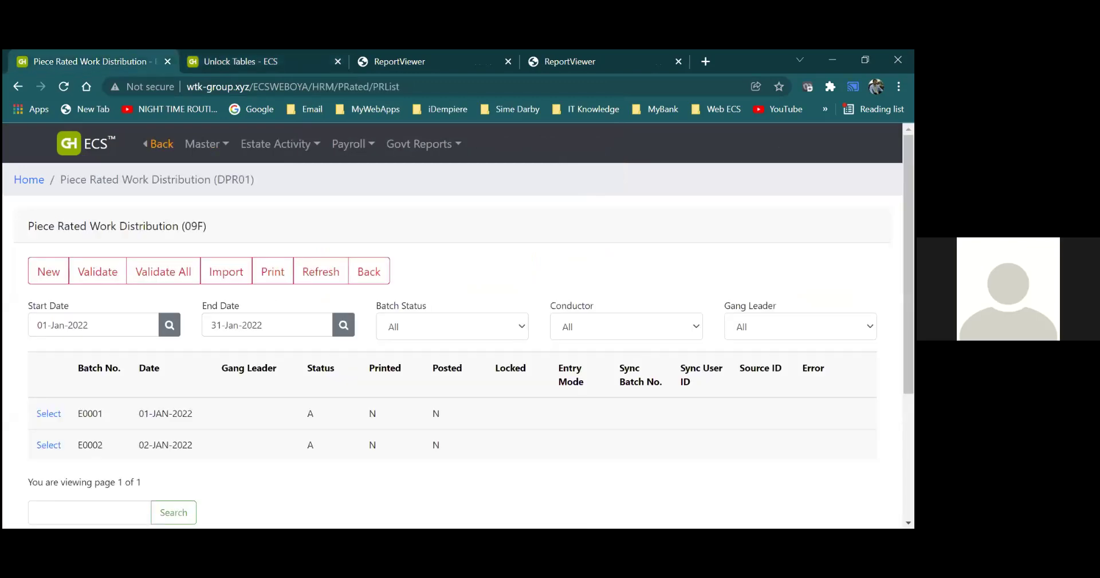
{"action": "left_click", "coordinate": [445, 145]}
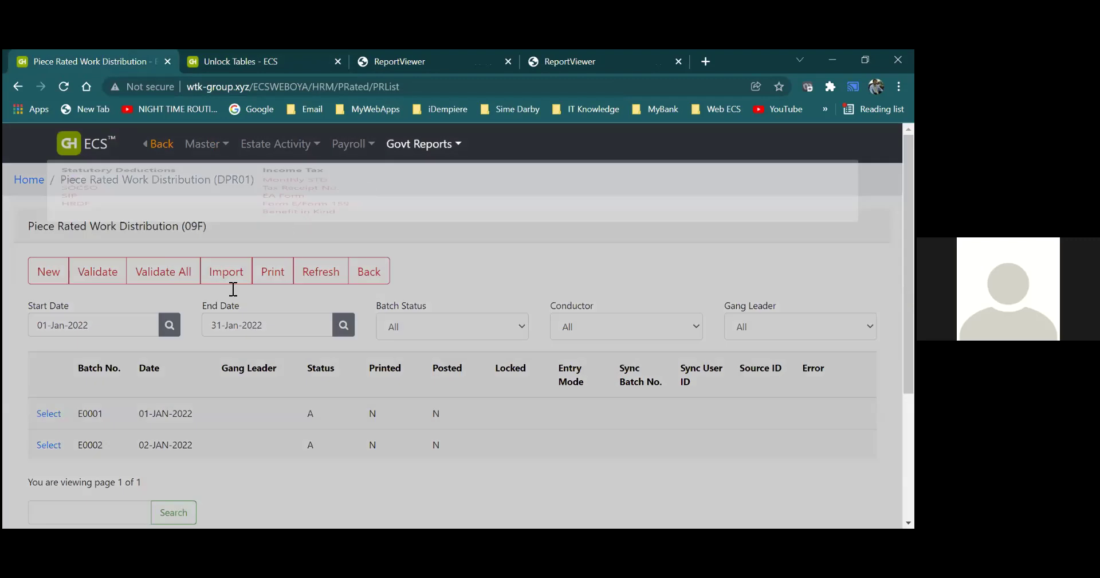
{"action": "left_click", "coordinate": [216, 437]}
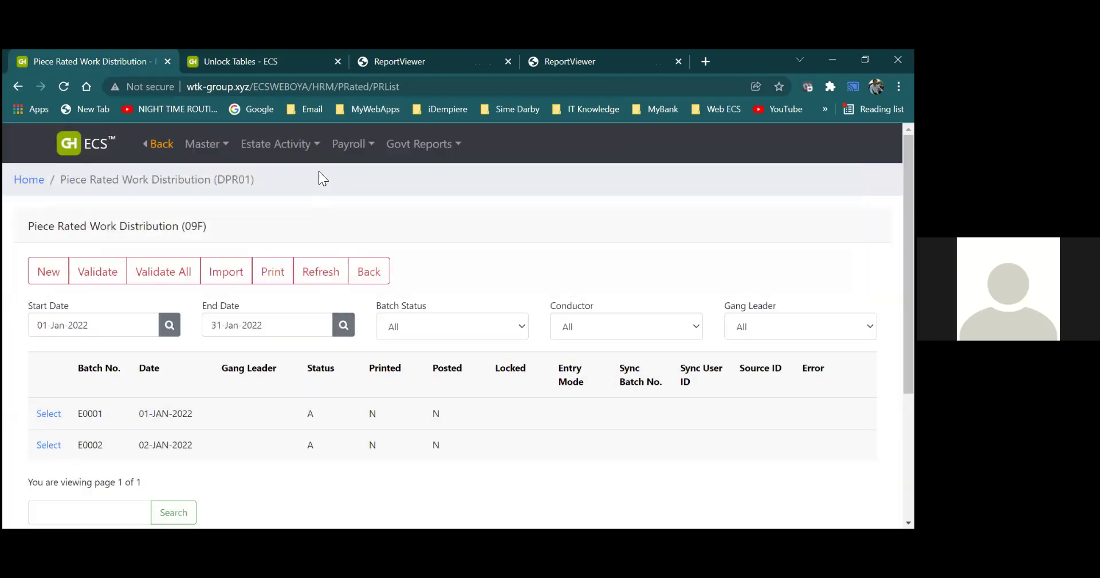
{"action": "left_click", "coordinate": [299, 145]}
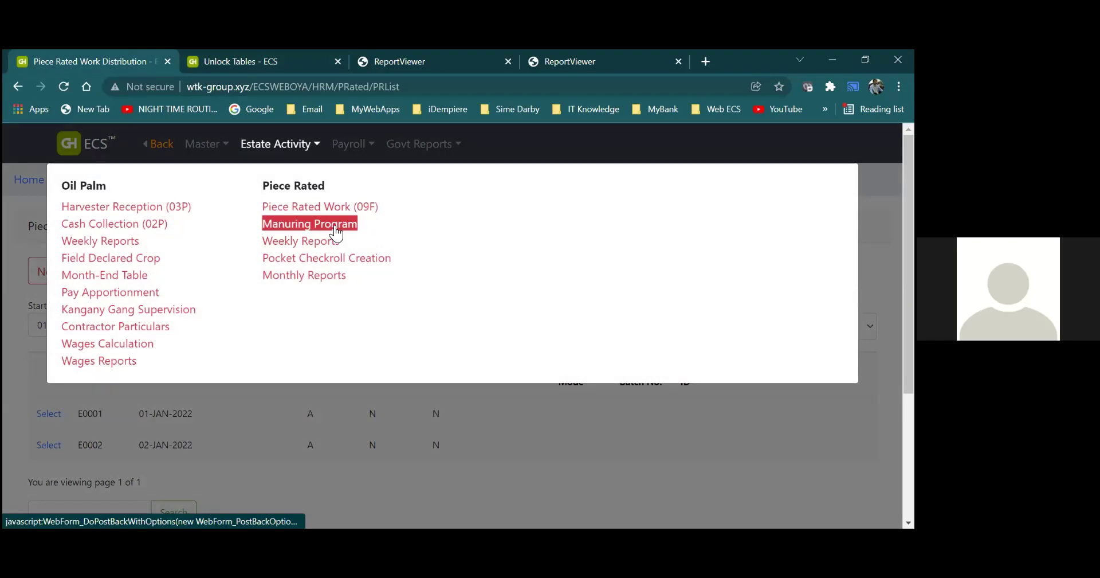
{"action": "left_click", "coordinate": [316, 240]}
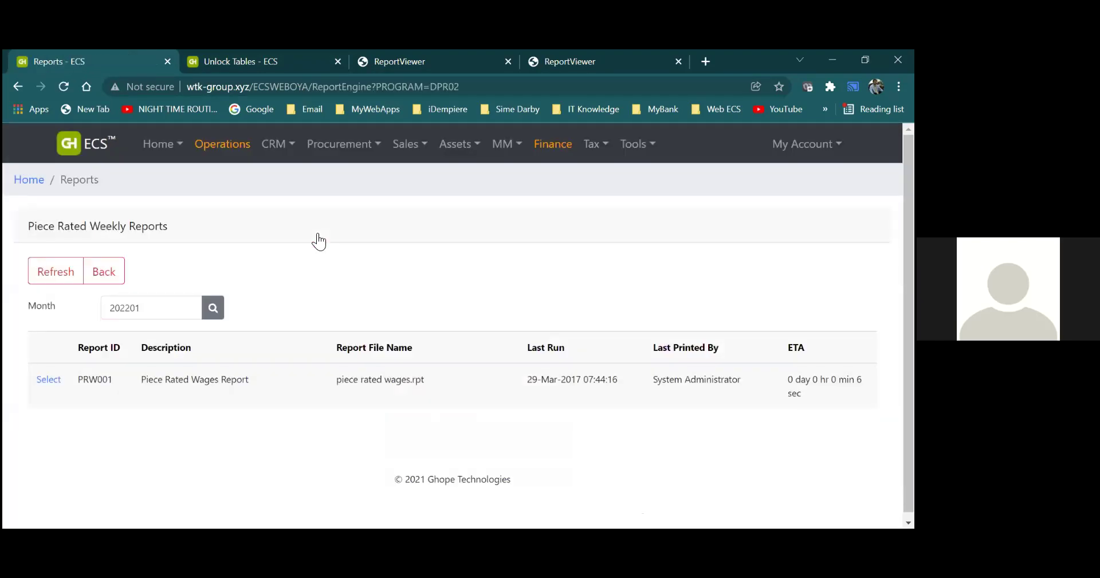
Print report PRW001 to a PDF preview and review jobs E0001 and E0002 totalling 492.30
{"action": "left_click", "coordinate": [46, 385]}
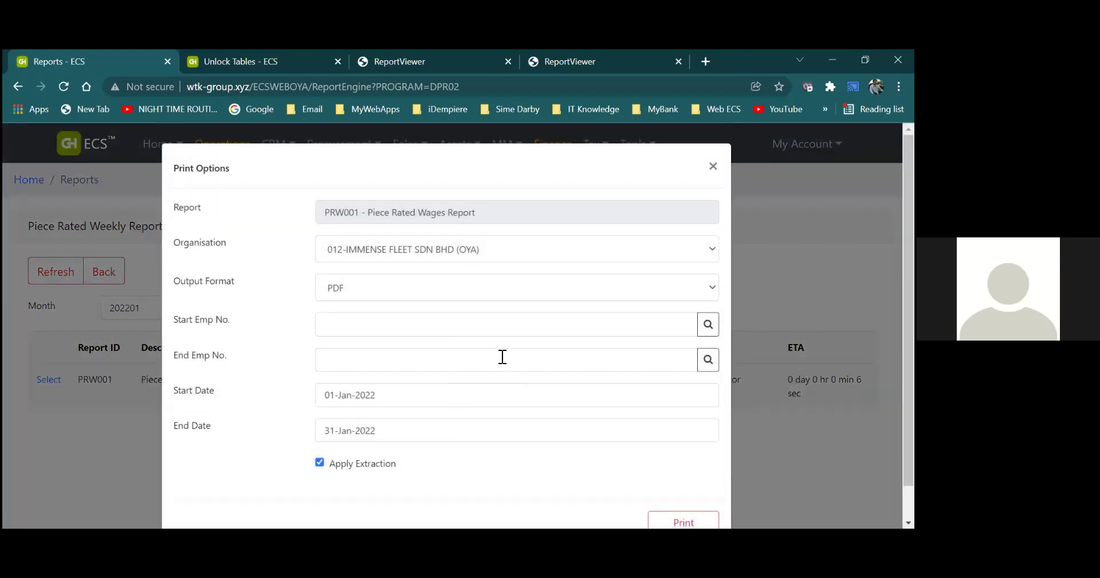
{"action": "left_click", "coordinate": [685, 512]}
{"action": "left_click", "coordinate": [592, 368]}
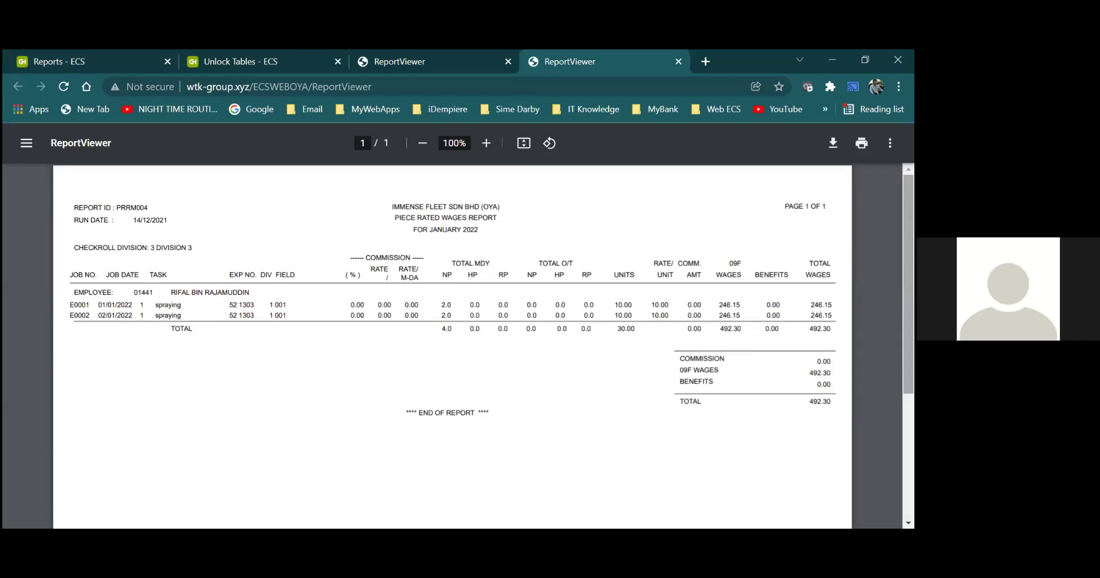
{"action": "scroll", "coordinate": [485, 343], "scroll_direction": "down", "scroll_amount": 4}
{"action": "scroll", "coordinate": [484, 344], "scroll_direction": "up", "scroll_amount": 2}
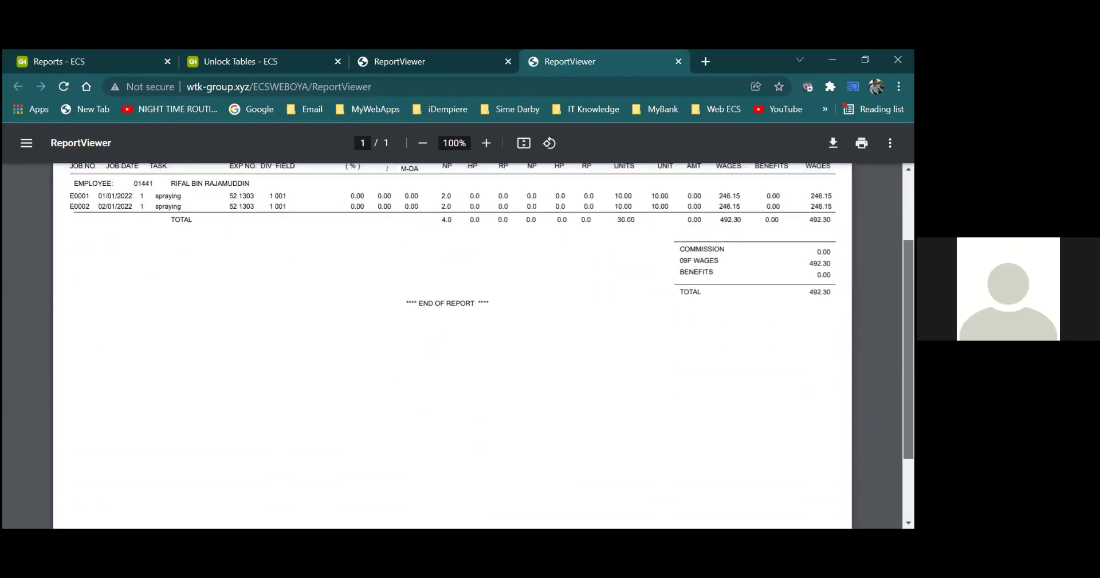
{"action": "scroll", "coordinate": [484, 344], "scroll_direction": "up", "scroll_amount": 1}
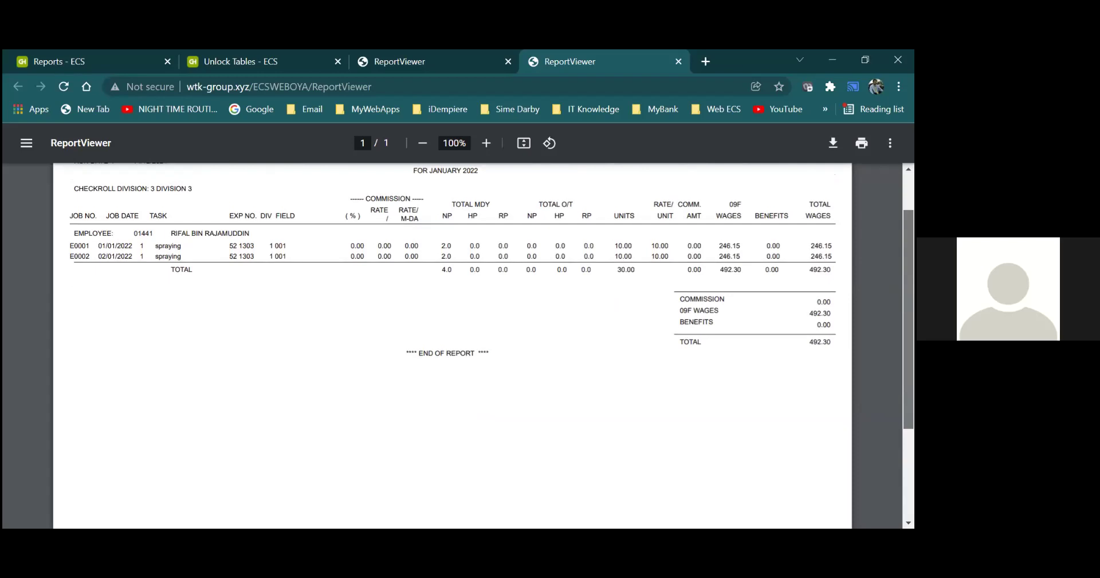
{"action": "scroll", "coordinate": [453, 344], "scroll_direction": "up", "scroll_amount": 1}
{"action": "scroll", "coordinate": [453, 344], "scroll_direction": "up", "scroll_amount": 1}
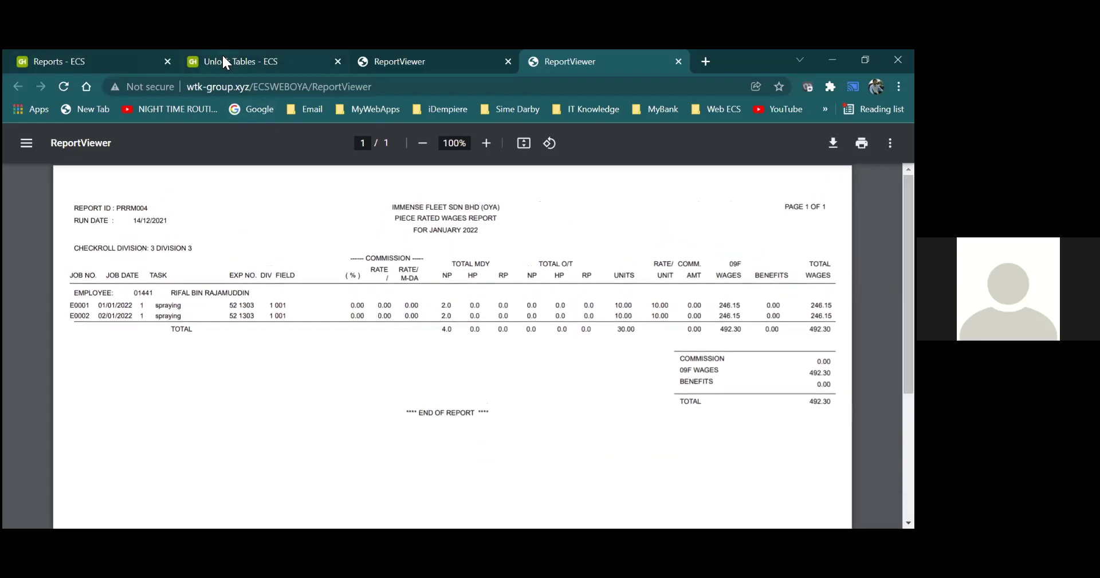
Close Print Options and reopen the Piece Rated Work Distribution list filtered to All statuses
{"action": "left_click", "coordinate": [256, 62]}
{"action": "left_click", "coordinate": [144, 58]}
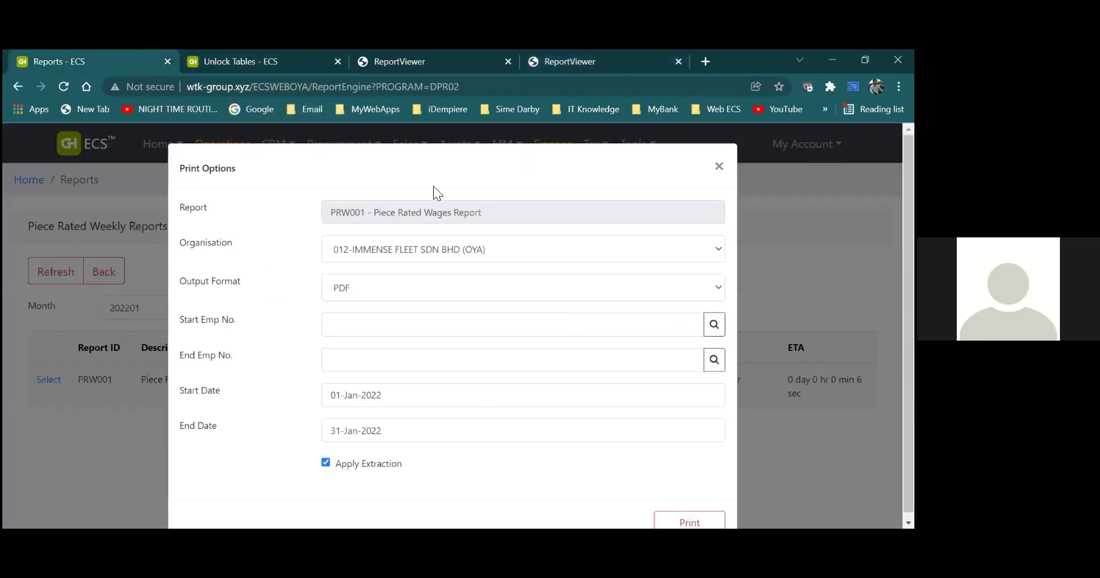
{"action": "left_click", "coordinate": [719, 166]}
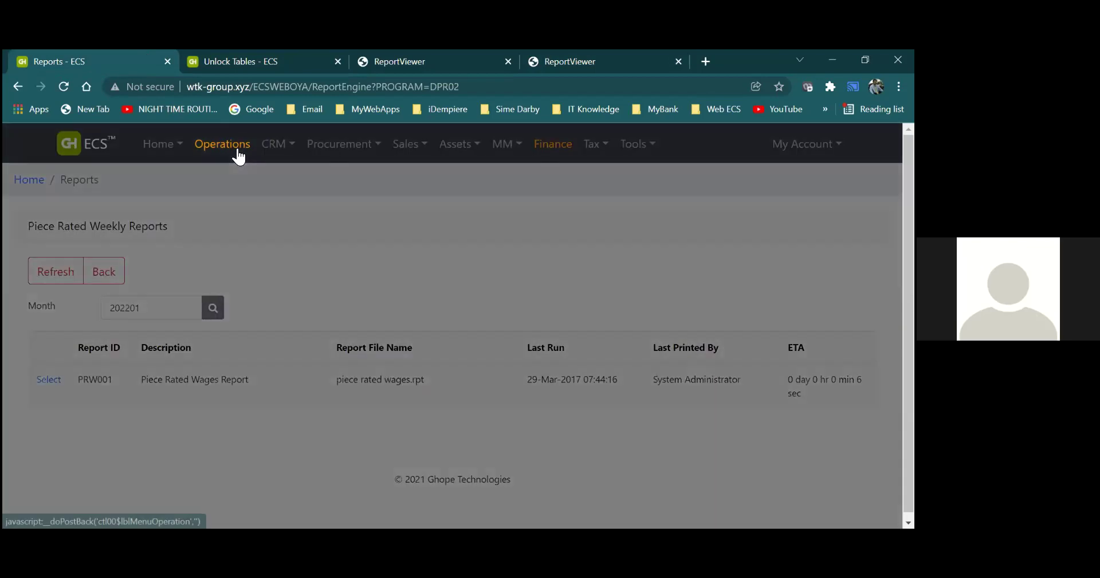
{"action": "left_click", "coordinate": [237, 149]}
{"action": "left_click", "coordinate": [271, 148]}
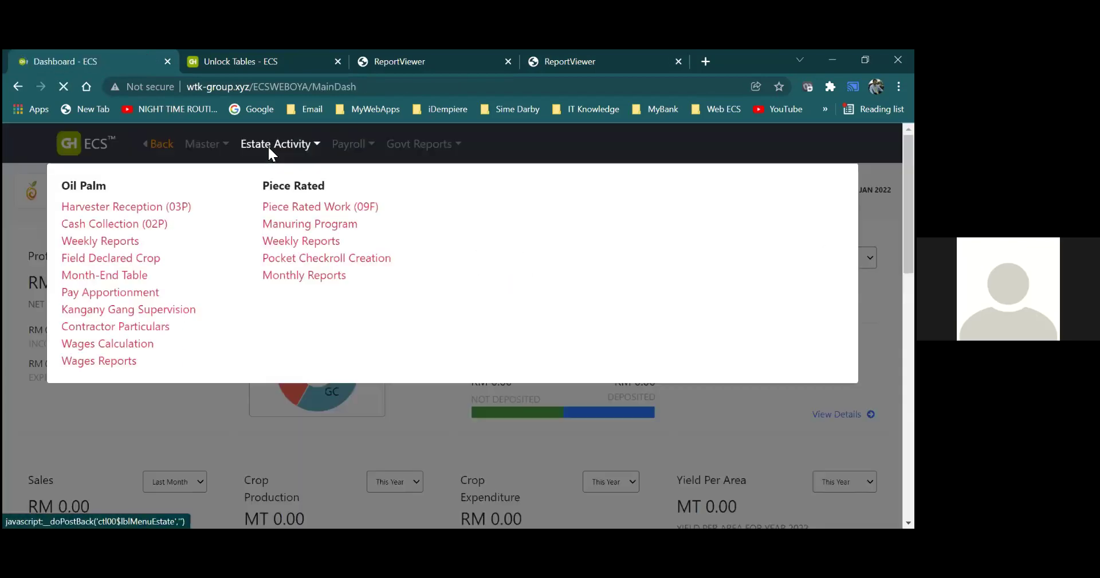
{"action": "left_click", "coordinate": [307, 206]}
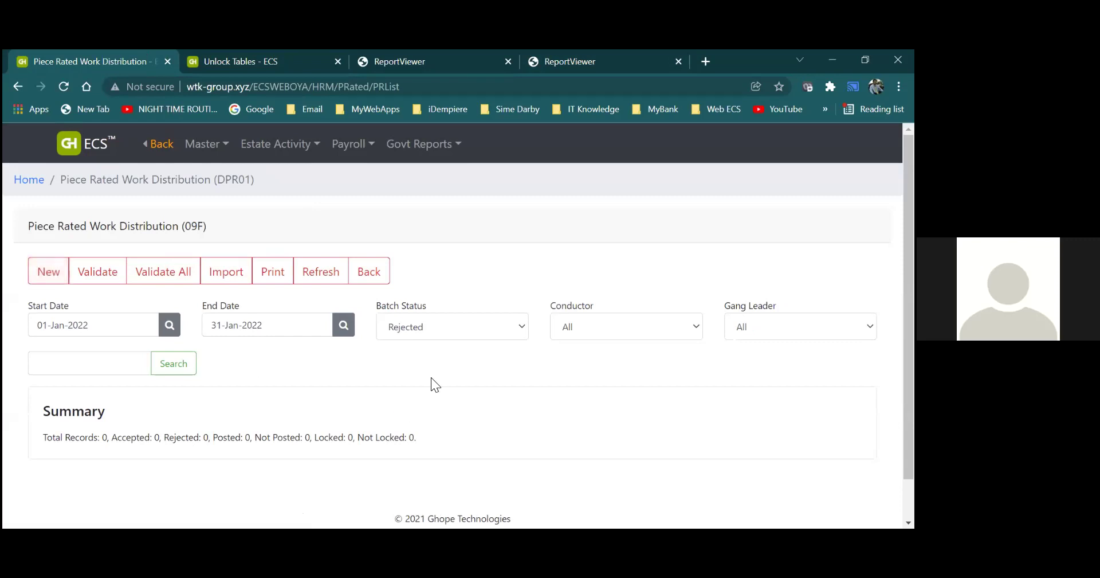
{"action": "left_click", "coordinate": [450, 336]}
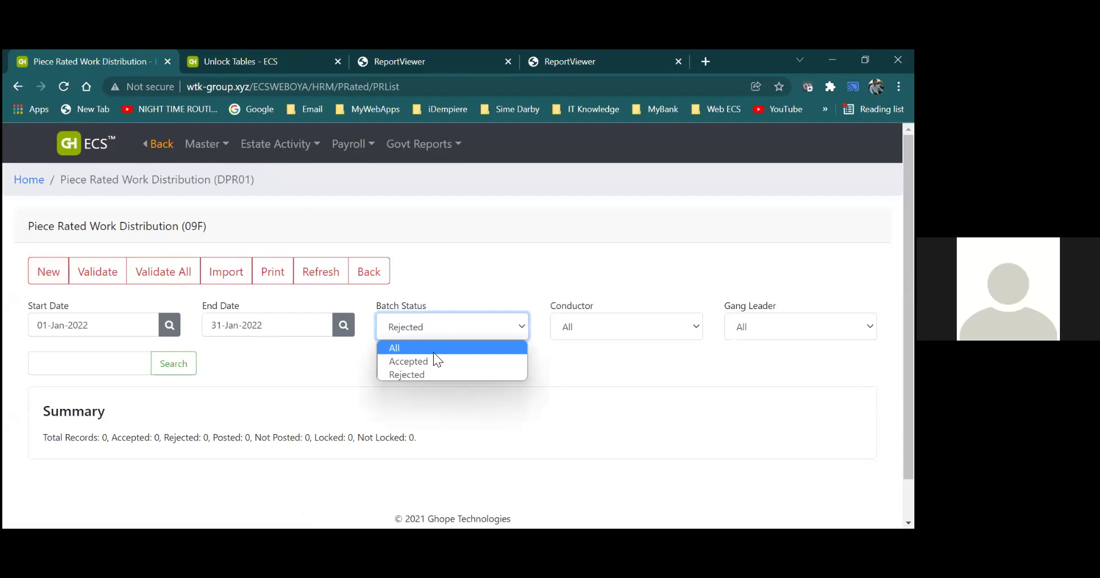
{"action": "left_click", "coordinate": [434, 349]}
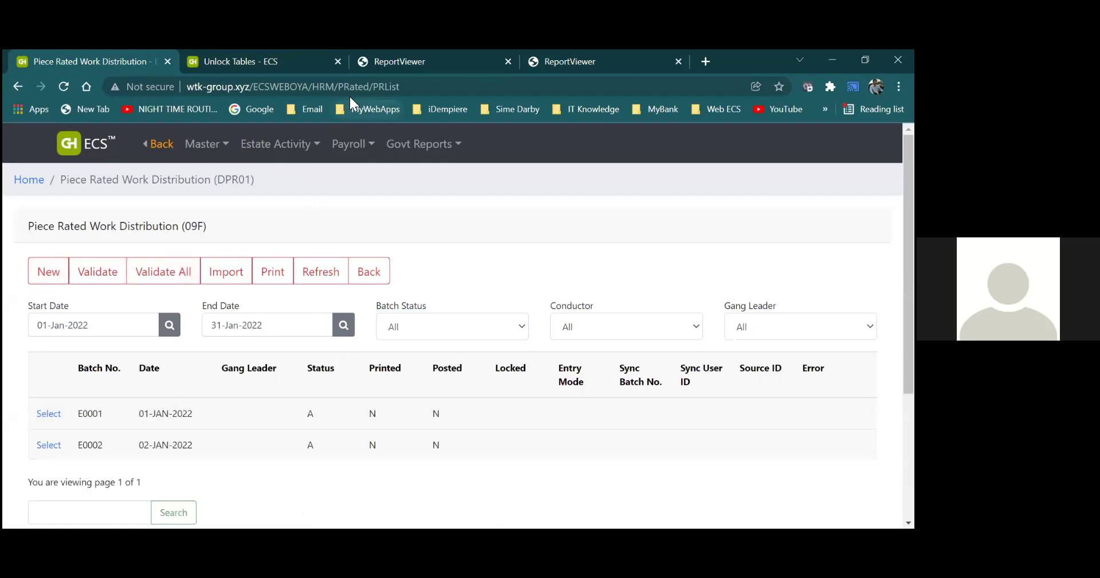
Close the Unlock Tables tab and return to the Piece Rated Work Distribution tab
{"action": "left_click", "coordinate": [298, 52]}
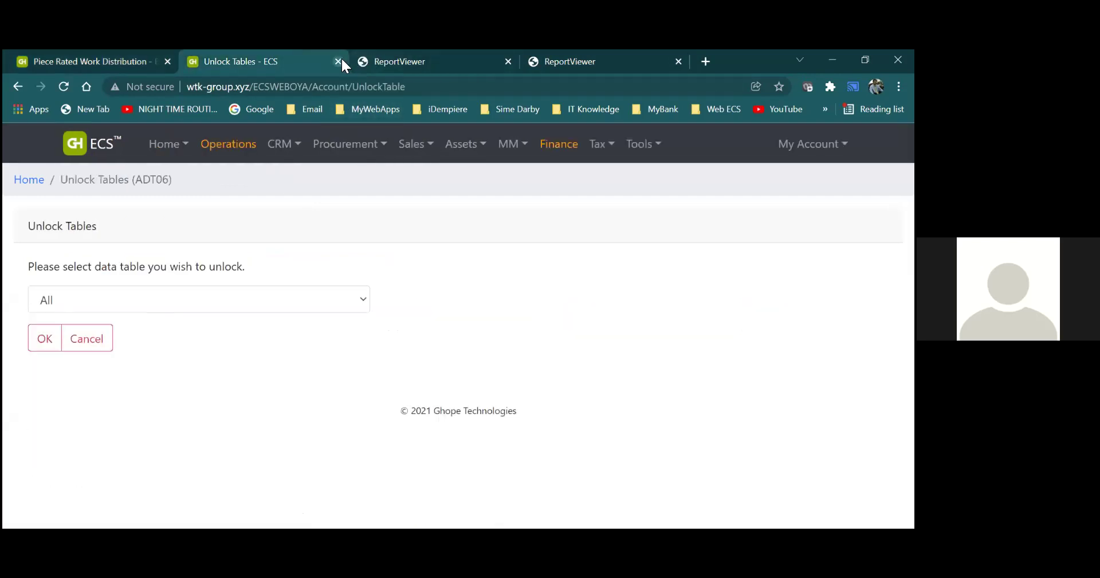
{"action": "left_click", "coordinate": [338, 61]}
{"action": "left_click", "coordinate": [133, 58]}
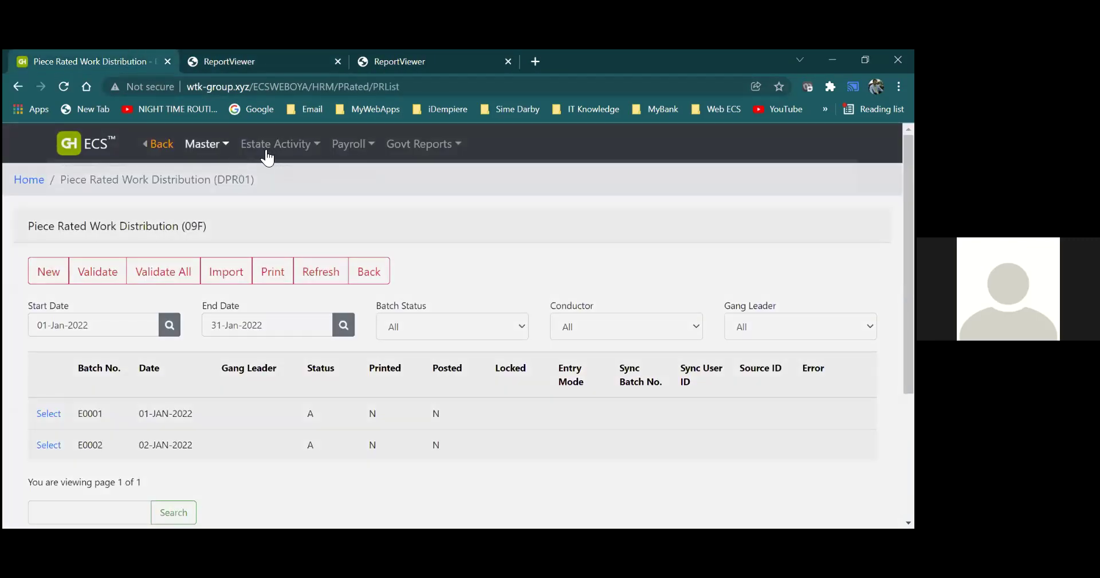
Create the January 2022 Pocket Checkroll Summary (04G), then view the Oil Palm Cash Collection report tab
{"action": "mouse_move", "coordinate": [269, 143]}
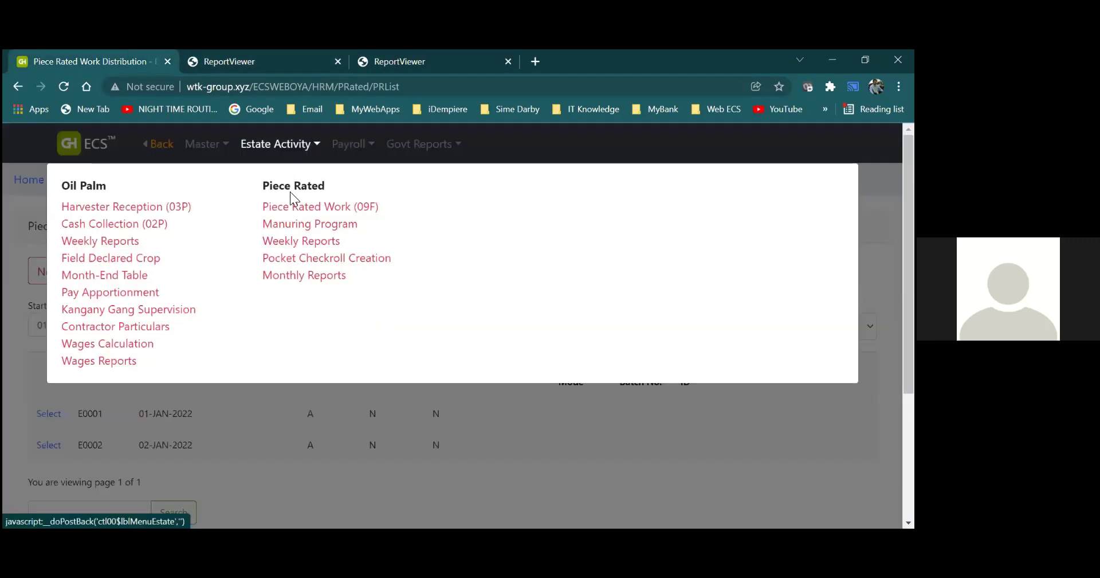
{"action": "left_click", "coordinate": [309, 266]}
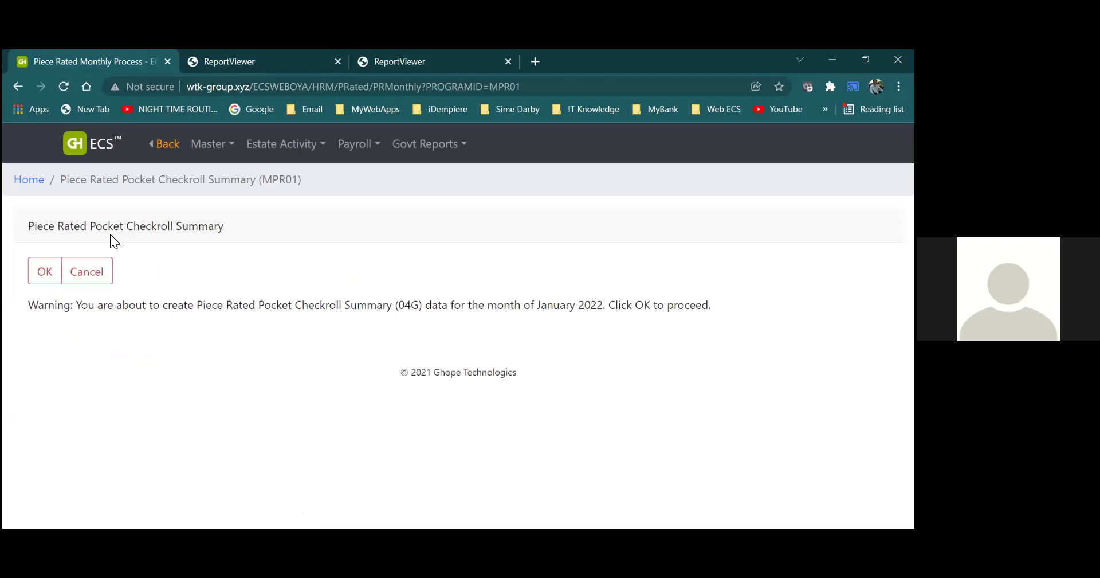
{"action": "left_click", "coordinate": [35, 274]}
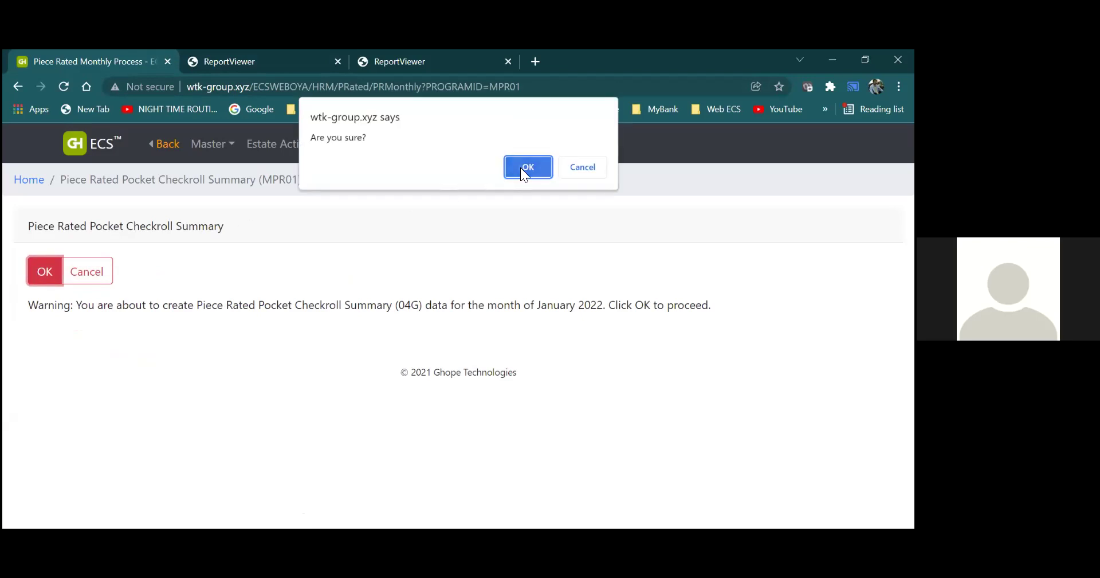
{"action": "left_click", "coordinate": [521, 167]}
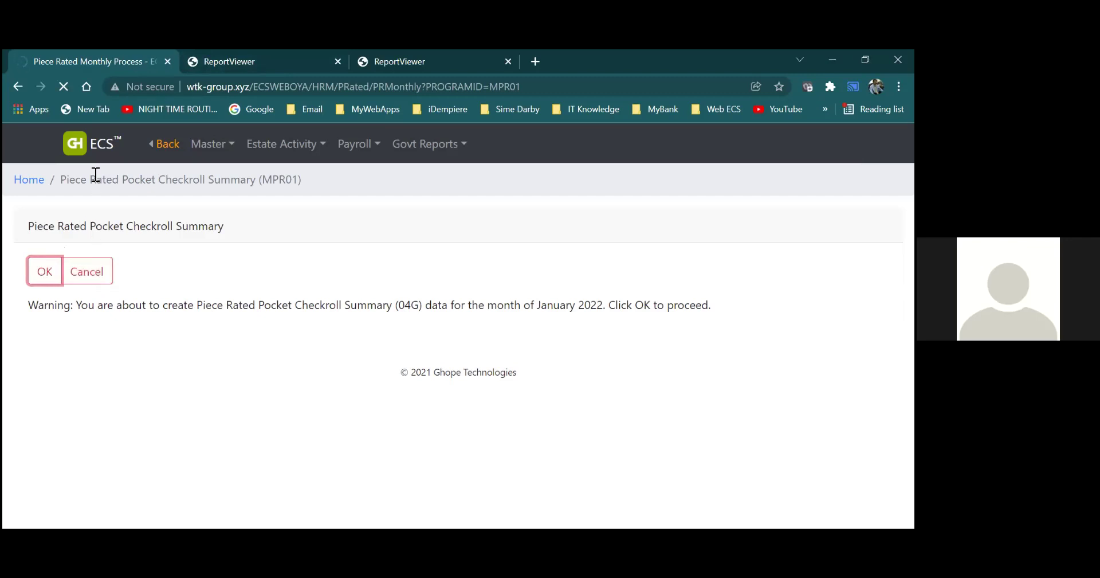
{"action": "left_click", "coordinate": [238, 54]}
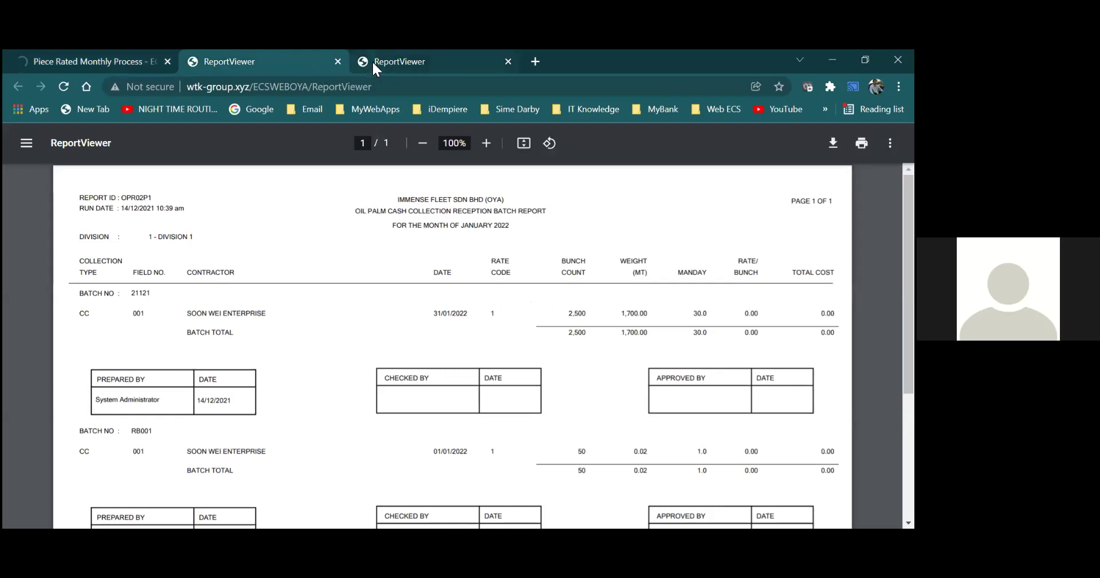
Close both ReportViewer tabs and select the URL path after the ECSWEBOYA site name
{"action": "left_click", "coordinate": [338, 61]}
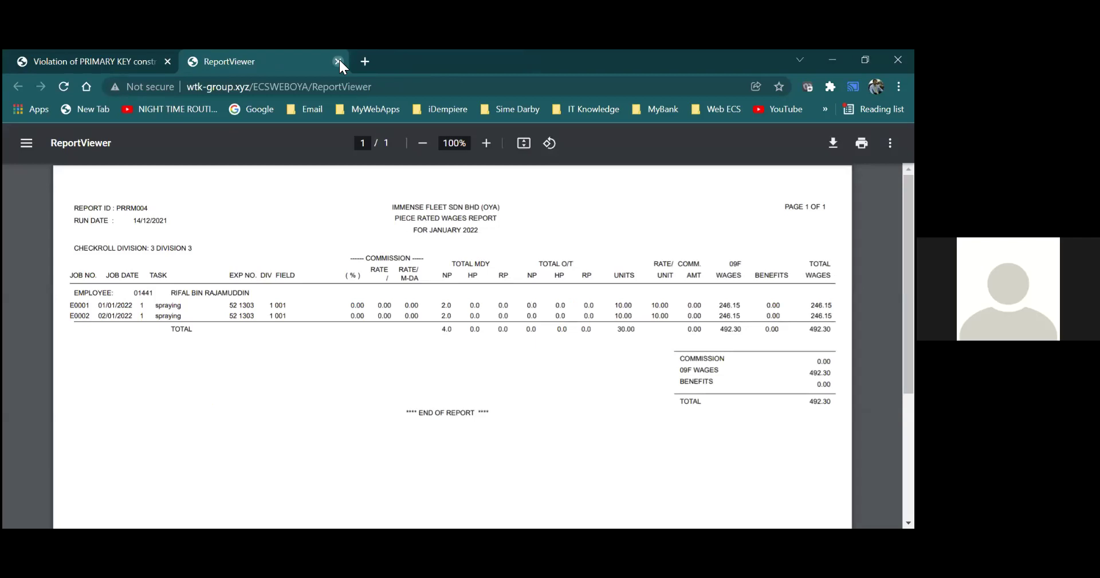
{"action": "left_click", "coordinate": [339, 61]}
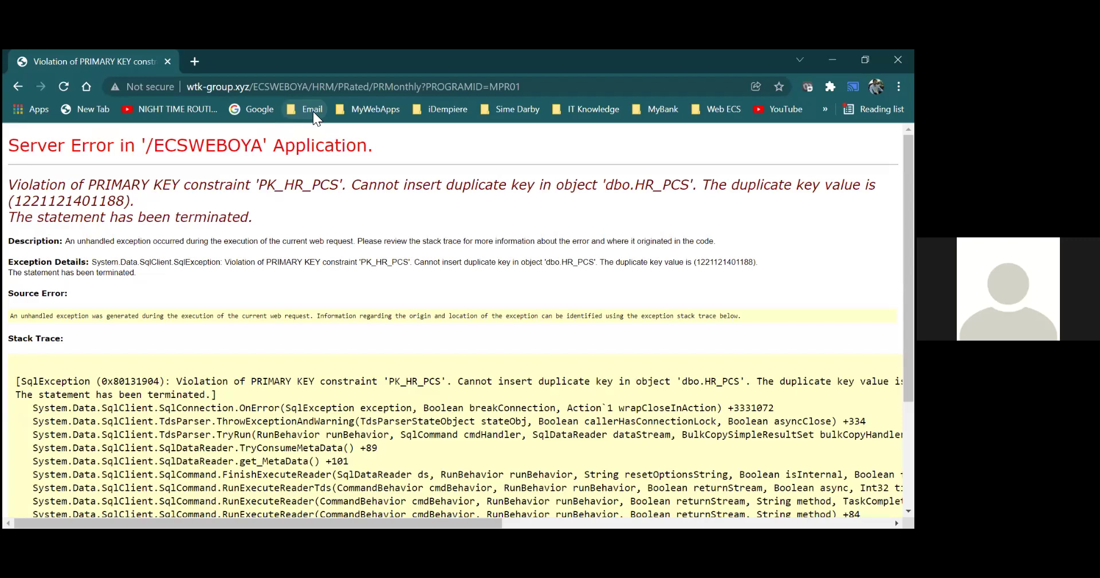
{"action": "left_click", "coordinate": [189, 87]}
{"action": "left_click_drag", "start_coordinate": [190, 87], "coordinate": [310, 86]}
{"action": "left_click_drag", "start_coordinate": [539, 89], "coordinate": [312, 66]}
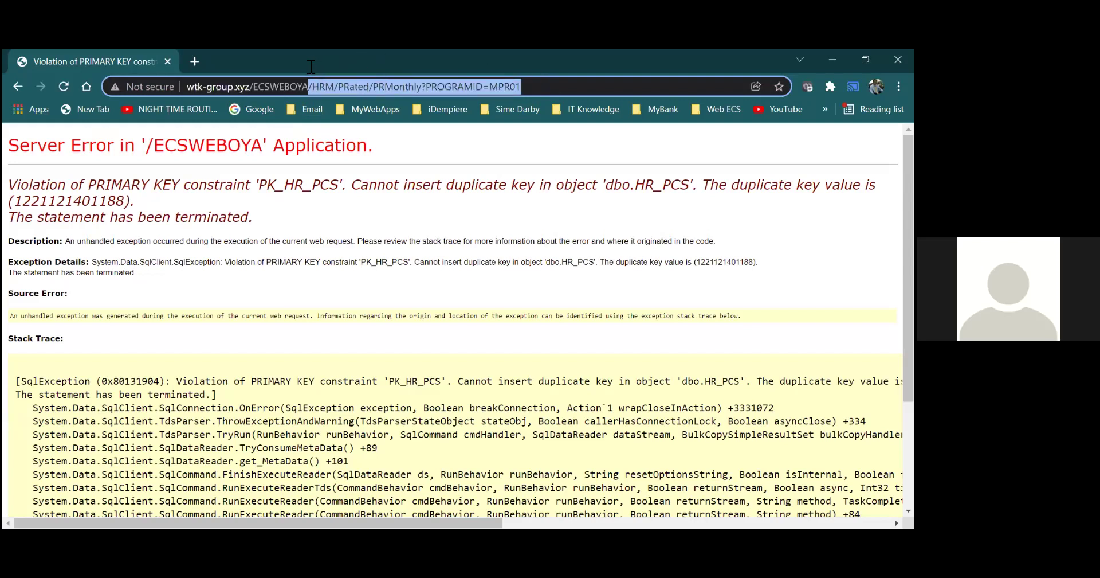
Strip the URL path to reach the ECS home, sign back in, and open Operations > Estate Activity
{"action": "key", "text": "BackSpace"}
{"action": "key", "text": "Return"}
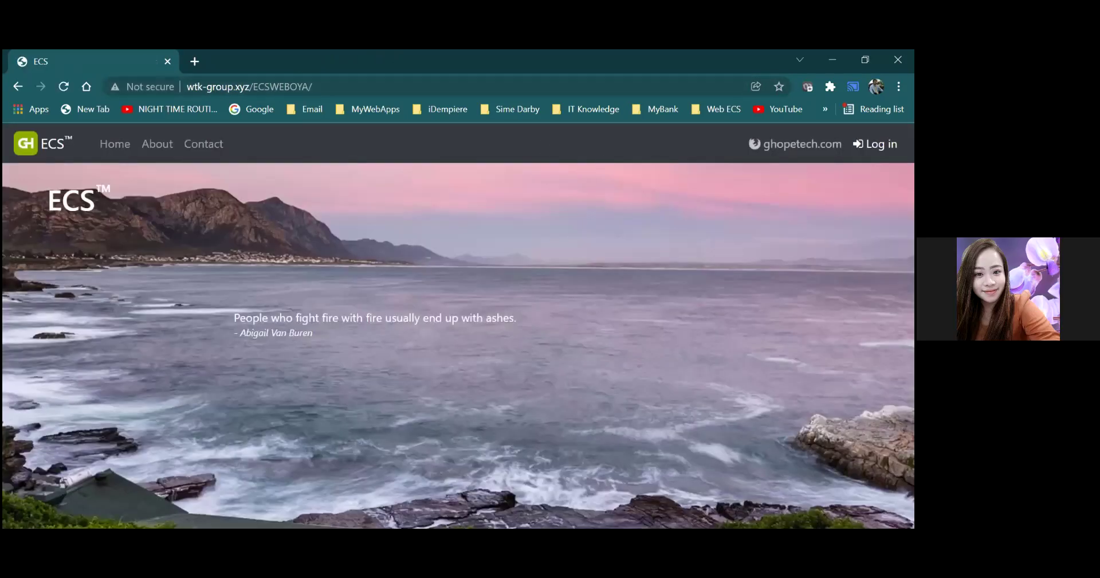
{"action": "left_click", "coordinate": [877, 144]}
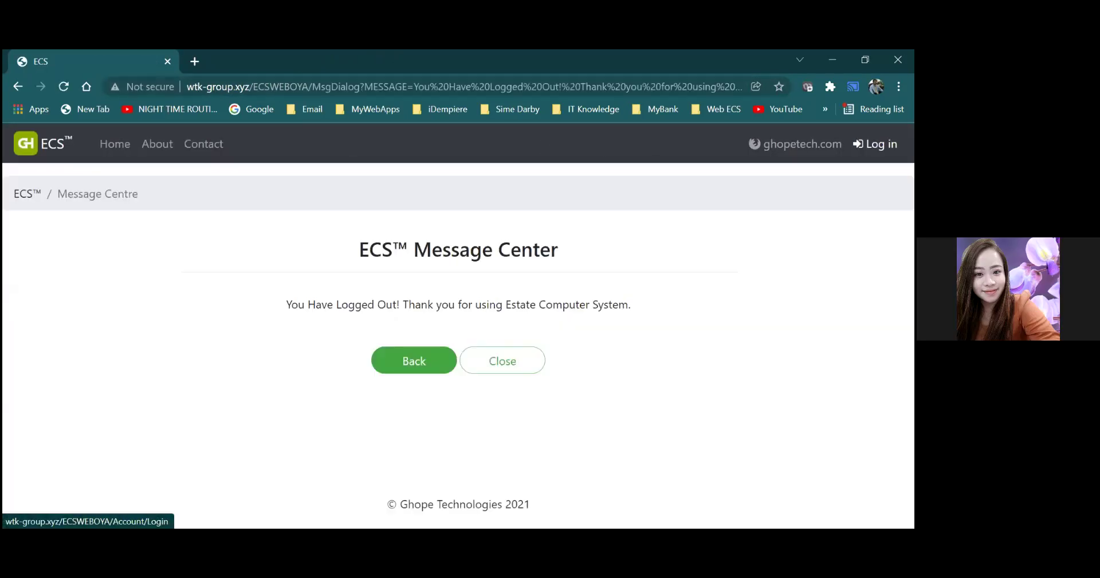
{"action": "left_click", "coordinate": [428, 364]}
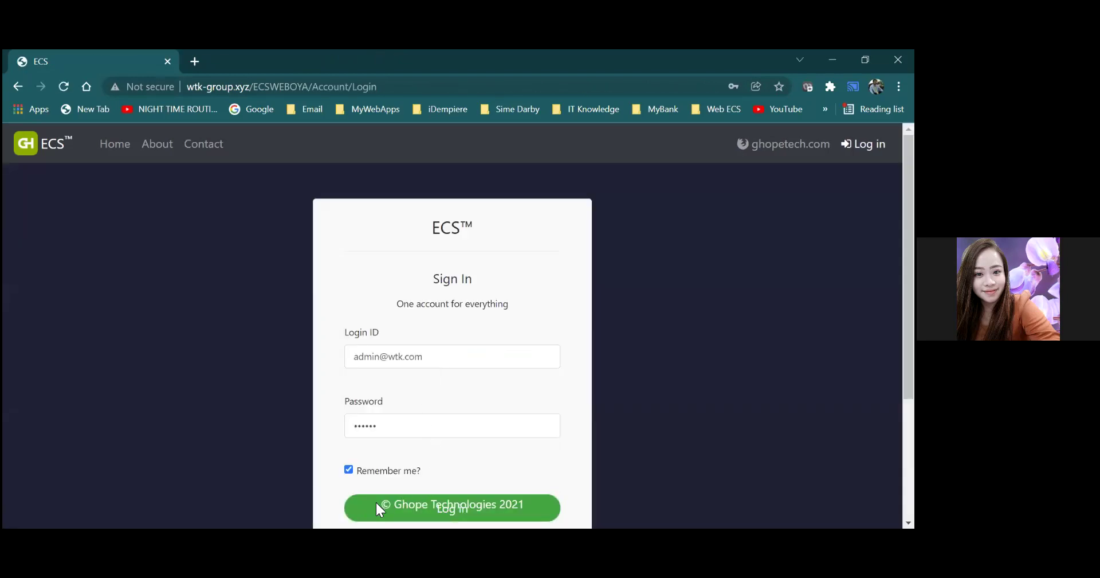
{"action": "scroll", "coordinate": [434, 417], "scroll_direction": "down", "scroll_amount": 2}
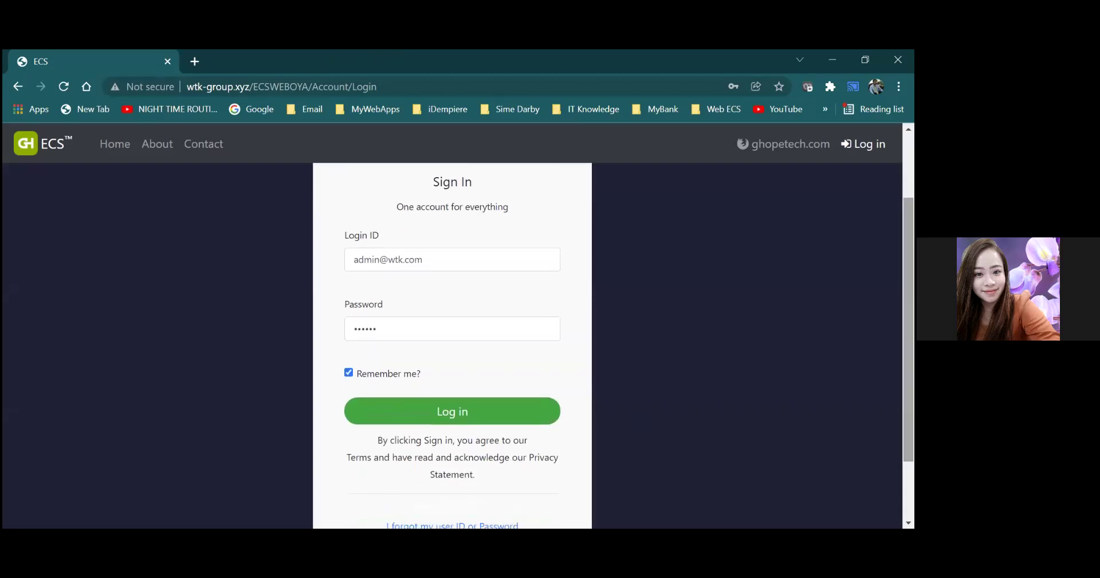
{"action": "left_click", "coordinate": [433, 416]}
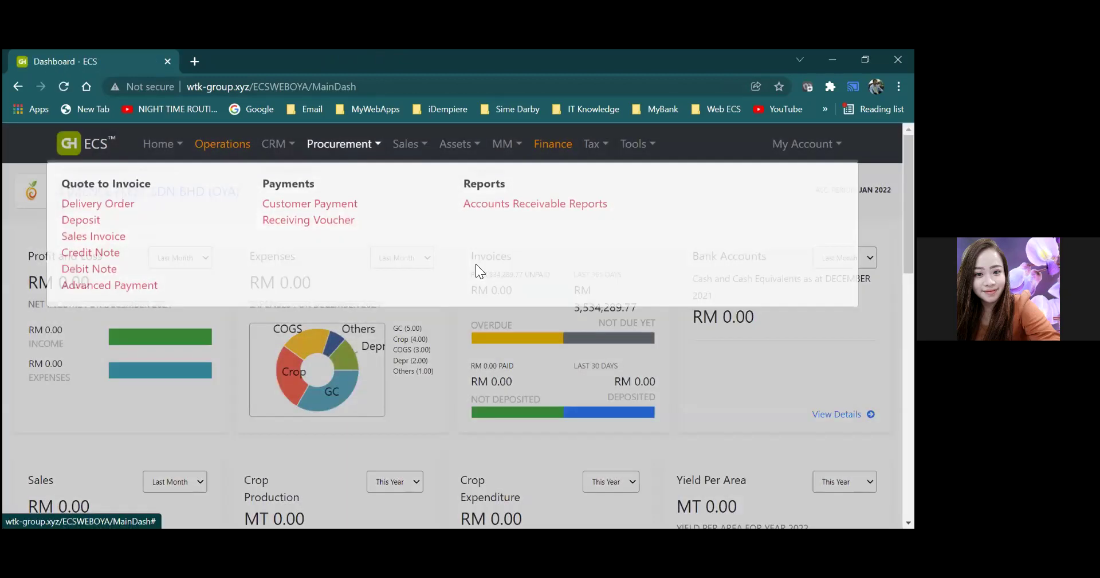
{"action": "key", "text": "Escape"}
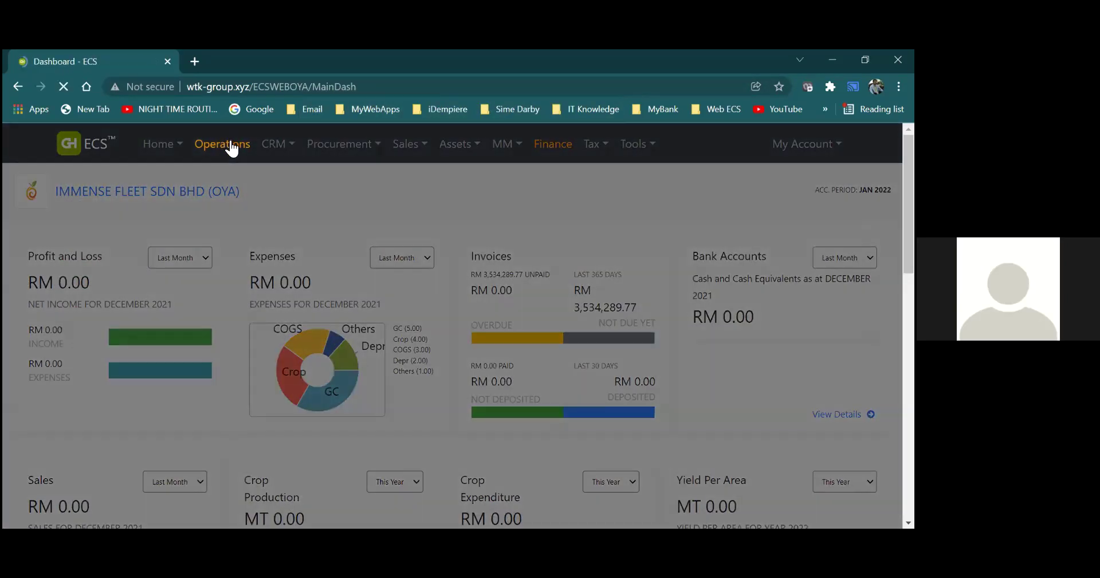
{"action": "left_click", "coordinate": [225, 147]}
{"action": "mouse_move", "coordinate": [337, 150]}
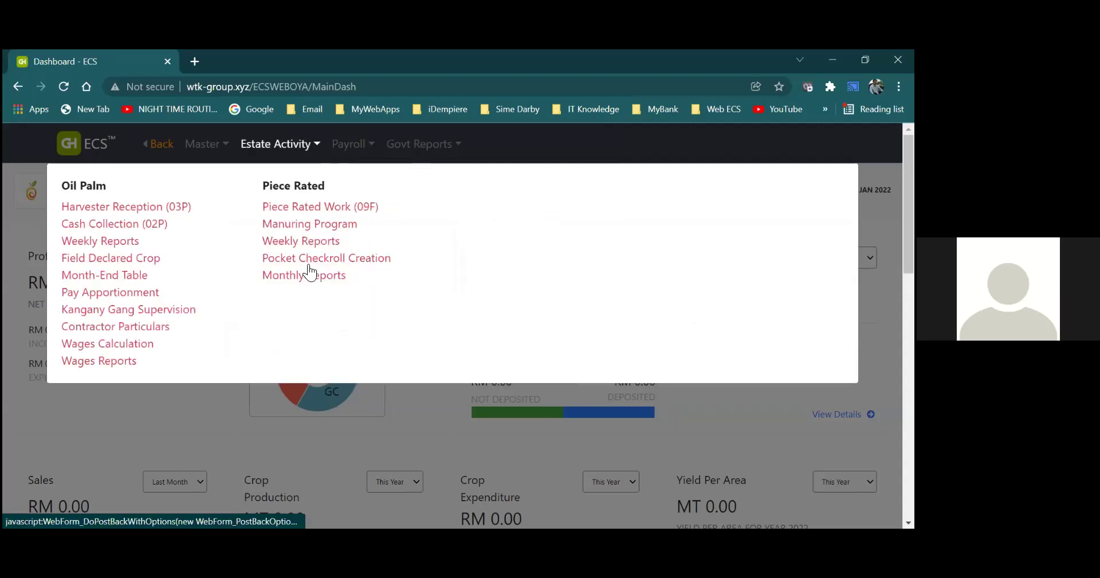
Recover the Pocket Checkroll Creation process and rerun the January 2022 04G summary
{"action": "left_click", "coordinate": [314, 259]}
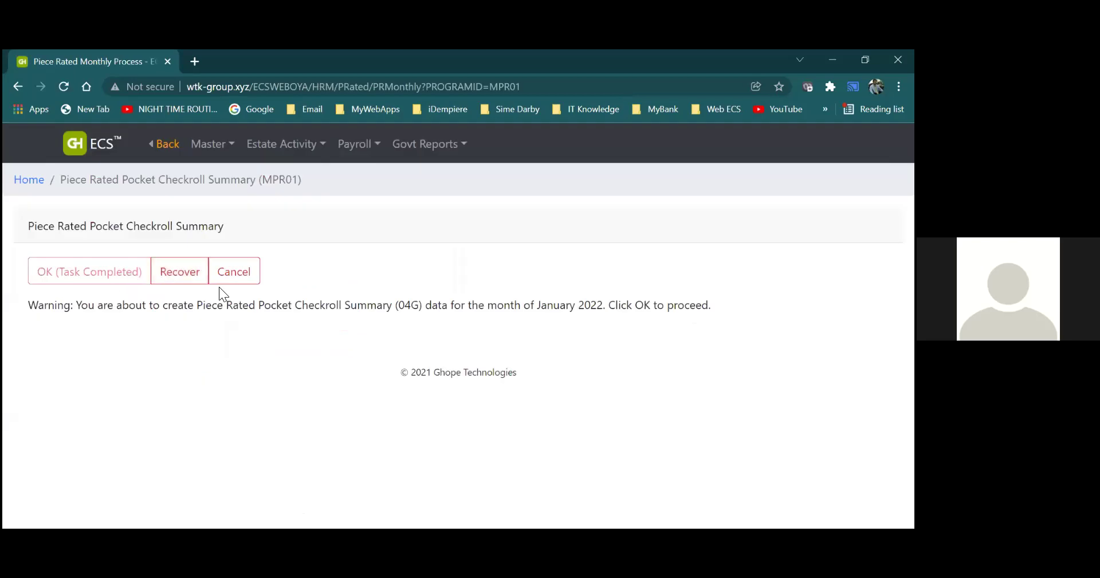
{"action": "left_click", "coordinate": [196, 284]}
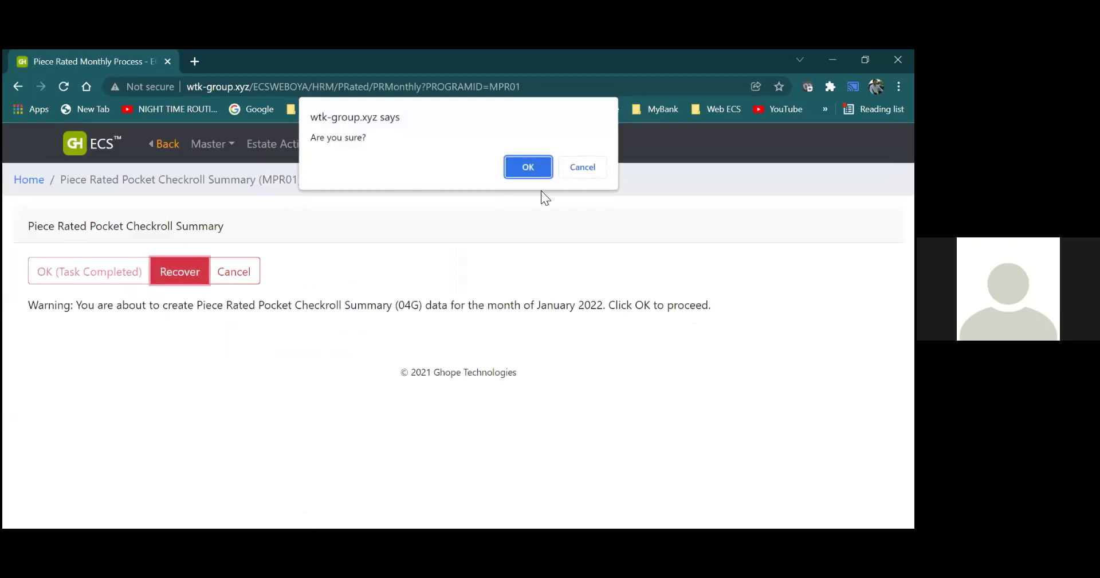
{"action": "left_click", "coordinate": [533, 165]}
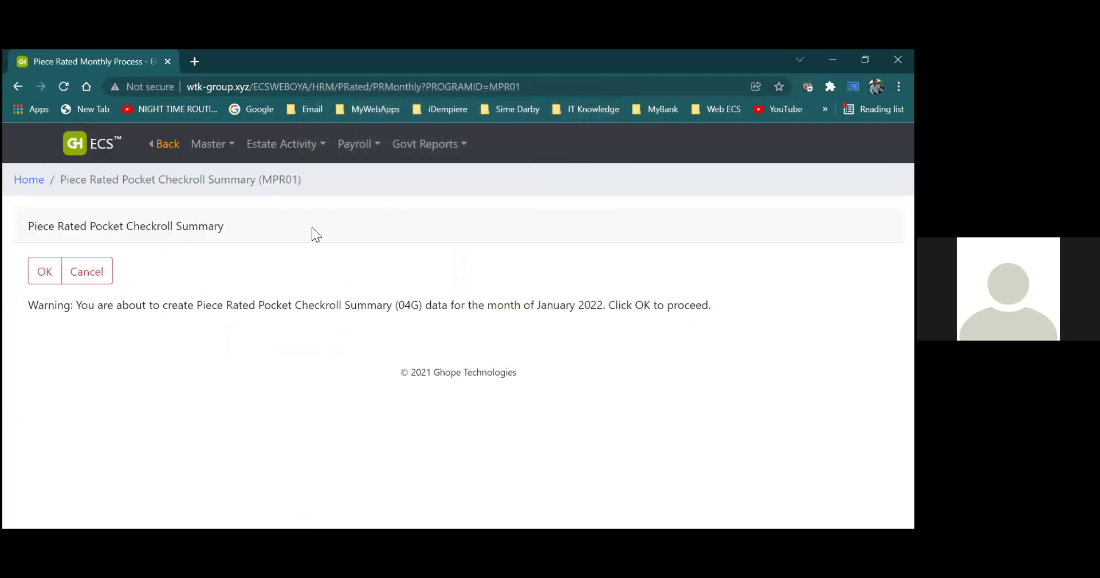
{"action": "left_click", "coordinate": [44, 271]}
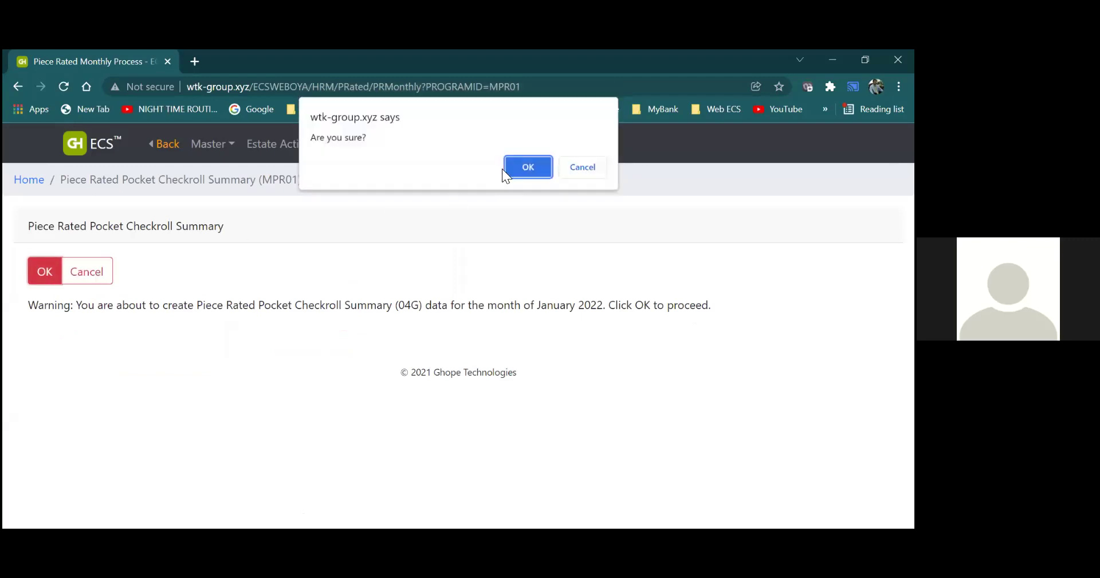
{"action": "left_click", "coordinate": [542, 164]}
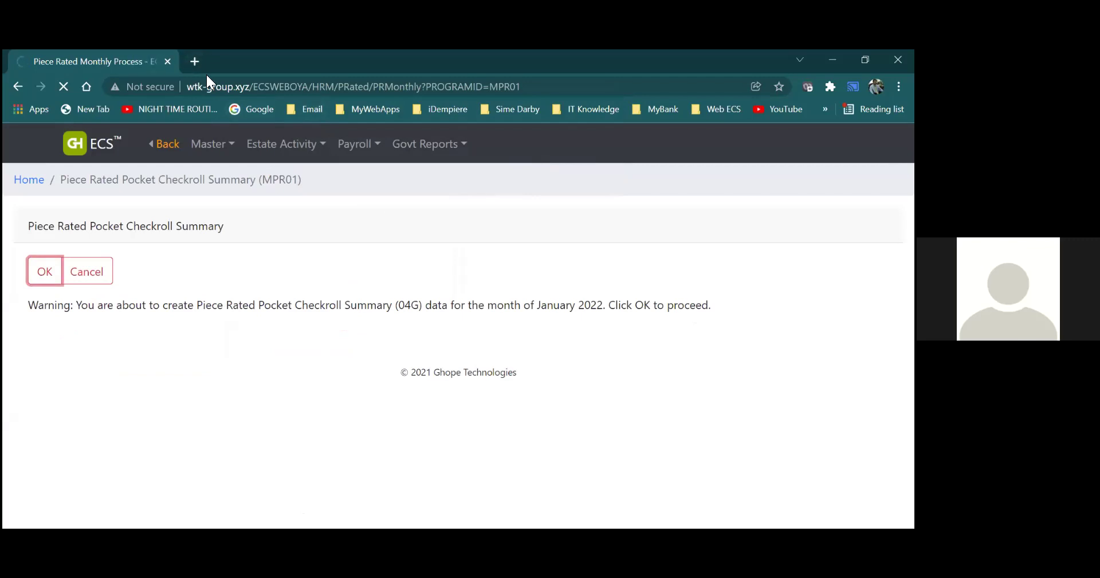
Open and close a duplicate ECS tab, then acknowledge the summary created successfully in 18 seconds
{"action": "left_click", "coordinate": [195, 62]}
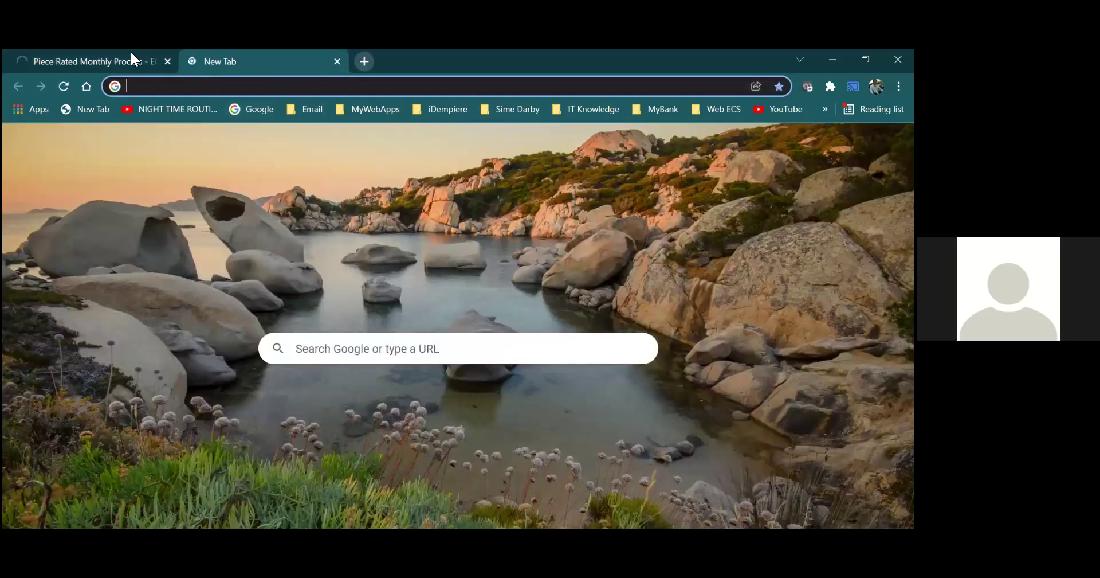
{"action": "left_click", "coordinate": [131, 54]}
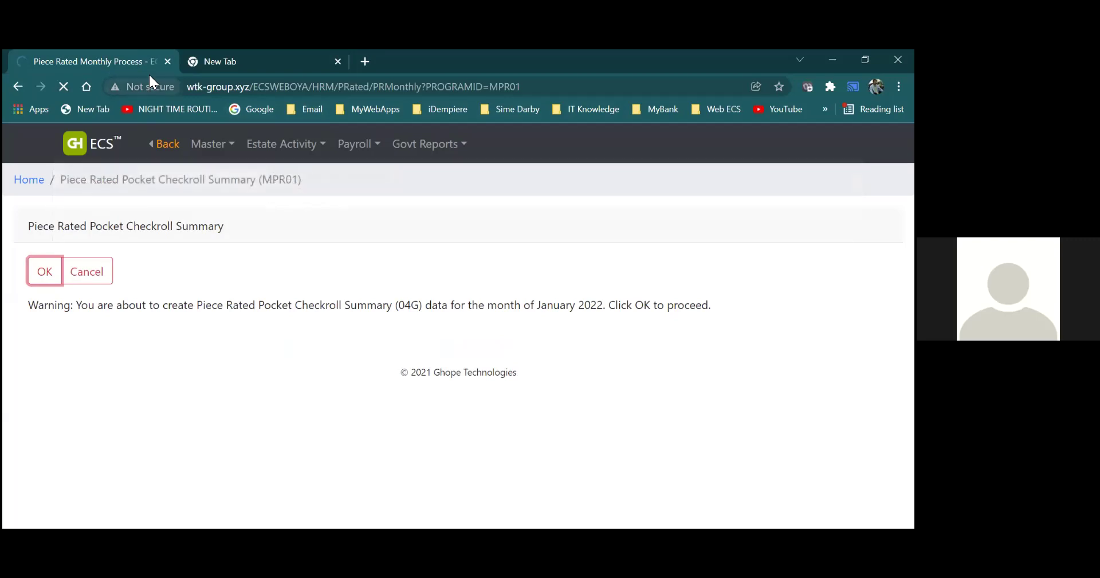
{"action": "right_click", "coordinate": [136, 60]}
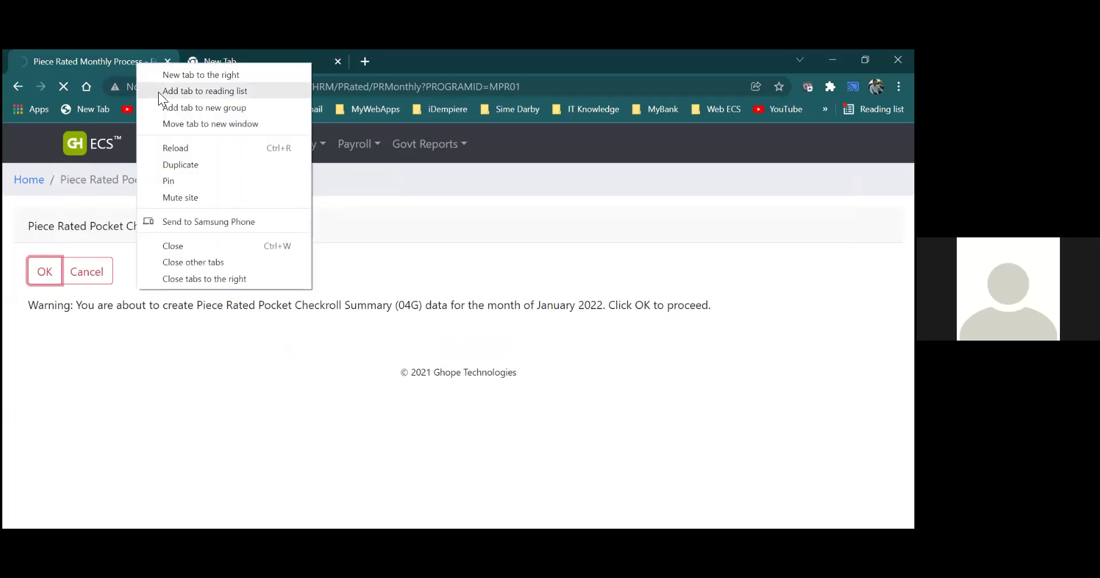
{"action": "left_click", "coordinate": [177, 164]}
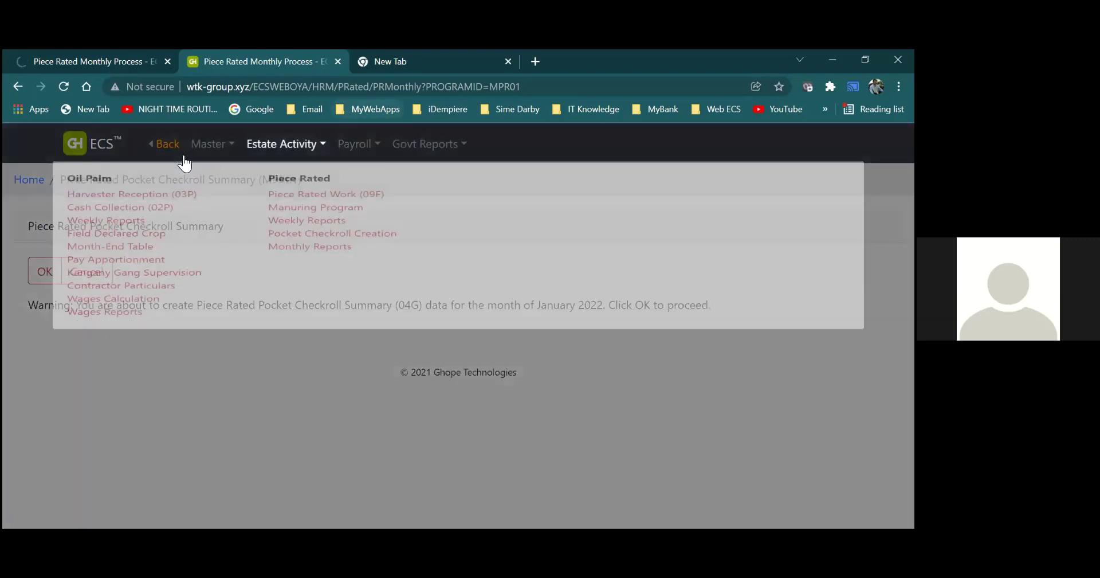
{"action": "left_click", "coordinate": [164, 144]}
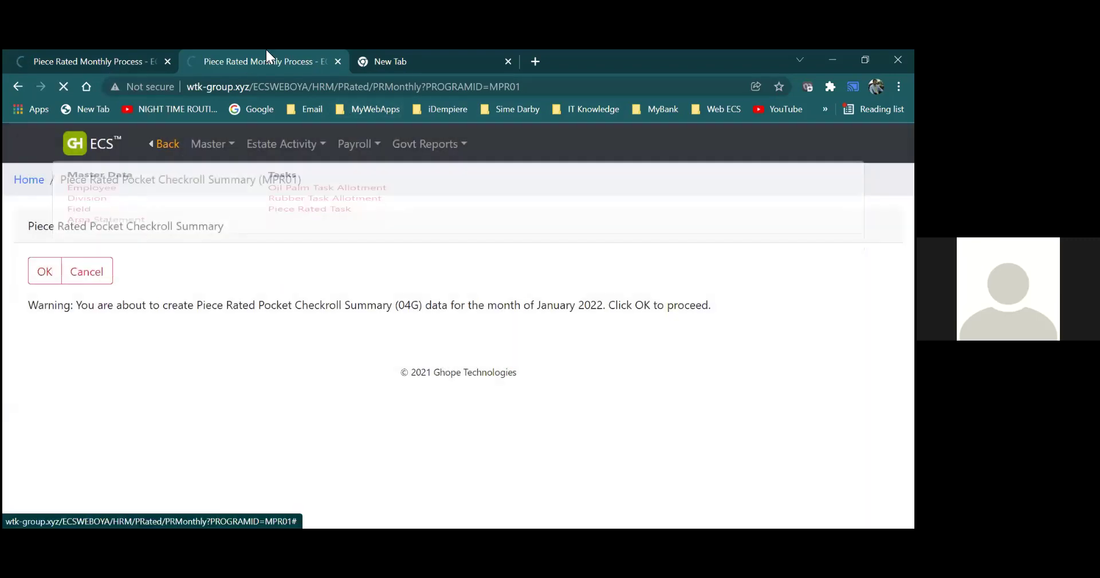
{"action": "left_click", "coordinate": [339, 61]}
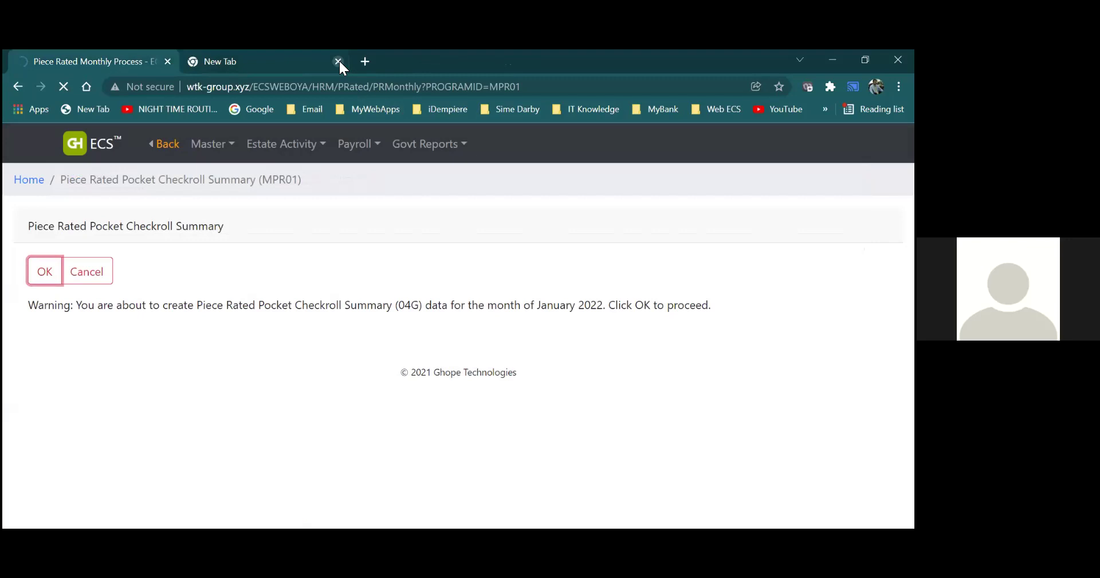
{"action": "left_click", "coordinate": [197, 70]}
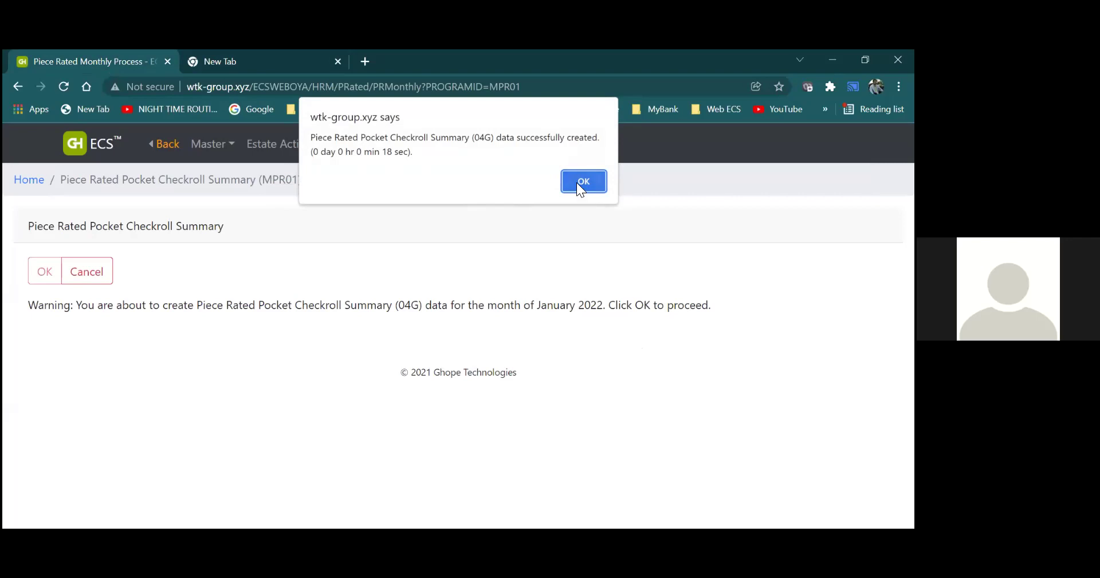
{"action": "left_click", "coordinate": [580, 182]}
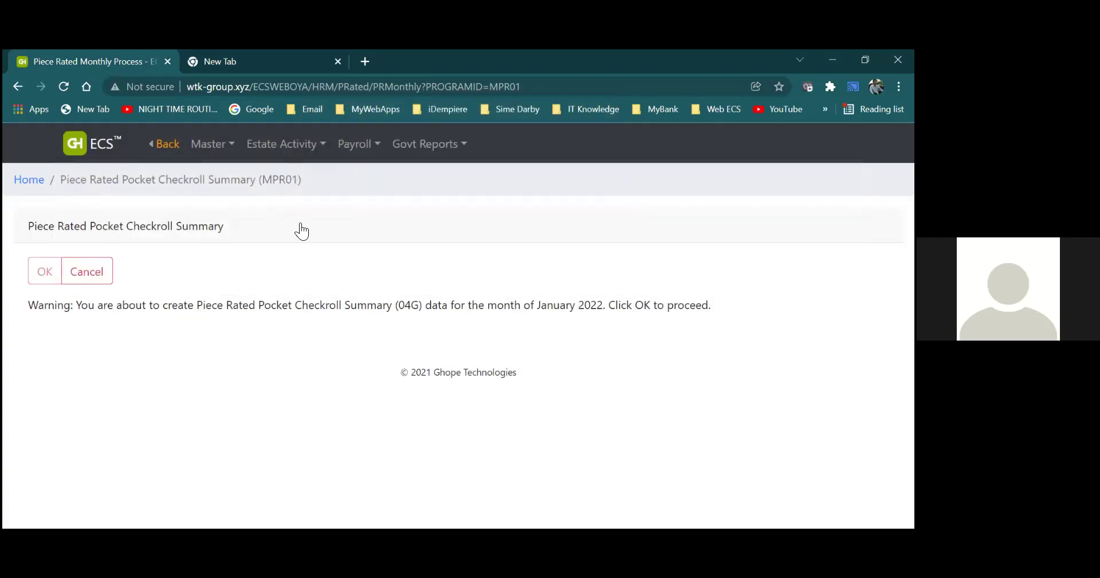
{"action": "mouse_move", "coordinate": [290, 153]}
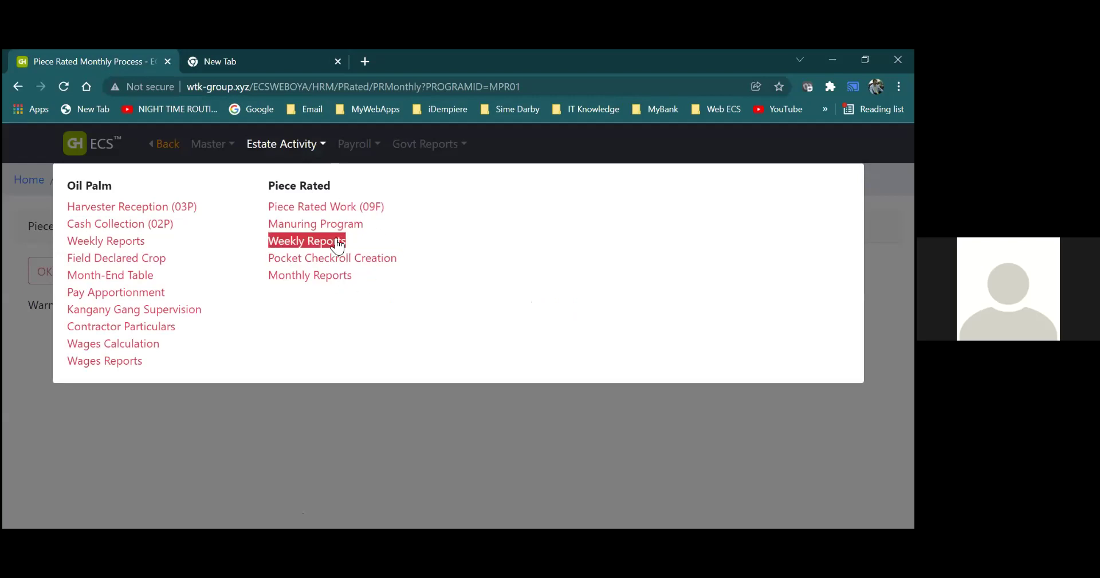
Go through Tools > Recovery Tools to the Restore Piece Rated (ADT08) page for January 2022
{"action": "left_click", "coordinate": [320, 207]}
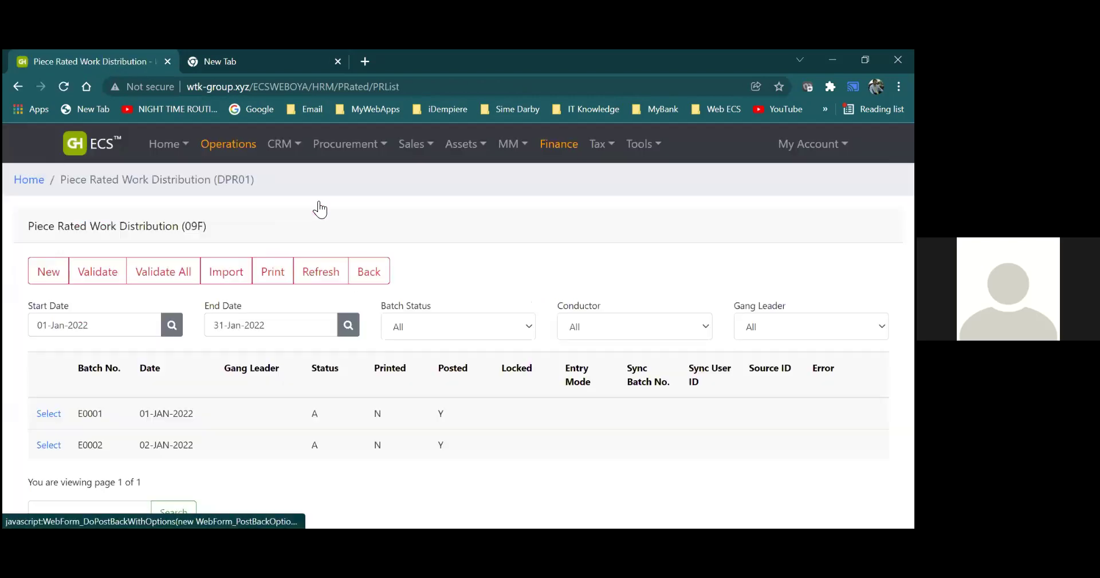
{"action": "left_click", "coordinate": [344, 144]}
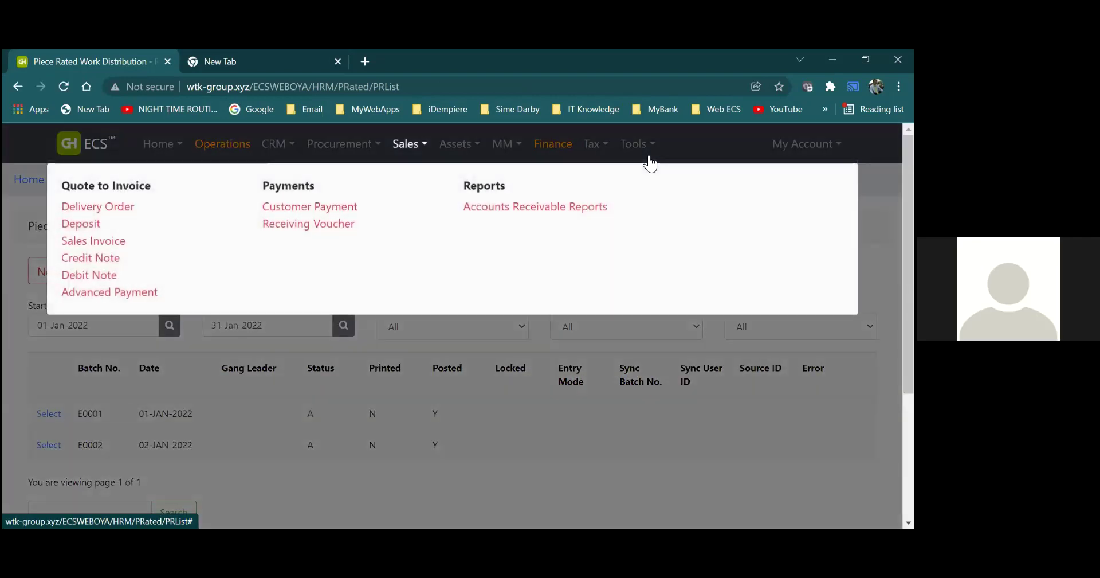
{"action": "left_click", "coordinate": [640, 145]}
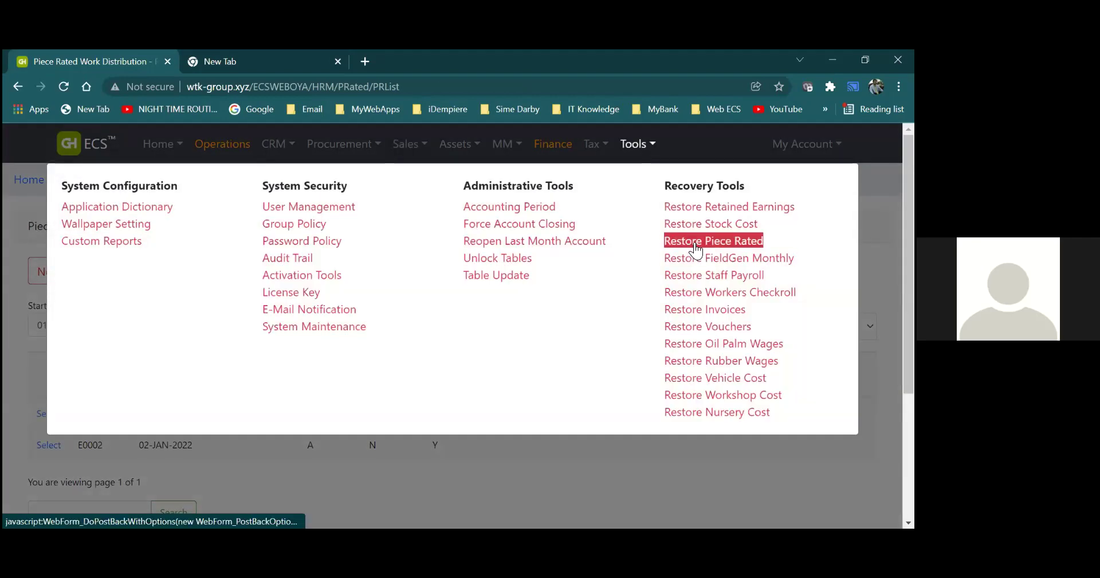
{"action": "left_click", "coordinate": [359, 151]}
{"action": "left_click", "coordinate": [409, 144]}
{"action": "left_click", "coordinate": [633, 150]}
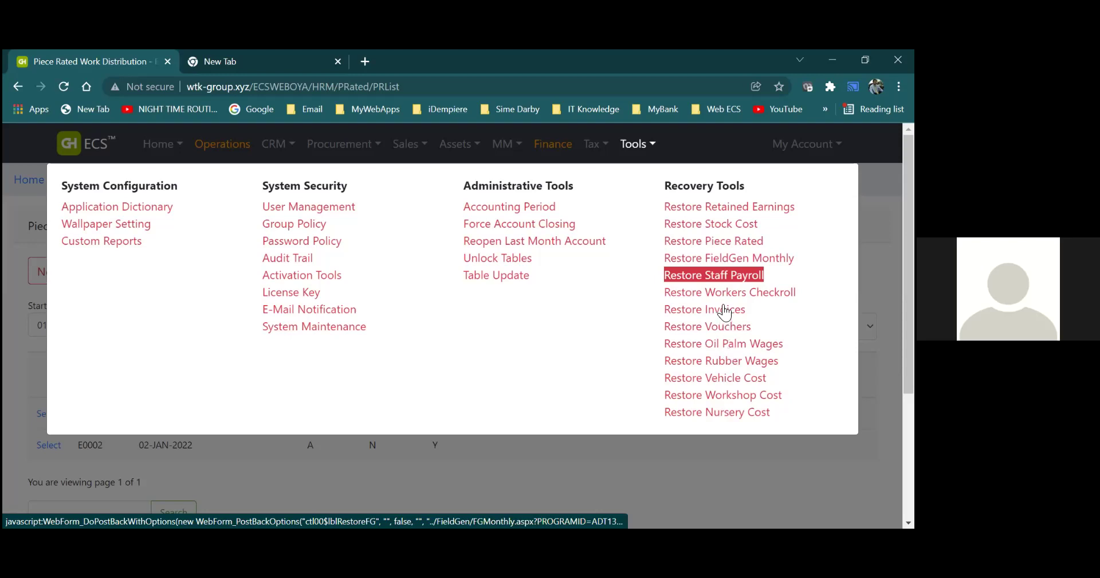
{"action": "key", "text": "Tab"}
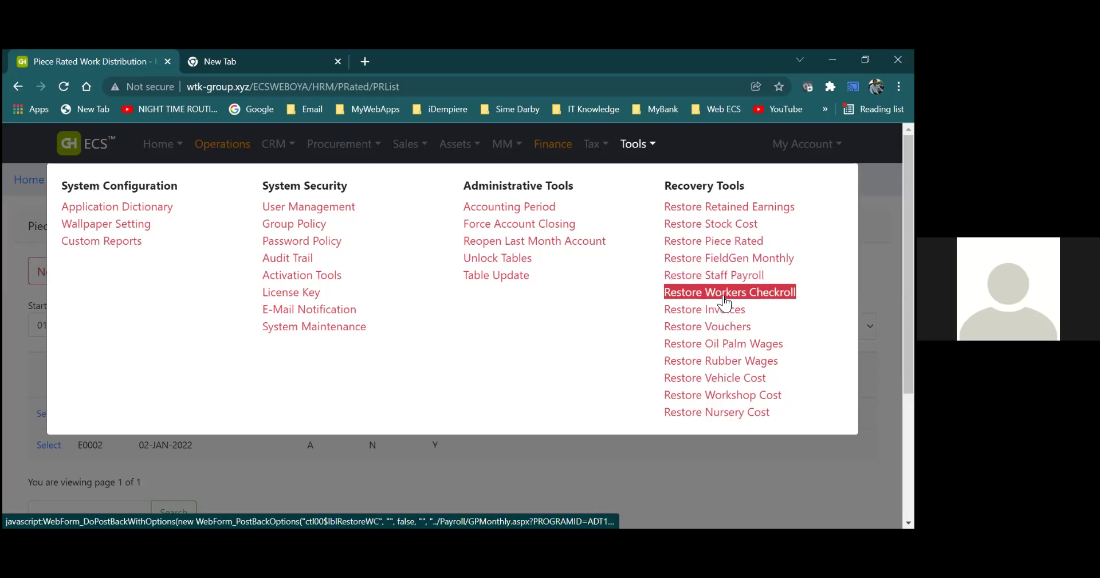
{"action": "left_click", "coordinate": [716, 243]}
{"action": "left_click", "coordinate": [719, 258]}
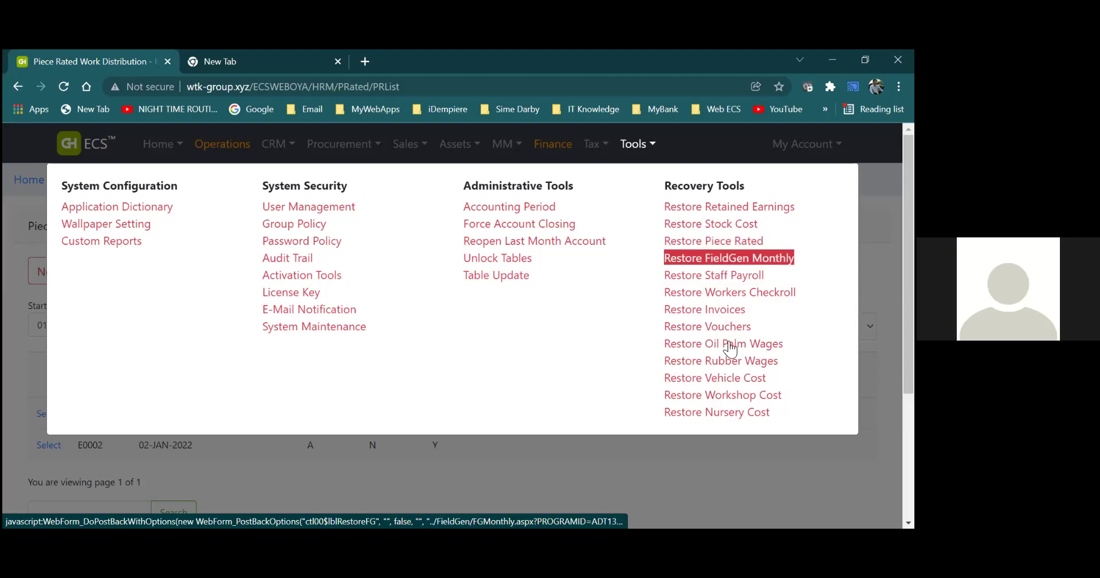
{"action": "left_click", "coordinate": [723, 243]}
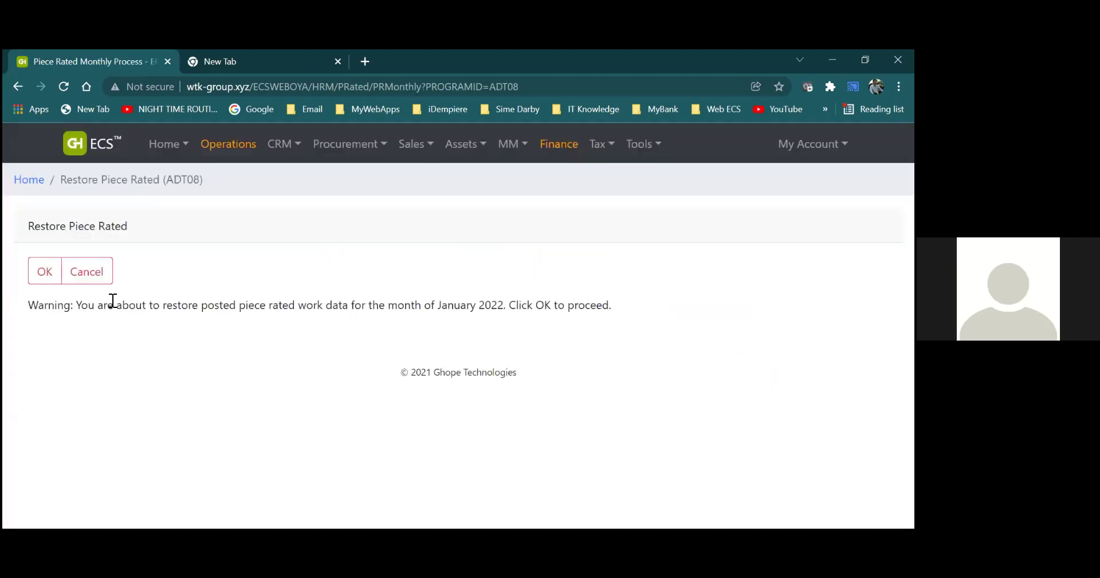
Restore the January 2022 piece rated work data, confirming and dismissing the Done notice
{"action": "left_click", "coordinate": [54, 280]}
{"action": "left_click", "coordinate": [533, 165]}
{"action": "left_click", "coordinate": [602, 176]}
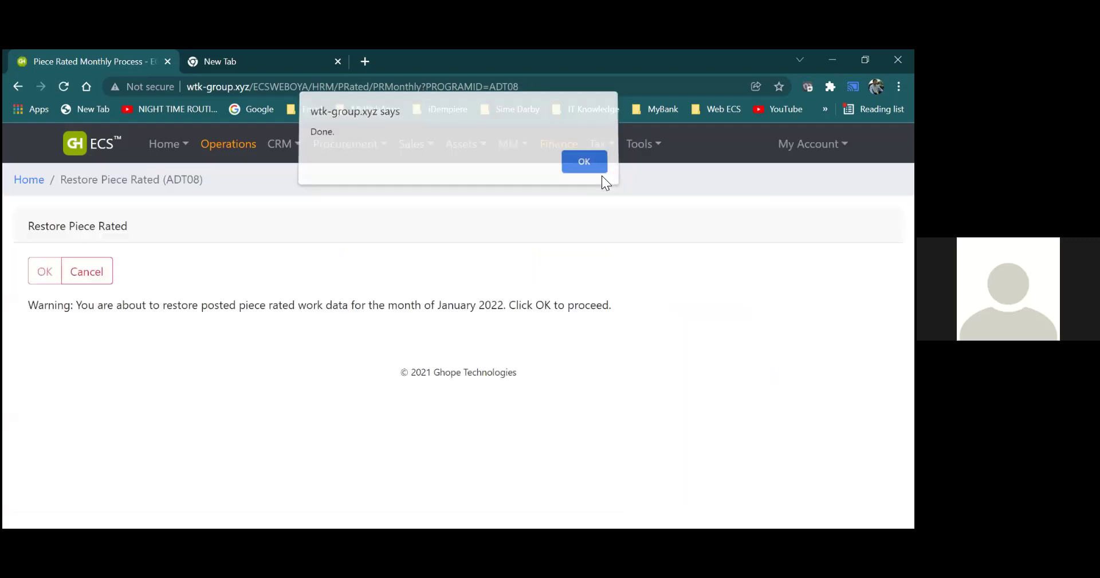
Reopen the Piece Rated Work (09F) distribution list from Estate Activity
{"action": "left_click", "coordinate": [229, 147]}
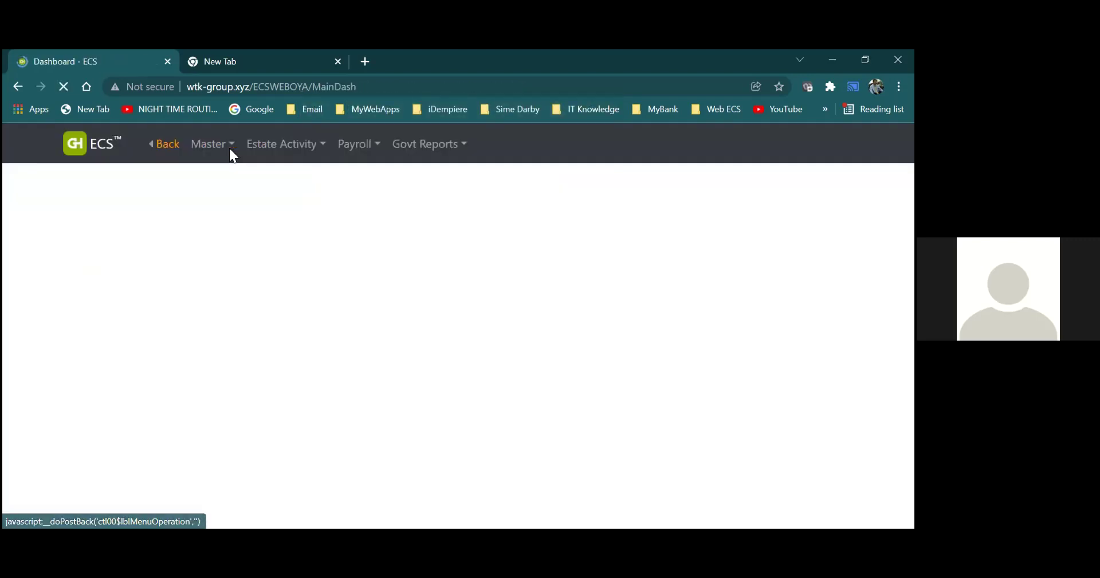
{"action": "left_click", "coordinate": [283, 146]}
{"action": "left_click", "coordinate": [335, 213]}
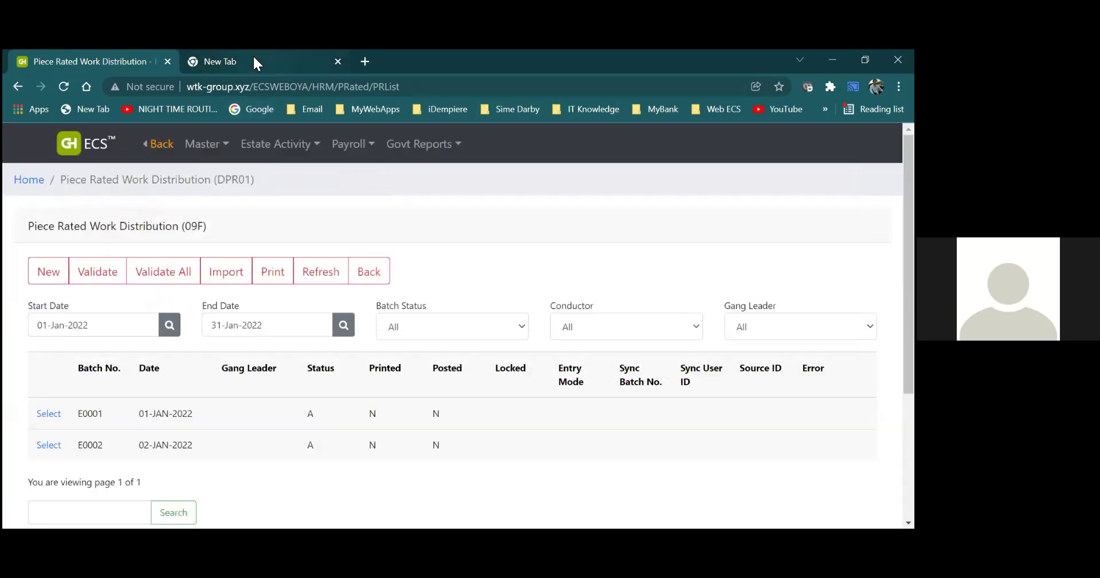
{"action": "mouse_move", "coordinate": [278, 148]}
{"action": "left_click", "coordinate": [302, 277]}
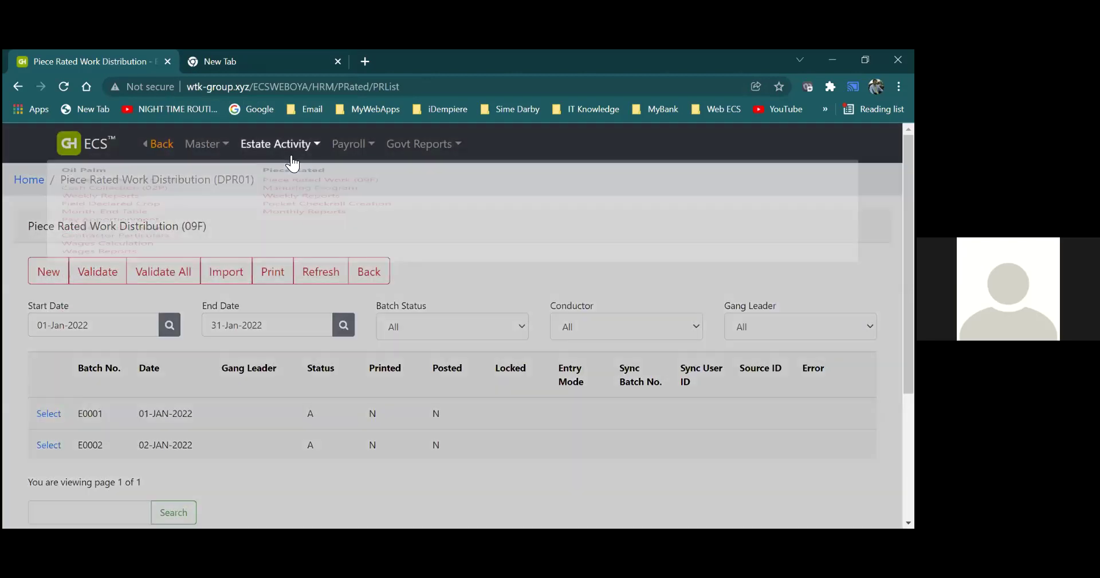
{"action": "mouse_move", "coordinate": [291, 160]}
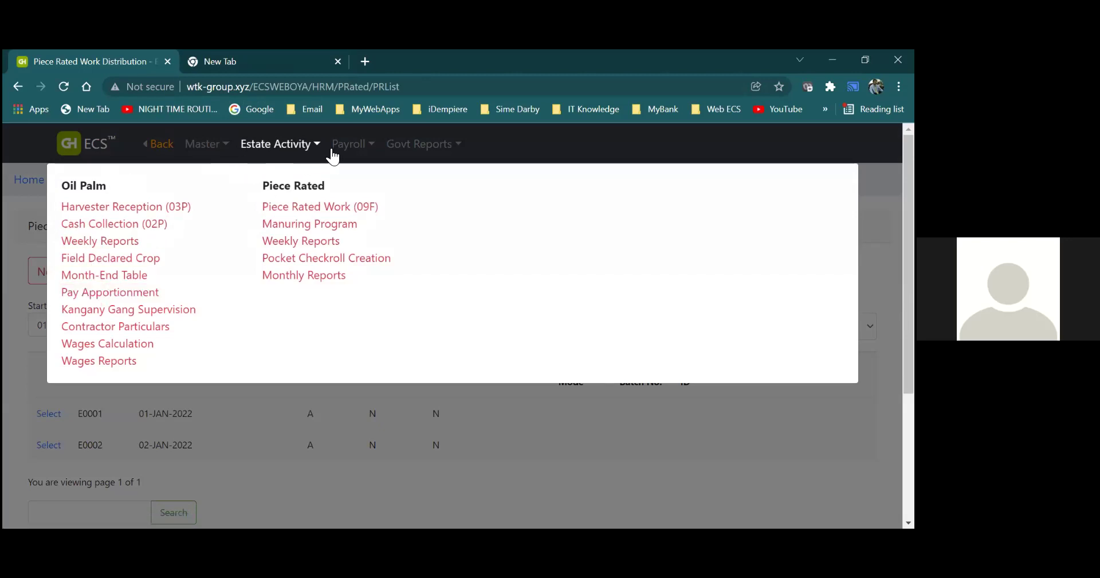
{"action": "mouse_move", "coordinate": [352, 145]}
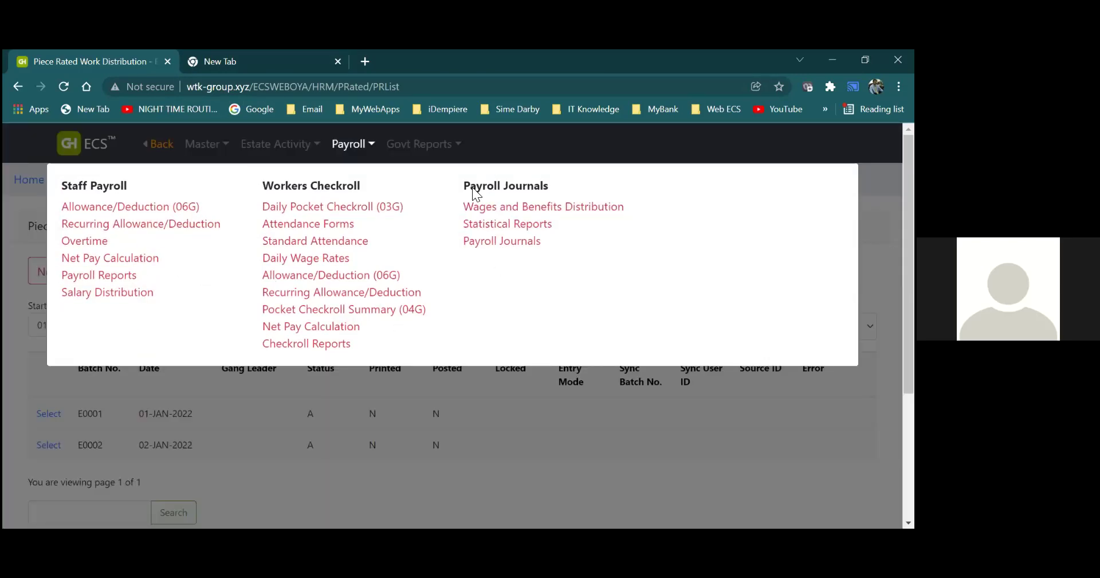
{"action": "mouse_move", "coordinate": [424, 143]}
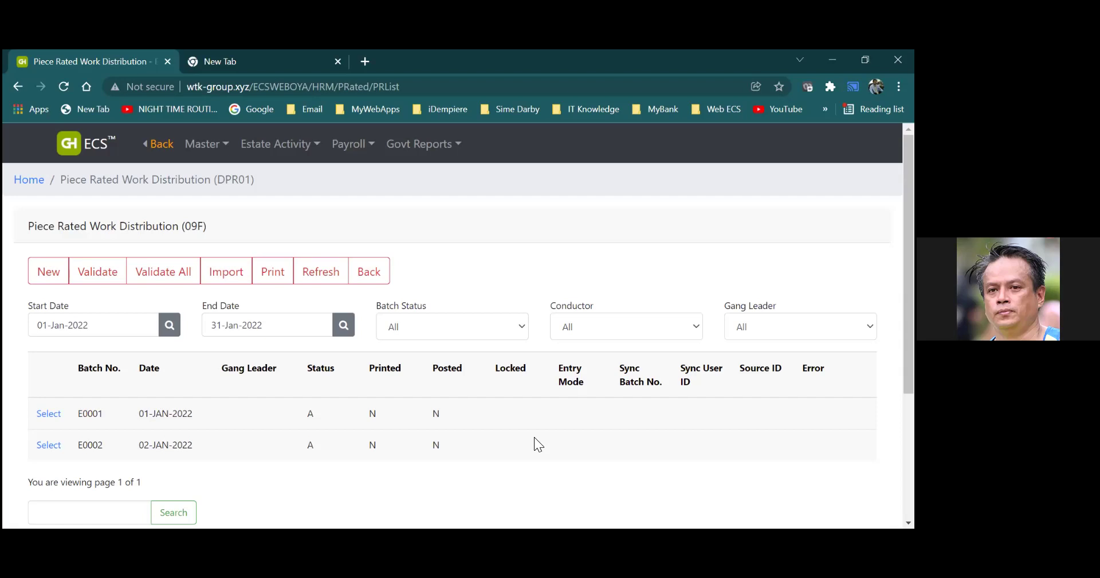
Load ghopeapp.com/ECSWEBBIOGREEN in the empty second Chrome tab
{"action": "left_click", "coordinate": [307, 53]}
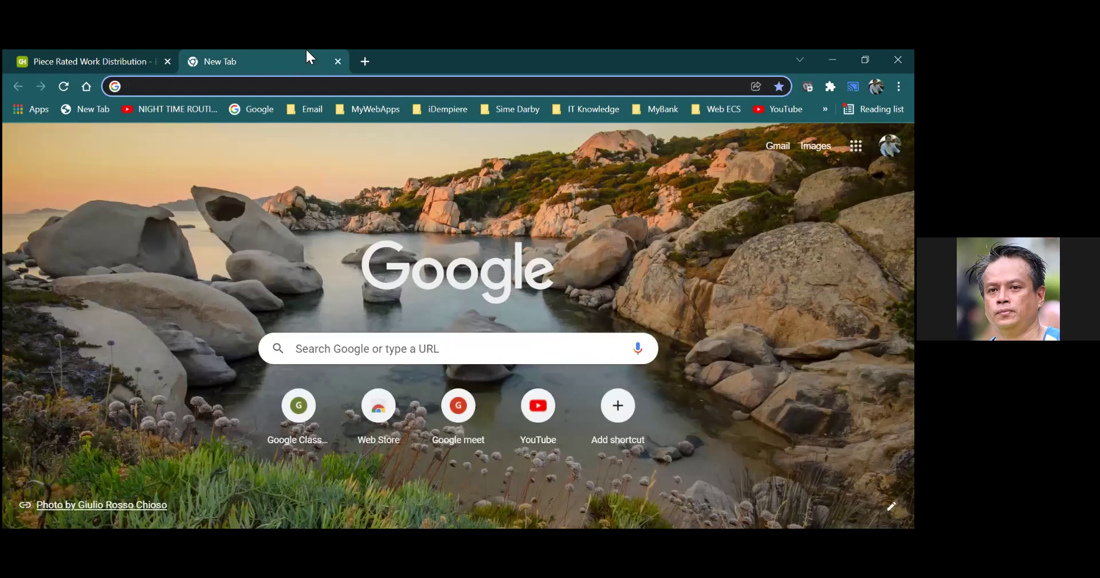
{"action": "type", "text": "GH"}
{"action": "key", "text": "End"}
{"action": "key", "text": "BackSpace"}
{"action": "key", "text": "BackSpace"}
{"action": "key", "text": "BackSpace"}
{"action": "key", "text": "BackSpace"}
{"action": "key", "text": "BackSpace"}
{"action": "key", "text": "BackSpace"}
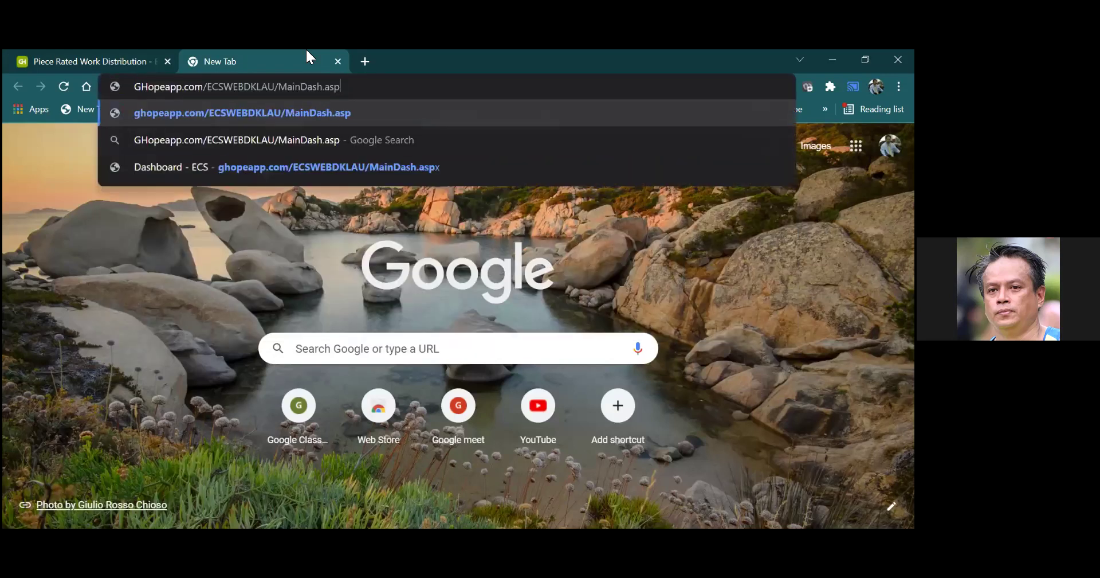
{"action": "key", "text": "BackSpace"}
{"action": "key", "text": "BackSpace"}
{"action": "key", "text": "BackSpace"}
{"action": "key", "text": "BackSpace"}
{"action": "key", "text": "BackSpace"}
{"action": "key", "text": "BackSpace"}
{"action": "key", "text": "BackSpace"}
{"action": "key", "text": "BackSpace"}
{"action": "key", "text": "BackSpace"}
{"action": "key", "text": "BackSpace"}
{"action": "key", "text": "BackSpace"}
{"action": "key", "text": "BackSpace"}
{"action": "key", "text": "BackSpace"}
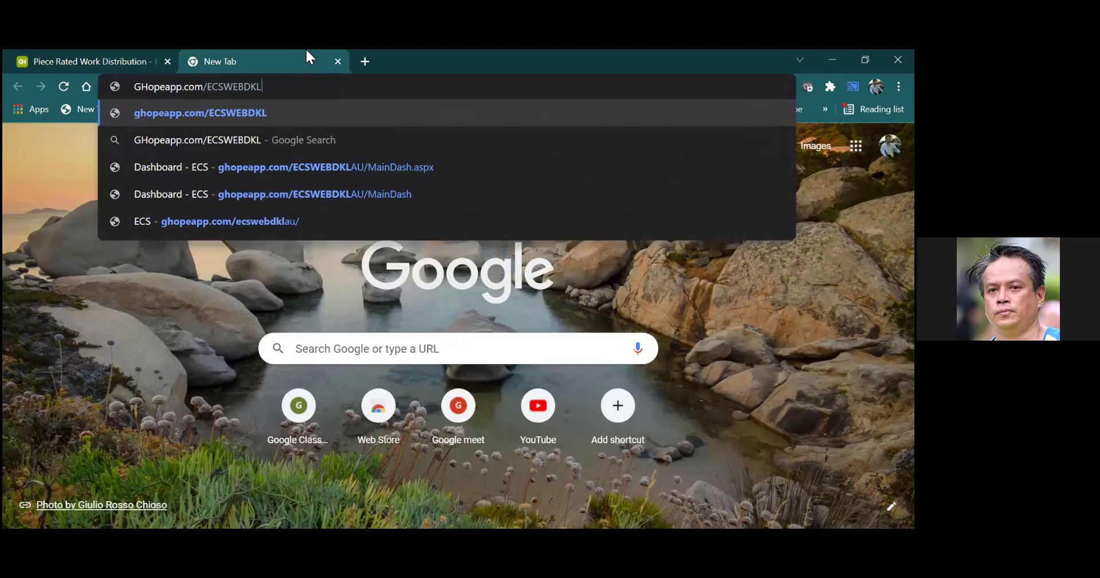
{"action": "type", "text": "BI"}
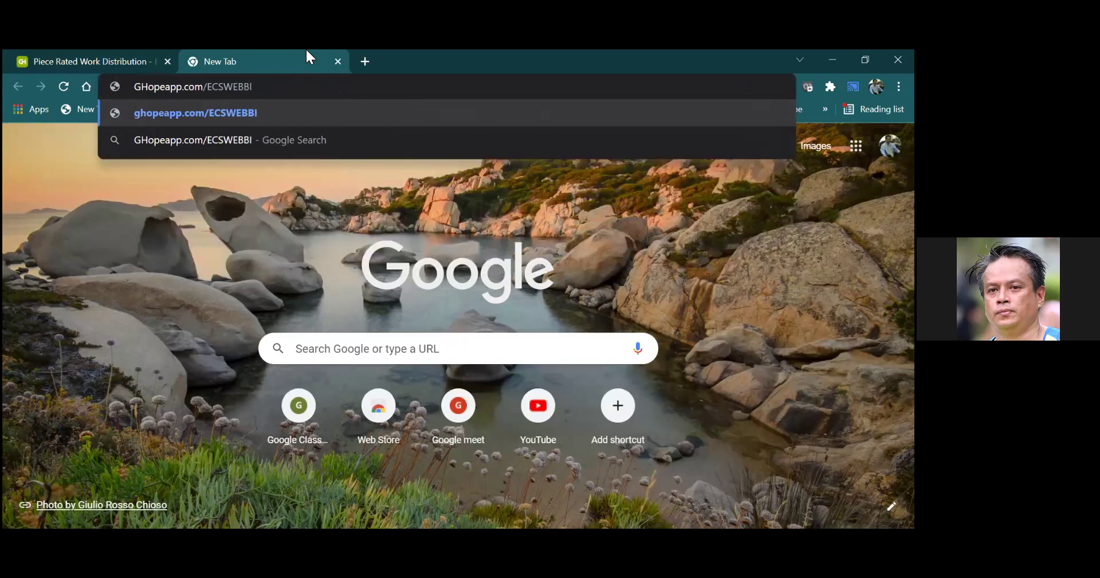
{"action": "type", "text": "OGREEN"}
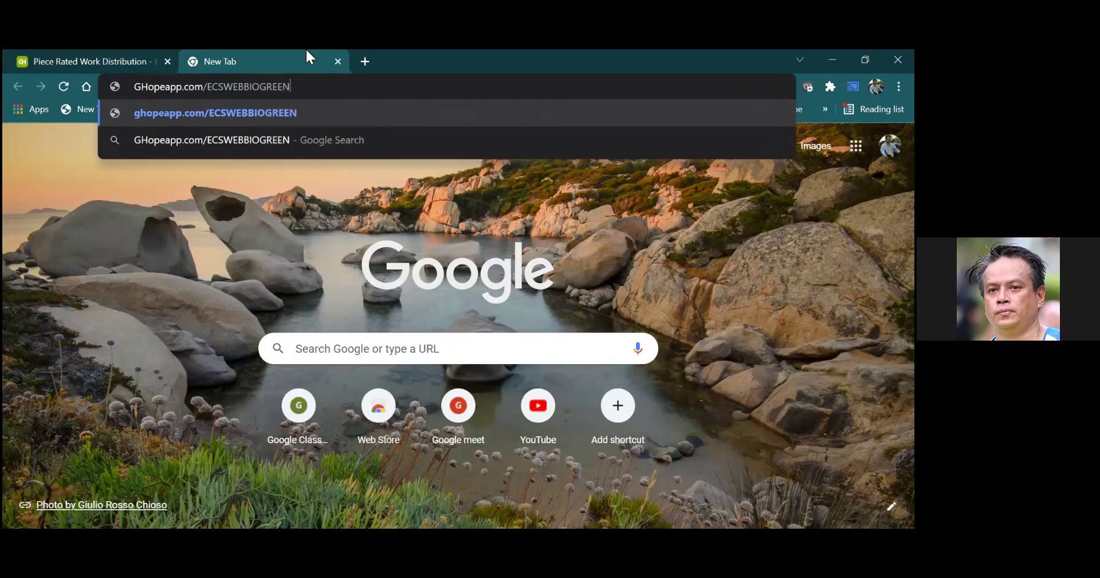
{"action": "key", "text": "Return"}
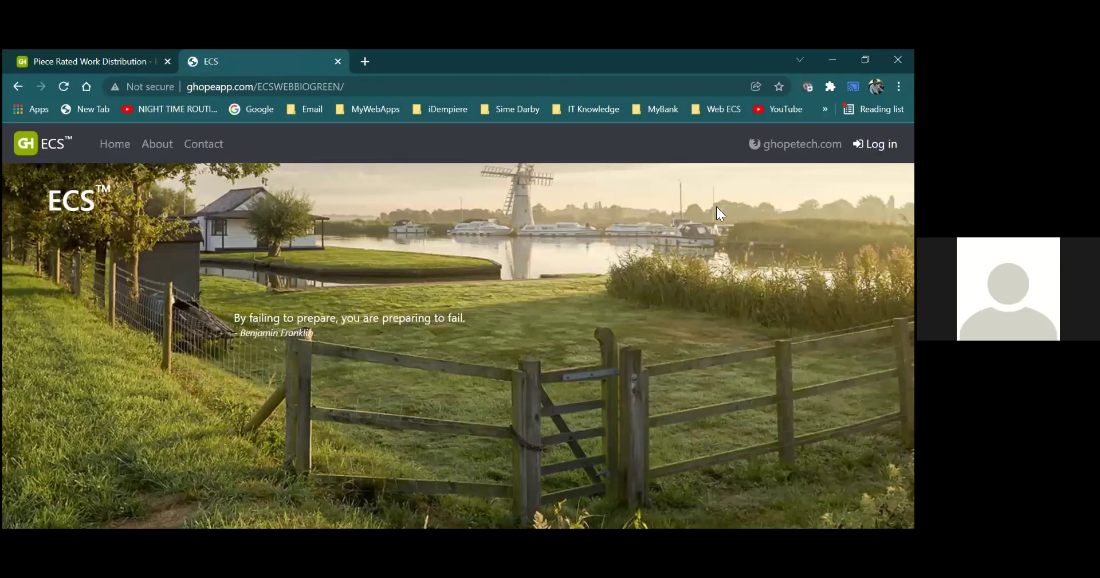
Try signing in with a saved account, then dismiss the organisation info error
{"action": "left_click", "coordinate": [875, 144]}
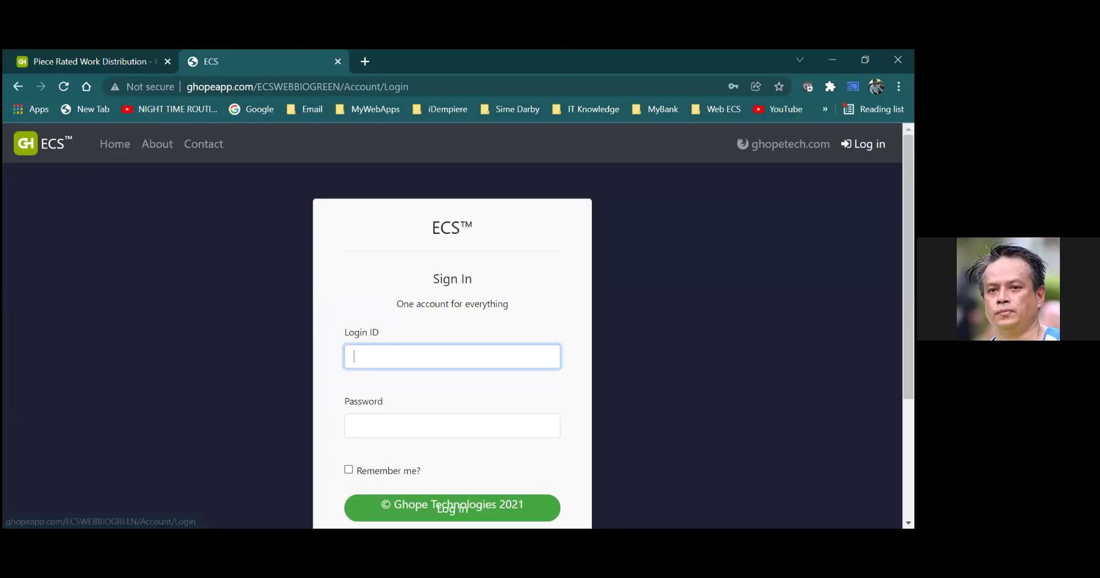
{"action": "left_click", "coordinate": [453, 359]}
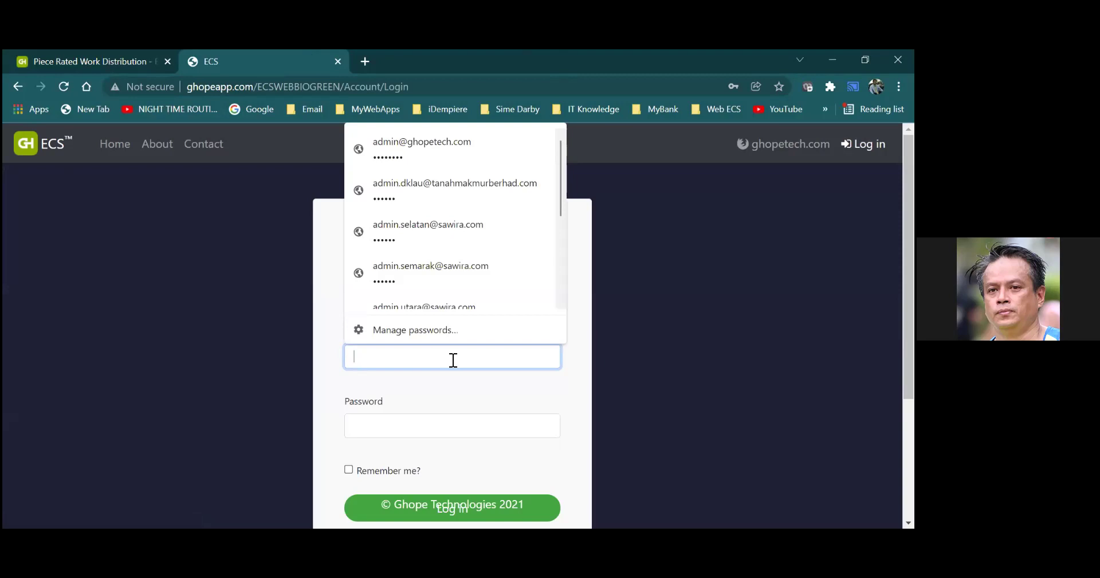
{"action": "left_click_drag", "start_coordinate": [557, 180], "coordinate": [554, 263]}
{"action": "scroll", "coordinate": [552, 270], "scroll_direction": "up", "scroll_amount": 4}
{"action": "left_click", "coordinate": [536, 139]}
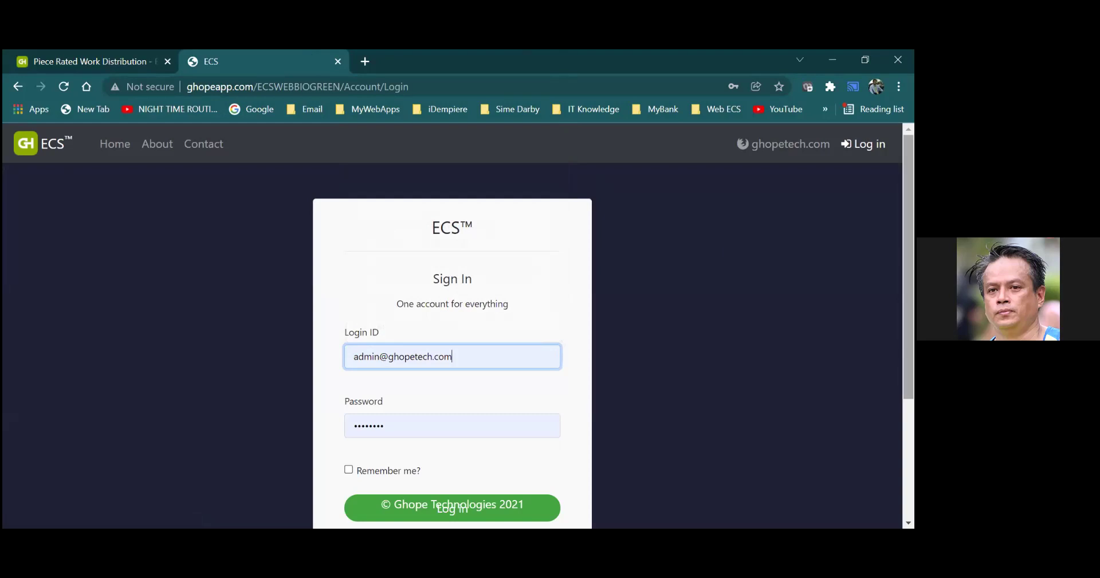
{"action": "scroll", "coordinate": [539, 145], "scroll_direction": "down", "scroll_amount": 2}
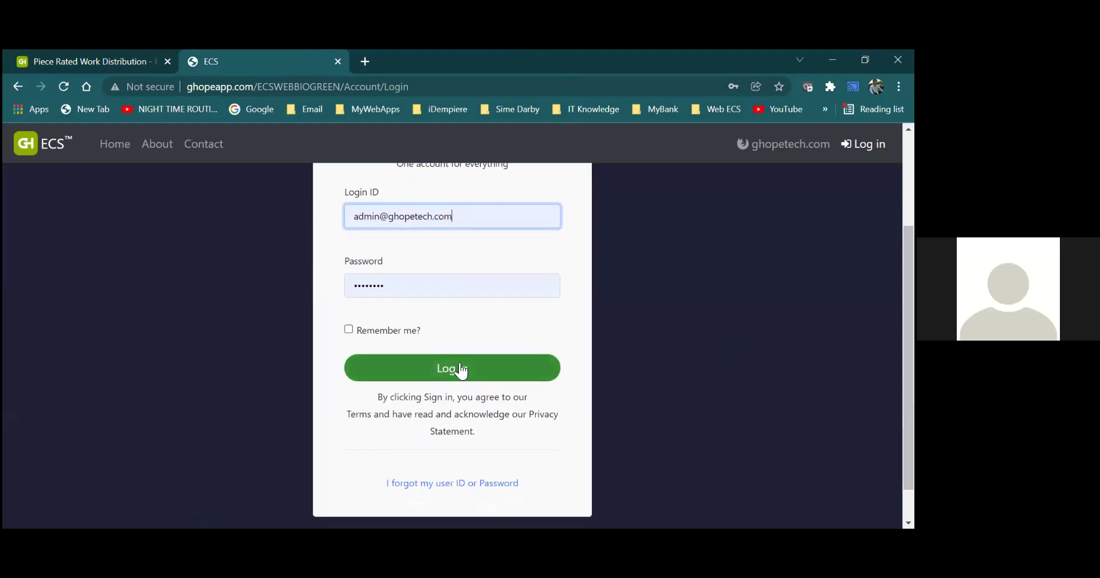
{"action": "left_click", "coordinate": [460, 371]}
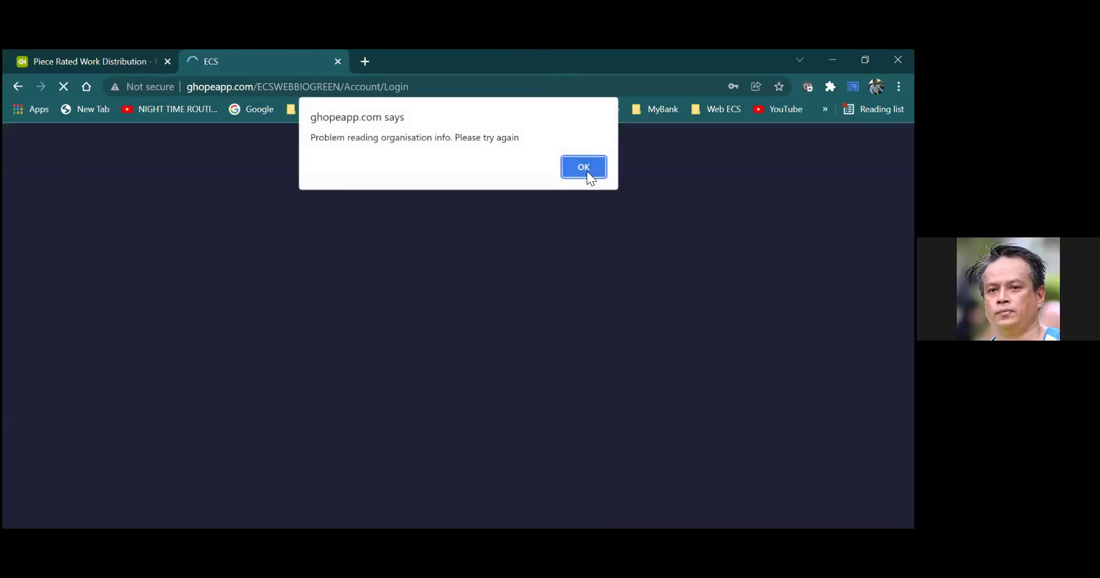
{"action": "left_click", "coordinate": [586, 169]}
Change the Login ID to the Biogreen company admin account
{"action": "left_click", "coordinate": [463, 361]}
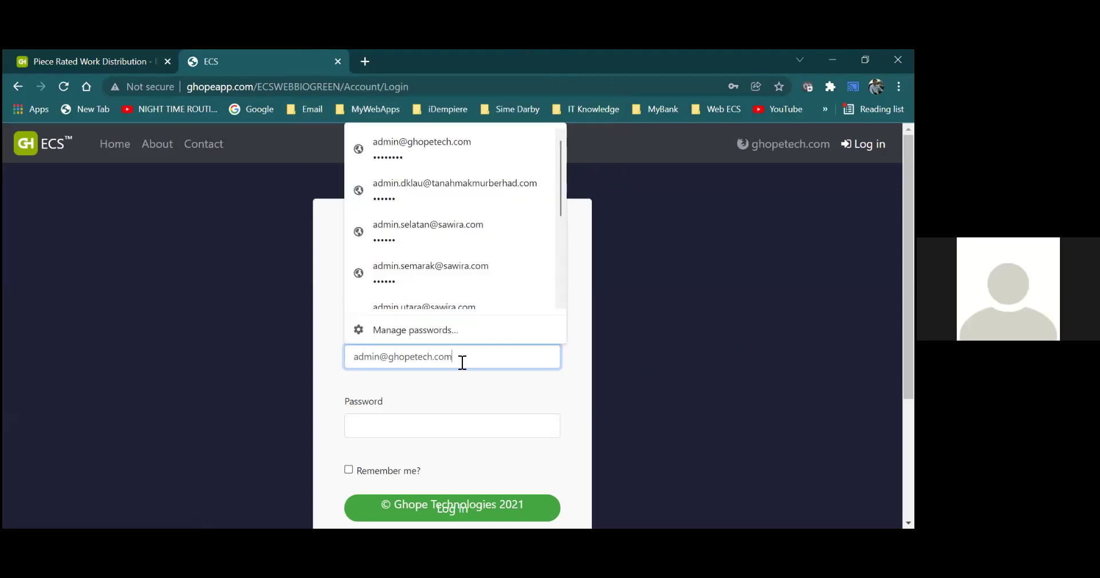
{"action": "key", "text": "BackSpace"}
{"action": "key", "text": "BackSpace"}
{"action": "key", "text": "BackSpace"}
{"action": "key", "text": "BackSpace"}
{"action": "key", "text": "BackSpace"}
{"action": "key", "text": "BackSpace"}
{"action": "key", "text": "BackSpace"}
{"action": "key", "text": "BackSpace"}
{"action": "key", "text": "BackSpace"}
{"action": "key", "text": "BackSpace"}
{"action": "key", "text": "BackSpace"}
{"action": "key", "text": "BackSpace"}
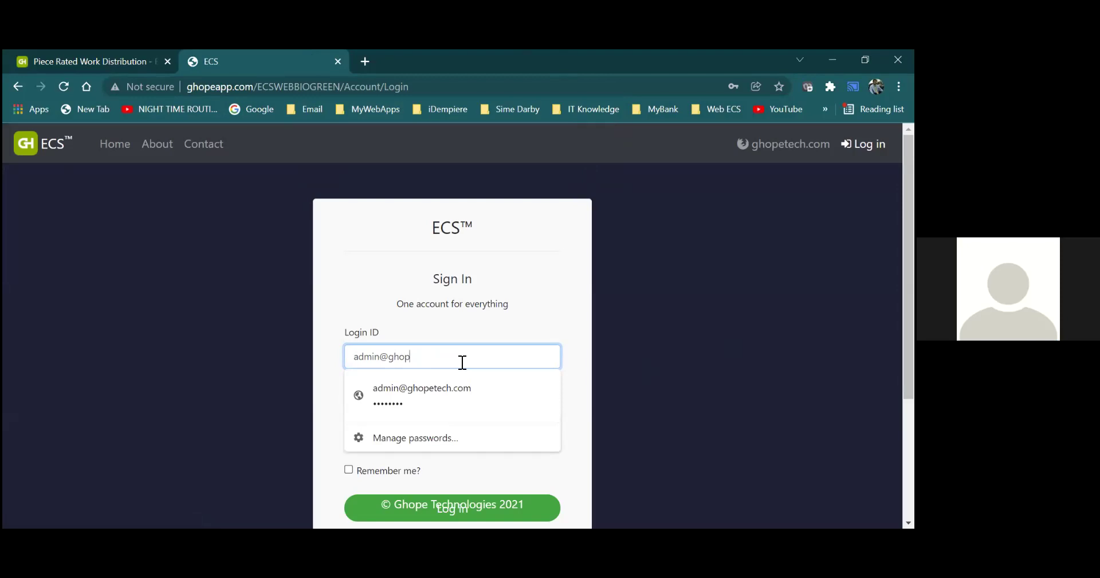
{"action": "key", "text": "BackSpace"}
{"action": "type", "text": "WTK"}
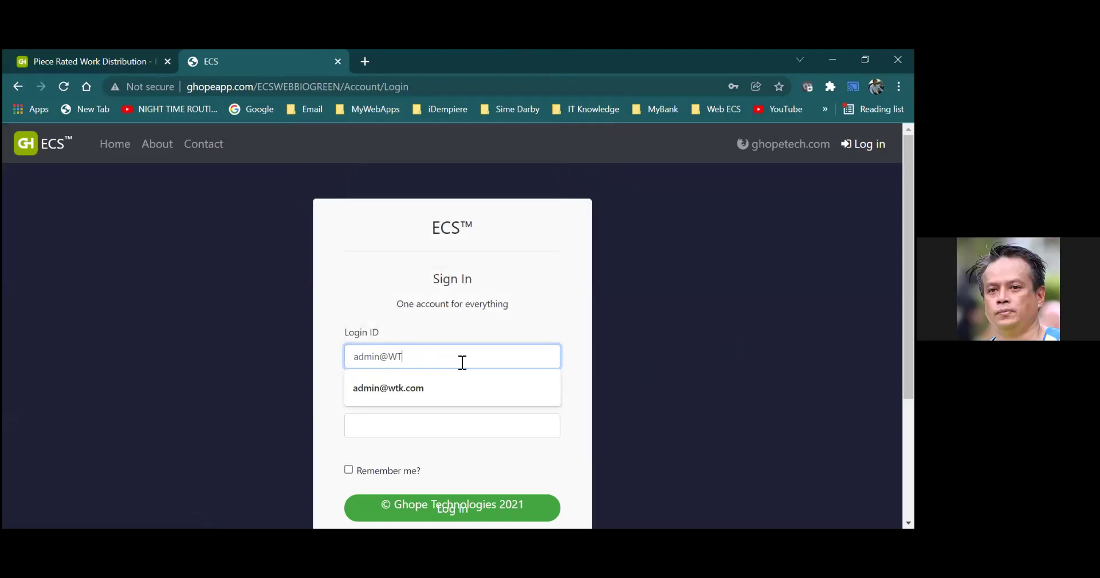
{"action": "left_click", "coordinate": [433, 384]}
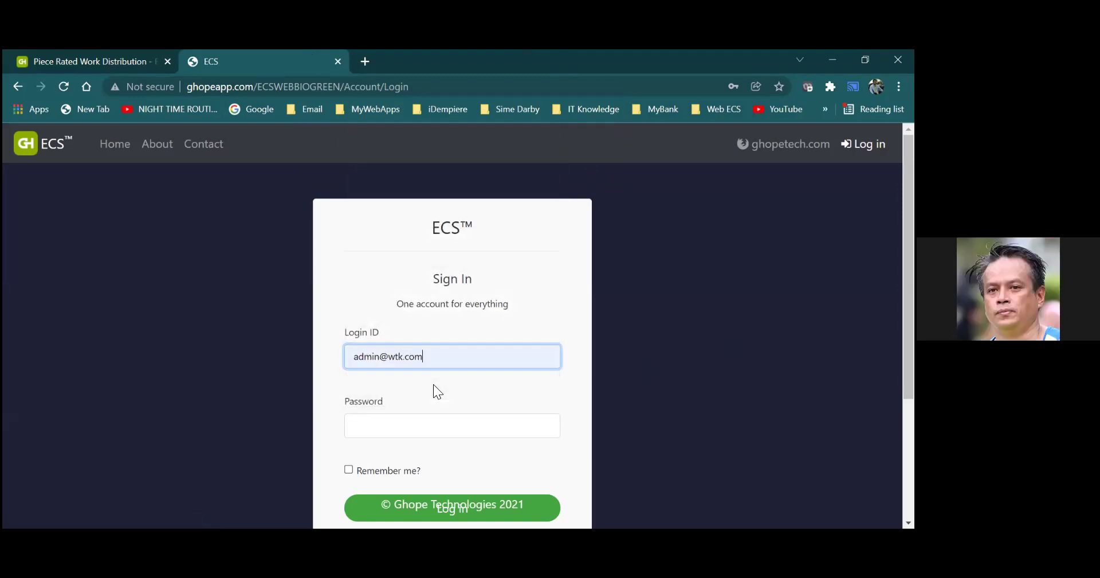
{"action": "left_click", "coordinate": [430, 433]}
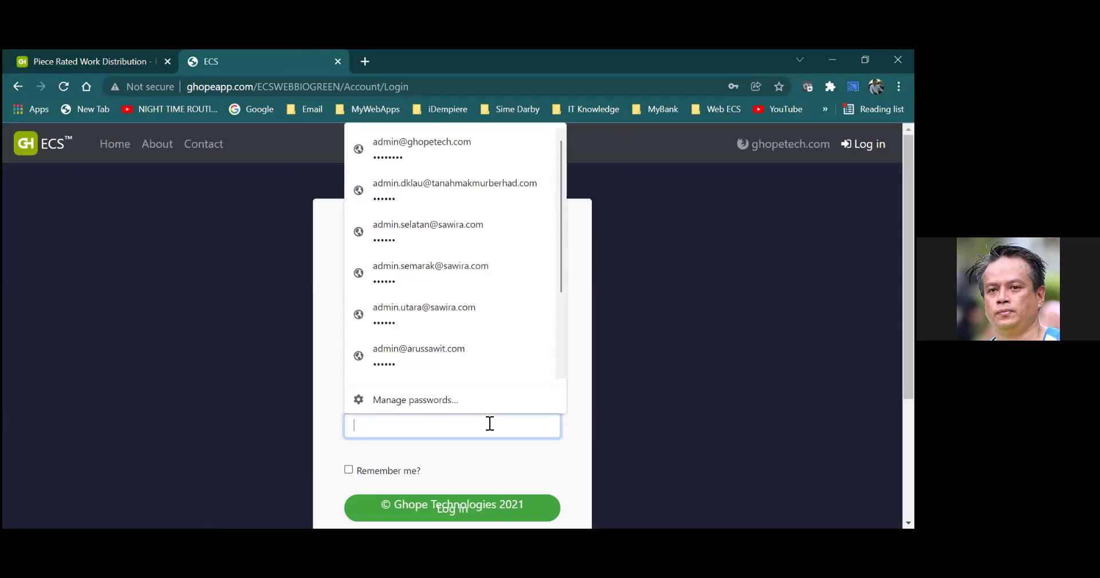
{"action": "left_click", "coordinate": [584, 343]}
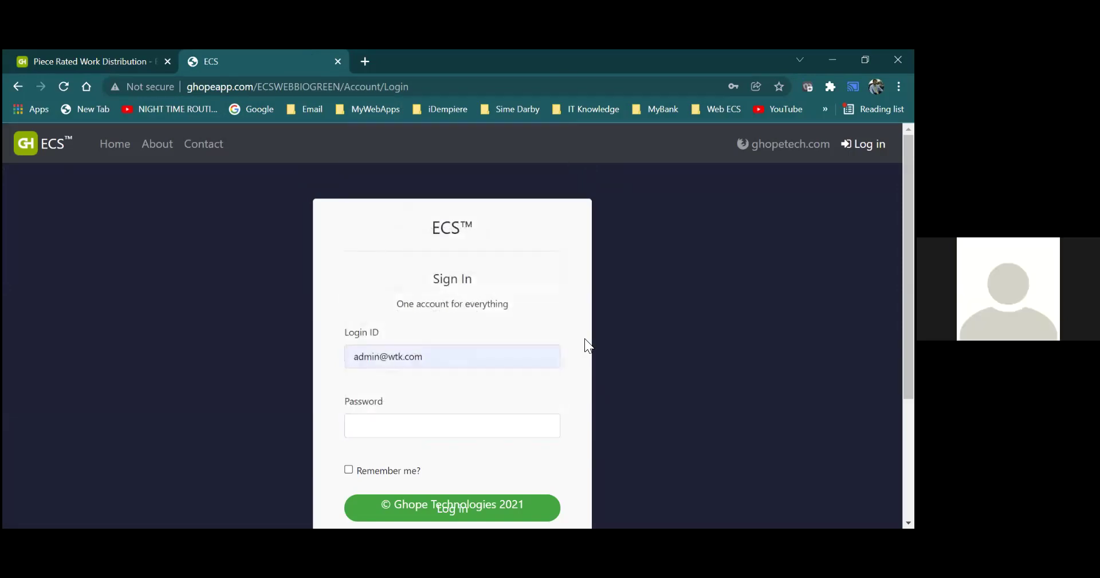
{"action": "left_click", "coordinate": [380, 365]}
{"action": "type", "text": "_b"}
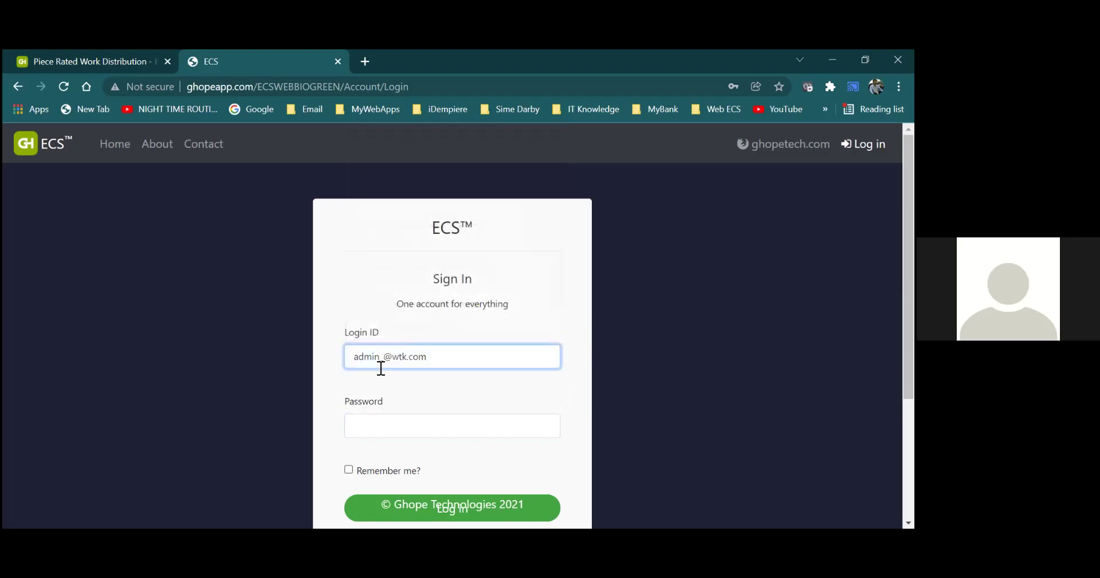
{"action": "type", "text": "iogreen"}
Enter the account password and log in
{"action": "left_click", "coordinate": [374, 423]}
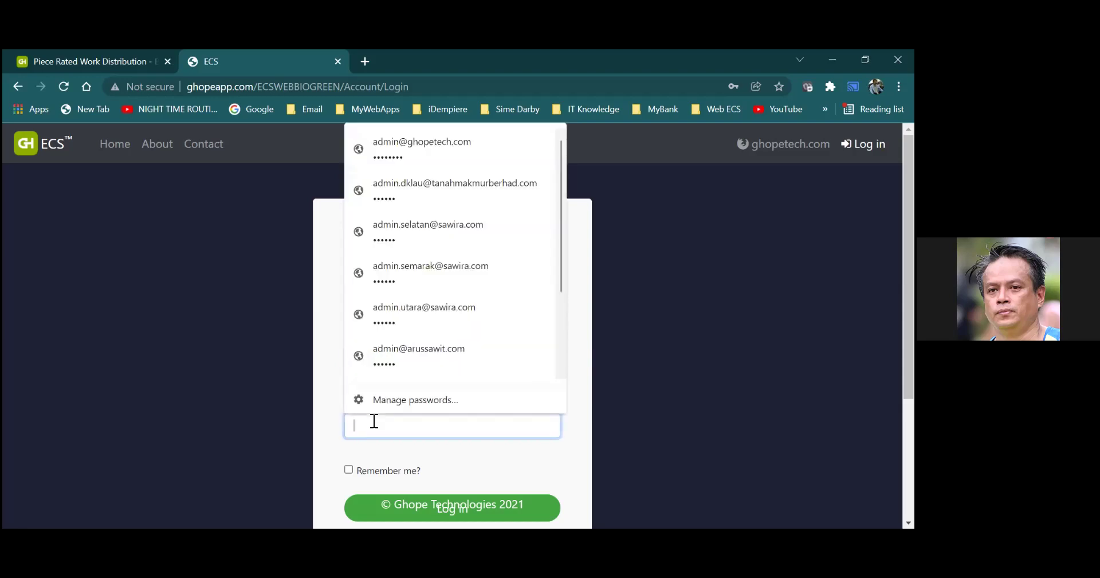
{"action": "type", "text": "••••••"}
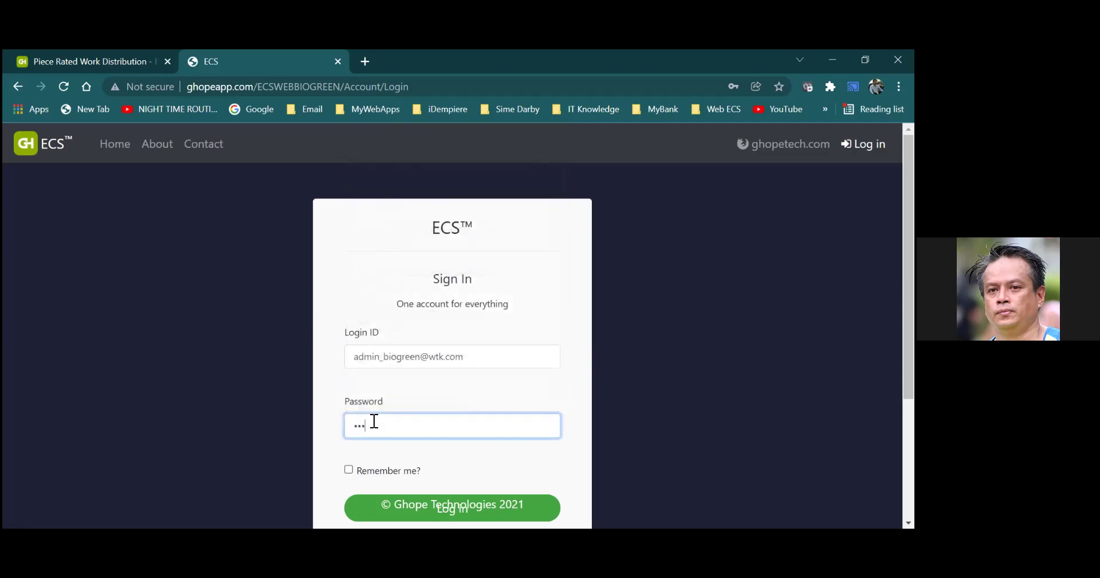
{"action": "scroll", "coordinate": [627, 361], "scroll_direction": "down", "scroll_amount": 3}
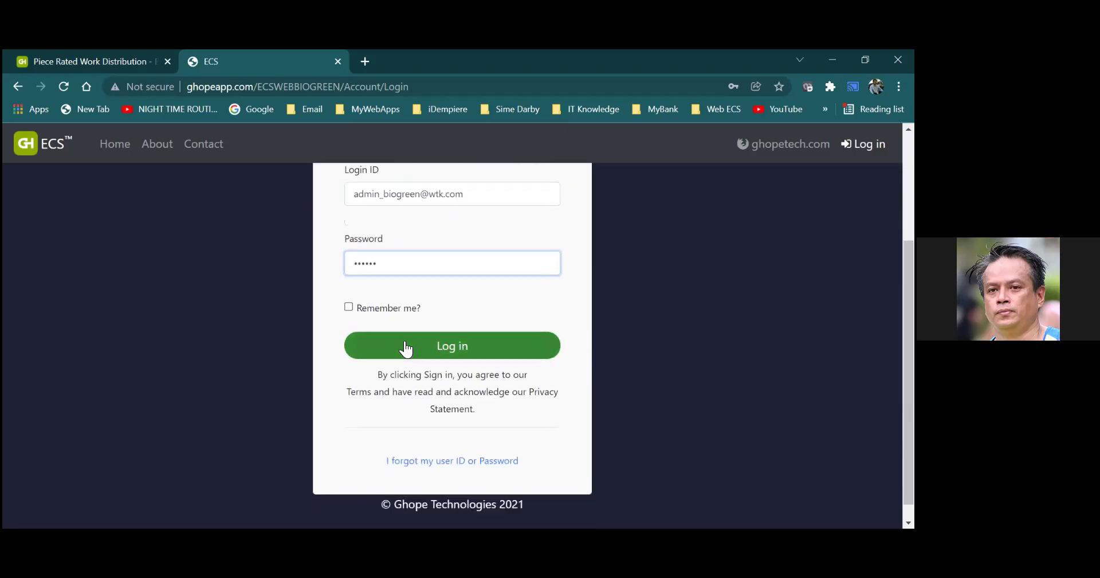
{"action": "left_click", "coordinate": [406, 349]}
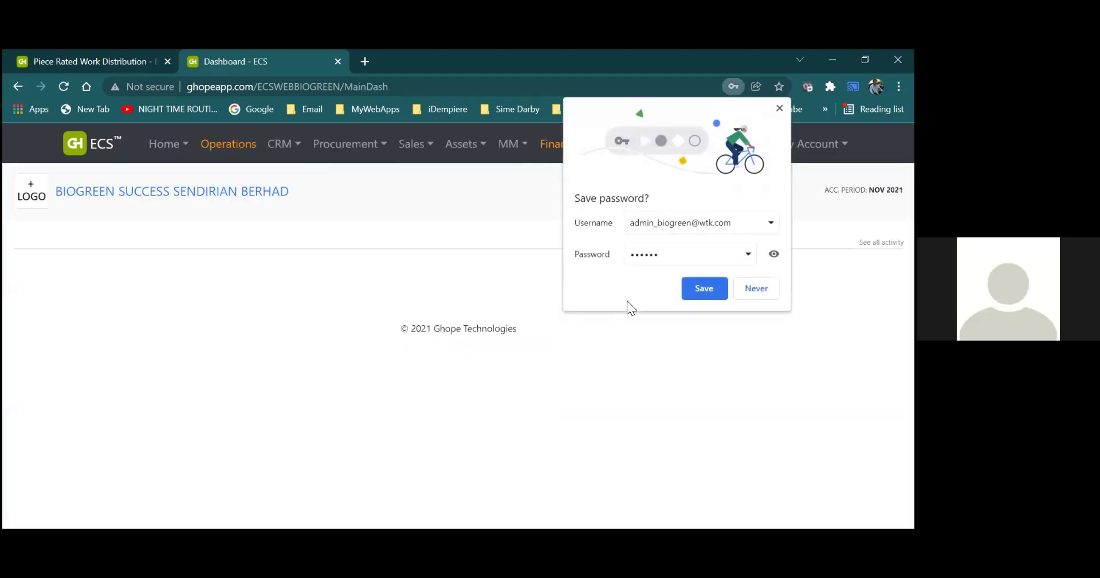
Save the password in Chrome and open the Piece Rated Work (09F) November 2021 batches
{"action": "left_click", "coordinate": [700, 289]}
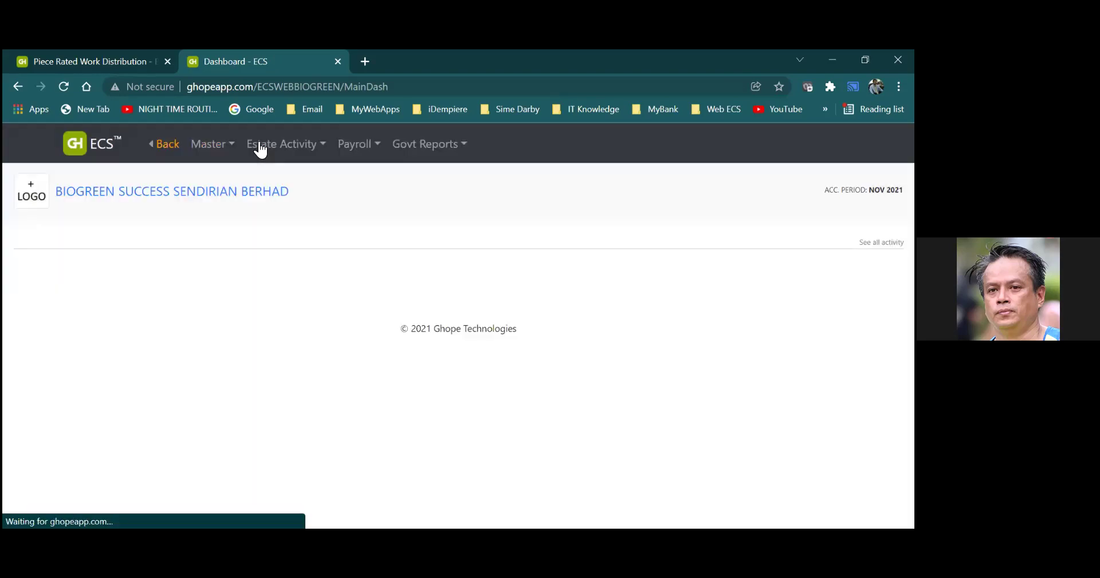
{"action": "left_click", "coordinate": [290, 144]}
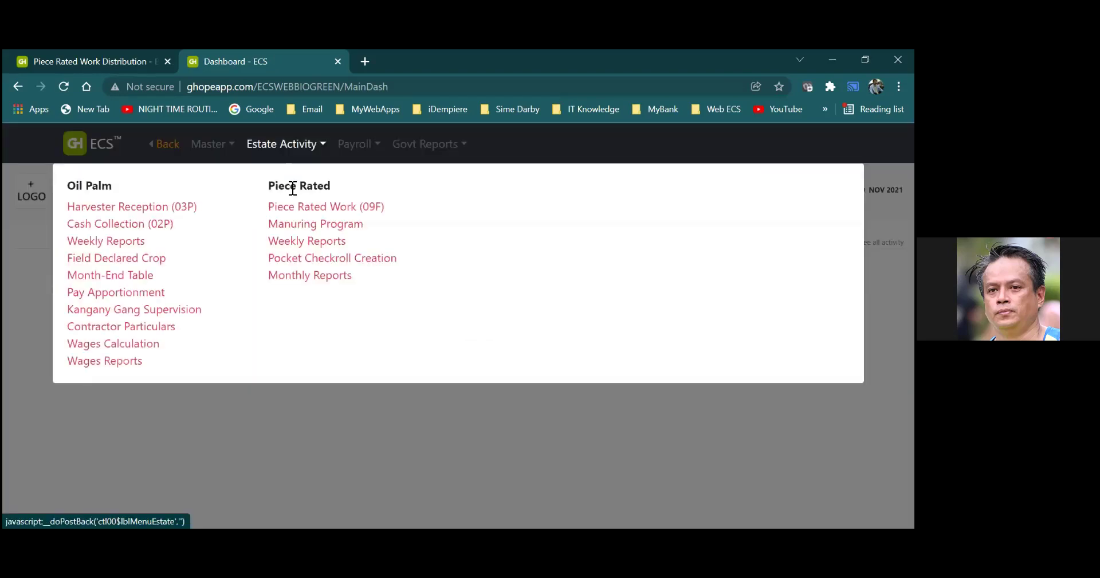
{"action": "left_click", "coordinate": [288, 208]}
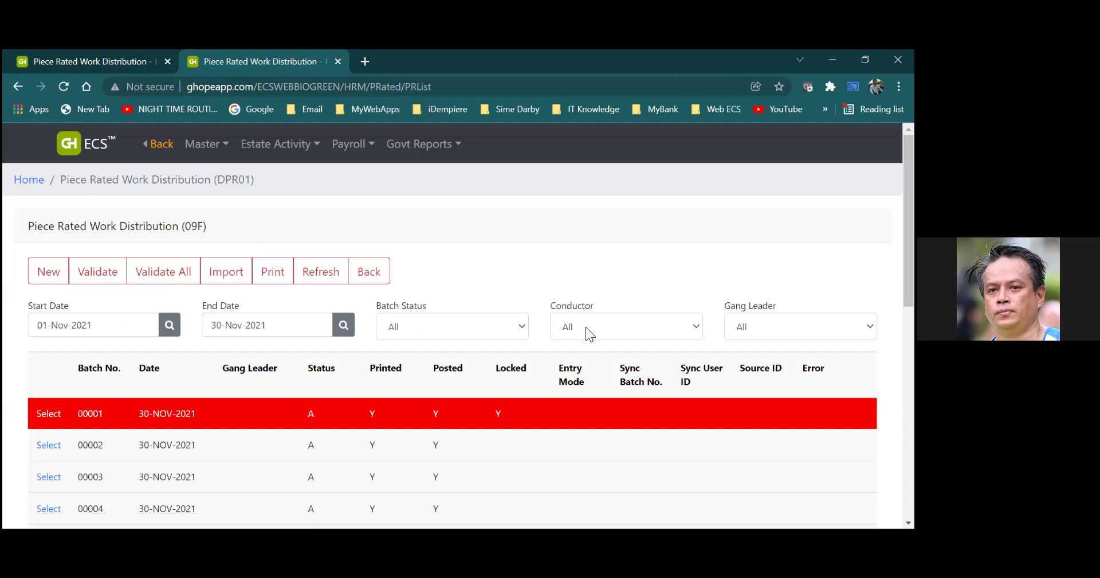
{"action": "scroll", "coordinate": [342, 267], "scroll_direction": "down", "scroll_amount": 2}
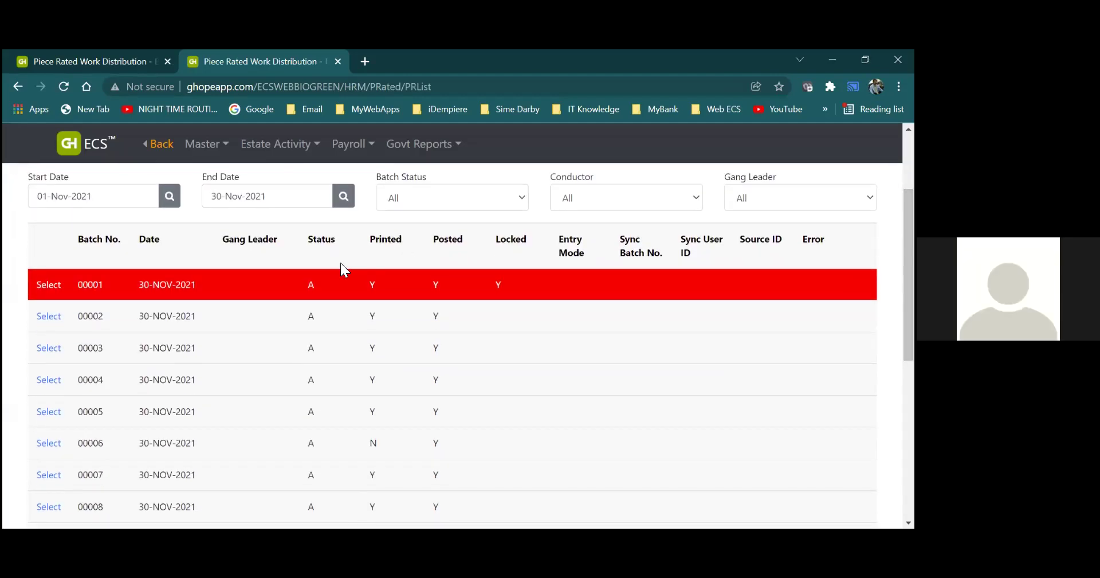
Open batch 00002 and scroll through its Task and Work Distributions tables
{"action": "left_click", "coordinate": [41, 317]}
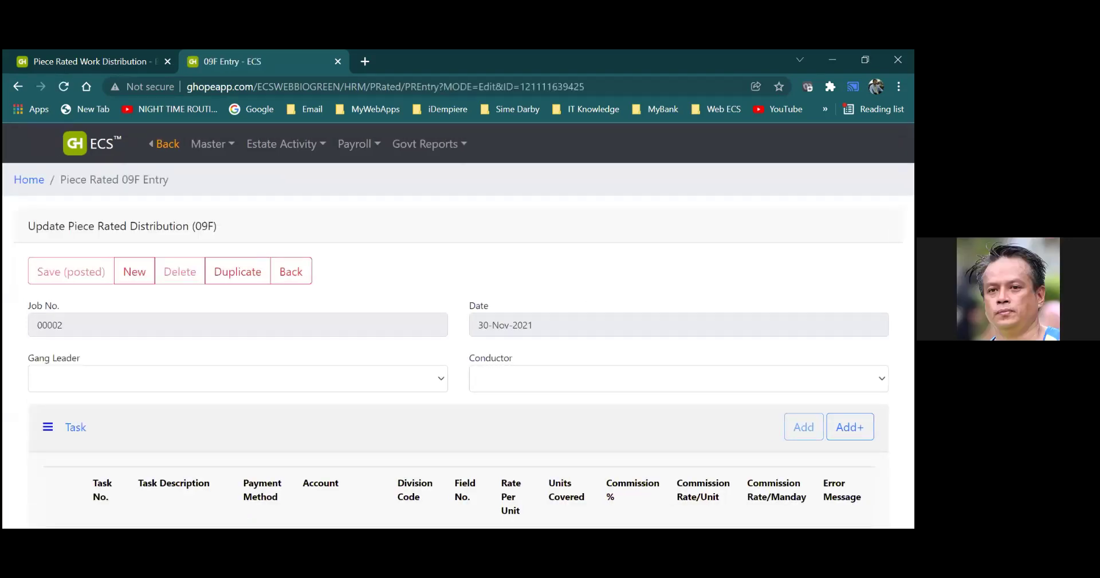
{"action": "scroll", "coordinate": [458, 344], "scroll_direction": "down", "scroll_amount": 2}
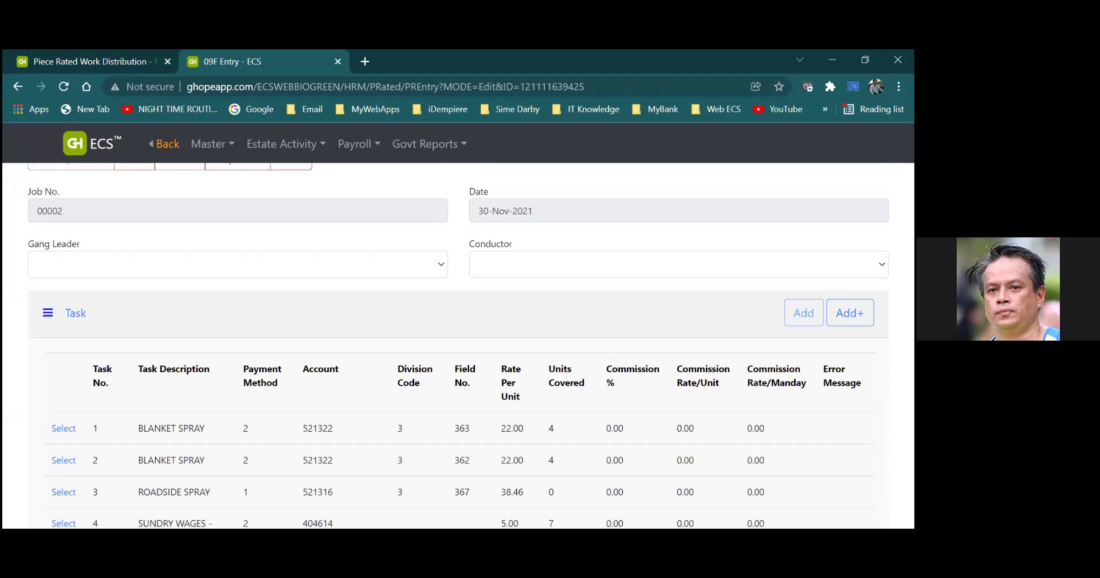
{"action": "scroll", "coordinate": [459, 344], "scroll_direction": "down", "scroll_amount": 3}
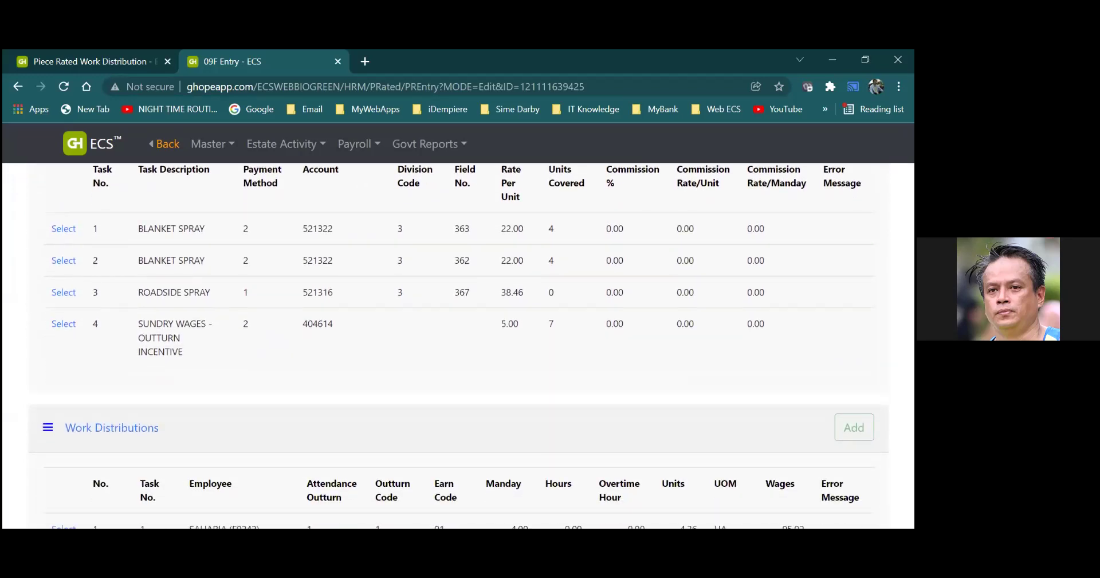
{"action": "scroll", "coordinate": [459, 344], "scroll_direction": "down", "scroll_amount": 5}
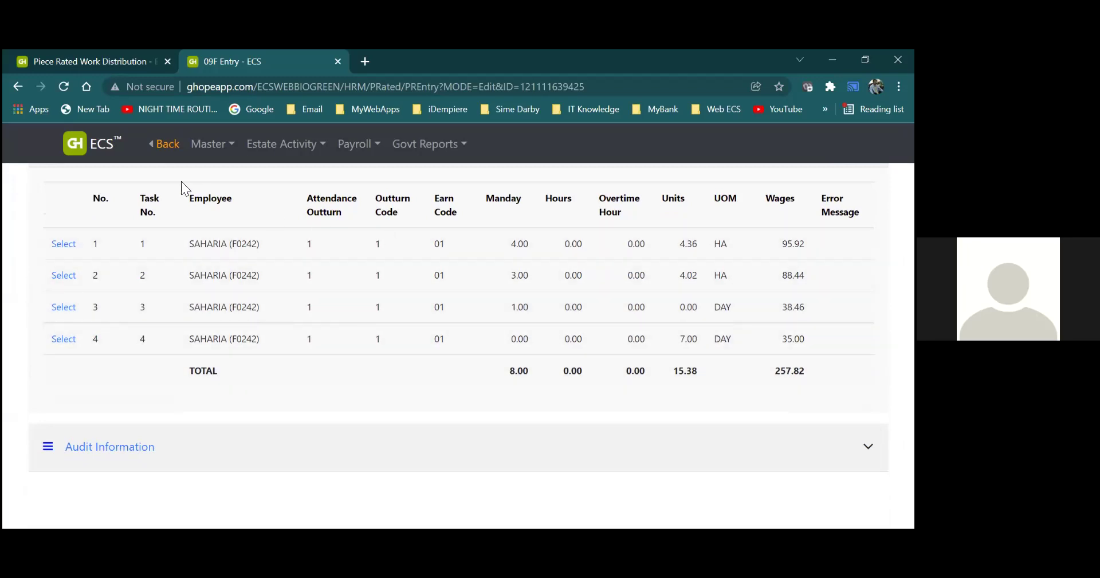
Go back from the batch to the Operations dashboard
{"action": "left_click", "coordinate": [166, 147]}
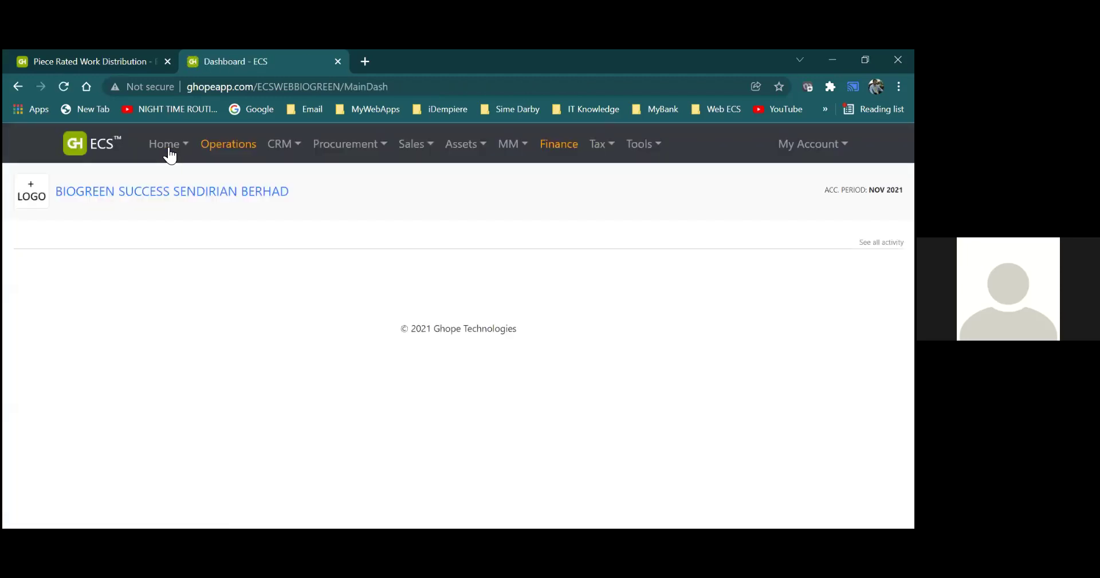
{"action": "left_click", "coordinate": [233, 152]}
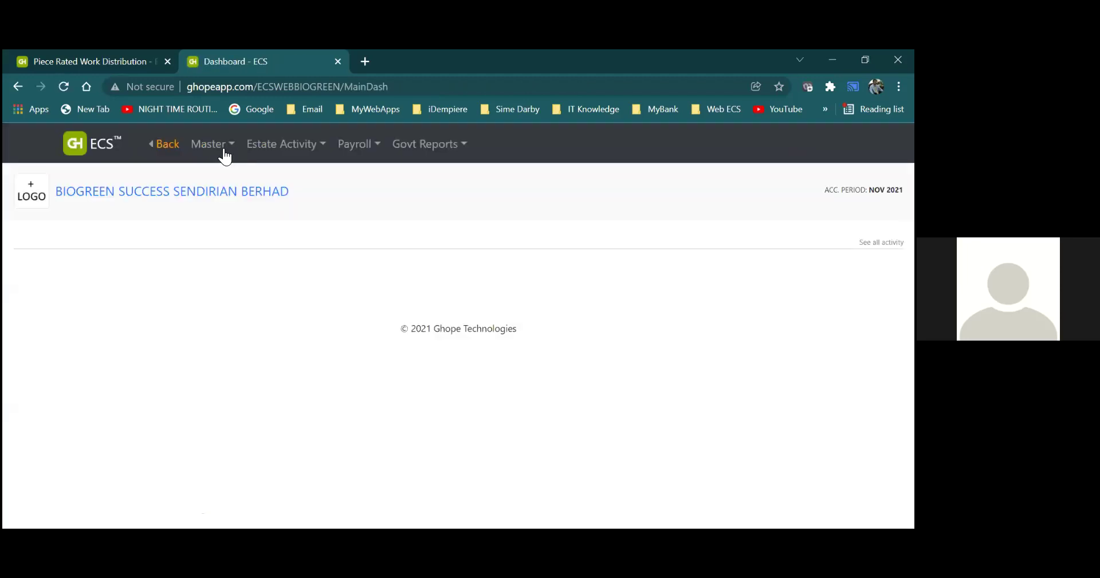
{"action": "left_click", "coordinate": [240, 151]}
Open the Harvester Reception (03P) batch list
{"action": "left_click", "coordinate": [264, 149]}
{"action": "left_click", "coordinate": [182, 207]}
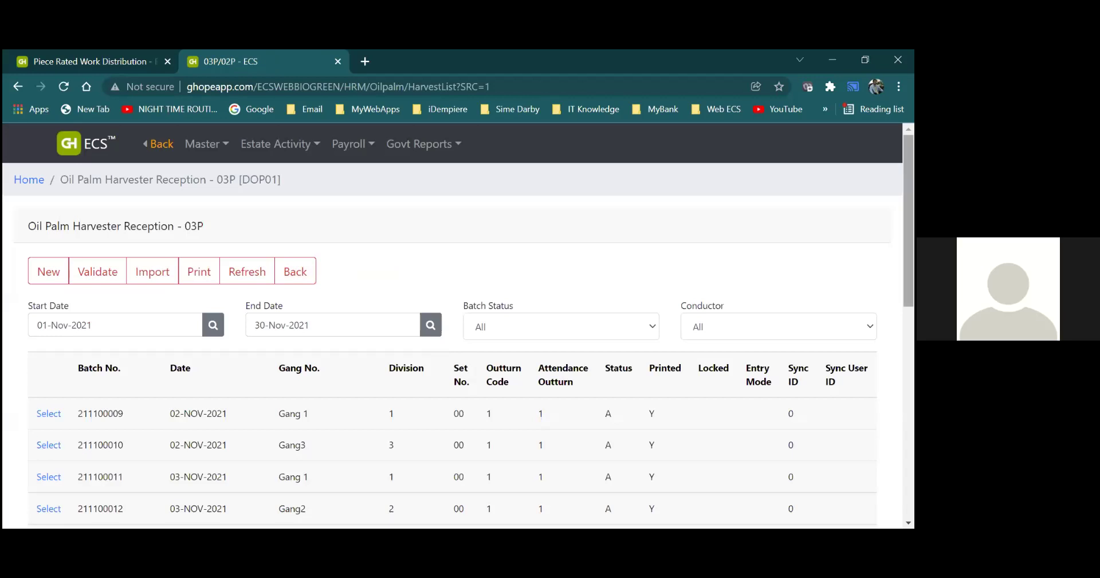
{"action": "scroll", "coordinate": [731, 342], "scroll_direction": "down", "scroll_amount": 2}
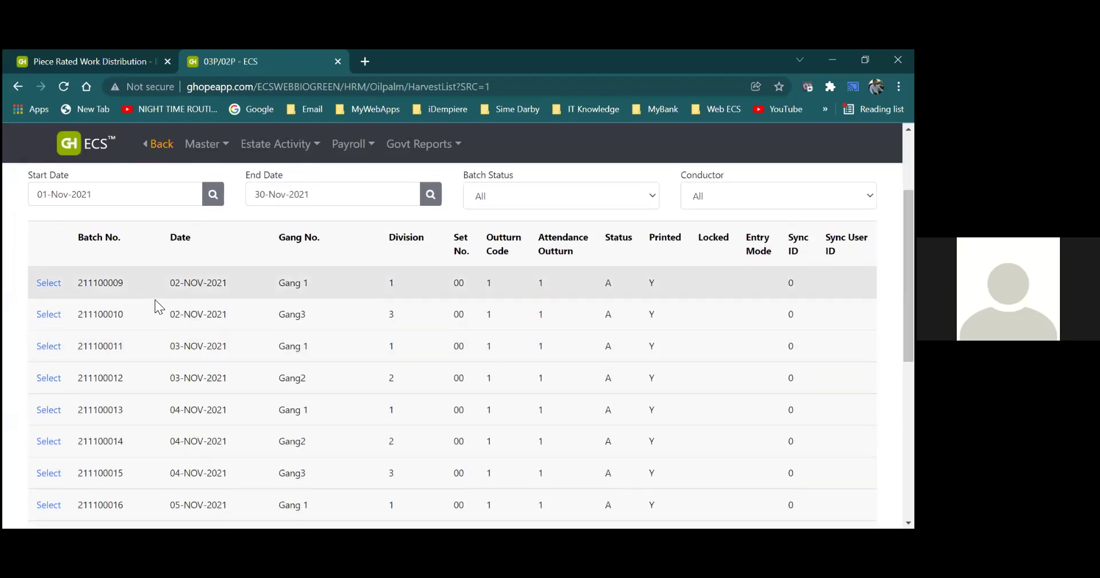
Open batch 211100009 and scroll through its harvesters and FFB quantities
{"action": "left_click", "coordinate": [50, 288]}
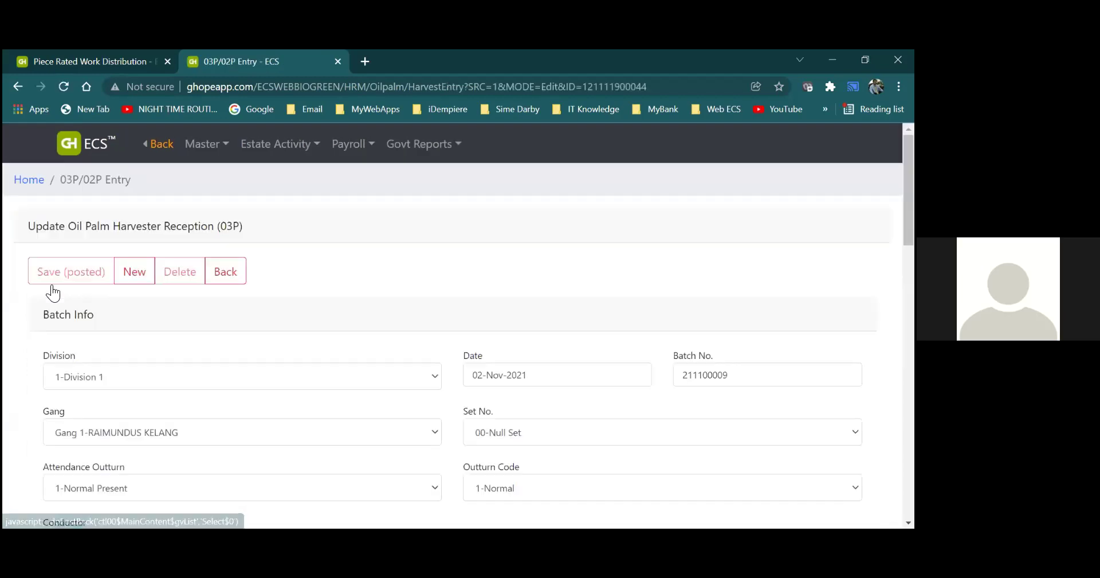
{"action": "scroll", "coordinate": [459, 330], "scroll_direction": "down", "scroll_amount": 7}
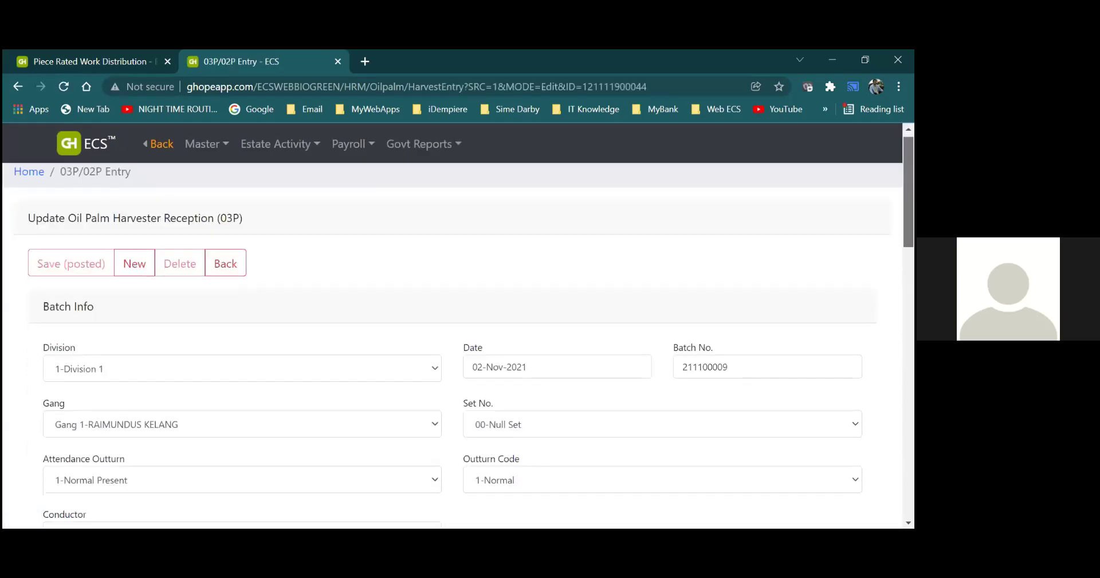
{"action": "scroll", "coordinate": [453, 344], "scroll_direction": "down", "scroll_amount": 3}
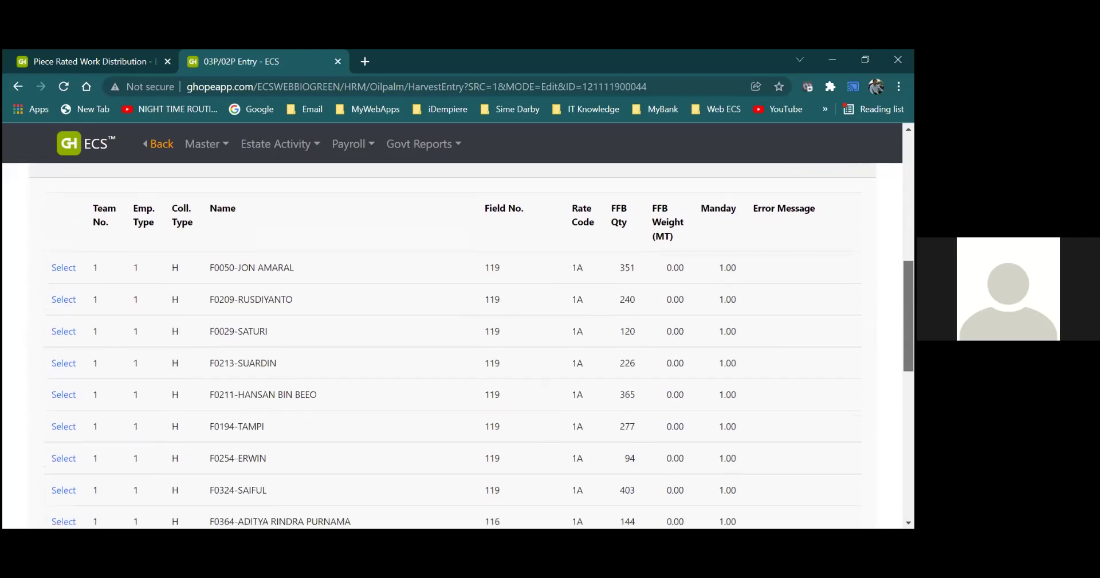
{"action": "scroll", "coordinate": [458, 344], "scroll_direction": "down", "scroll_amount": 3}
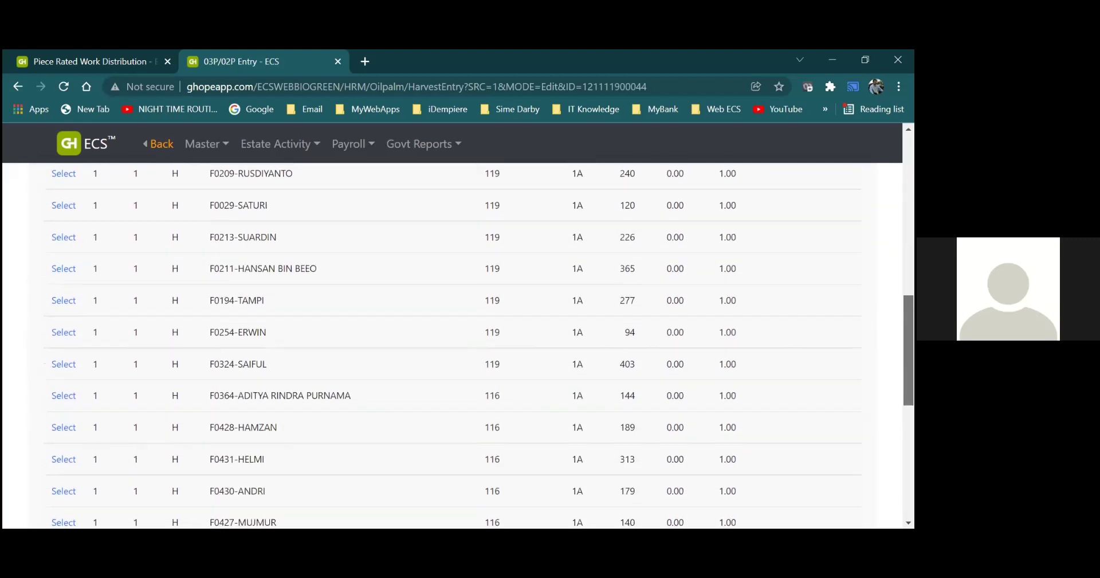
{"action": "scroll", "coordinate": [459, 344], "scroll_direction": "down", "scroll_amount": 3}
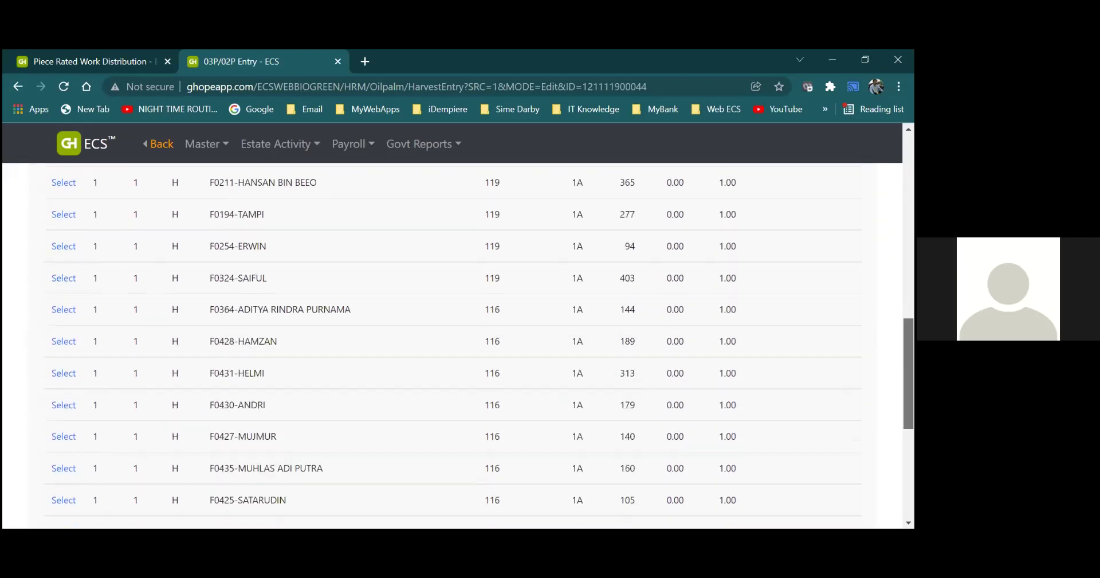
{"action": "scroll", "coordinate": [453, 344], "scroll_direction": "up", "scroll_amount": 2}
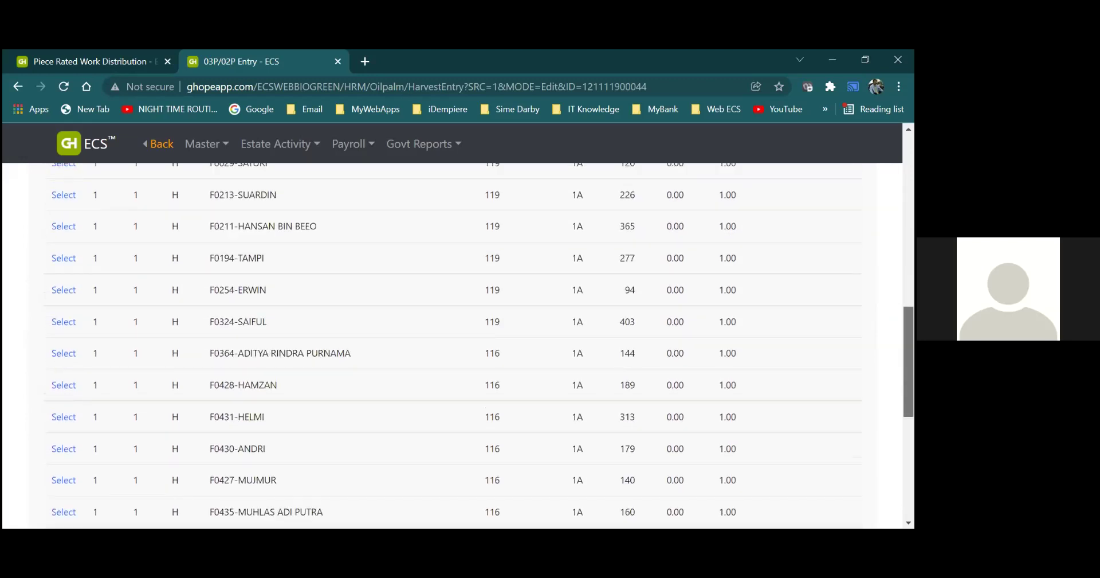
{"action": "scroll", "coordinate": [453, 344], "scroll_direction": "up", "scroll_amount": 1}
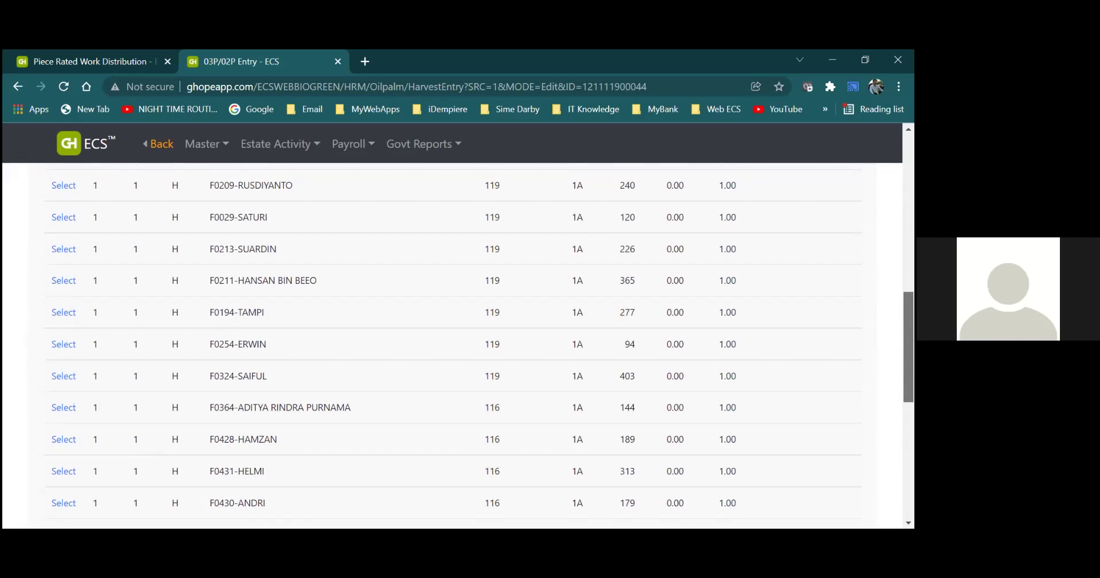
{"action": "scroll", "coordinate": [453, 343], "scroll_direction": "up", "scroll_amount": 1}
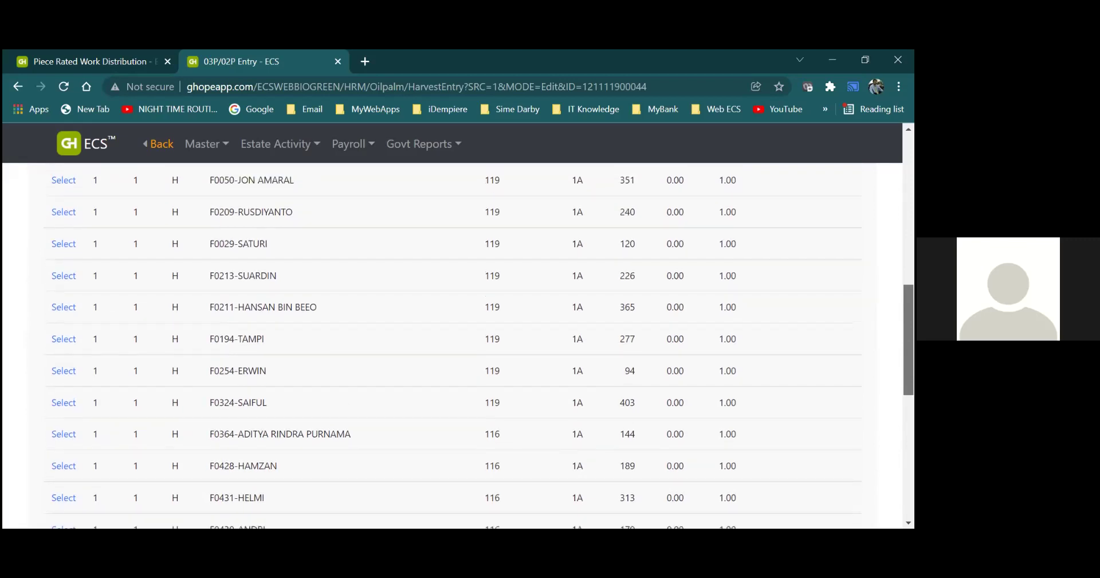
{"action": "scroll", "coordinate": [627, 315], "scroll_direction": "up", "scroll_amount": 3}
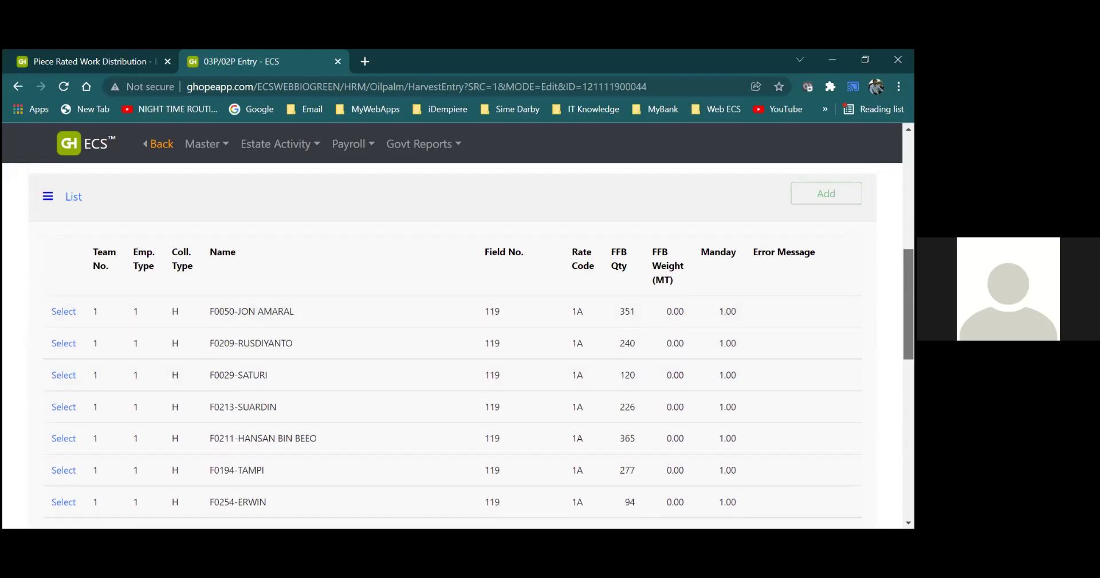
{"action": "scroll", "coordinate": [459, 344], "scroll_direction": "down", "scroll_amount": 4}
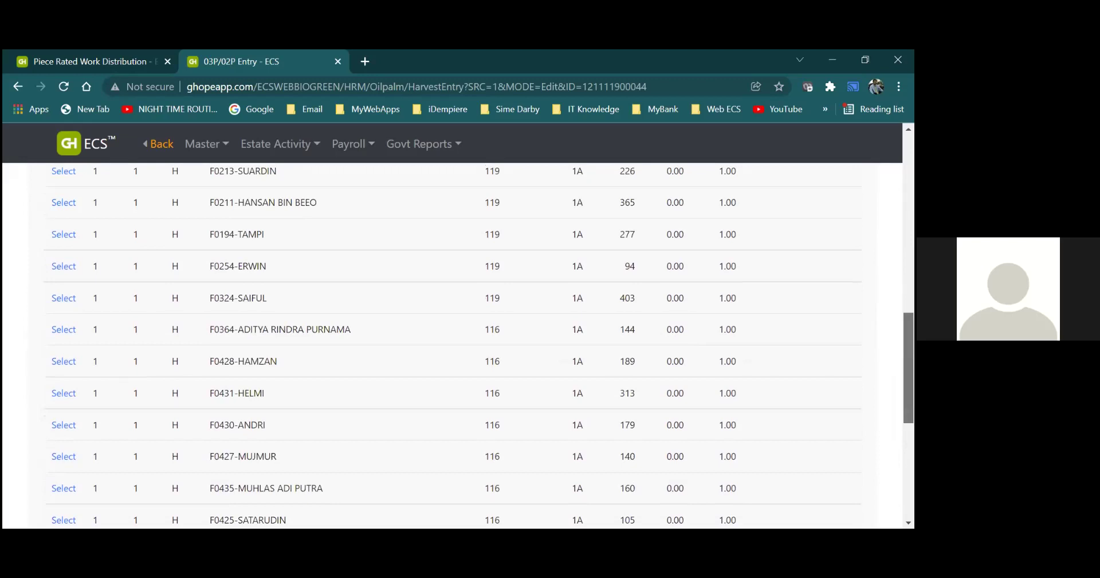
{"action": "scroll", "coordinate": [459, 344], "scroll_direction": "down", "scroll_amount": 5}
{"action": "scroll", "coordinate": [458, 343], "scroll_direction": "up", "scroll_amount": 8}
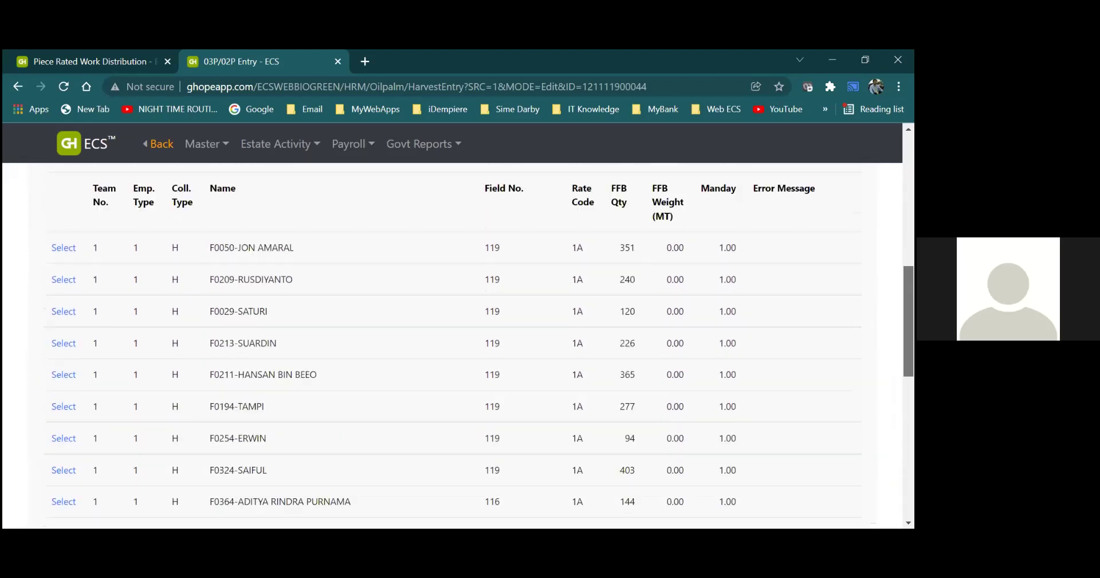
{"action": "scroll", "coordinate": [314, 209], "scroll_direction": "up", "scroll_amount": 4}
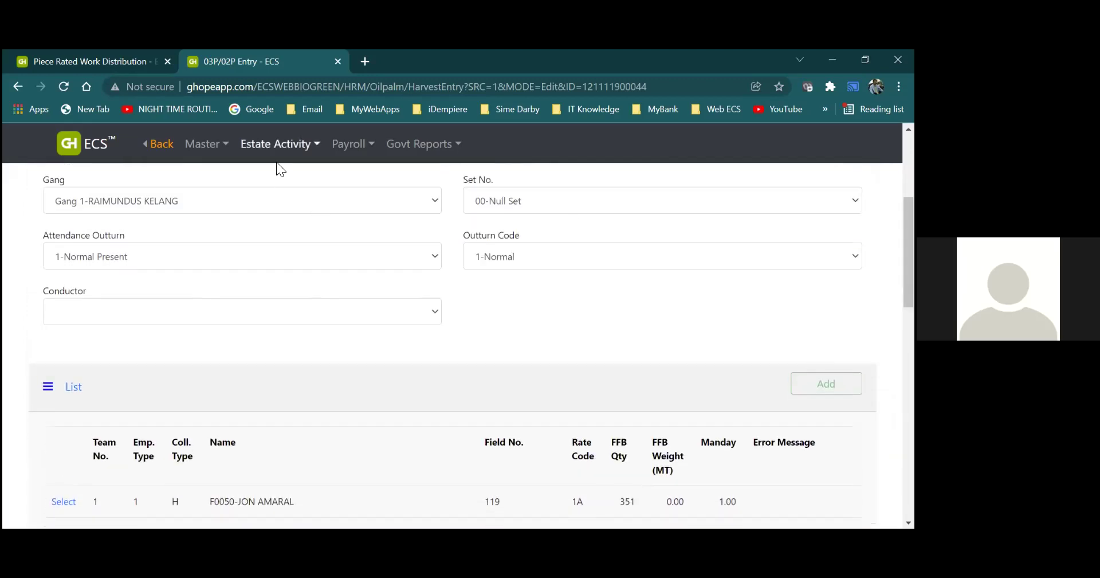
{"action": "mouse_move", "coordinate": [277, 151]}
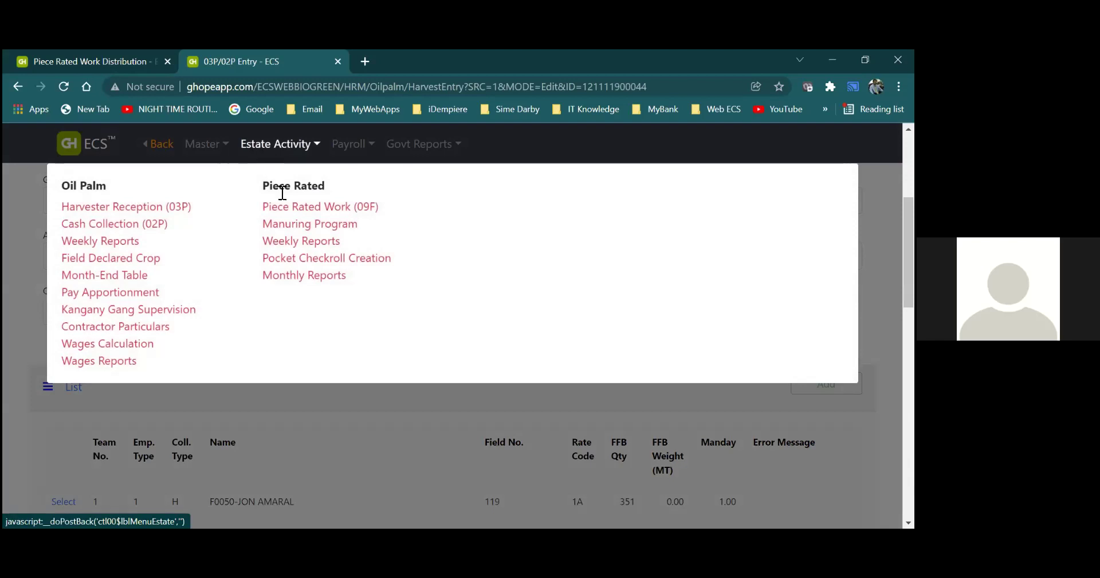
{"action": "left_click", "coordinate": [284, 207]}
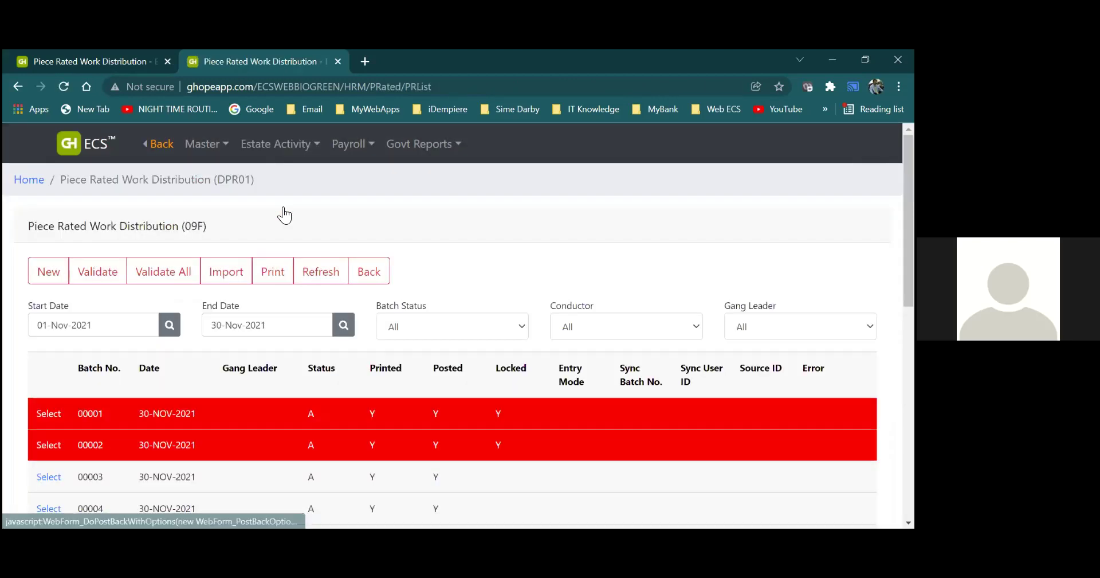
{"action": "left_click", "coordinate": [59, 421]}
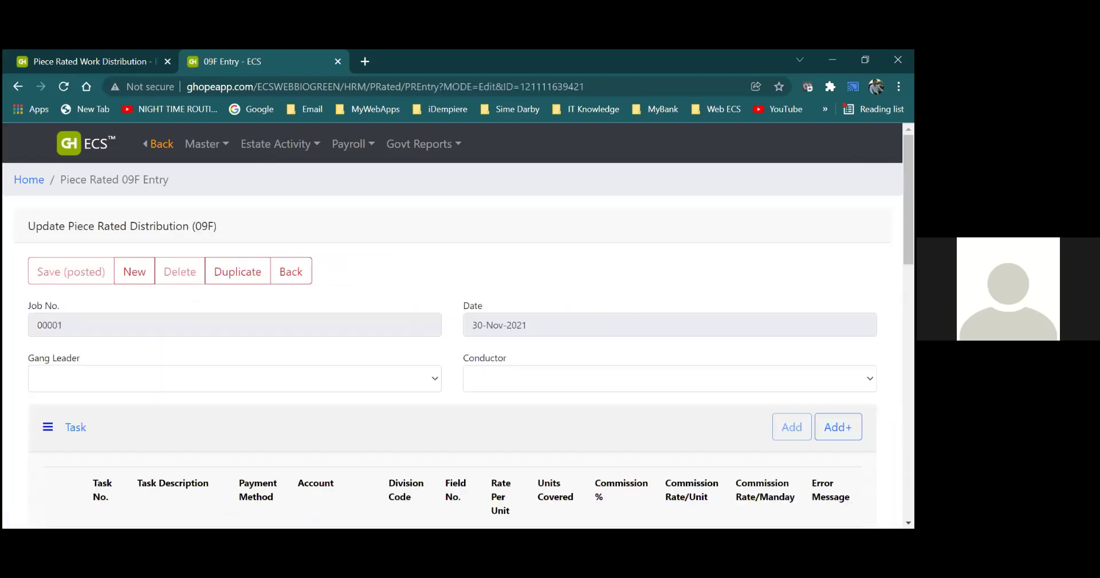
{"action": "scroll", "coordinate": [659, 247], "scroll_direction": "down", "scroll_amount": 2}
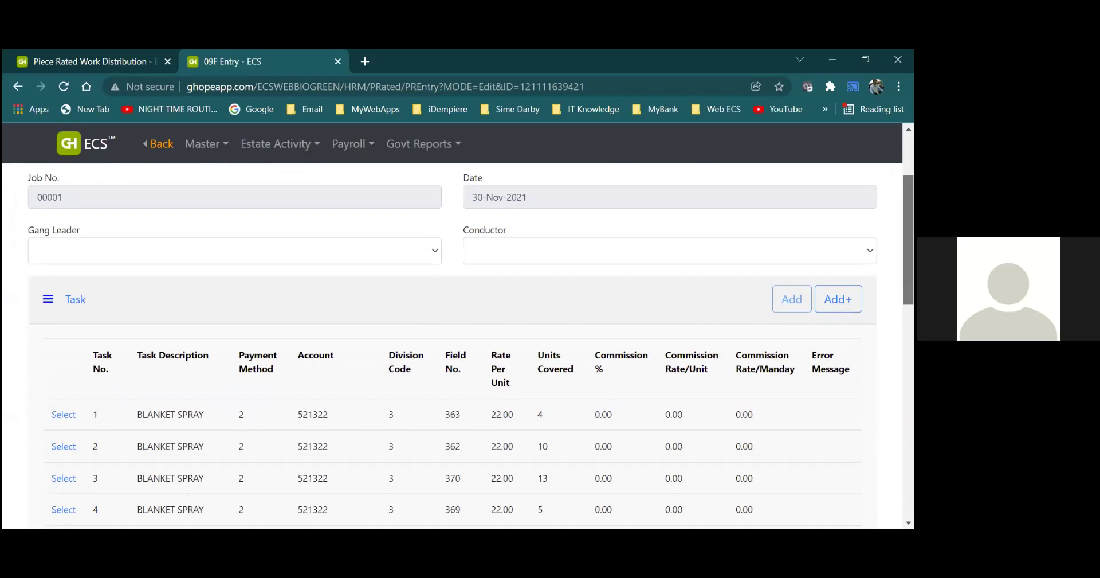
{"action": "scroll", "coordinate": [460, 172], "scroll_direction": "up", "scroll_amount": 2}
{"action": "left_click", "coordinate": [297, 236]}
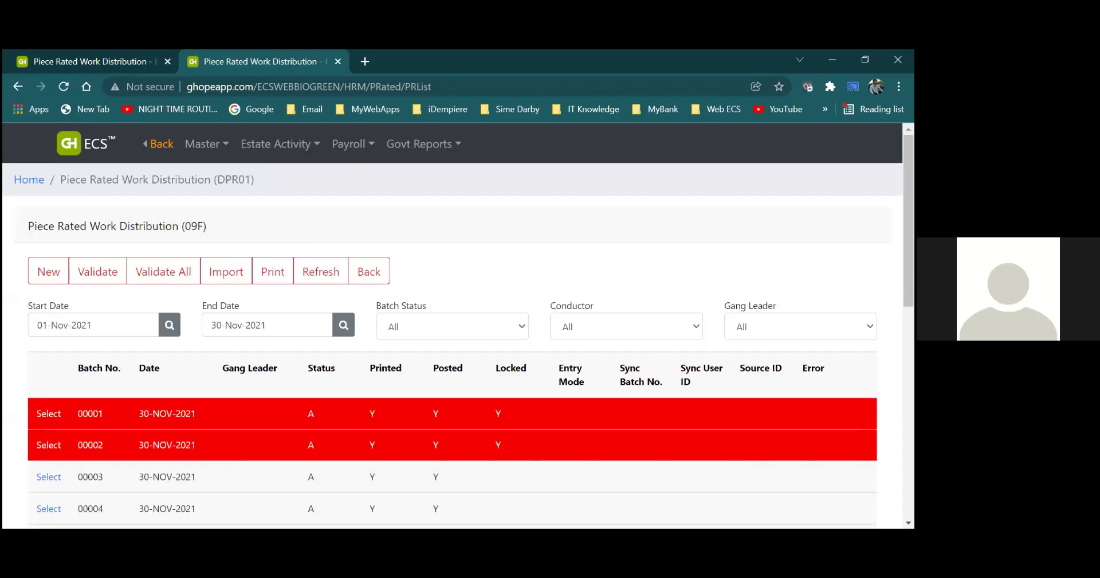
{"action": "scroll", "coordinate": [381, 276], "scroll_direction": "down", "scroll_amount": 3}
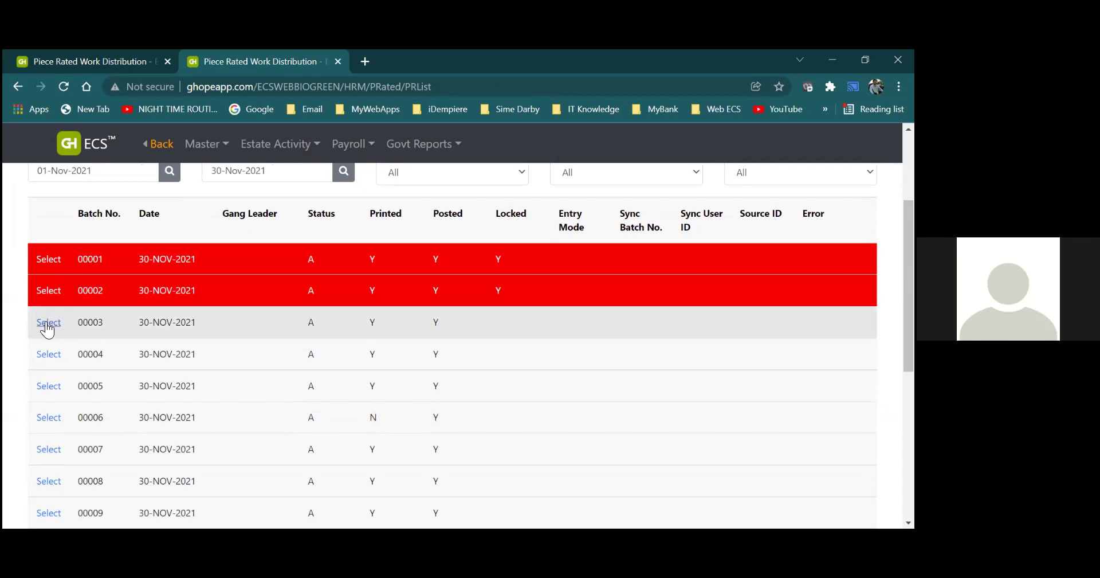
Open batch 00003, scroll through its Task and Work Distributions tables, then return to the list
{"action": "left_click", "coordinate": [48, 323]}
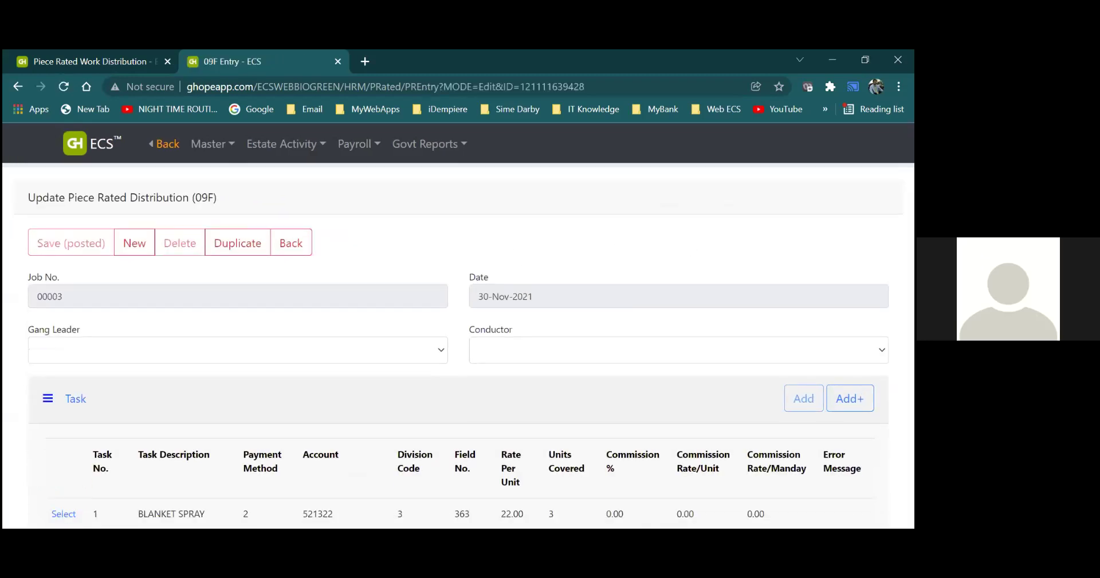
{"action": "scroll", "coordinate": [458, 344], "scroll_direction": "down", "scroll_amount": 3}
{"action": "scroll", "coordinate": [458, 344], "scroll_direction": "down", "scroll_amount": 2}
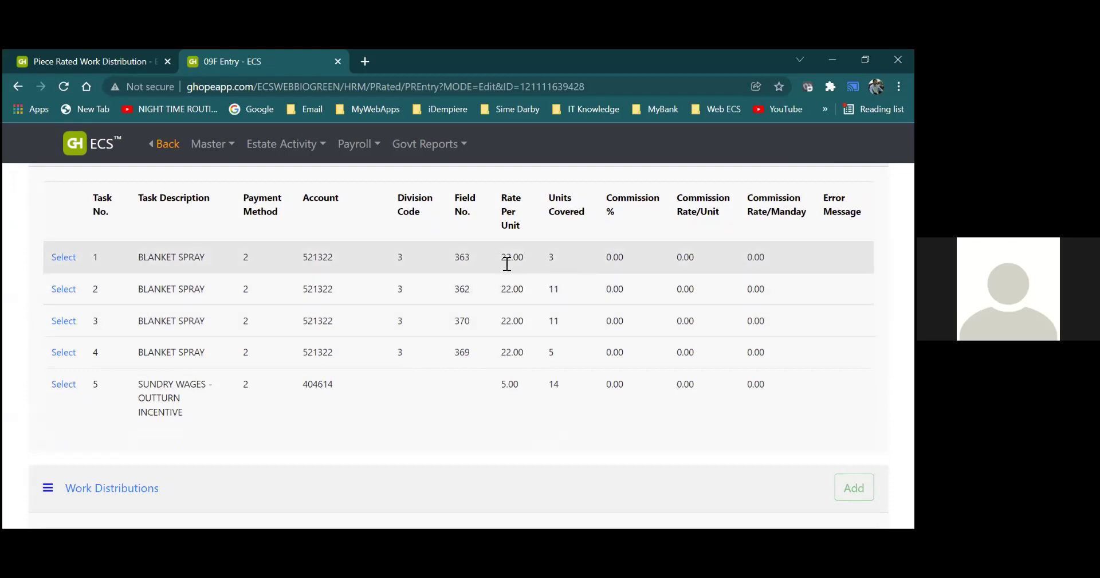
{"action": "scroll", "coordinate": [695, 316], "scroll_direction": "down", "scroll_amount": 2}
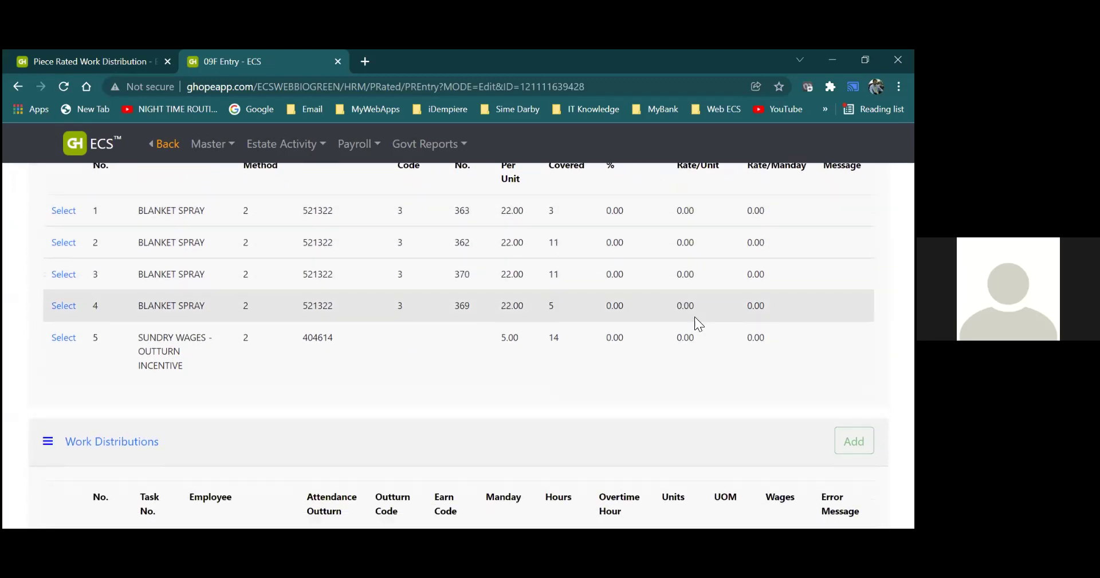
{"action": "scroll", "coordinate": [695, 317], "scroll_direction": "down", "scroll_amount": 4}
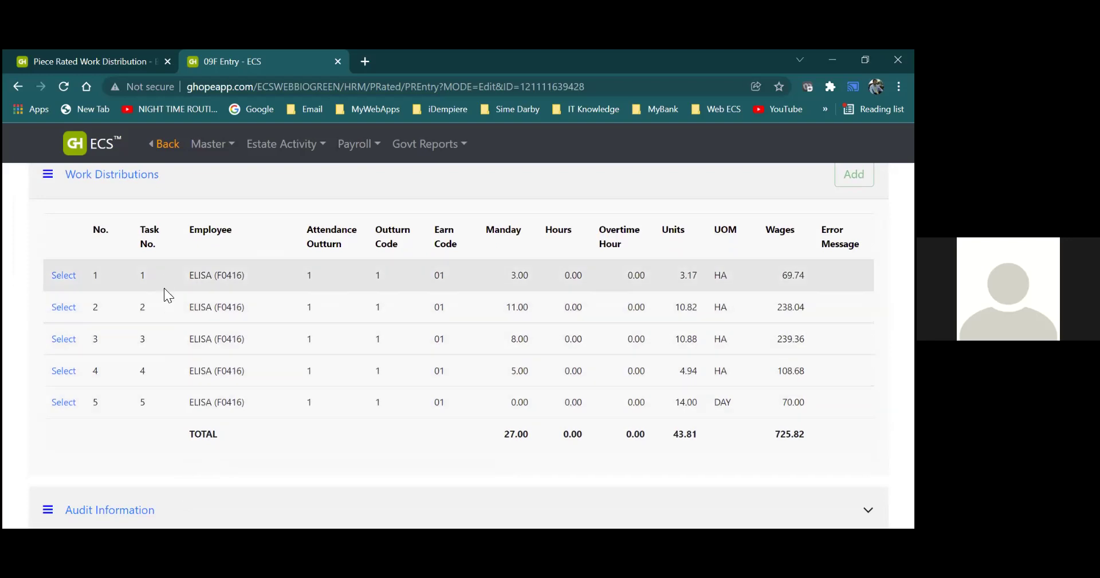
{"action": "scroll", "coordinate": [225, 360], "scroll_direction": "down", "scroll_amount": 1}
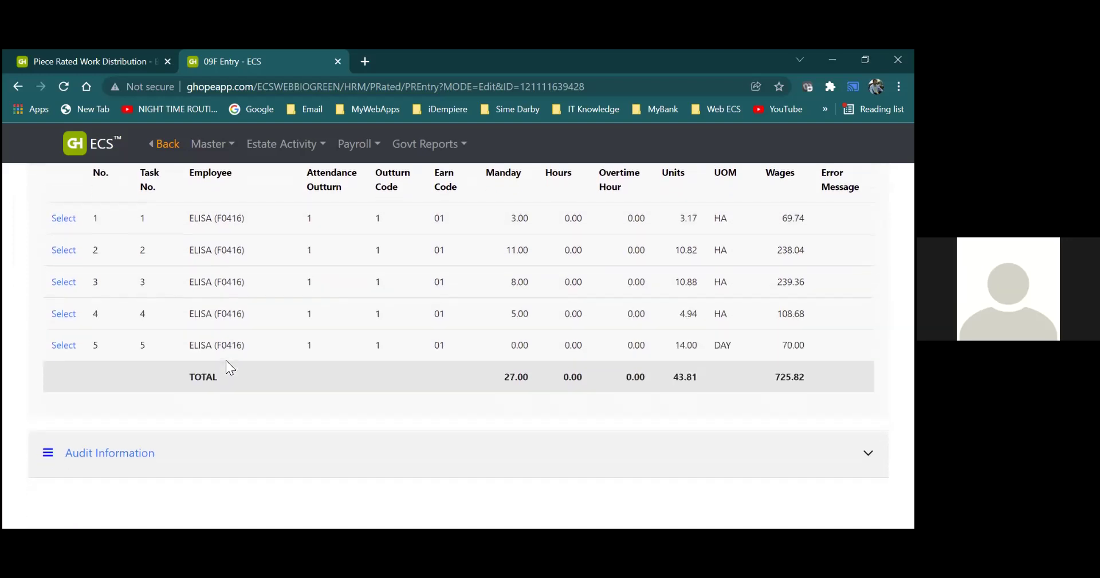
{"action": "scroll", "coordinate": [225, 360], "scroll_direction": "up", "scroll_amount": 4}
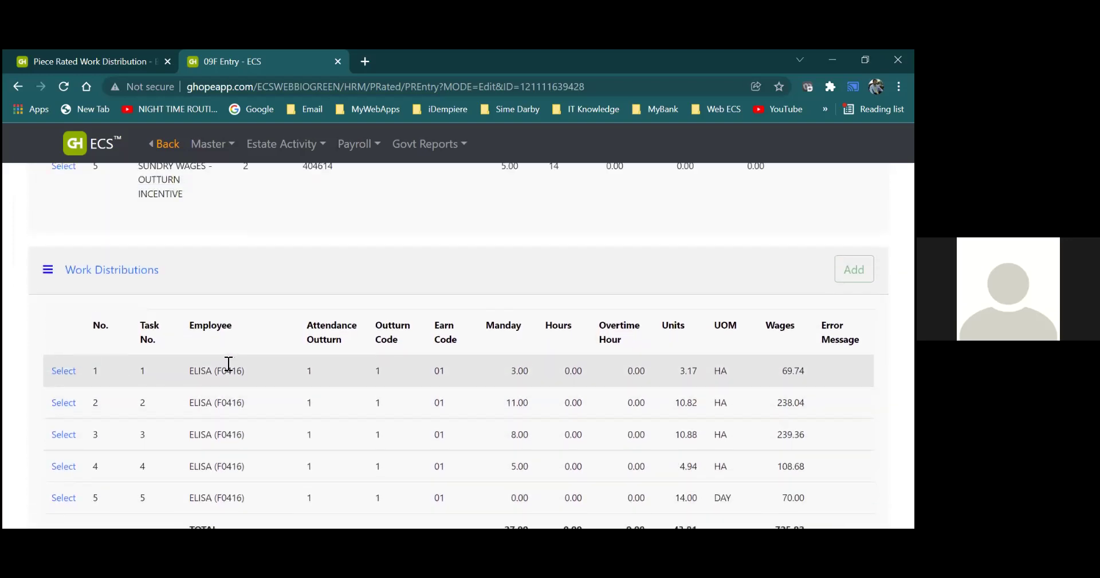
{"action": "scroll", "coordinate": [226, 360], "scroll_direction": "up", "scroll_amount": 3}
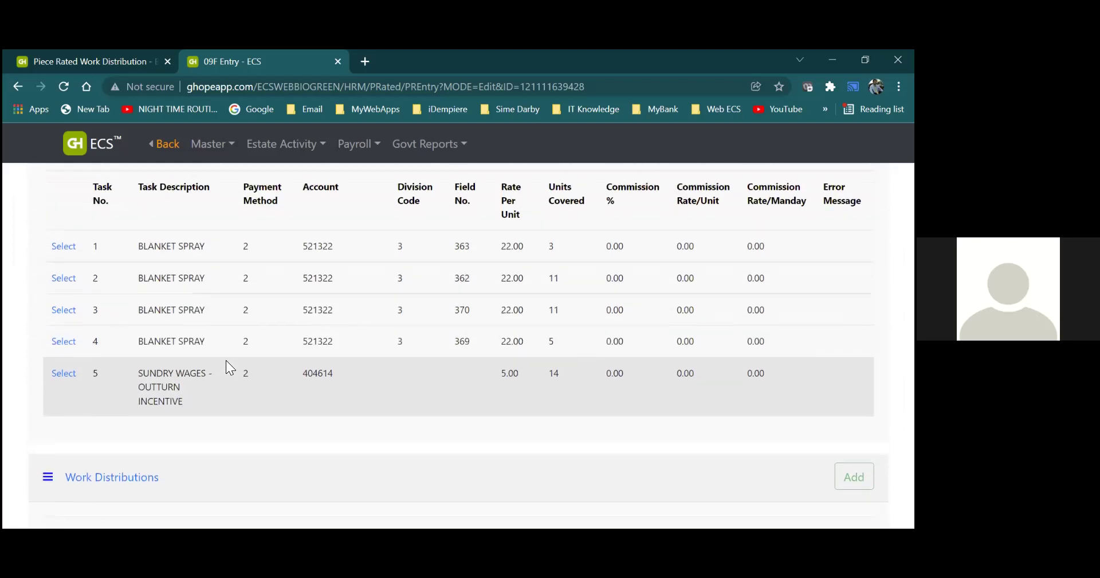
{"action": "scroll", "coordinate": [226, 360], "scroll_direction": "up", "scroll_amount": 3}
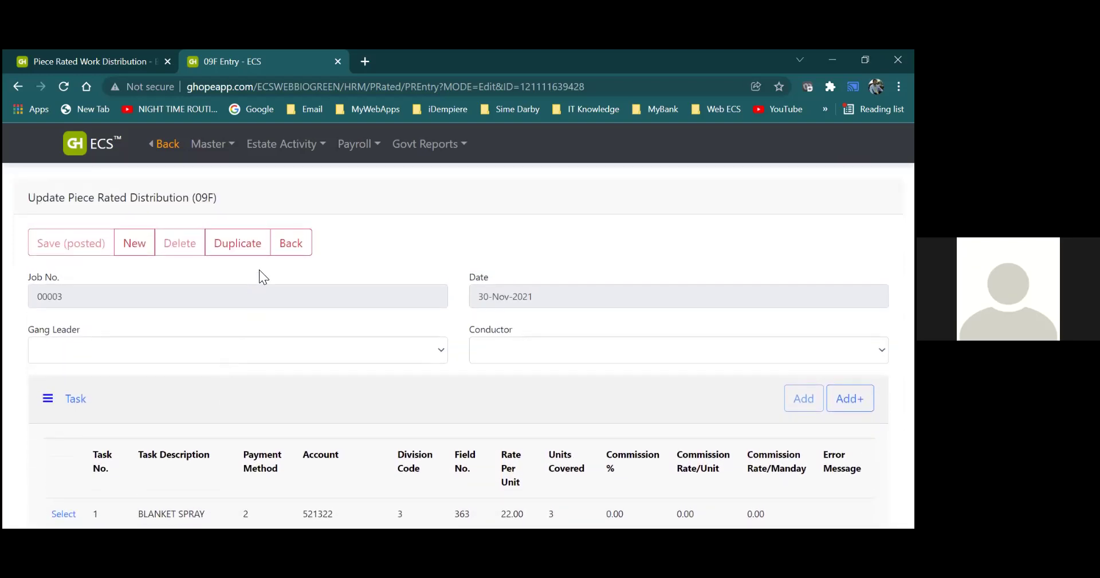
{"action": "left_click", "coordinate": [281, 247]}
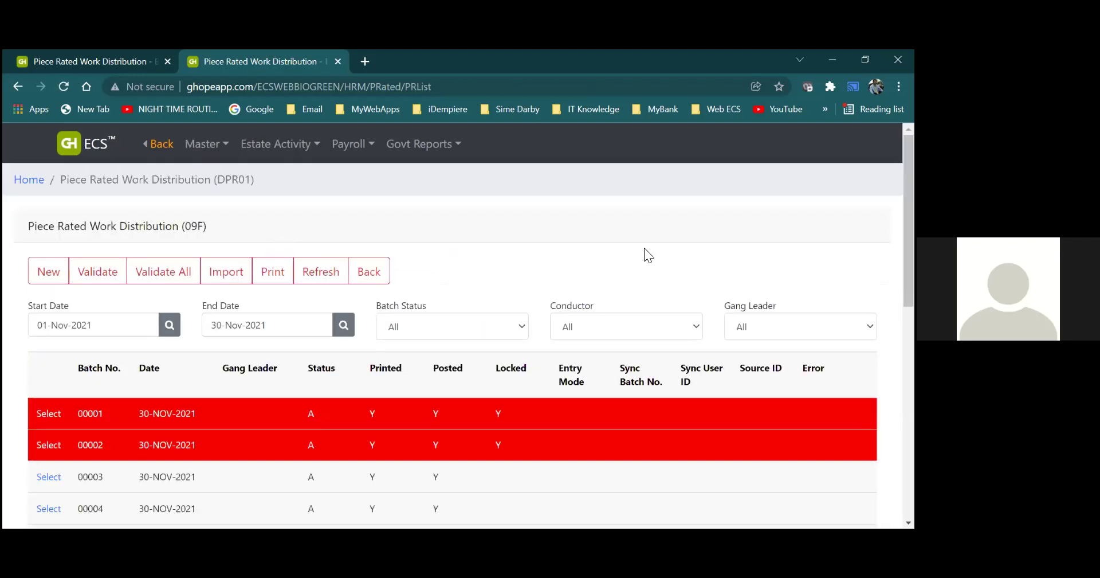
Search piece rated batches for the 01-Dec-2021 to 31-Dec-2021 range
{"action": "left_click", "coordinate": [280, 144]}
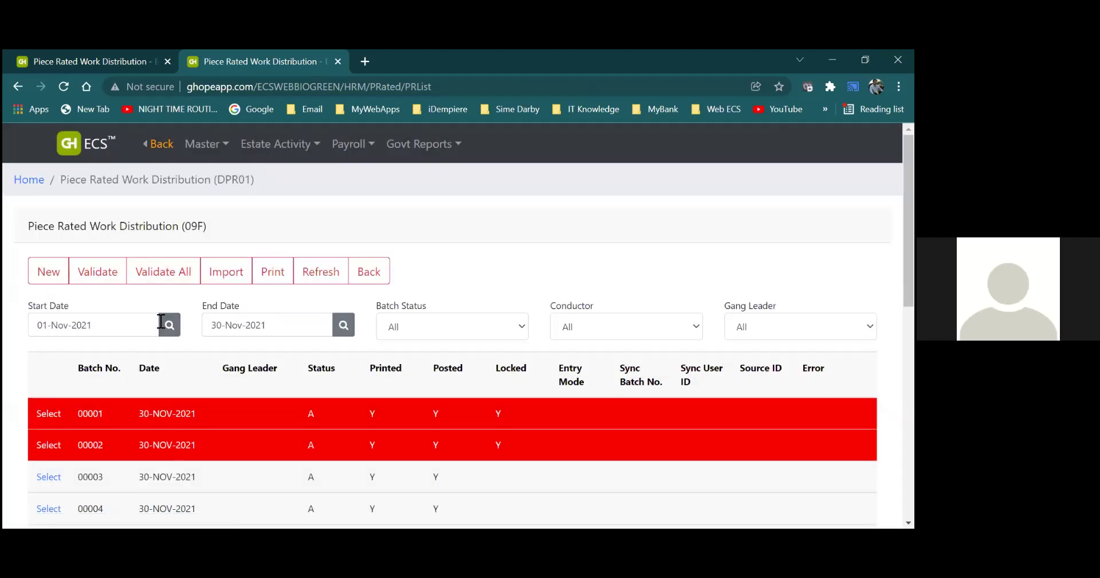
{"action": "left_click", "coordinate": [161, 322]}
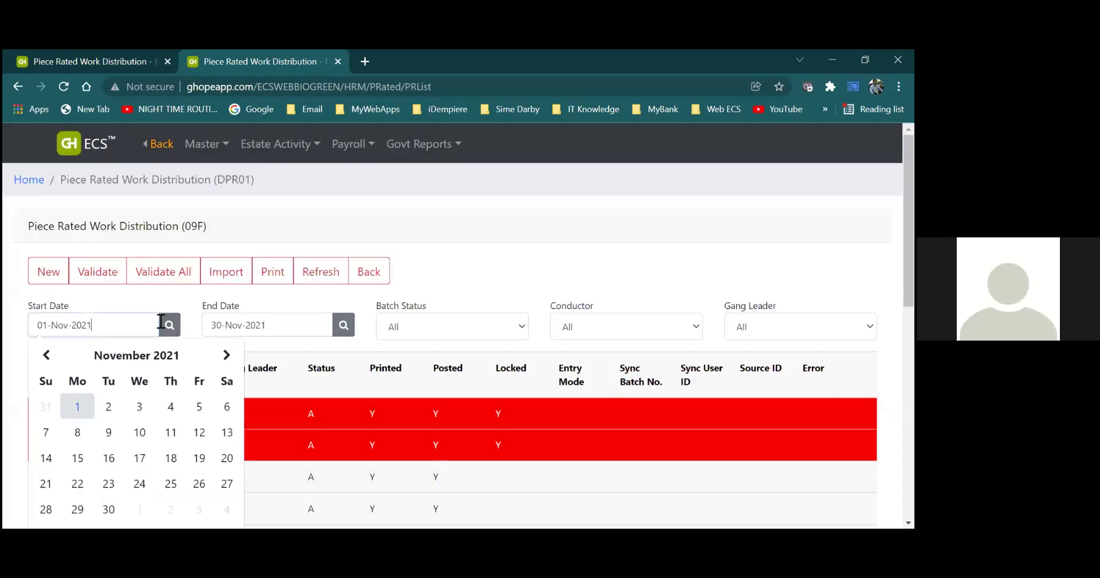
{"action": "left_click", "coordinate": [226, 355]}
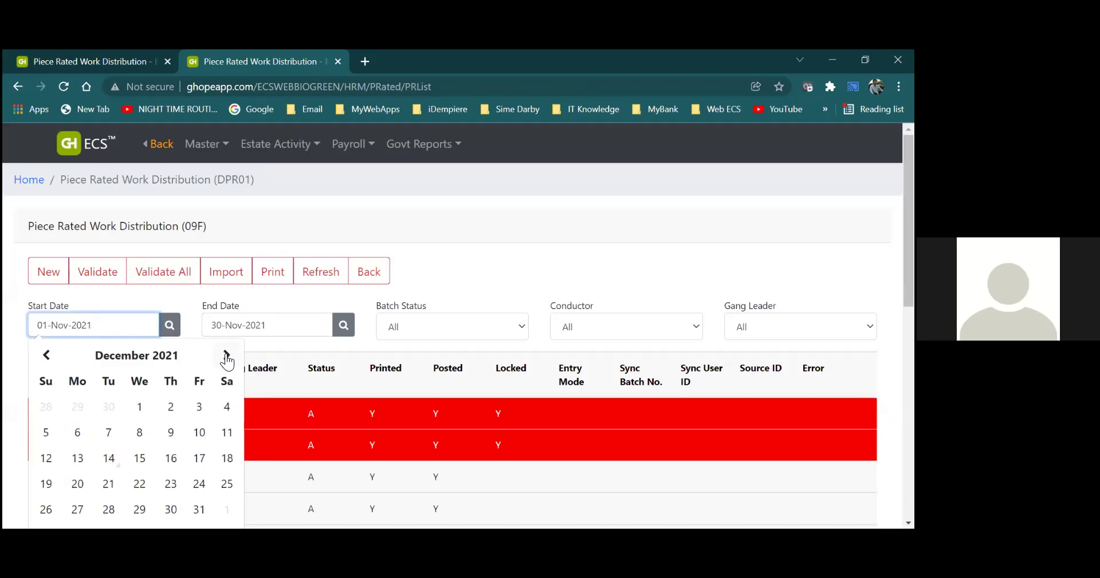
{"action": "left_click", "coordinate": [141, 408]}
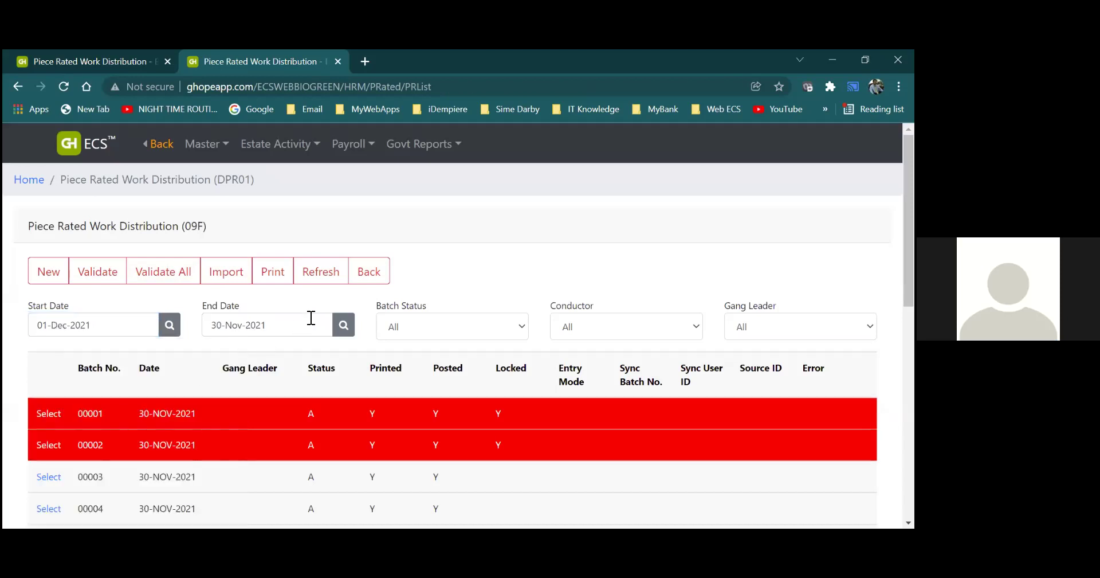
{"action": "left_click", "coordinate": [311, 322]}
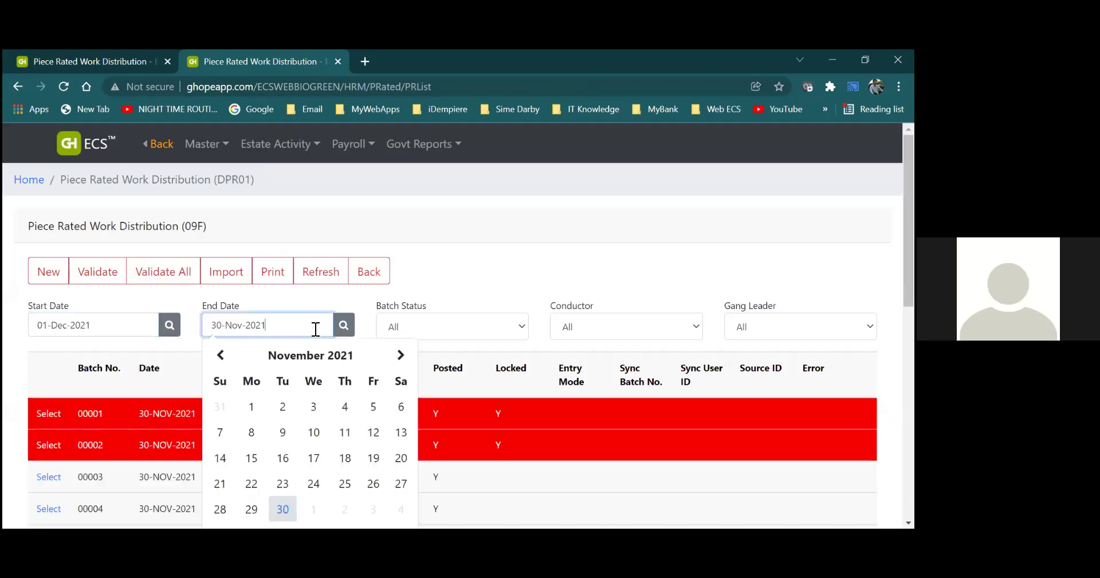
{"action": "left_click", "coordinate": [401, 356]}
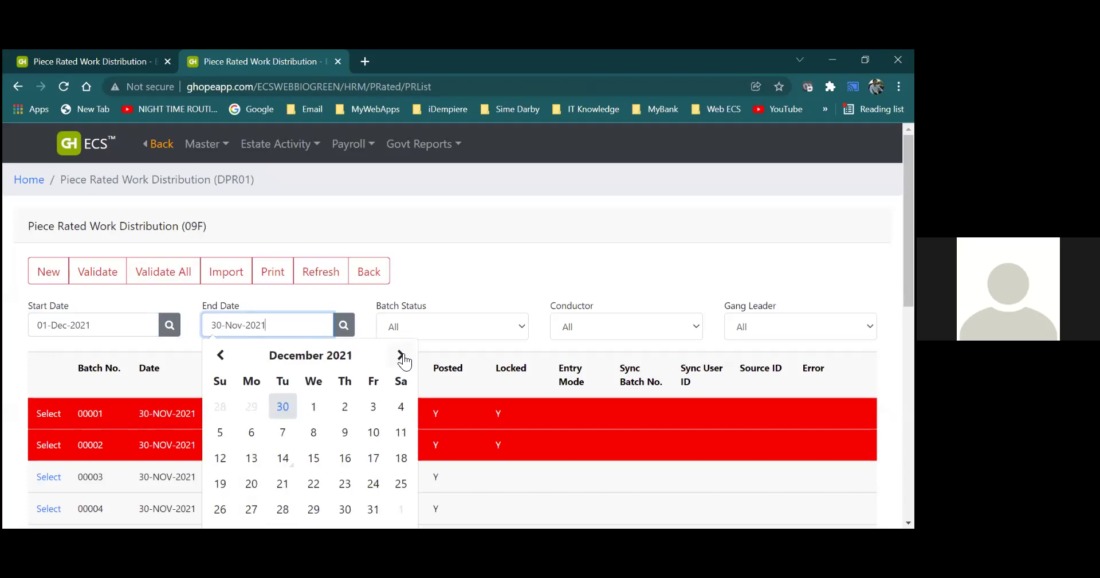
{"action": "left_click", "coordinate": [373, 509]}
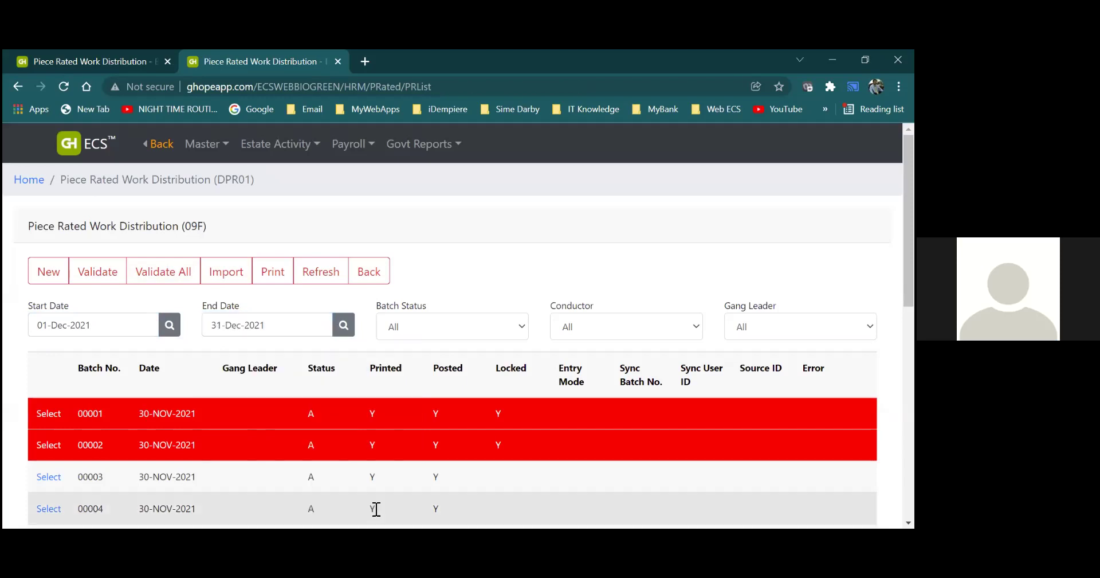
{"action": "left_click", "coordinate": [347, 333]}
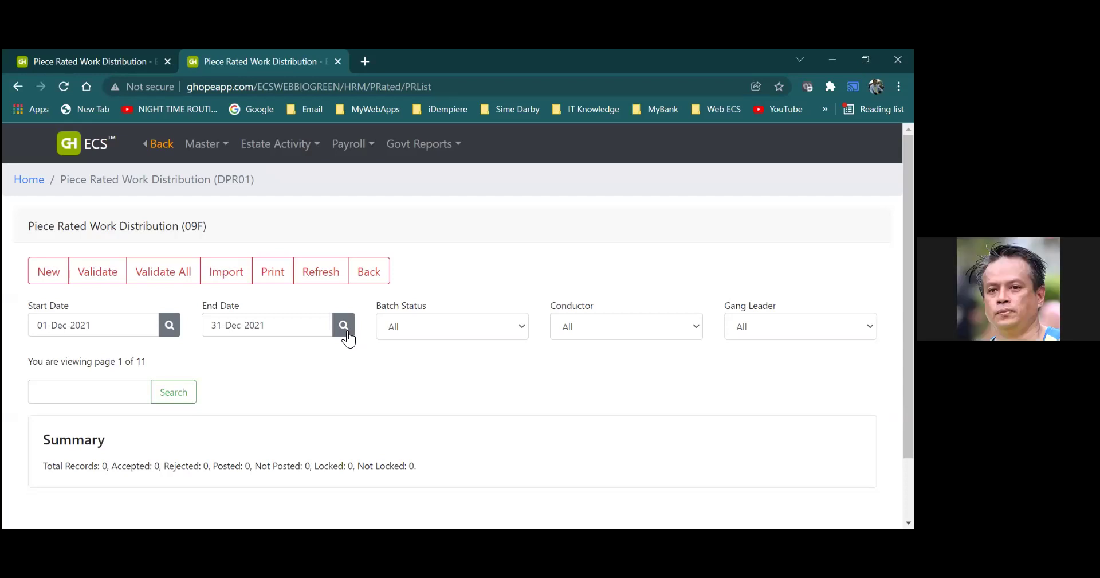
Reset the range to 01-Nov-2021–30-Nov-2021, search again, and return to the dashboard
{"action": "left_click", "coordinate": [146, 321]}
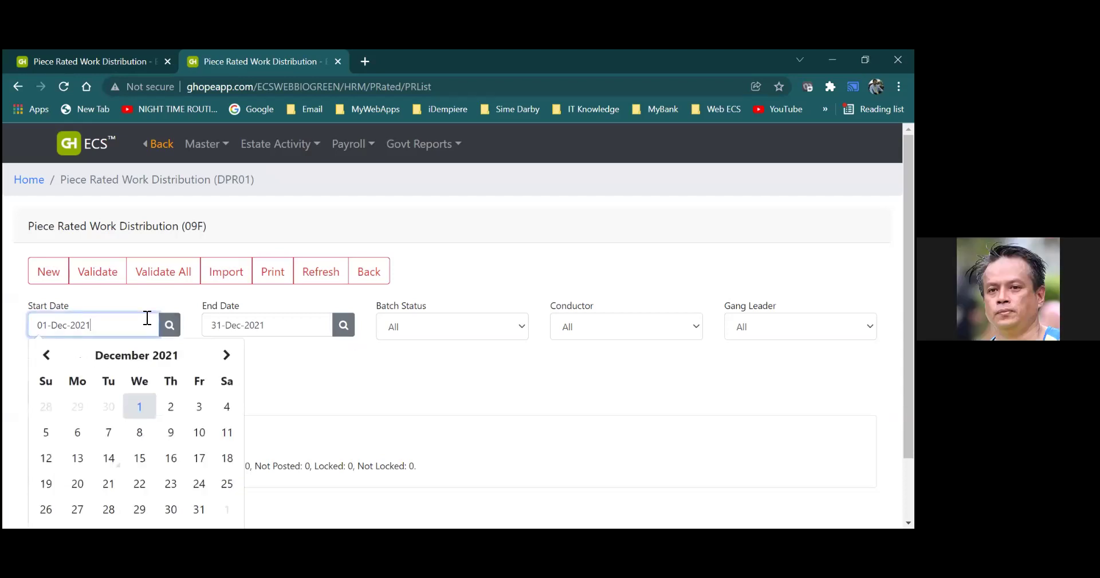
{"action": "left_click", "coordinate": [46, 355]}
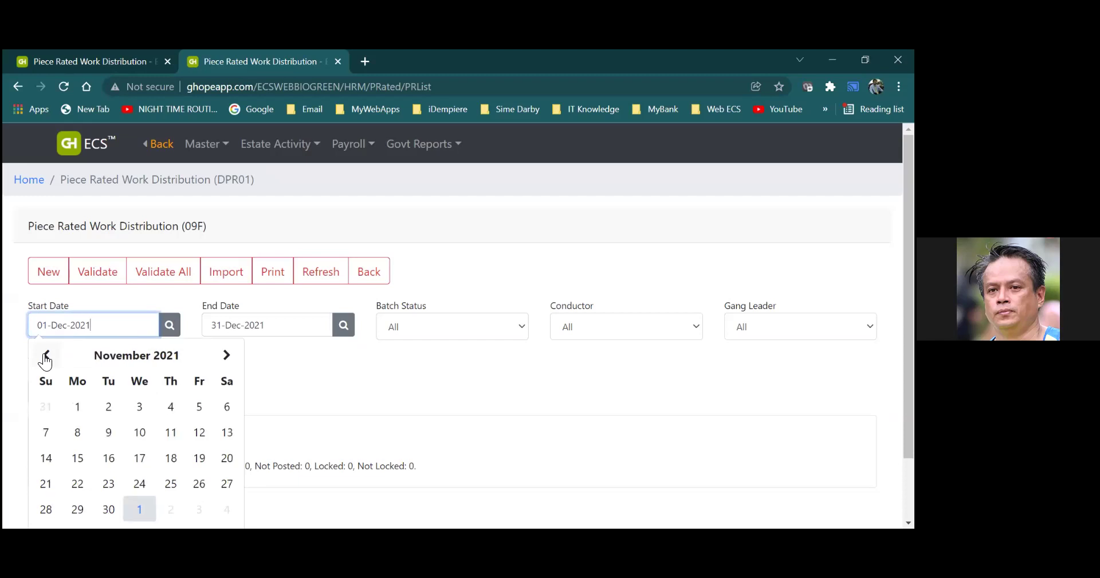
{"action": "left_click", "coordinate": [77, 406]}
{"action": "left_click", "coordinate": [273, 325]}
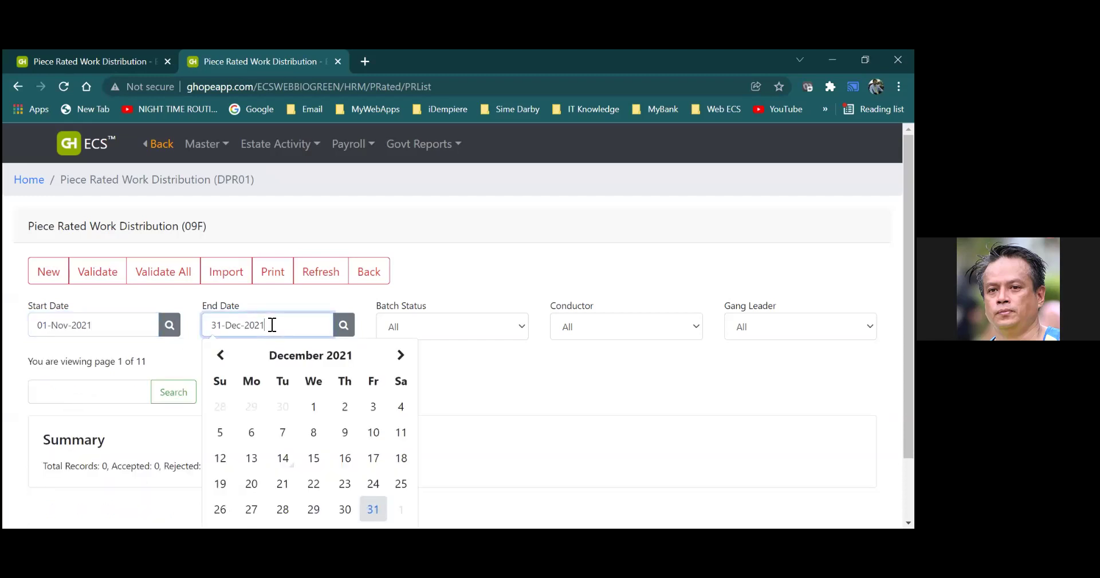
{"action": "left_click", "coordinate": [221, 355]}
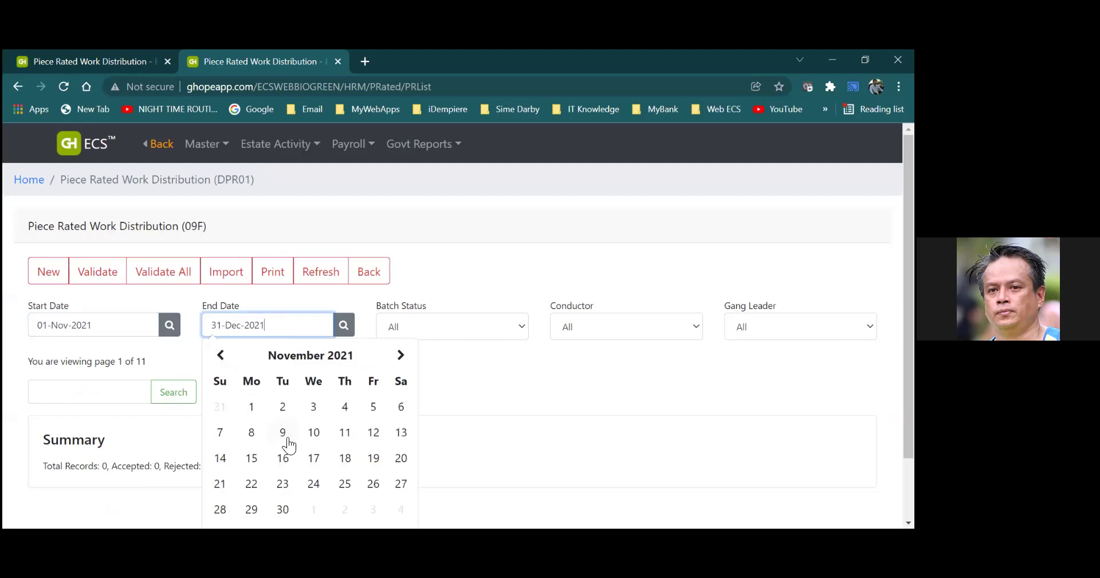
{"action": "left_click", "coordinate": [283, 508]}
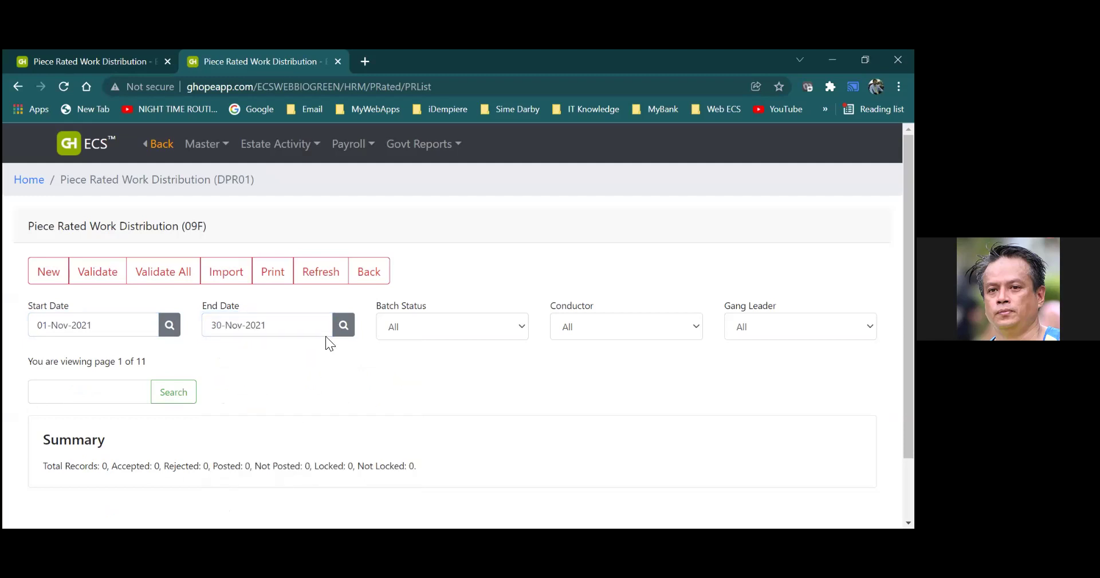
{"action": "left_click", "coordinate": [342, 327]}
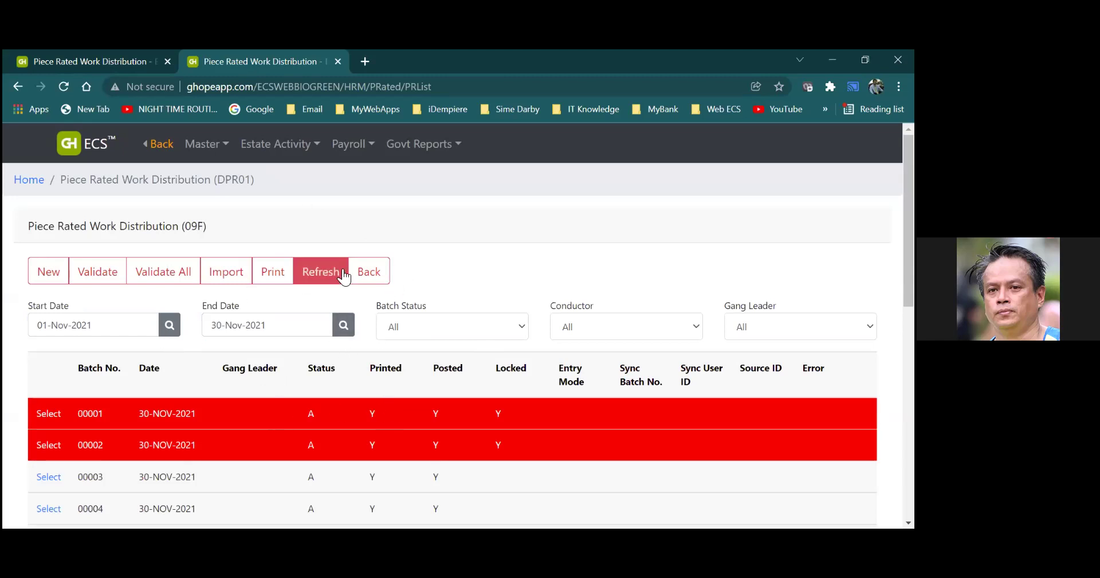
{"action": "left_click", "coordinate": [369, 271]}
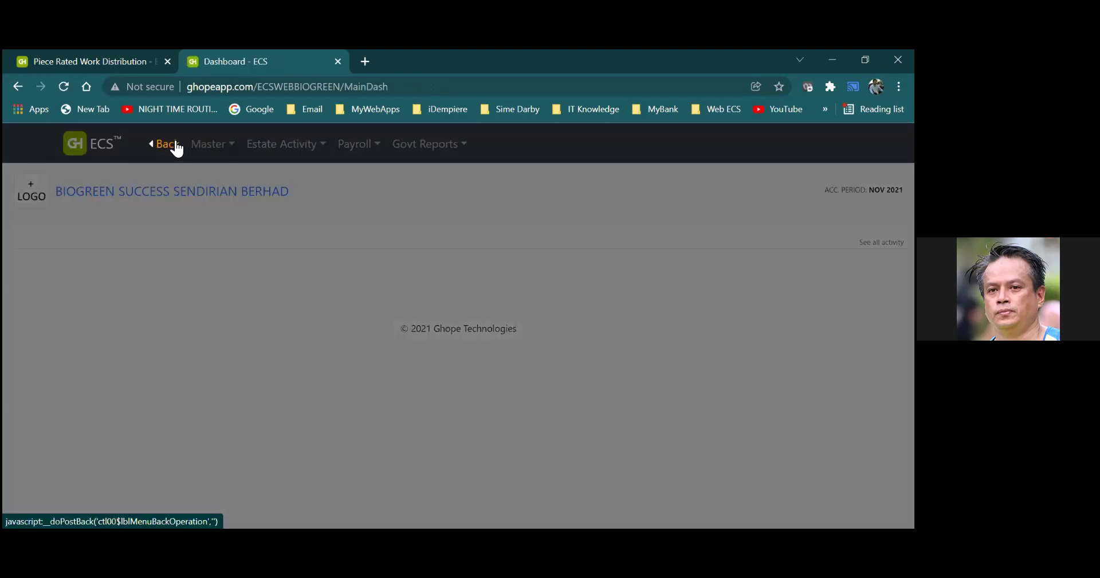
Open the Unlock Tables page from the system tools menu
{"action": "mouse_move", "coordinate": [264, 153]}
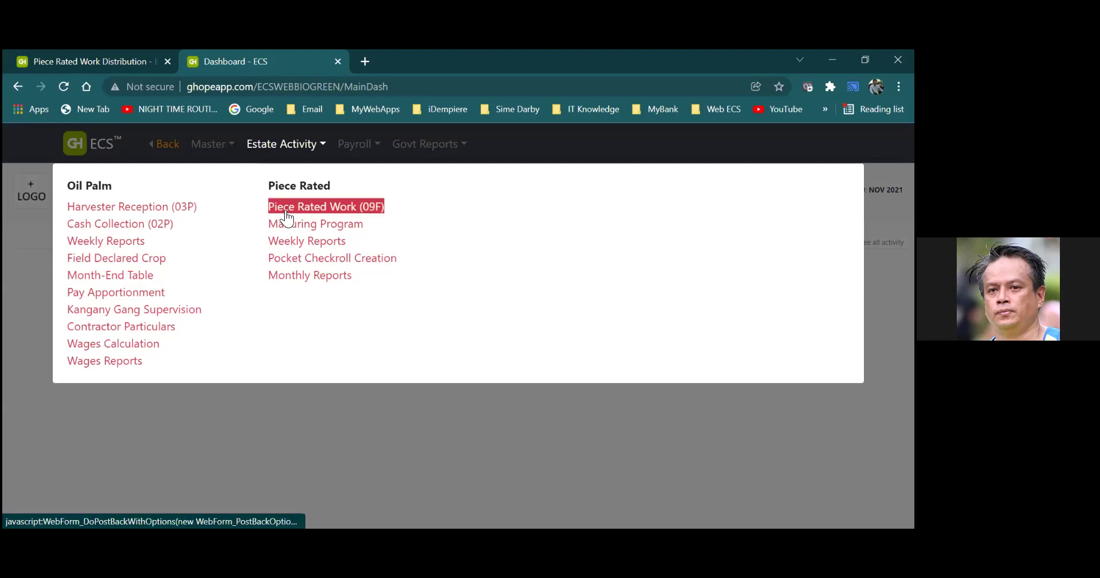
{"action": "left_click", "coordinate": [164, 144]}
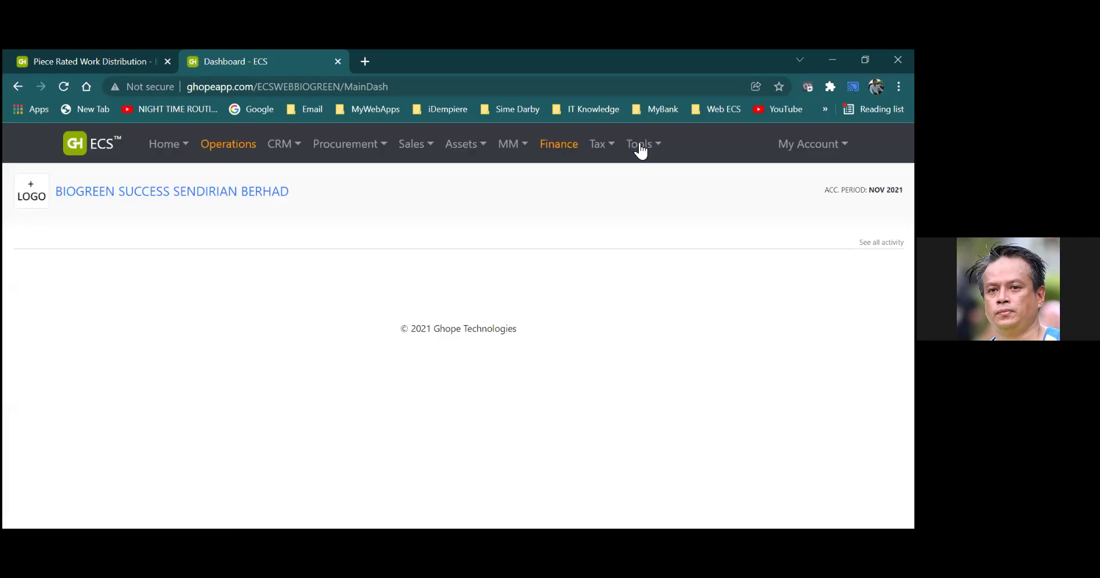
{"action": "left_click", "coordinate": [641, 147]}
{"action": "left_click", "coordinate": [524, 256]}
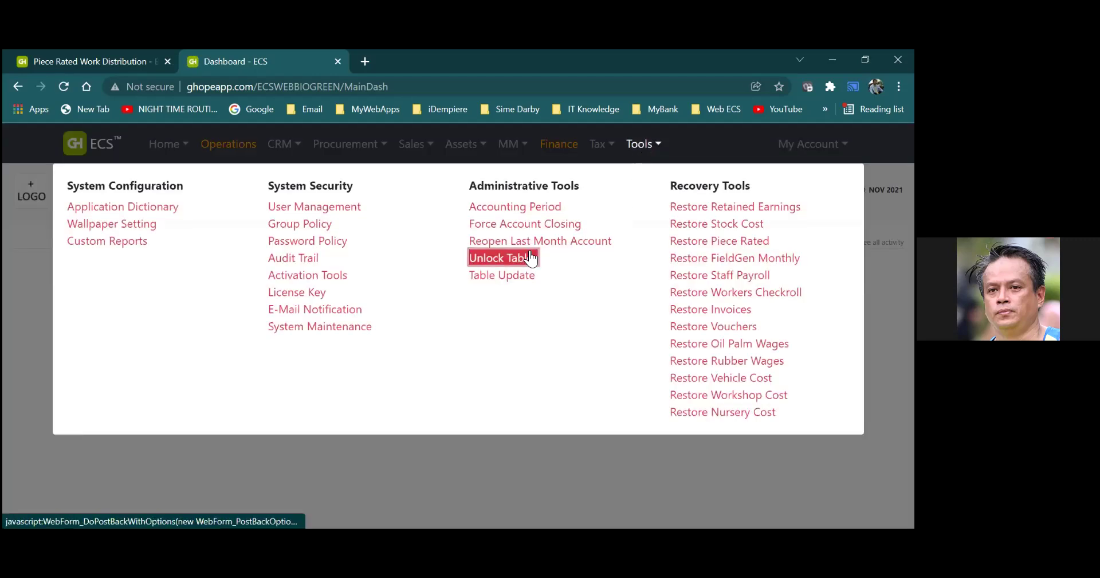
Unlock all data tables, confirm, and go to the estate operations dashboard
{"action": "left_click", "coordinate": [47, 347]}
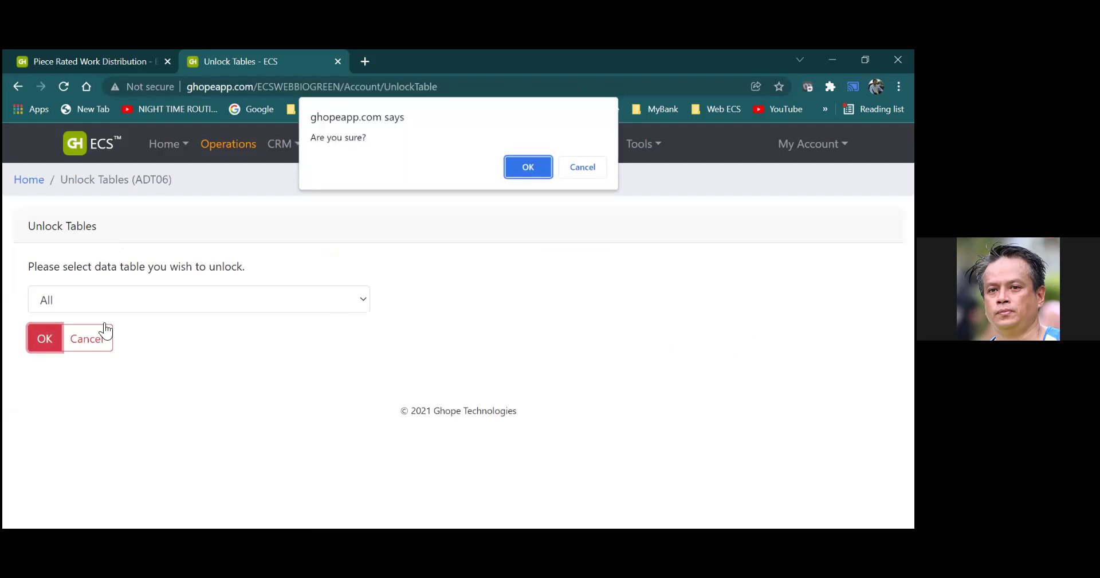
{"action": "left_click", "coordinate": [534, 163]}
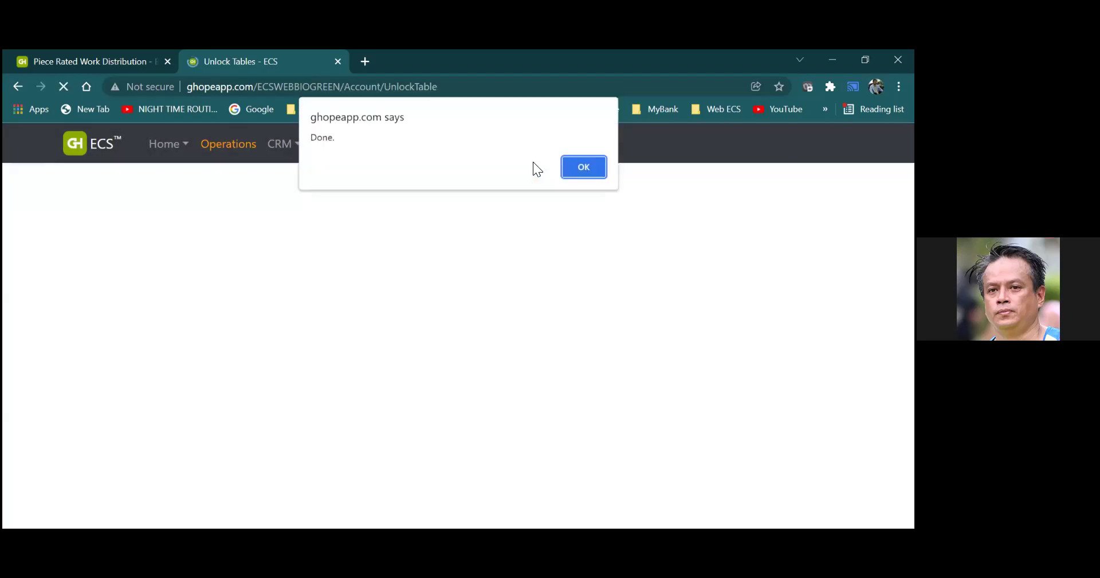
{"action": "left_click", "coordinate": [569, 164]}
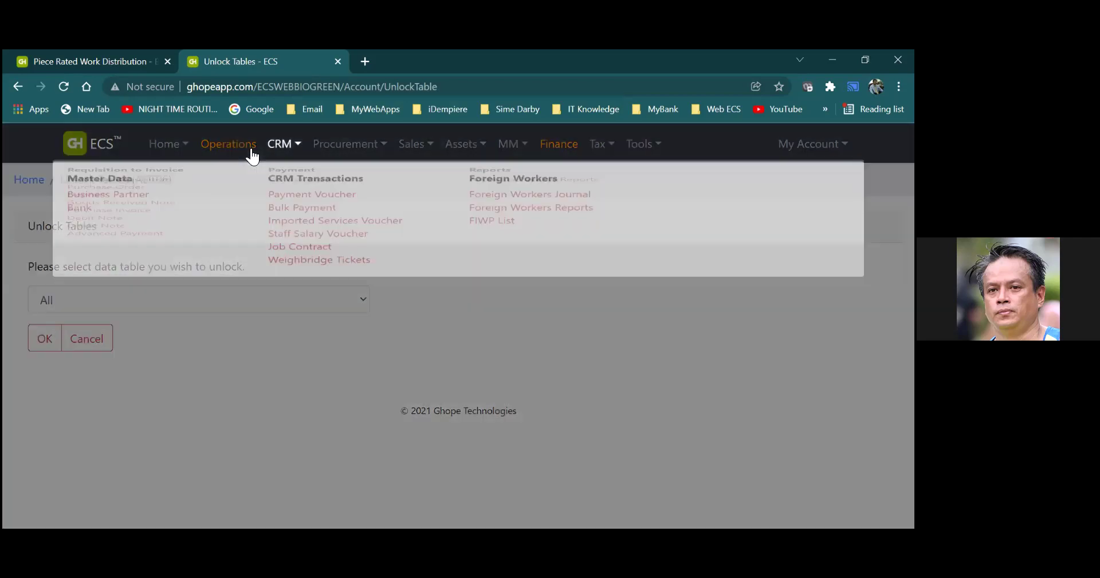
{"action": "left_click", "coordinate": [254, 151]}
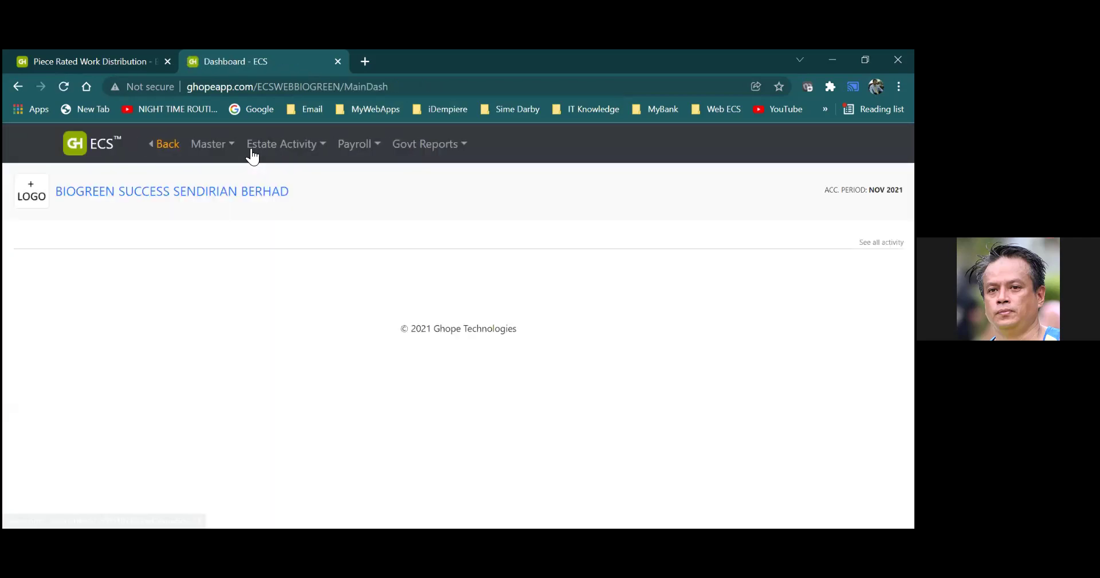
Open Piece Rated Work (09F) and scroll through November 2021 batches 00001–00008
{"action": "left_click", "coordinate": [252, 154]}
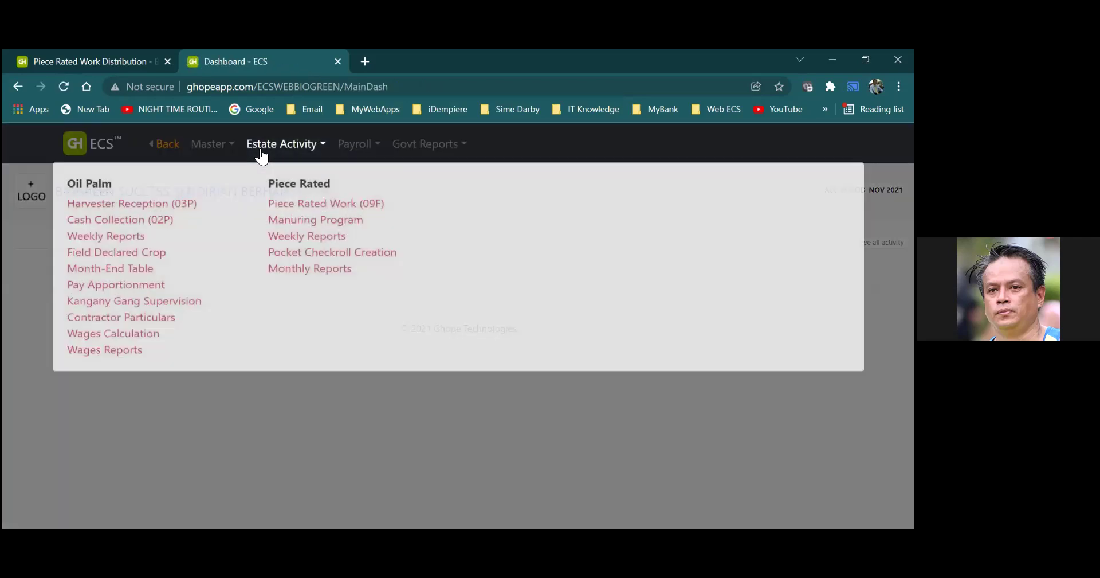
{"action": "left_click", "coordinate": [275, 208]}
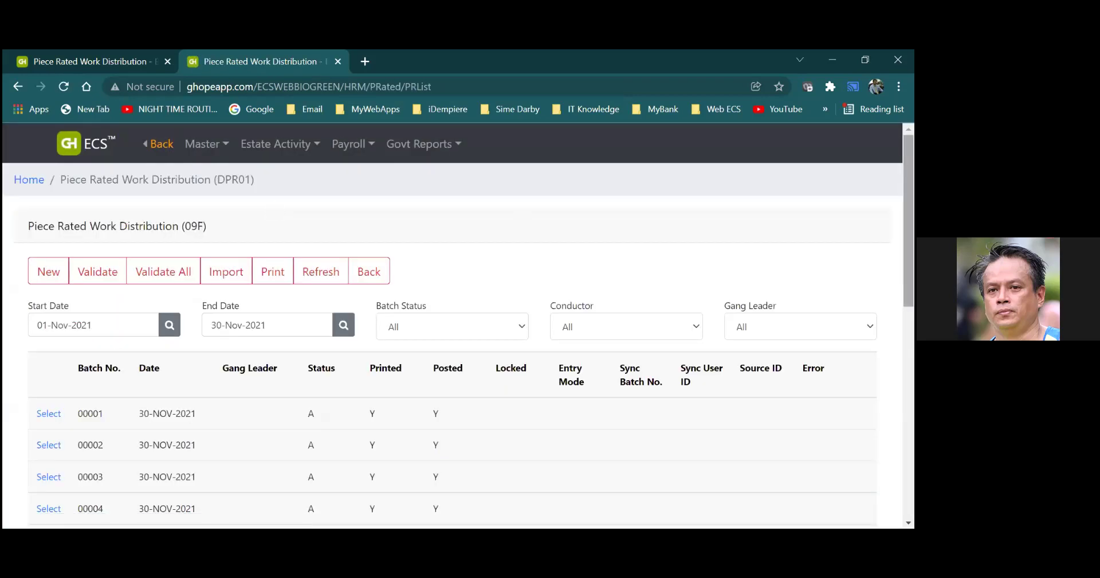
{"action": "scroll", "coordinate": [458, 330], "scroll_direction": "down", "scroll_amount": 2}
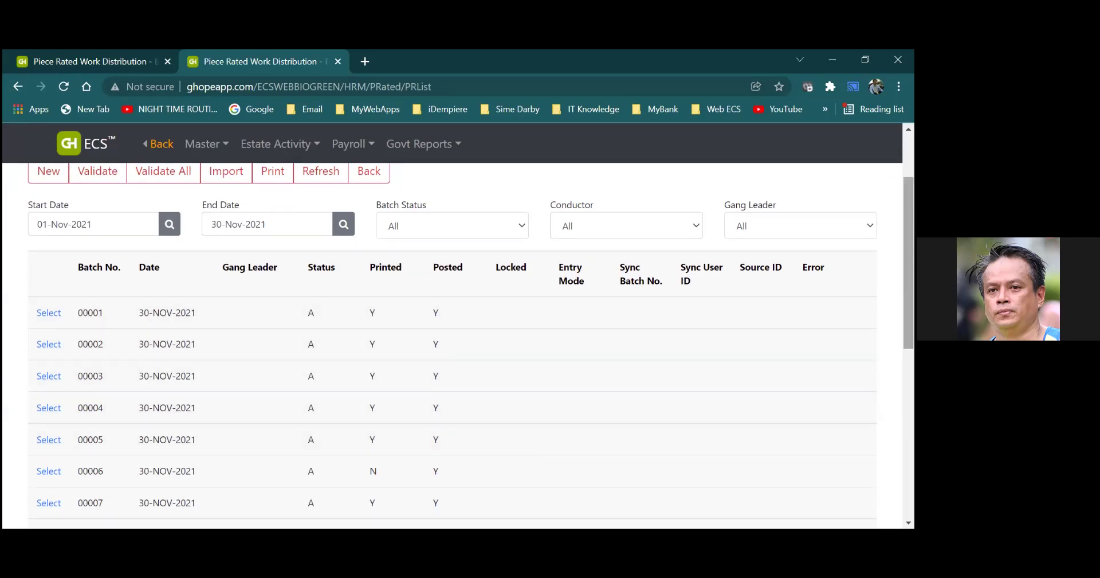
{"action": "scroll", "coordinate": [459, 344], "scroll_direction": "down", "scroll_amount": 1}
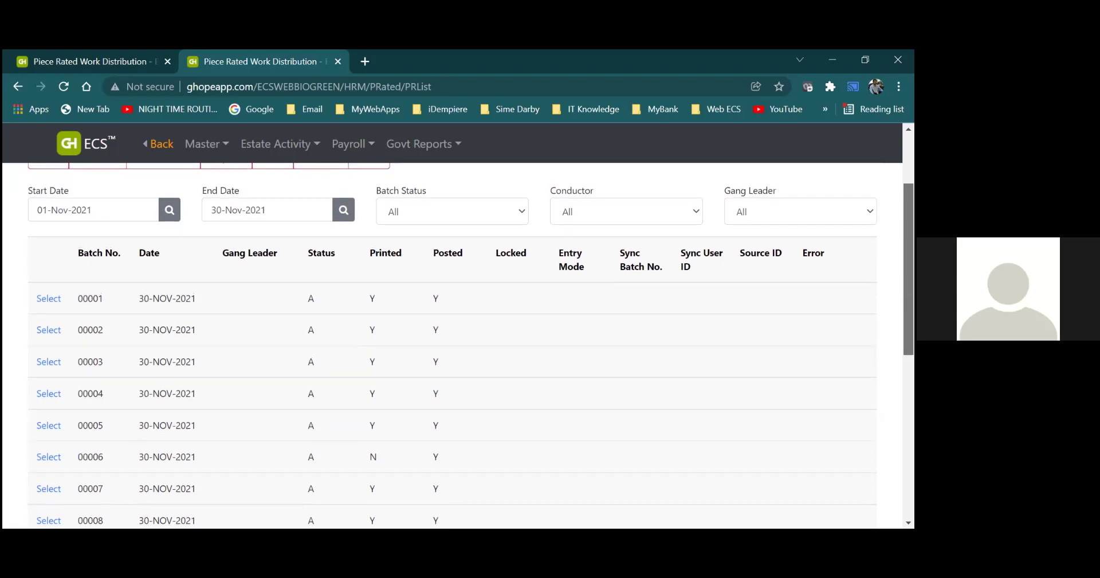
{"action": "scroll", "coordinate": [459, 343], "scroll_direction": "up", "scroll_amount": 1}
{"action": "scroll", "coordinate": [459, 344], "scroll_direction": "down", "scroll_amount": 1}
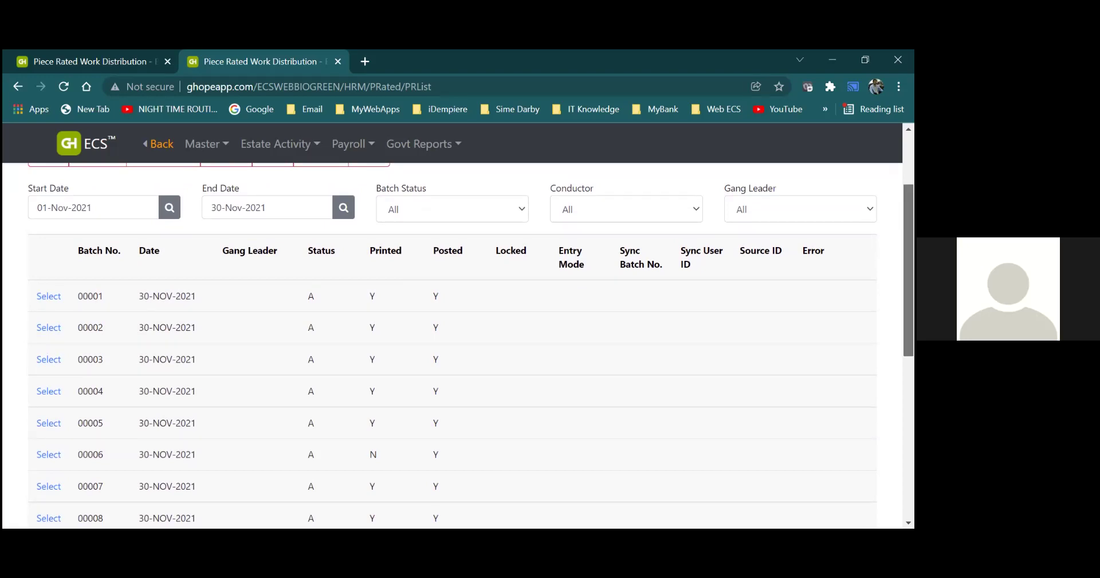
{"action": "scroll", "coordinate": [453, 343], "scroll_direction": "up", "scroll_amount": 2}
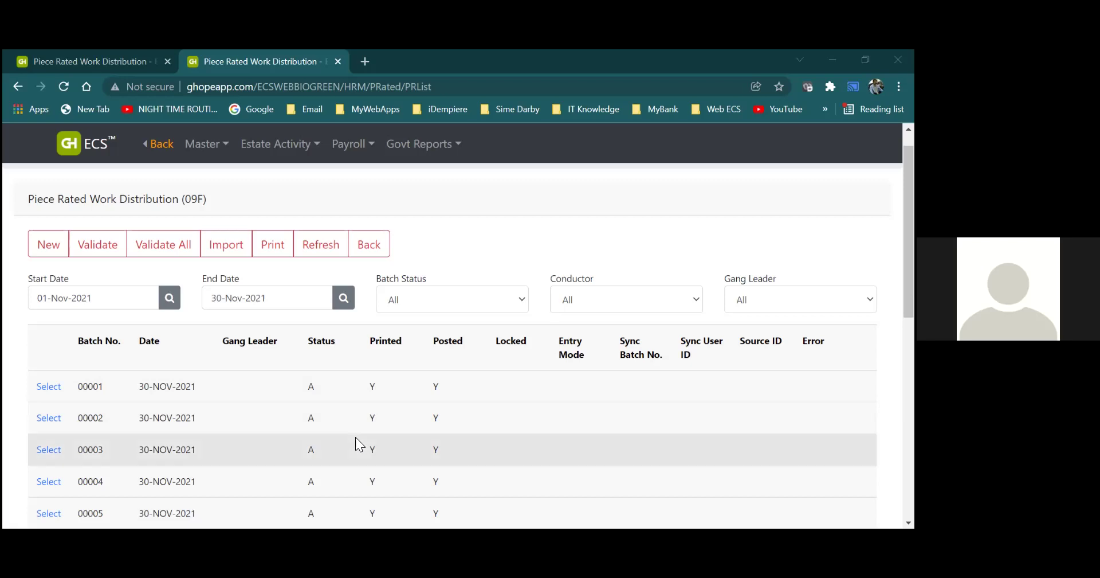
Return to the main menu and open C11. EPF Contr Table from Tools > Application Dictionary
{"action": "left_click", "coordinate": [371, 247]}
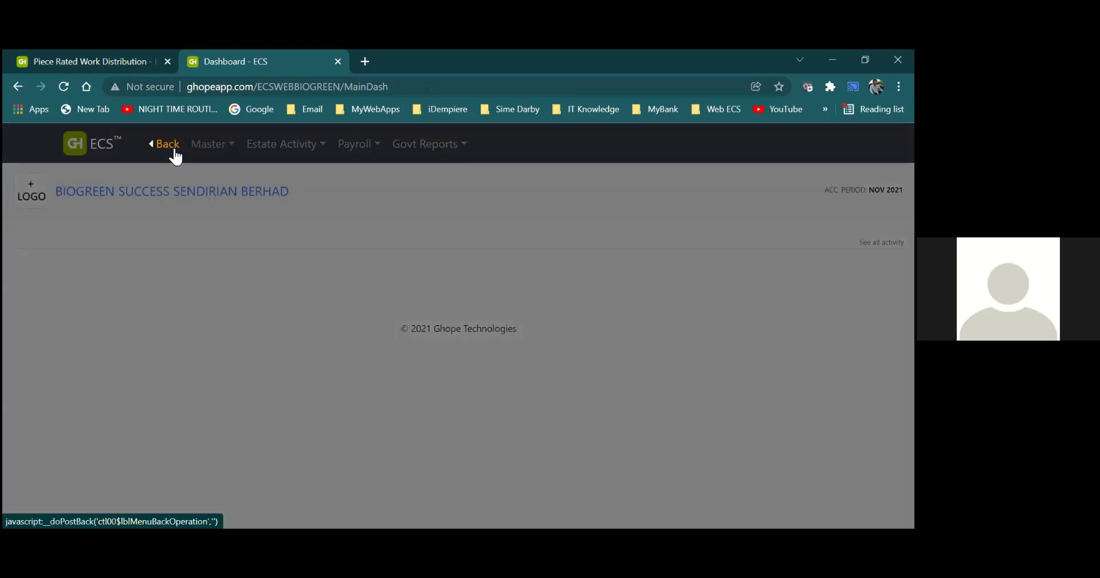
{"action": "left_click", "coordinate": [175, 150]}
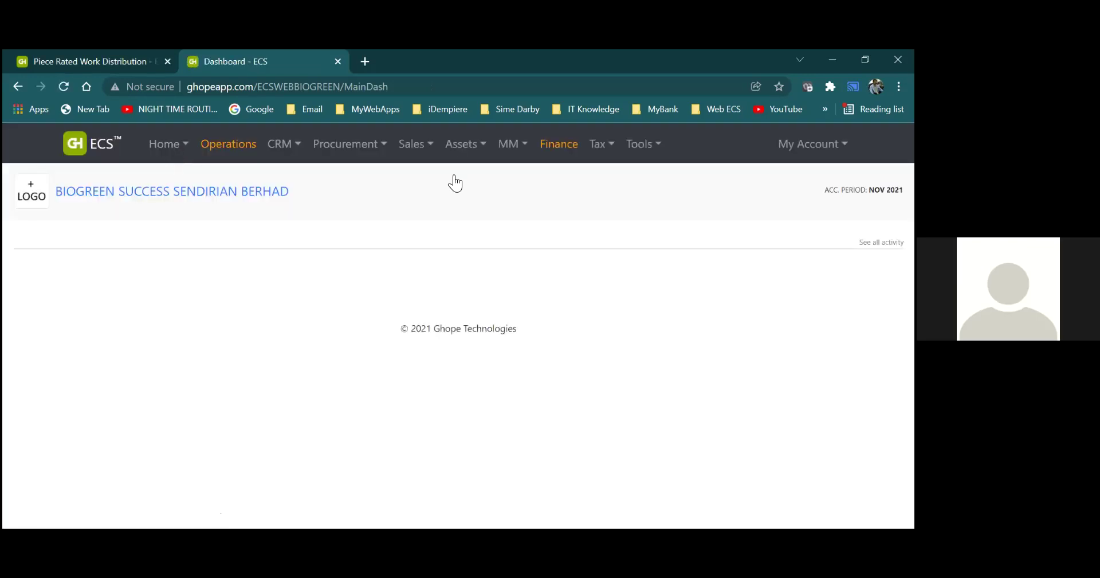
{"action": "left_click", "coordinate": [631, 146]}
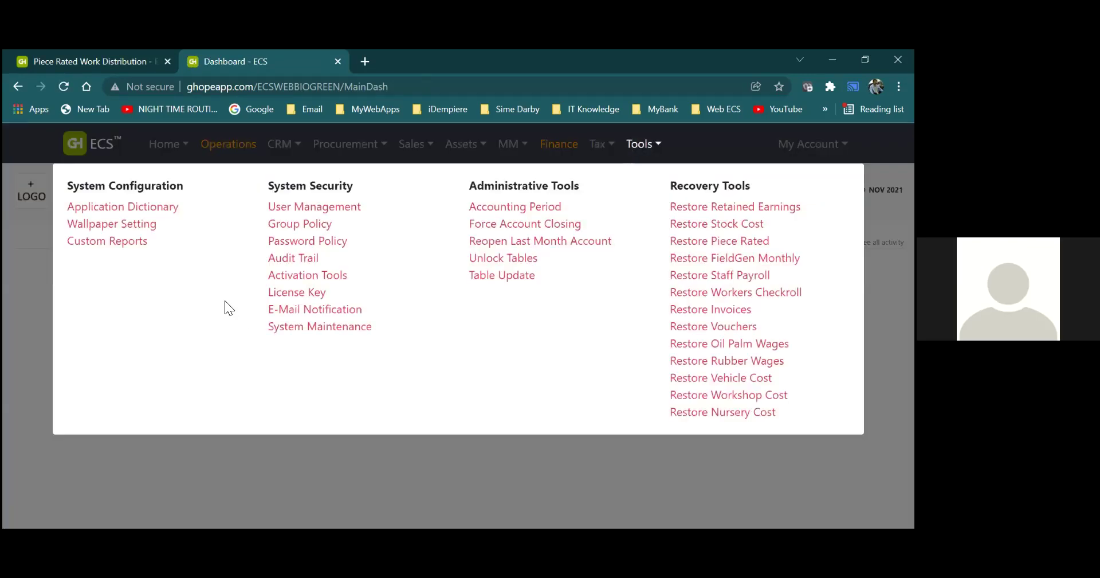
{"action": "left_click", "coordinate": [174, 213]}
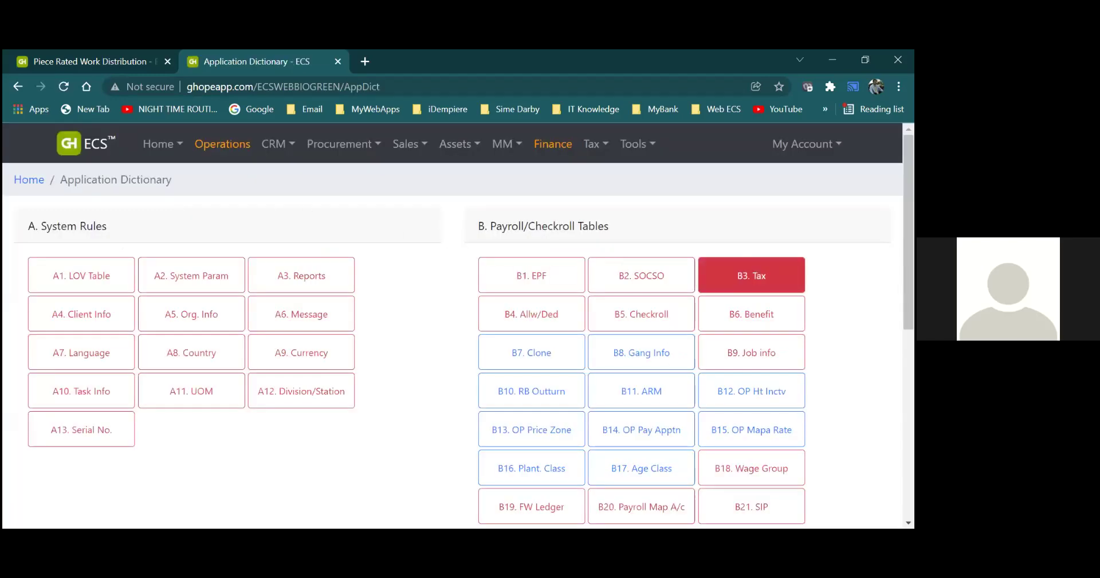
{"action": "scroll", "coordinate": [459, 344], "scroll_direction": "down", "scroll_amount": 4}
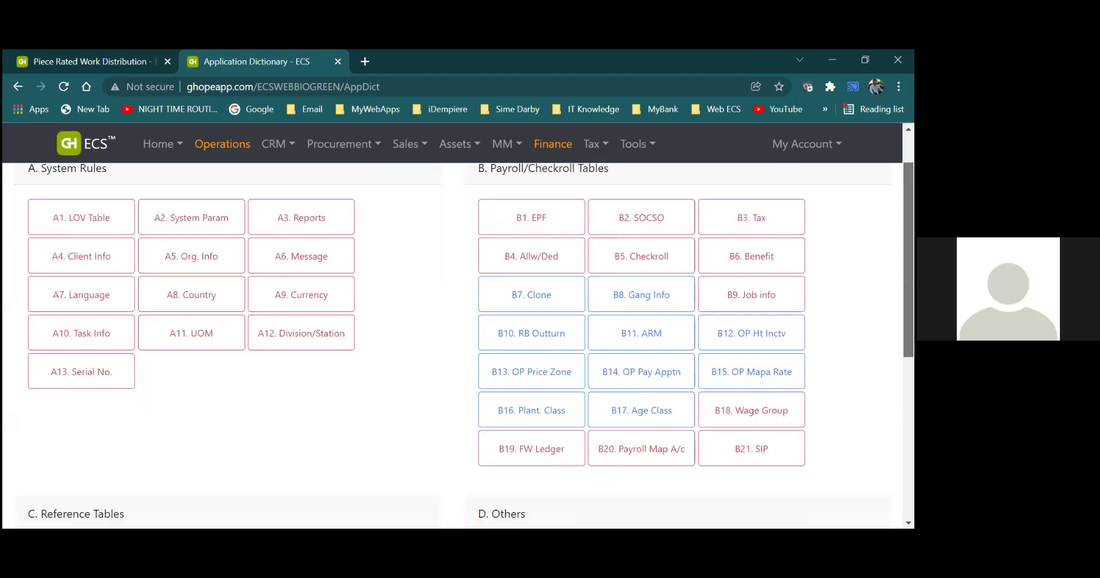
{"action": "scroll", "coordinate": [464, 345], "scroll_direction": "down", "scroll_amount": 1}
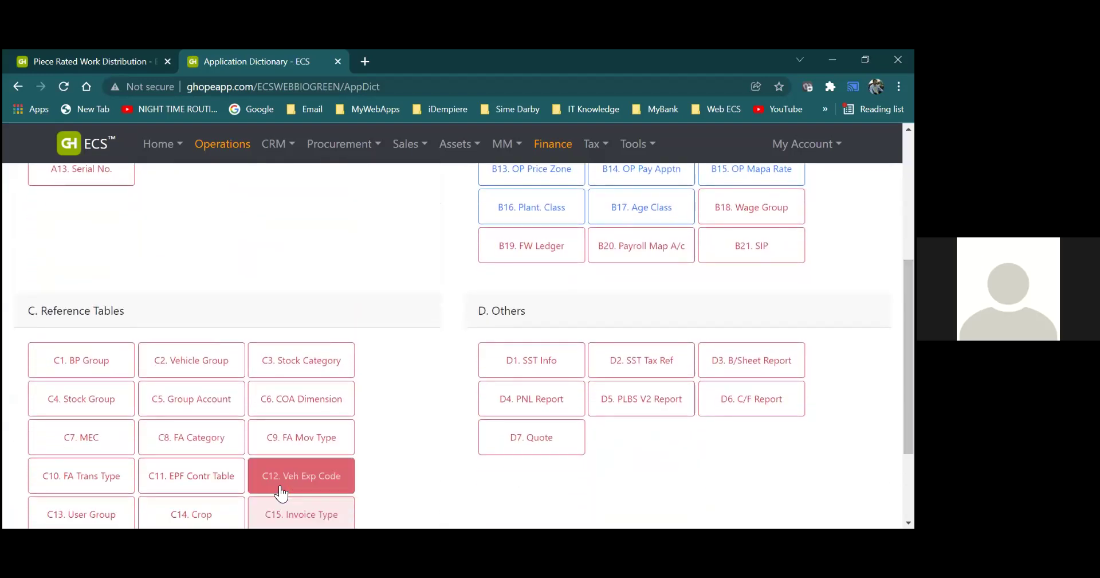
{"action": "left_click", "coordinate": [229, 483]}
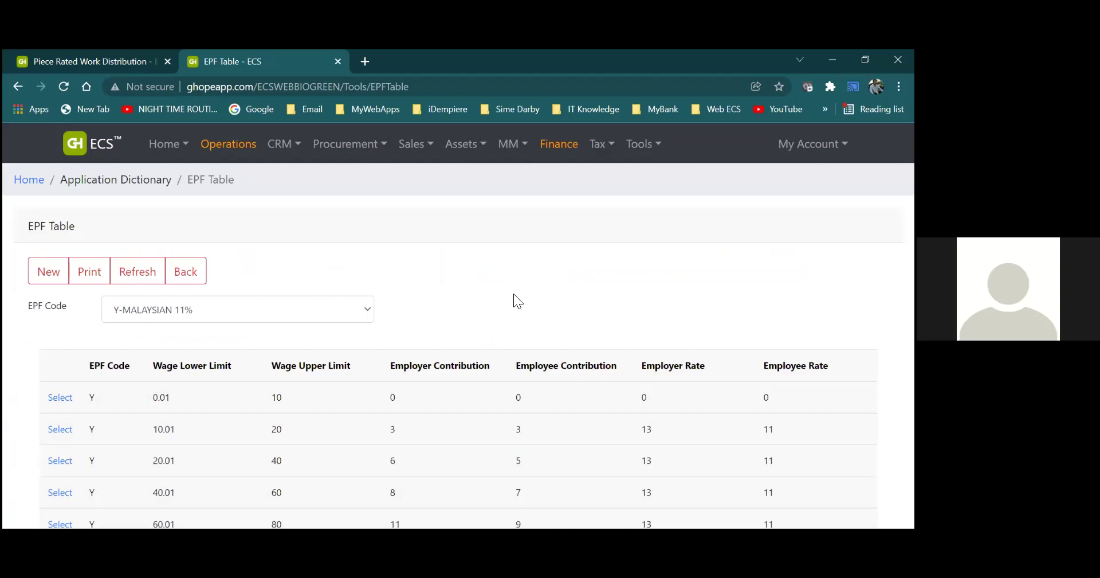
Switch the EPF Code to E-MALAYSIAN (AGE >= 55) and review its zero-valued wage bands
{"action": "left_click", "coordinate": [367, 313]}
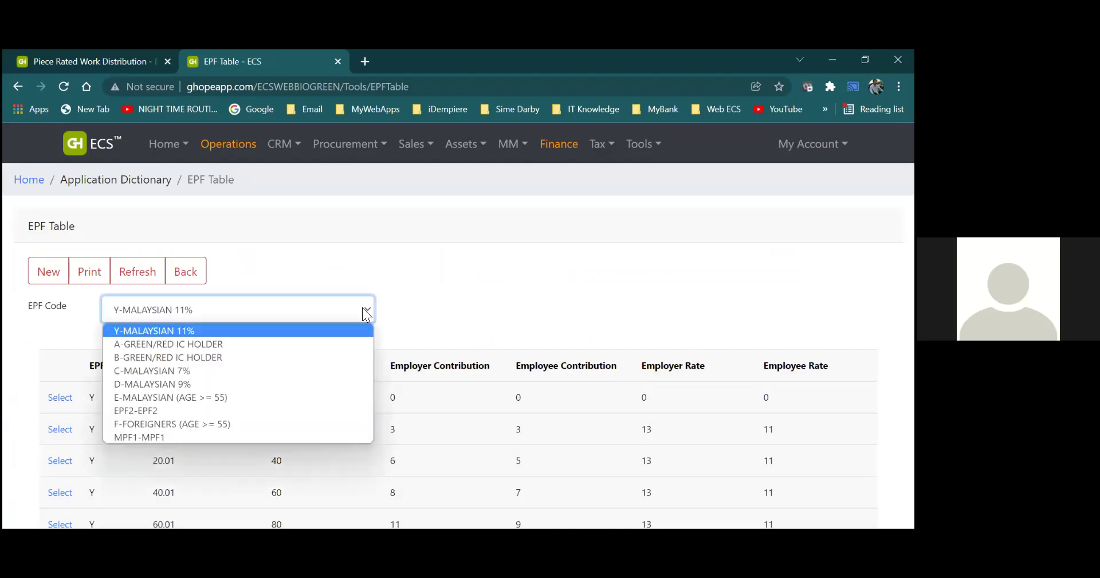
{"action": "left_click", "coordinate": [298, 396]}
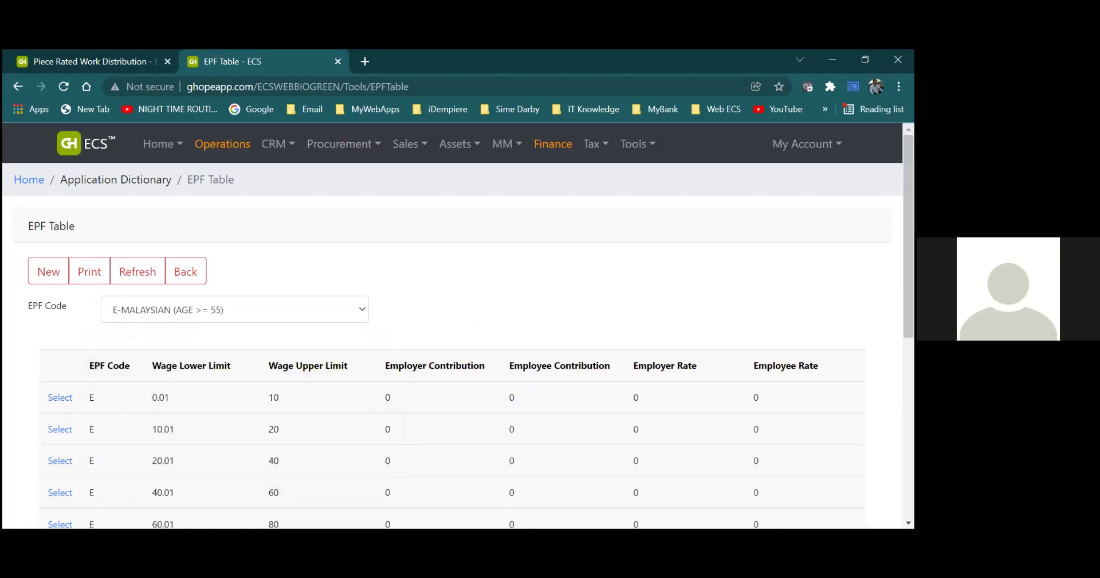
{"action": "scroll", "coordinate": [476, 348], "scroll_direction": "down", "scroll_amount": 3}
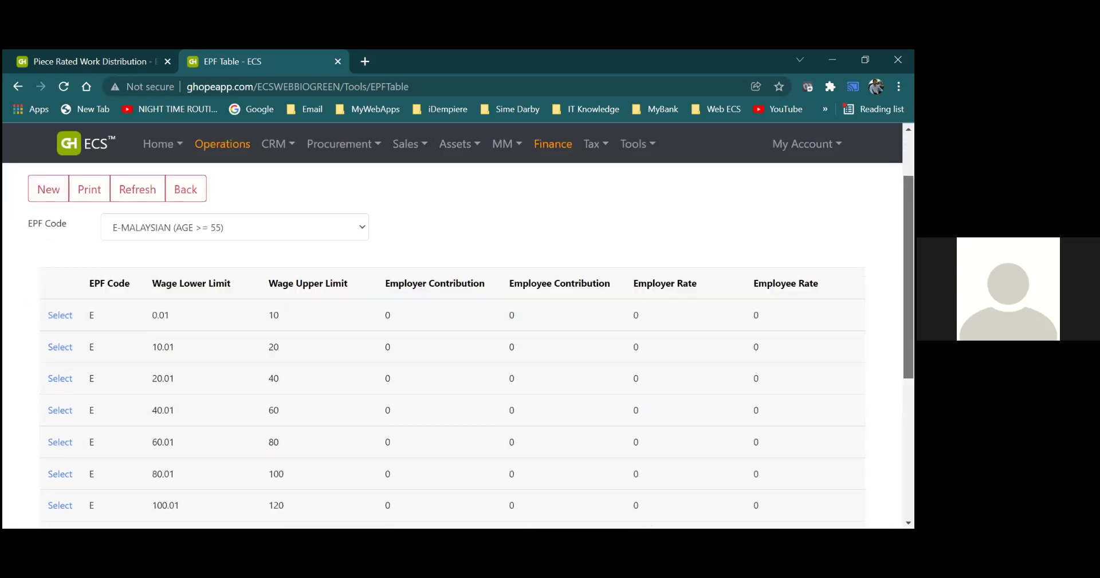
{"action": "scroll", "coordinate": [453, 343], "scroll_direction": "down", "scroll_amount": 1}
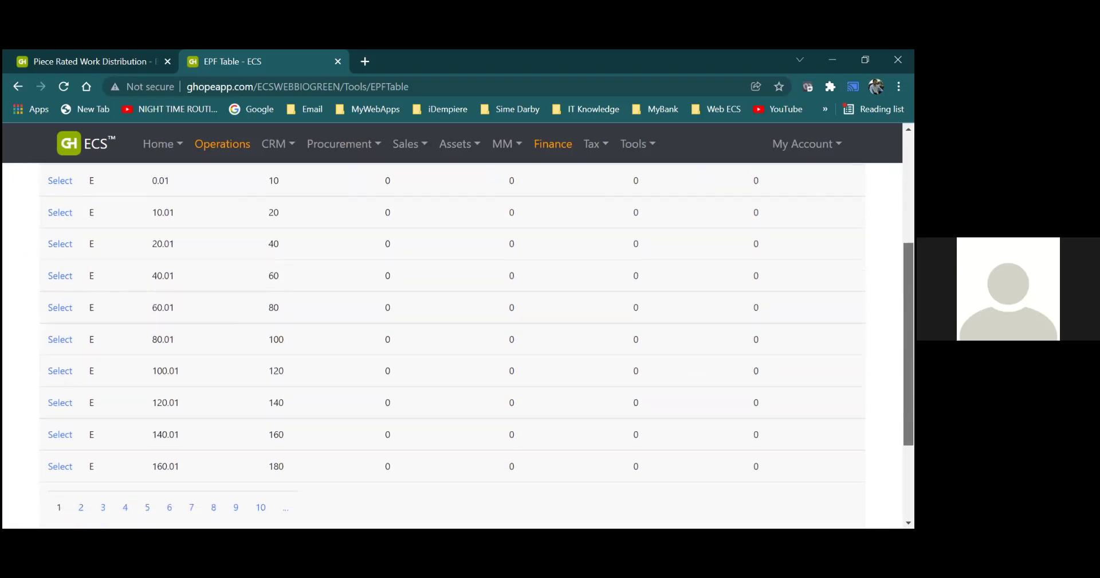
{"action": "scroll", "coordinate": [453, 344], "scroll_direction": "up", "scroll_amount": 2}
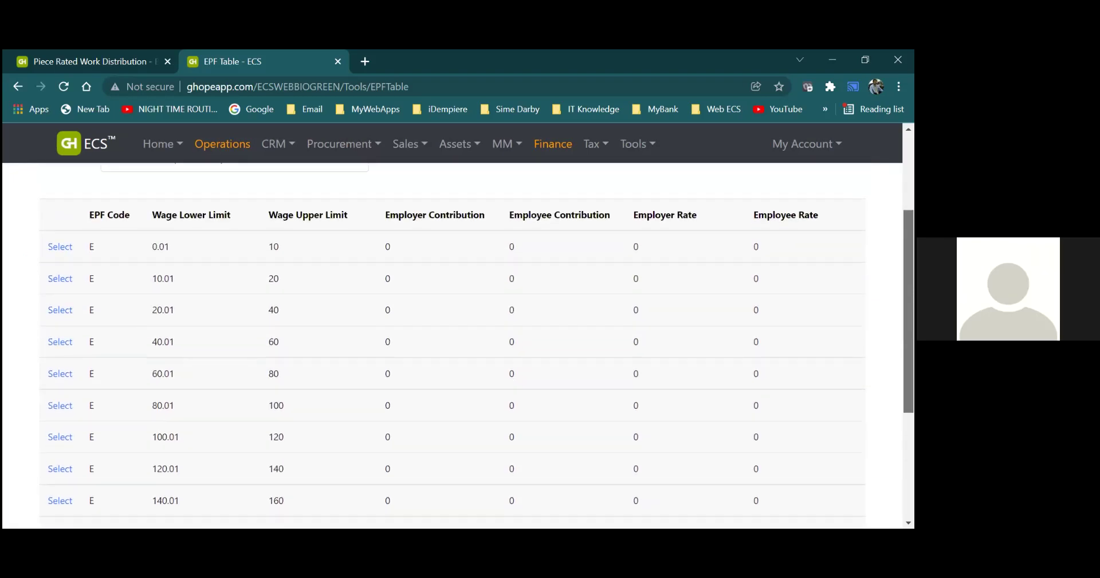
{"action": "scroll", "coordinate": [453, 344], "scroll_direction": "down", "scroll_amount": 1}
{"action": "scroll", "coordinate": [477, 343], "scroll_direction": "down", "scroll_amount": 1}
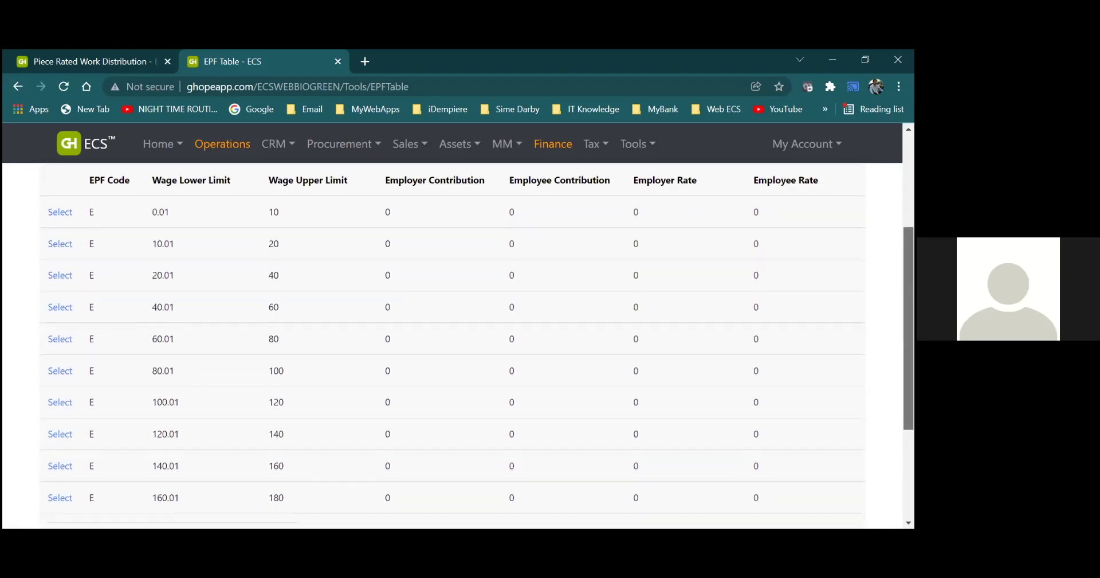
{"action": "scroll", "coordinate": [453, 344], "scroll_direction": "down", "scroll_amount": 2}
{"action": "scroll", "coordinate": [452, 344], "scroll_direction": "up", "scroll_amount": 2}
{"action": "scroll", "coordinate": [601, 395], "scroll_direction": "up", "scroll_amount": 2}
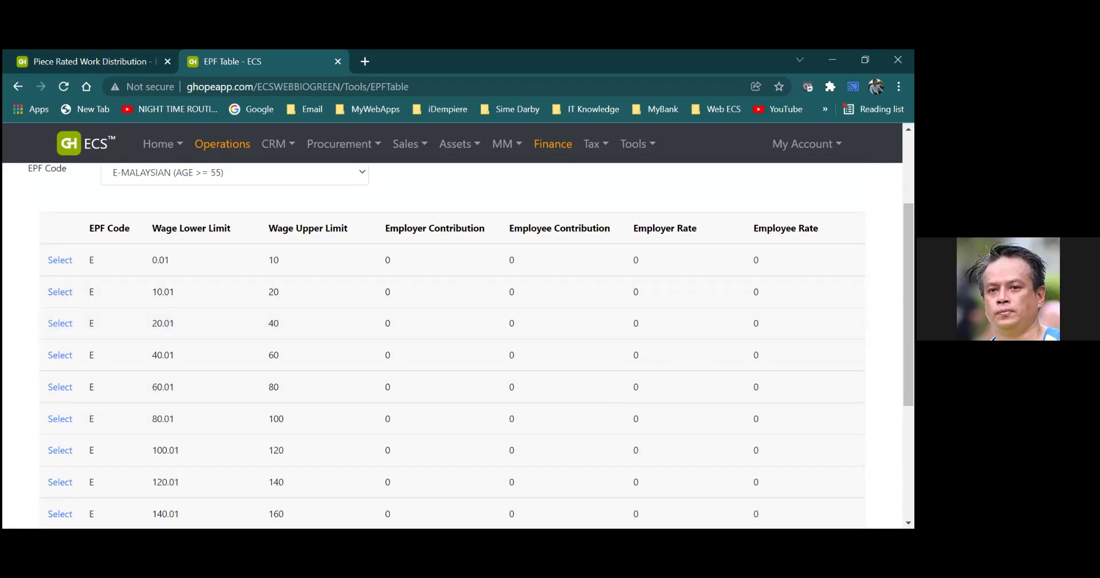
{"action": "scroll", "coordinate": [453, 344], "scroll_direction": "down", "scroll_amount": 2}
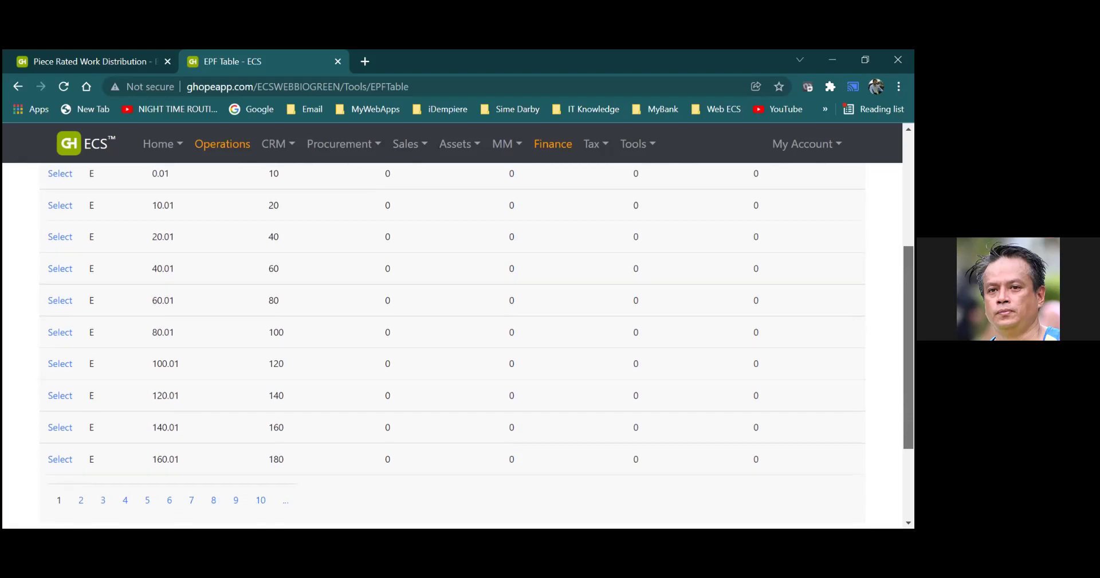
{"action": "scroll", "coordinate": [453, 331], "scroll_direction": "down", "scroll_amount": 1}
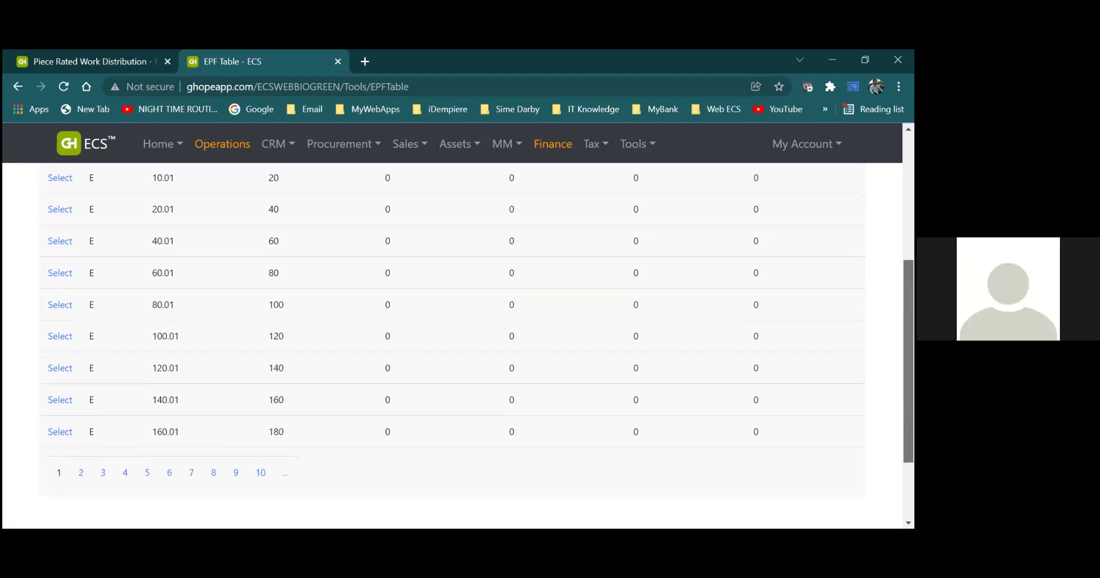
{"action": "scroll", "coordinate": [453, 326], "scroll_direction": "down", "scroll_amount": 1}
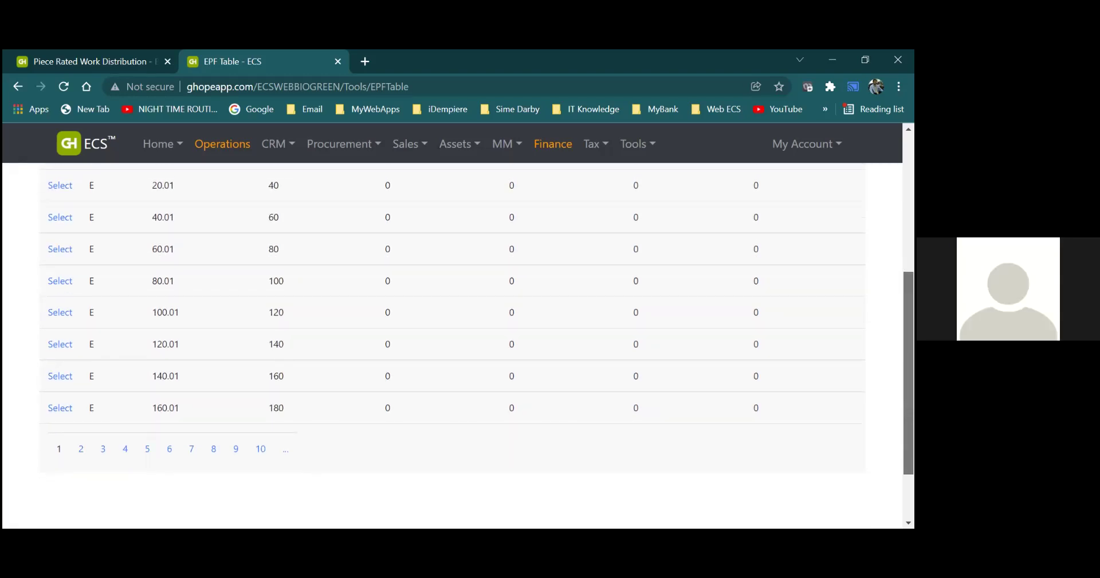
Page through the E-MALAYSIAN (AGE >= 55) EPF rows to page 10
{"action": "left_click", "coordinate": [169, 450]}
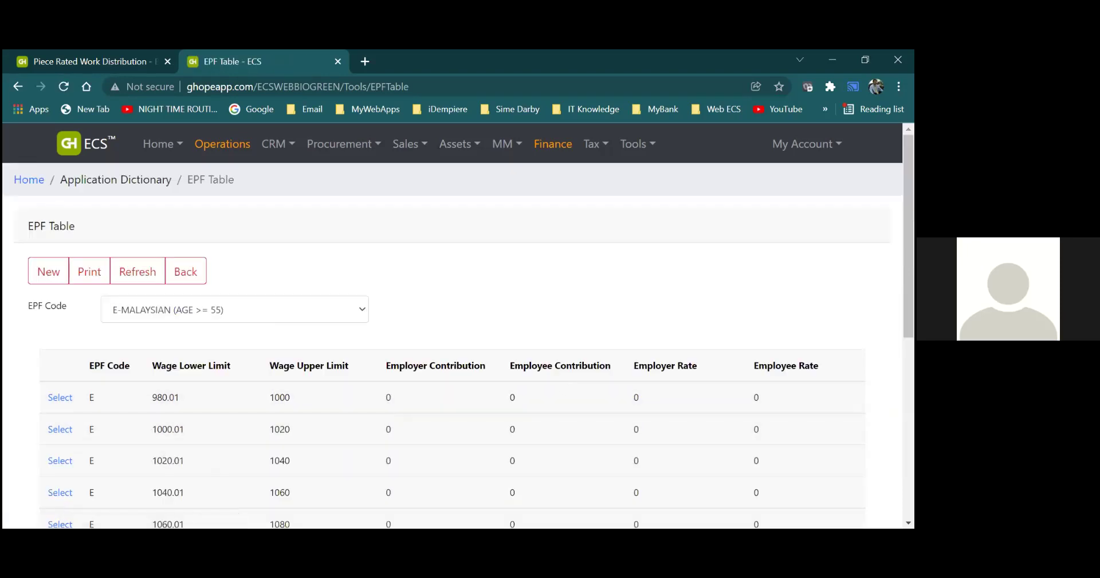
{"action": "scroll", "coordinate": [459, 344], "scroll_direction": "down", "scroll_amount": 2}
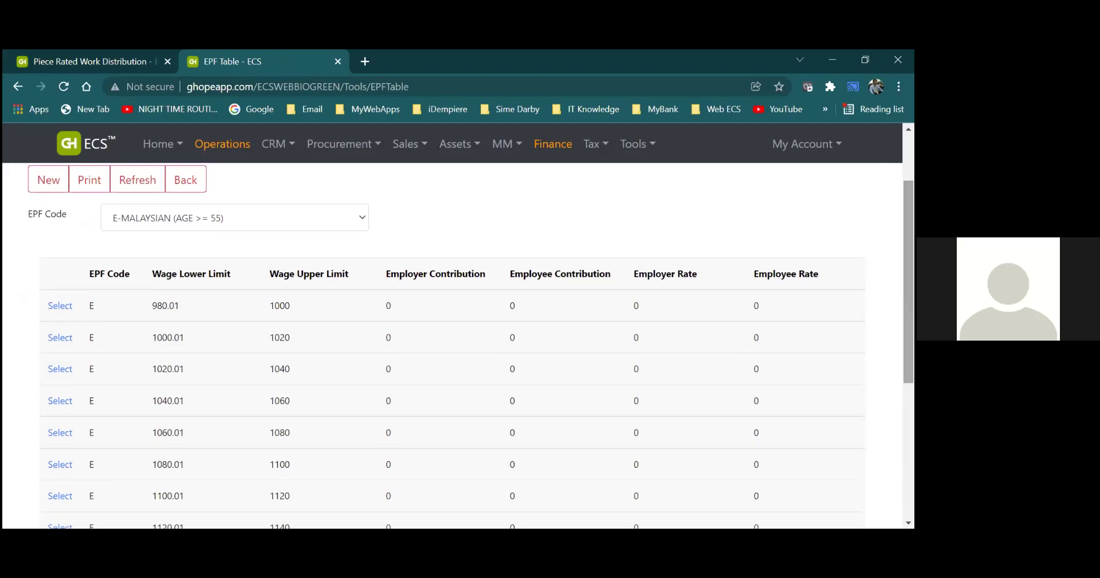
{"action": "scroll", "coordinate": [453, 344], "scroll_direction": "down", "scroll_amount": 3}
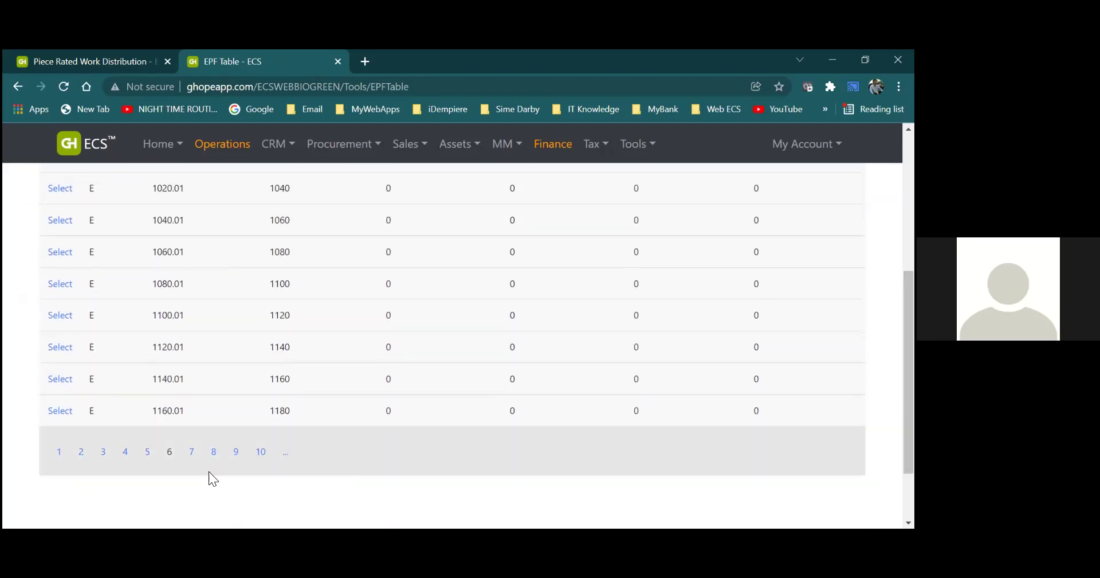
{"action": "left_click", "coordinate": [212, 451]}
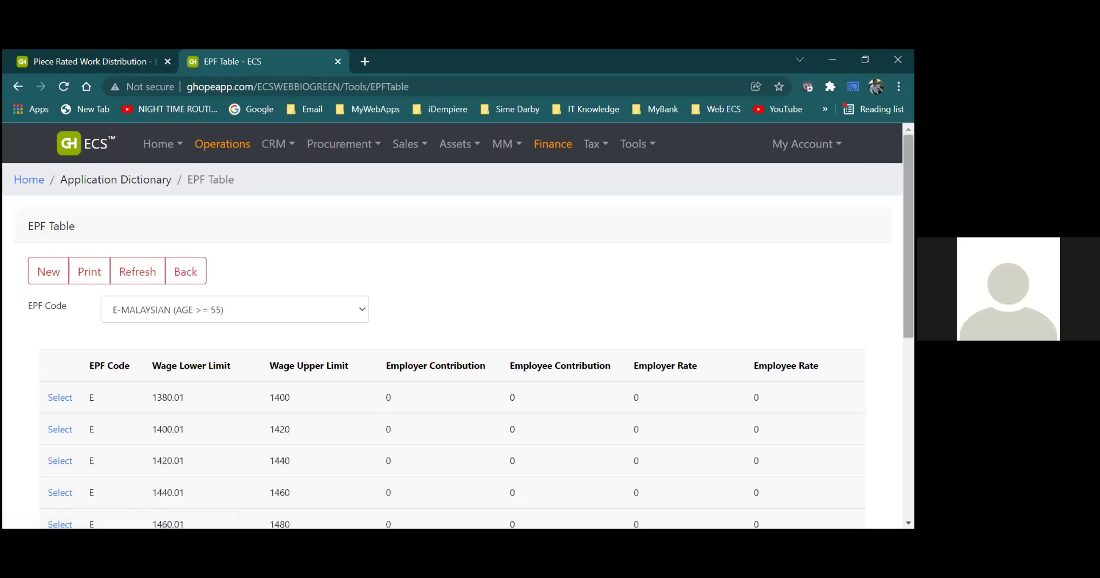
{"action": "scroll", "coordinate": [455, 444], "scroll_direction": "down", "scroll_amount": 5}
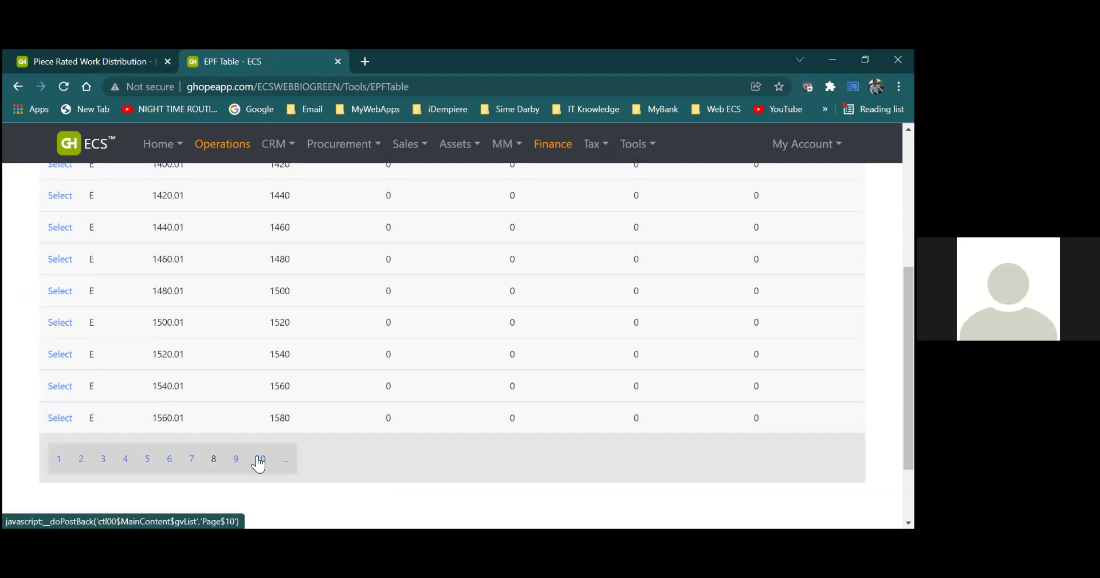
{"action": "left_click", "coordinate": [259, 461]}
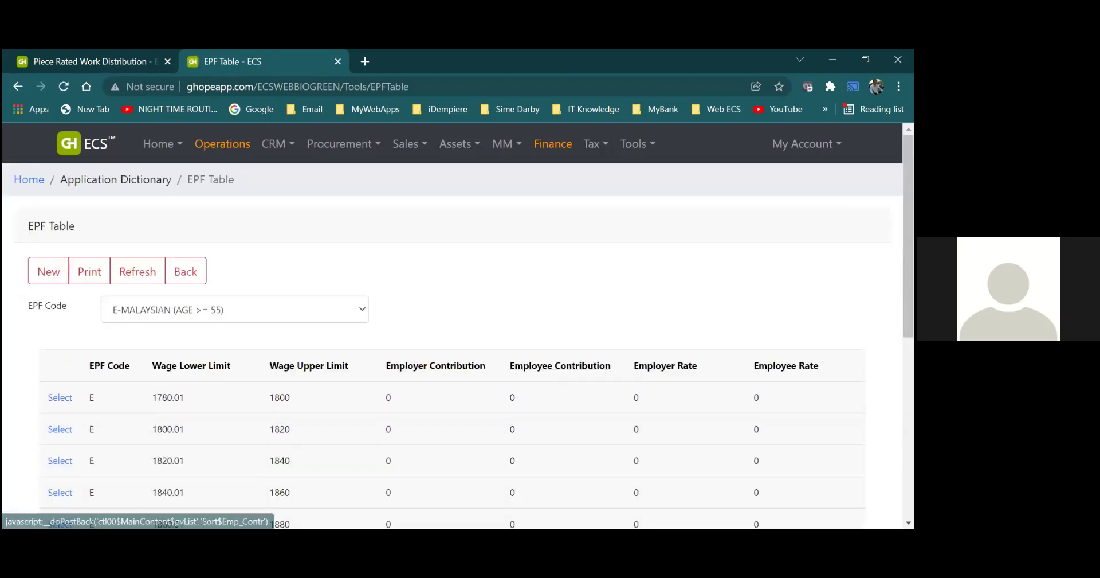
{"action": "scroll", "coordinate": [455, 344], "scroll_direction": "down", "scroll_amount": 5}
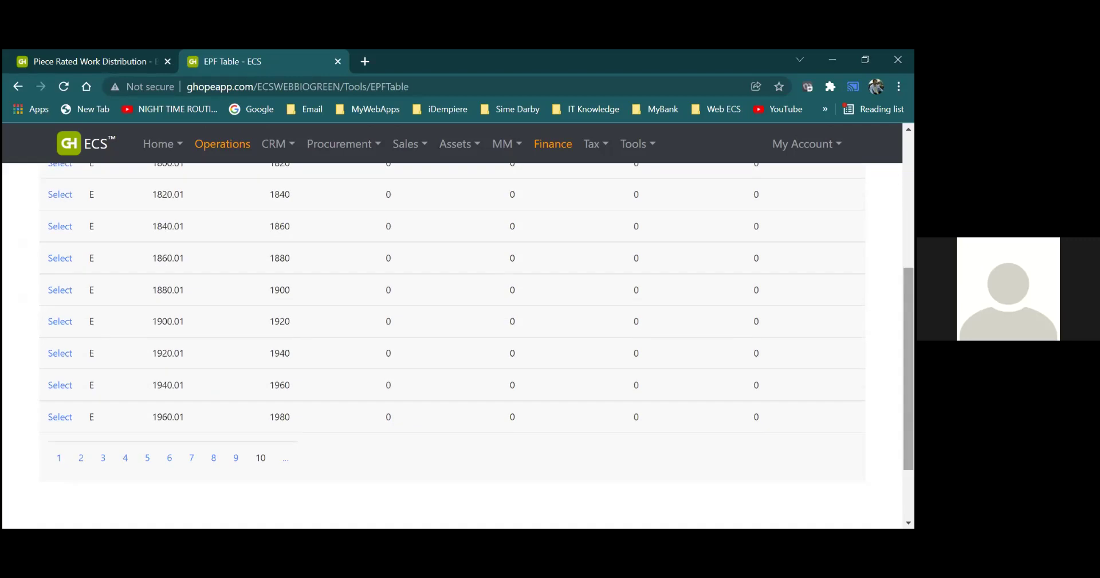
Show the next set of wage bands and select the 2000.01–2020 row for editing
{"action": "left_click", "coordinate": [284, 460]}
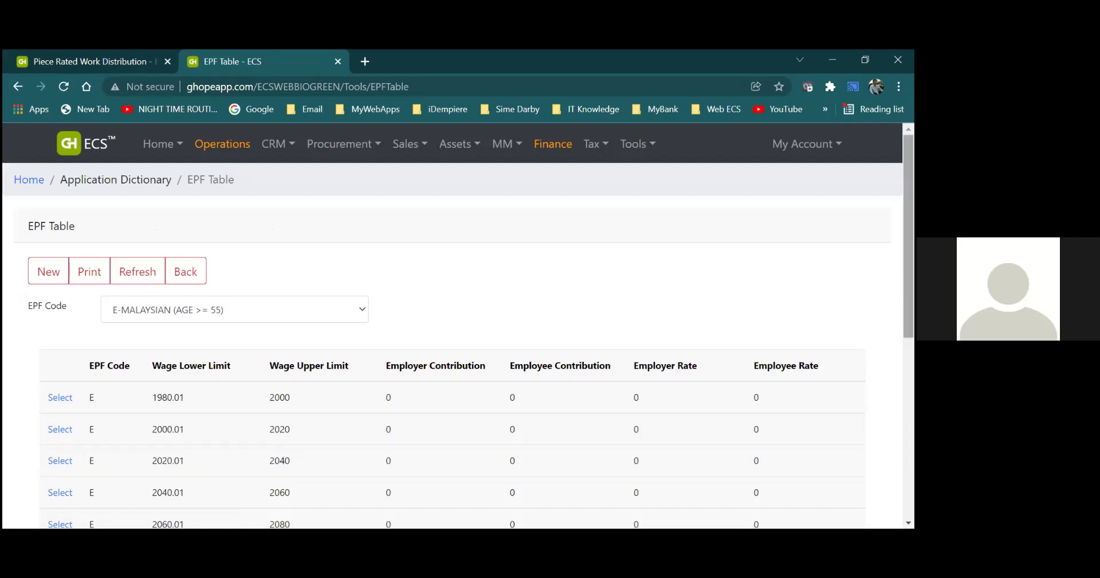
{"action": "scroll", "coordinate": [908, 240], "scroll_direction": "down", "scroll_amount": 1}
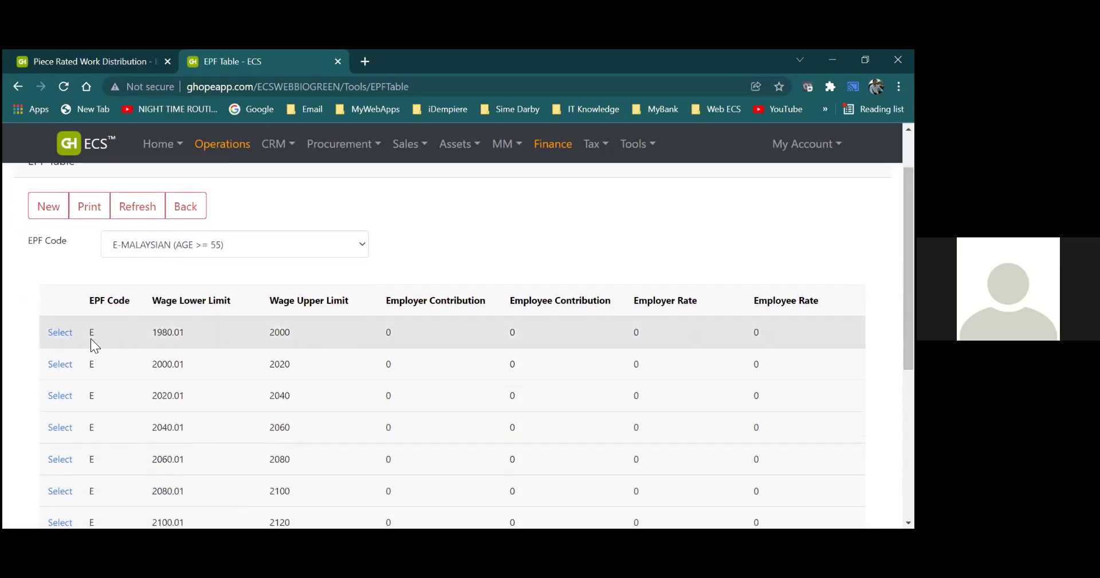
{"action": "left_click", "coordinate": [70, 365]}
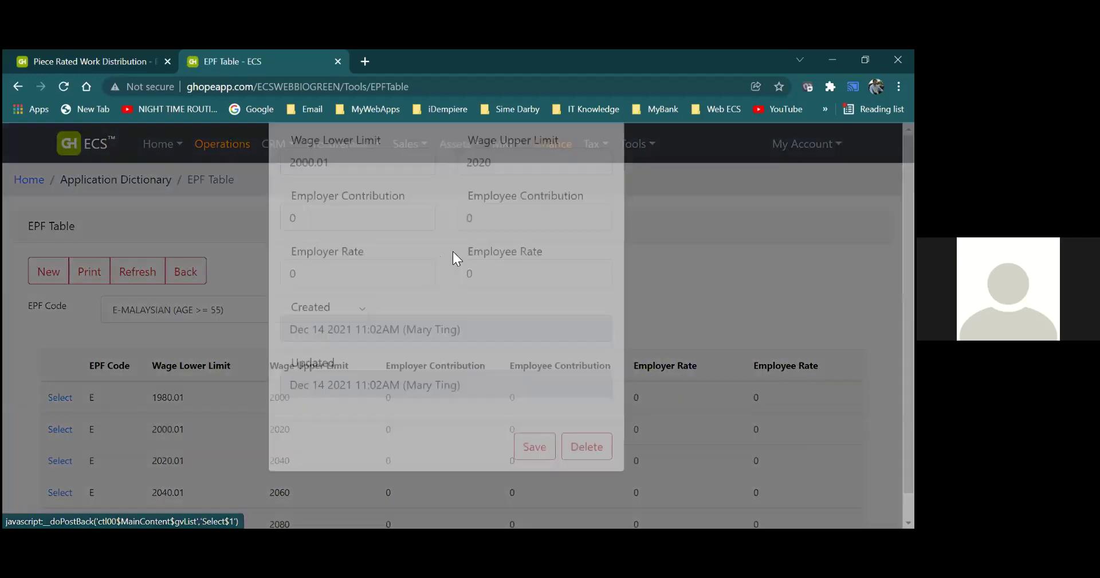
Set the wage band's employer contribution to 150
{"action": "left_click", "coordinate": [330, 283]}
{"action": "key", "text": "BackSpace"}
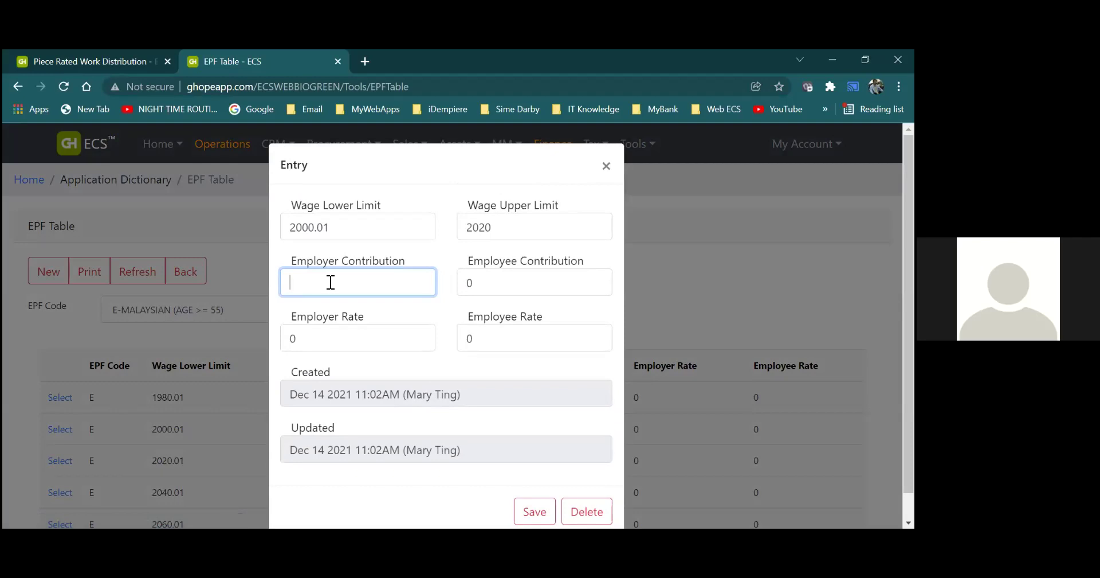
{"action": "type", "text": "0"}
{"action": "key", "text": "BackSpace"}
{"action": "type", "text": "150"}
Set the employee contribution to 100 and save the wage band
{"action": "left_click", "coordinate": [497, 283]}
{"action": "key", "text": "BackSpace"}
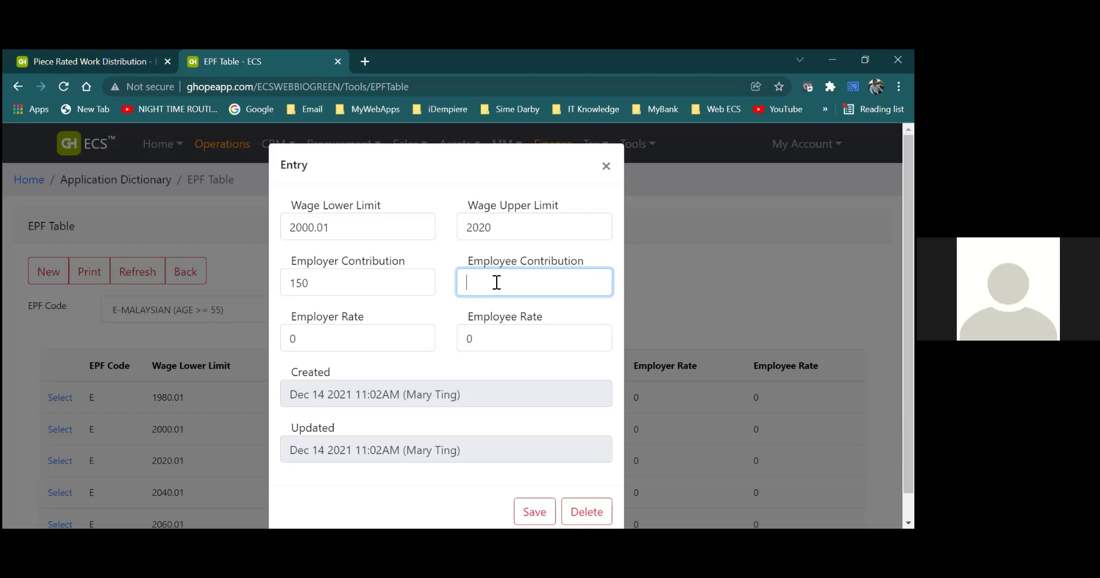
{"action": "type", "text": "100"}
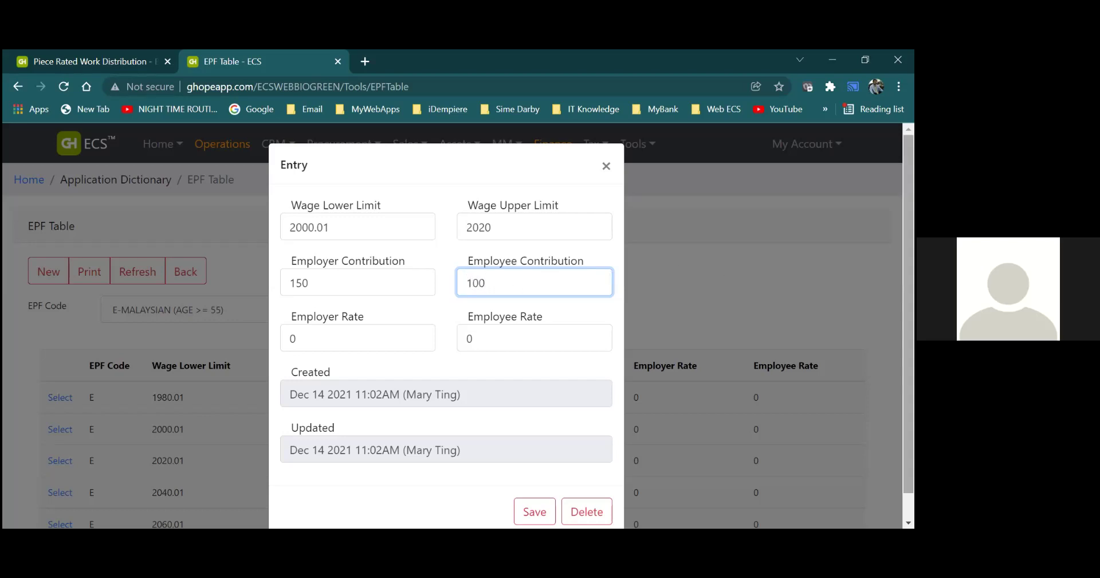
{"action": "left_click", "coordinate": [681, 435]}
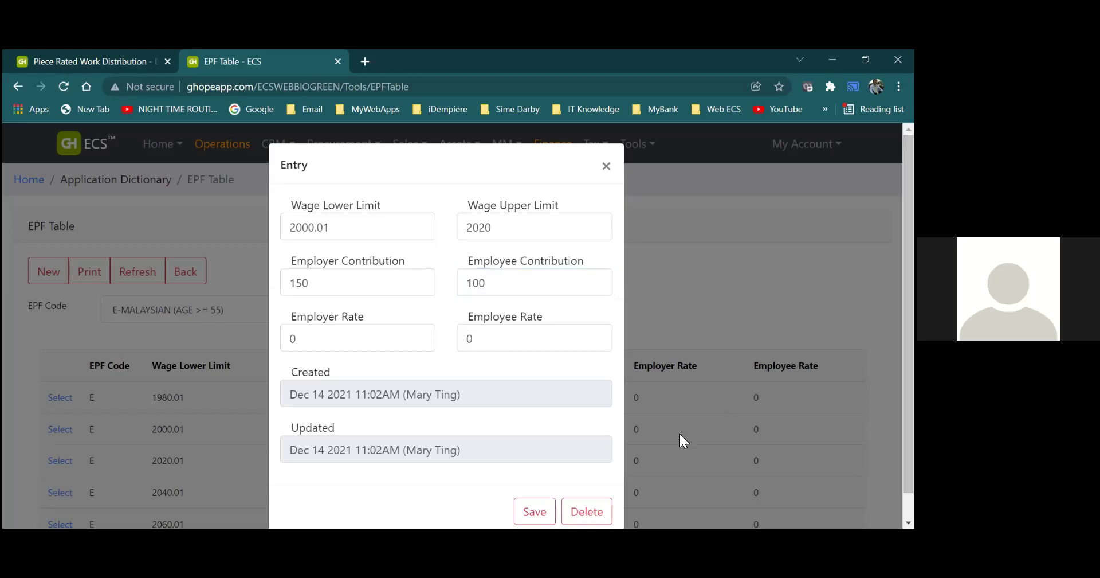
{"action": "left_click", "coordinate": [535, 511]}
{"action": "left_click", "coordinate": [534, 511]}
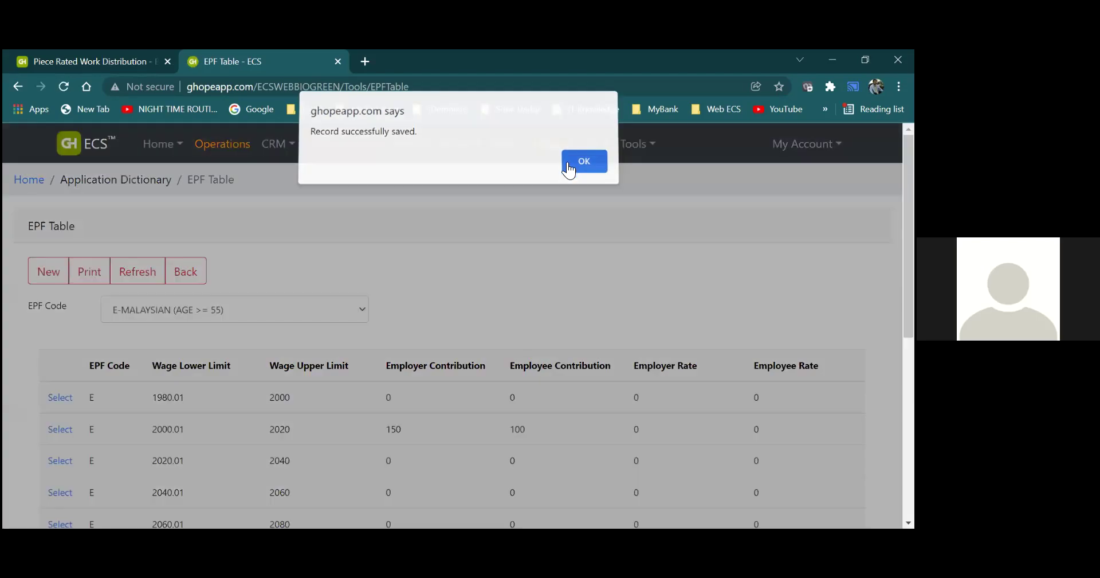
{"action": "left_click", "coordinate": [569, 169]}
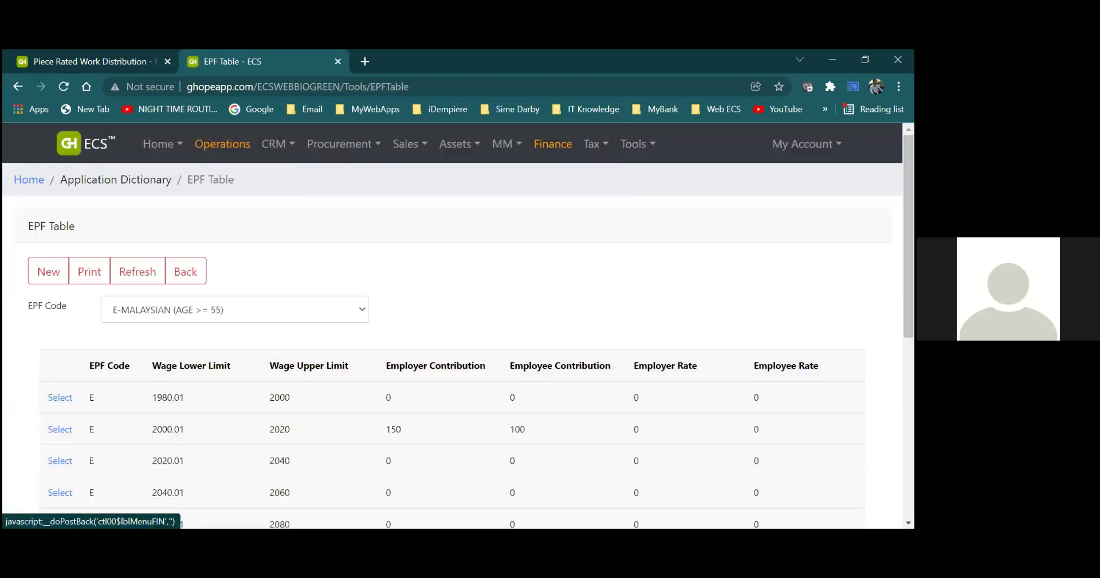
Check that the 2000.01–2020 band now shows 150 and 100 in the EPF table
{"action": "scroll", "coordinate": [458, 332], "scroll_direction": "down", "scroll_amount": 1}
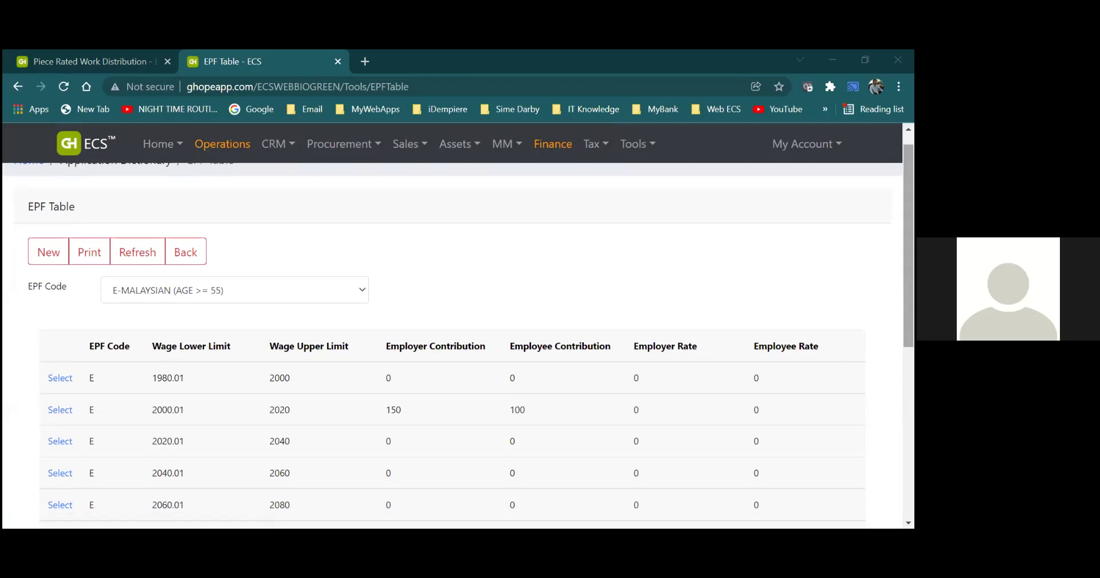
{"action": "scroll", "coordinate": [459, 344], "scroll_direction": "down", "scroll_amount": 1}
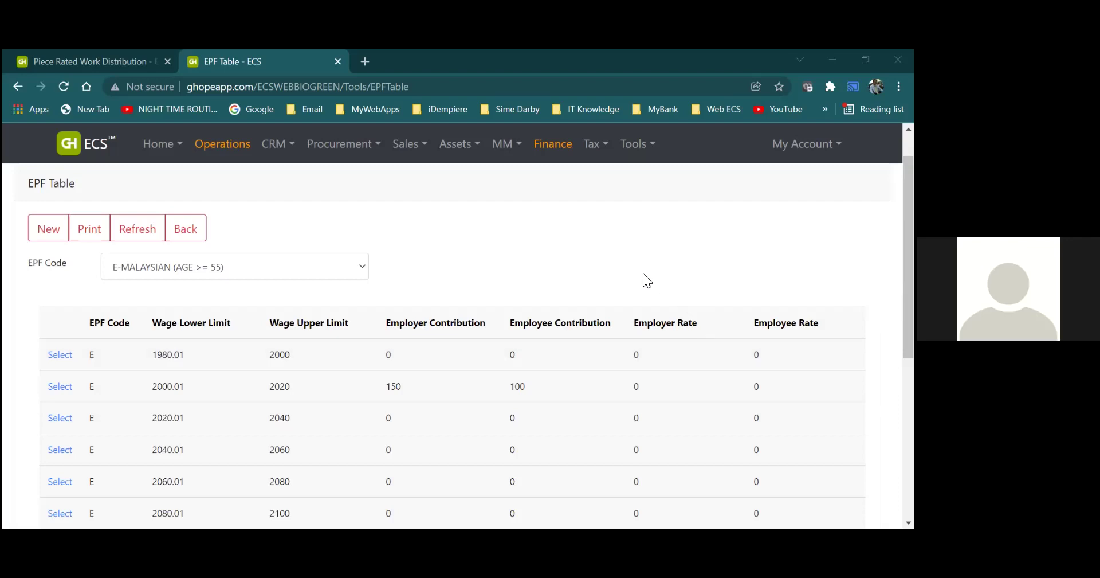
{"action": "left_click", "coordinate": [686, 248]}
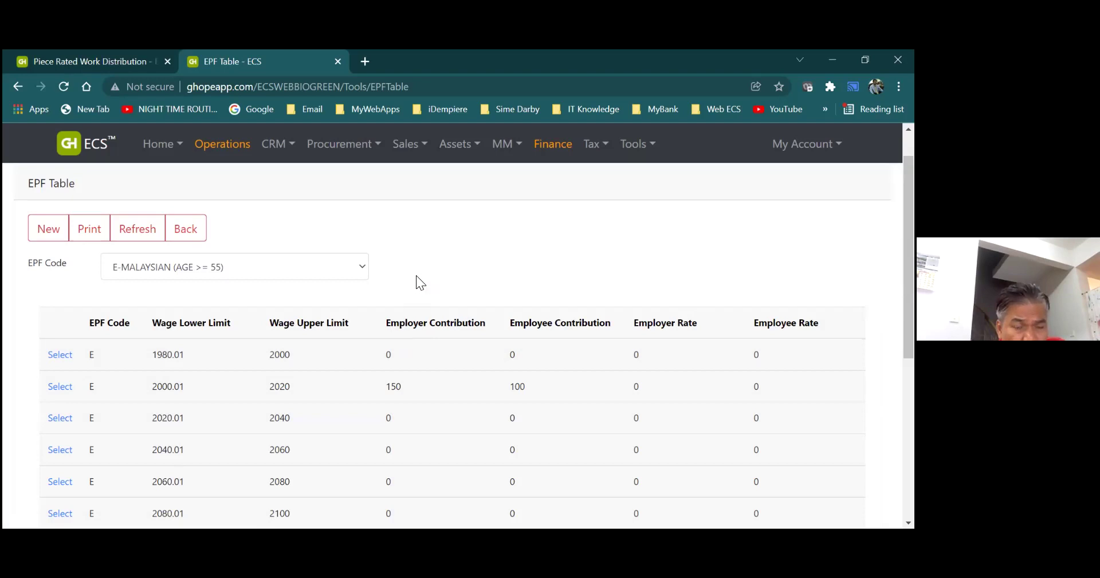
Open employee F0445 from Operations > Master > Employee and scroll to its EPF section
{"action": "left_click", "coordinate": [185, 228]}
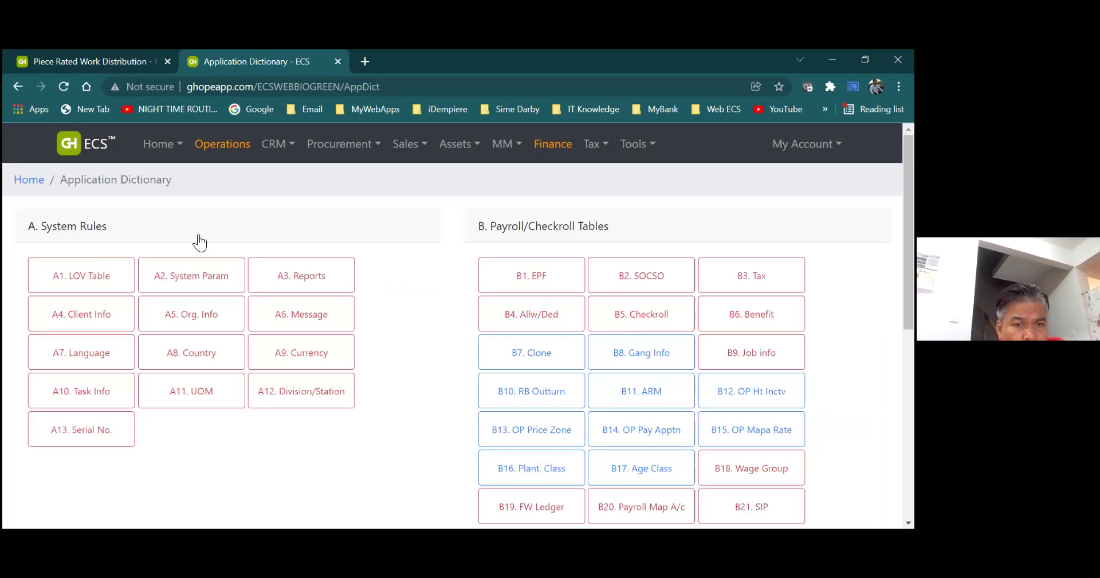
{"action": "left_click", "coordinate": [163, 144]}
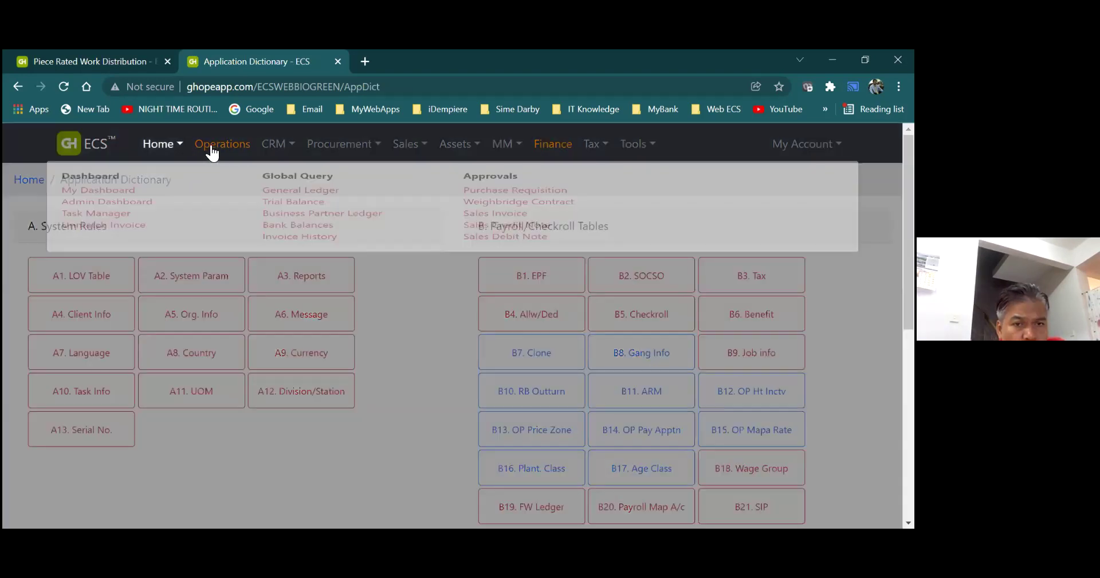
{"action": "left_click", "coordinate": [212, 145]}
{"action": "left_click", "coordinate": [212, 144]}
{"action": "left_click", "coordinate": [108, 209]}
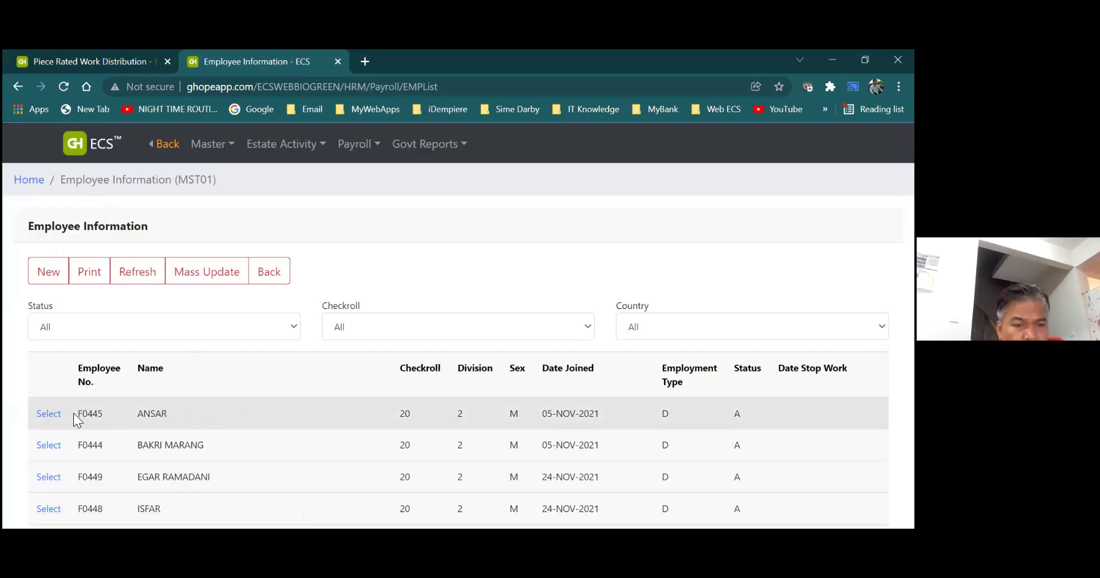
{"action": "left_click", "coordinate": [54, 414]}
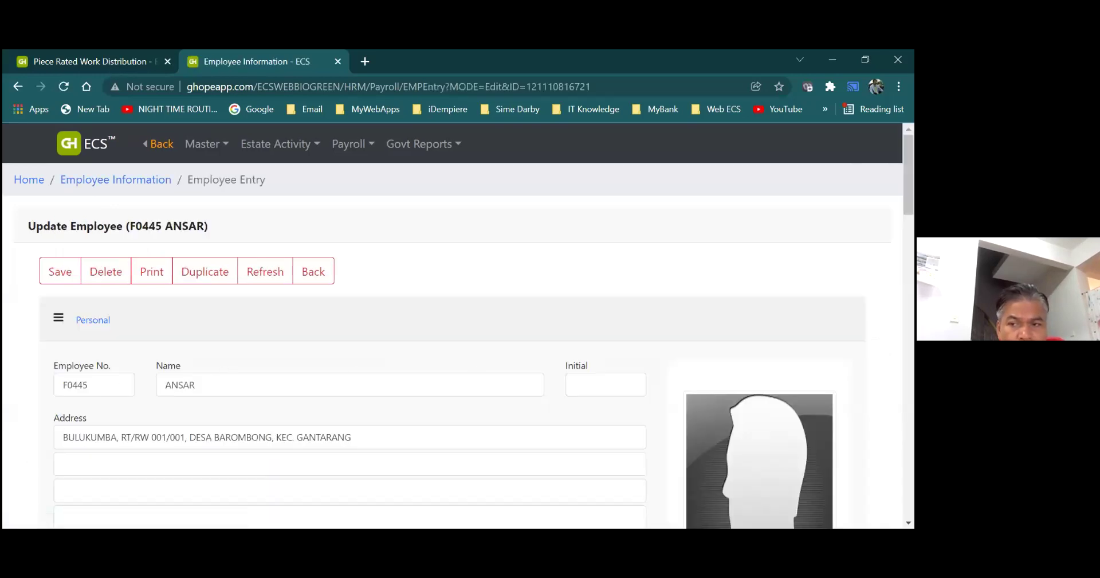
{"action": "scroll", "coordinate": [453, 344], "scroll_direction": "down", "scroll_amount": 9}
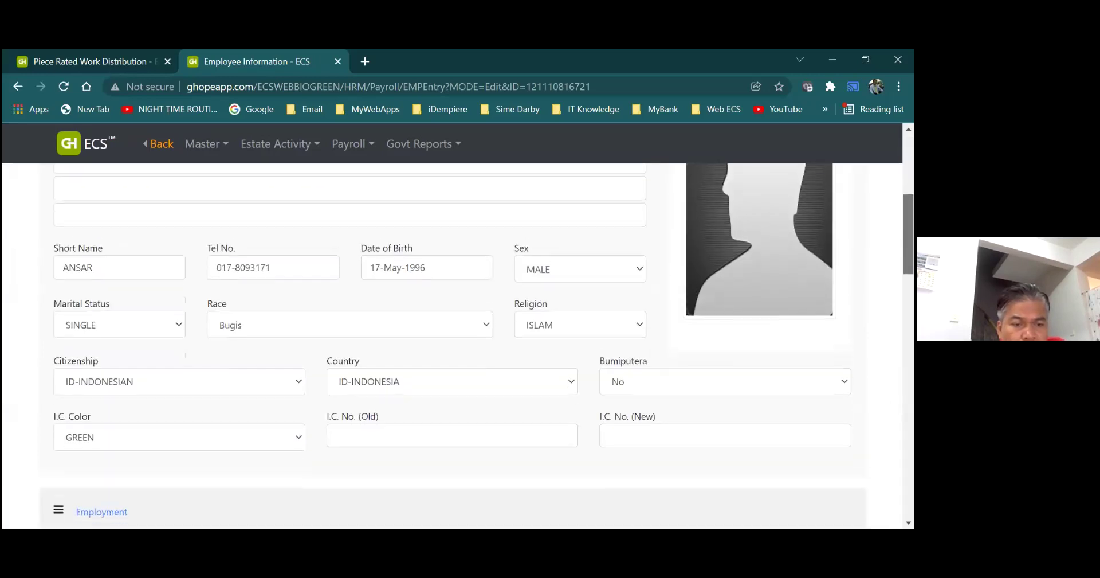
{"action": "scroll", "coordinate": [415, 464], "scroll_direction": "down", "scroll_amount": 7}
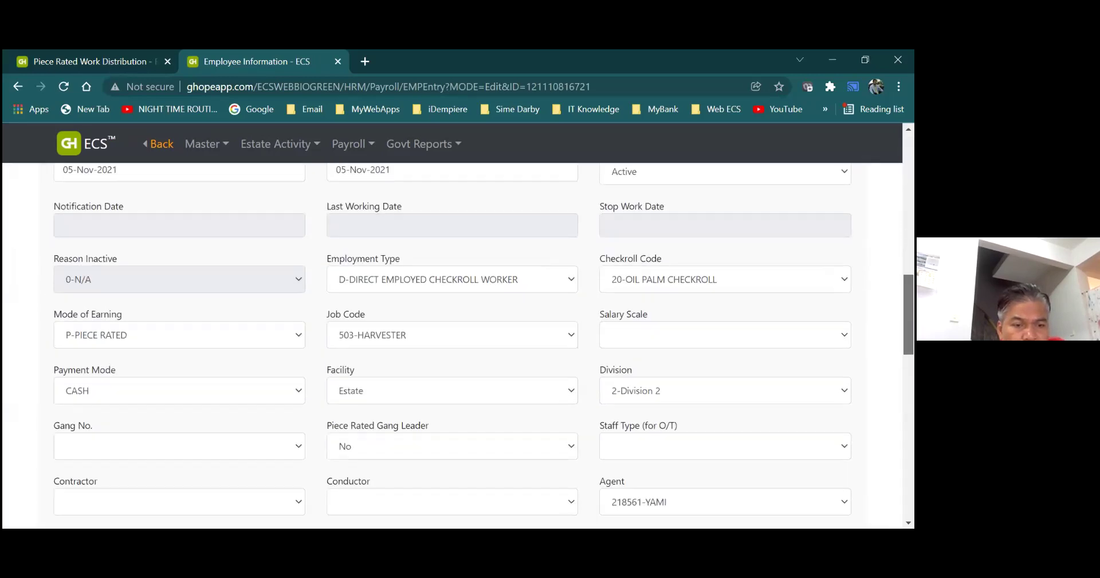
{"action": "scroll", "coordinate": [179, 422], "scroll_direction": "down", "scroll_amount": 1}
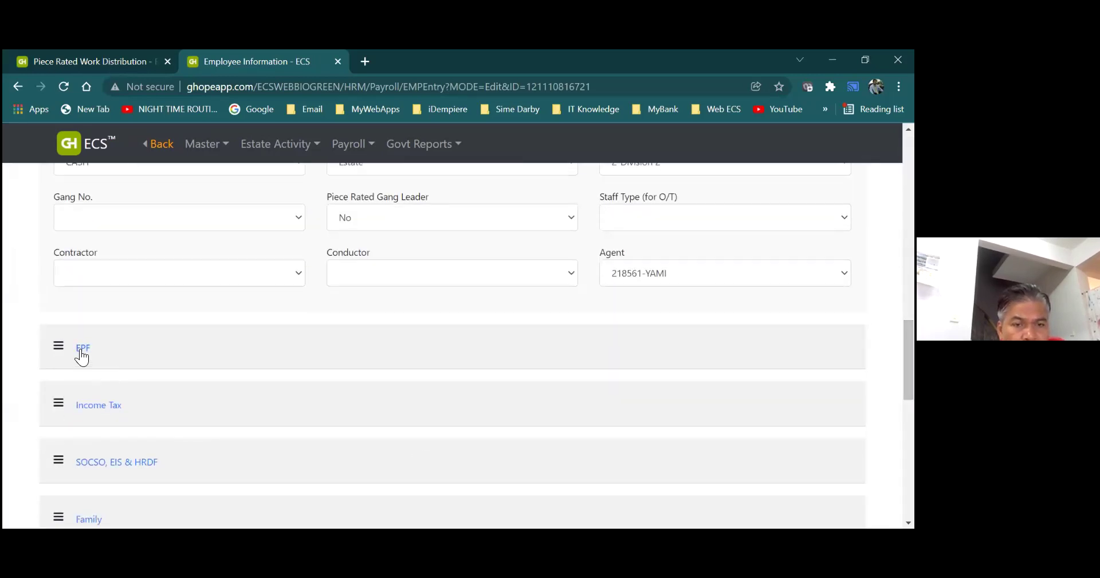
Set F0445's EPF Indicator to E-MALAYSIAN (AGE >= 55) and go back to the dashboard
{"action": "left_click", "coordinate": [82, 352]}
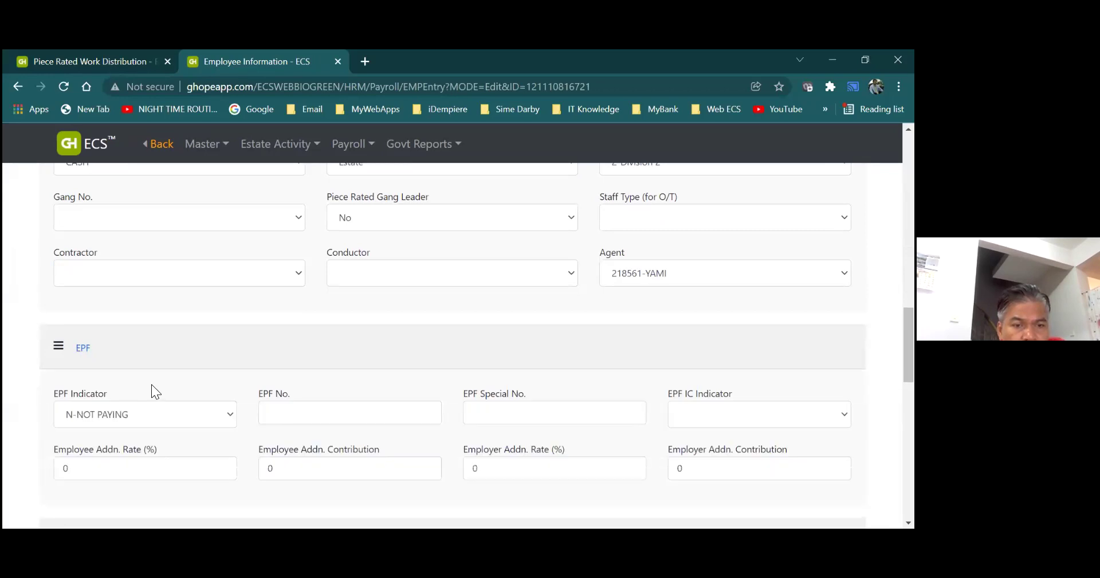
{"action": "left_click", "coordinate": [228, 416]}
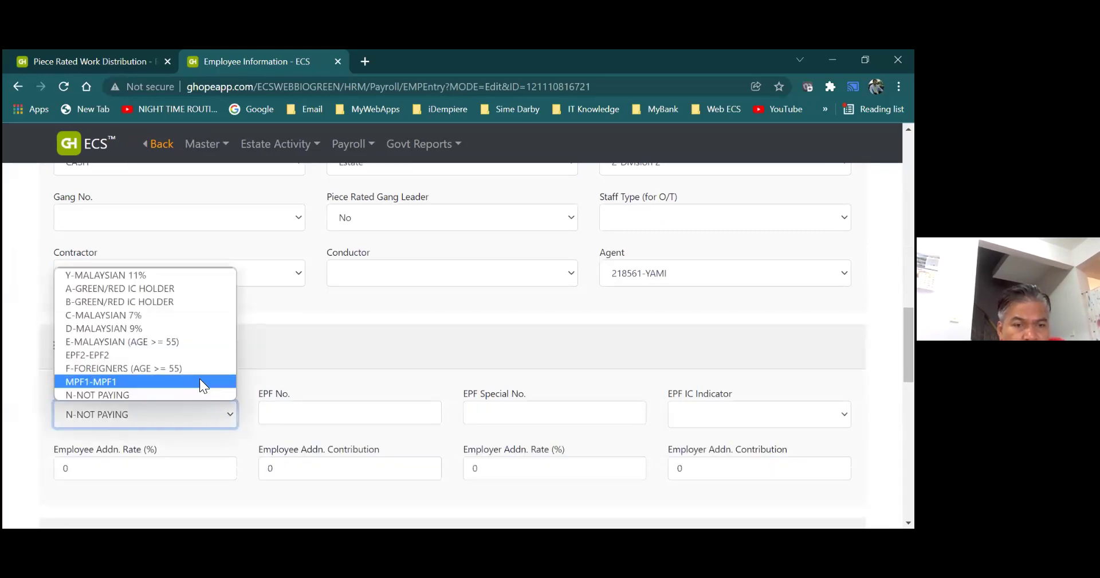
{"action": "left_click", "coordinate": [192, 342]}
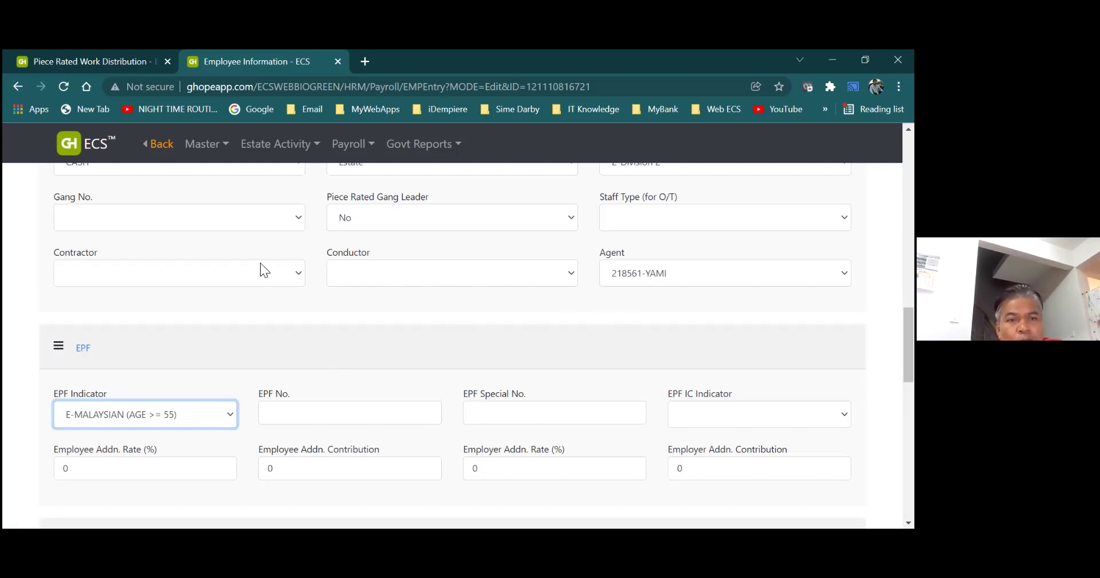
{"action": "left_click", "coordinate": [162, 145]}
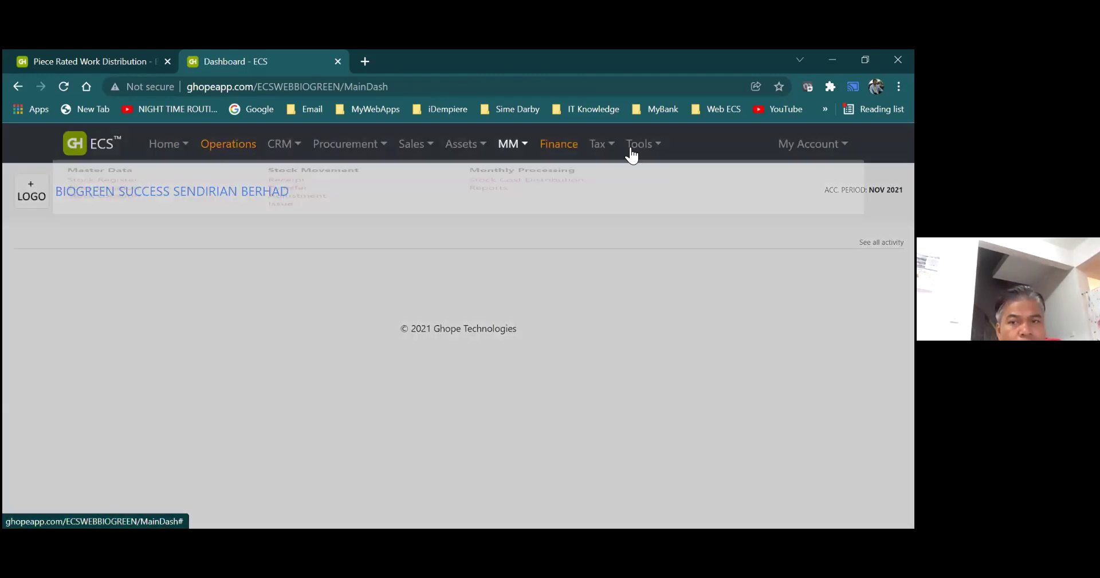
{"action": "mouse_move", "coordinate": [638, 155]}
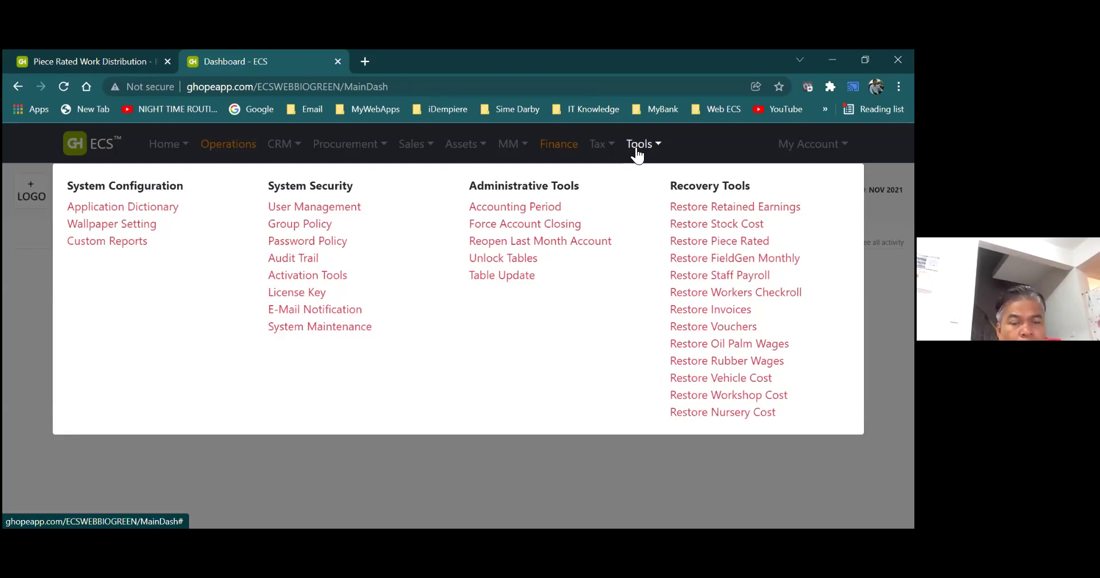
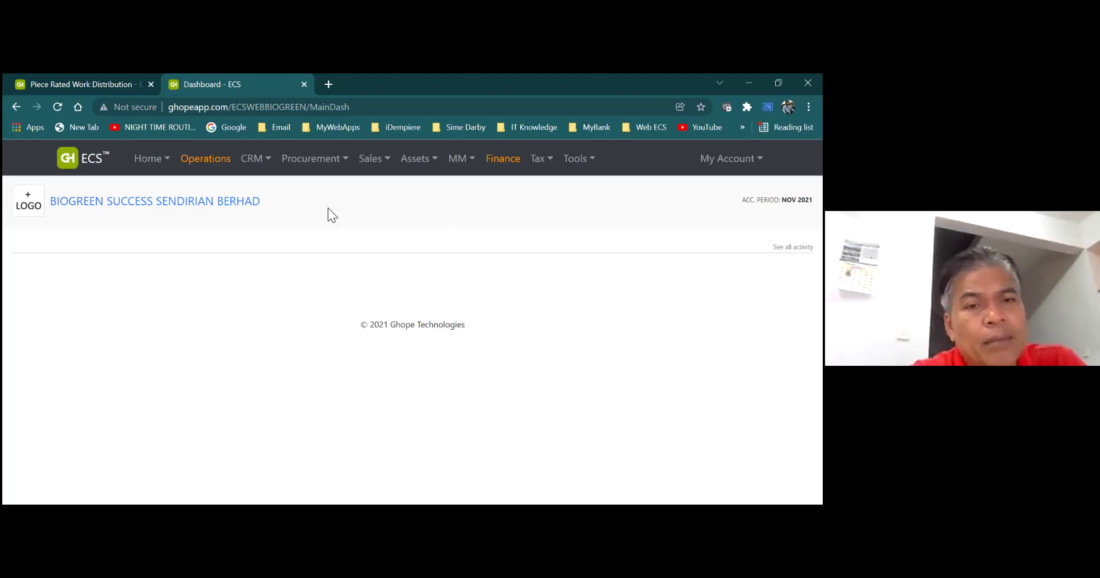
Go through Operations > Estate Activity to the Piece Rated Work (09F) list for November 2021
{"action": "mouse_move", "coordinate": [281, 172]}
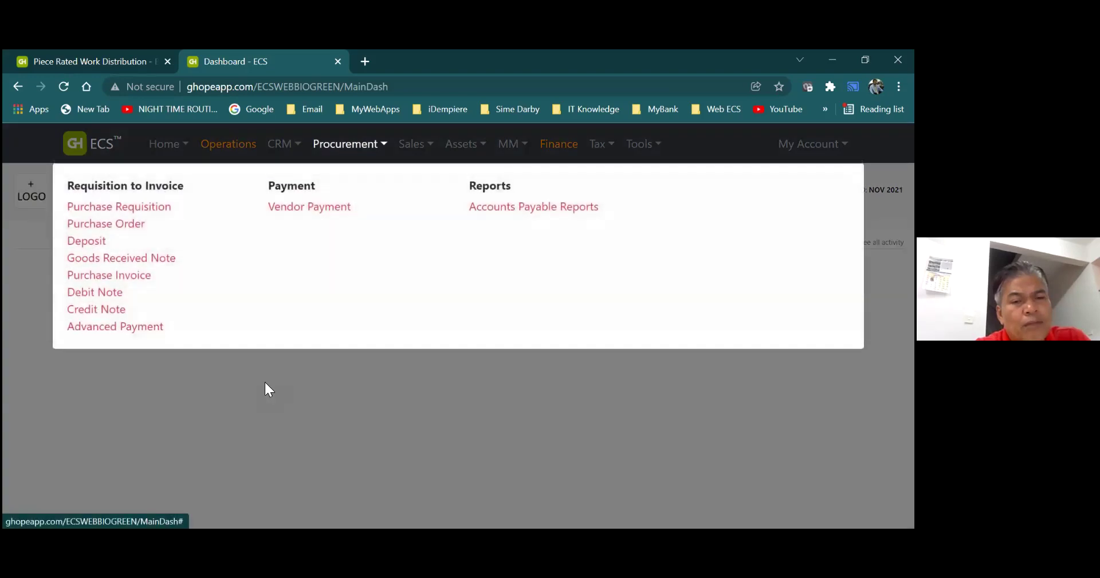
{"action": "left_click", "coordinate": [264, 380]}
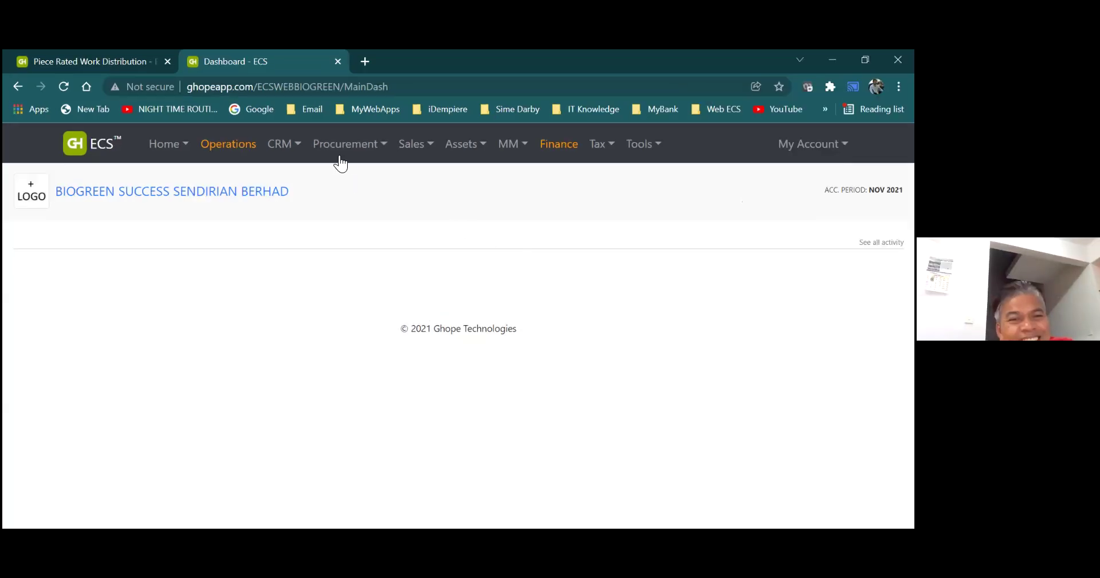
{"action": "left_click", "coordinate": [314, 158]}
{"action": "left_click", "coordinate": [283, 145]}
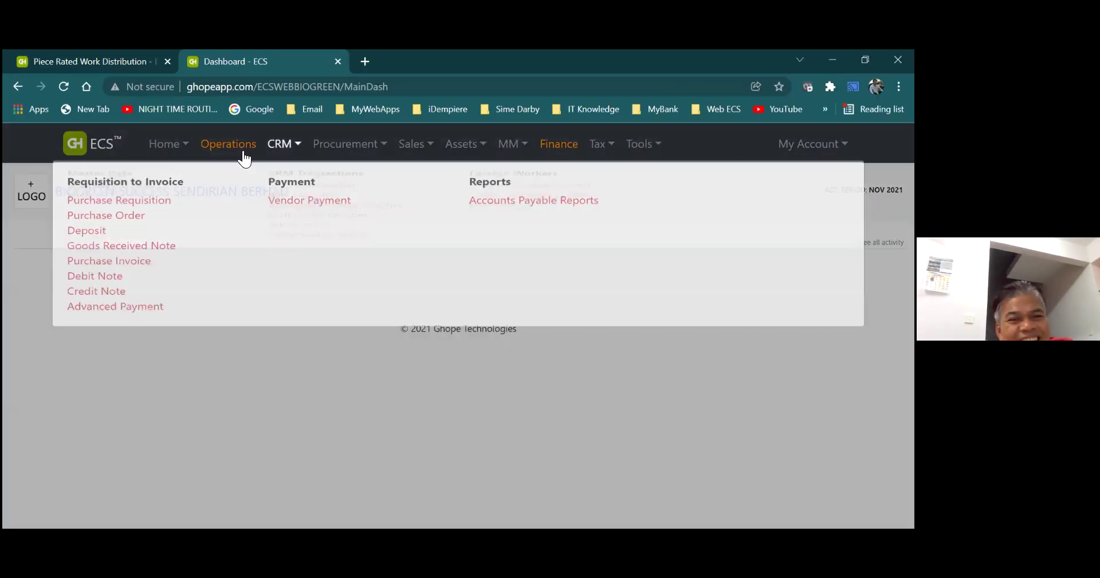
{"action": "left_click", "coordinate": [244, 153]}
{"action": "left_click", "coordinate": [283, 144]}
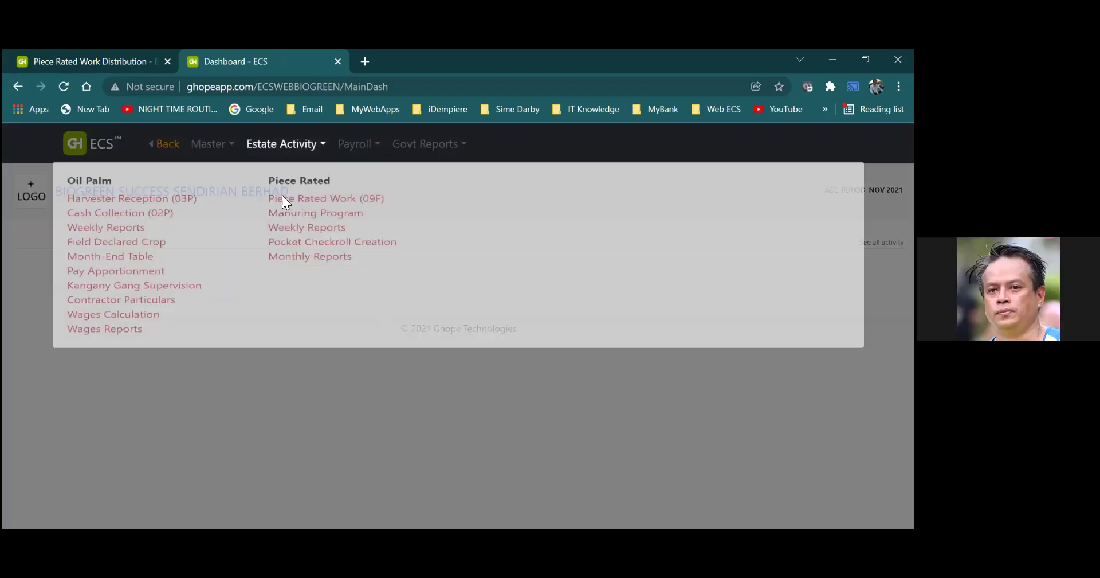
{"action": "left_click", "coordinate": [285, 208]}
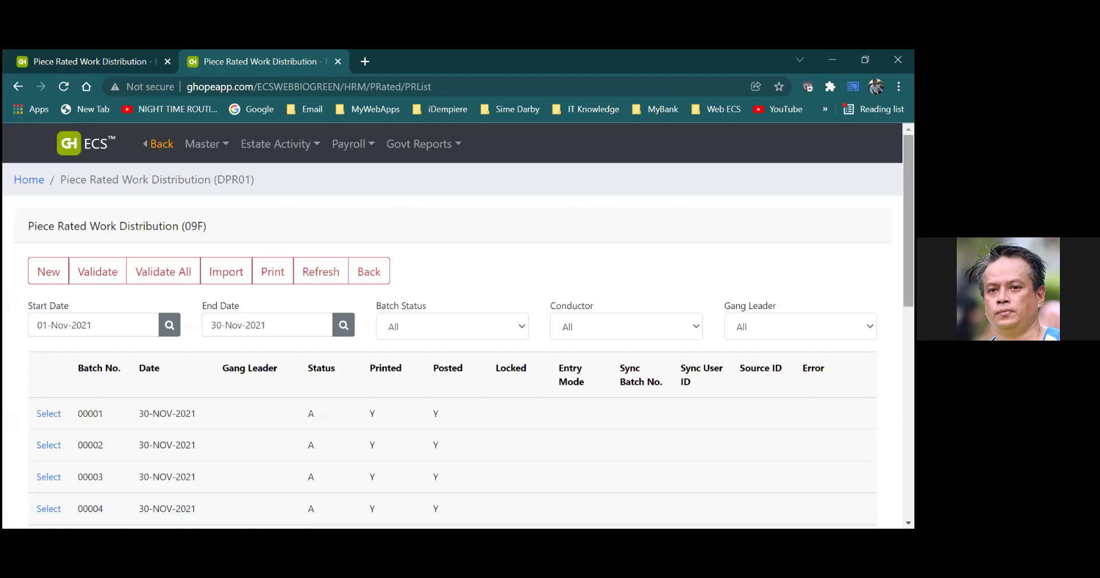
Scroll to the Summary panel: 104 records over 11 pages, all accepted and posted, none locked
{"action": "scroll", "coordinate": [458, 344], "scroll_direction": "down", "scroll_amount": 3}
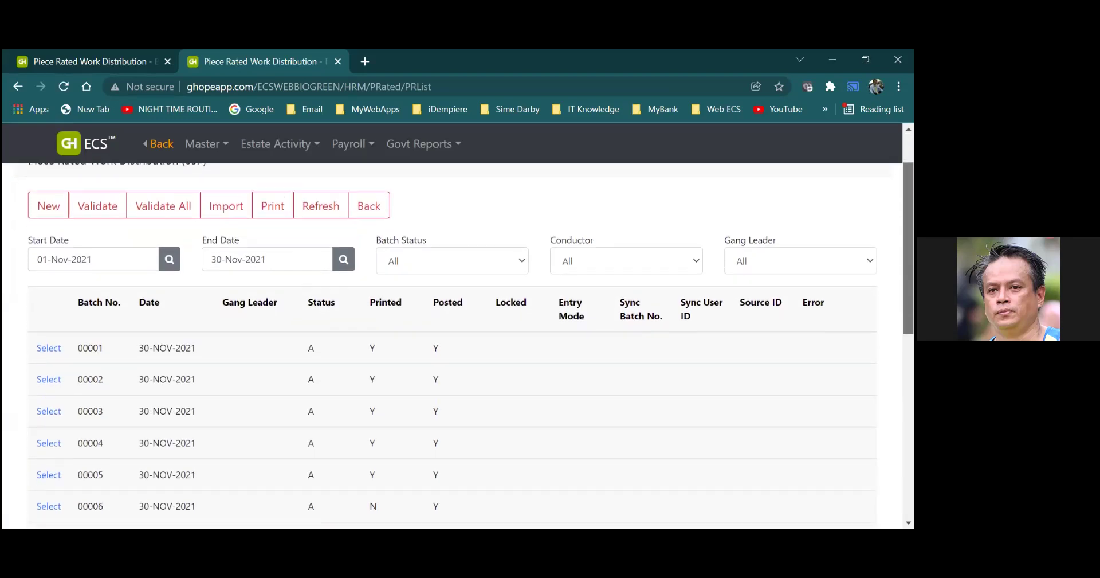
{"action": "scroll", "coordinate": [459, 344], "scroll_direction": "down", "scroll_amount": 6}
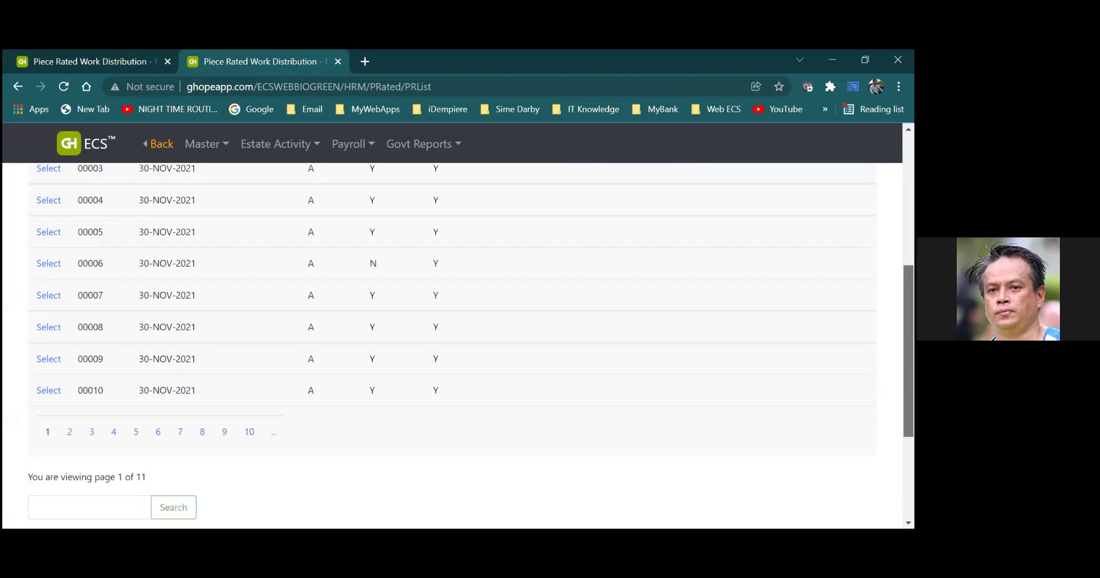
{"action": "scroll", "coordinate": [441, 453], "scroll_direction": "down", "scroll_amount": 4}
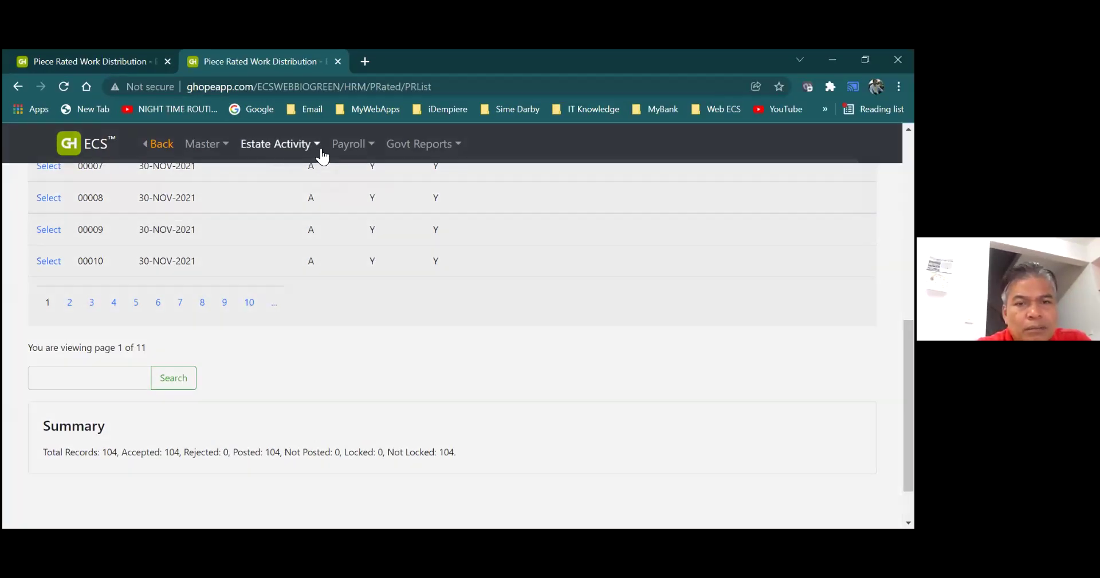
Open the Payroll Daily Pocket Checkroll (03G) for month 112021
{"action": "left_click", "coordinate": [321, 152]}
{"action": "left_click", "coordinate": [344, 150]}
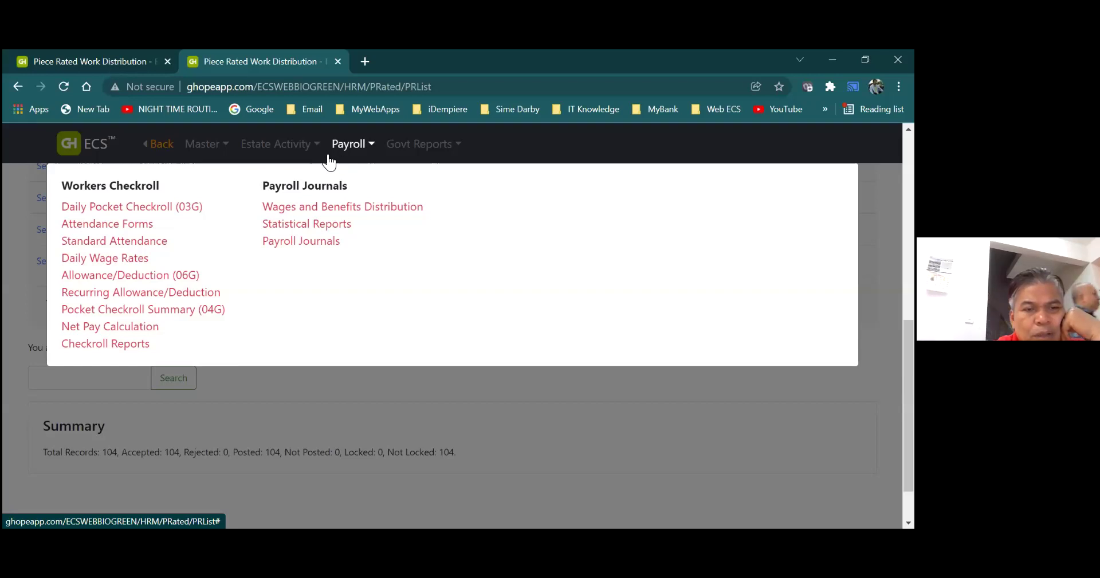
{"action": "left_click", "coordinate": [156, 207]}
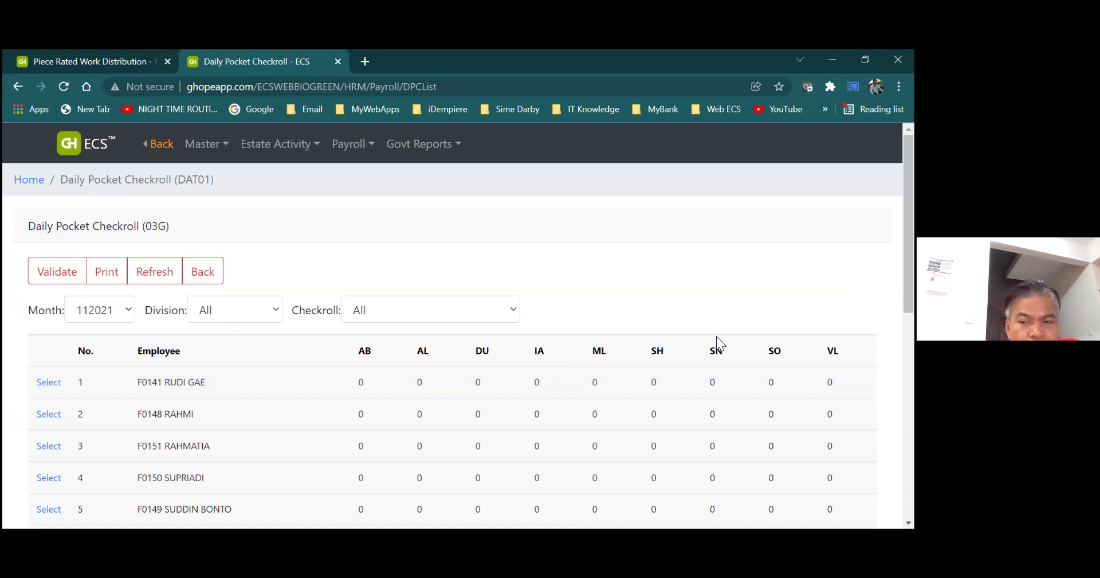
Scroll through the checkroll employee rows, then go back to the NOV 2021 dashboard
{"action": "scroll", "coordinate": [453, 344], "scroll_direction": "down", "scroll_amount": 4}
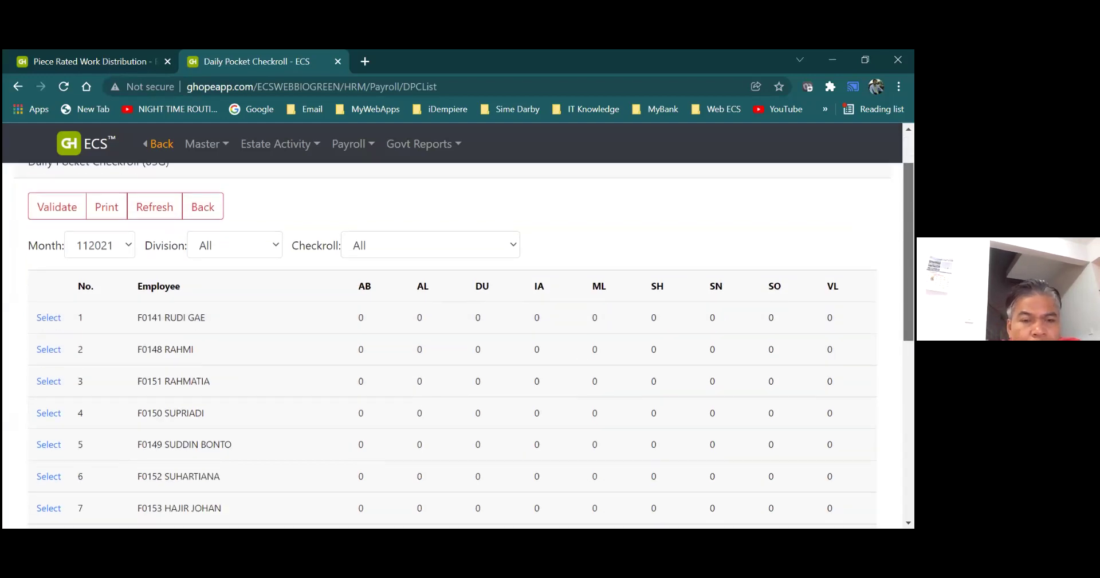
{"action": "scroll", "coordinate": [452, 344], "scroll_direction": "up", "scroll_amount": 4}
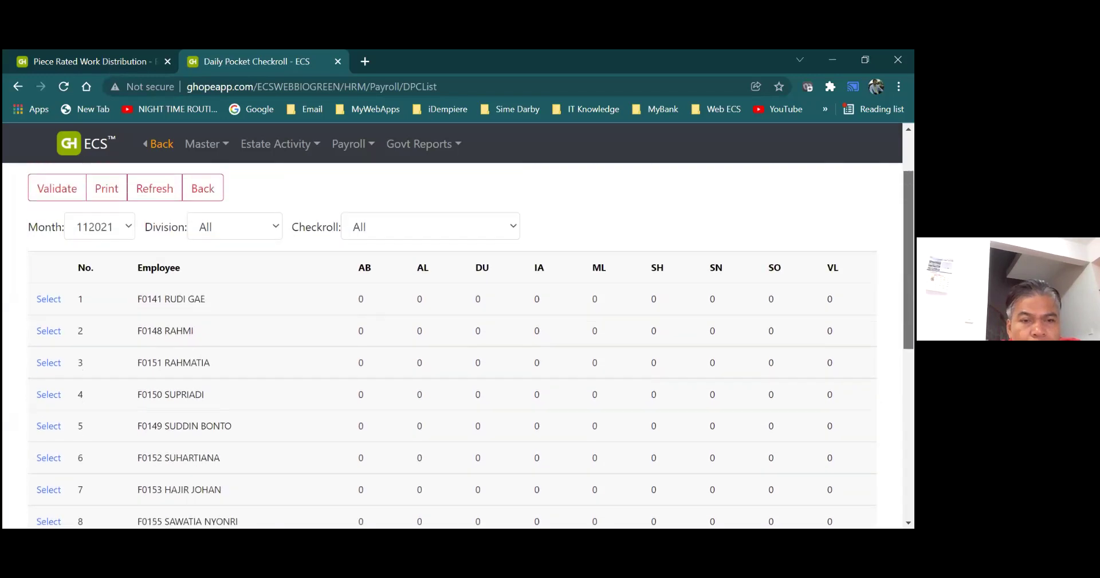
{"action": "left_click", "coordinate": [214, 264]}
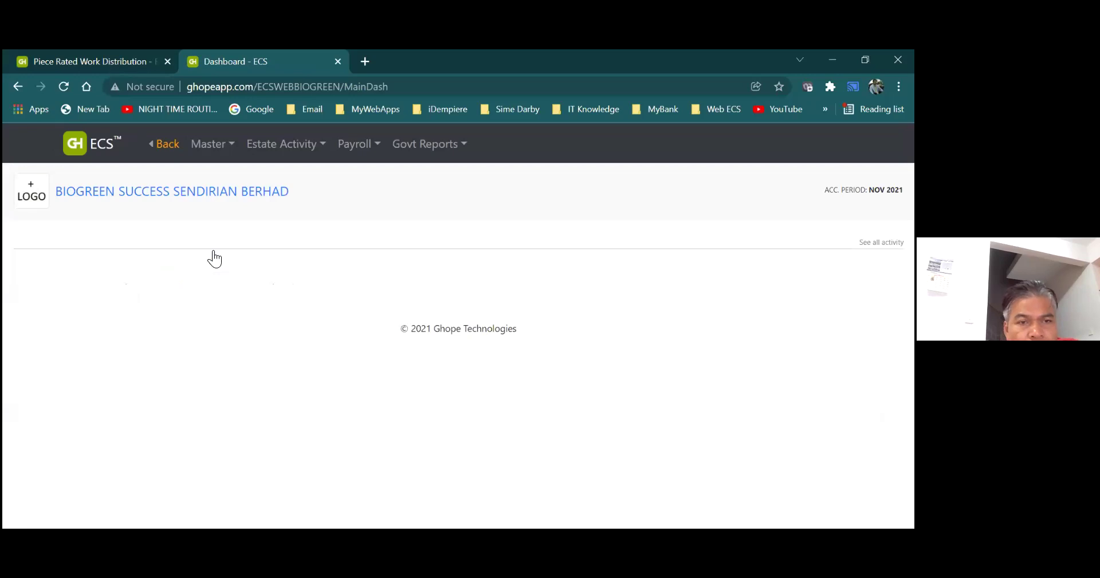
Open the Payroll Attendance Forms reports
{"action": "left_click", "coordinate": [281, 152]}
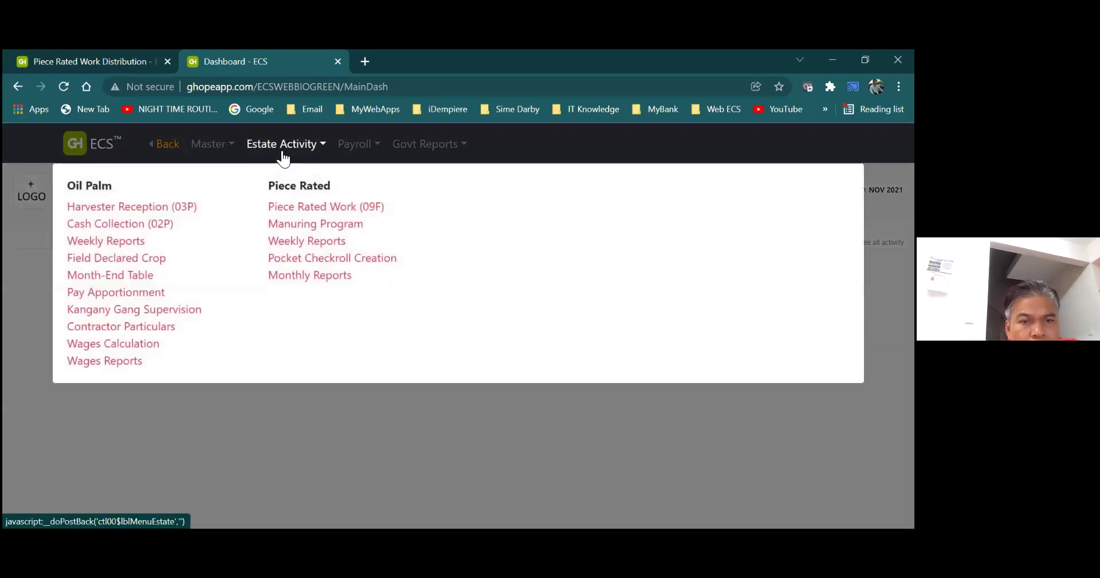
{"action": "left_click", "coordinate": [339, 152]}
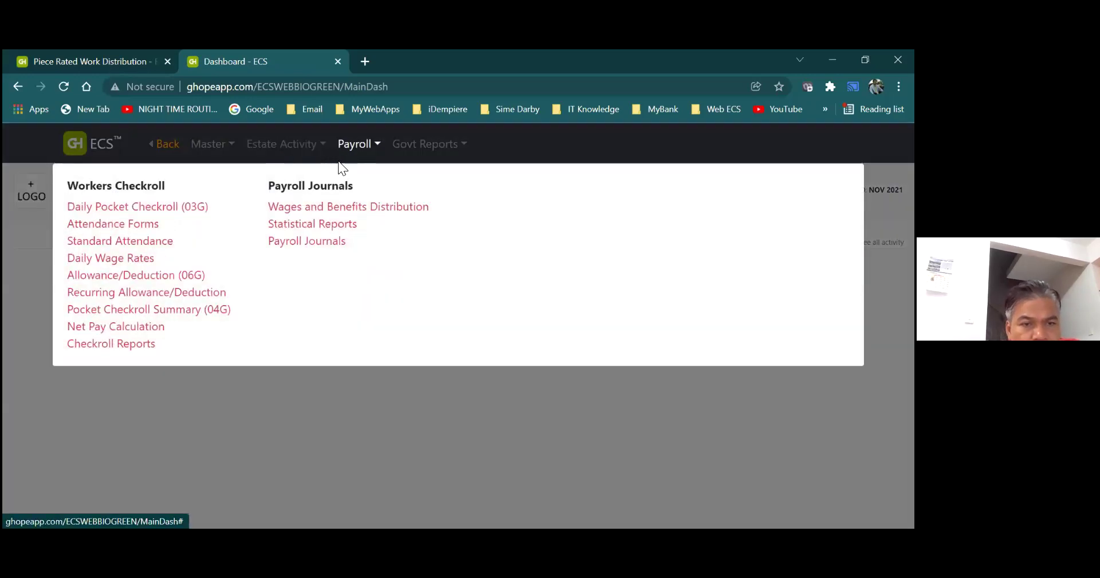
{"action": "left_click", "coordinate": [155, 230]}
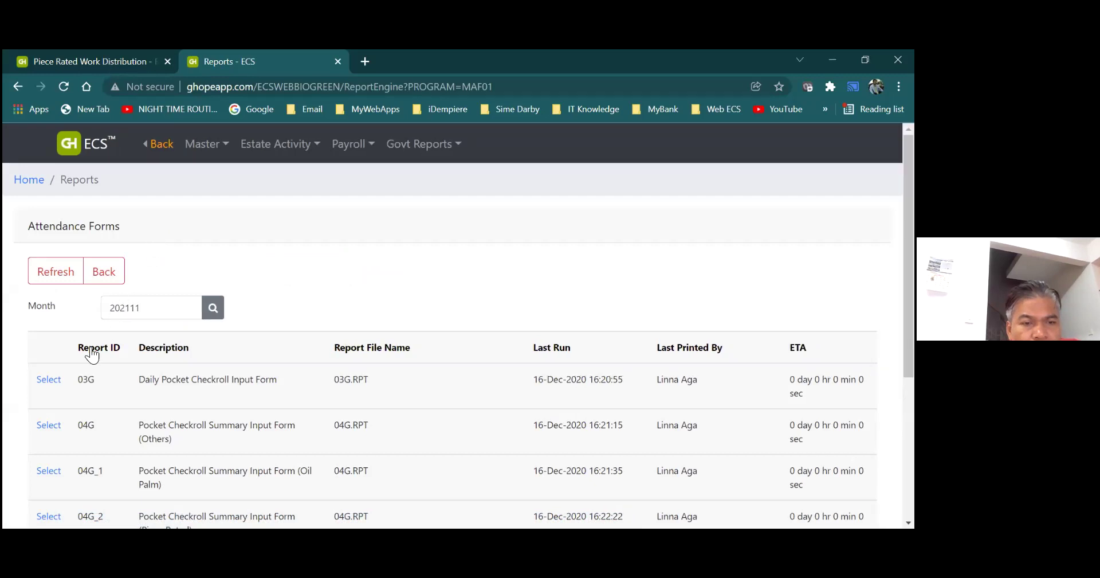
Return to the dashboard and bring up the Payroll functions menu again
{"action": "left_click", "coordinate": [107, 280]}
{"action": "left_click", "coordinate": [298, 150]}
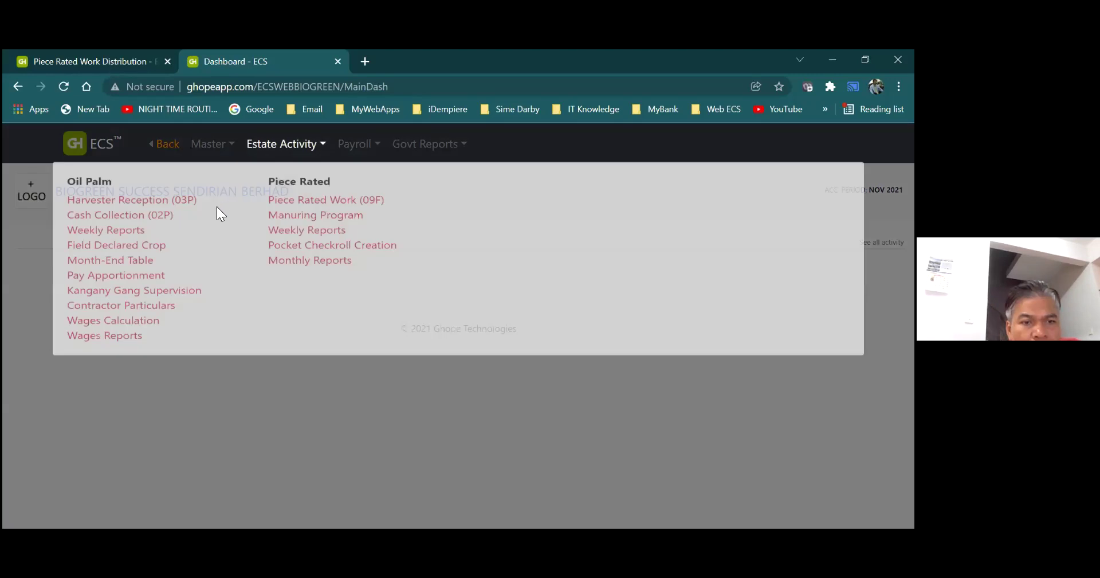
{"action": "left_click", "coordinate": [346, 150]}
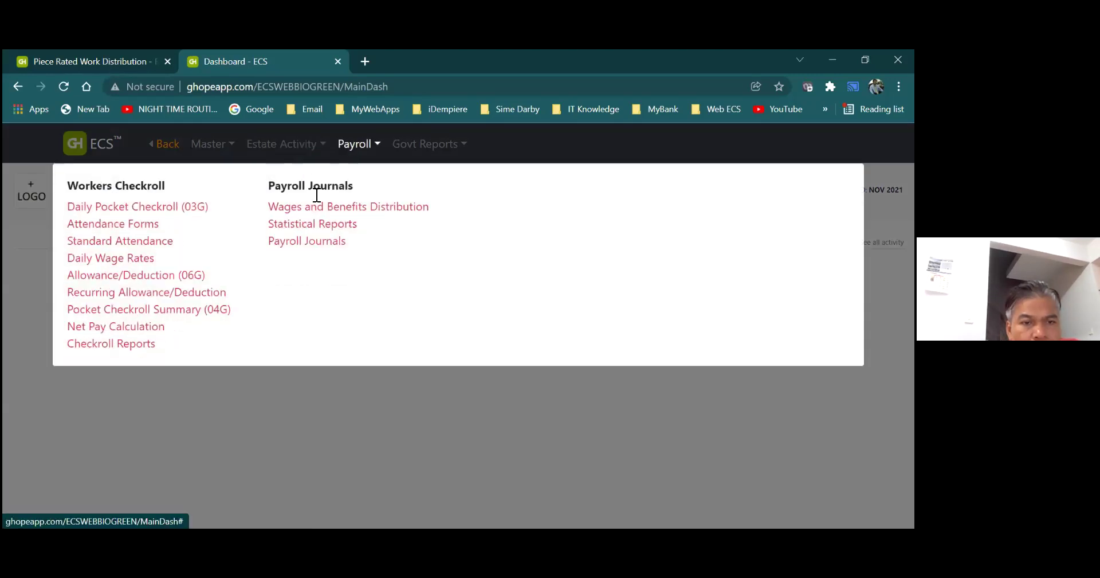
Review Worker Standard Attendance (MWC01): 26 work and 4 rest days per division, then reopen Payroll
{"action": "left_click", "coordinate": [142, 249]}
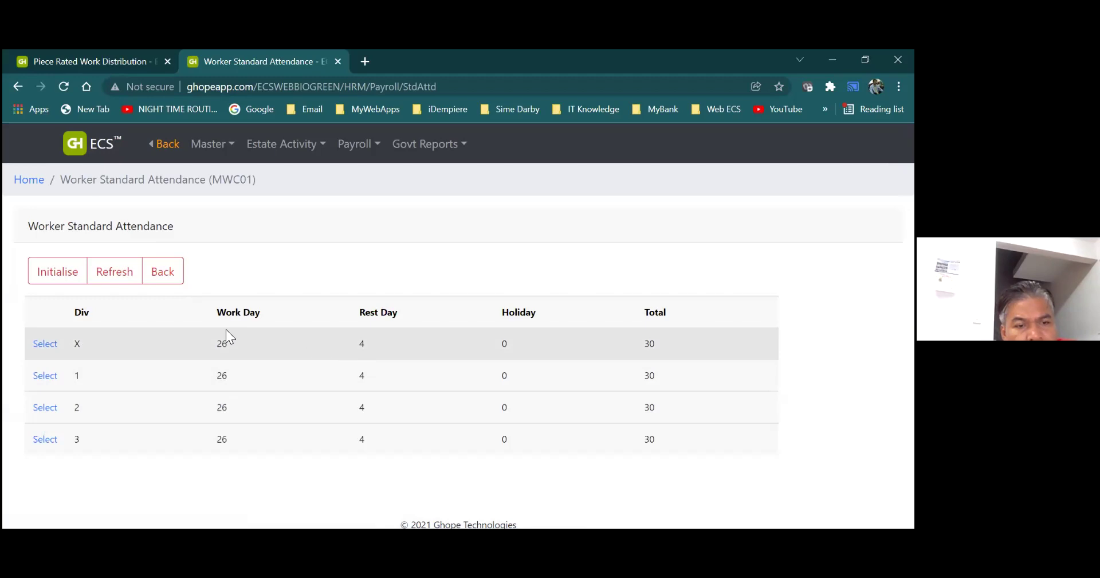
{"action": "left_click", "coordinate": [177, 274]}
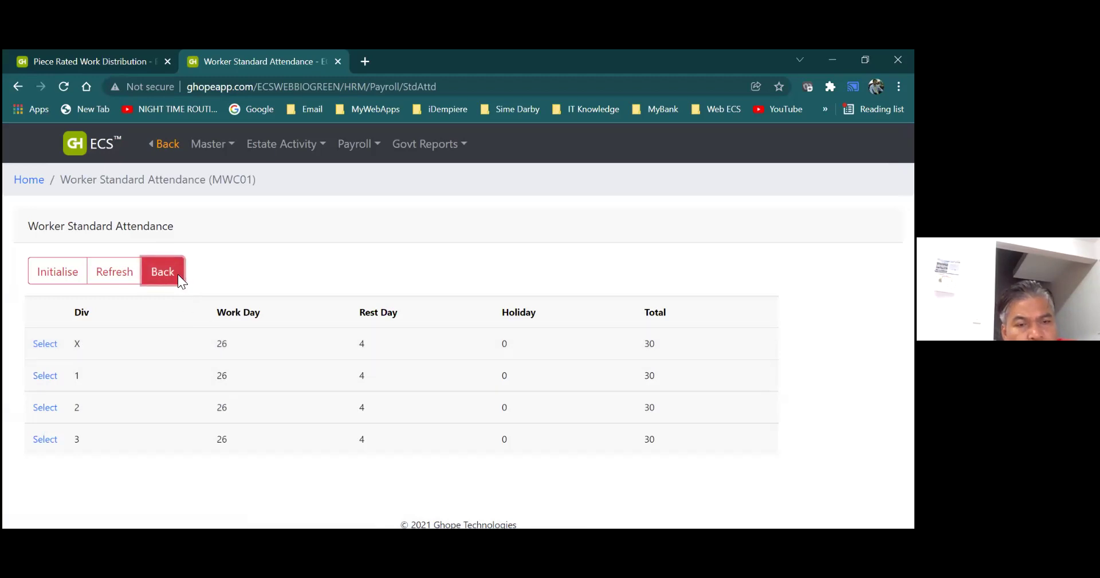
{"action": "left_click", "coordinate": [299, 146]}
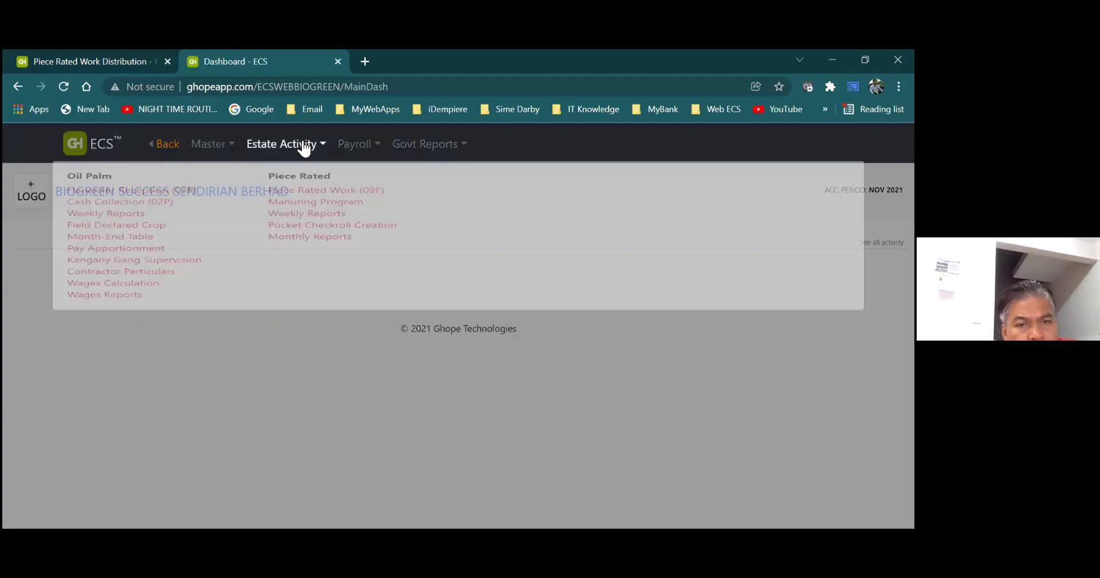
{"action": "left_click", "coordinate": [346, 144]}
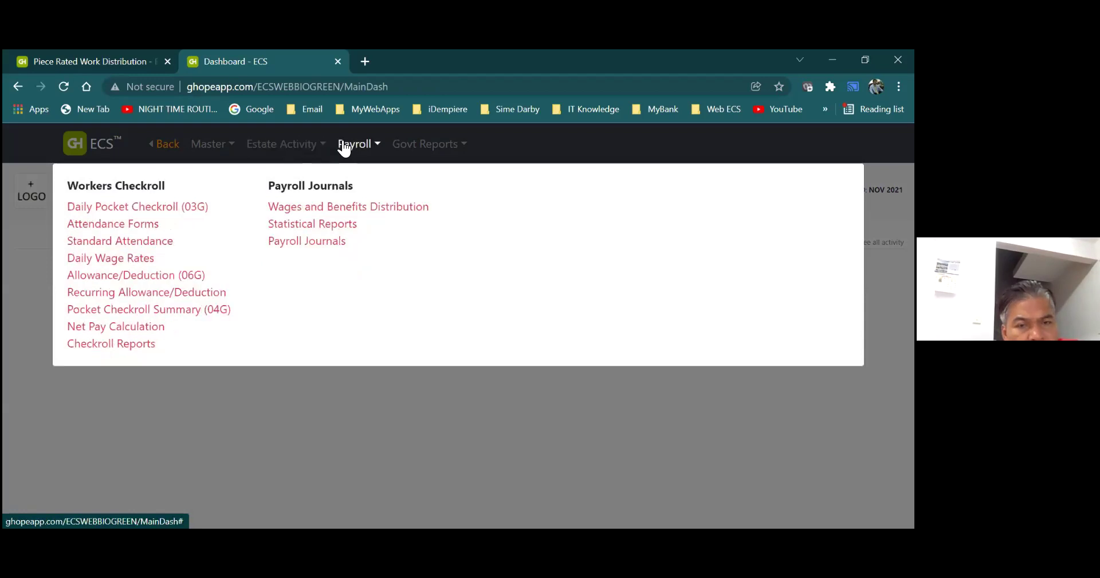
Start a new Allowance/Deduction (06G) batch for 1-Division 1
{"action": "left_click", "coordinate": [171, 275]}
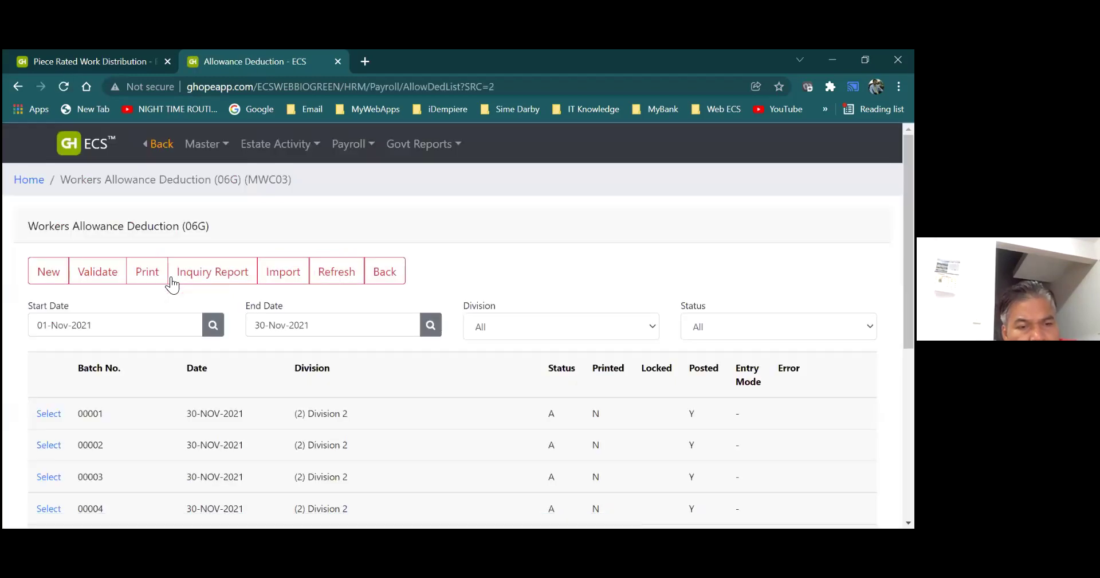
{"action": "left_click", "coordinate": [50, 271]}
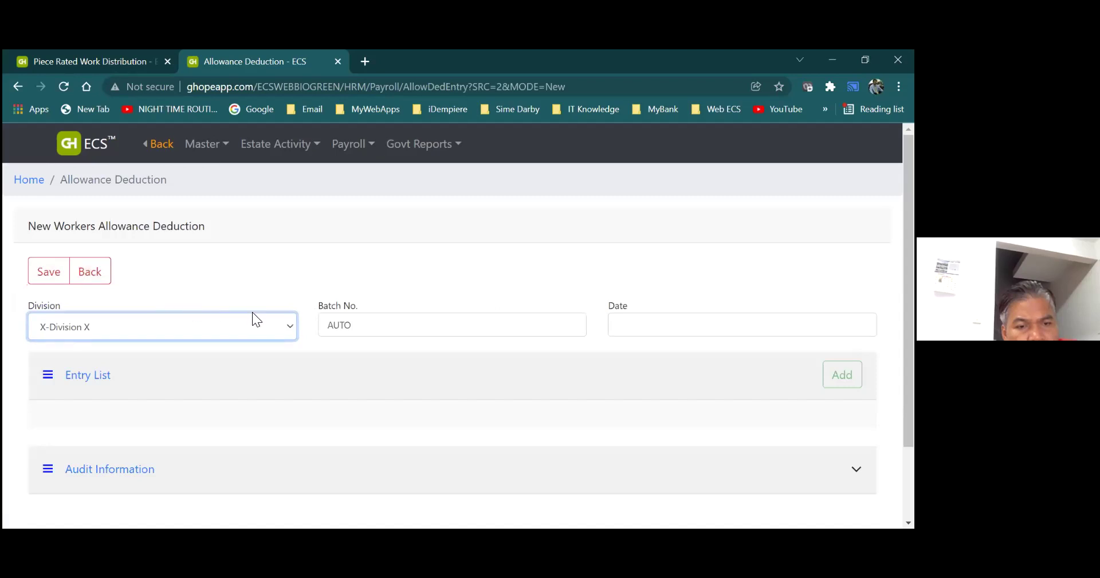
{"action": "left_click", "coordinate": [282, 330]}
{"action": "left_click", "coordinate": [271, 360]}
Set the batch date to 14-Dec-2021, then leave the entry for the 06G list
{"action": "left_click", "coordinate": [616, 332]}
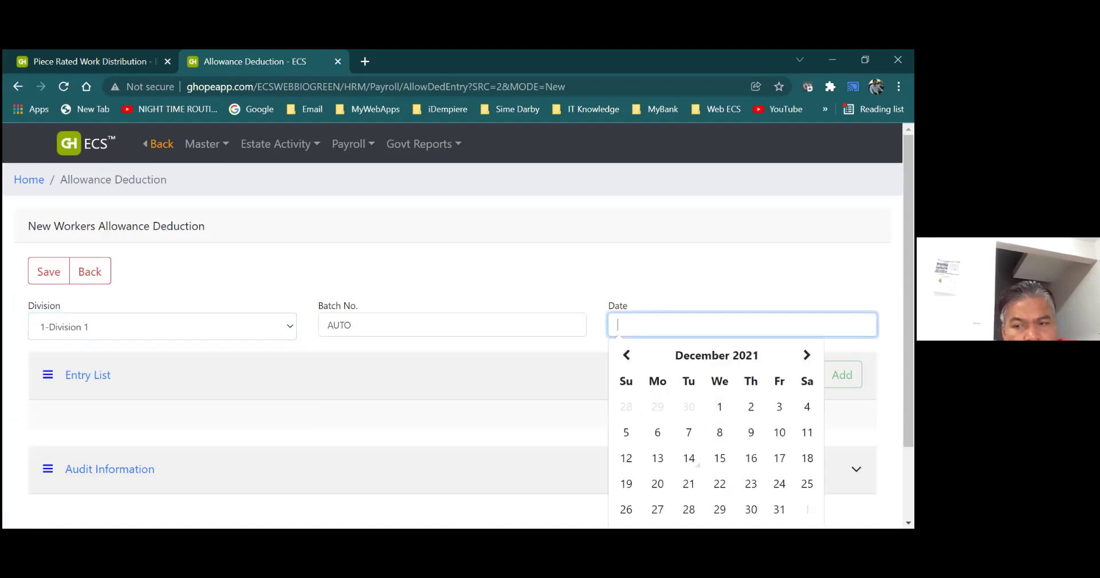
{"action": "left_click", "coordinate": [627, 356]}
{"action": "key", "text": "Page_Down"}
{"action": "left_click", "coordinate": [690, 459]}
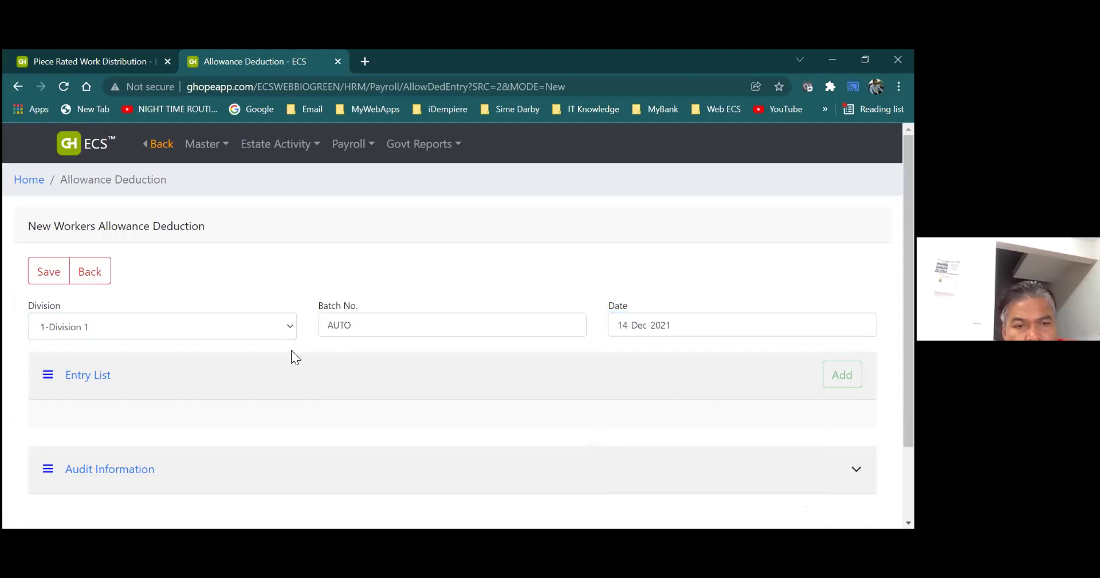
{"action": "left_click", "coordinate": [98, 282]}
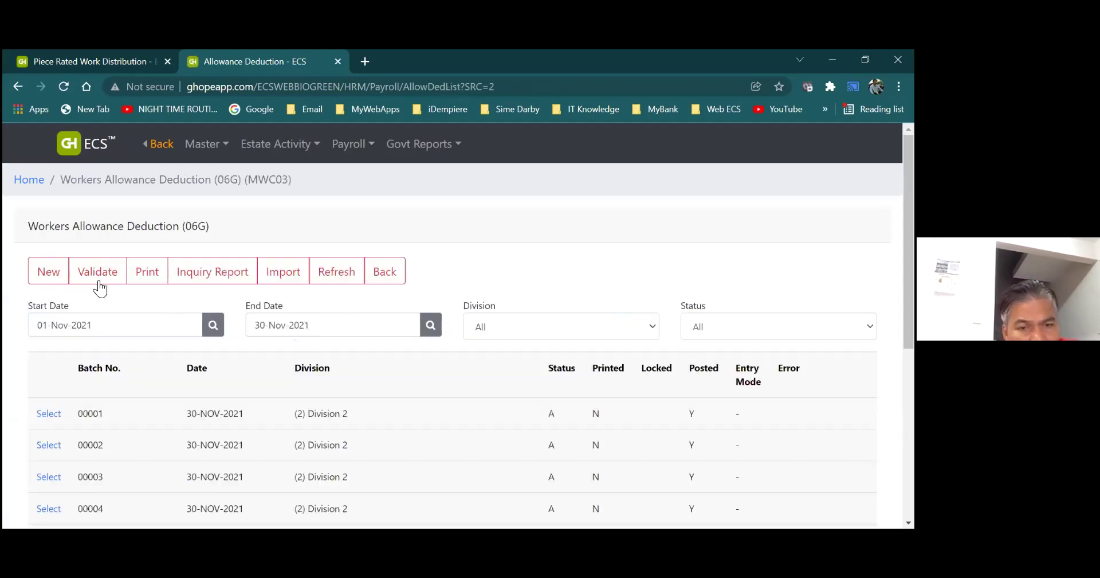
View recurring allowance/deduction setup and Workers Net Pay Calculation (MWC06) for 202111, then return
{"action": "left_click", "coordinate": [385, 271]}
{"action": "left_click", "coordinate": [344, 147]}
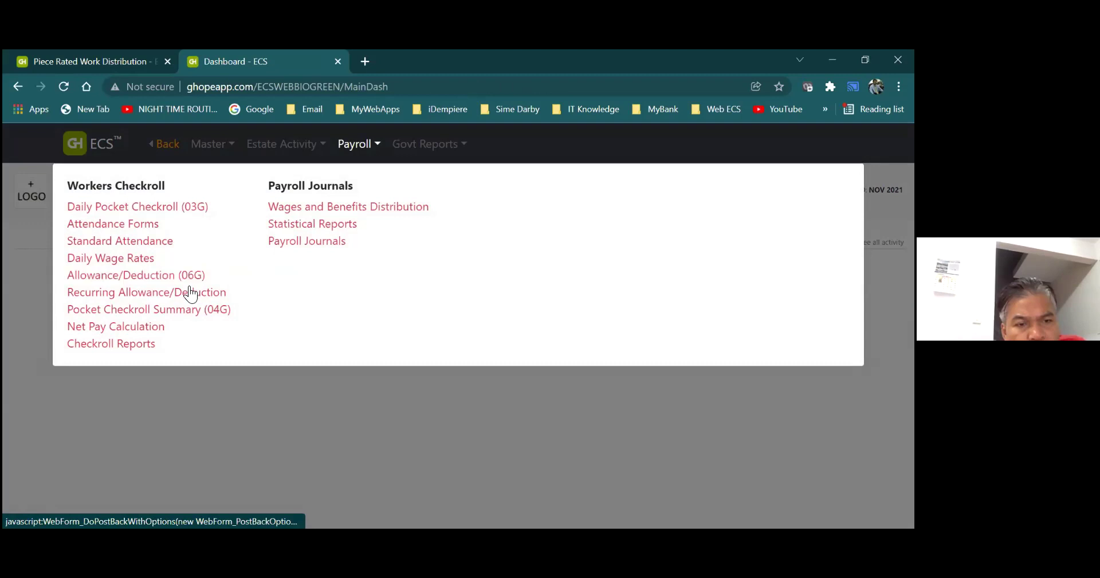
{"action": "left_click", "coordinate": [189, 292]}
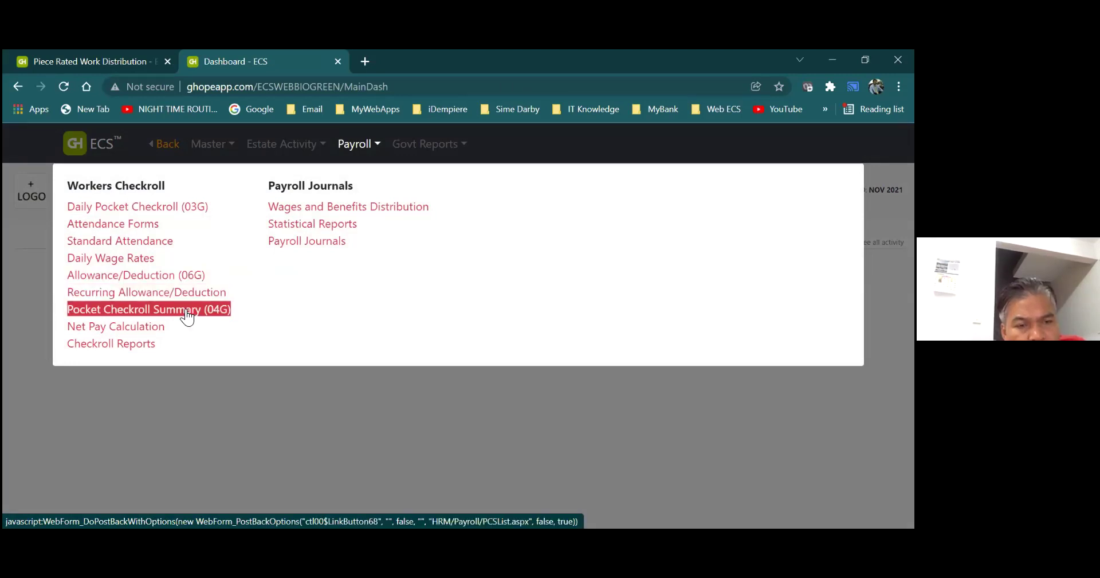
{"action": "left_click", "coordinate": [158, 328]}
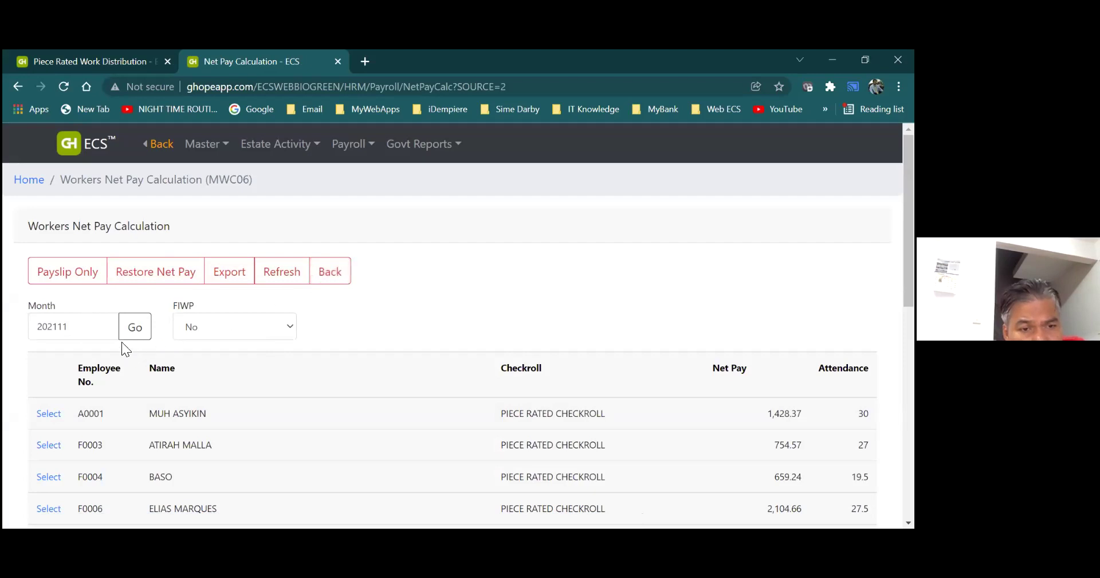
{"action": "left_click", "coordinate": [335, 281]}
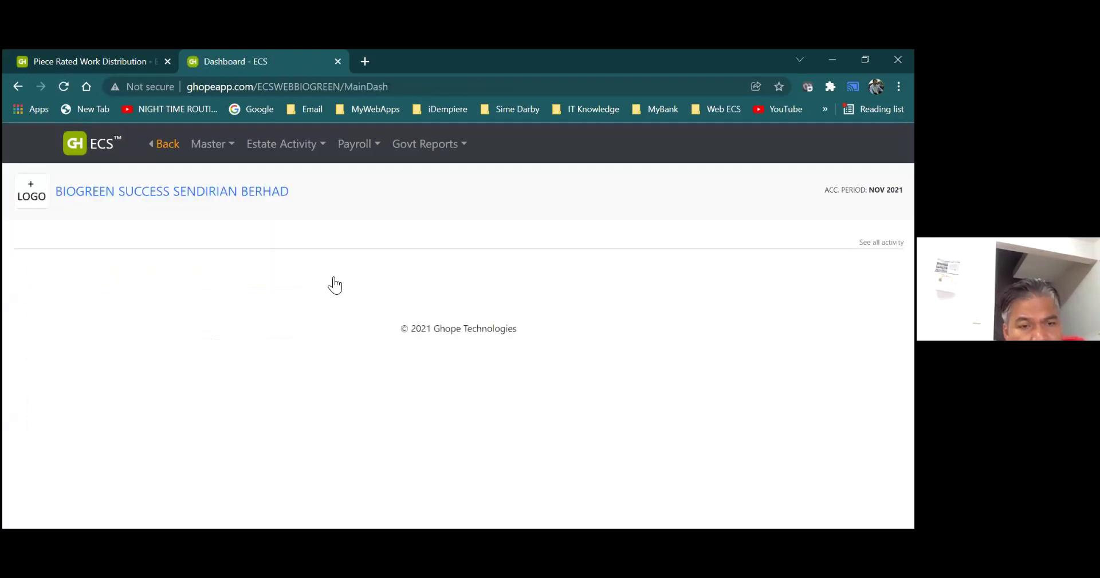
Generate the GPR74BMW Checkroll Report for month 202111 as a PDF
{"action": "left_click", "coordinate": [361, 146]}
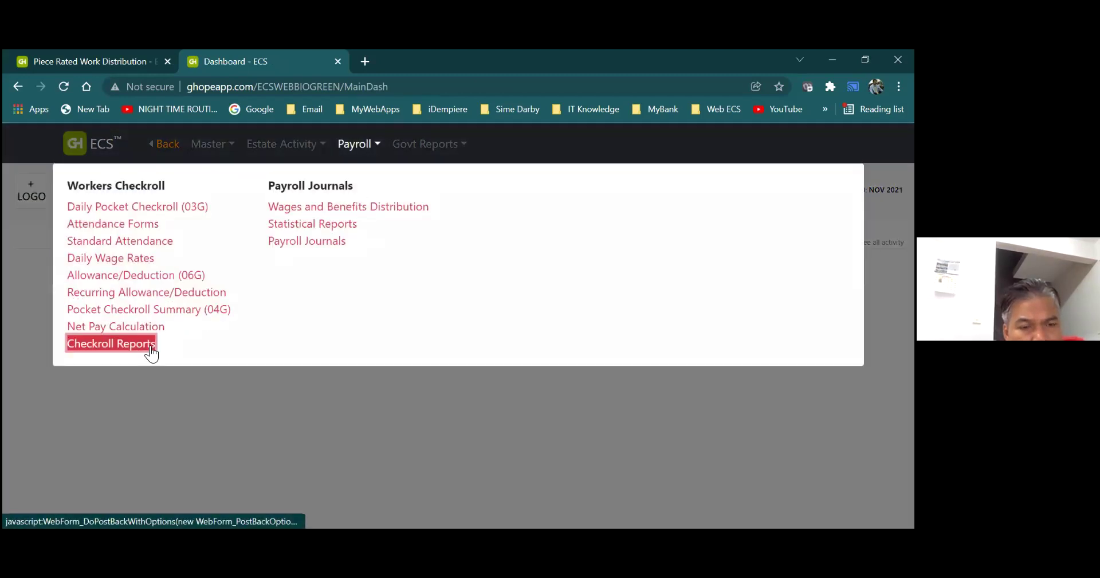
{"action": "left_click", "coordinate": [148, 345]}
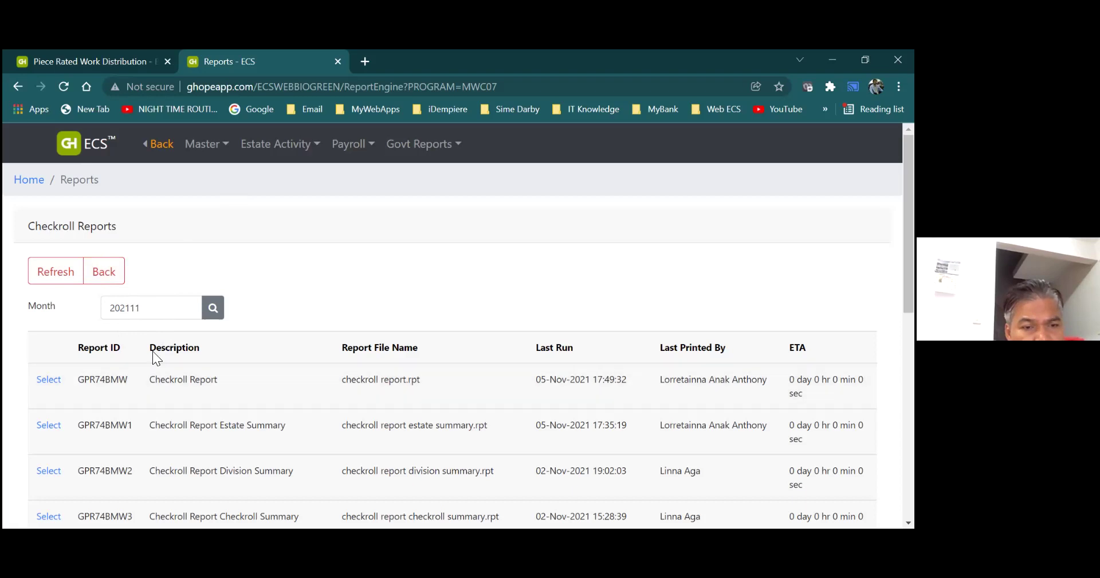
{"action": "left_click", "coordinate": [56, 382]}
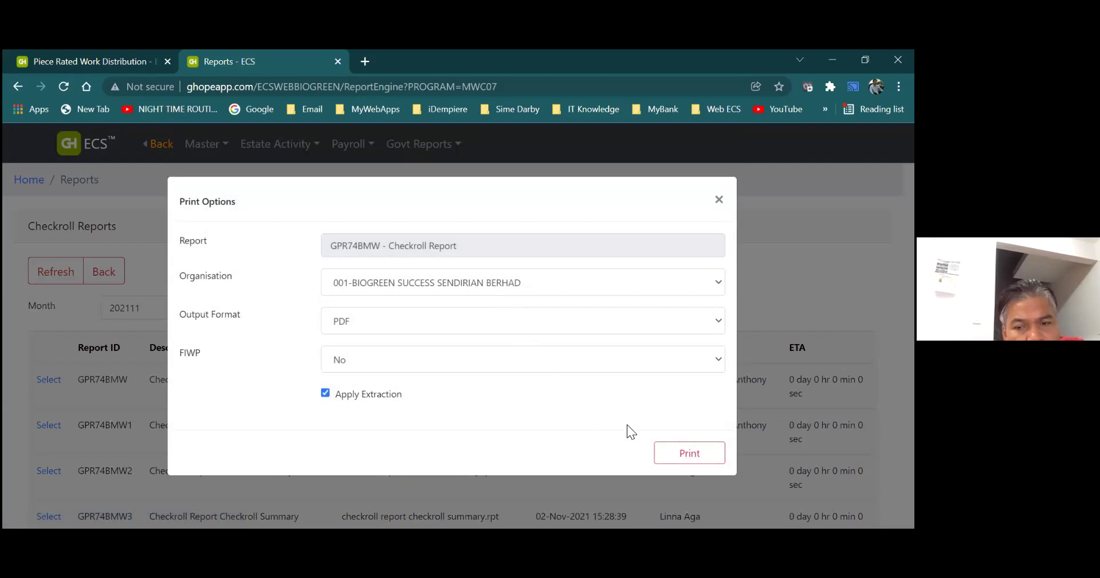
{"action": "left_click", "coordinate": [664, 452]}
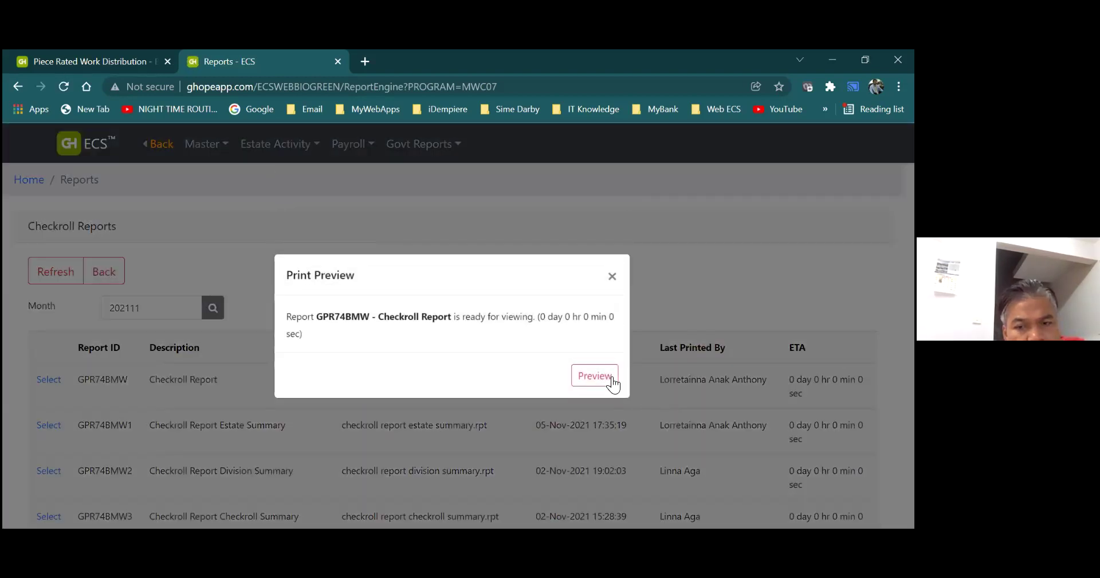
Preview the 36-page November 2021 checkroll report, then close it, Print Options and the month picker
{"action": "left_click", "coordinate": [610, 376]}
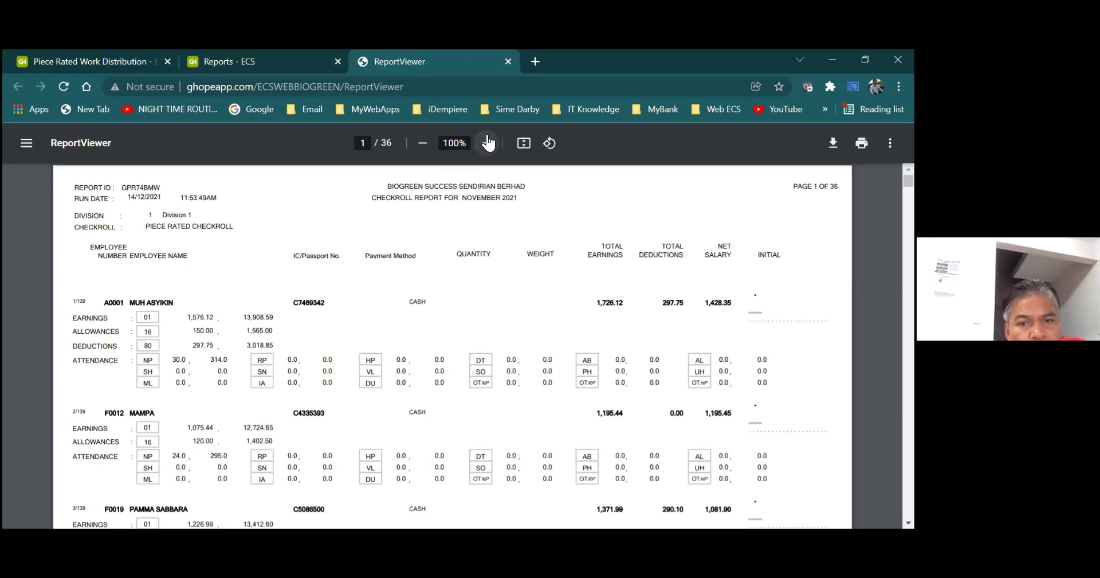
{"action": "left_click", "coordinate": [507, 62]}
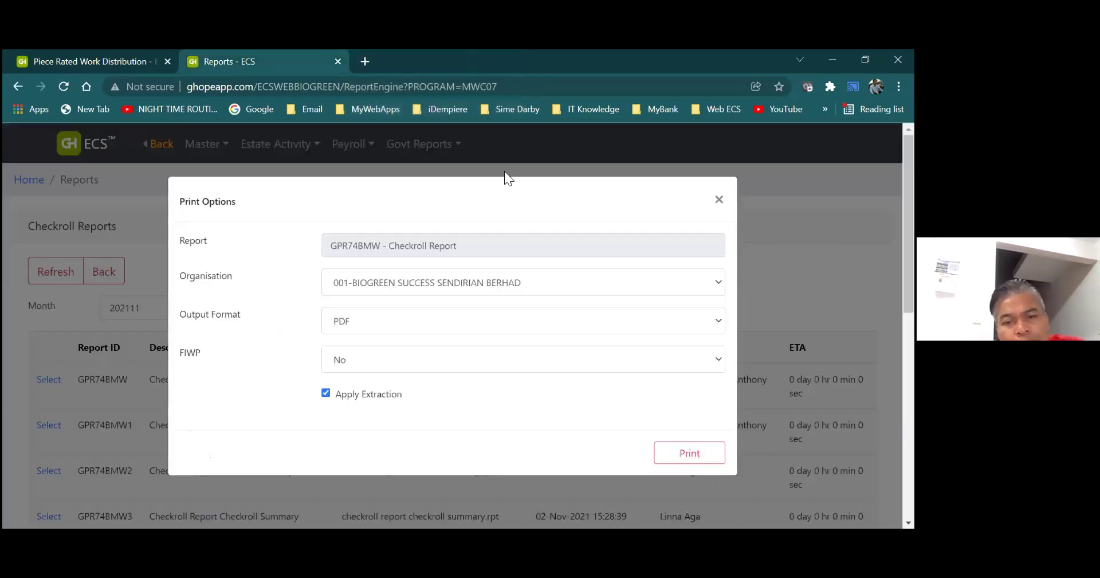
{"action": "left_click", "coordinate": [720, 200]}
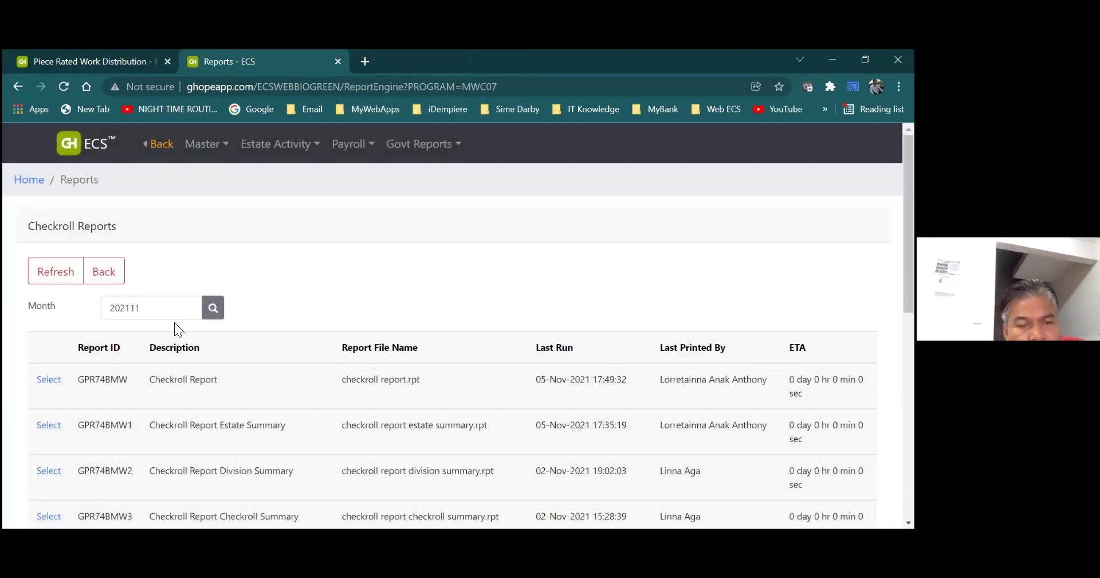
{"action": "left_click", "coordinate": [178, 312]}
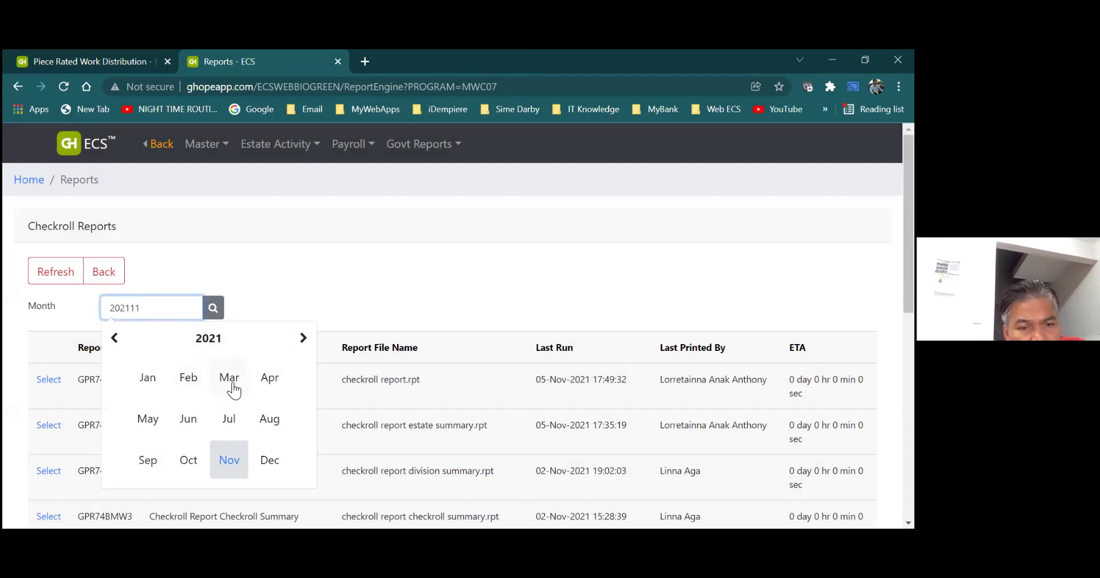
{"action": "left_click", "coordinate": [268, 300]}
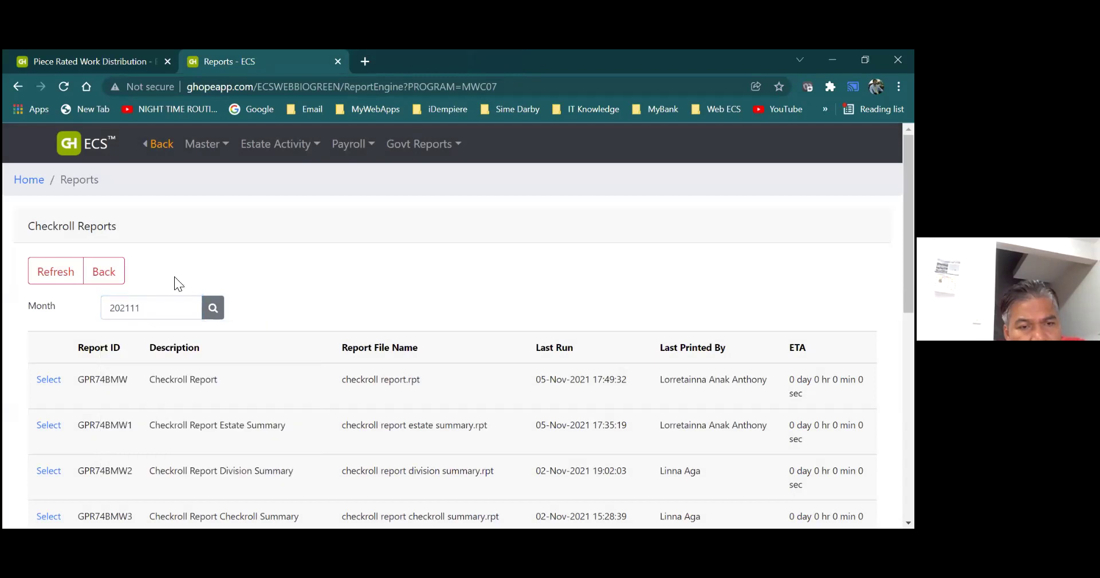
Leave Checkroll Reports for the NOV 2021 company dashboard
{"action": "left_click", "coordinate": [117, 279]}
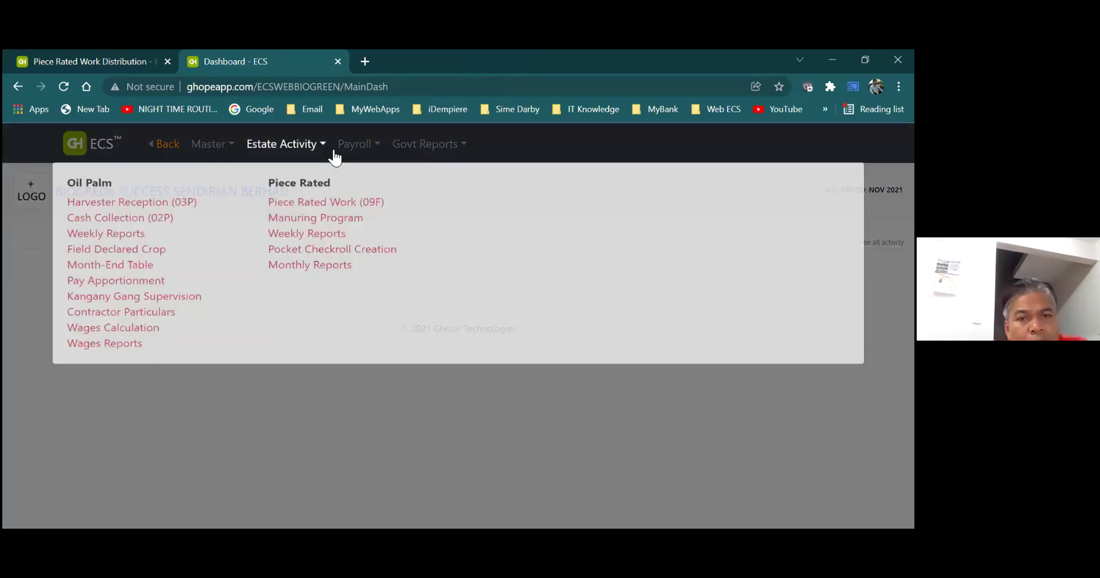
{"action": "mouse_move", "coordinate": [351, 150]}
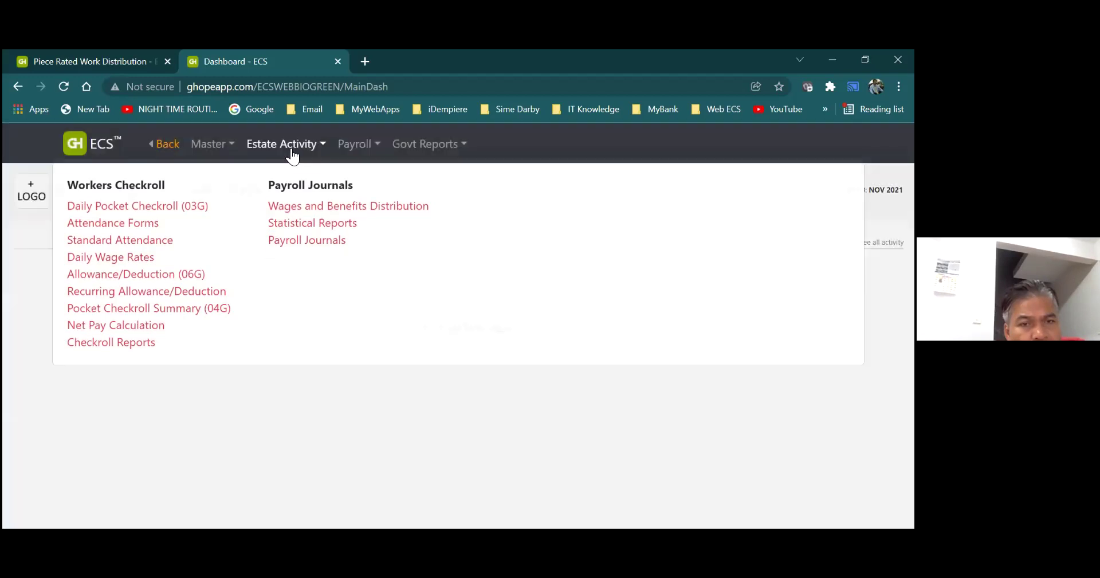
{"action": "mouse_move", "coordinate": [291, 150]}
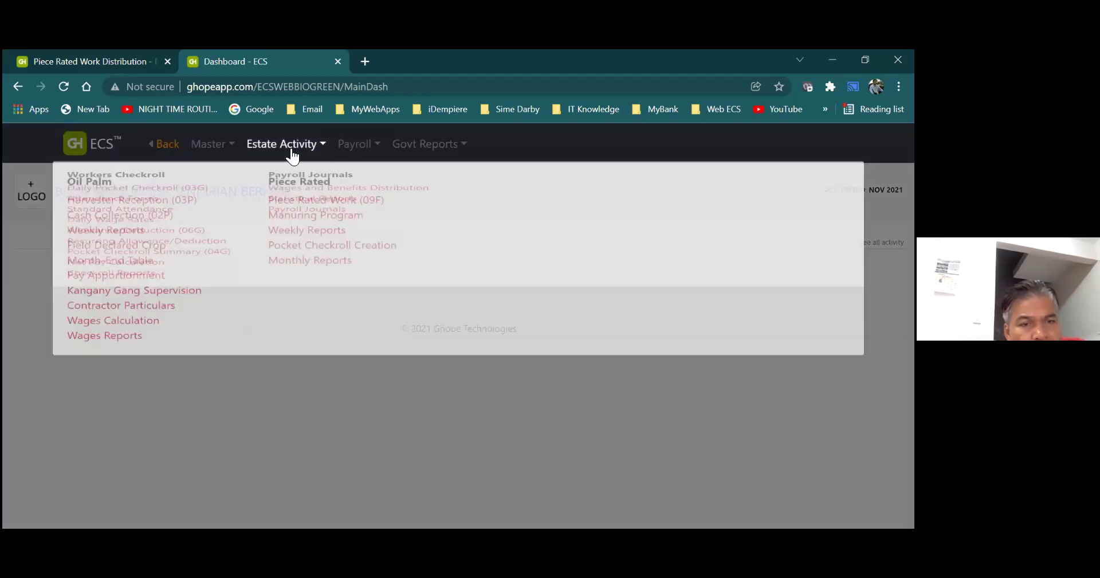
{"action": "mouse_move", "coordinate": [353, 150]}
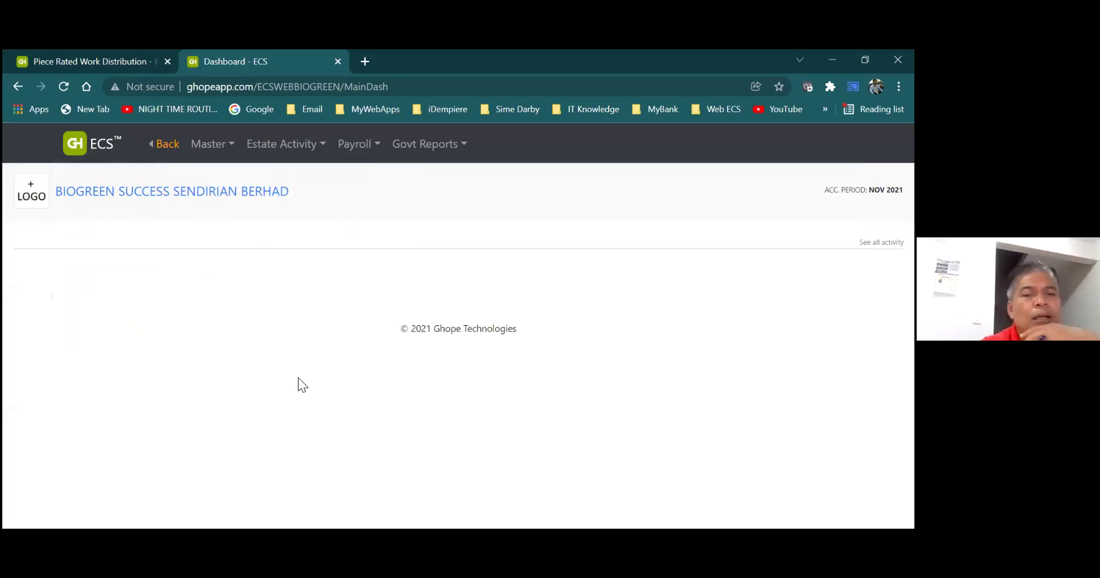
{"action": "left_click", "coordinate": [418, 158]}
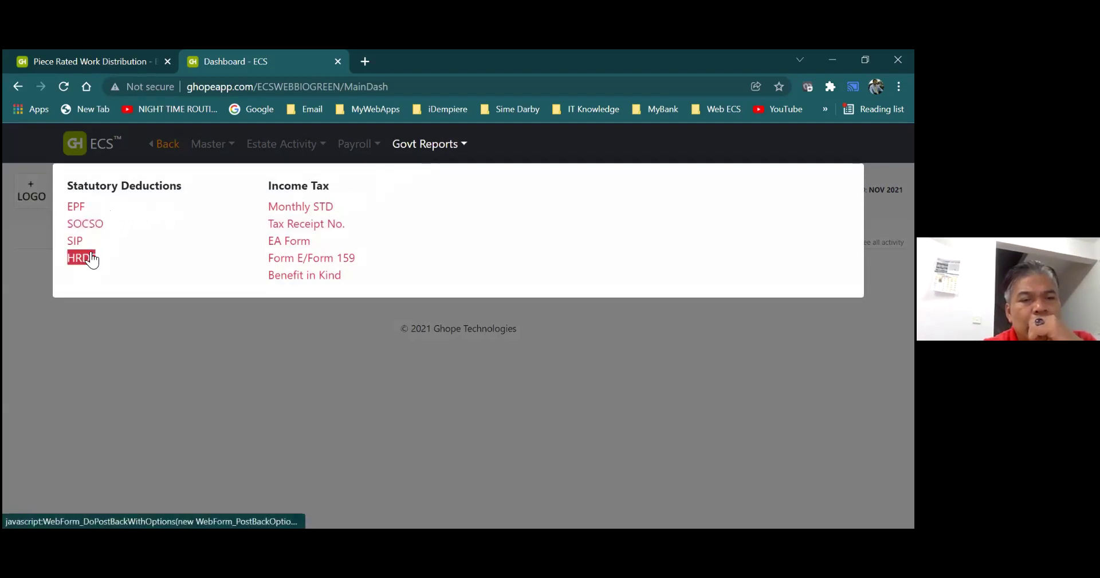
{"action": "left_click", "coordinate": [78, 205]}
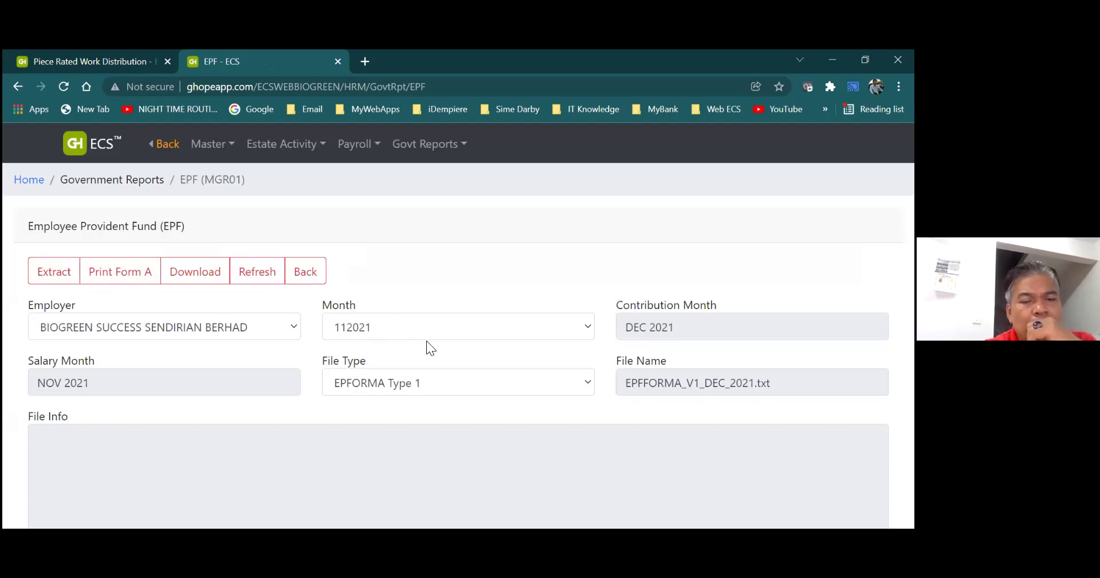
{"action": "left_click", "coordinate": [60, 277]}
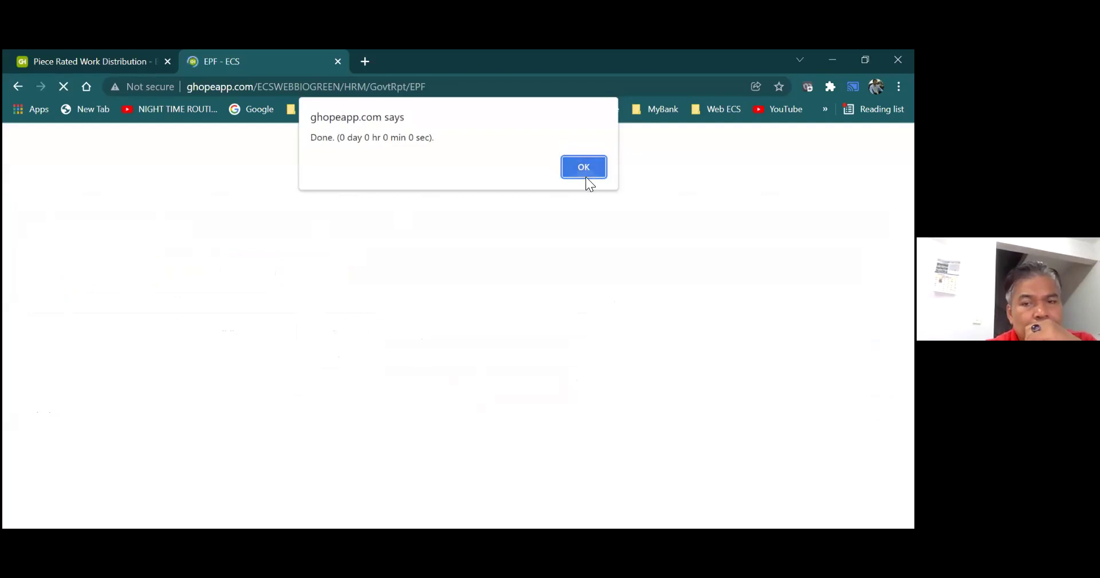
{"action": "left_click", "coordinate": [586, 175]}
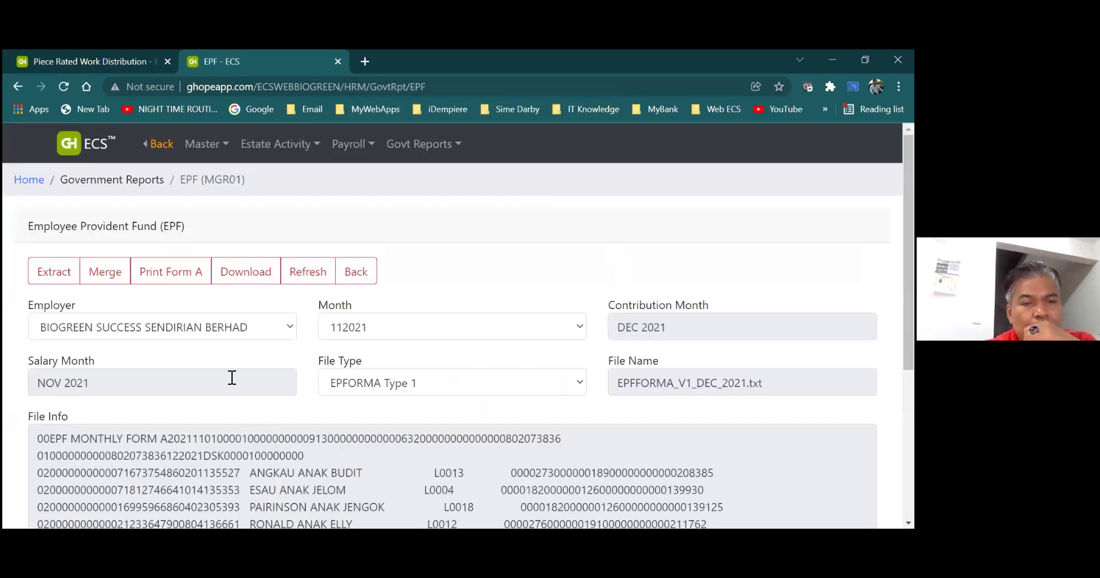
Preview the EPF Form A (Borang A), scroll through it, then close the preview
{"action": "left_click", "coordinate": [172, 278]}
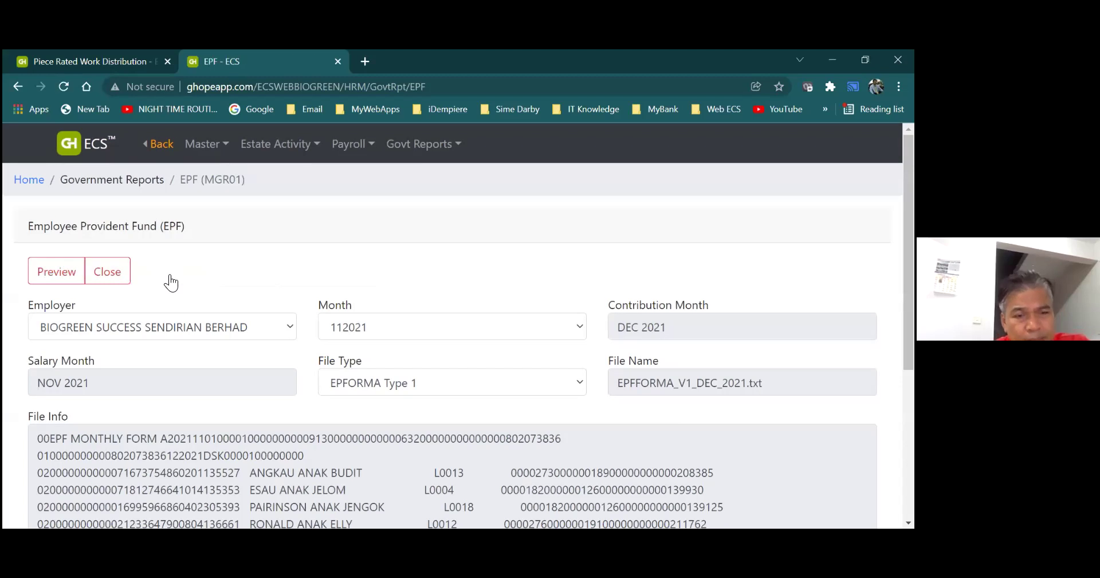
{"action": "left_click", "coordinate": [72, 276]}
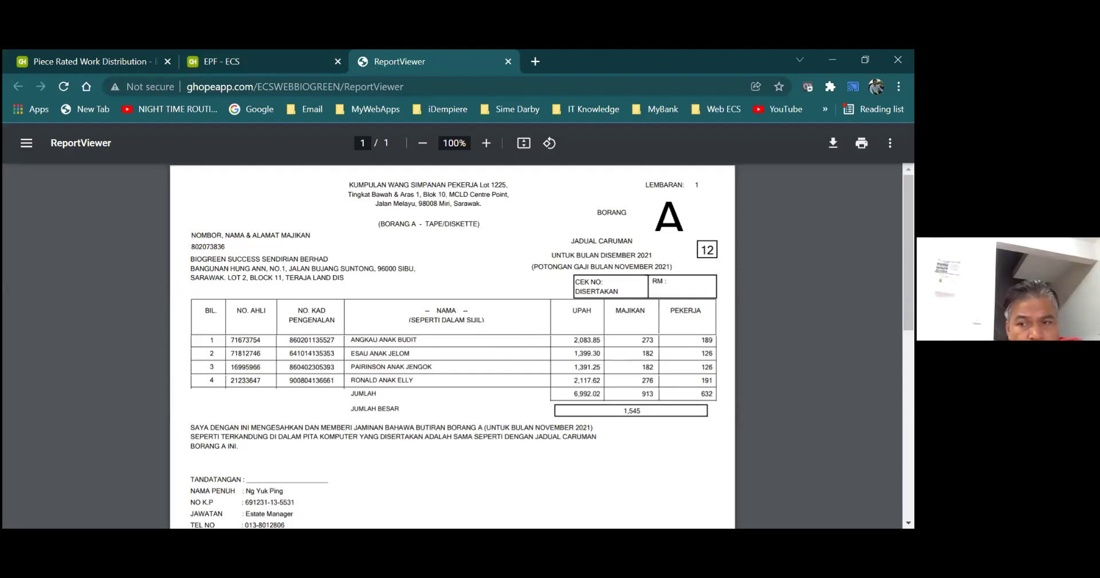
{"action": "scroll", "coordinate": [453, 344], "scroll_direction": "down", "scroll_amount": 2}
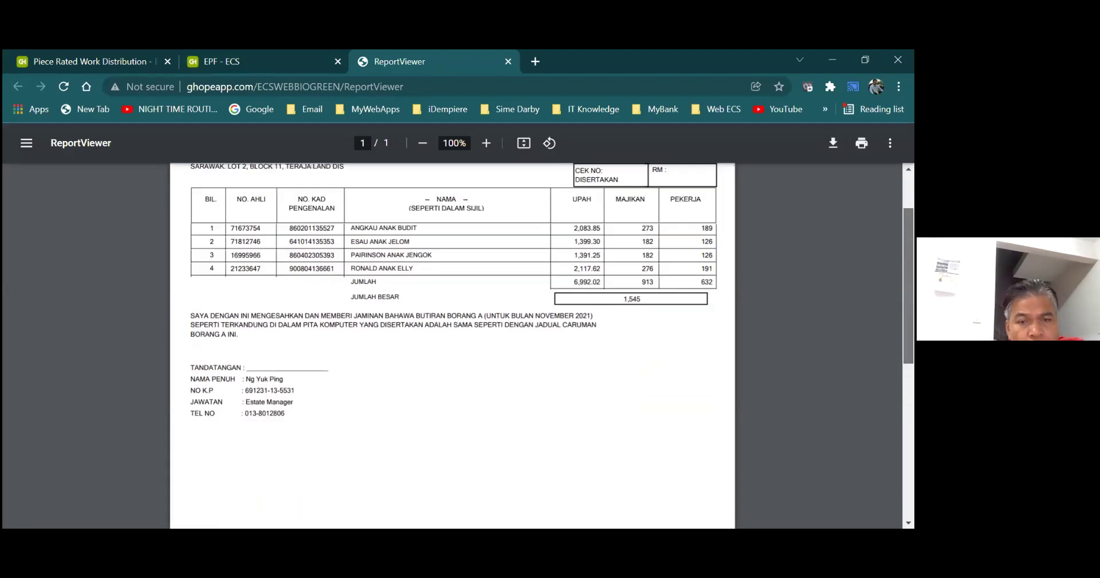
{"action": "scroll", "coordinate": [441, 287], "scroll_direction": "up", "scroll_amount": 2}
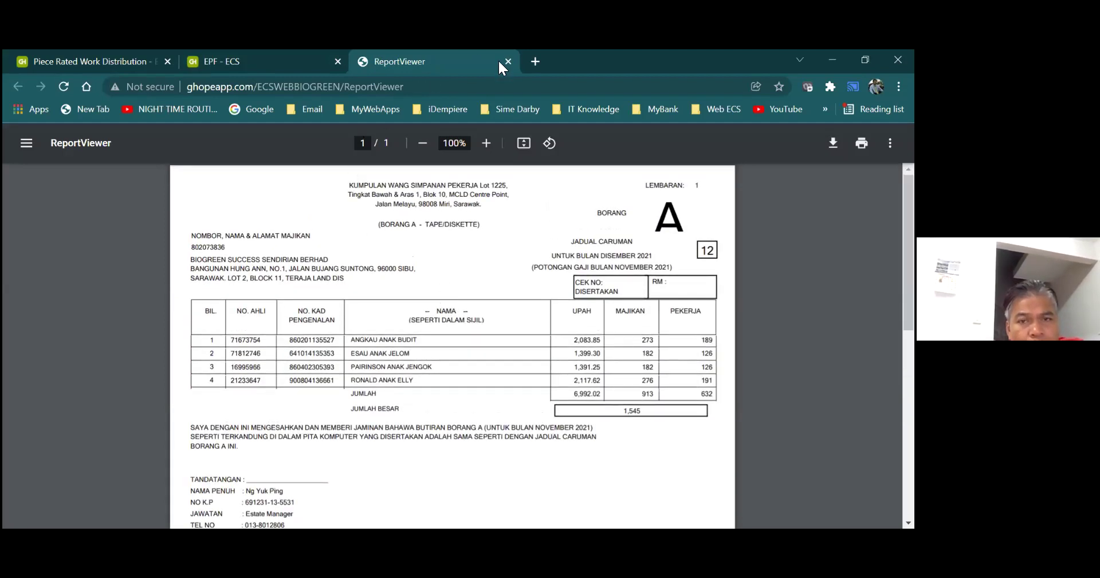
{"action": "left_click", "coordinate": [508, 61]}
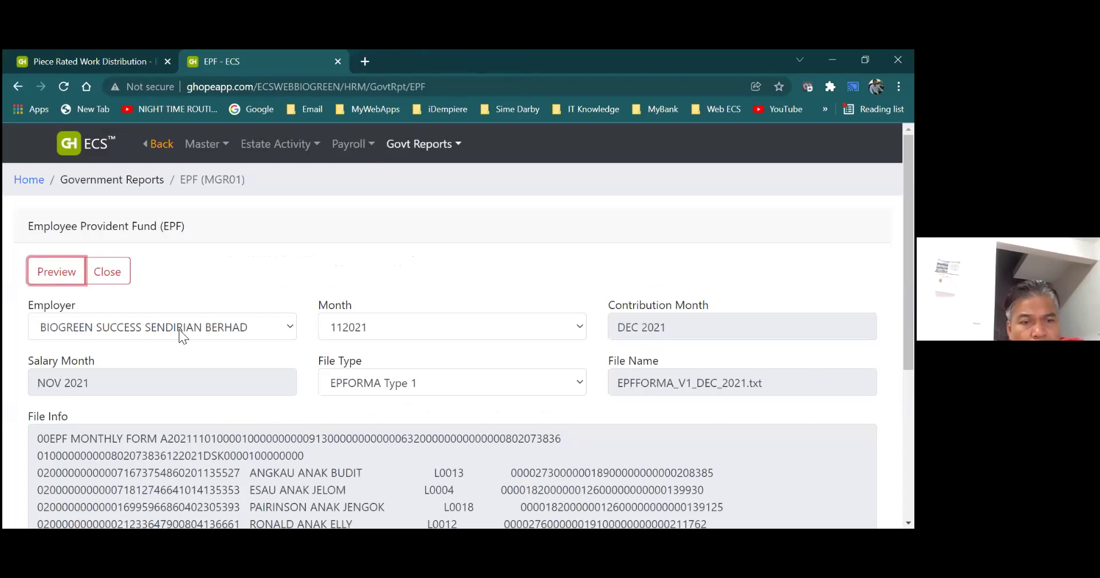
Attempt the EPF file download, dismiss the 'This file does not exist.' alert, and return to the dashboard
{"action": "mouse_move", "coordinate": [351, 144]}
{"action": "left_click", "coordinate": [106, 271]}
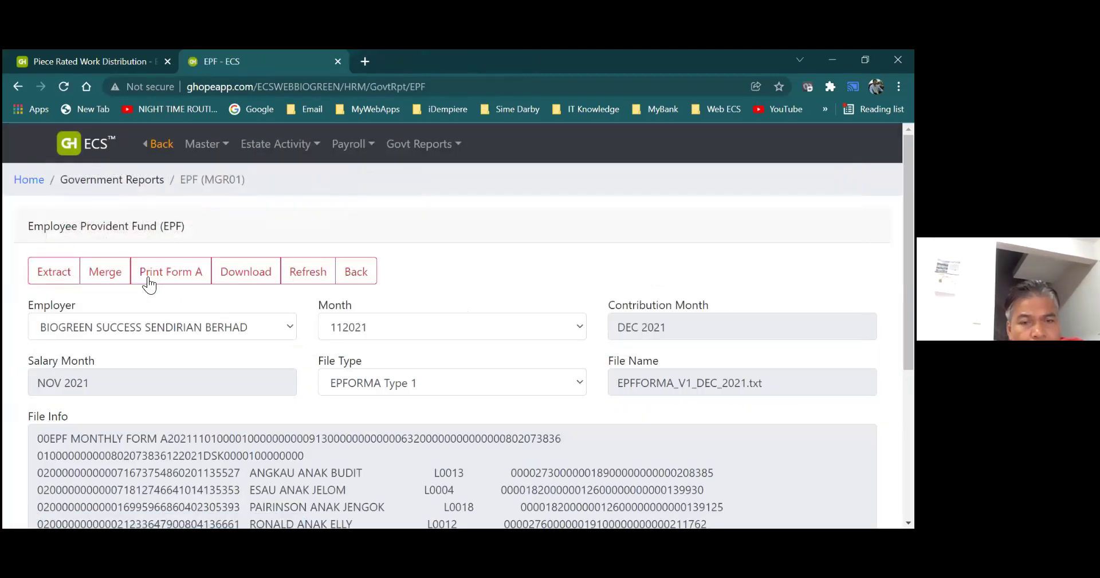
{"action": "left_click", "coordinate": [245, 270]}
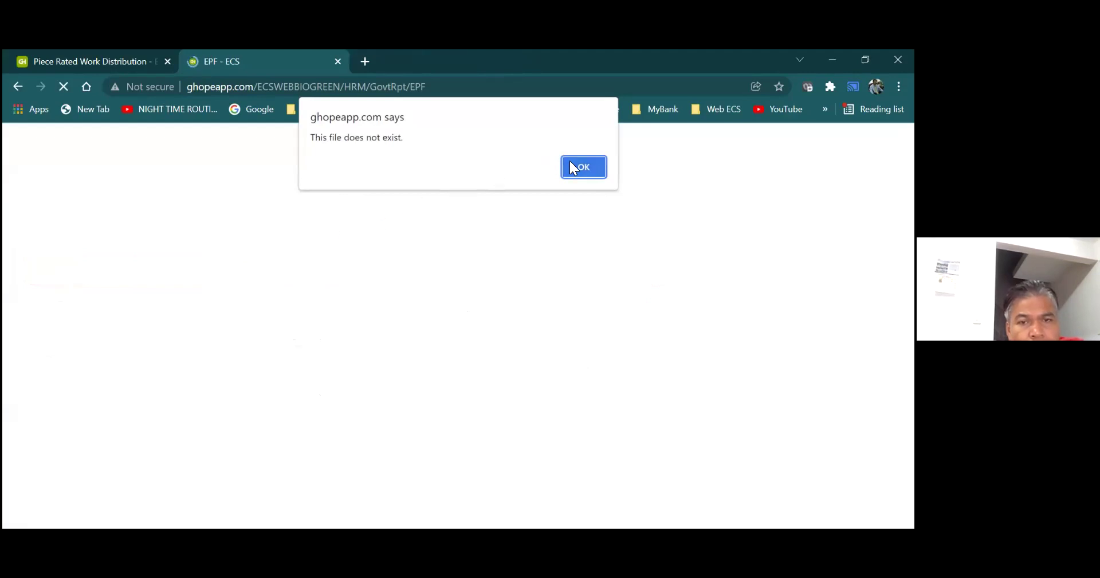
{"action": "left_click", "coordinate": [573, 166]}
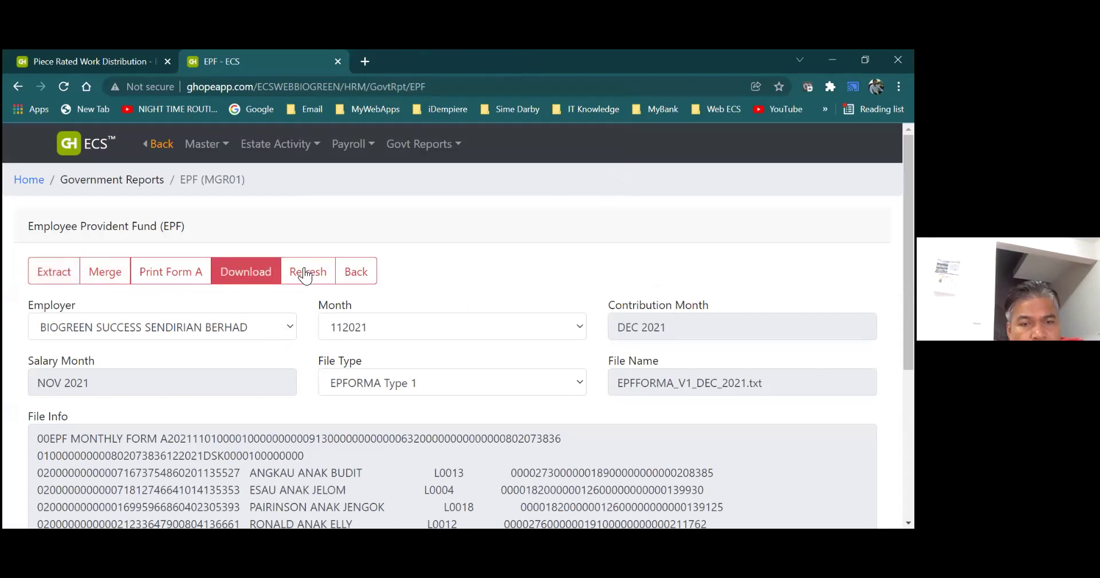
{"action": "left_click", "coordinate": [351, 275]}
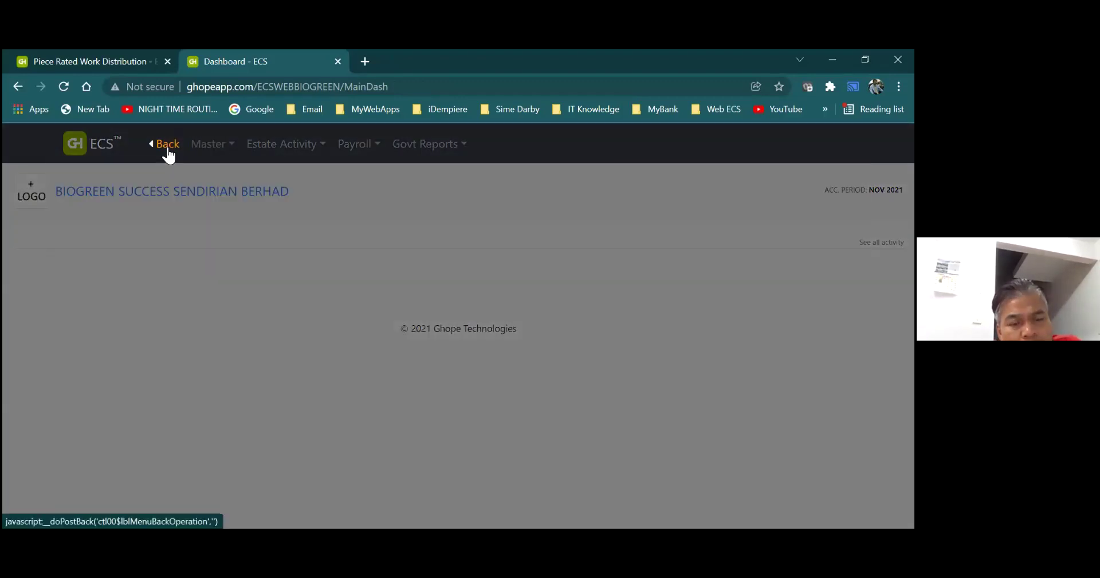
Change the browser address to the wtk-group.xyz ECS site for IMMENSE FLEET SDN BHD
{"action": "left_click", "coordinate": [167, 150]}
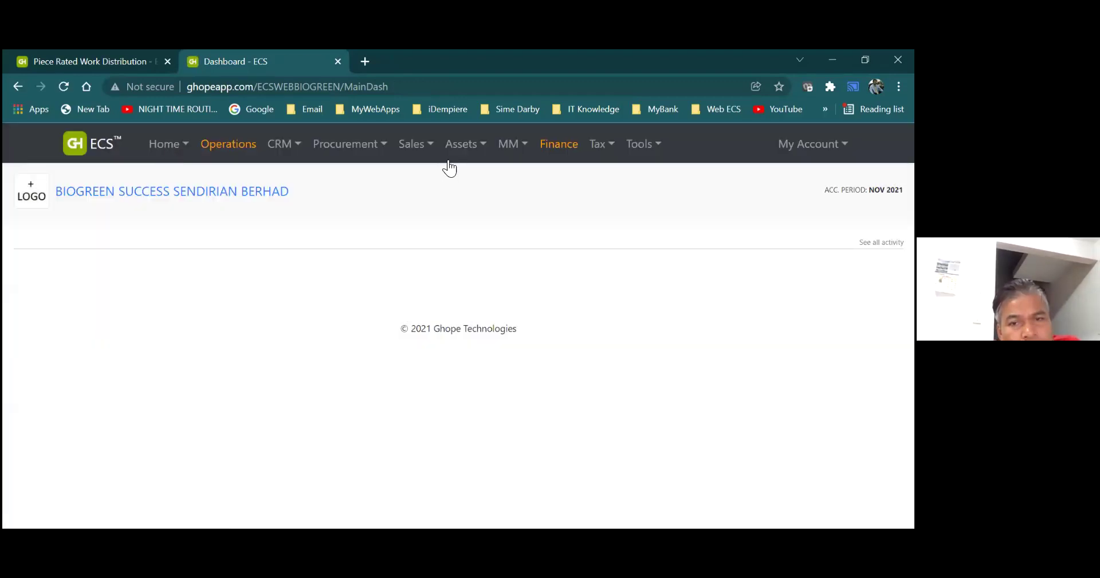
{"action": "mouse_move", "coordinate": [469, 162]}
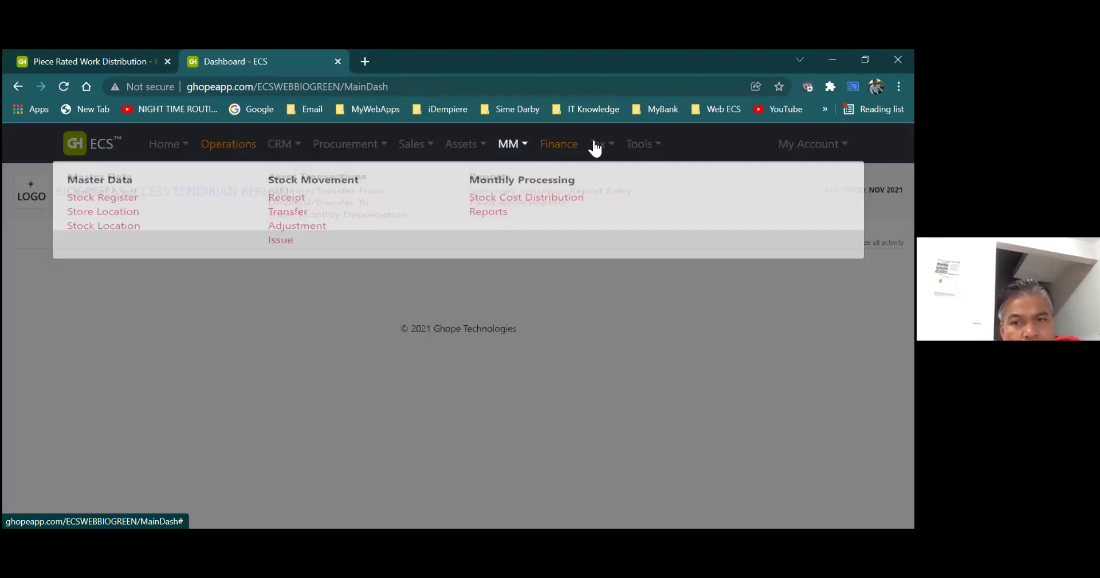
{"action": "mouse_move", "coordinate": [579, 151]}
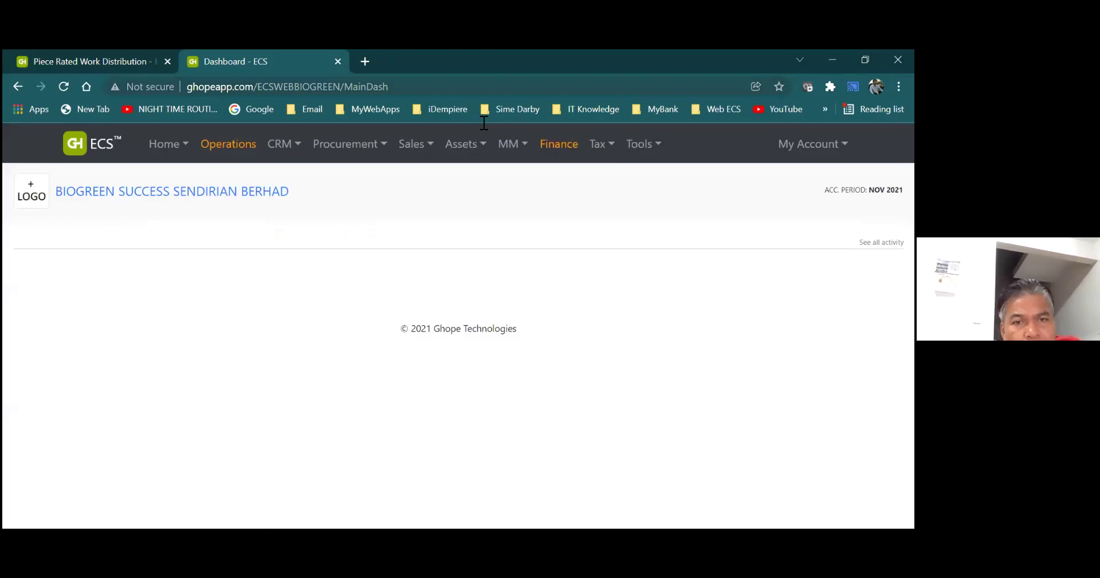
{"action": "left_click", "coordinate": [484, 87]}
{"action": "left_click", "coordinate": [490, 86]}
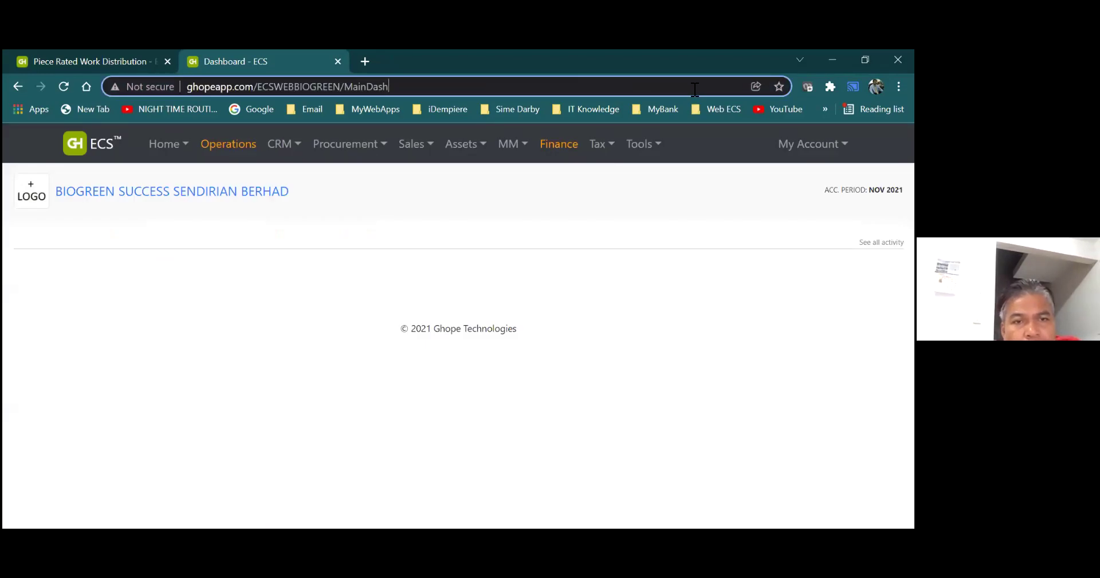
{"action": "key", "text": "BackSpace"}
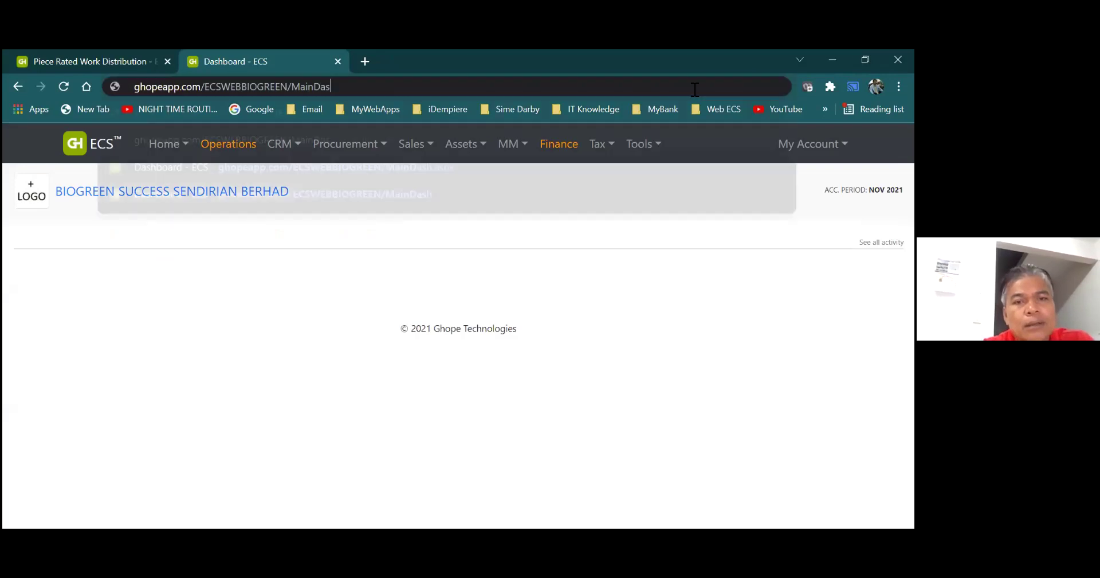
{"action": "key", "text": "BackSpace"}
{"action": "key", "text": "BackSpace"}
{"action": "key", "text": "BackSpace"}
{"action": "key", "text": "BackSpace"}
{"action": "key", "text": "BackSpace"}
{"action": "key", "text": "BackSpace"}
{"action": "key", "text": "BackSpace"}
{"action": "key", "text": "BackSpace"}
{"action": "key", "text": "BackSpace"}
{"action": "key", "text": "BackSpace"}
{"action": "key", "text": "BackSpace"}
{"action": "key", "text": "BackSpace"}
{"action": "key", "text": "BackSpace"}
{"action": "key", "text": "BackSpace"}
{"action": "key", "text": "BackSpace"}
{"action": "key", "text": "BackSpace"}
{"action": "key", "text": "BackSpace"}
{"action": "key", "text": "BackSpace"}
{"action": "key", "text": "BackSpace"}
{"action": "key", "text": "BackSpace"}
{"action": "key", "text": "BackSpace"}
{"action": "key", "text": "BackSpace"}
{"action": "key", "text": "BackSpace"}
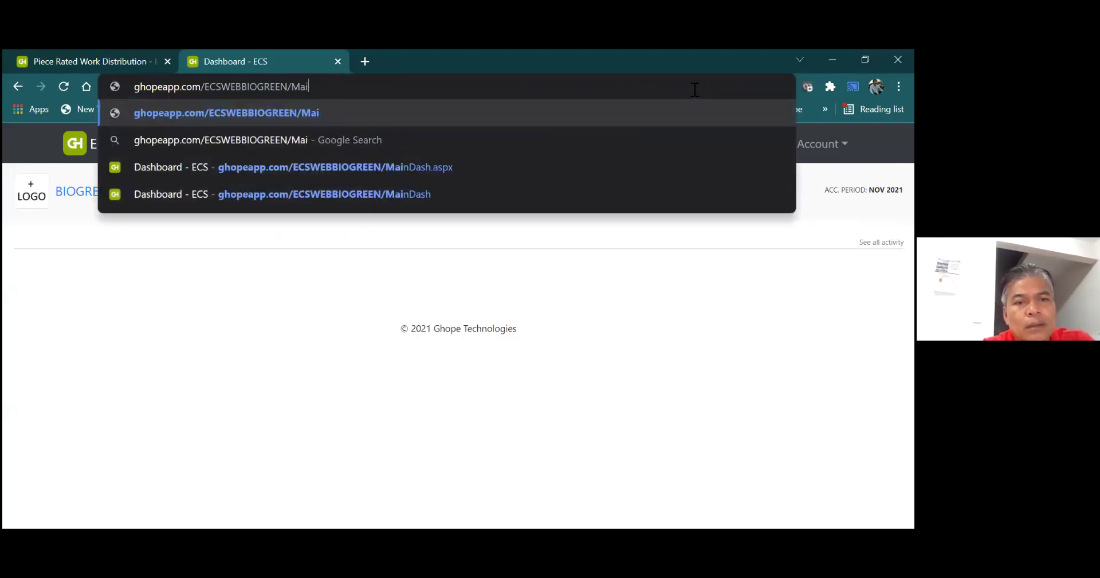
{"action": "key", "text": "BackSpace"}
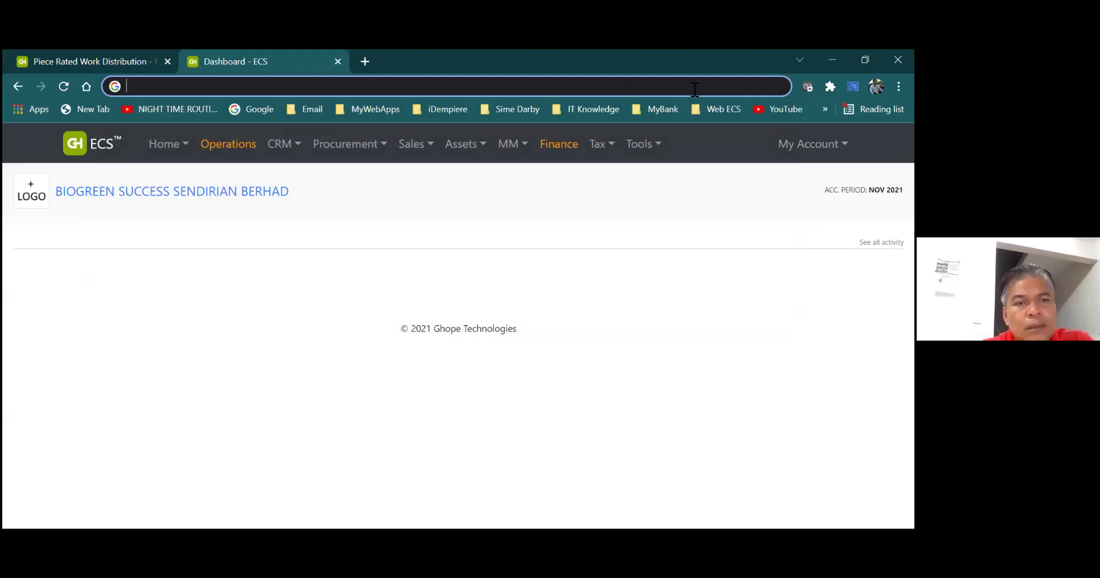
{"action": "type", "text": "wtk"}
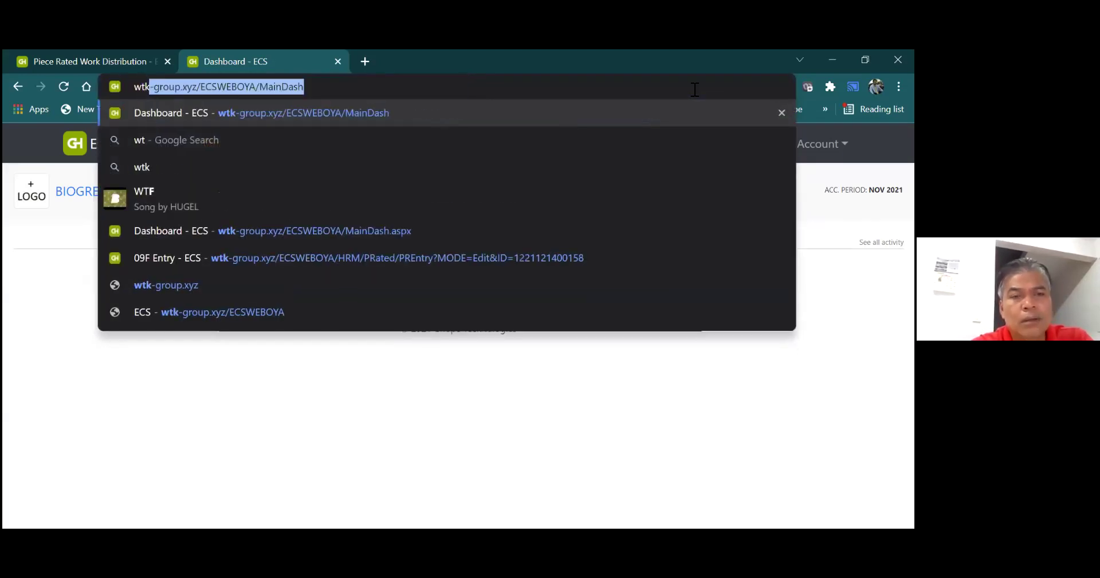
{"action": "left_click", "coordinate": [359, 118]}
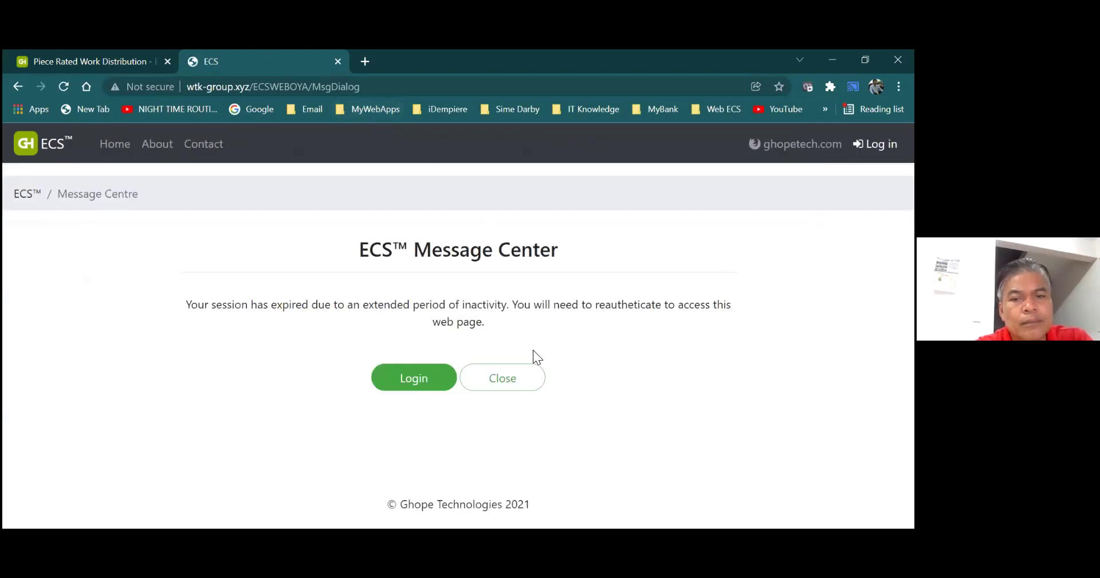
Sign back in with the saved credentials after the session-expired page
{"action": "left_click", "coordinate": [429, 379]}
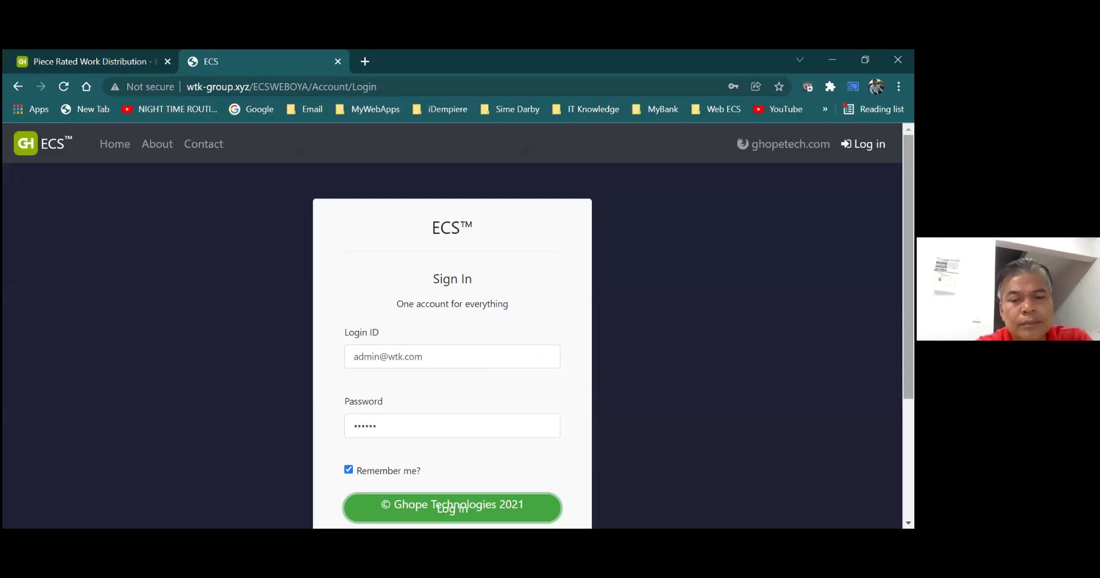
{"action": "scroll", "coordinate": [502, 371], "scroll_direction": "down", "scroll_amount": 2}
{"action": "left_click", "coordinate": [468, 410]}
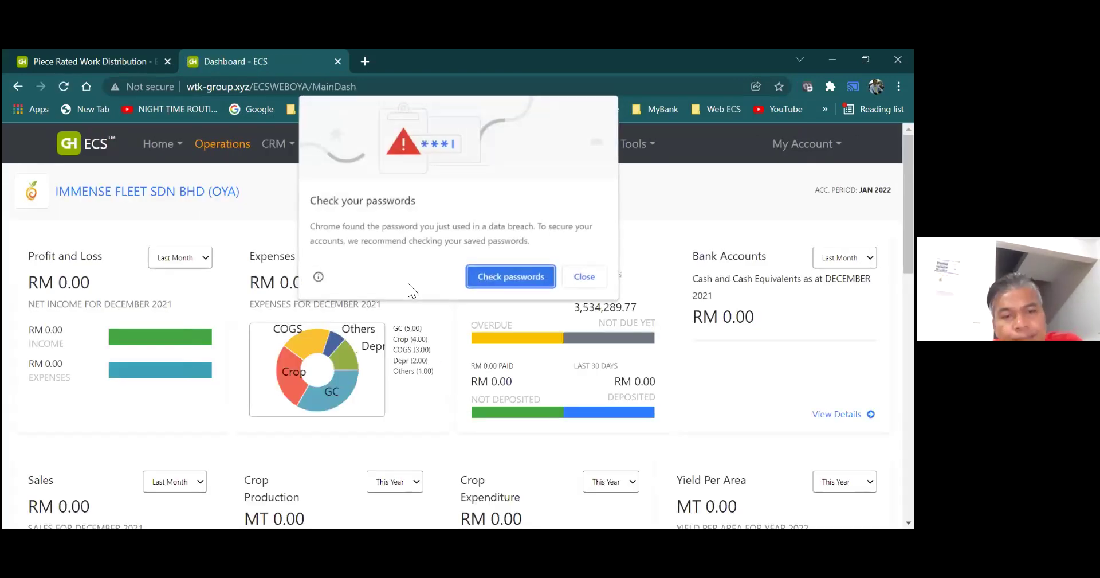
Dismiss Chrome's password warning and open Operations > Payroll > Staff Allowance/Deduction (06G)
{"action": "left_click", "coordinate": [584, 276]}
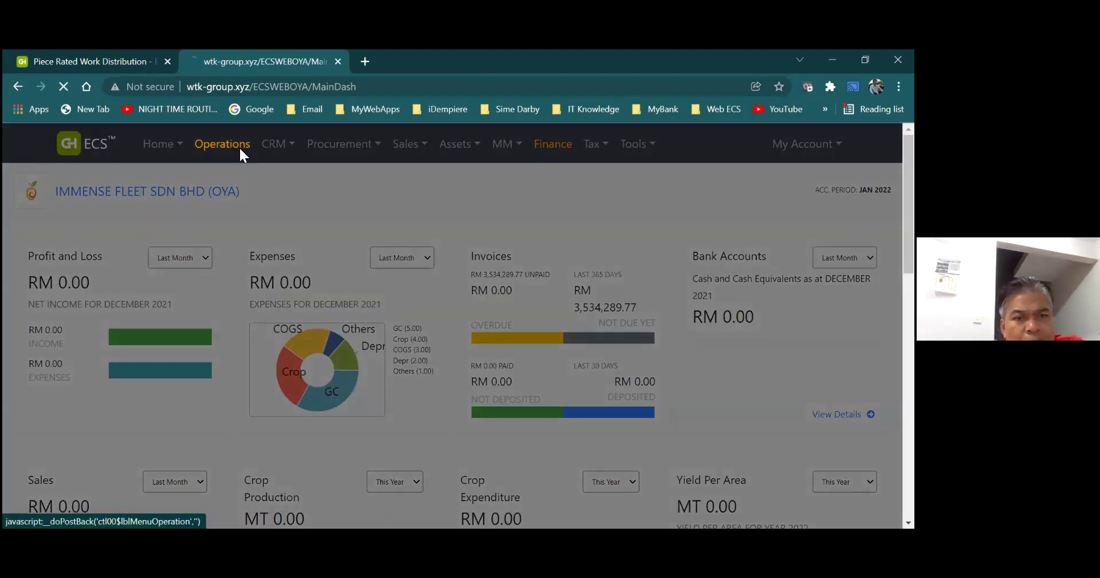
{"action": "left_click", "coordinate": [239, 146]}
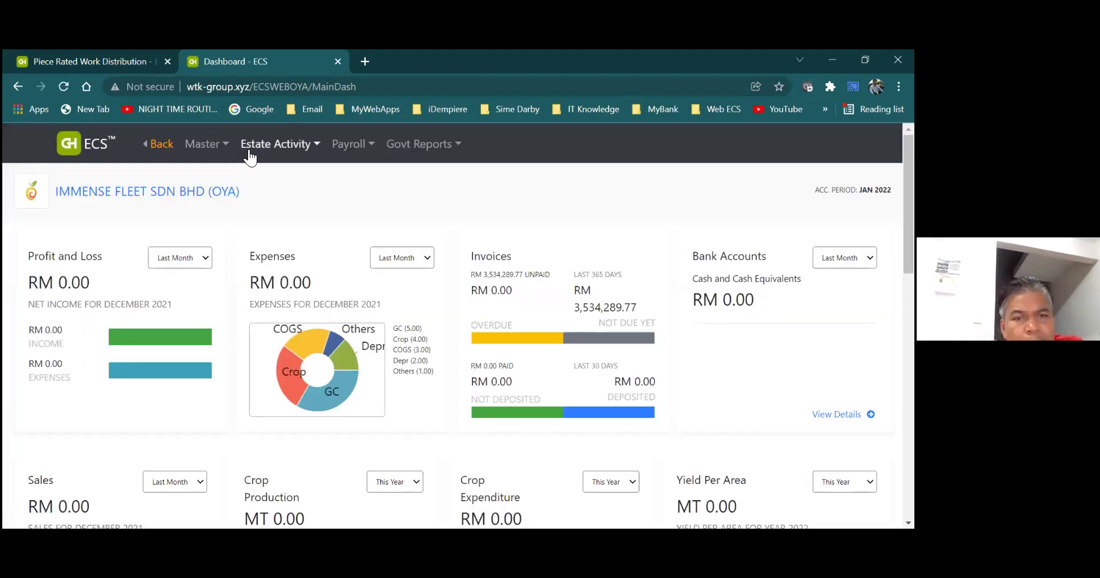
{"action": "mouse_move", "coordinate": [328, 159]}
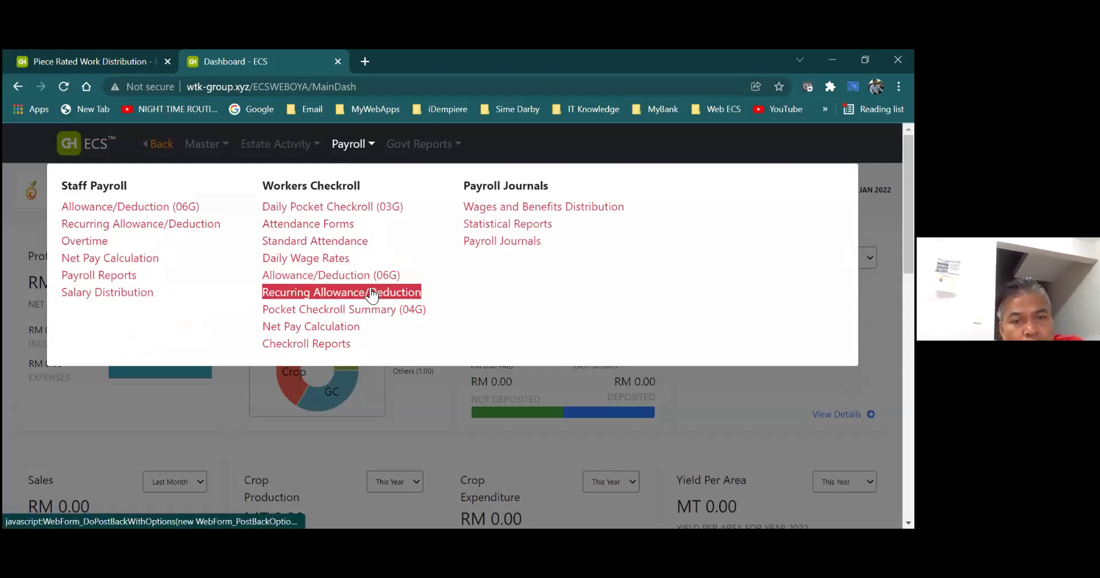
{"action": "left_click", "coordinate": [179, 213]}
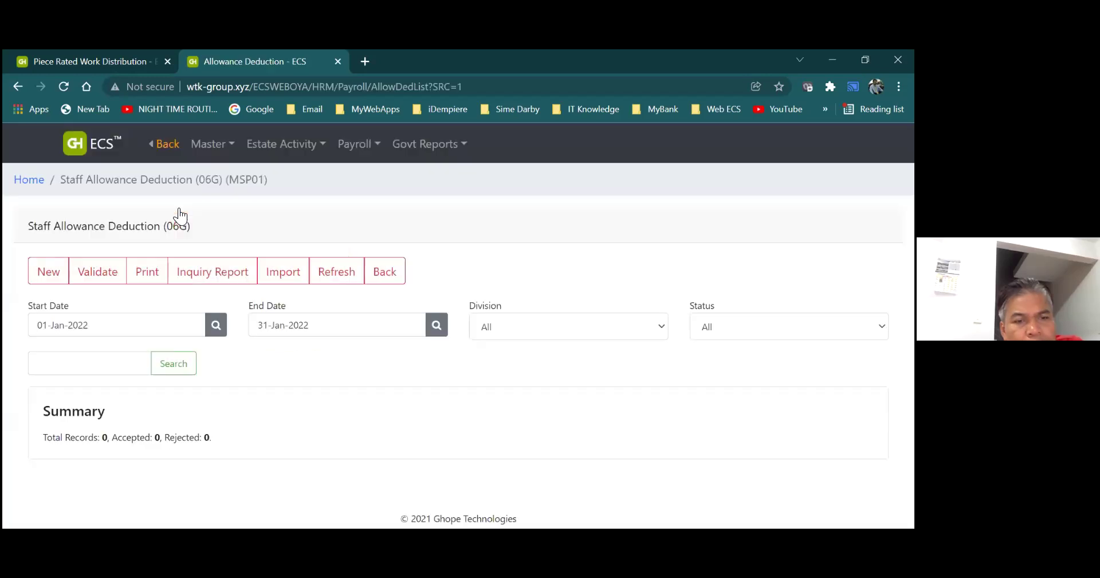
Create a new Division 1 batch dated 01-Jan-2022 and save it as 00001
{"action": "left_click", "coordinate": [50, 279]}
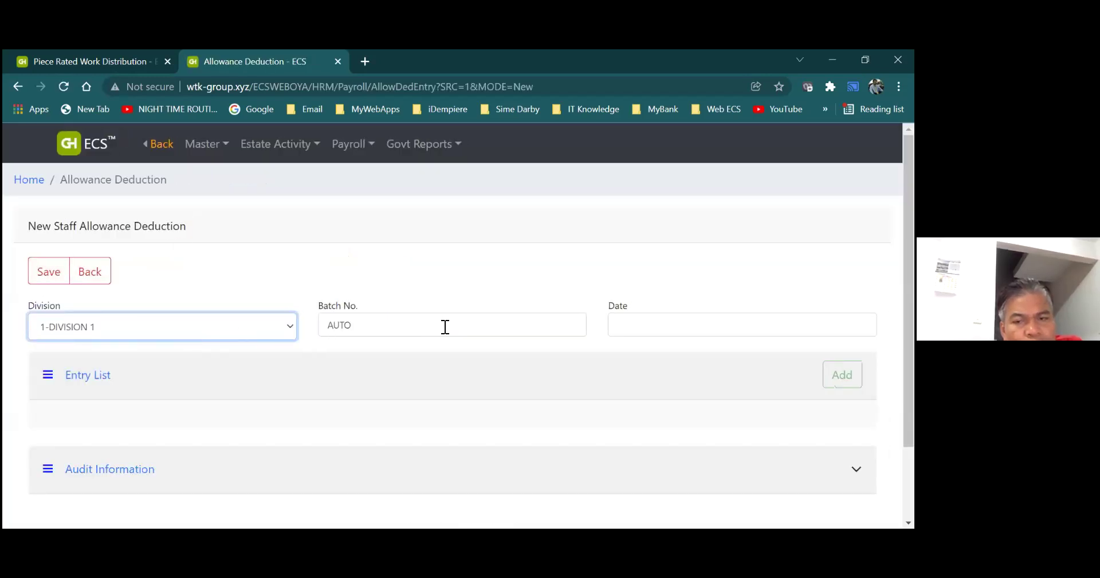
{"action": "left_click", "coordinate": [622, 328]}
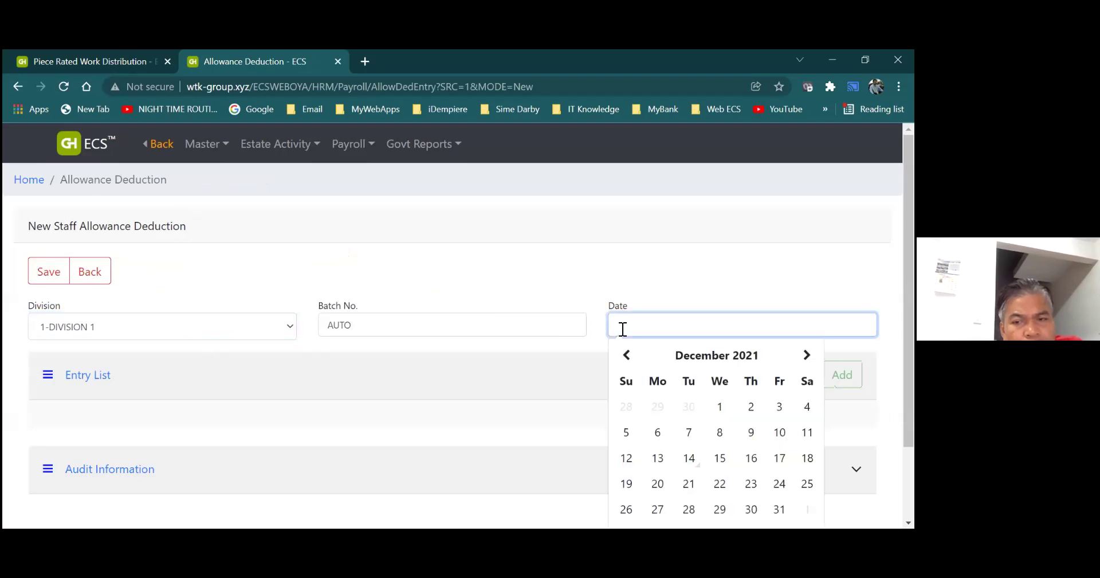
{"action": "left_click", "coordinate": [806, 355]}
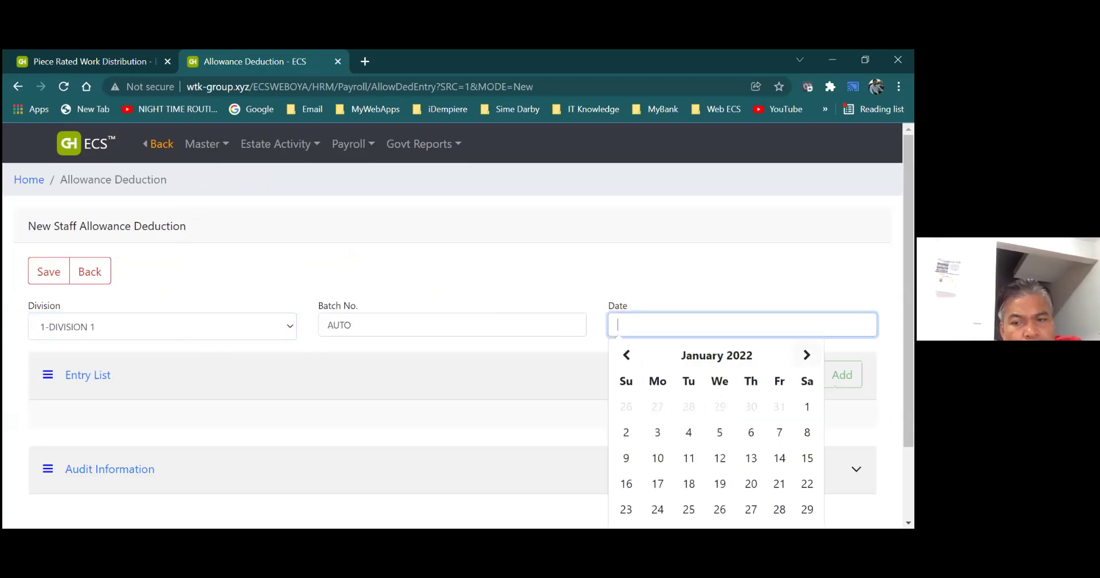
{"action": "left_click", "coordinate": [807, 406]}
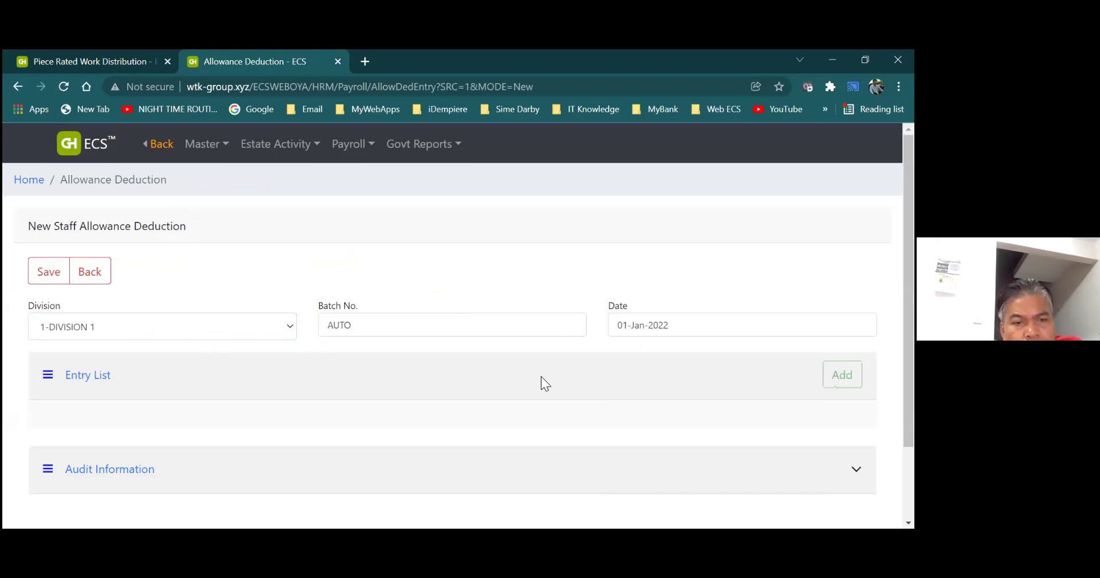
{"action": "left_click", "coordinate": [50, 272]}
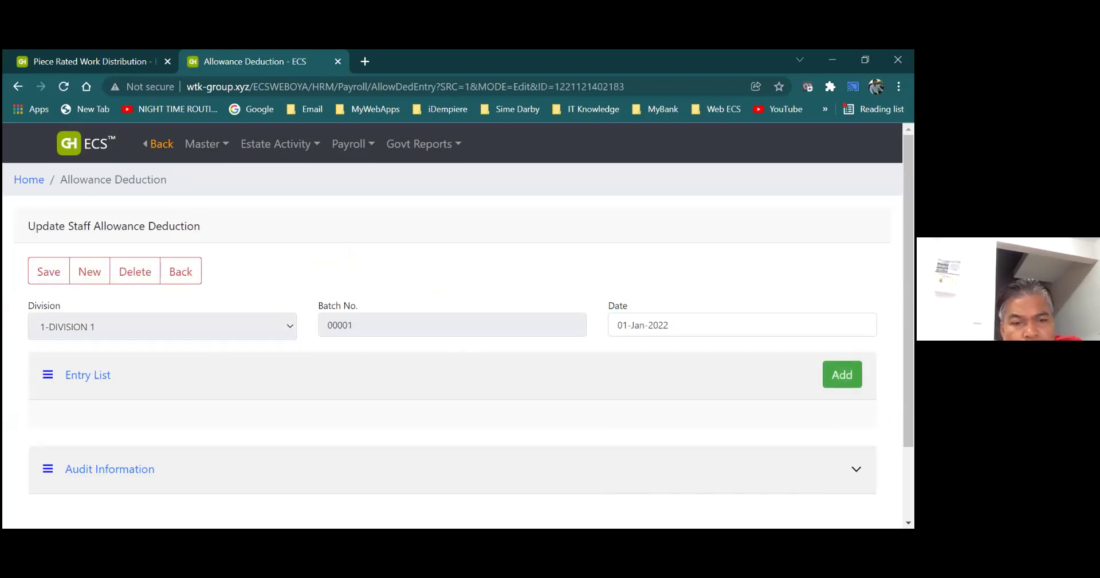
{"action": "left_click", "coordinate": [842, 374]}
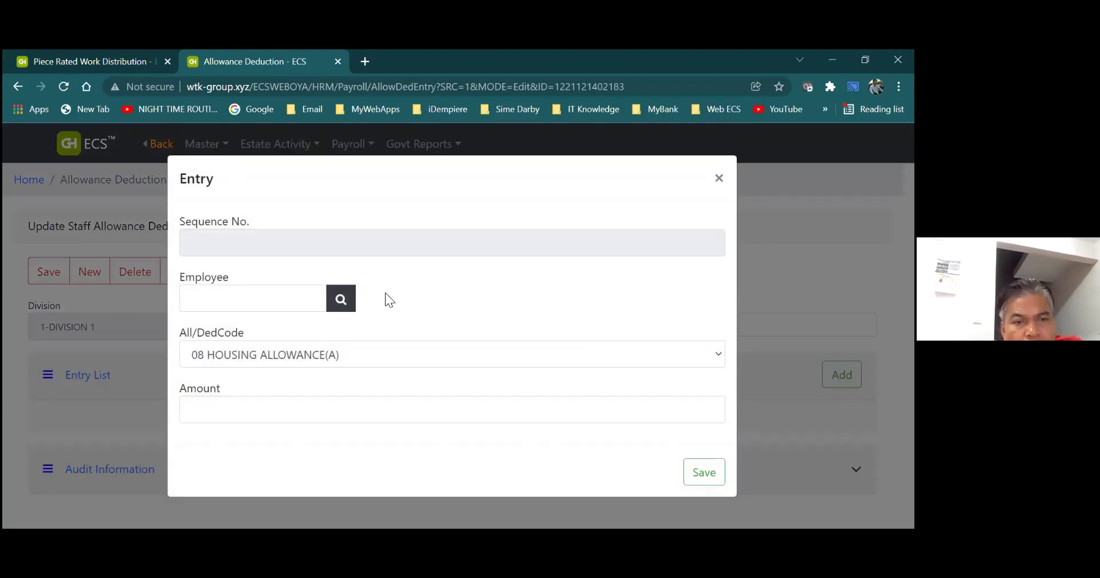
{"action": "left_click", "coordinate": [339, 298]}
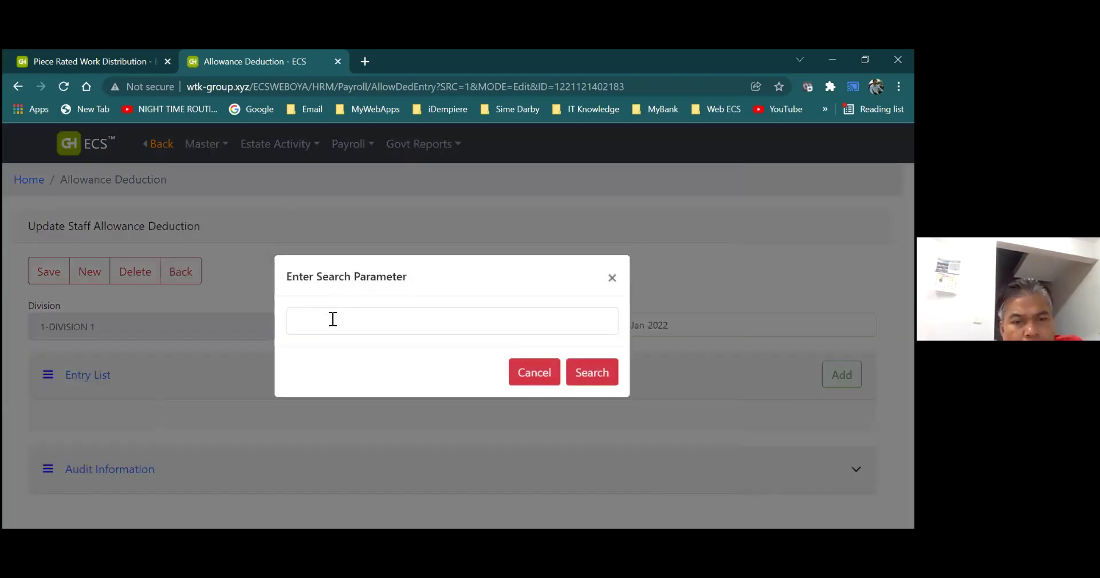
{"action": "left_click", "coordinate": [331, 319]}
{"action": "left_click", "coordinate": [590, 374]}
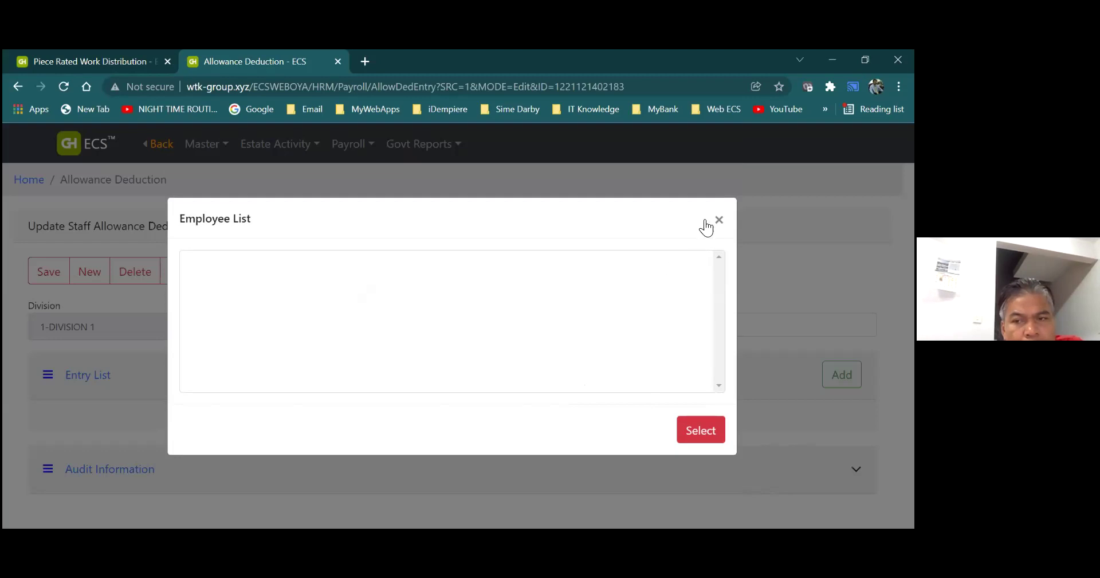
{"action": "left_click", "coordinate": [719, 220]}
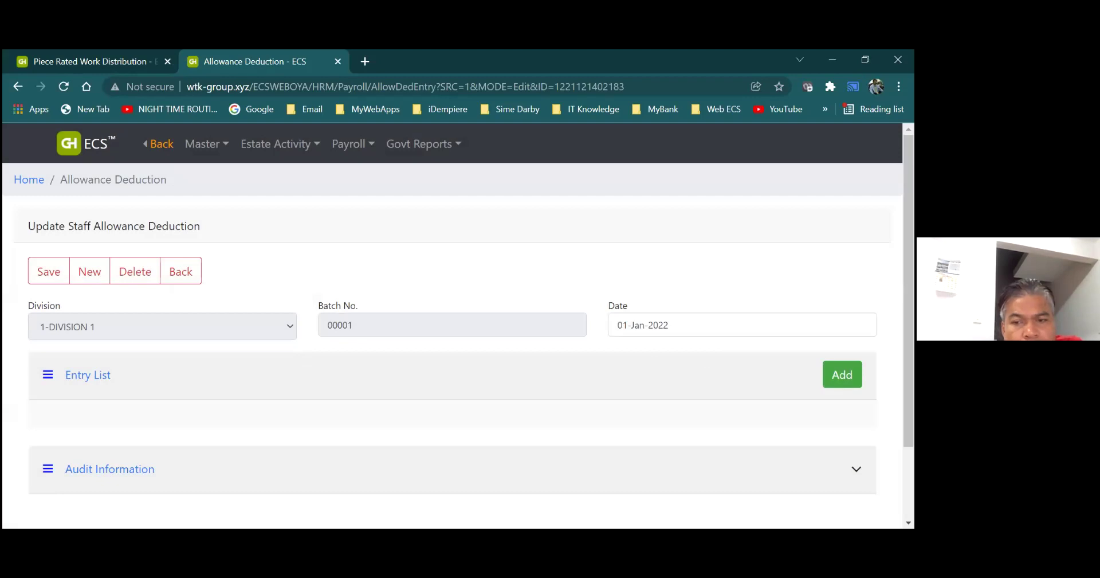
{"action": "left_click", "coordinate": [842, 374]}
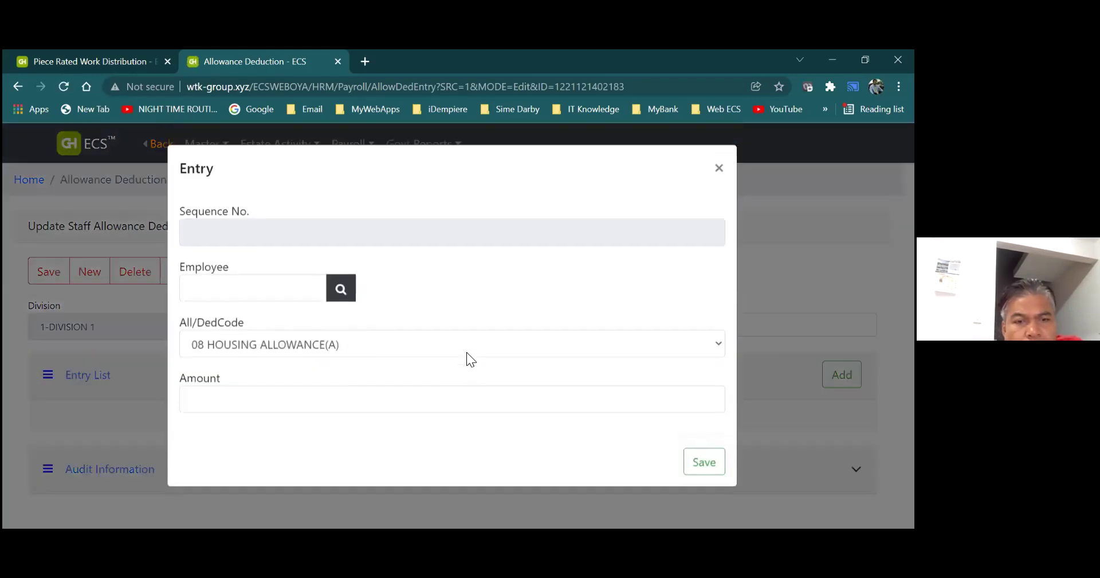
{"action": "left_click", "coordinate": [307, 301]}
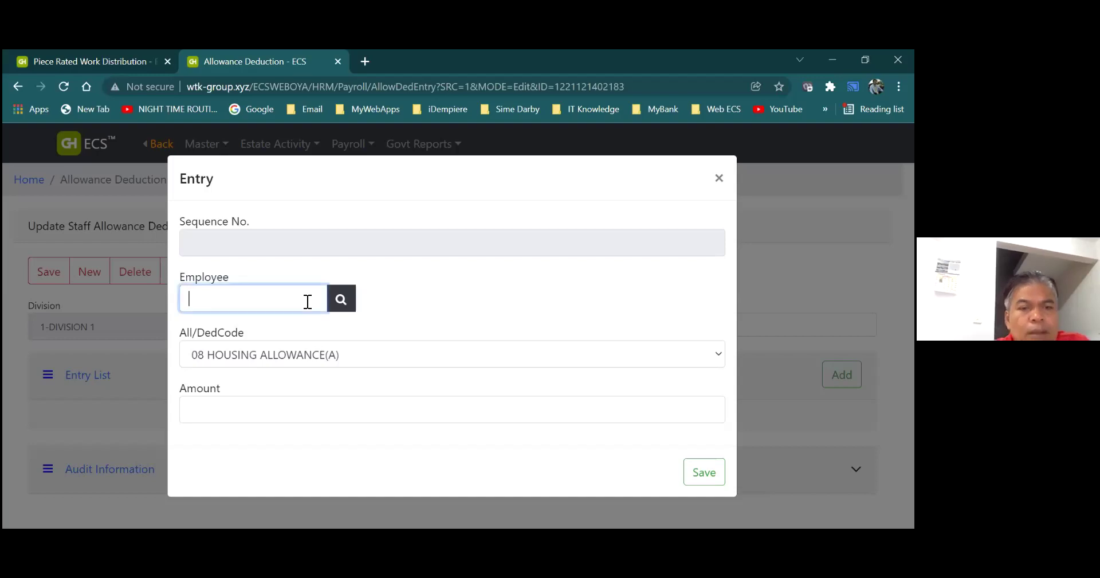
{"action": "left_click", "coordinate": [346, 299]}
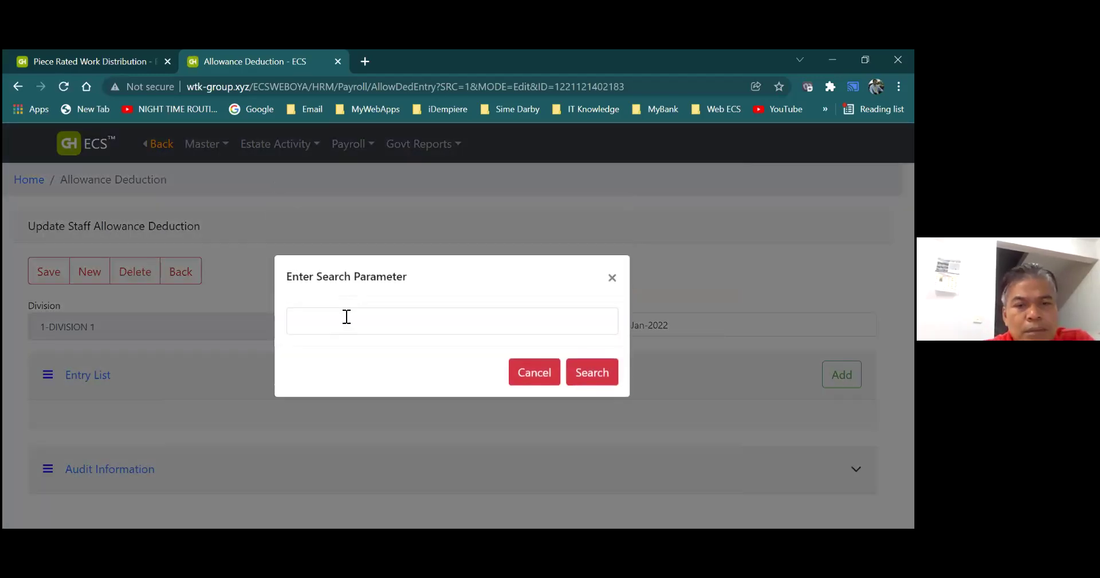
{"action": "left_click", "coordinate": [346, 319]}
{"action": "type", "text": "james"}
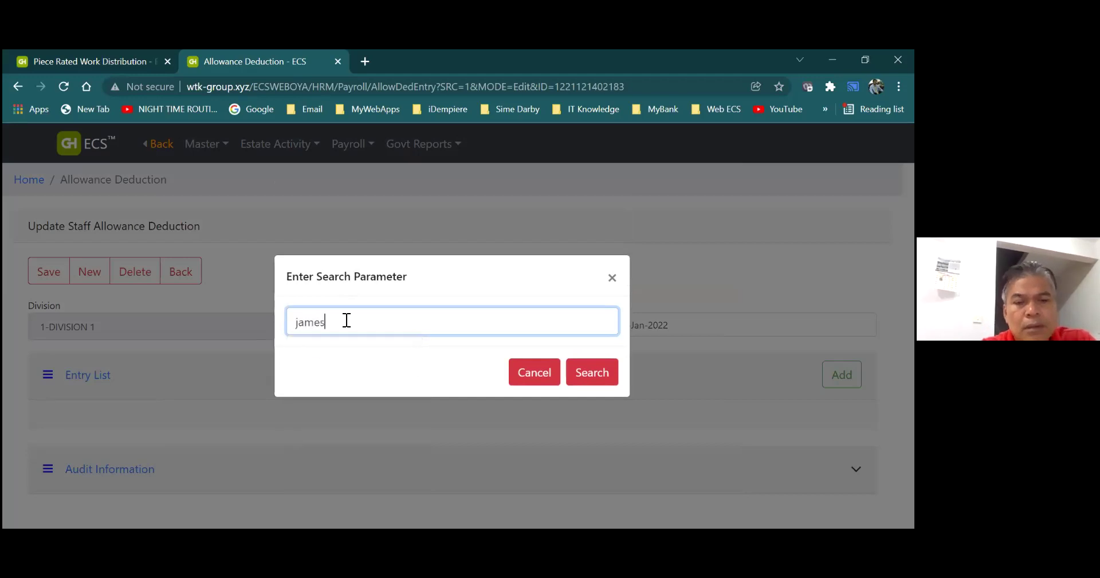
{"action": "left_click", "coordinate": [580, 373]}
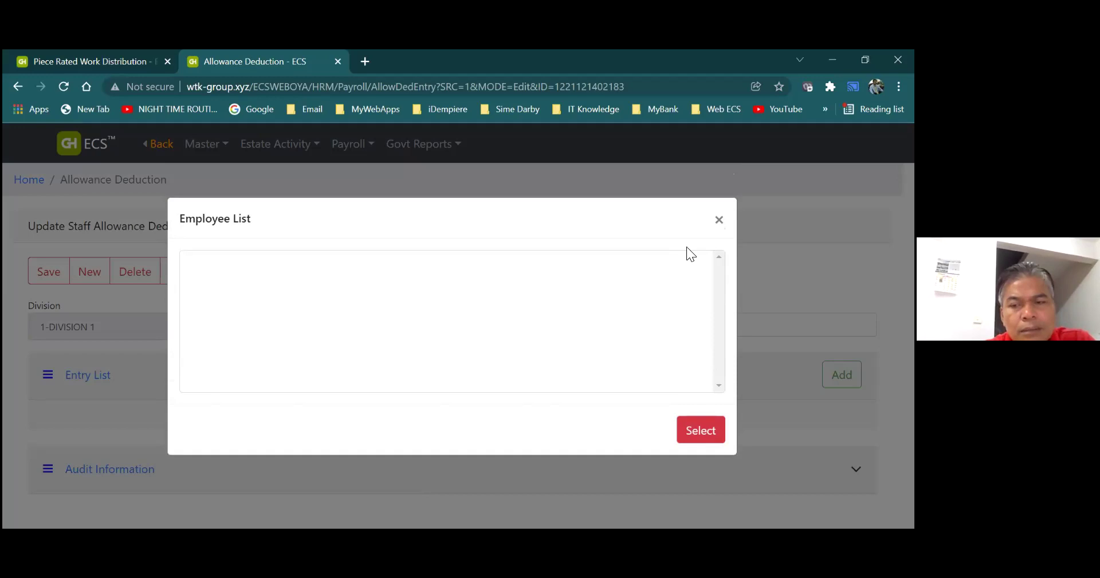
{"action": "left_click", "coordinate": [719, 221]}
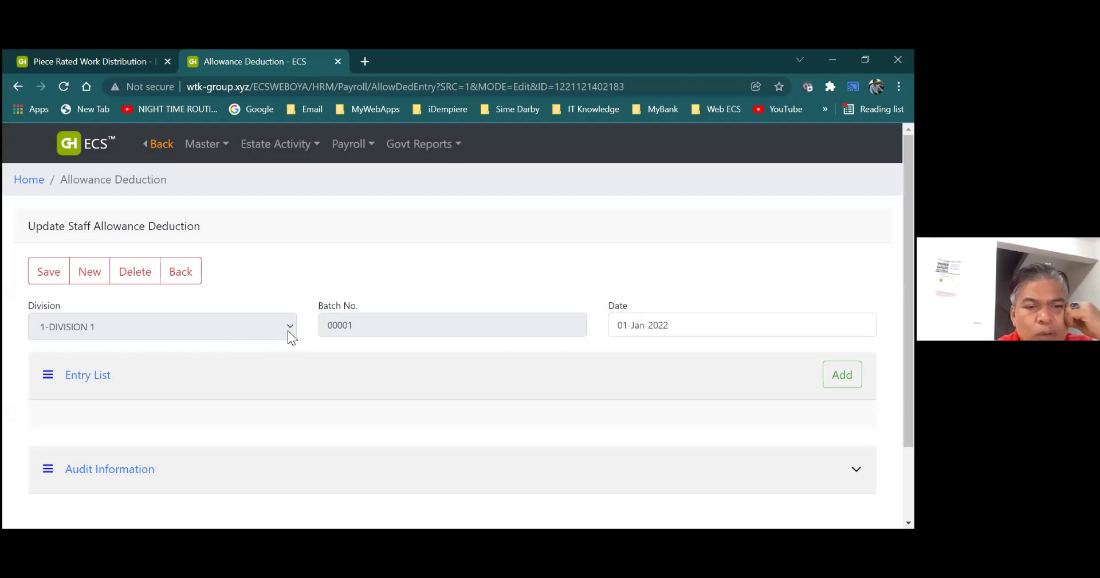
{"action": "left_click", "coordinate": [842, 374]}
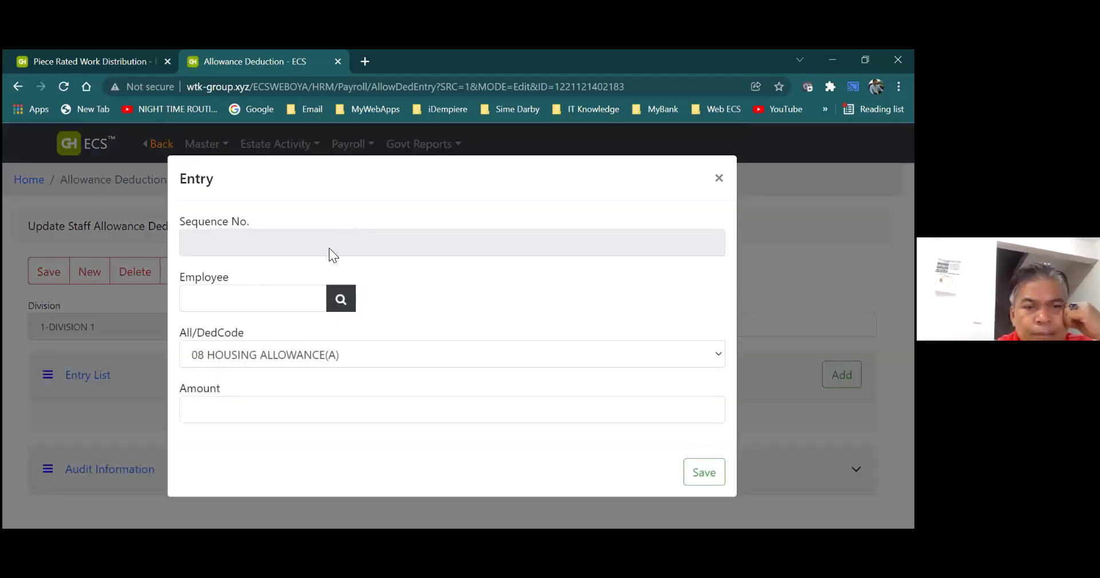
{"action": "left_click", "coordinate": [339, 309]}
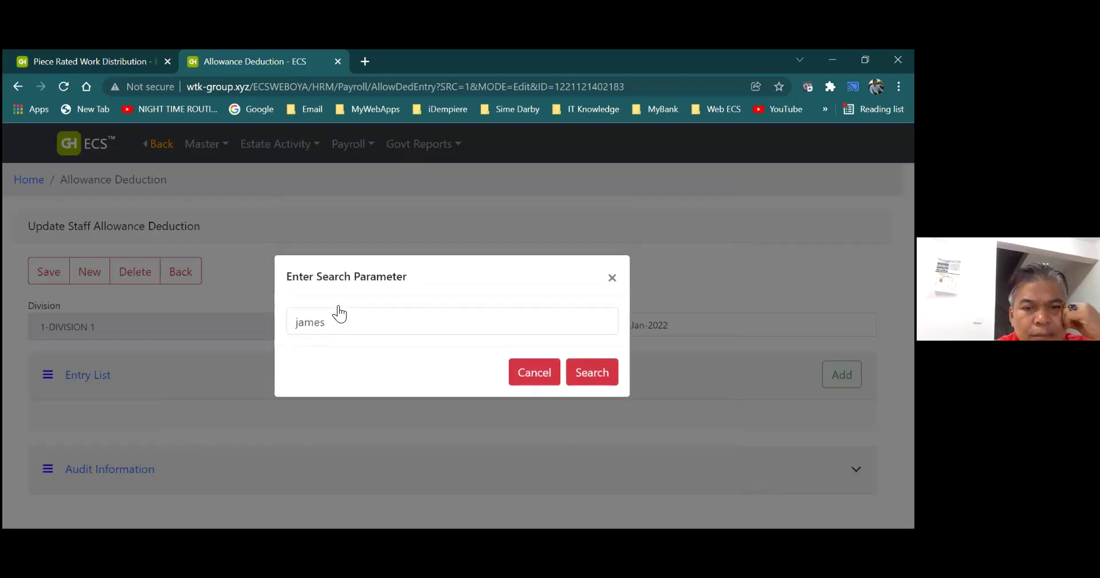
{"action": "left_click", "coordinate": [550, 374]}
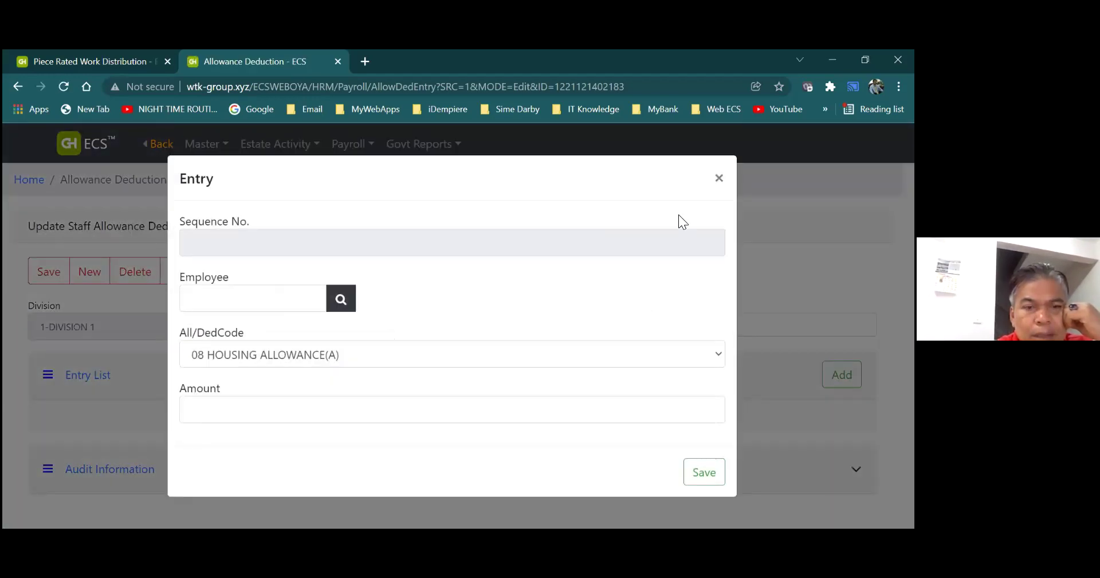
{"action": "left_click", "coordinate": [719, 178]}
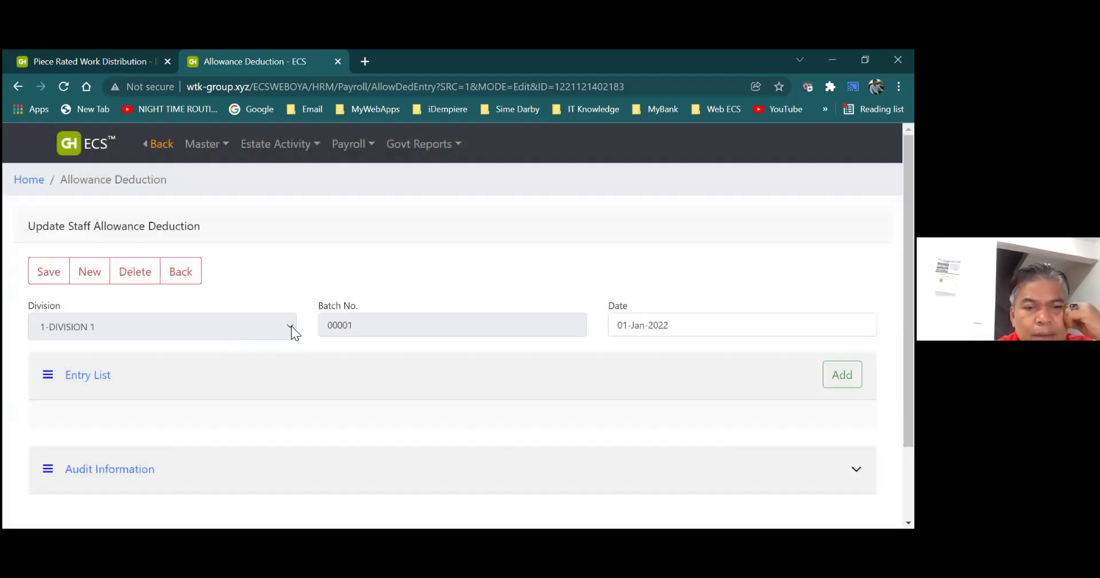
Delete the existing allowance deduction batch and dismiss the record-deleted notice
{"action": "left_click", "coordinate": [136, 278]}
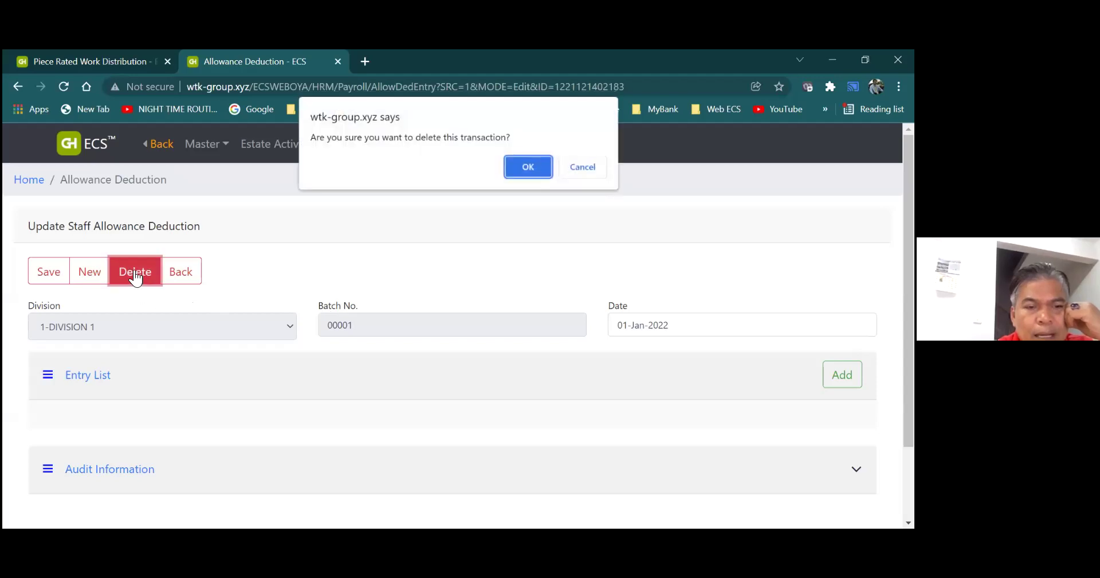
{"action": "left_click", "coordinate": [527, 163]}
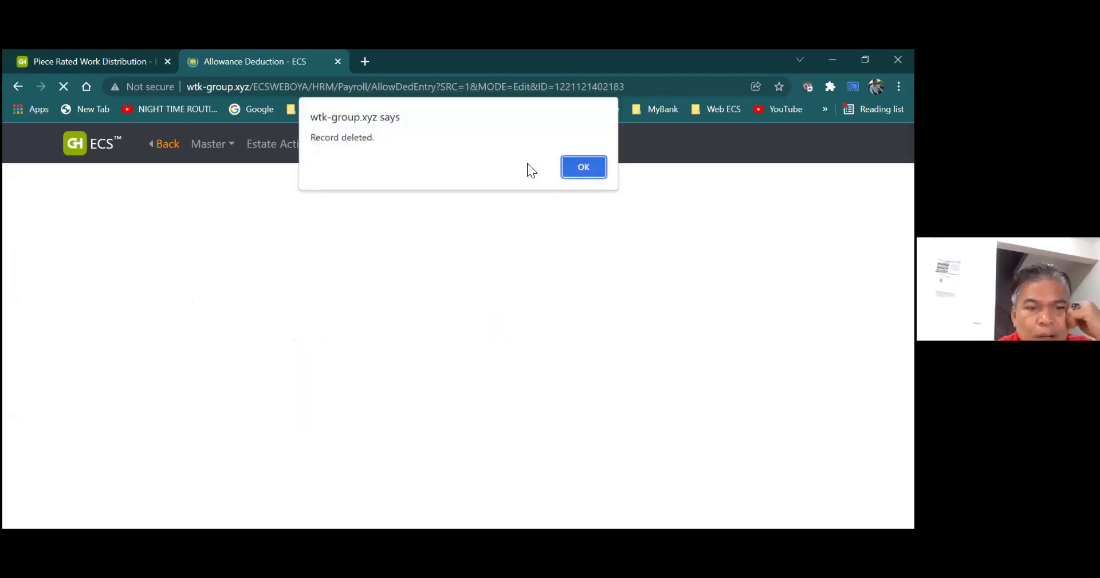
{"action": "left_click", "coordinate": [603, 165]}
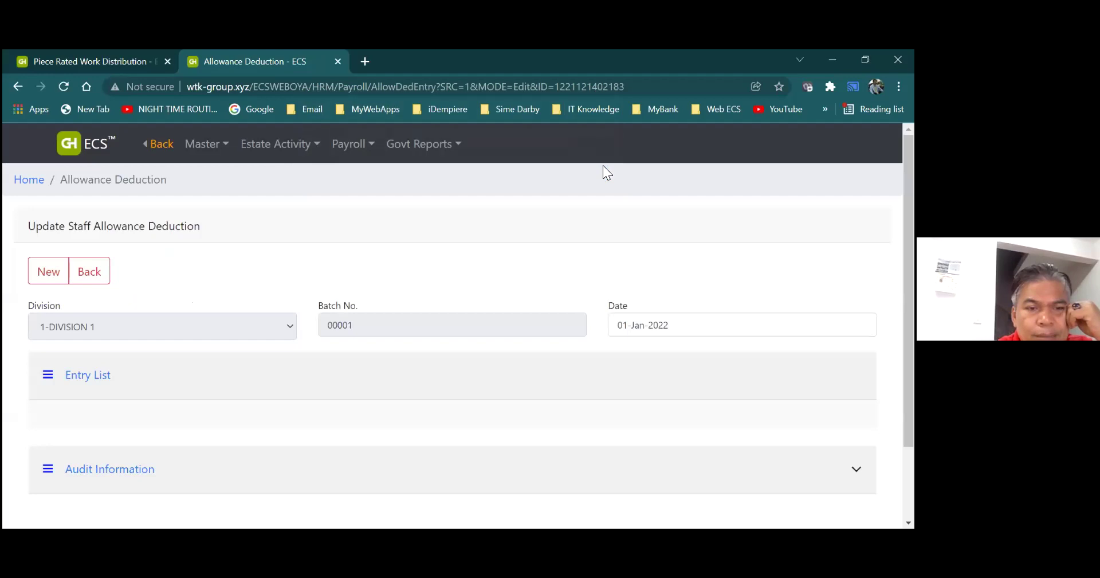
Create a new batch for 2-DIVISION 2 dated 01-Jan-2022 and save it
{"action": "left_click", "coordinate": [62, 278]}
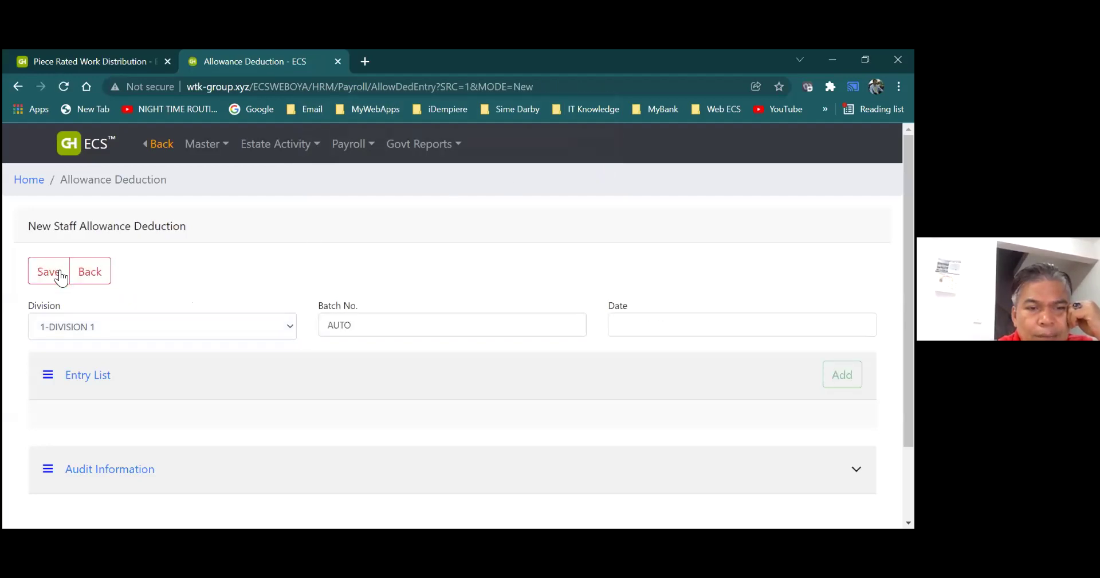
{"action": "left_click", "coordinate": [292, 328]}
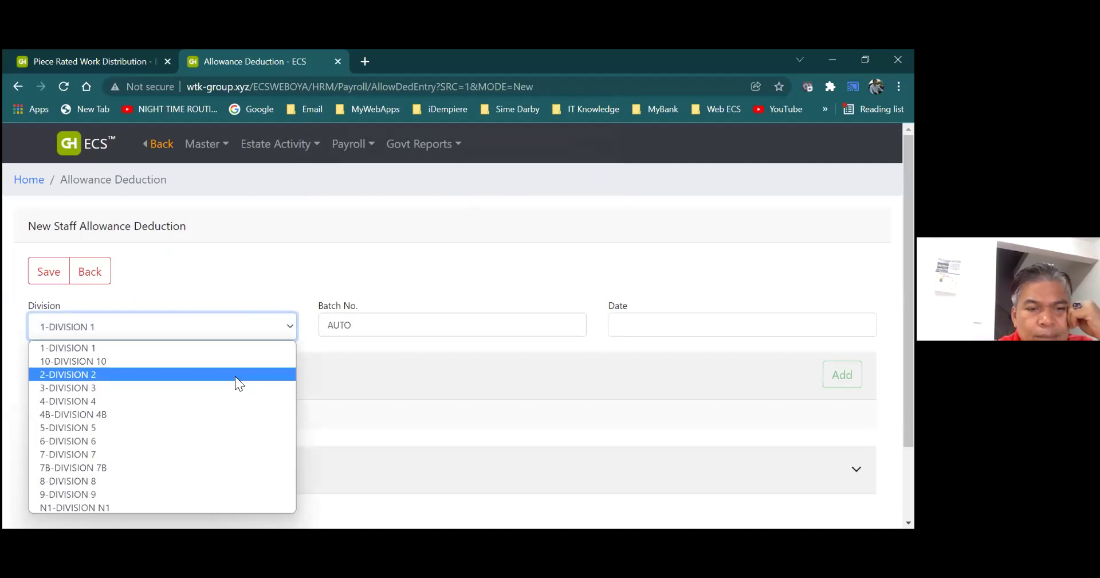
{"action": "left_click", "coordinate": [234, 376]}
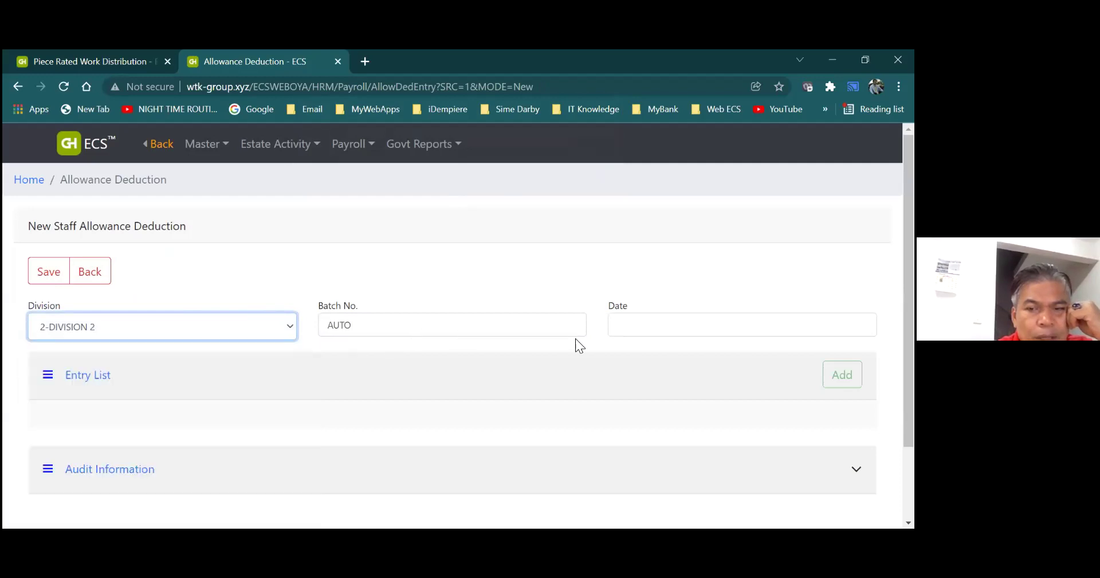
{"action": "left_click", "coordinate": [630, 326]}
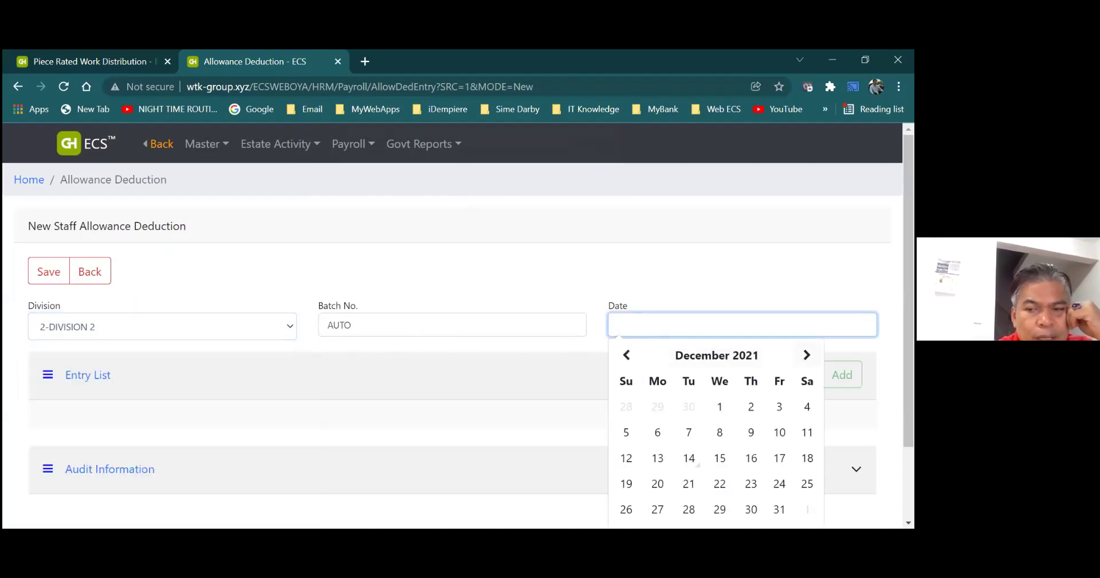
{"action": "left_click", "coordinate": [806, 354]}
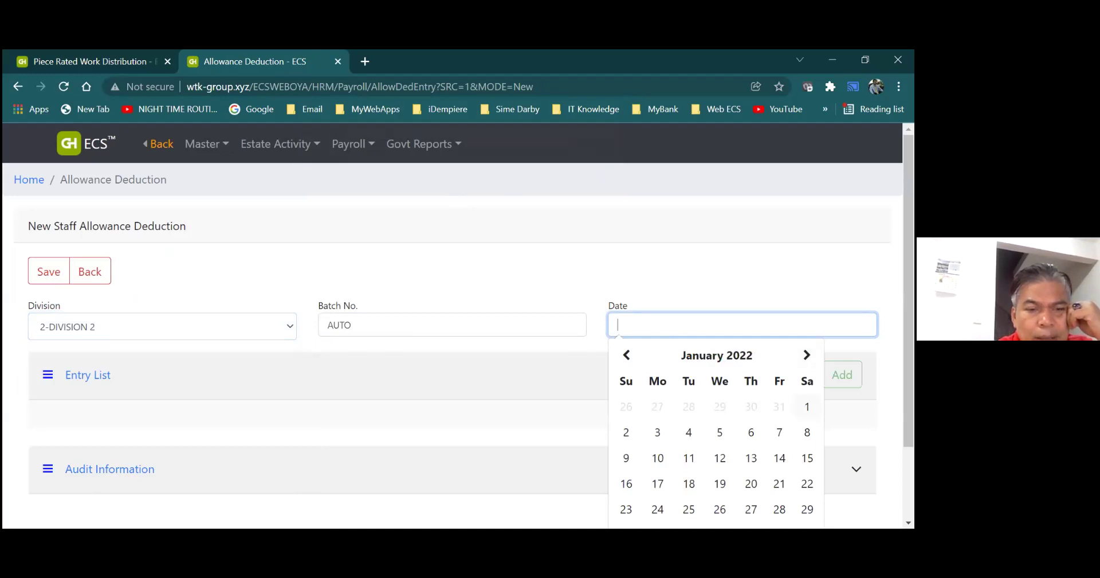
{"action": "left_click", "coordinate": [807, 406]}
{"action": "left_click", "coordinate": [60, 277]}
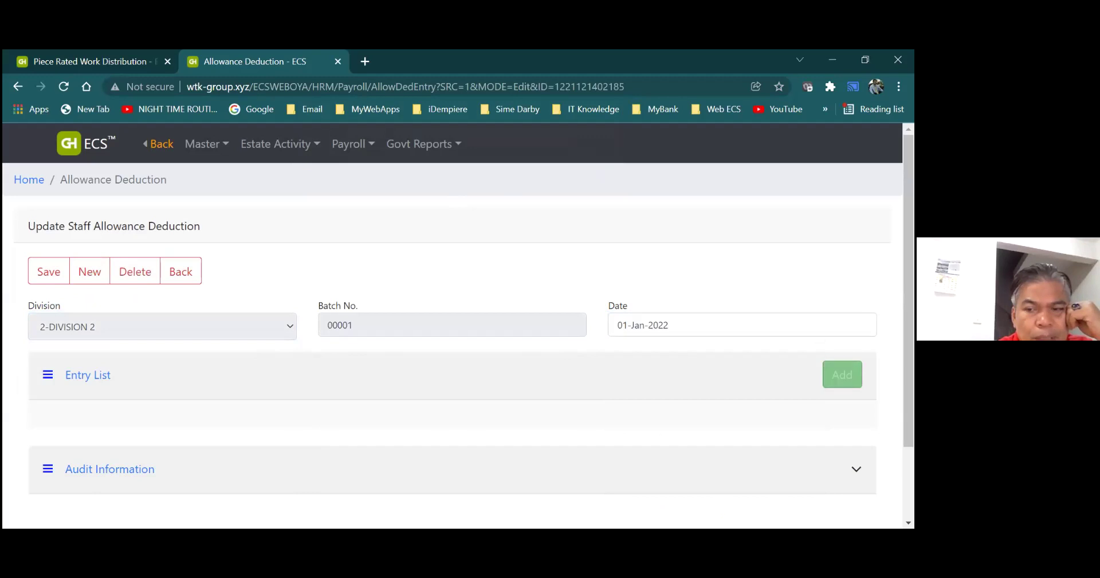
{"action": "left_click", "coordinate": [843, 374]}
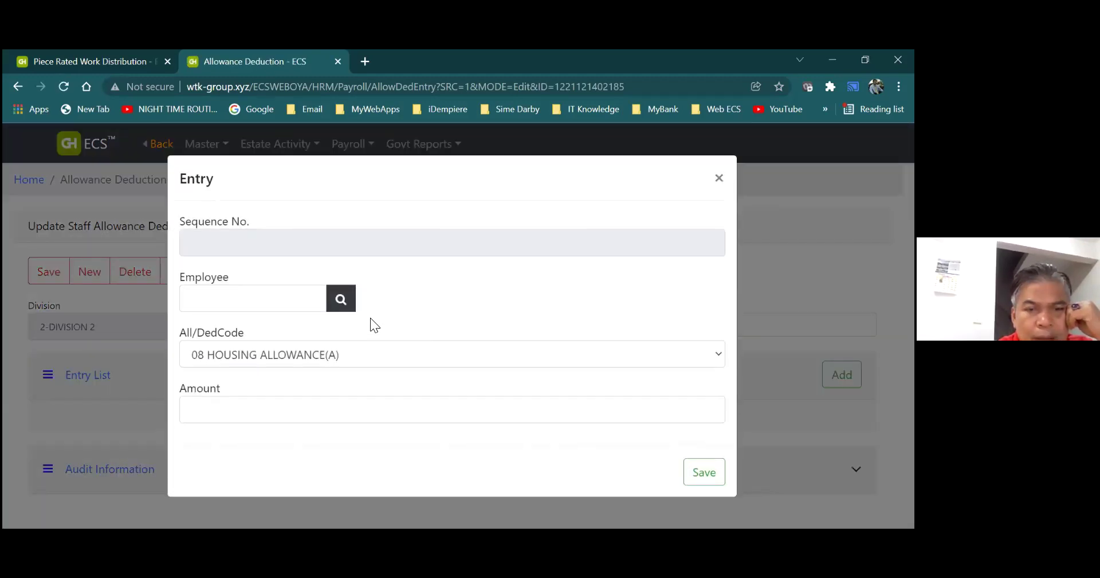
{"action": "left_click", "coordinate": [343, 301]}
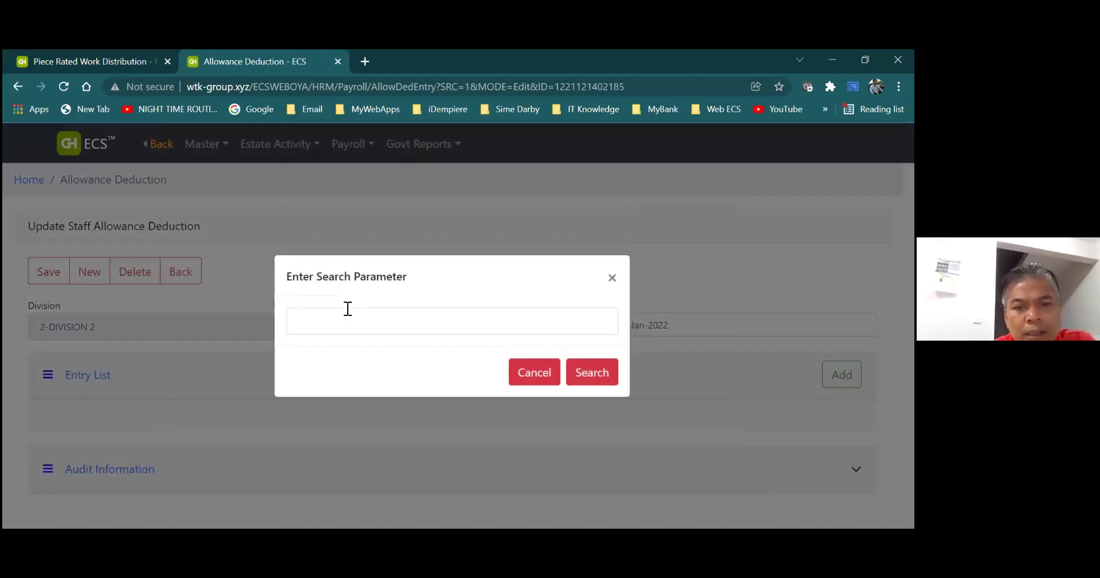
{"action": "left_click", "coordinate": [347, 316]}
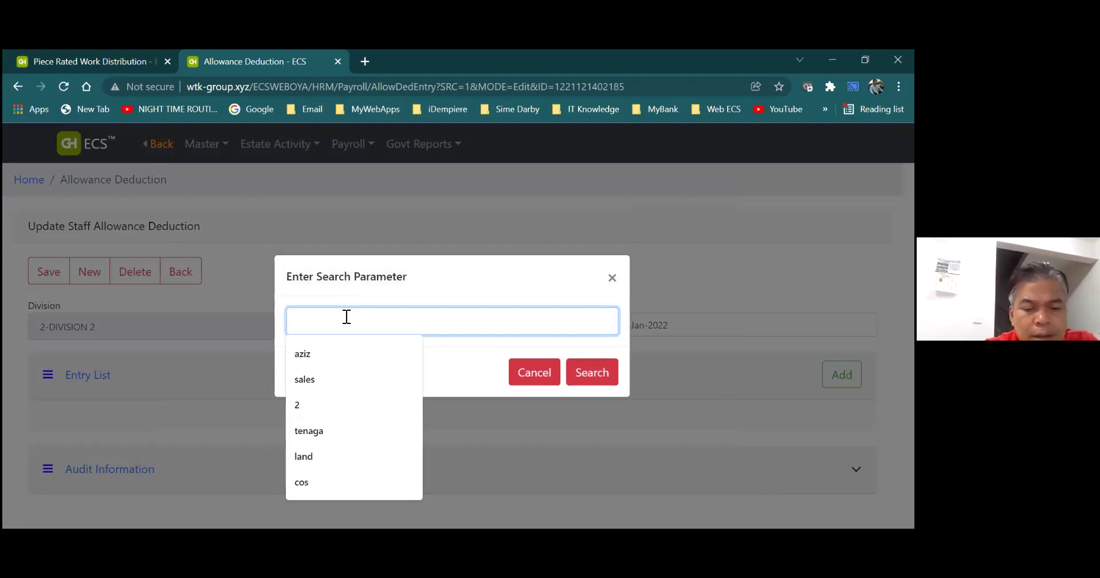
{"action": "type", "text": "ramzi"}
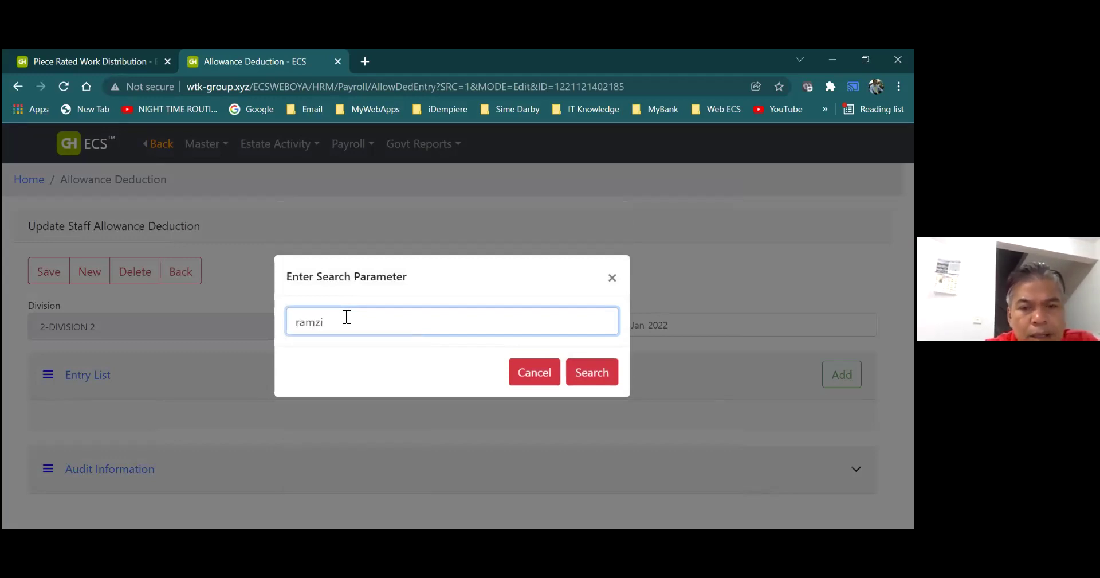
{"action": "key", "text": "BackSpace"}
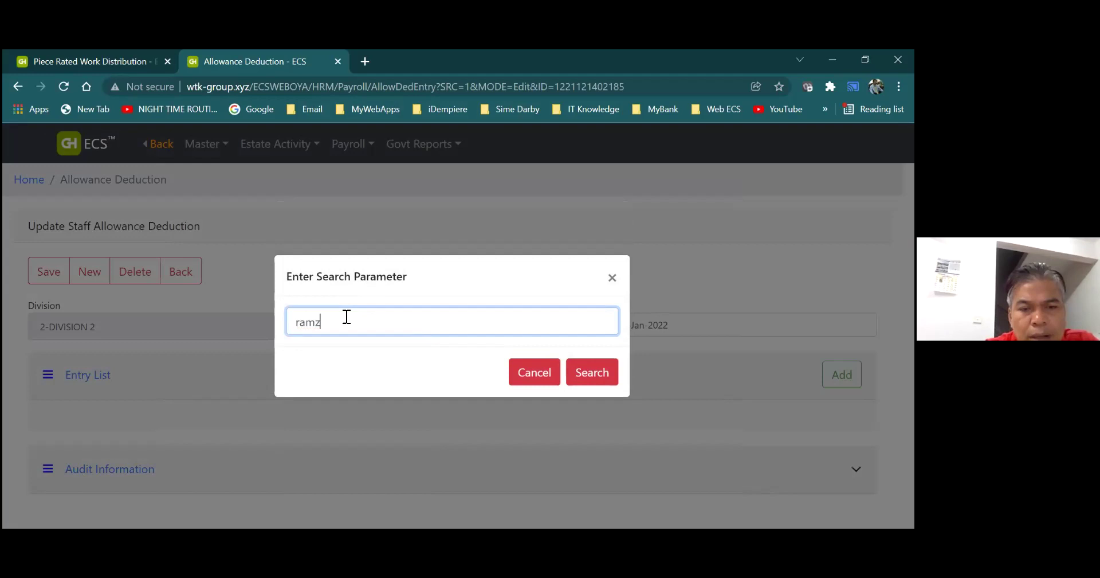
{"action": "type", "text": "y"}
{"action": "left_click", "coordinate": [582, 373]}
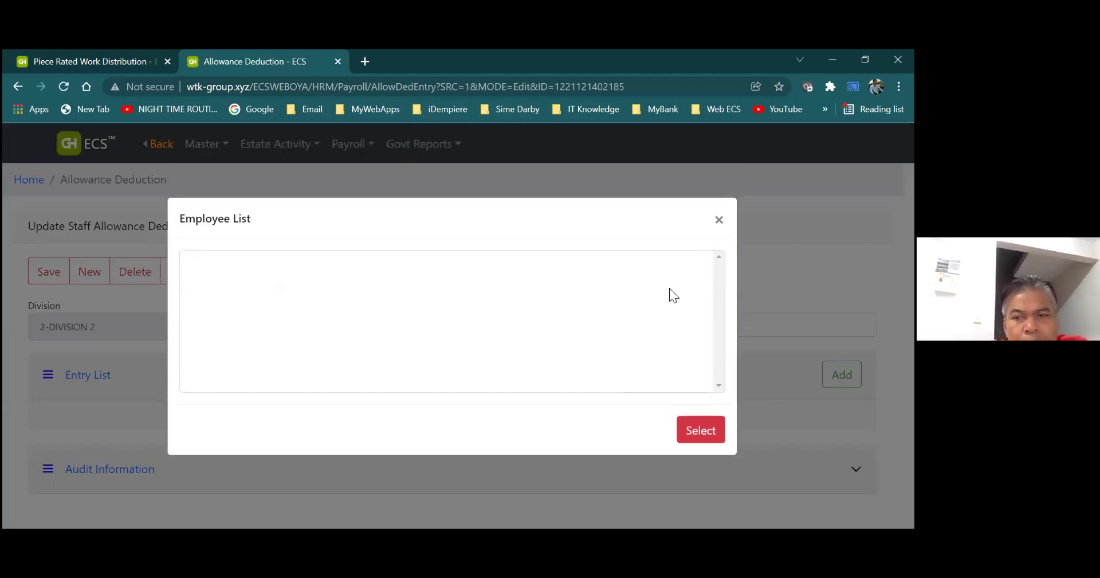
{"action": "left_click", "coordinate": [719, 220]}
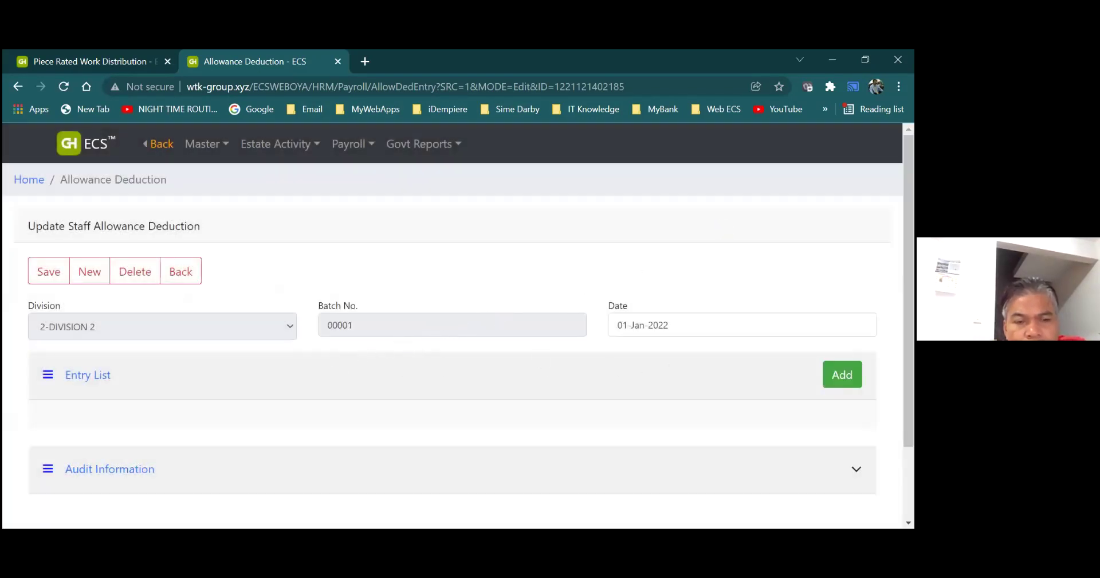
Back out through the Staff Allowance Deduction list to the IMMENSE FLEET SDN BHD dashboard
{"action": "left_click", "coordinate": [187, 283]}
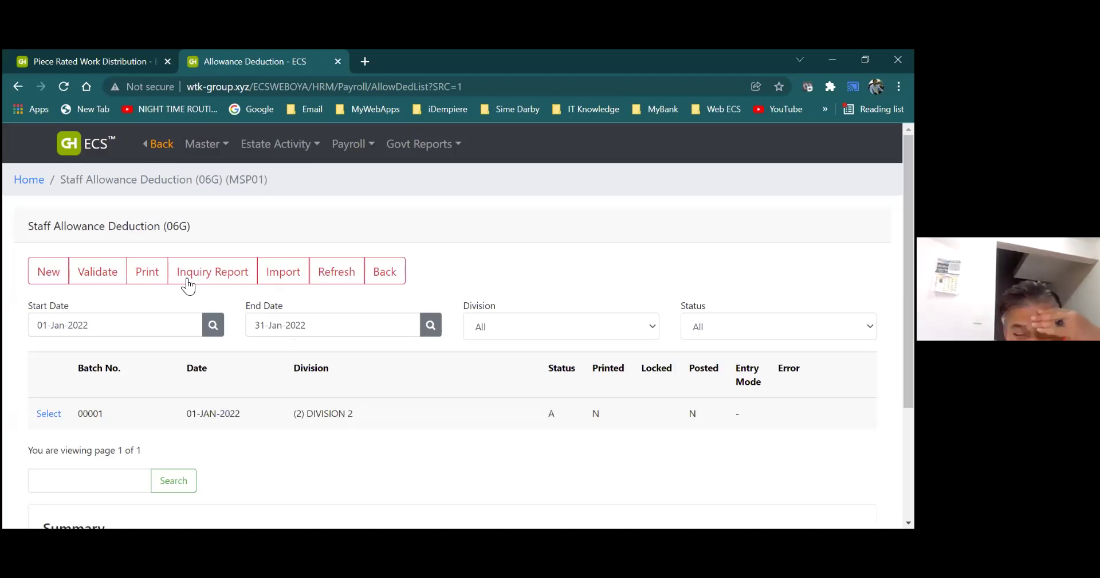
{"action": "left_click", "coordinate": [385, 278]}
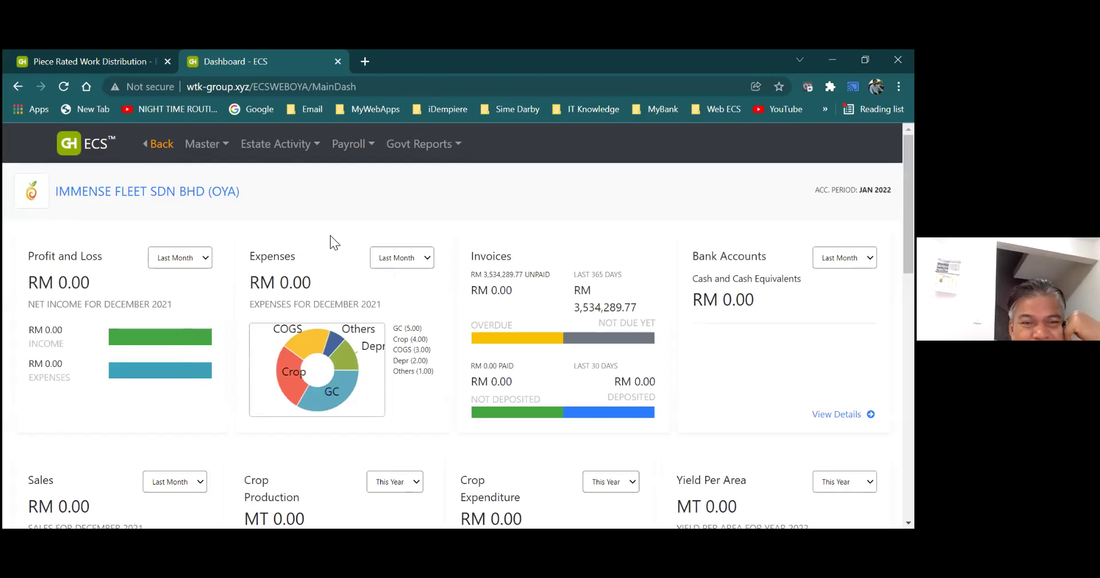
{"action": "mouse_move", "coordinate": [309, 157]}
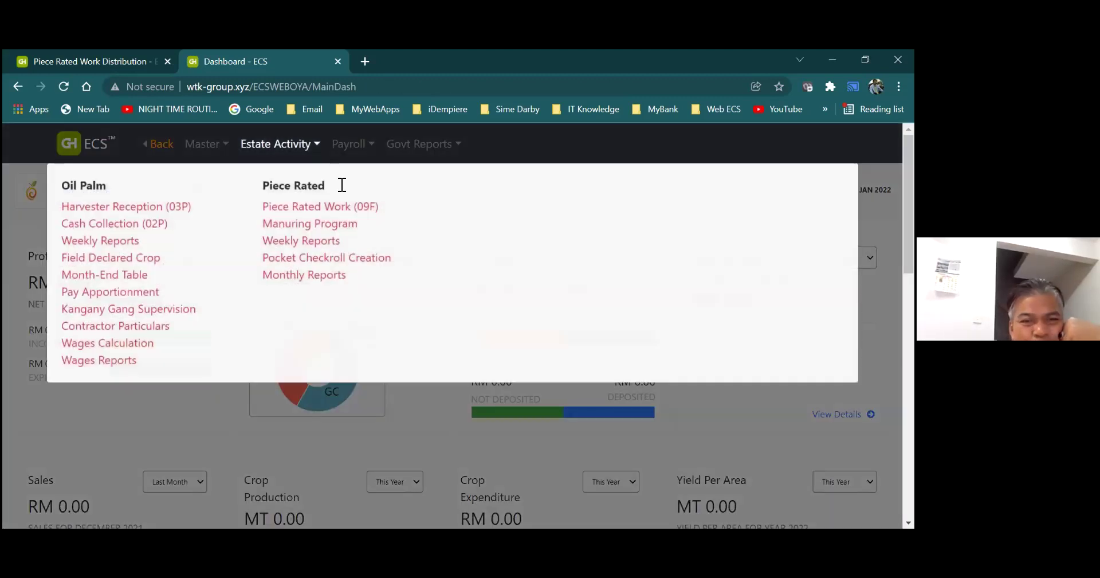
{"action": "mouse_move", "coordinate": [353, 144]}
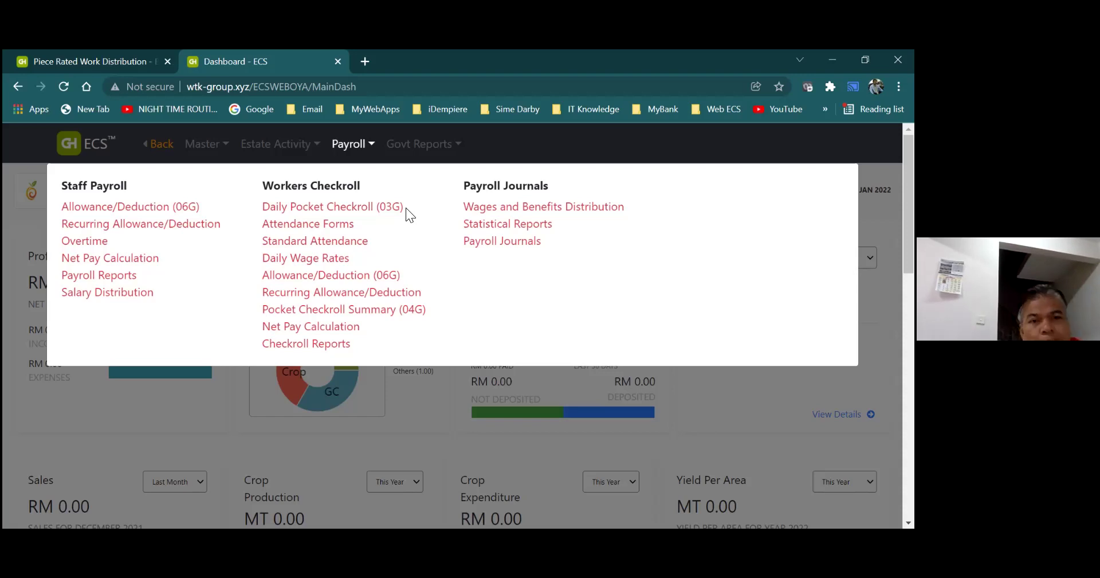
{"action": "left_click", "coordinate": [181, 152]}
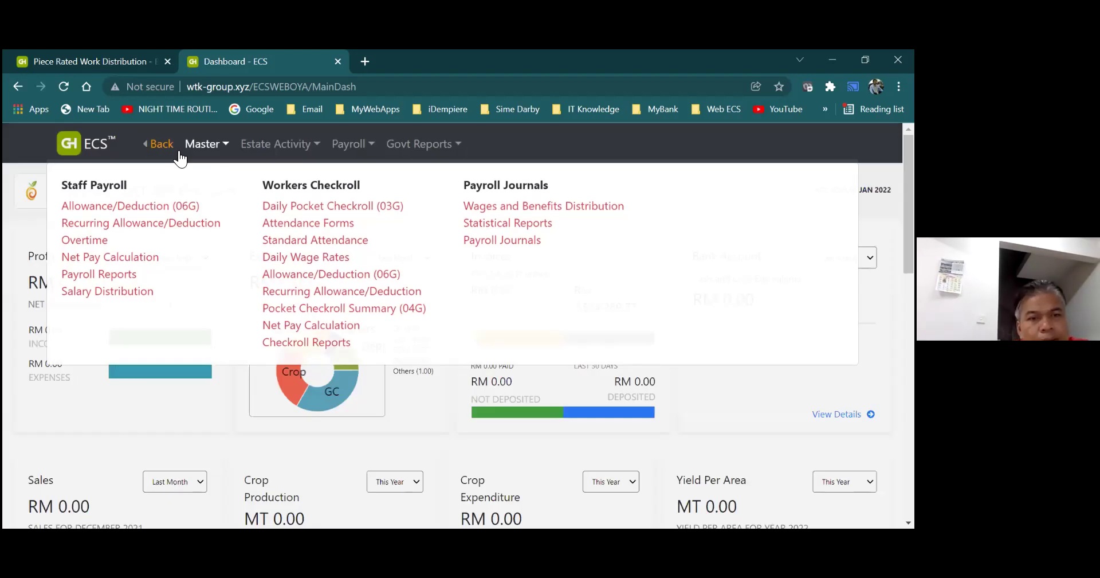
{"action": "left_click", "coordinate": [160, 146]}
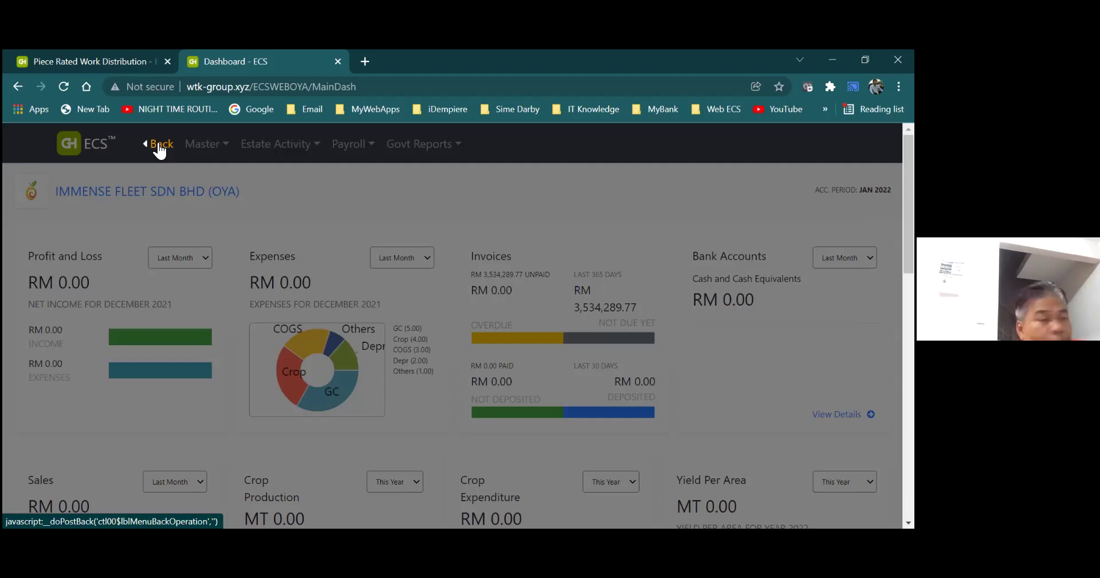
From Tools > Application Dictionary, review the B20 Payroll Map A/c list, whose MAPPAYROLL entries have no accounts
{"action": "left_click", "coordinate": [159, 145]}
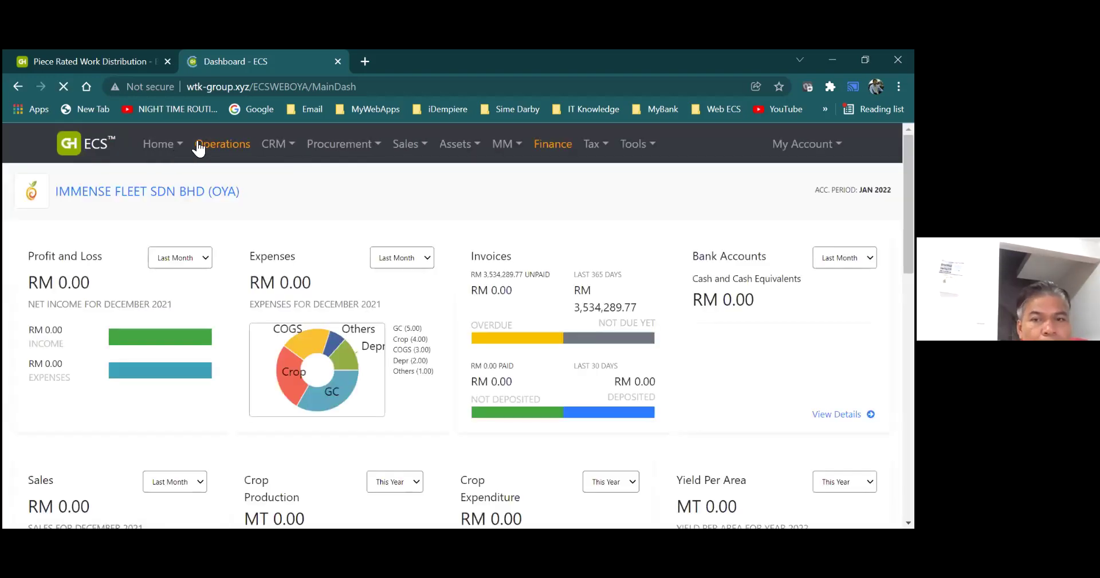
{"action": "left_click", "coordinate": [633, 144]}
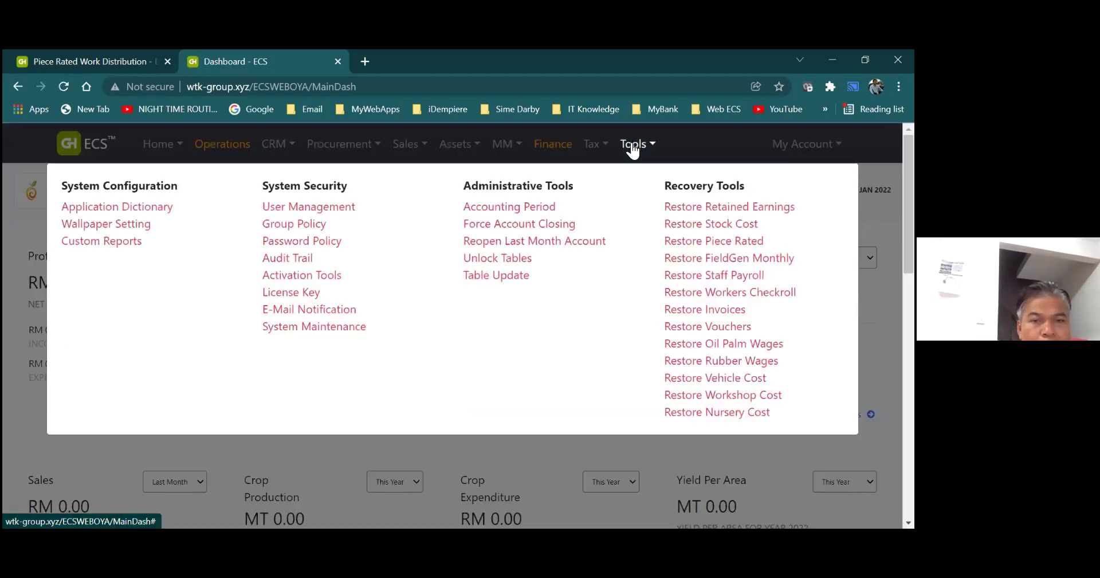
{"action": "left_click", "coordinate": [167, 209]}
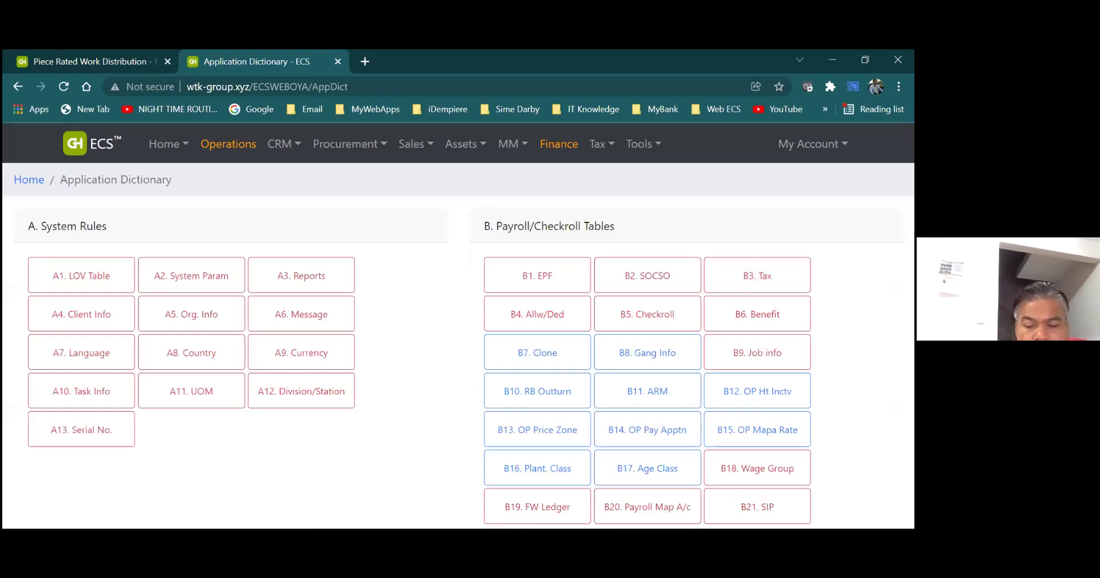
{"action": "scroll", "coordinate": [459, 344], "scroll_direction": "down", "scroll_amount": 1}
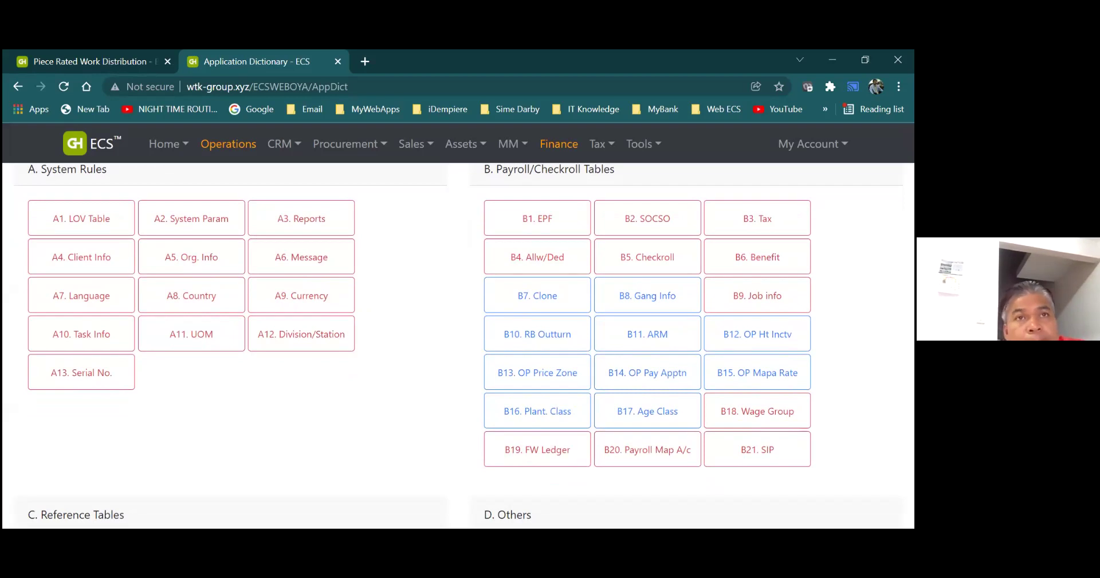
{"action": "left_click", "coordinate": [672, 462]}
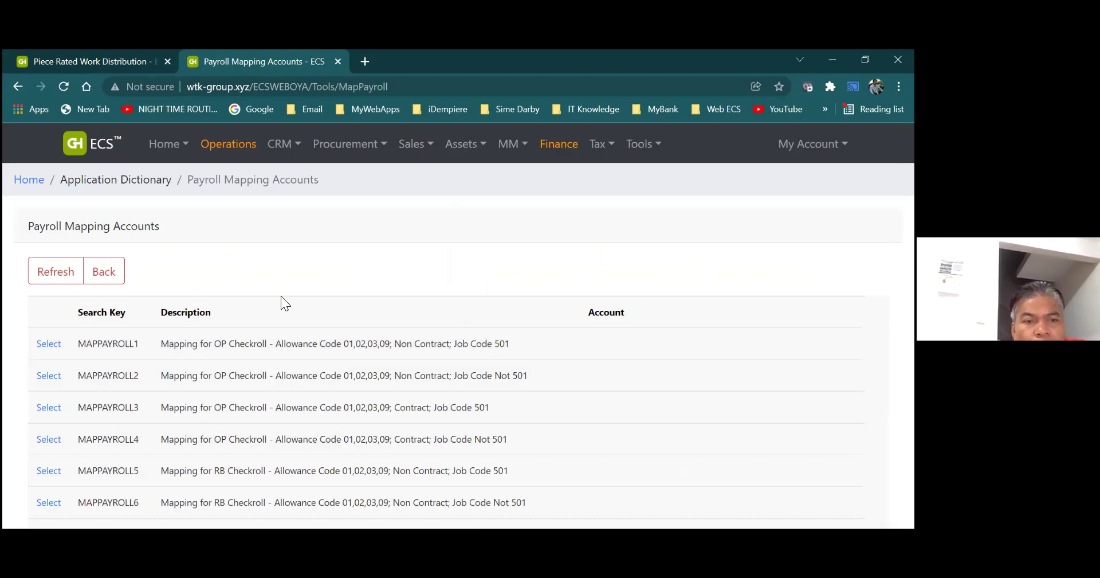
{"action": "left_click", "coordinate": [122, 275]}
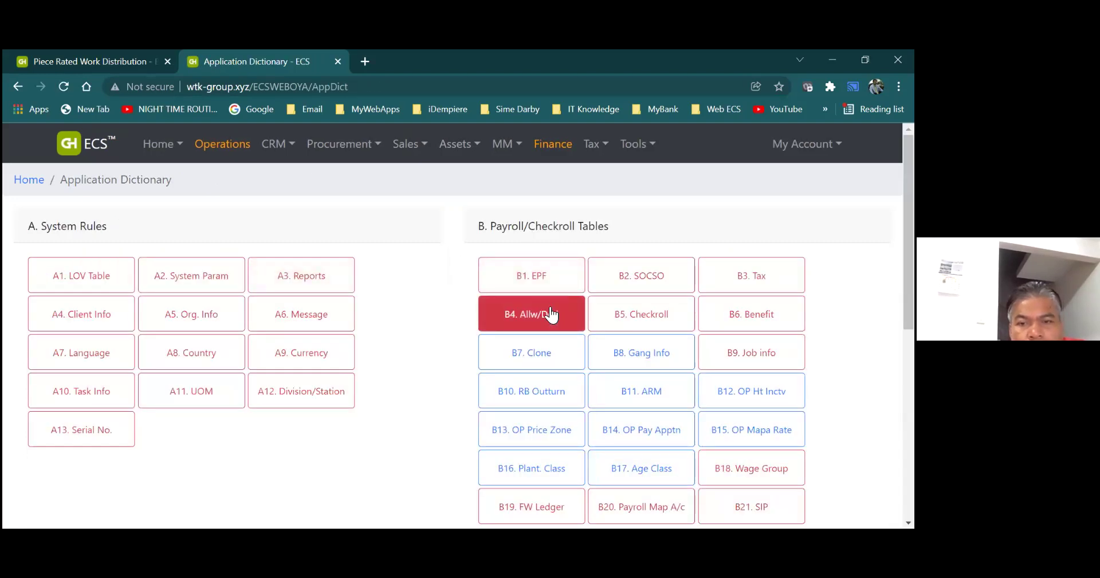
Open the Allowance/Deduction code table and scroll down to row 47 EMPLOYER EPF CONTRIBUTION
{"action": "left_click", "coordinate": [566, 316]}
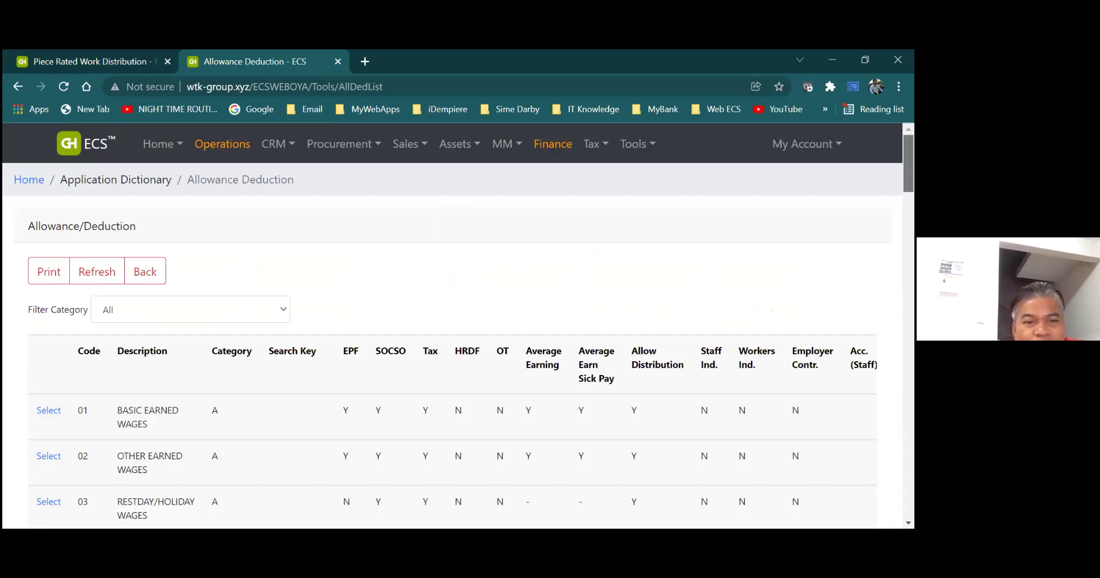
{"action": "scroll", "coordinate": [459, 344], "scroll_direction": "down", "scroll_amount": 6}
{"action": "scroll", "coordinate": [459, 344], "scroll_direction": "down", "scroll_amount": 3}
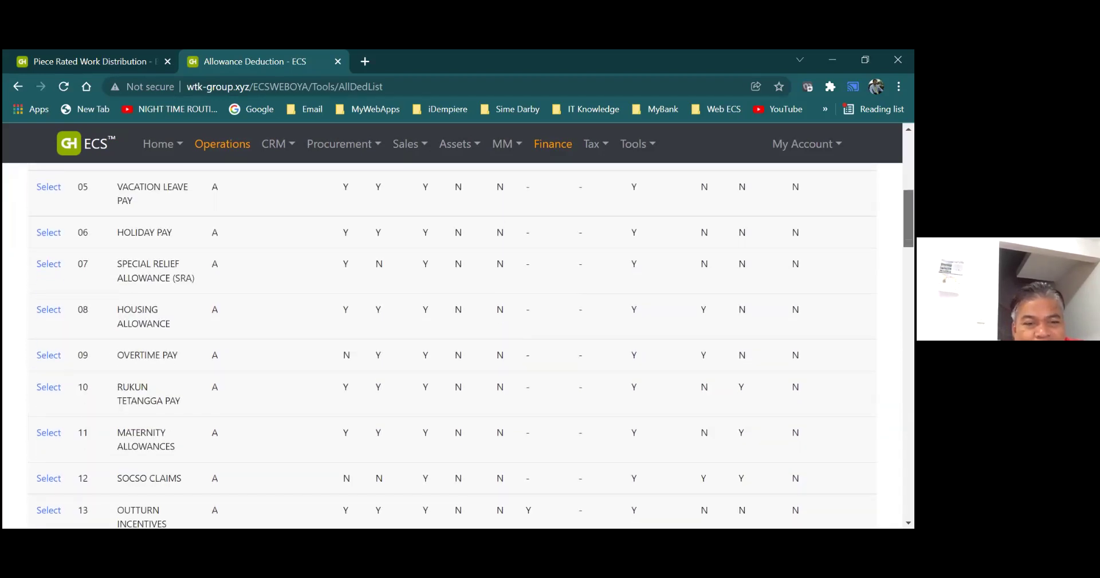
{"action": "scroll", "coordinate": [459, 344], "scroll_direction": "down", "scroll_amount": 15}
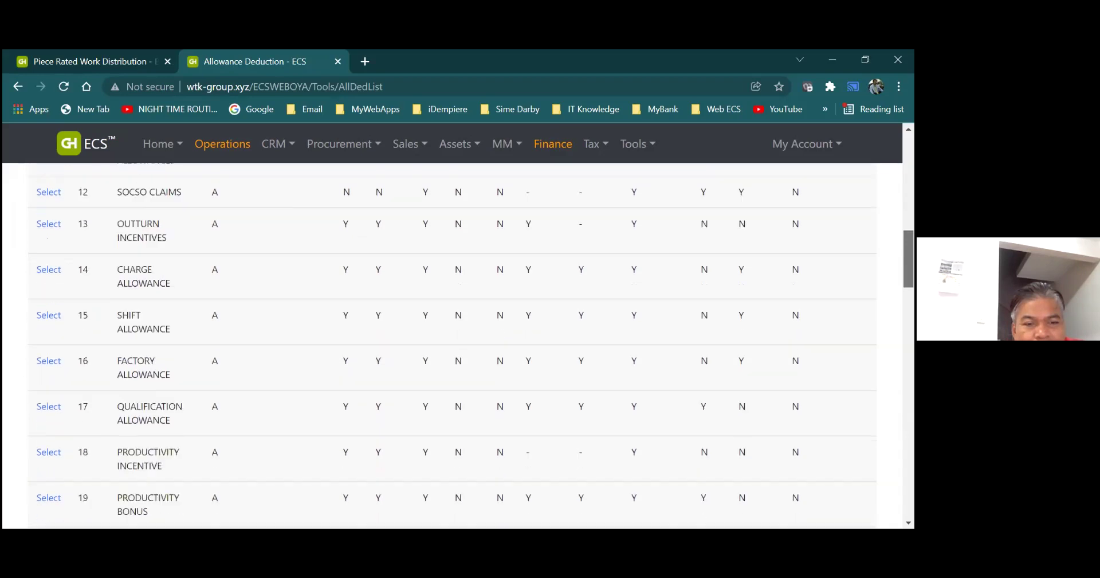
{"action": "scroll", "coordinate": [458, 344], "scroll_direction": "down", "scroll_amount": 9}
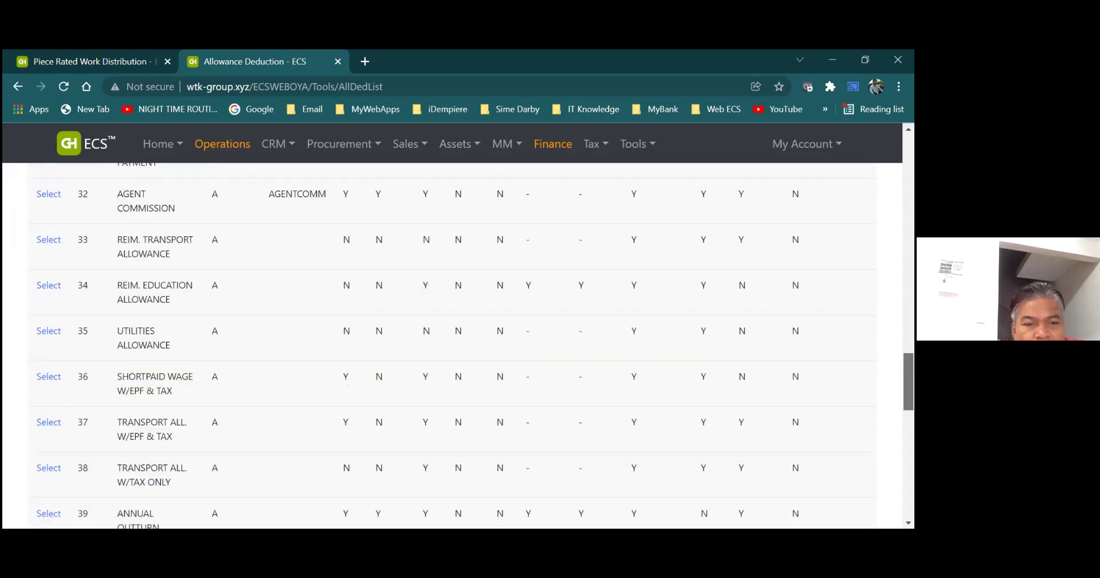
{"action": "scroll", "coordinate": [458, 343], "scroll_direction": "down", "scroll_amount": 1}
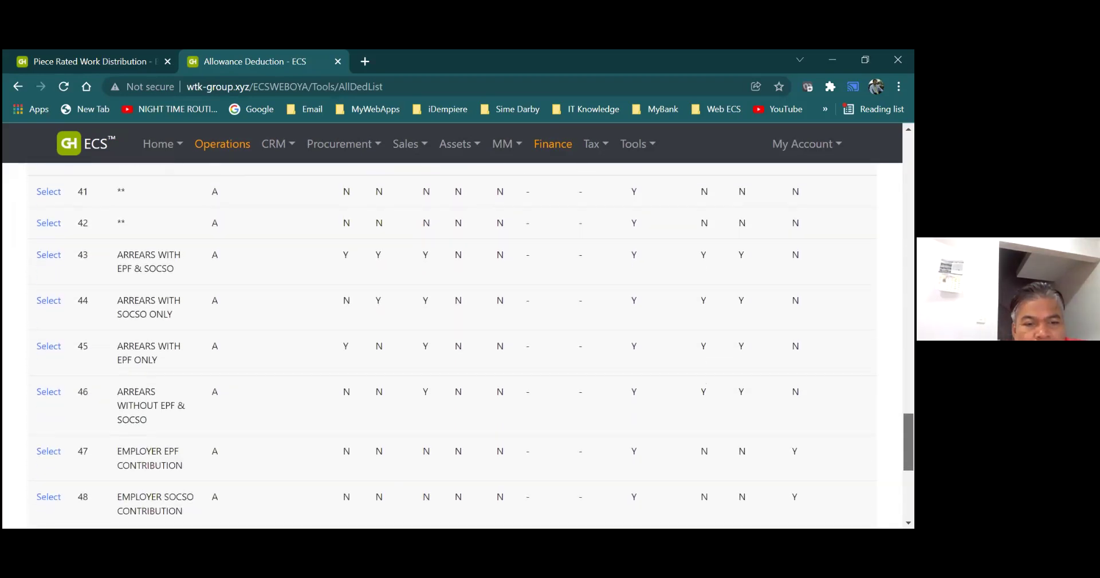
{"action": "scroll", "coordinate": [122, 473], "scroll_direction": "down", "scroll_amount": 1}
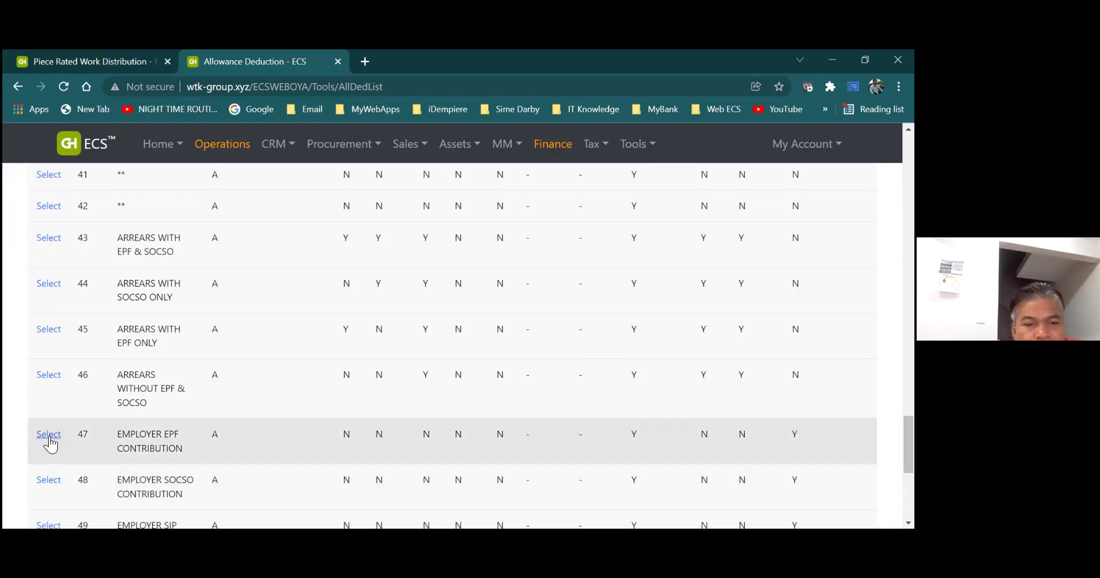
{"action": "left_click", "coordinate": [50, 437]}
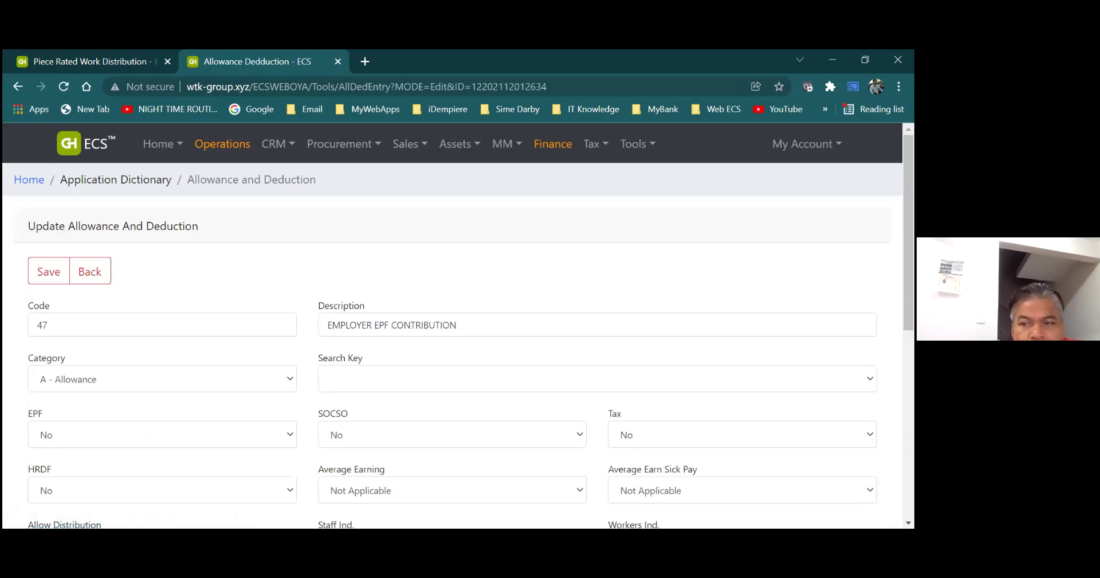
{"action": "scroll", "coordinate": [459, 344], "scroll_direction": "down", "scroll_amount": 3}
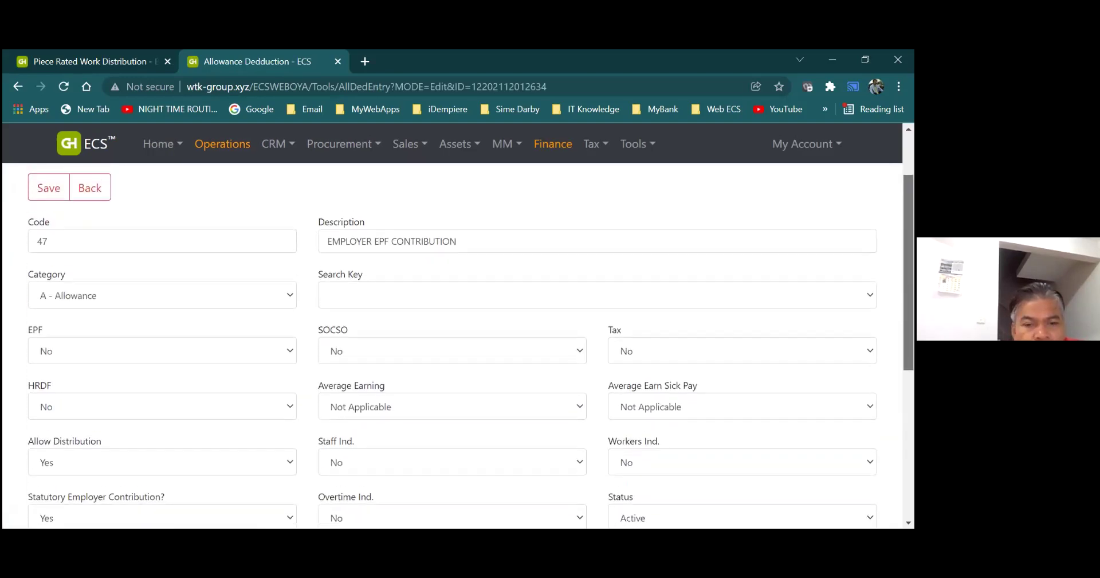
{"action": "scroll", "coordinate": [471, 345], "scroll_direction": "down", "scroll_amount": 1}
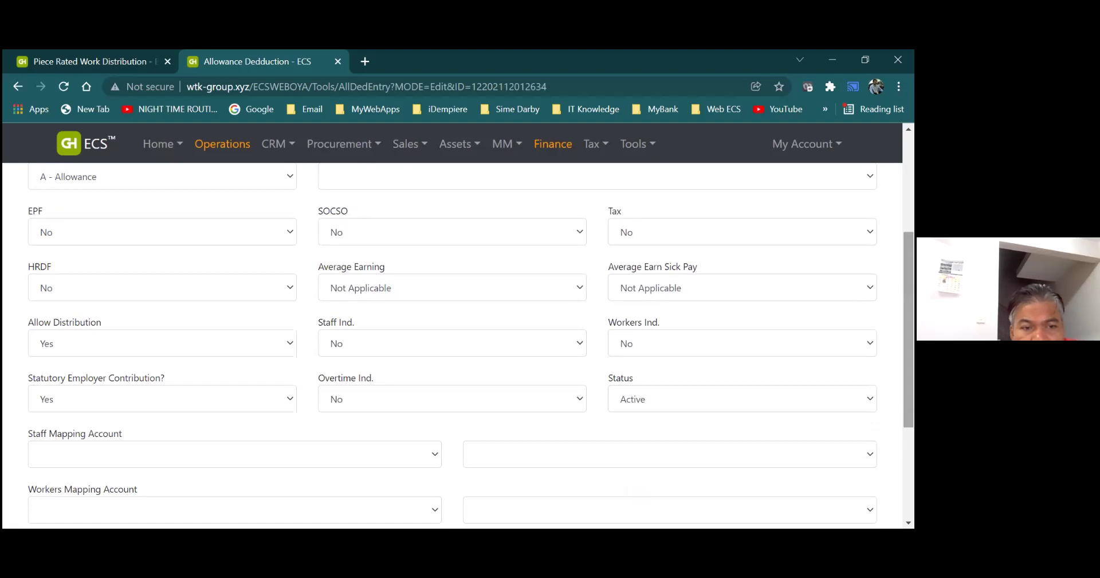
{"action": "left_click", "coordinate": [434, 456]}
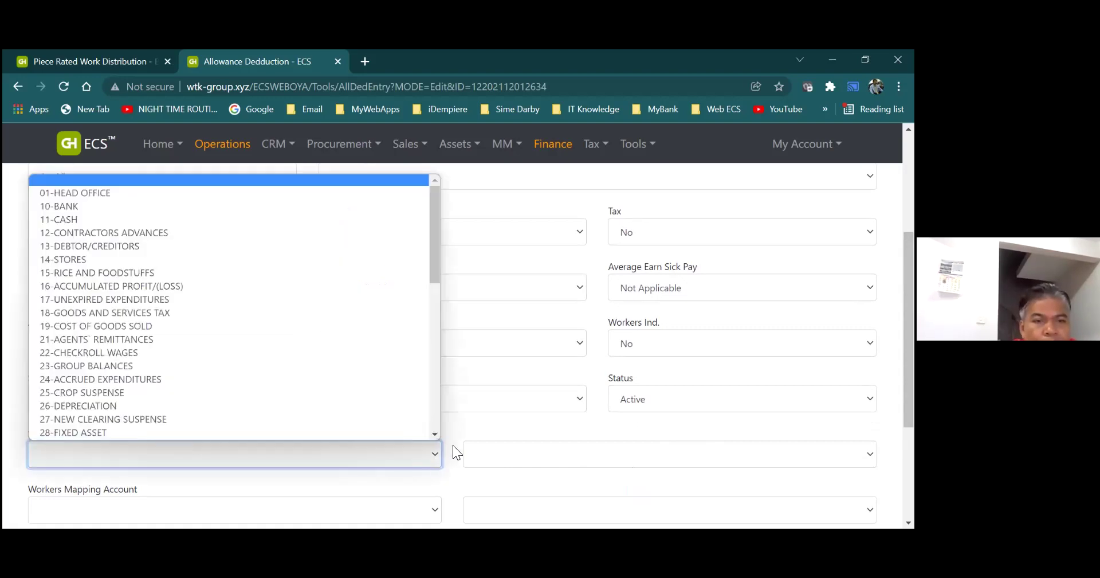
{"action": "left_click", "coordinate": [492, 416]}
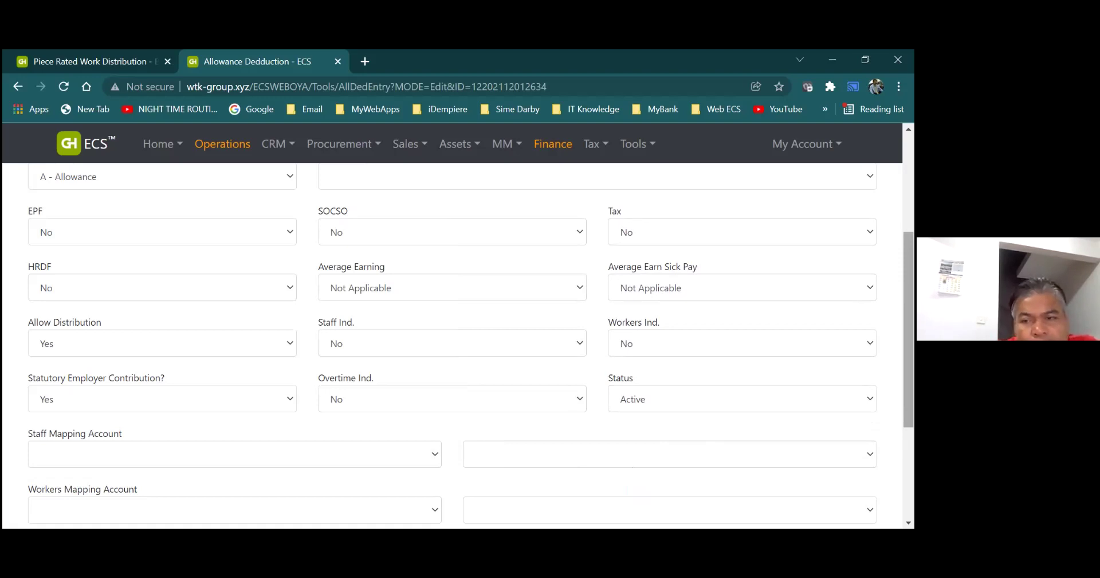
{"action": "scroll", "coordinate": [471, 346], "scroll_direction": "up", "scroll_amount": 2}
{"action": "scroll", "coordinate": [471, 346], "scroll_direction": "up", "scroll_amount": 3}
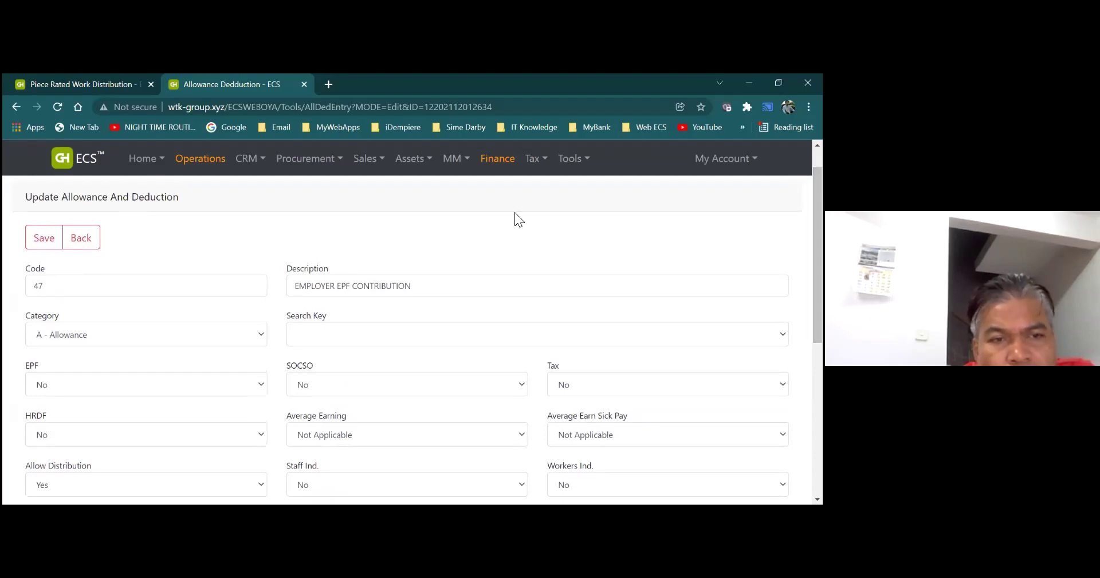
Leave the edit form and return to Tools > Application Dictionary
{"action": "left_click", "coordinate": [92, 248]}
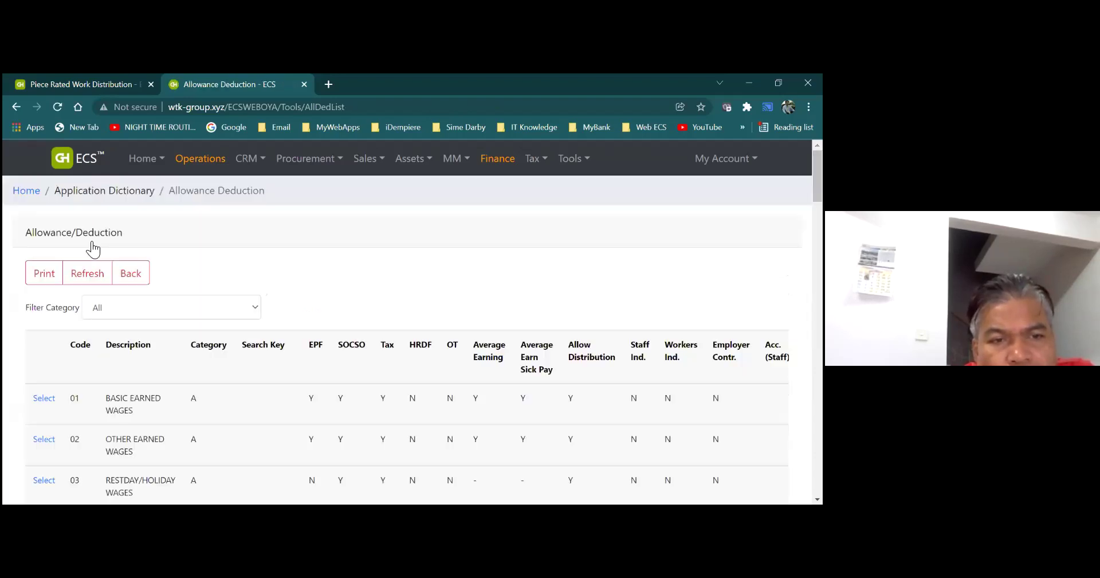
{"action": "left_click", "coordinate": [151, 283]}
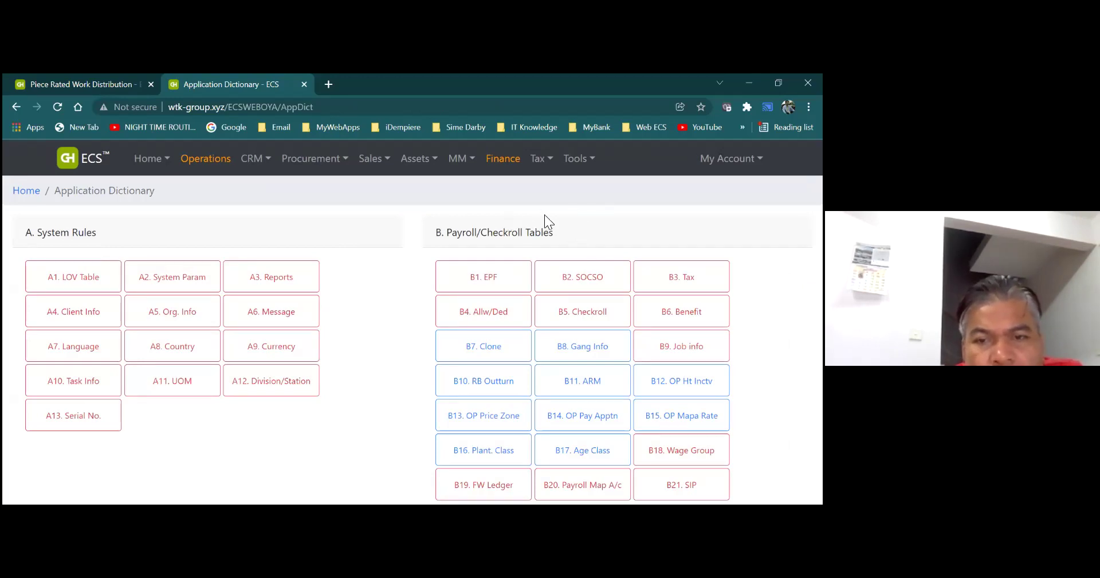
{"action": "left_click", "coordinate": [577, 159]}
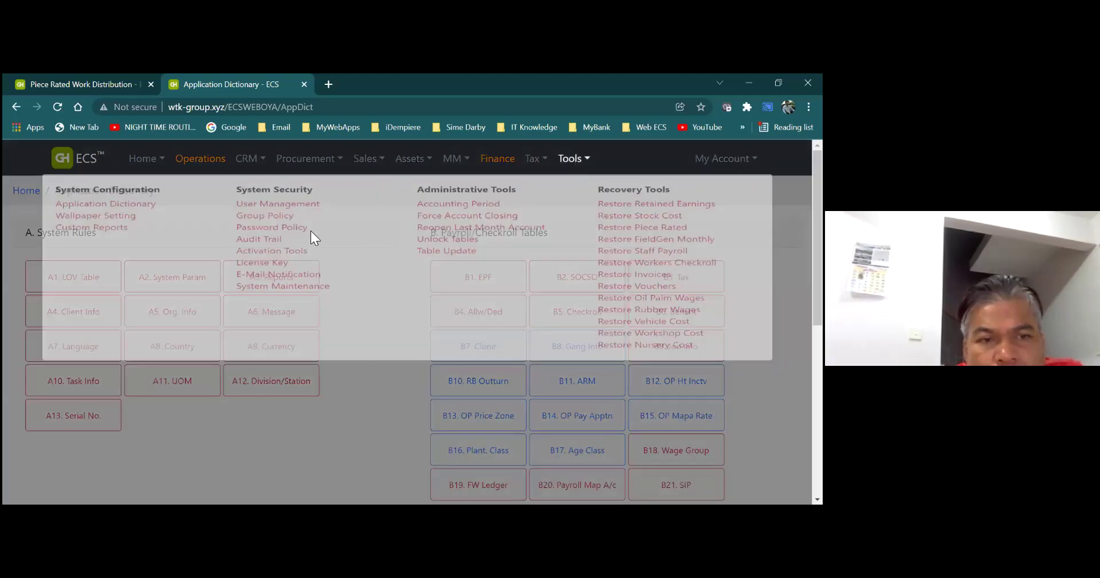
{"action": "left_click", "coordinate": [152, 220]}
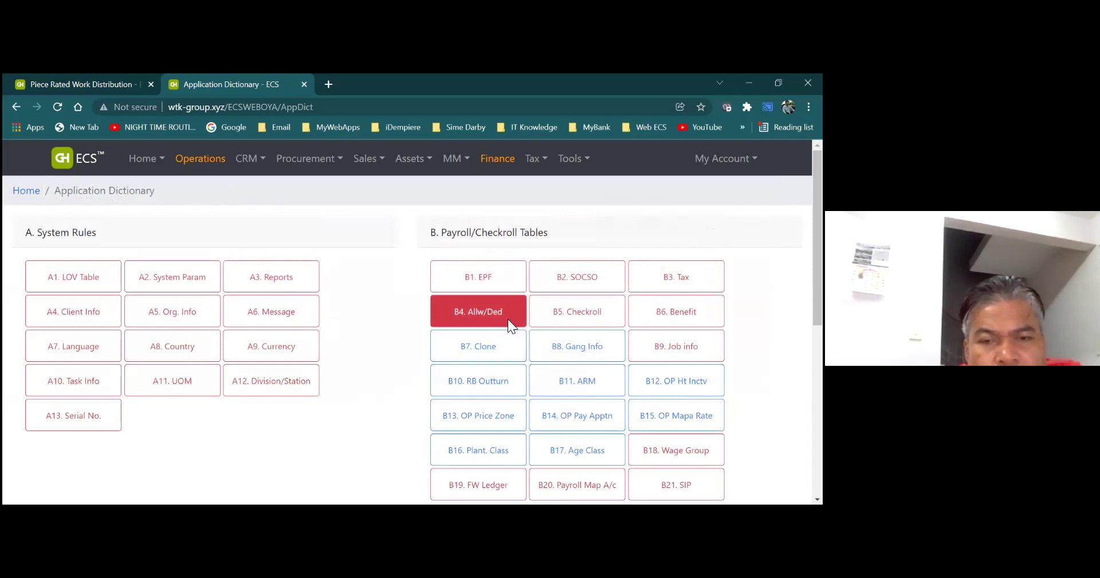
Open the B4 Allw/Ded table and scroll down to code 47 EMPLOYER EPF CONTRIBUTION
{"action": "left_click", "coordinate": [507, 318]}
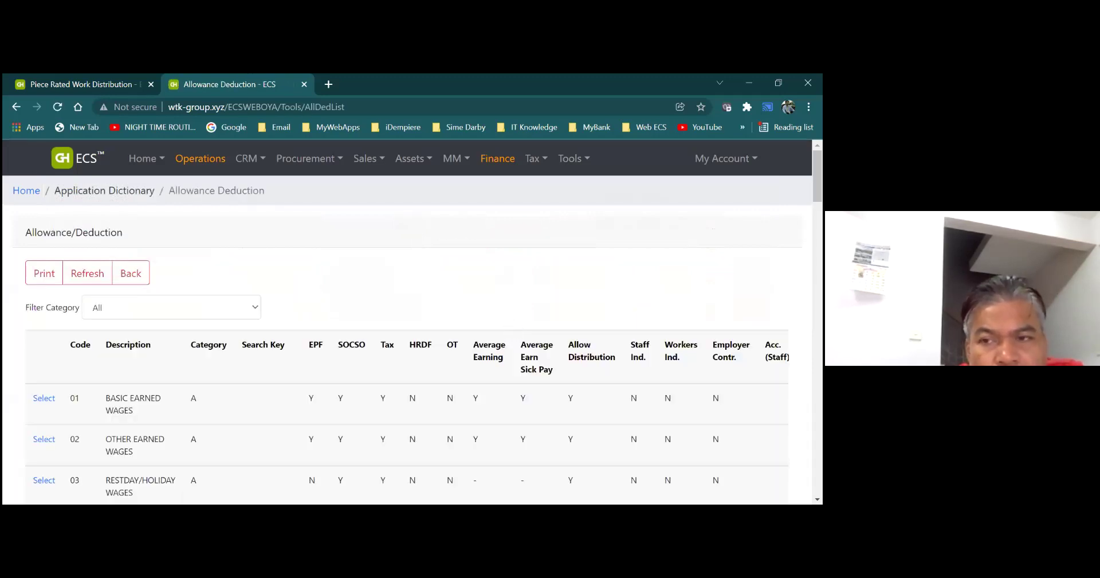
{"action": "scroll", "coordinate": [407, 344], "scroll_direction": "down", "scroll_amount": 1}
{"action": "scroll", "coordinate": [407, 343], "scroll_direction": "down", "scroll_amount": 15}
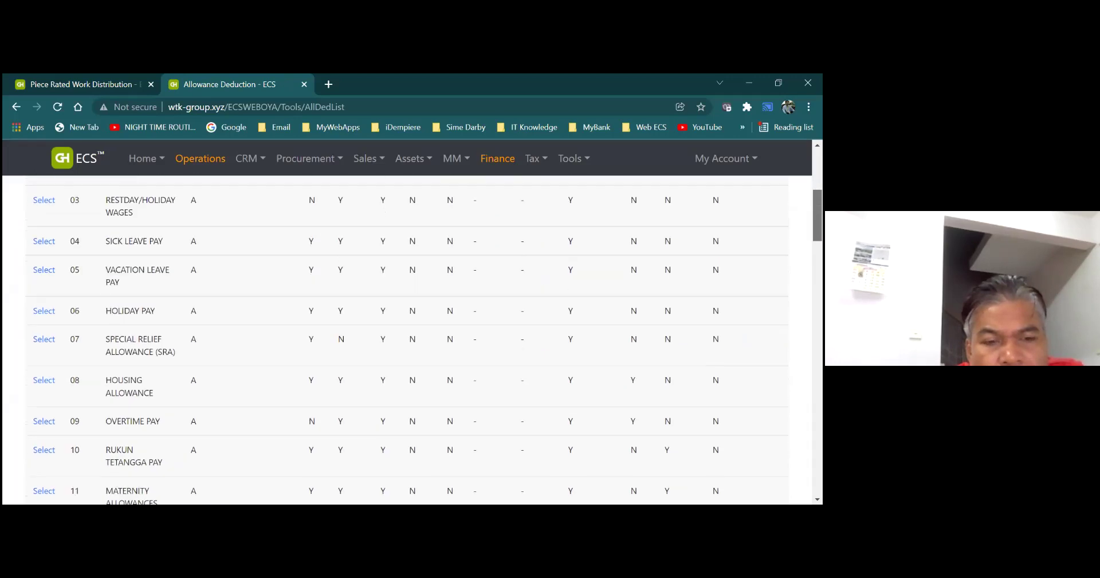
{"action": "scroll", "coordinate": [407, 339], "scroll_direction": "down", "scroll_amount": 15}
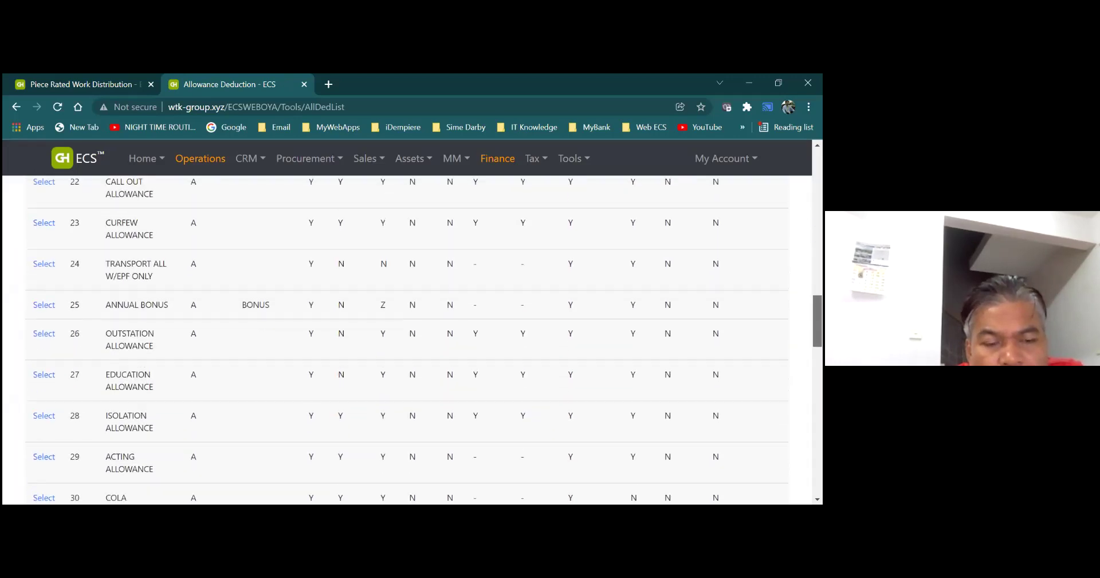
{"action": "scroll", "coordinate": [406, 339], "scroll_direction": "down", "scroll_amount": 3}
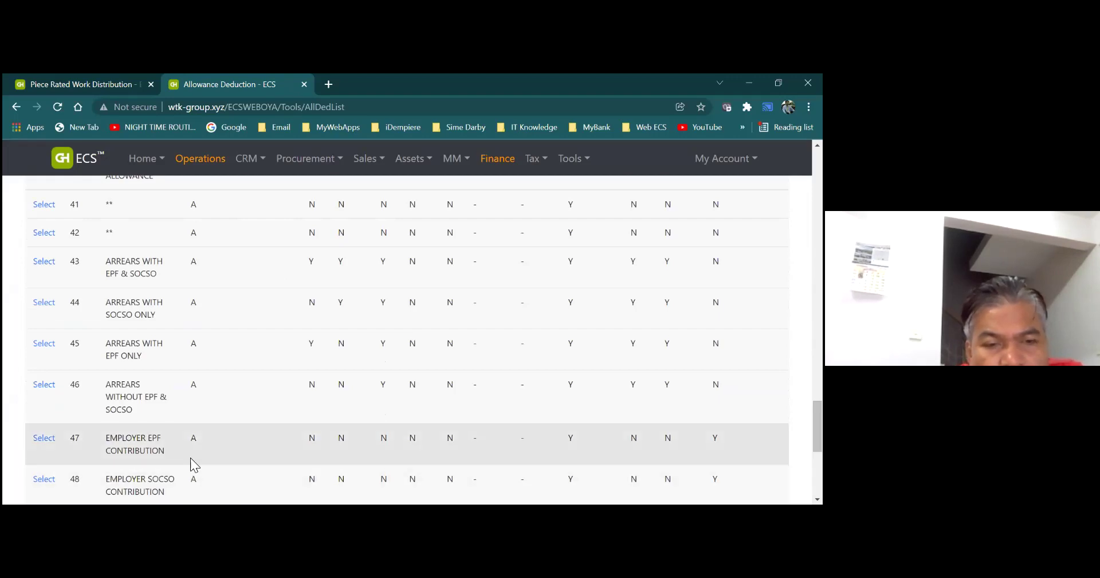
Open code 47's edit form and set its Workers Mapping Account to 40-GENERAL CHARGES
{"action": "left_click", "coordinate": [45, 438]}
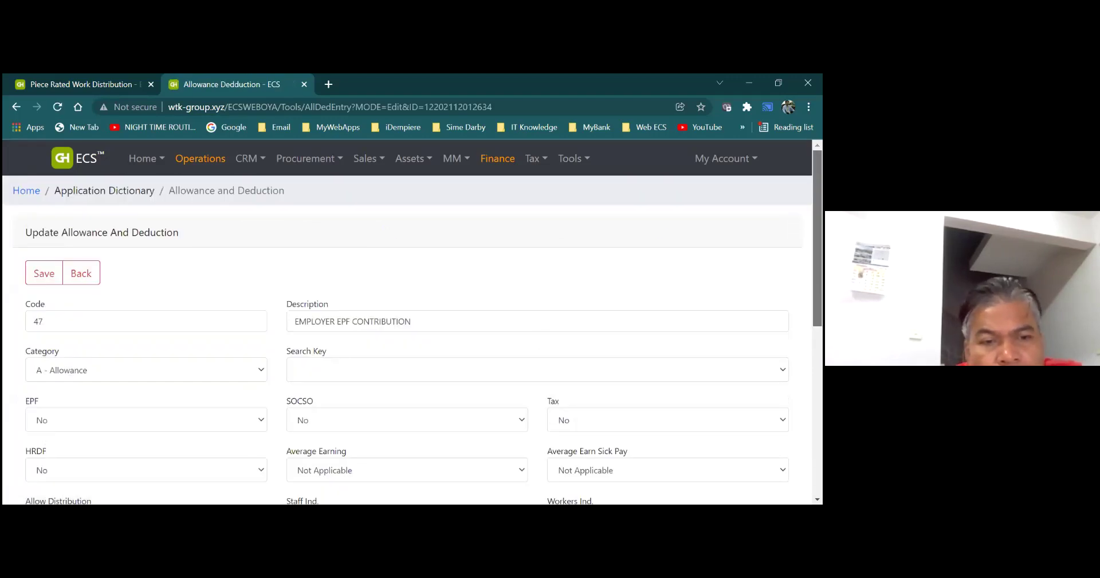
{"action": "scroll", "coordinate": [413, 326], "scroll_direction": "down", "scroll_amount": 1}
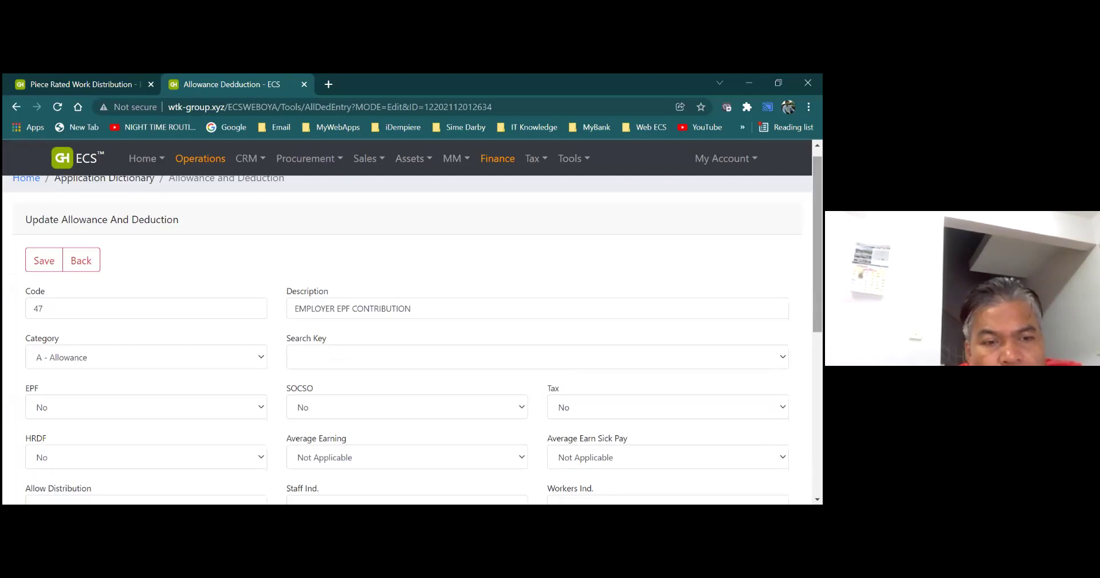
{"action": "scroll", "coordinate": [413, 338], "scroll_direction": "down", "scroll_amount": 3}
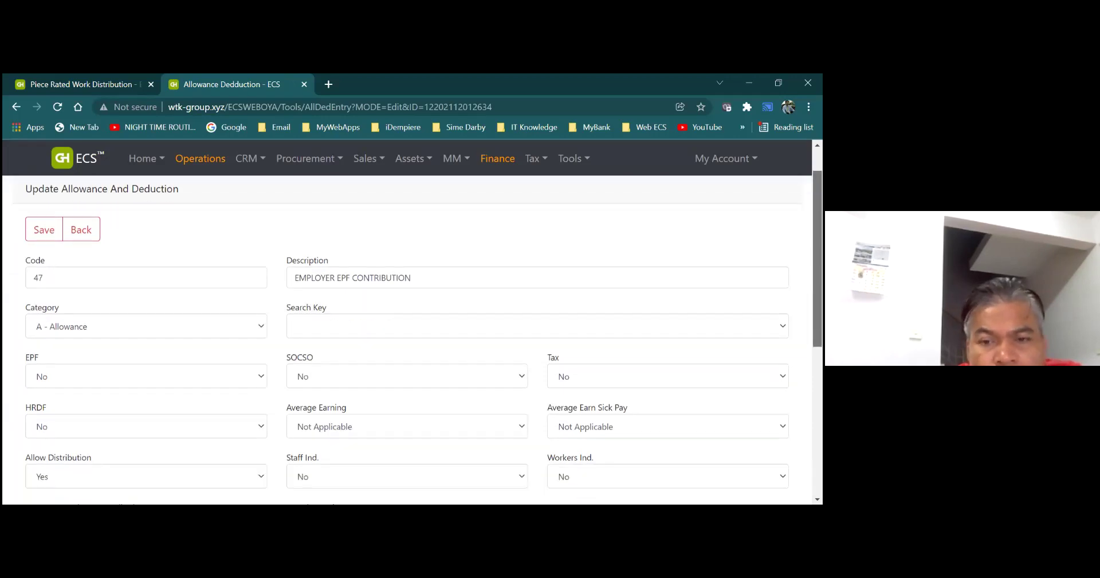
{"action": "scroll", "coordinate": [584, 427], "scroll_direction": "down", "scroll_amount": 2}
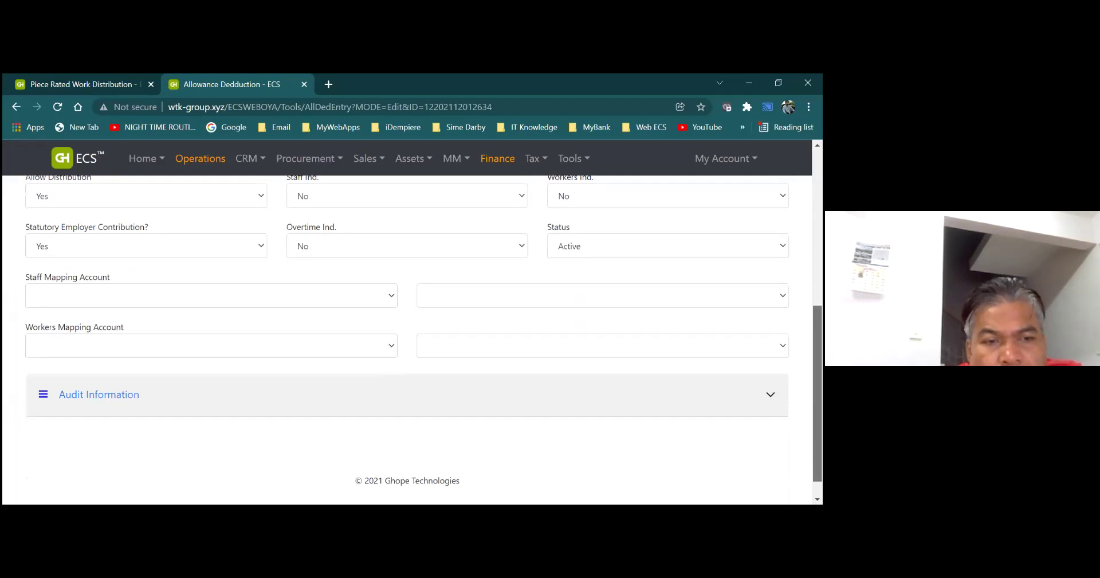
{"action": "scroll", "coordinate": [583, 427], "scroll_direction": "up", "scroll_amount": 1}
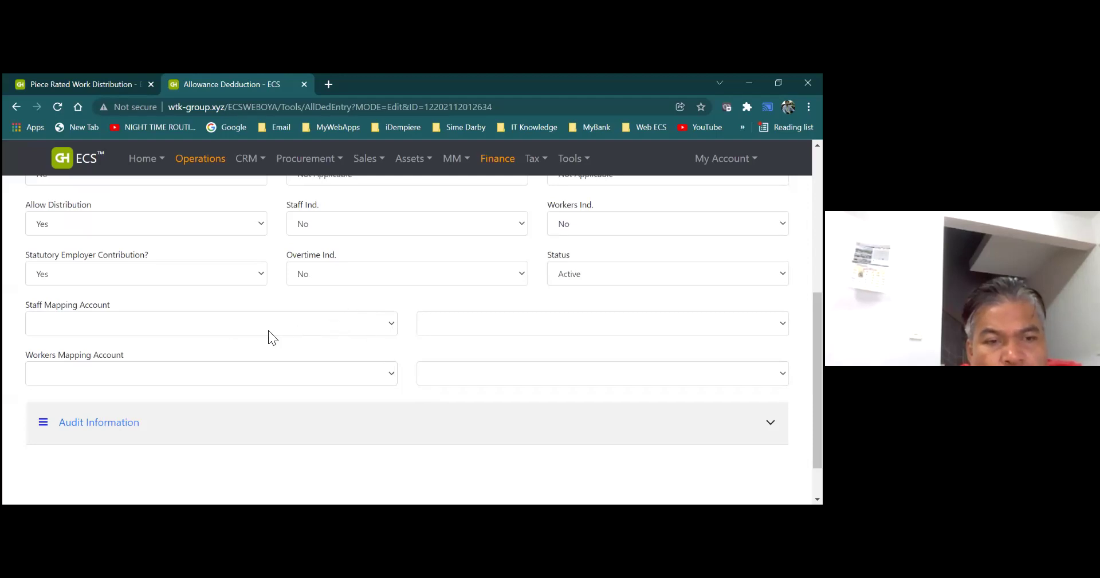
{"action": "left_click", "coordinate": [392, 373]}
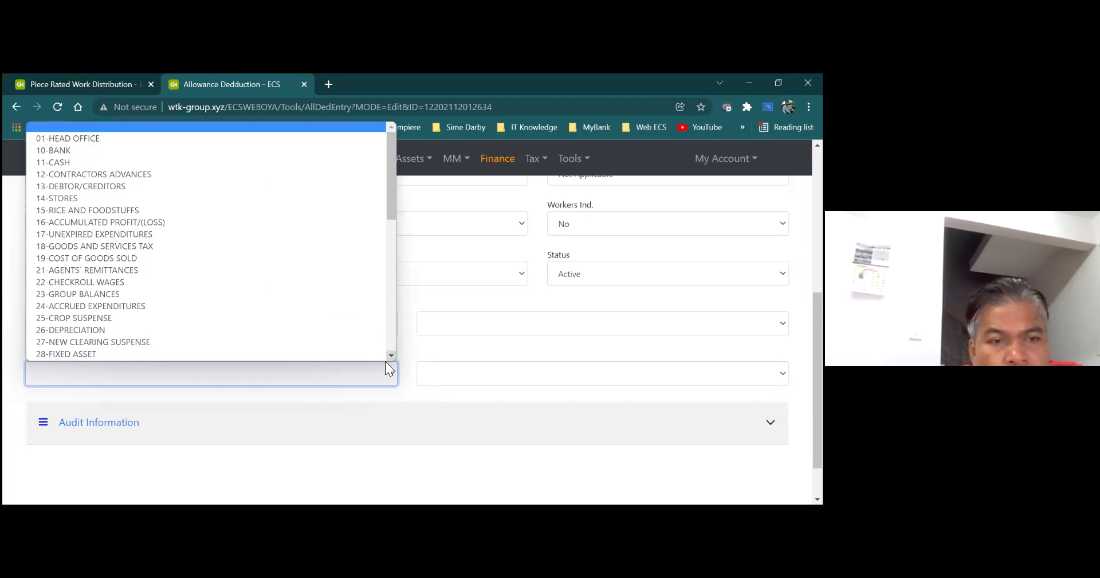
{"action": "scroll", "coordinate": [390, 351], "scroll_direction": "down", "scroll_amount": 3}
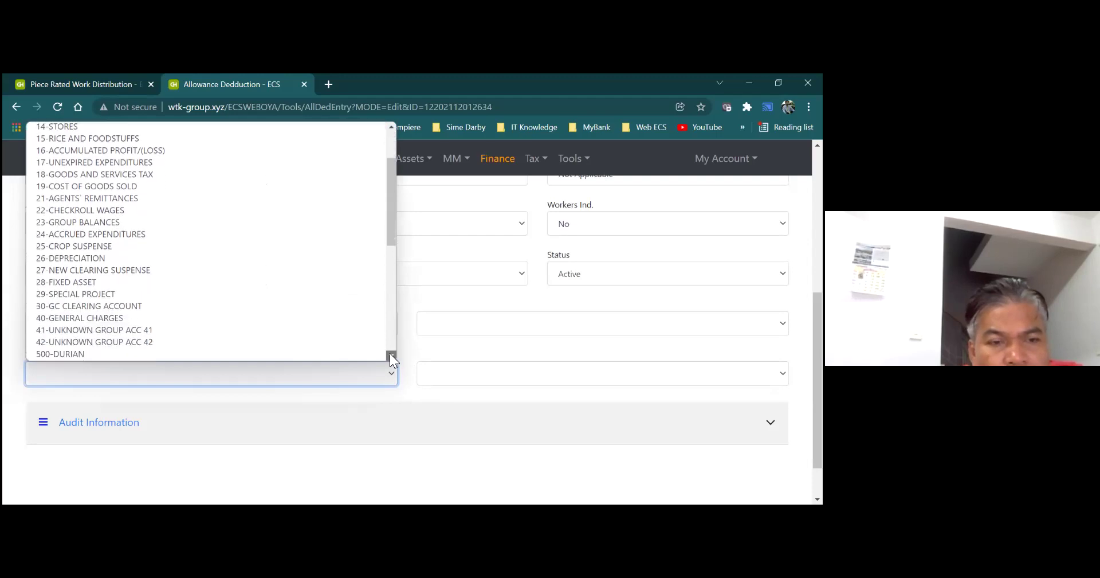
{"action": "left_click", "coordinate": [261, 287]}
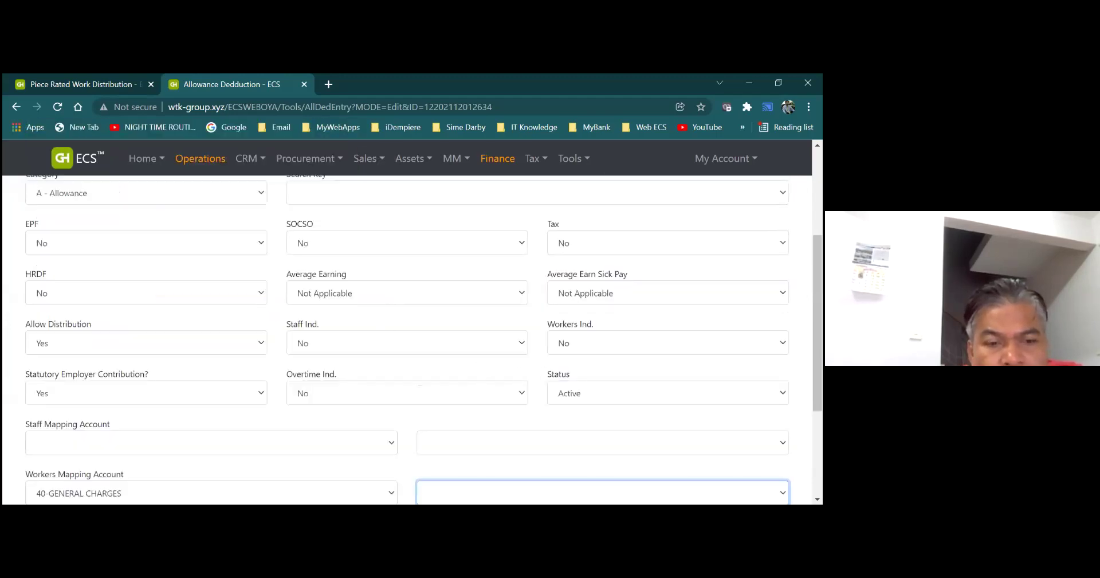
Choose 40 01 03 EPF as the Workers Mapping sub-account
{"action": "scroll", "coordinate": [413, 341], "scroll_direction": "down", "scroll_amount": 1}
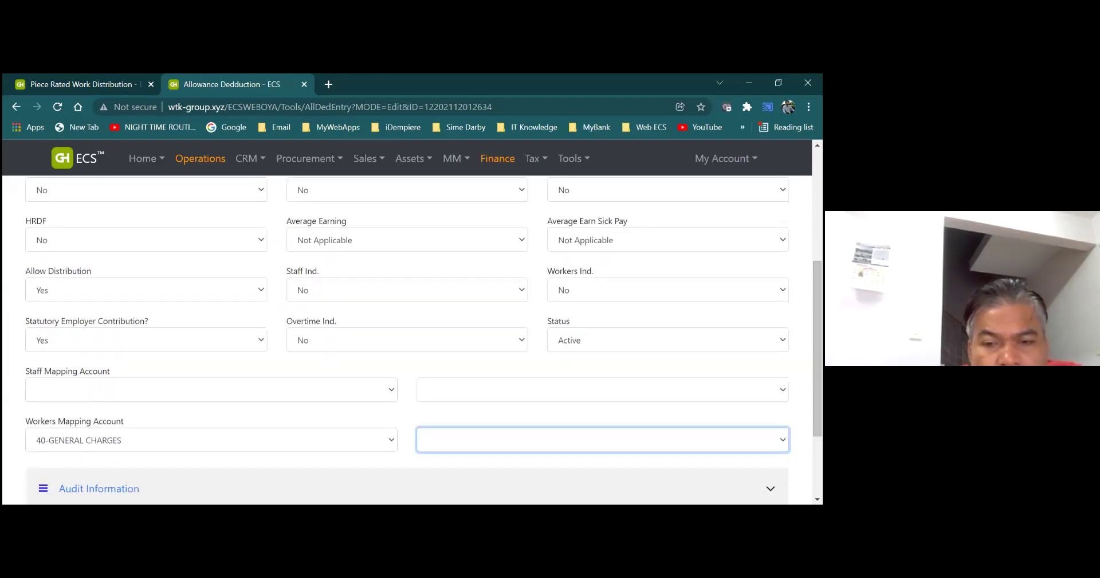
{"action": "key", "text": "alt+Down"}
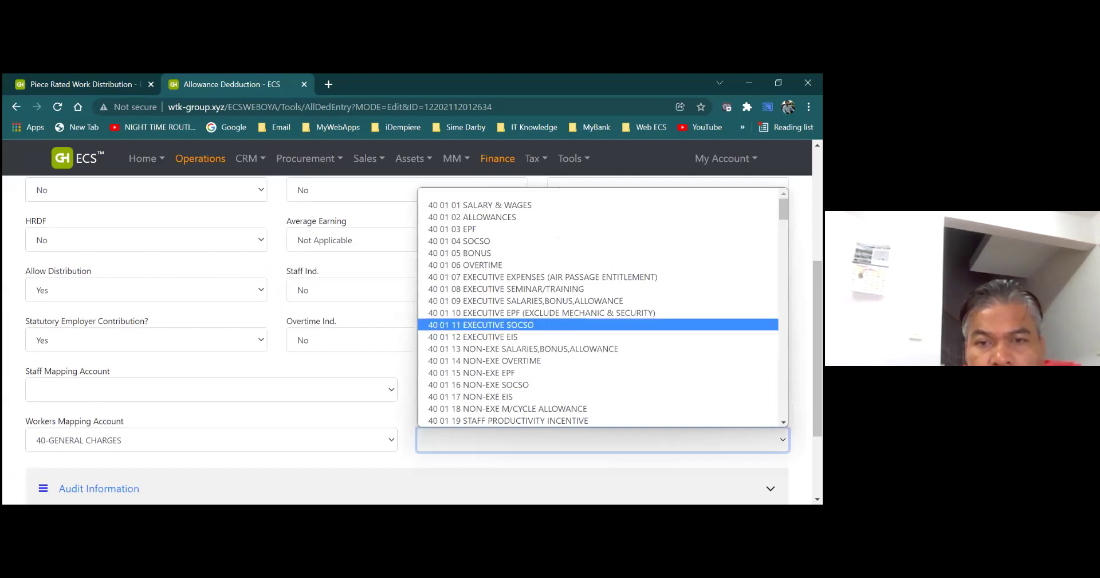
{"action": "key", "text": "Down"}
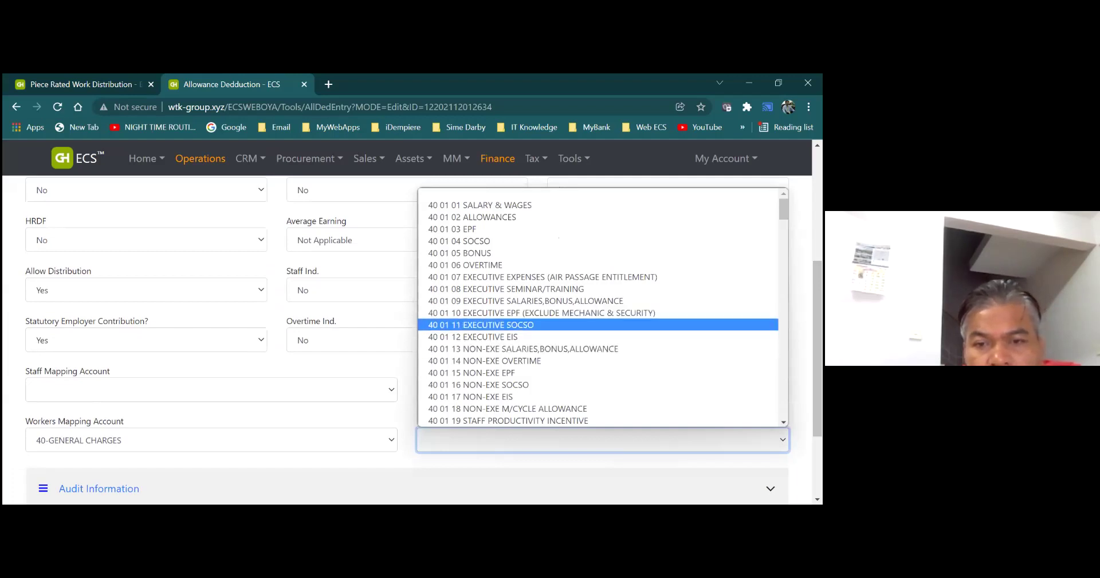
{"action": "left_click", "coordinate": [513, 229]}
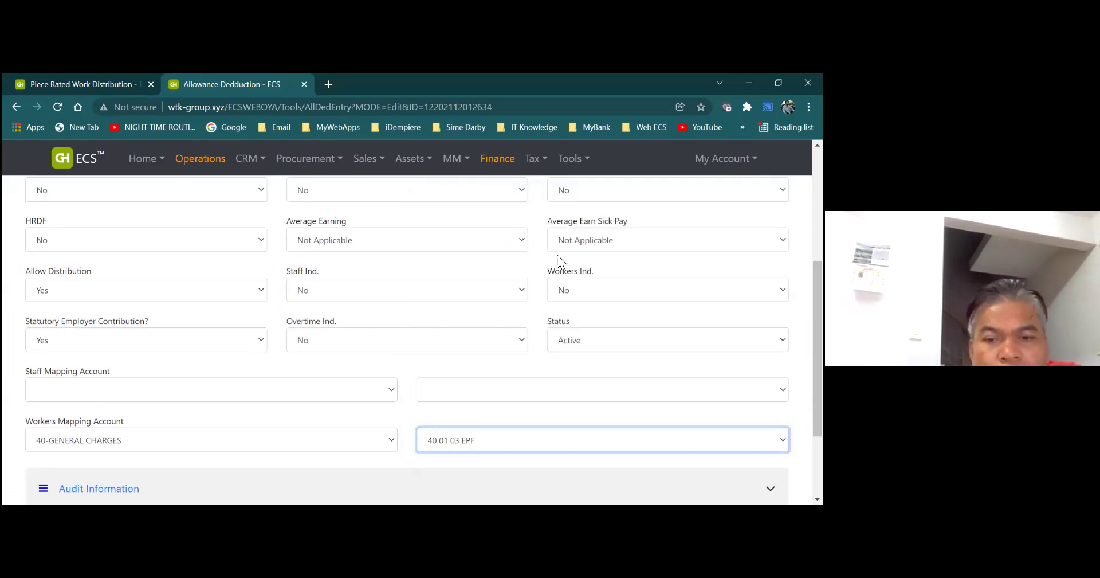
{"action": "scroll", "coordinate": [407, 338], "scroll_direction": "down", "scroll_amount": 2}
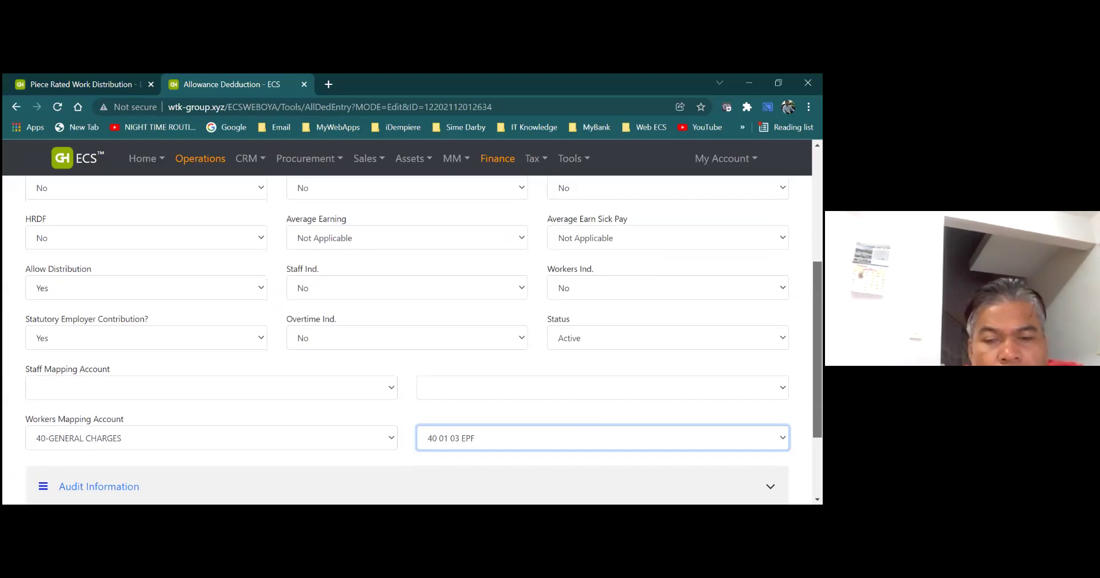
{"action": "scroll", "coordinate": [407, 338], "scroll_direction": "up", "scroll_amount": 2}
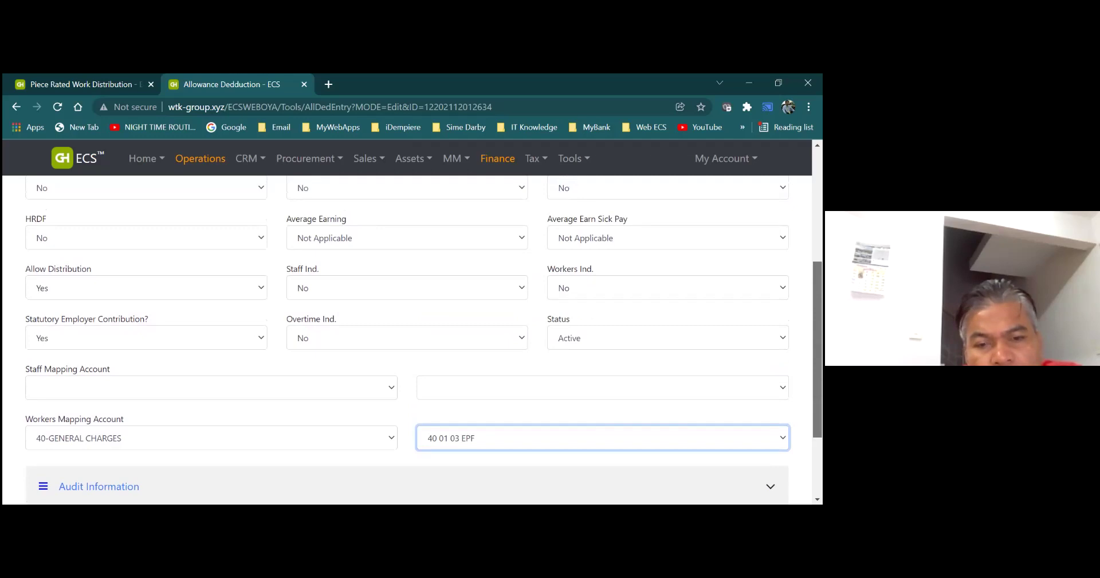
{"action": "scroll", "coordinate": [407, 338], "scroll_direction": "up", "scroll_amount": 1}
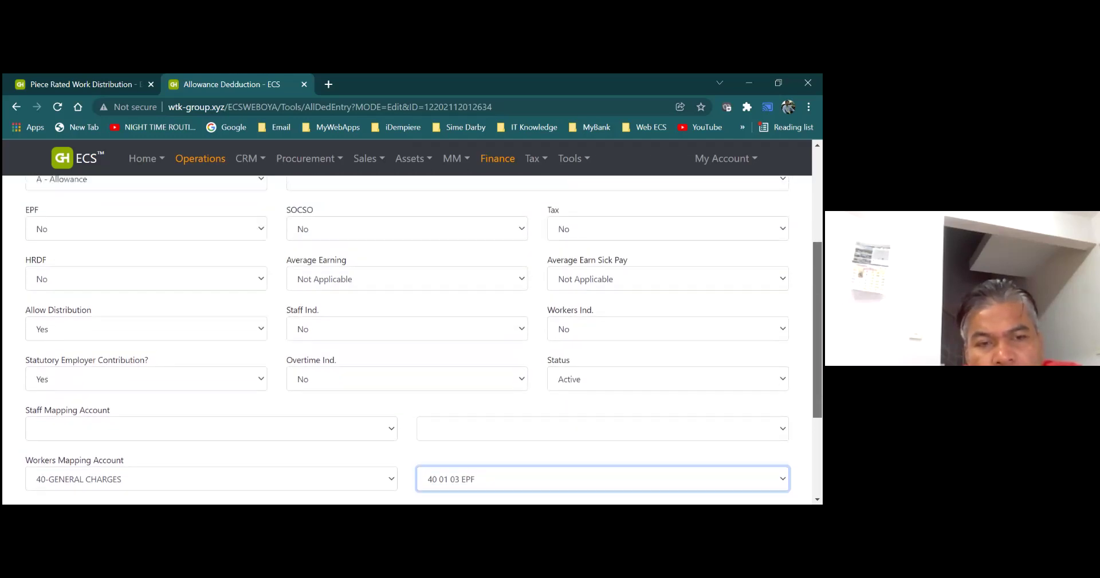
{"action": "scroll", "coordinate": [406, 338], "scroll_direction": "down", "scroll_amount": 1}
{"action": "scroll", "coordinate": [407, 338], "scroll_direction": "up", "scroll_amount": 1}
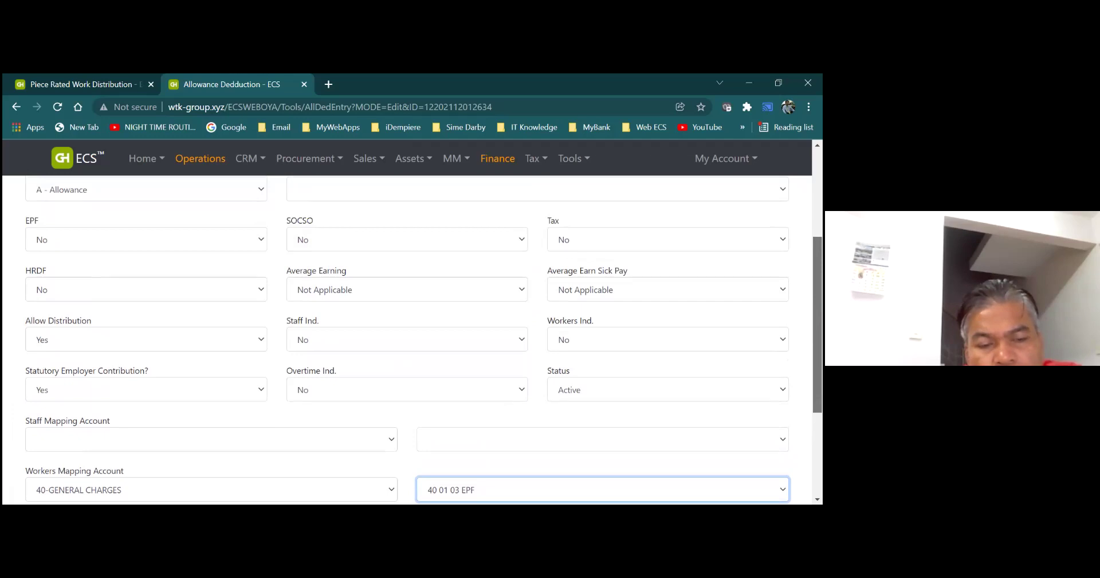
{"action": "scroll", "coordinate": [410, 454], "scroll_direction": "down", "scroll_amount": 1}
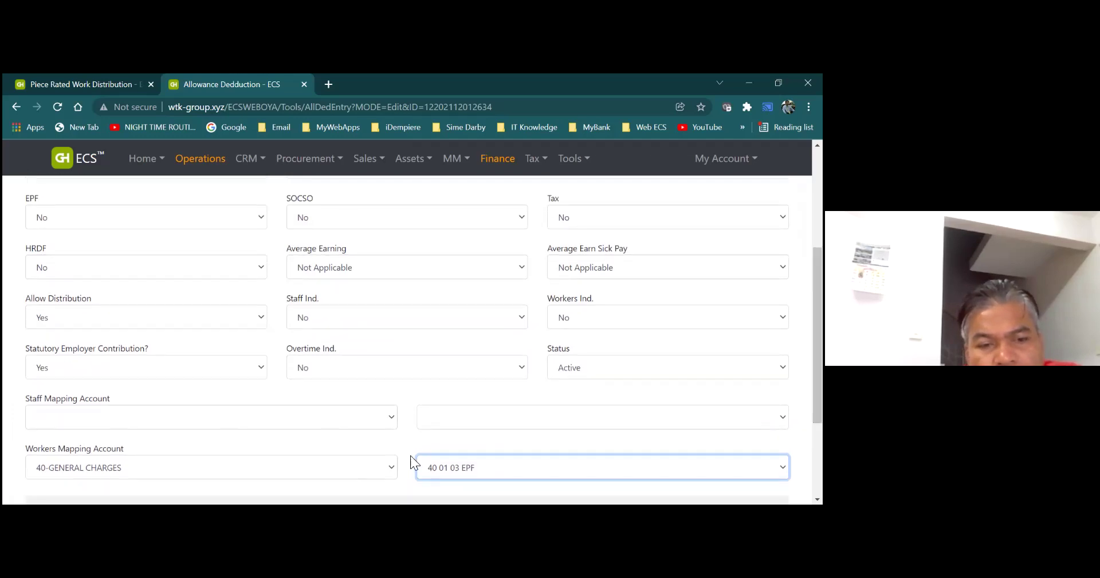
{"action": "left_click", "coordinate": [259, 318]}
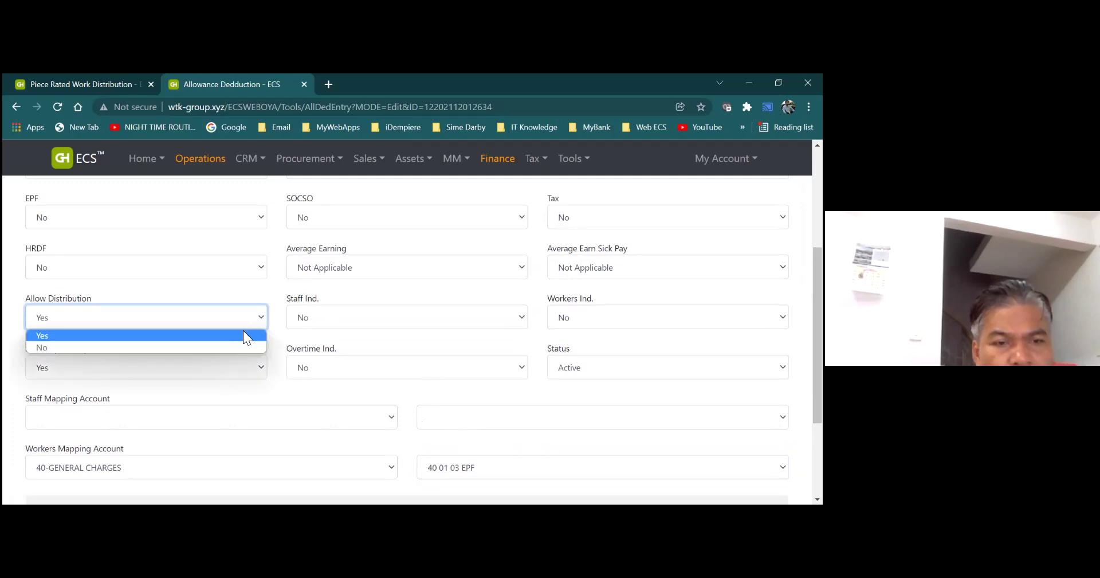
{"action": "left_click", "coordinate": [243, 333]}
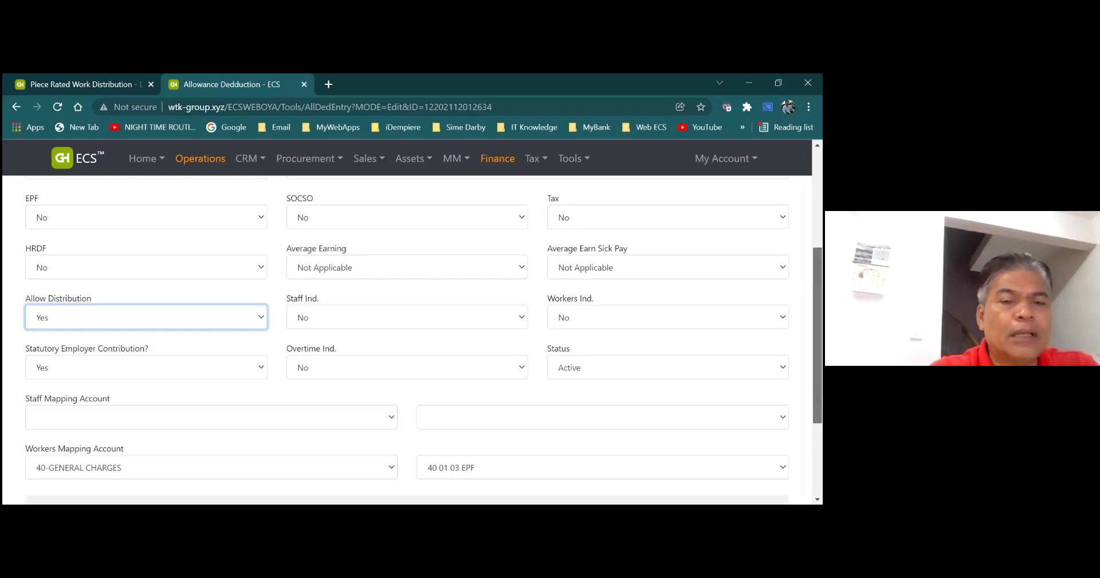
{"action": "scroll", "coordinate": [412, 338], "scroll_direction": "up", "scroll_amount": 1}
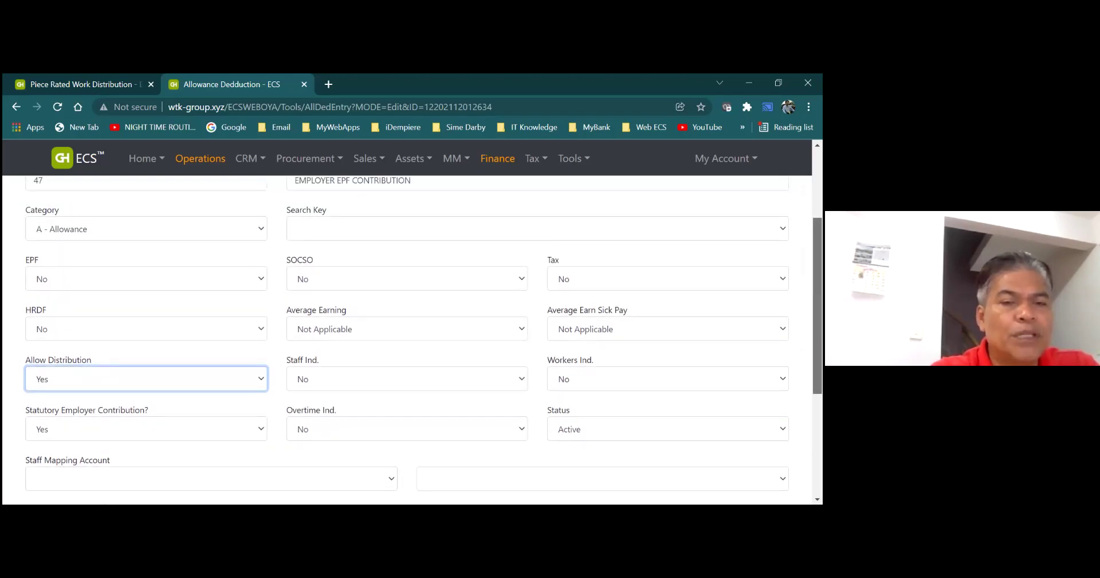
{"action": "scroll", "coordinate": [412, 338], "scroll_direction": "up", "scroll_amount": 1}
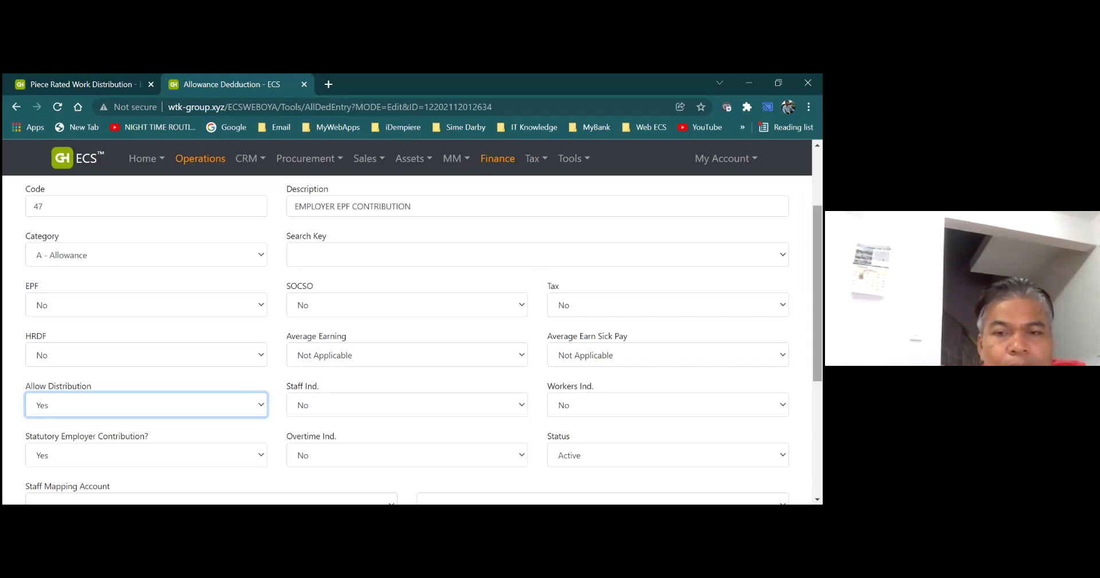
{"action": "scroll", "coordinate": [412, 326], "scroll_direction": "up", "scroll_amount": 3}
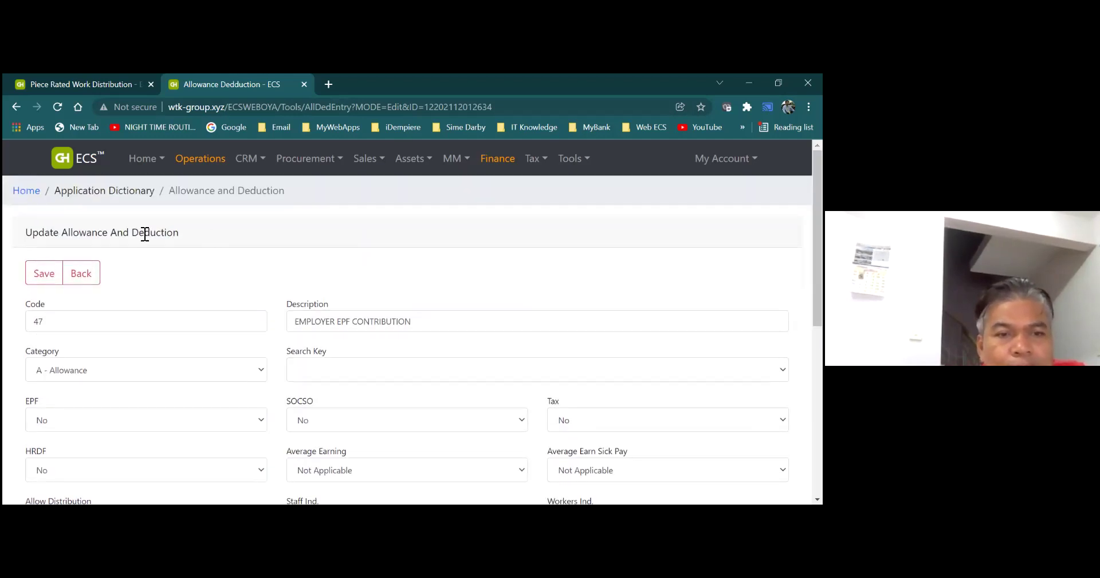
Back out of the code 47 form to the Application Dictionary, then return to the main ECS menus
{"action": "left_click", "coordinate": [88, 272]}
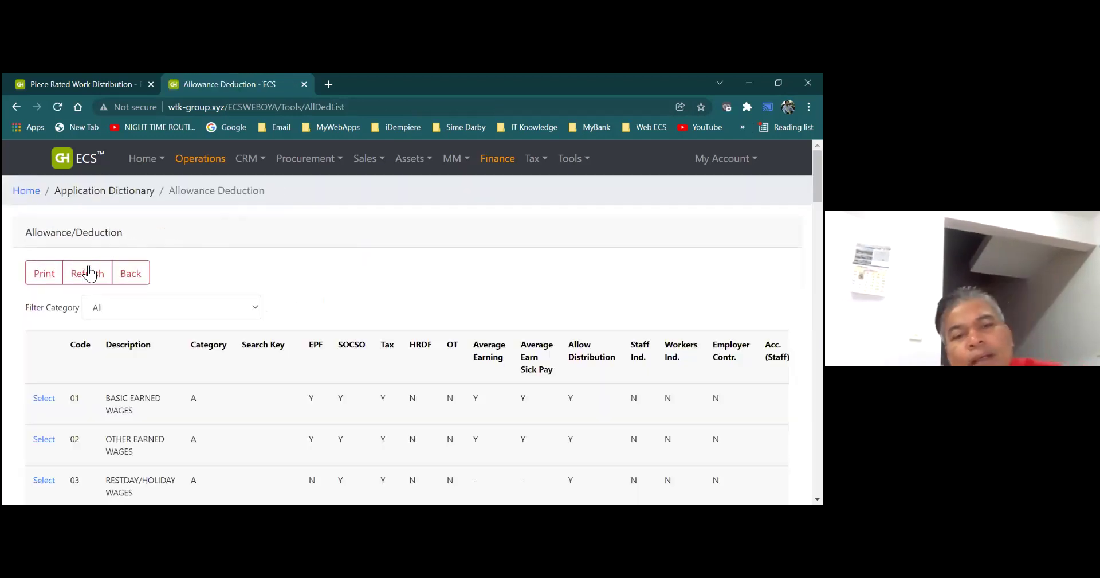
{"action": "left_click", "coordinate": [132, 274]}
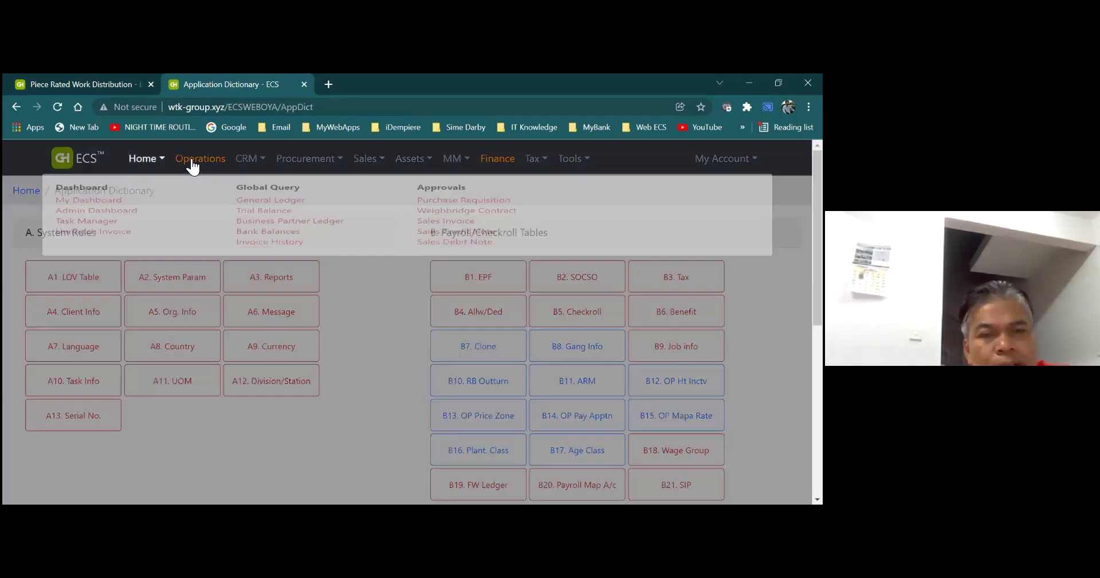
{"action": "left_click", "coordinate": [190, 160]}
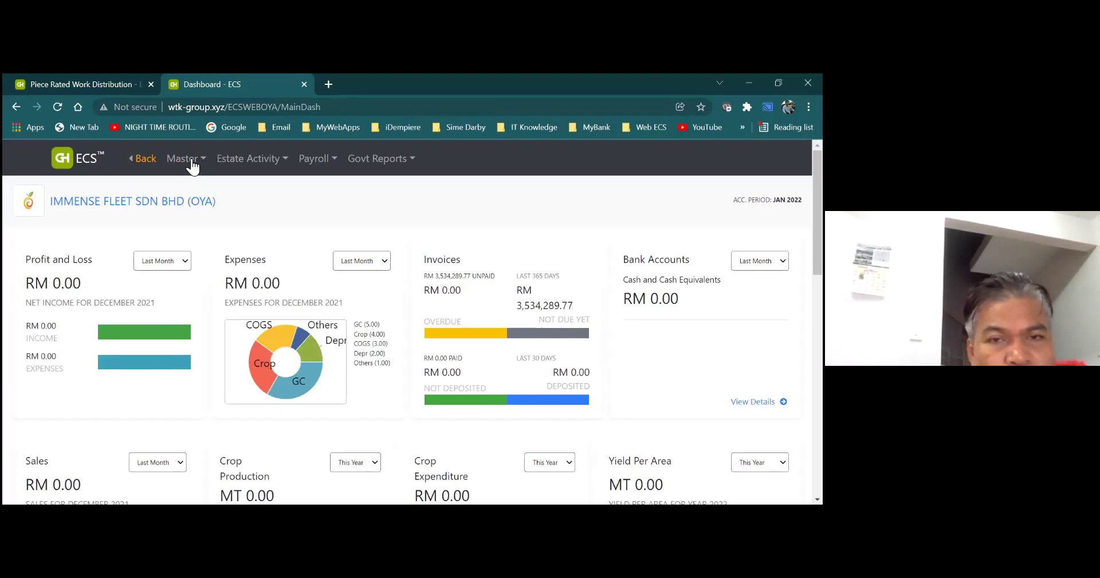
{"action": "left_click", "coordinate": [150, 159]}
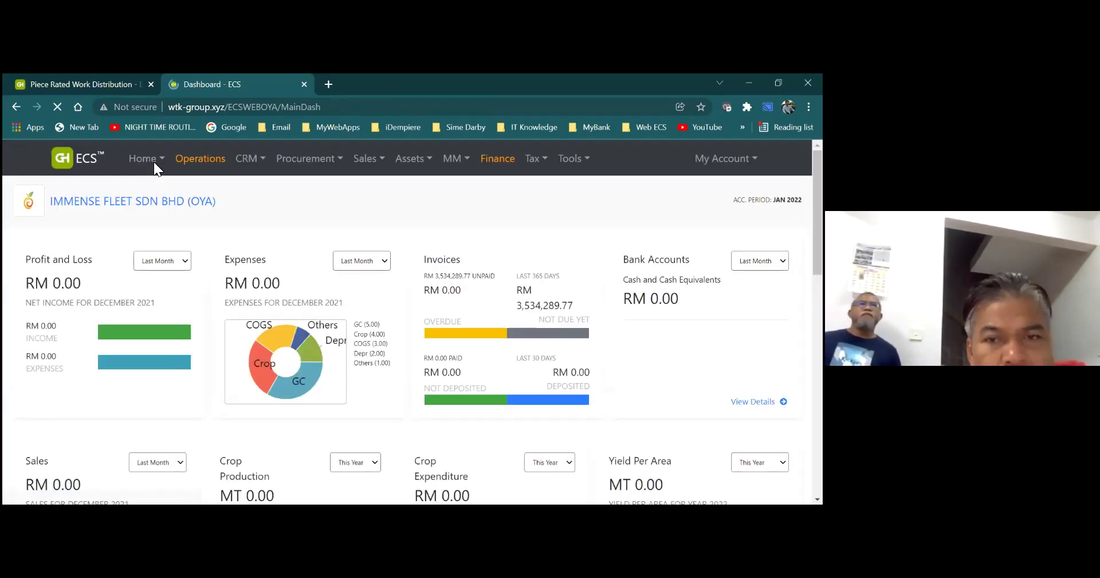
Reopen the B4. Allw/Ded. table through Tools > Application Dictionary
{"action": "left_click", "coordinate": [567, 160]}
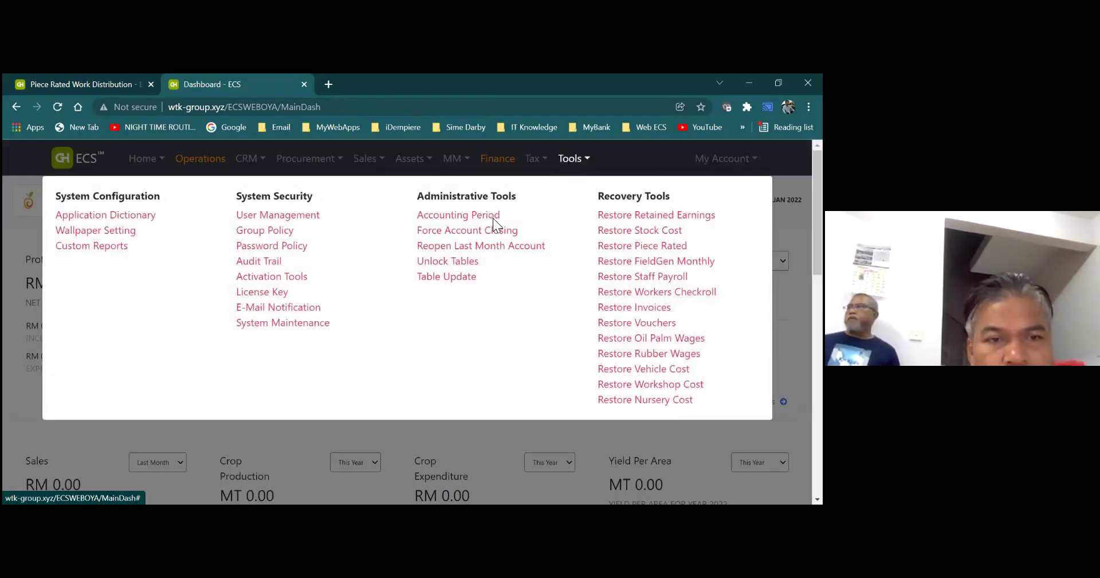
{"action": "left_click", "coordinate": [153, 216]}
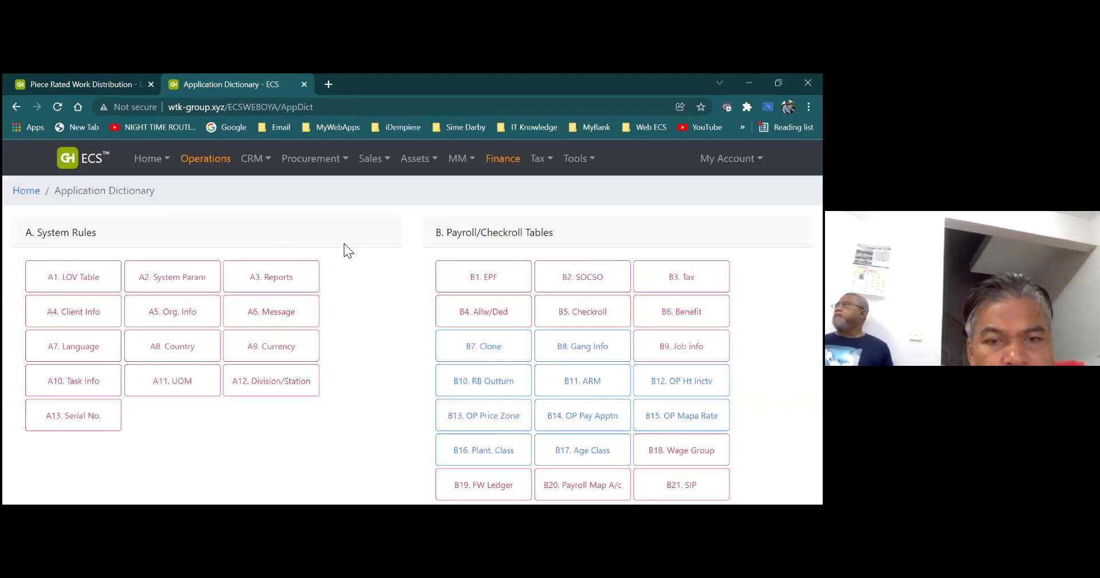
{"action": "left_click", "coordinate": [507, 310]}
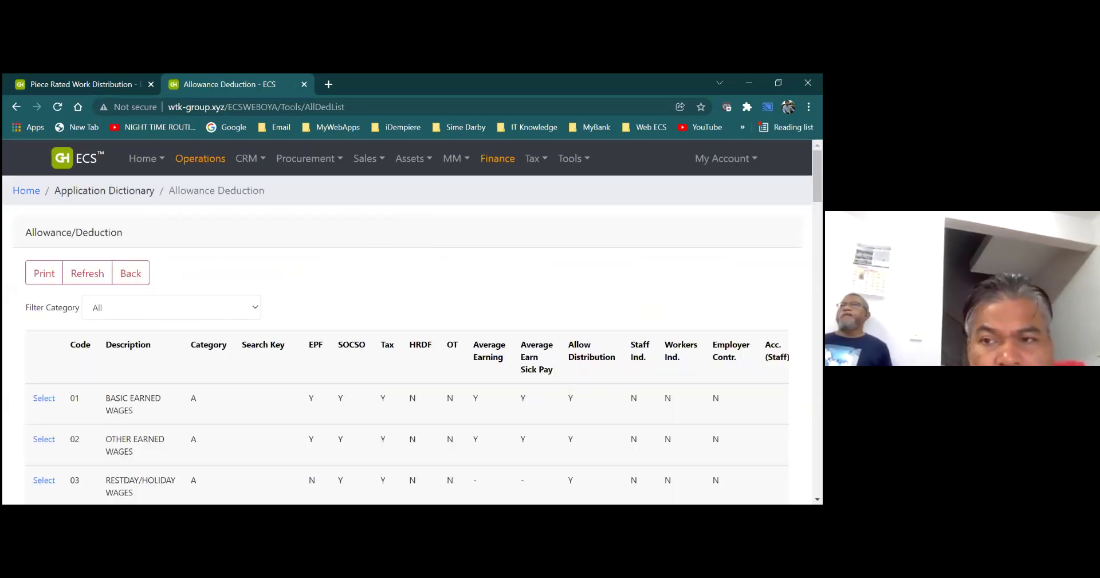
Go to page 2 of the list and open code 51 Employee EPF Contribution's update form
{"action": "scroll", "coordinate": [407, 338], "scroll_direction": "down", "scroll_amount": 17}
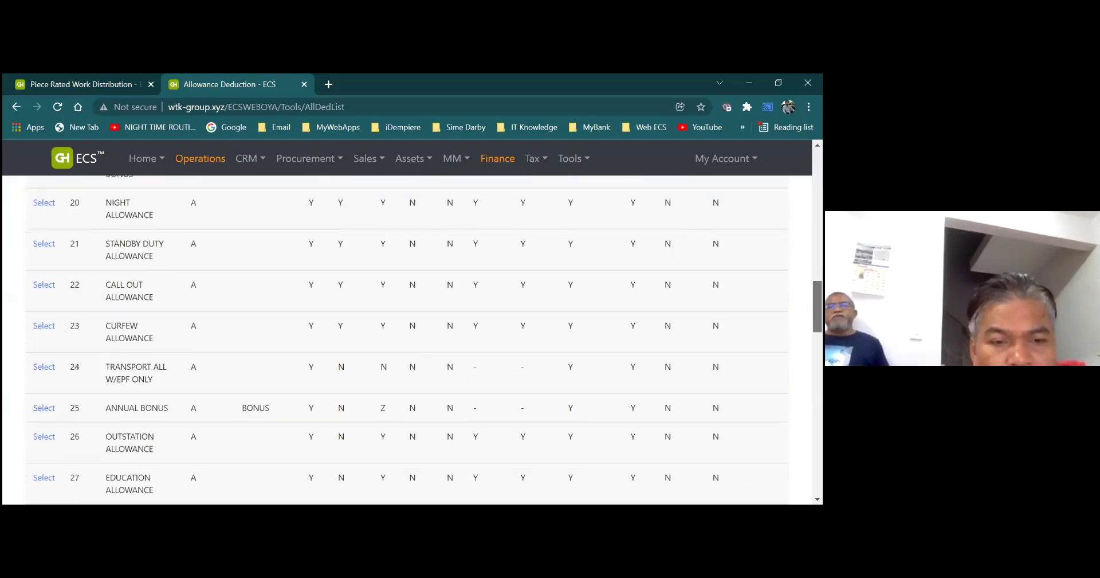
{"action": "scroll", "coordinate": [407, 338], "scroll_direction": "down", "scroll_amount": 12}
{"action": "scroll", "coordinate": [407, 338], "scroll_direction": "down", "scroll_amount": 5}
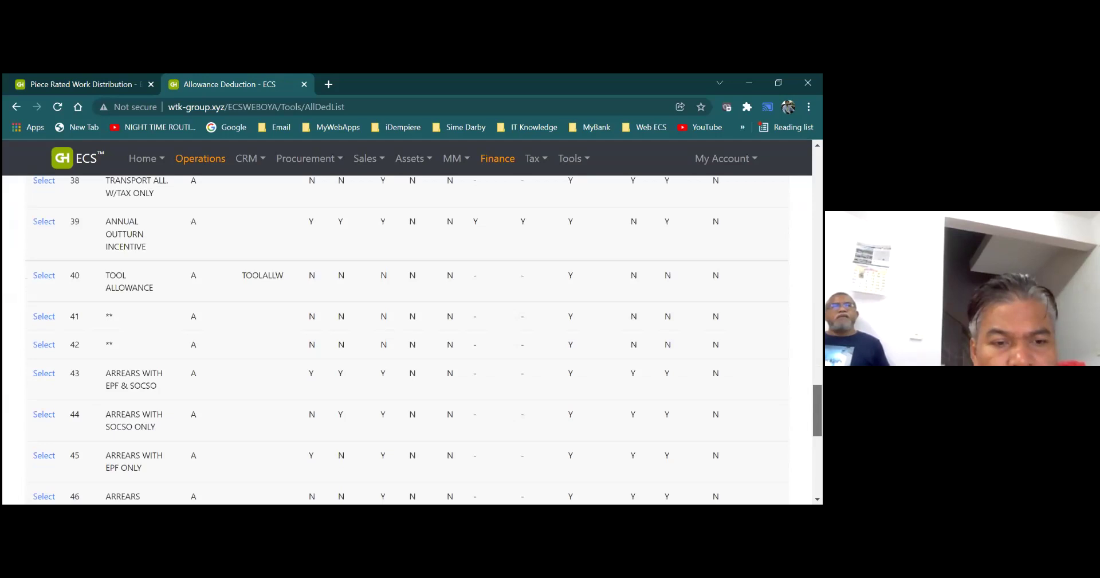
{"action": "scroll", "coordinate": [407, 338], "scroll_direction": "down", "scroll_amount": 3}
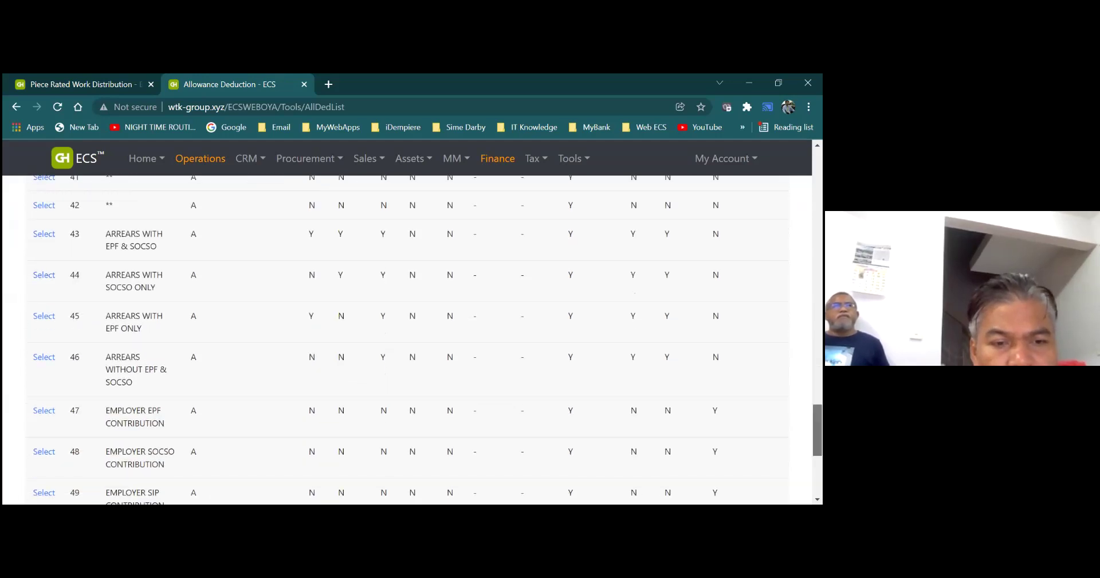
{"action": "scroll", "coordinate": [406, 338], "scroll_direction": "down", "scroll_amount": 1}
{"action": "scroll", "coordinate": [407, 338], "scroll_direction": "down", "scroll_amount": 3}
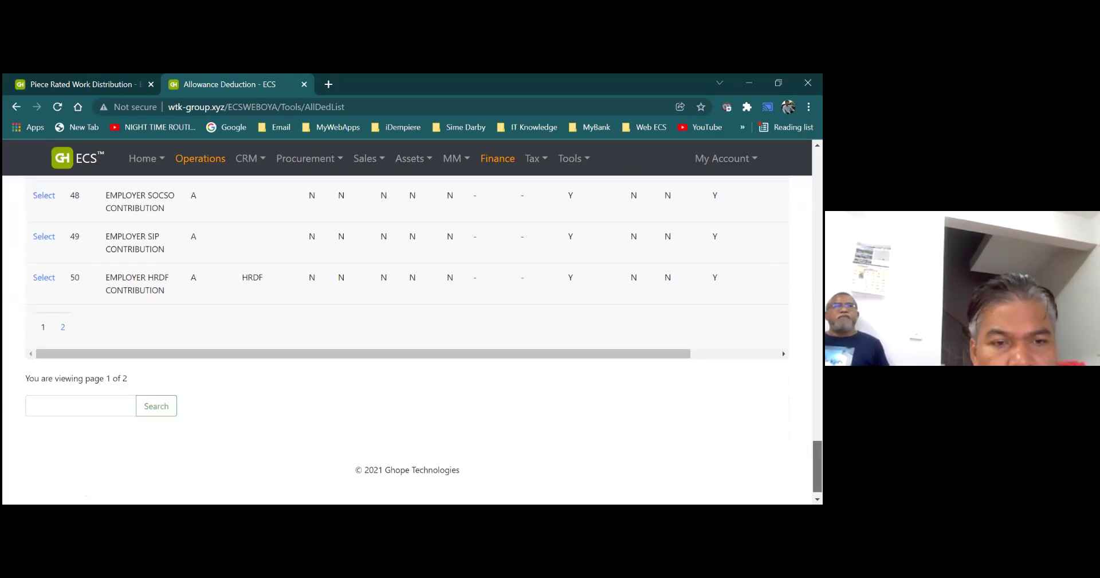
{"action": "scroll", "coordinate": [290, 482], "scroll_direction": "up", "scroll_amount": 1}
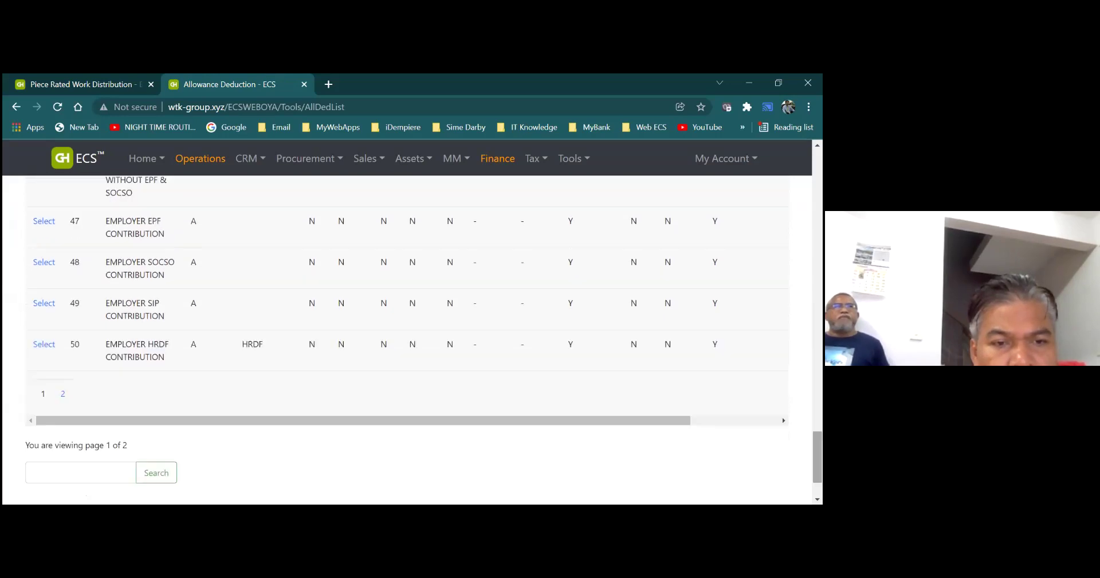
{"action": "left_click", "coordinate": [65, 394]}
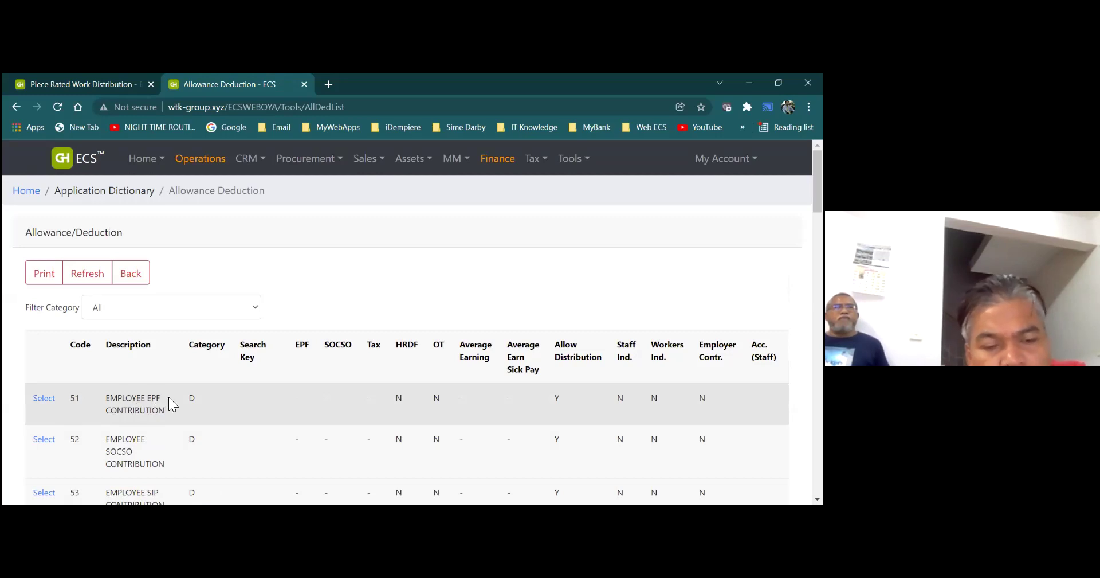
{"action": "left_click", "coordinate": [46, 399]}
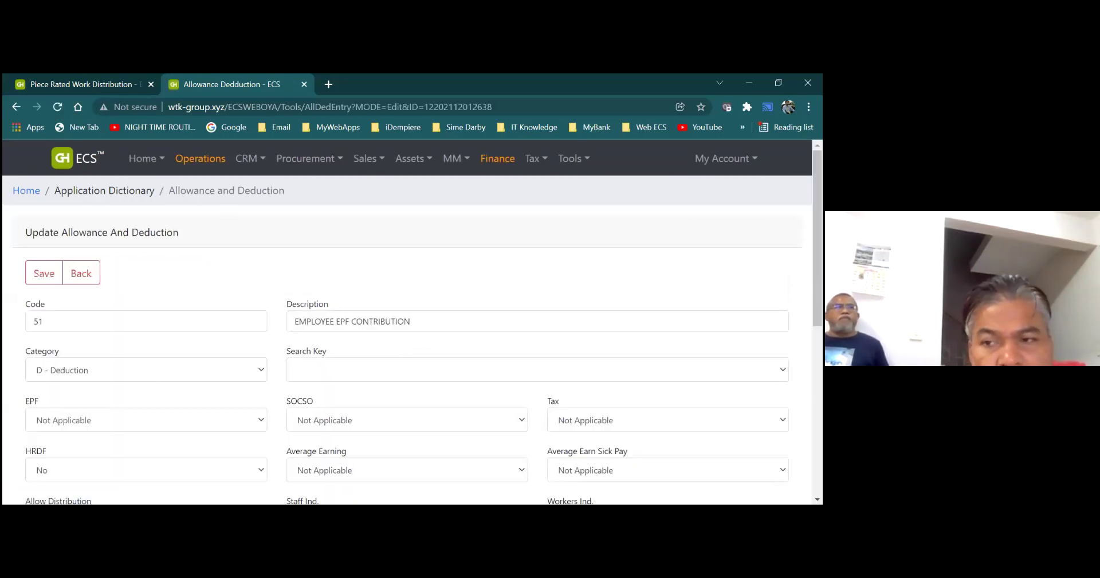
Inspect code 51's Workers Mapping Account choices and Staff Ind. options, leaving Staff Ind. at No
{"action": "scroll", "coordinate": [407, 338], "scroll_direction": "down", "scroll_amount": 3}
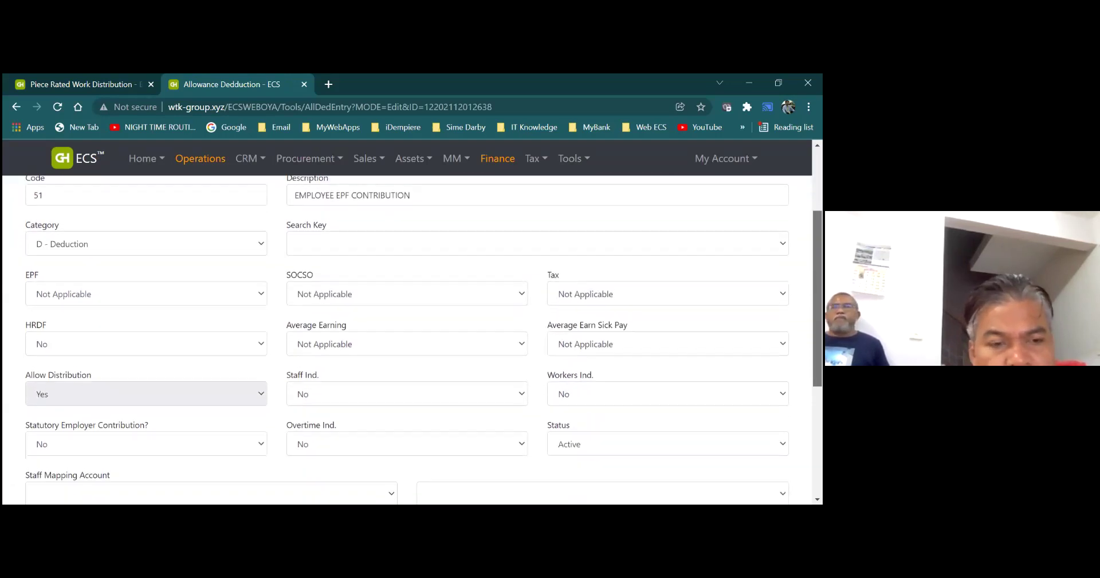
{"action": "scroll", "coordinate": [407, 338], "scroll_direction": "down", "scroll_amount": 2}
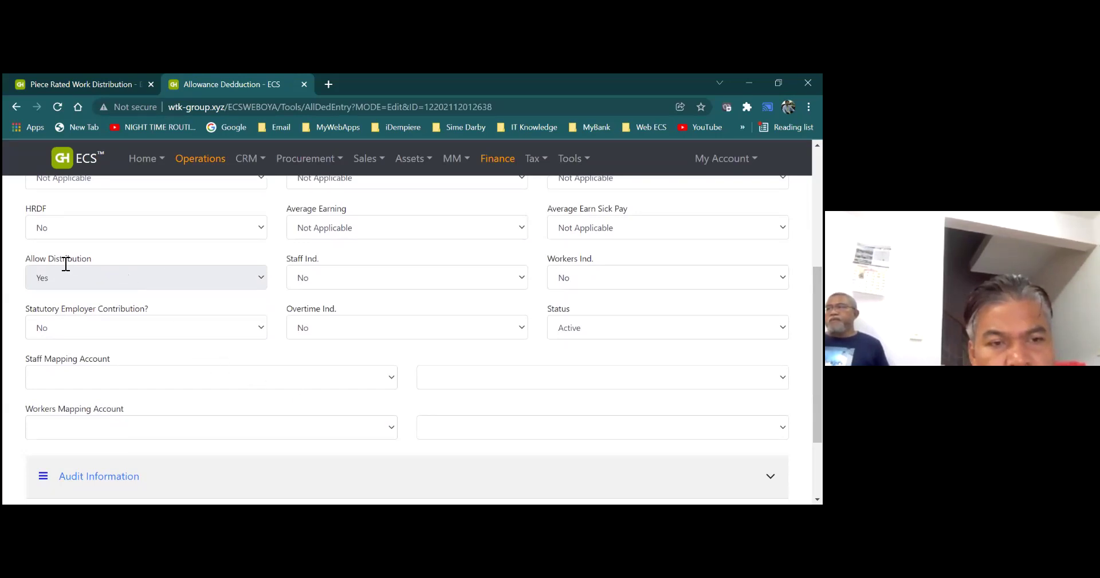
{"action": "left_click", "coordinate": [391, 426]}
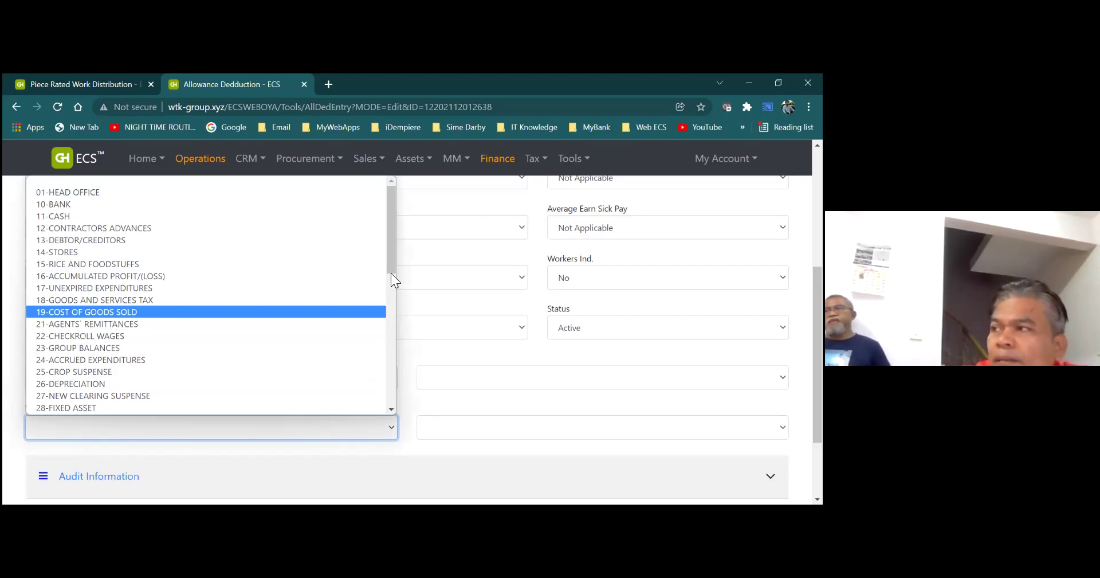
{"action": "left_click", "coordinate": [446, 273]}
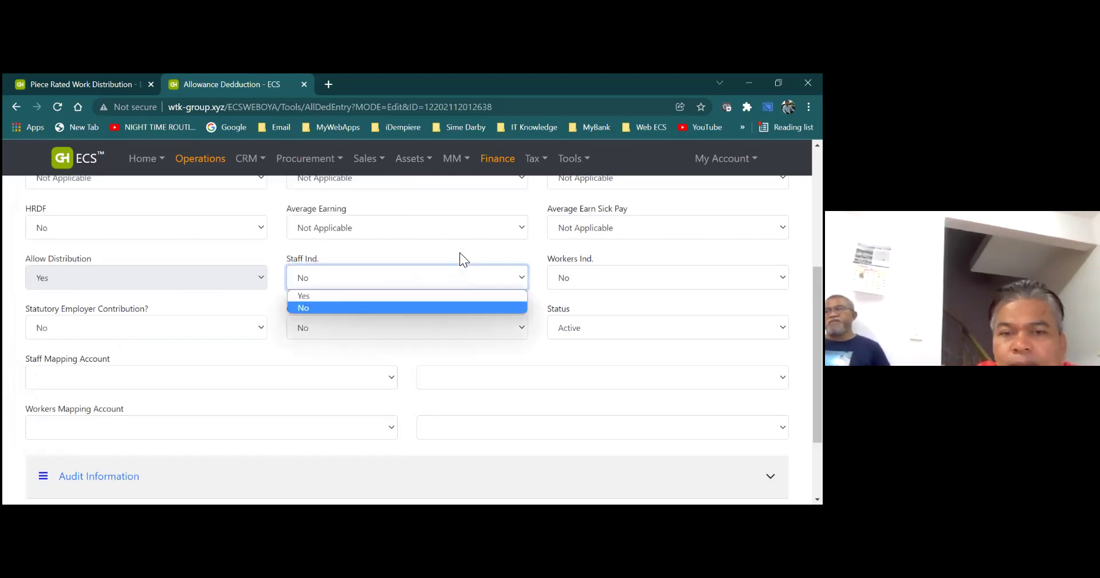
{"action": "left_click", "coordinate": [460, 253]}
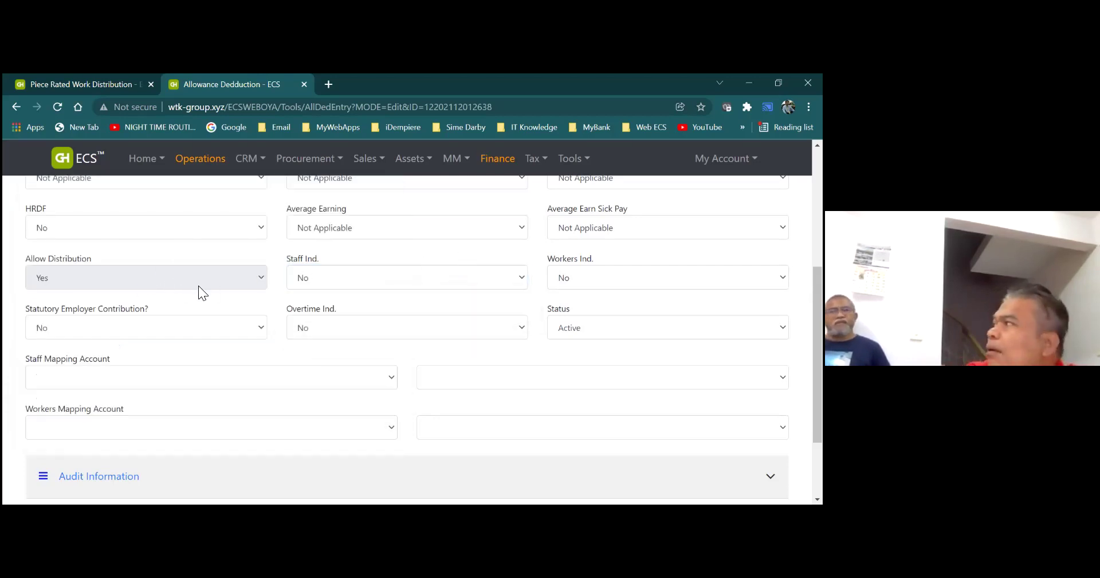
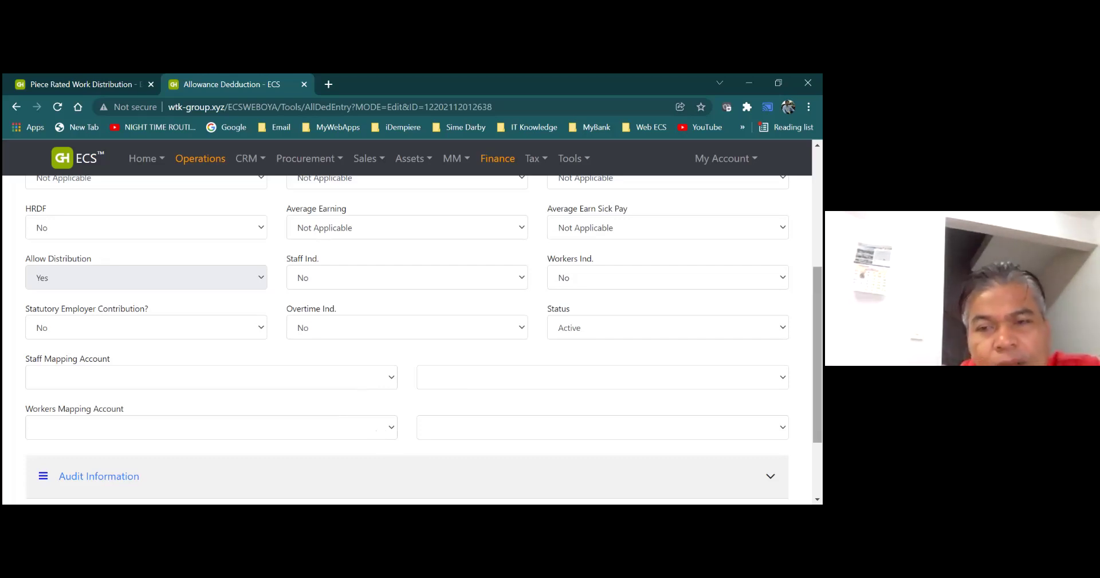
Look through the CRM, Home, Operations and government reports menus, then return to the main dashboard
{"action": "scroll", "coordinate": [406, 338], "scroll_direction": "up", "scroll_amount": 3}
{"action": "left_click", "coordinate": [242, 158]}
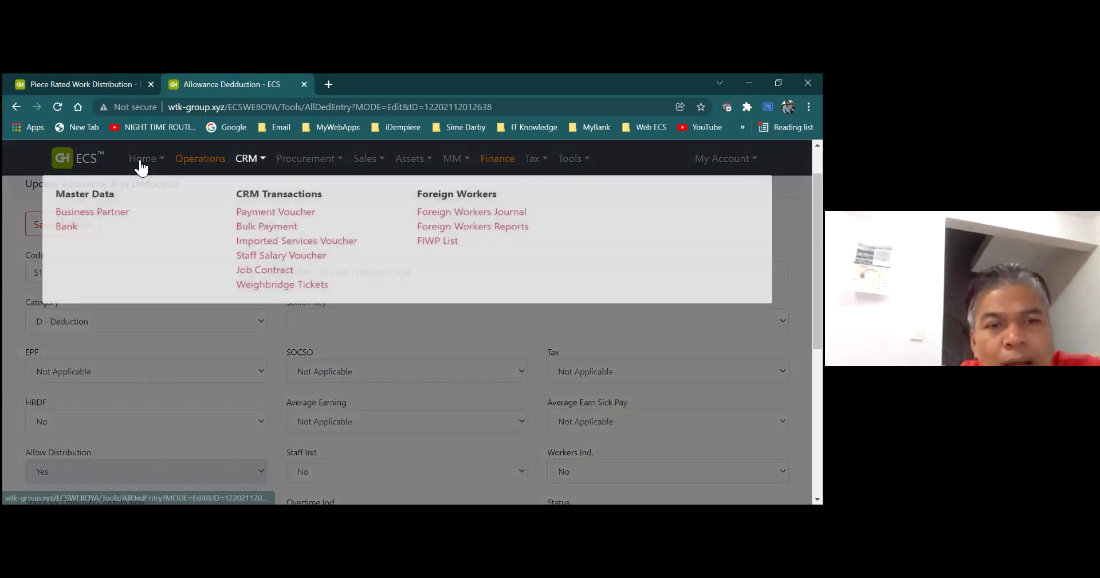
{"action": "left_click", "coordinate": [140, 163]}
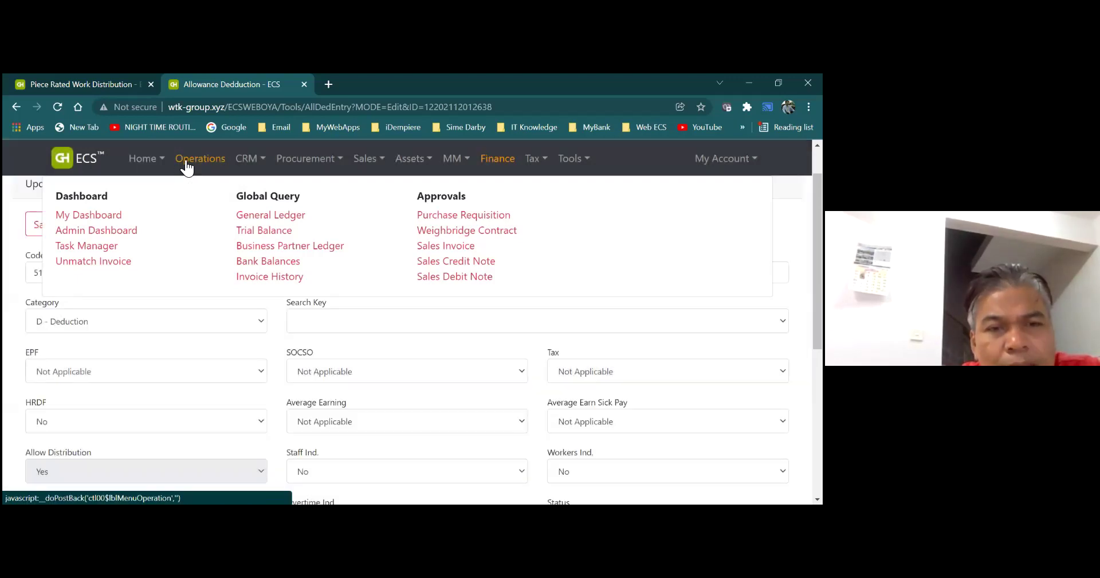
{"action": "left_click", "coordinate": [187, 160]}
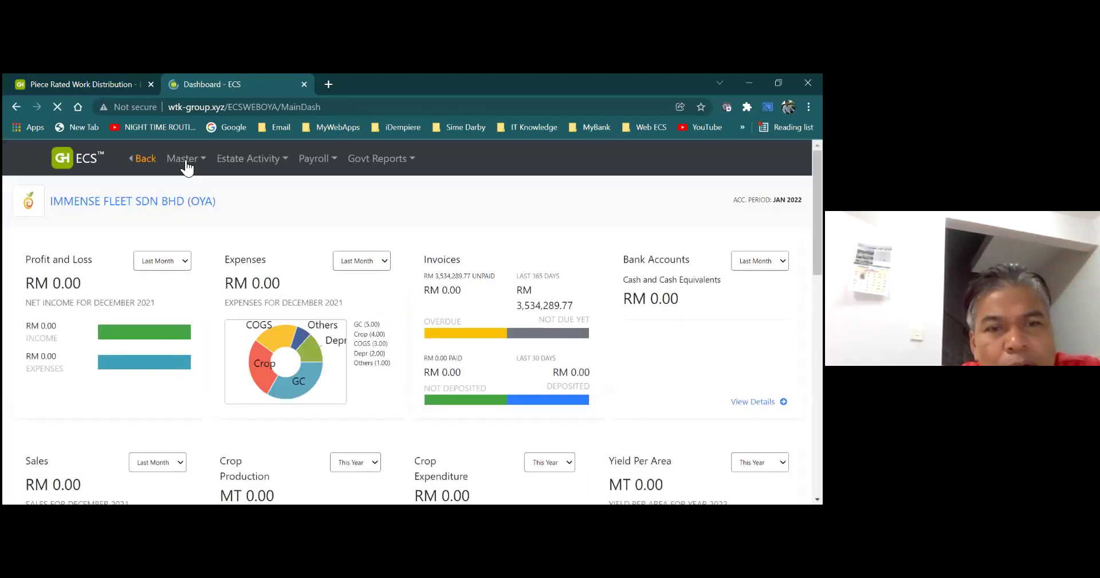
{"action": "left_click", "coordinate": [273, 158]}
{"action": "left_click", "coordinate": [364, 163]}
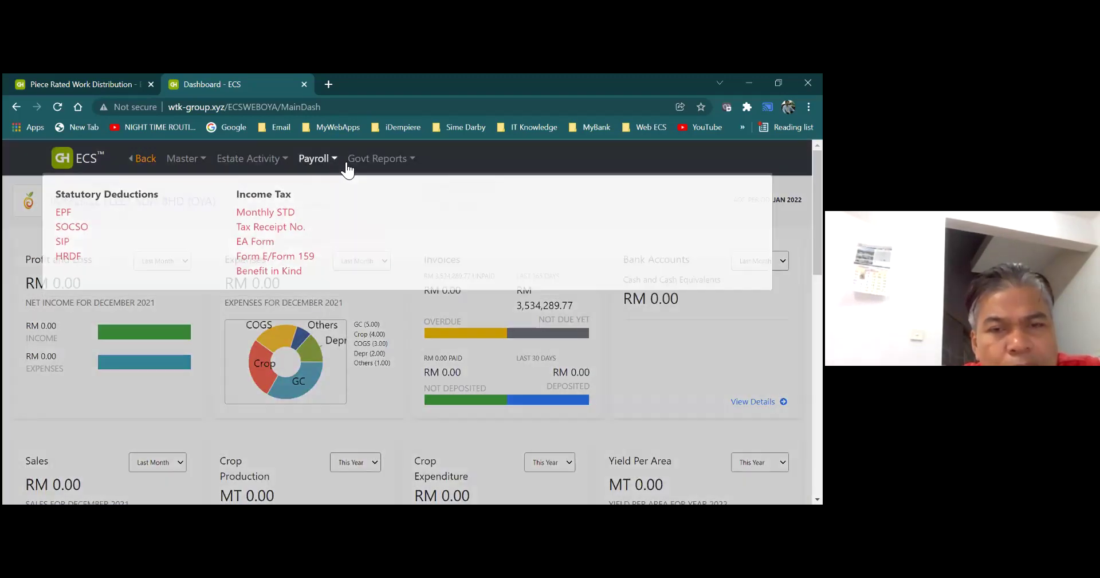
{"action": "mouse_move", "coordinate": [346, 169]}
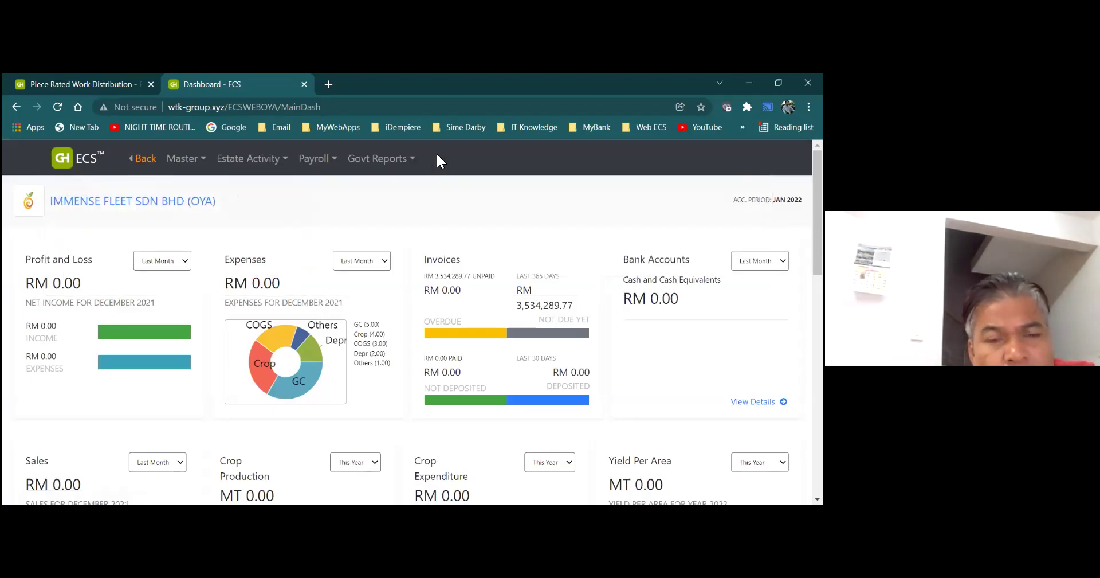
{"action": "left_click", "coordinate": [143, 159]}
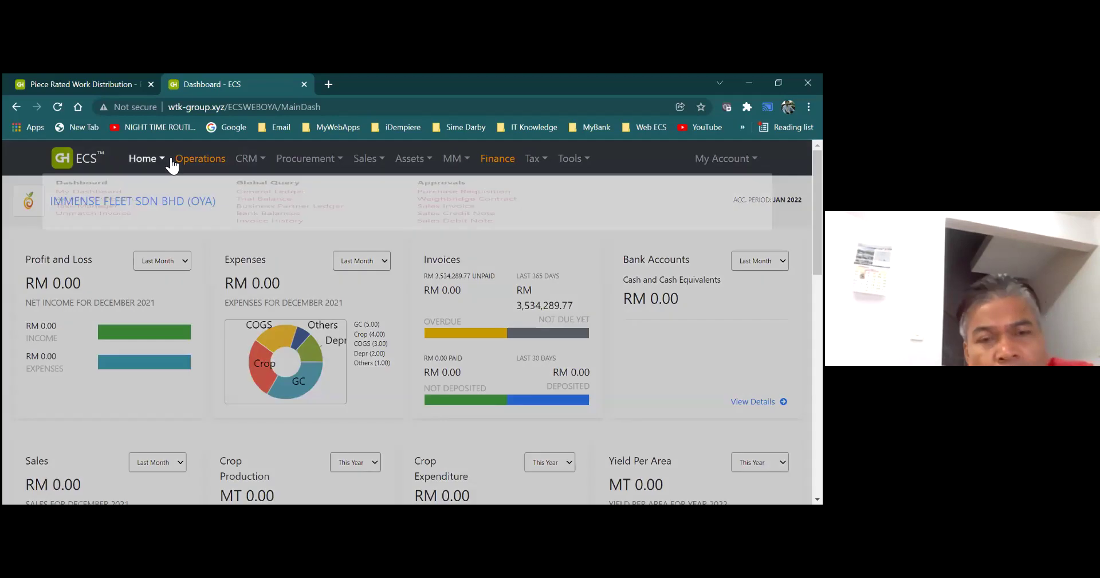
{"action": "left_click", "coordinate": [183, 161]}
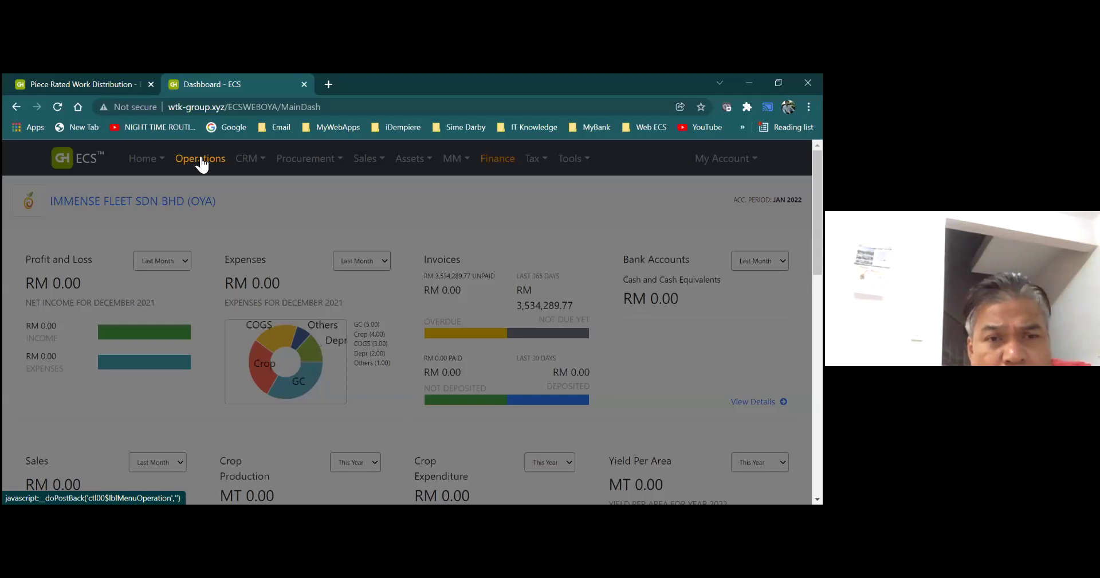
{"action": "mouse_move", "coordinate": [476, 166]}
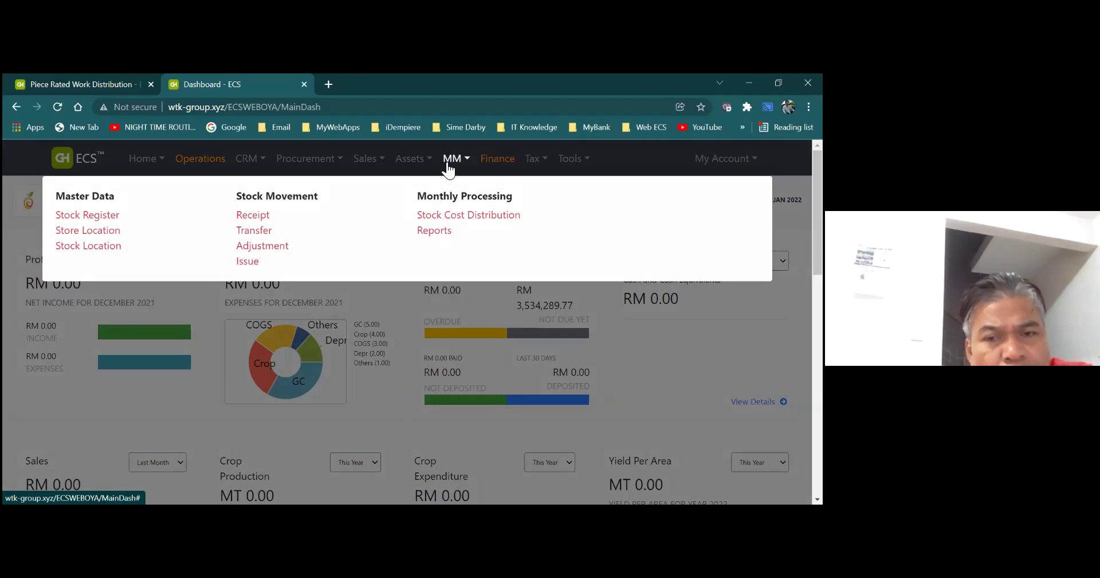
{"action": "left_click", "coordinate": [108, 231]}
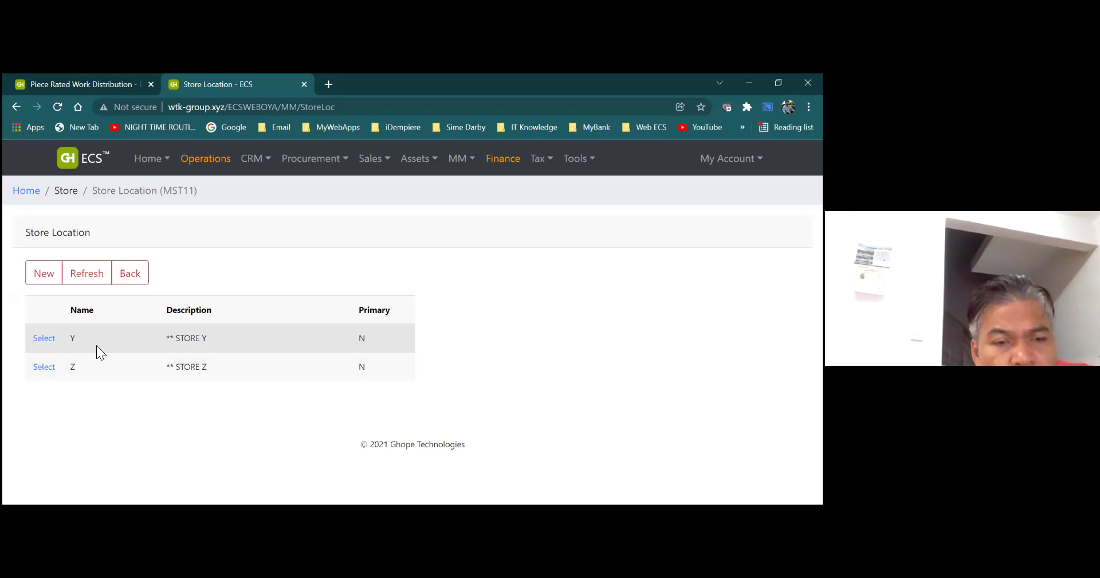
{"action": "left_click", "coordinate": [130, 274]}
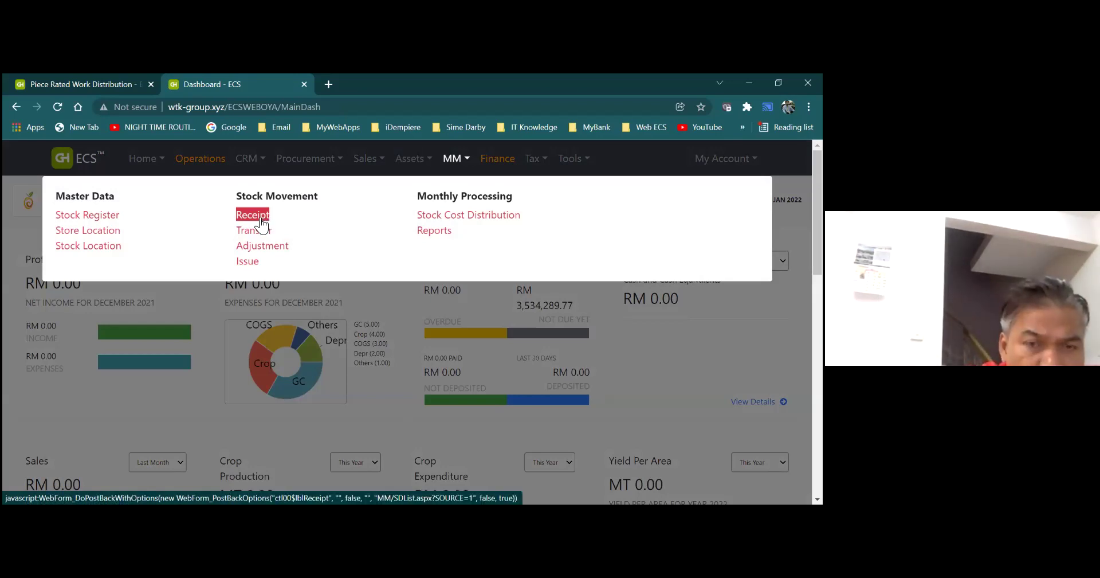
Open the empty January 2022 Stock Receipt list for store DST01, then bring up the Procurement menu
{"action": "left_click", "coordinate": [260, 217]}
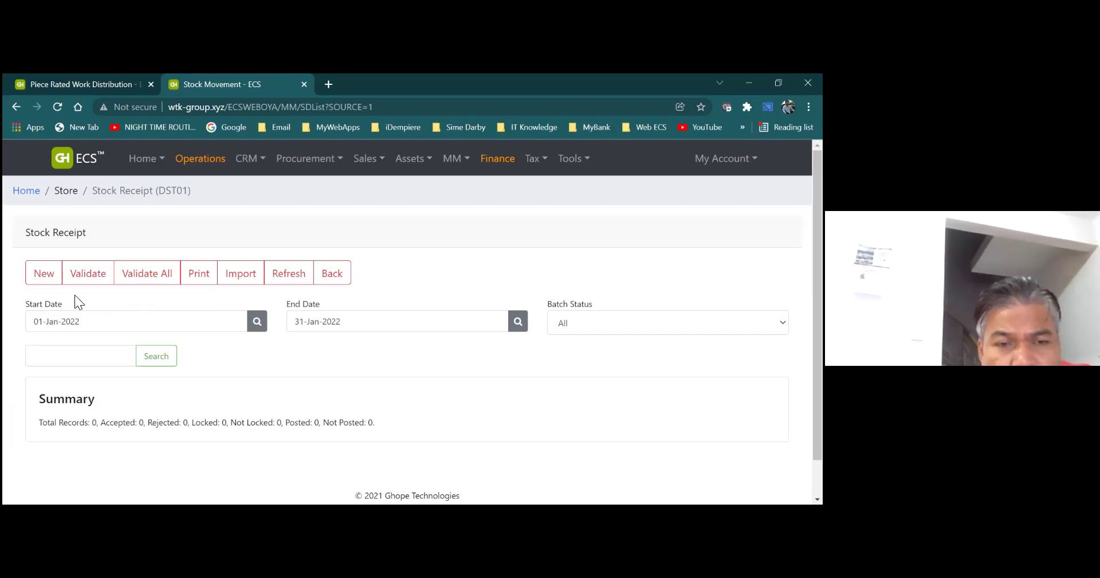
{"action": "left_click", "coordinate": [201, 161]}
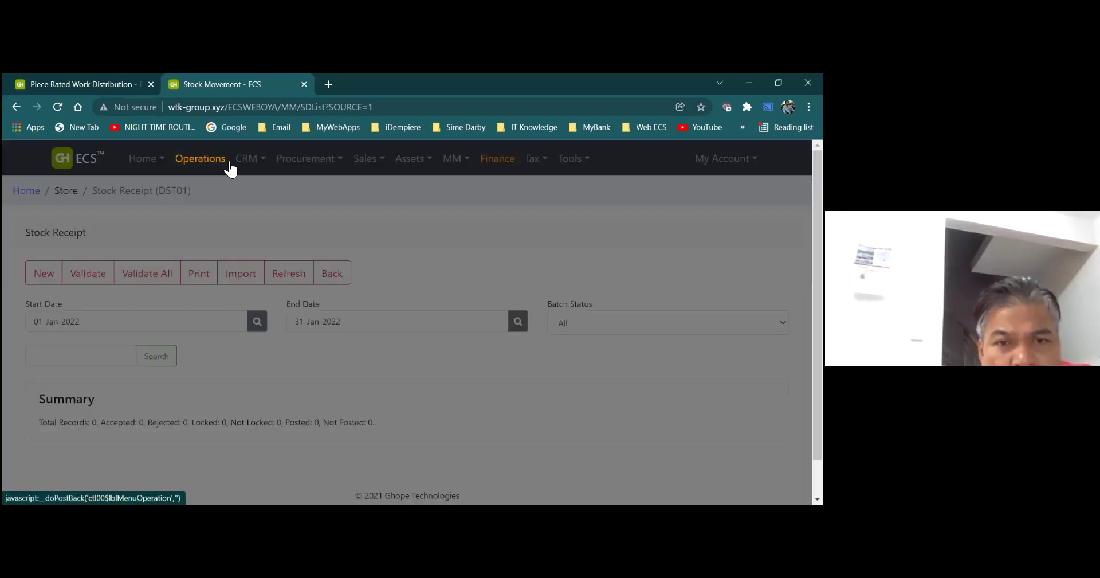
{"action": "left_click", "coordinate": [297, 162]}
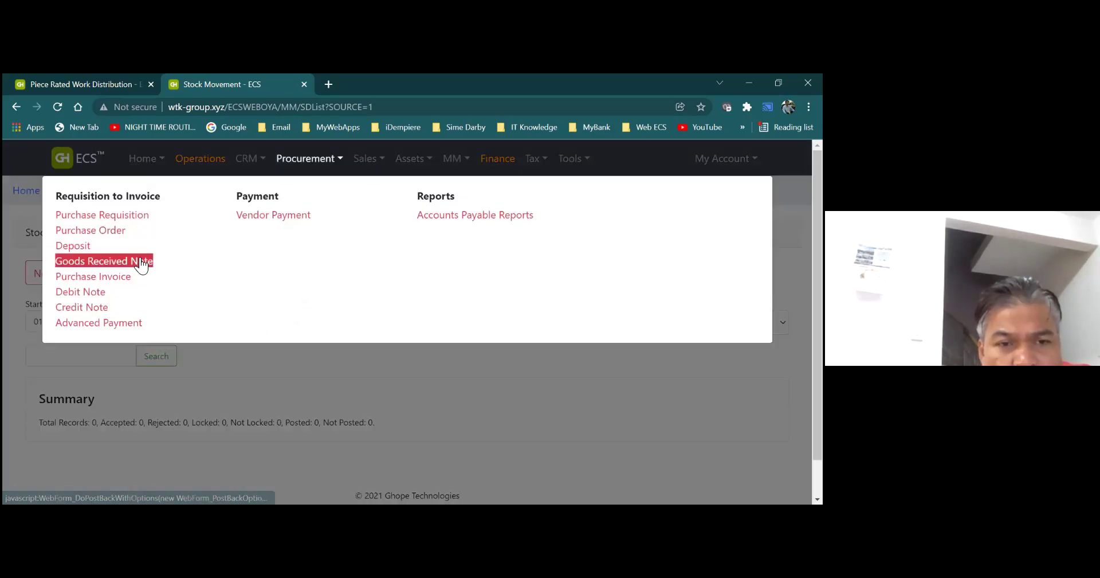
View the empty January 2022 Goods Received Note list and go back to the company dashboard
{"action": "left_click", "coordinate": [141, 262]}
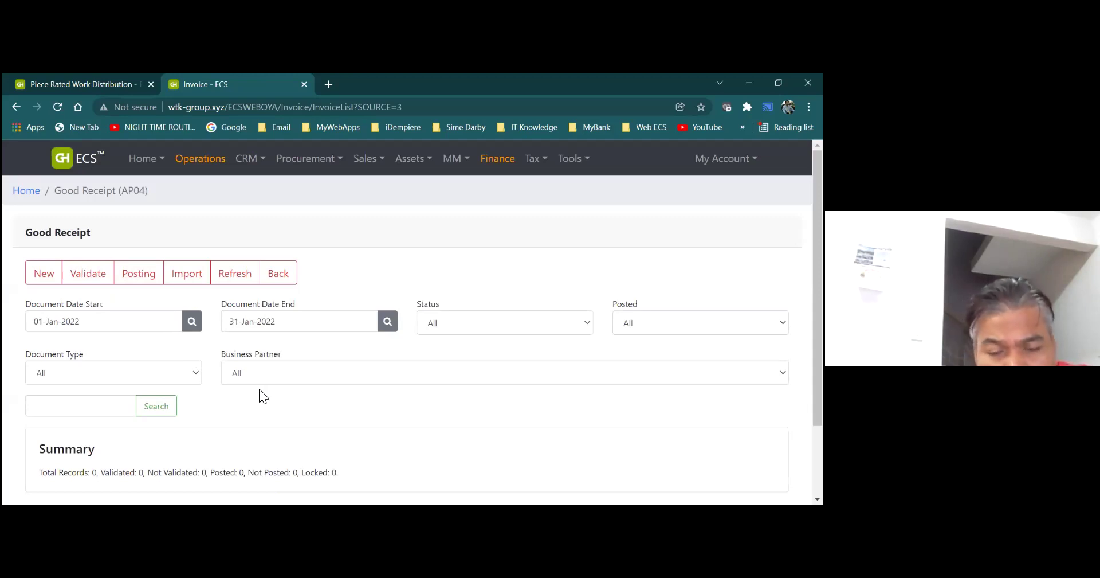
{"action": "left_click", "coordinate": [283, 285]}
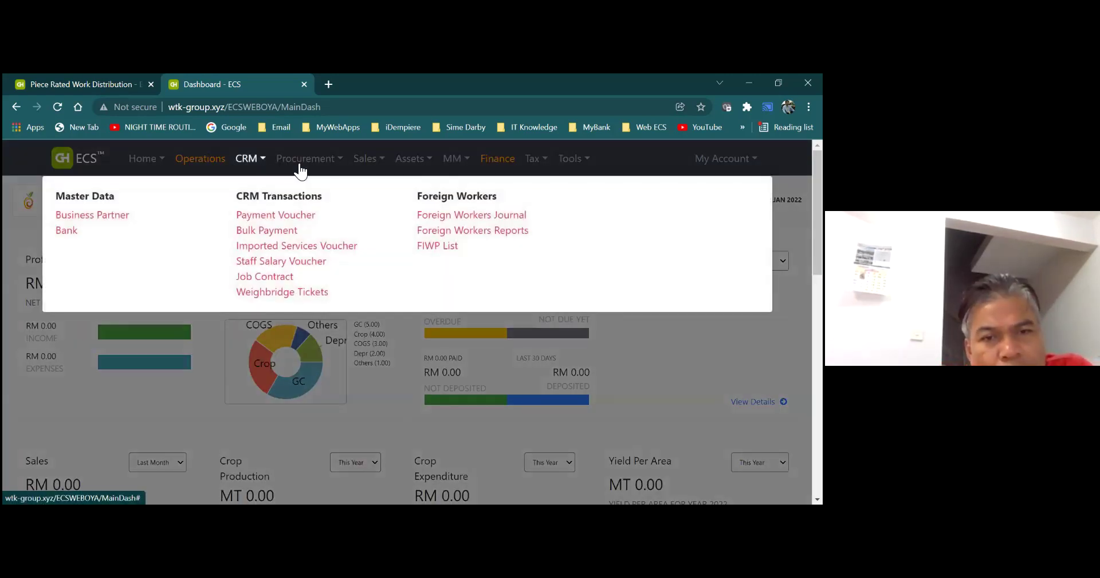
{"action": "mouse_move", "coordinate": [300, 170]}
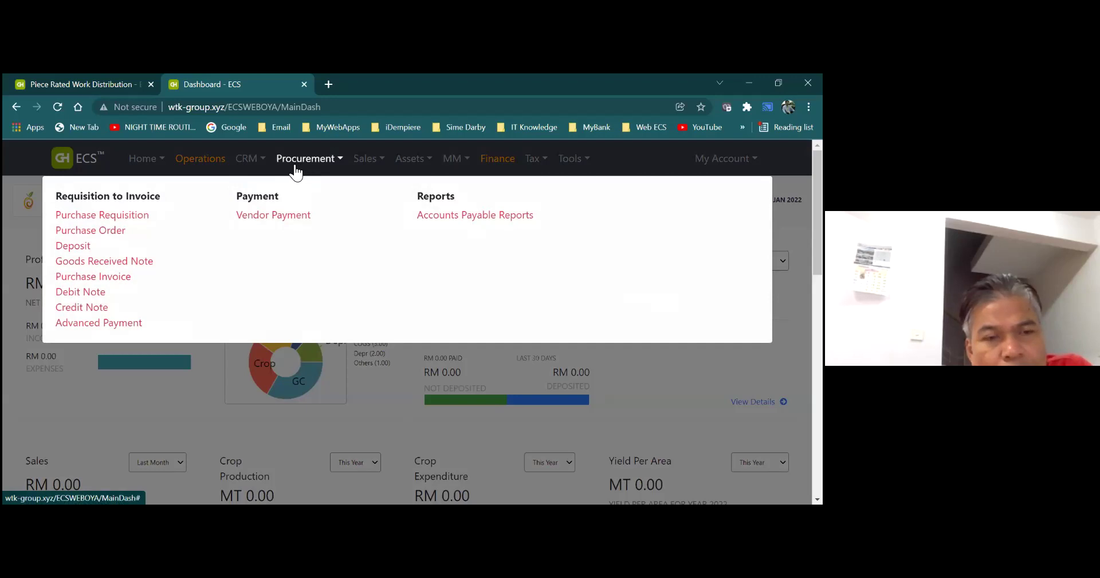
Start a new Goods Received Note entry
{"action": "left_click", "coordinate": [145, 264]}
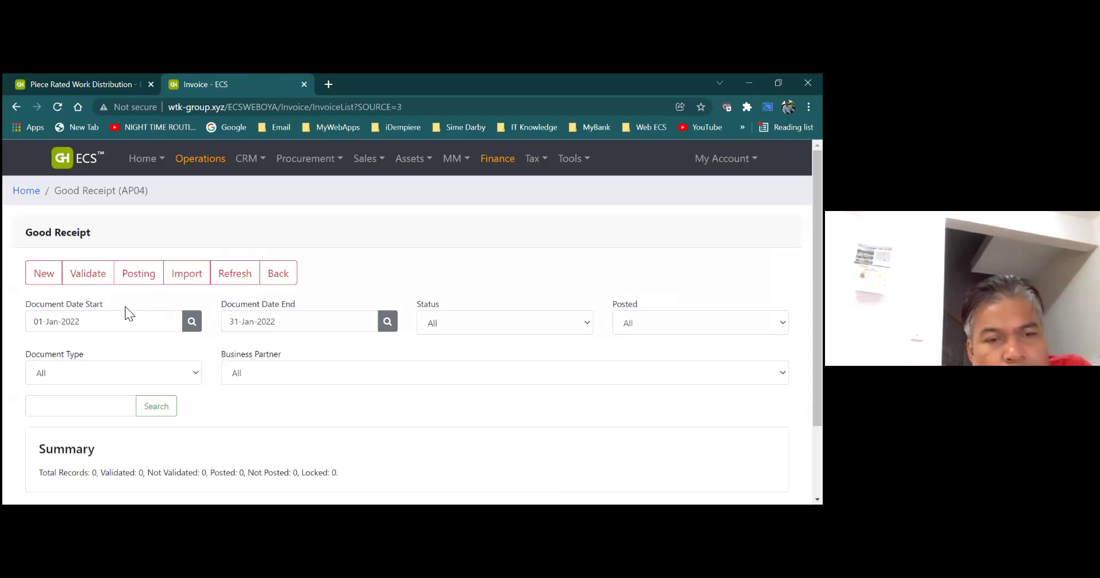
{"action": "left_click", "coordinate": [38, 277]}
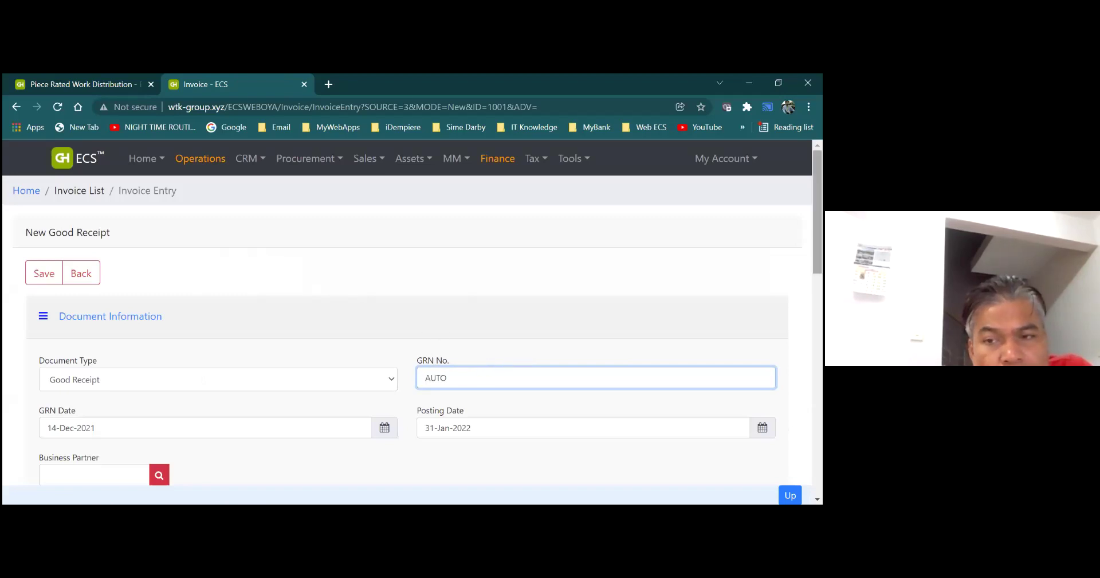
{"action": "scroll", "coordinate": [449, 363], "scroll_direction": "down", "scroll_amount": 1}
{"action": "scroll", "coordinate": [295, 390], "scroll_direction": "down", "scroll_amount": 2}
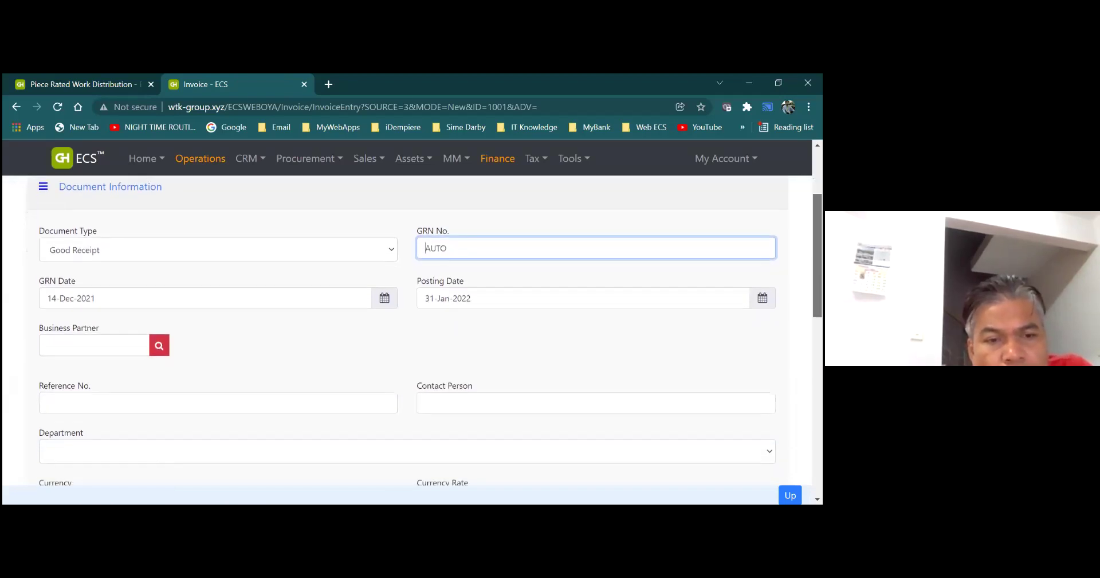
Select business partner 00003 KING LOONG STATIONERY CO, leaving MYR currency at rate 1
{"action": "left_click", "coordinate": [127, 348]}
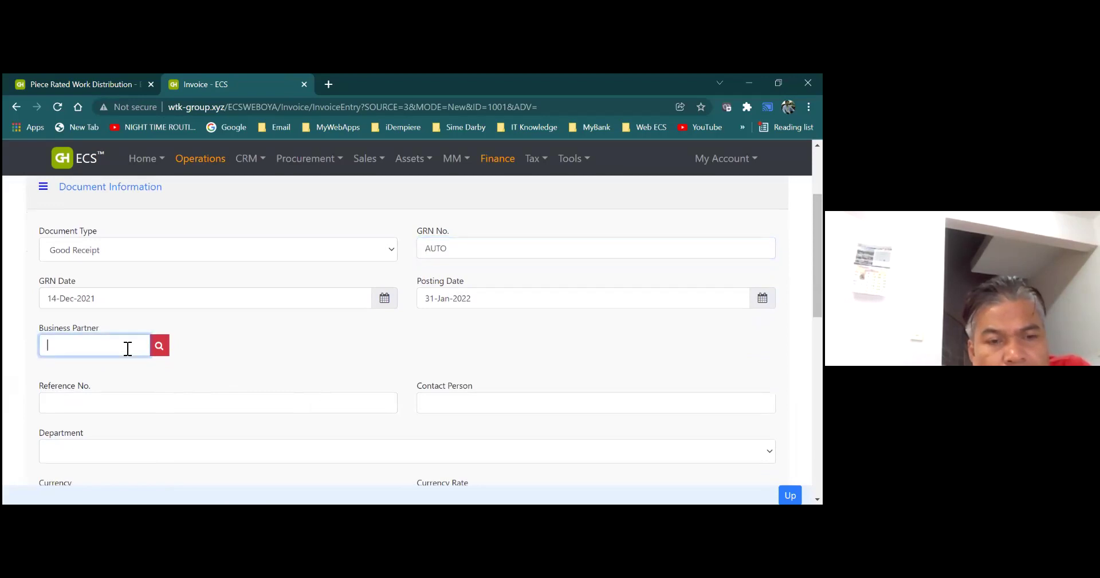
{"action": "left_click", "coordinate": [163, 344]}
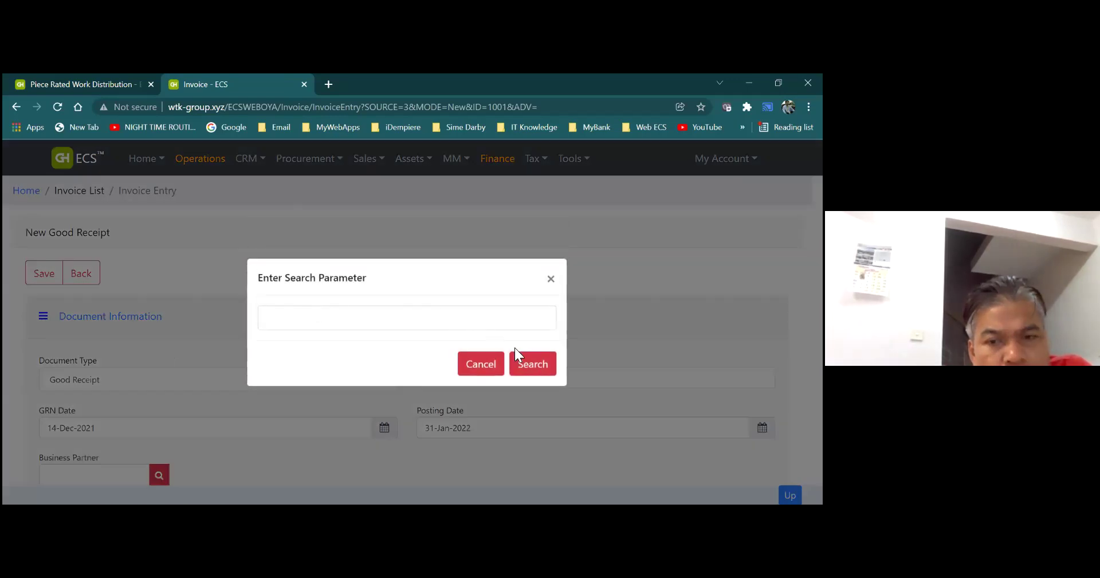
{"action": "left_click", "coordinate": [523, 365]}
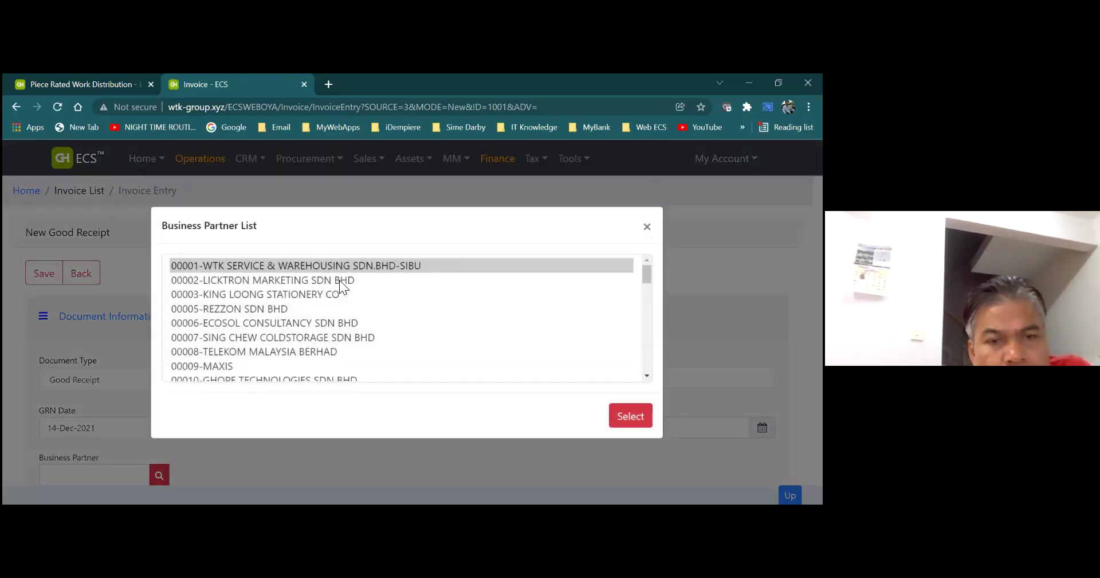
{"action": "left_click", "coordinate": [304, 292]}
{"action": "left_click", "coordinate": [630, 415]}
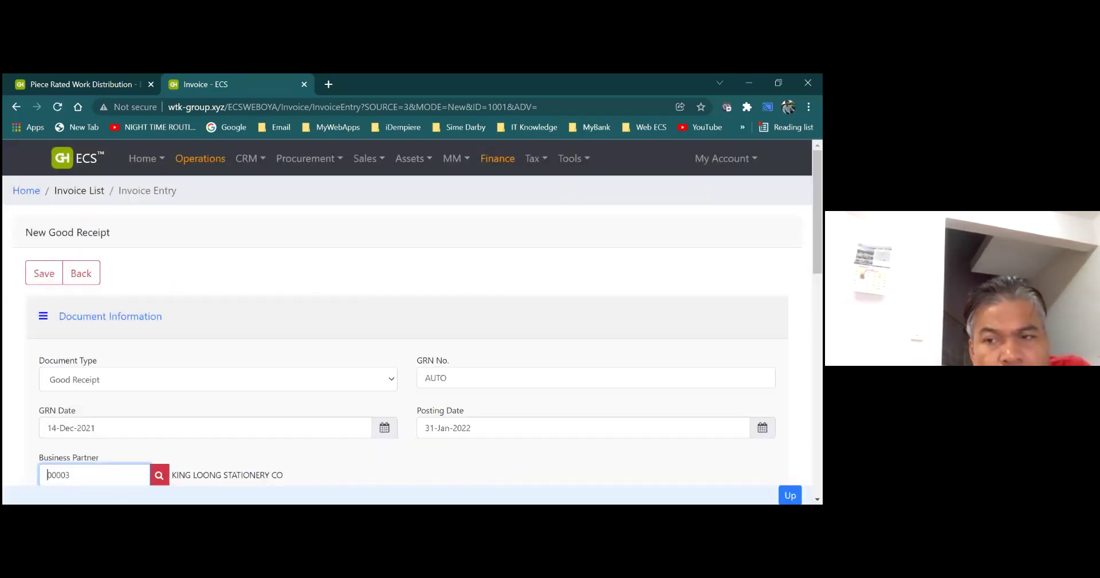
{"action": "scroll", "coordinate": [407, 333], "scroll_direction": "down", "scroll_amount": 3}
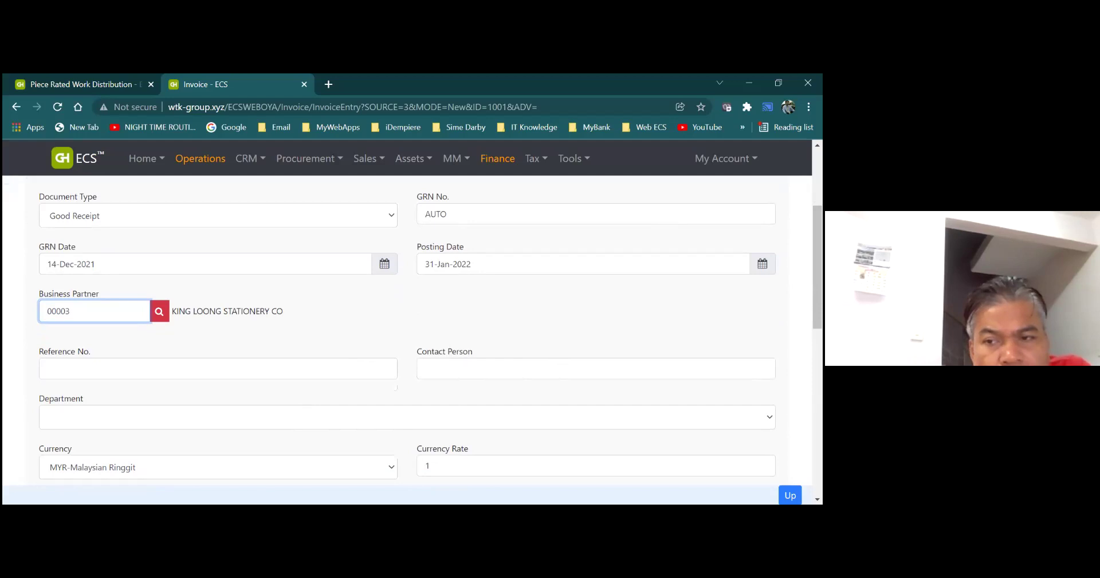
{"action": "scroll", "coordinate": [407, 329], "scroll_direction": "down", "scroll_amount": 2}
{"action": "scroll", "coordinate": [407, 329], "scroll_direction": "down", "scroll_amount": 1}
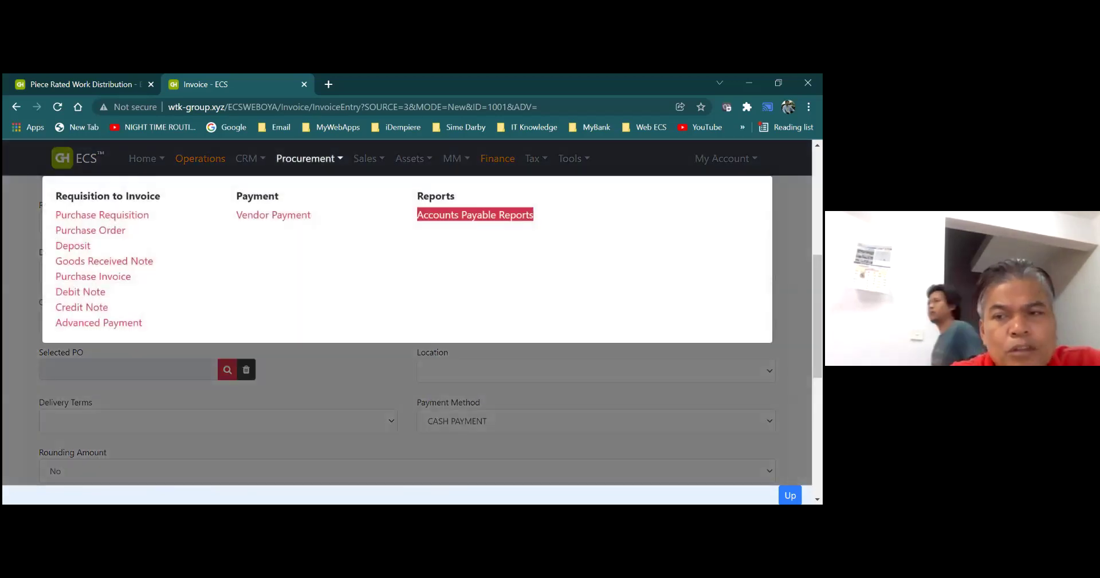
{"action": "scroll", "coordinate": [401, 321], "scroll_direction": "up", "scroll_amount": 2}
{"action": "mouse_move", "coordinate": [371, 168]}
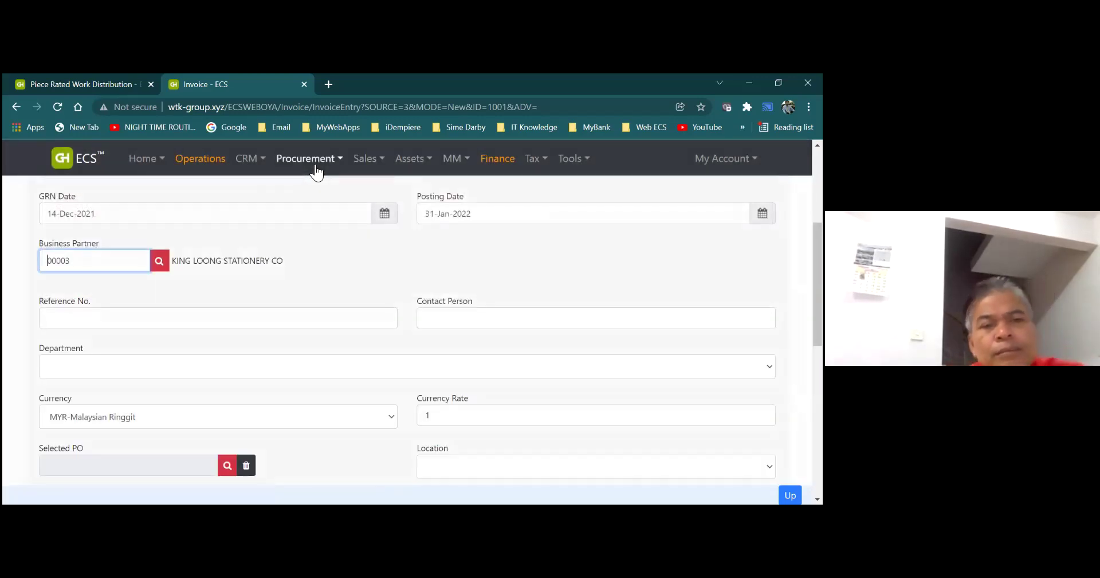
{"action": "mouse_move", "coordinate": [315, 168]}
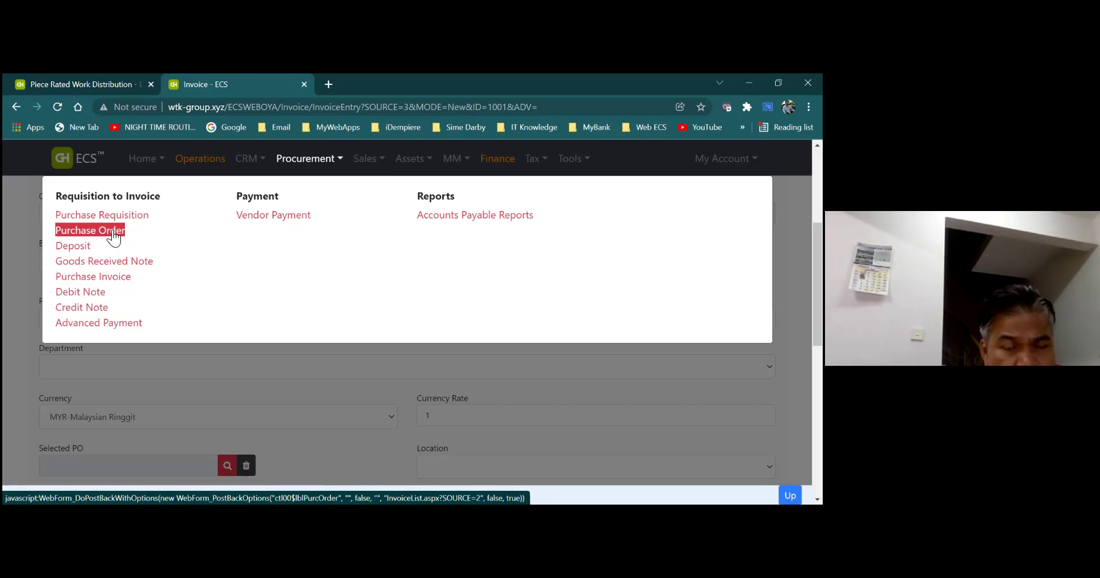
Start a blank Purchase Order dated 14-Dec-2021 with delivery date 31-Jan-2022
{"action": "left_click", "coordinate": [114, 233]}
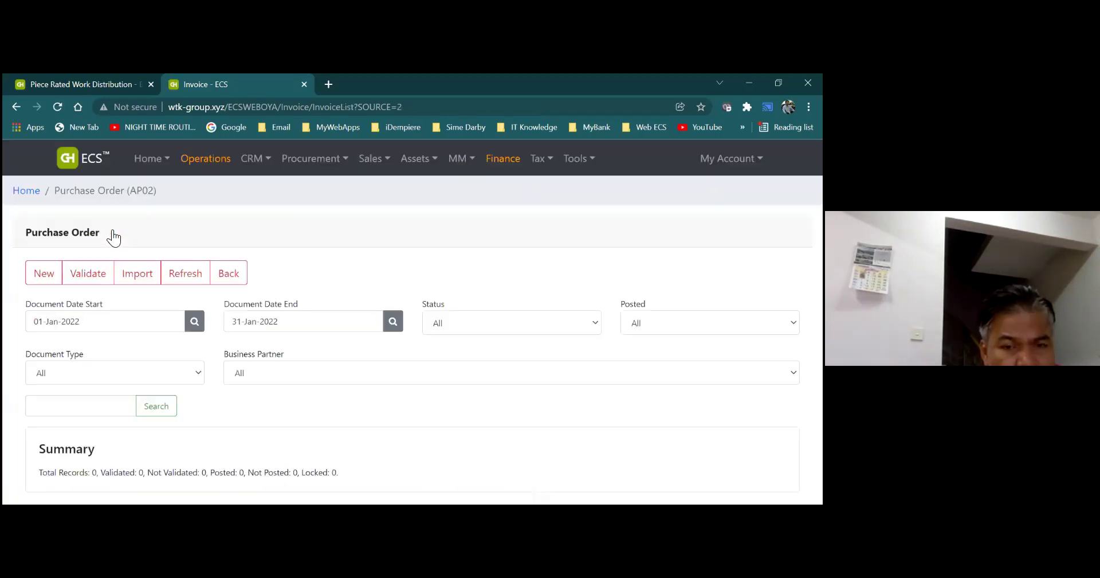
{"action": "left_click", "coordinate": [53, 275]}
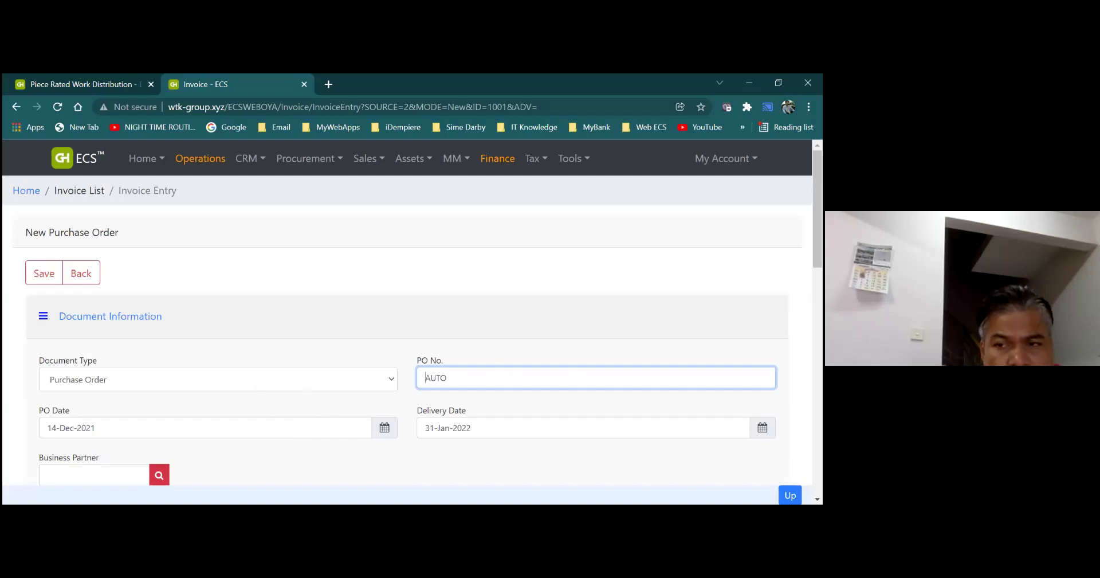
Review the unsaved New Purchase Order form and bring up the Procurement documents menu
{"action": "scroll", "coordinate": [424, 332], "scroll_direction": "down", "scroll_amount": 3}
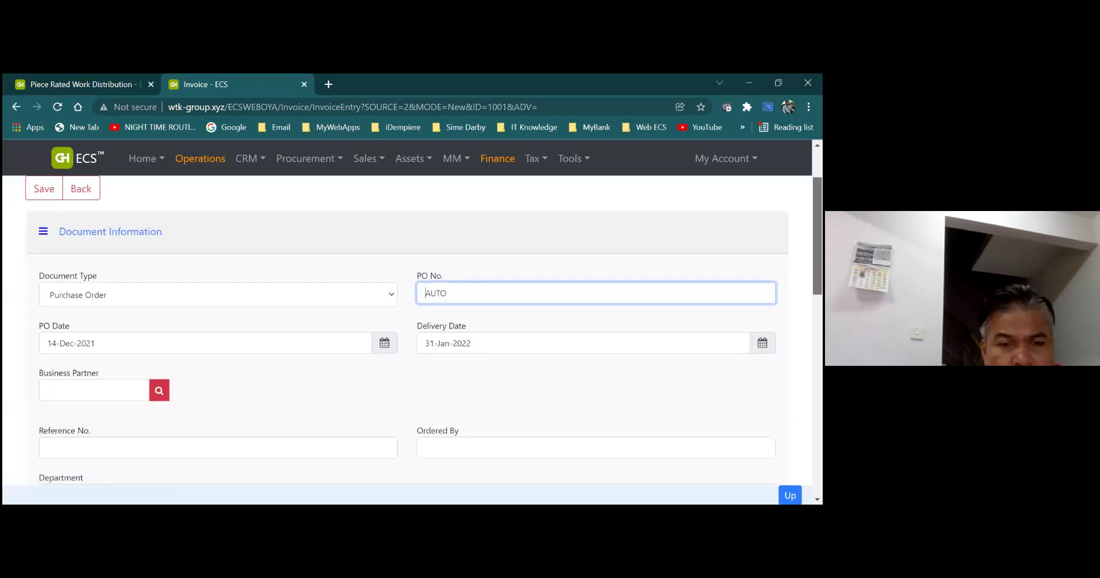
{"action": "scroll", "coordinate": [424, 332], "scroll_direction": "down", "scroll_amount": 3}
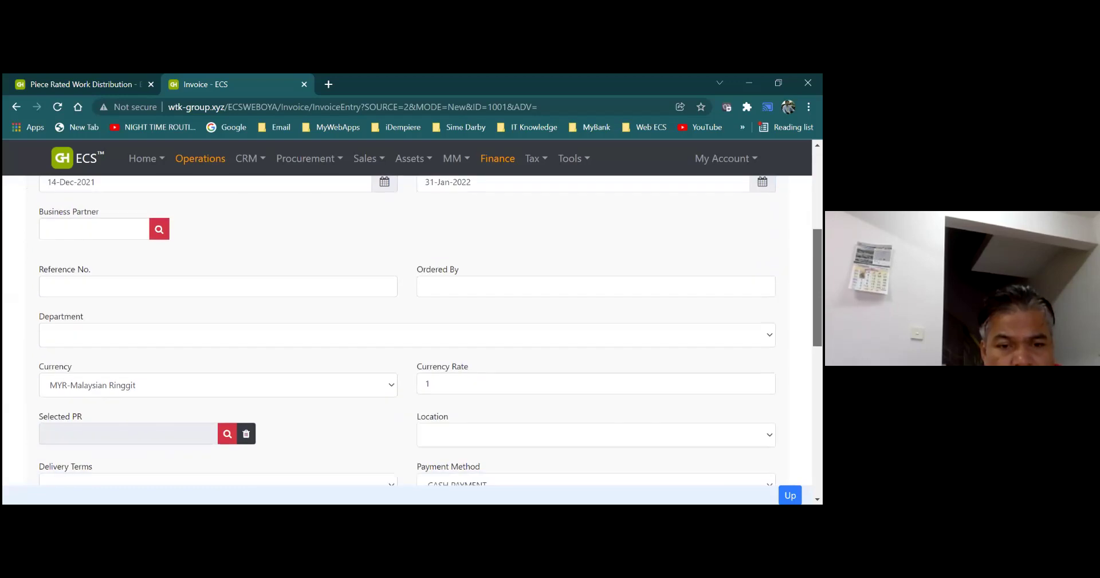
{"action": "scroll", "coordinate": [424, 332], "scroll_direction": "up", "scroll_amount": 6}
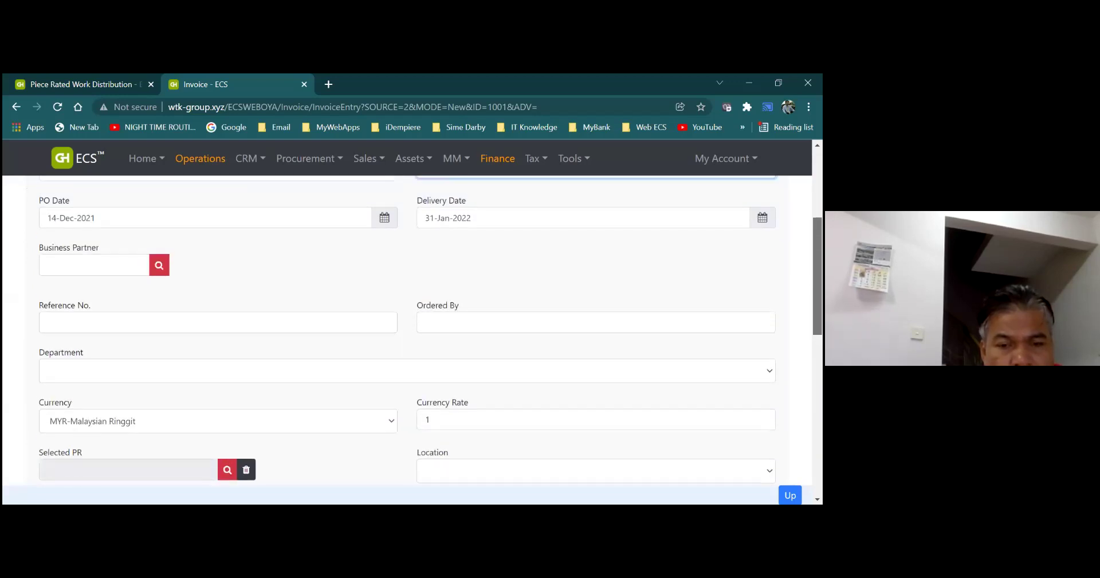
{"action": "scroll", "coordinate": [425, 333], "scroll_direction": "up", "scroll_amount": 1}
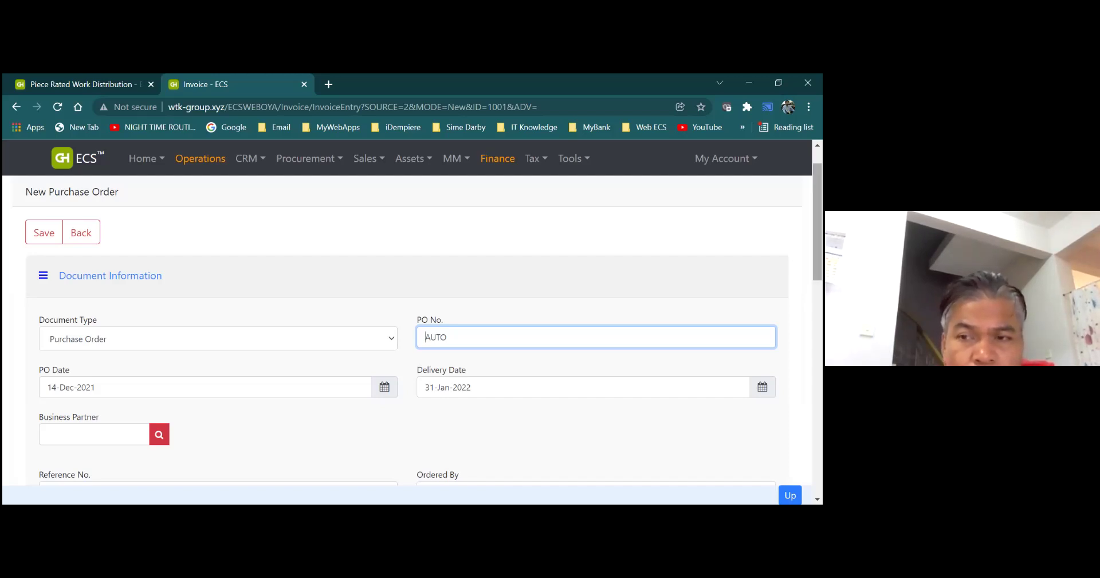
{"action": "scroll", "coordinate": [418, 321], "scroll_direction": "down", "scroll_amount": 1}
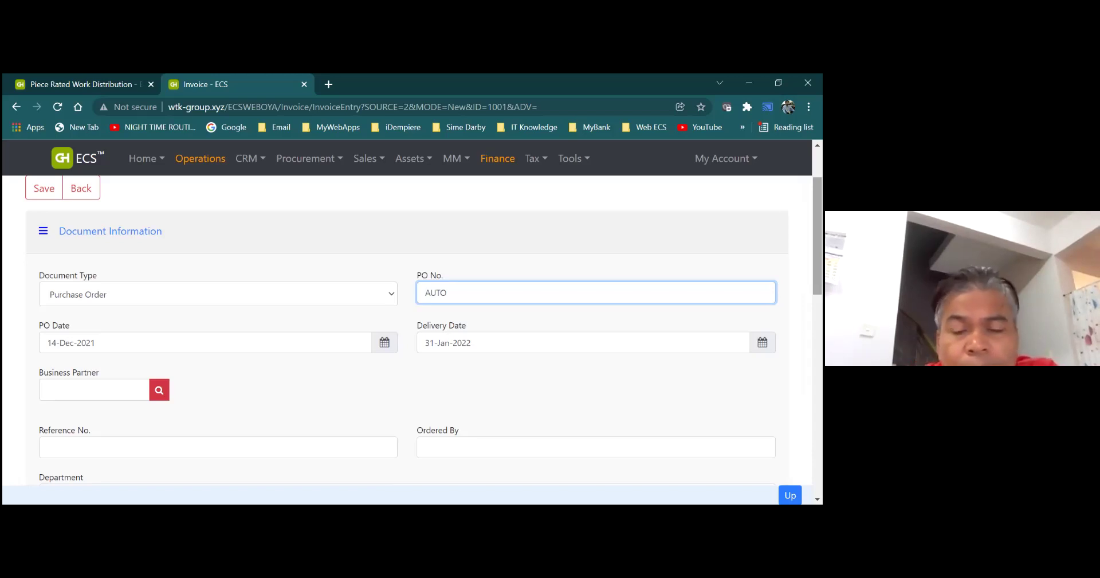
{"action": "scroll", "coordinate": [407, 333], "scroll_direction": "up", "scroll_amount": 2}
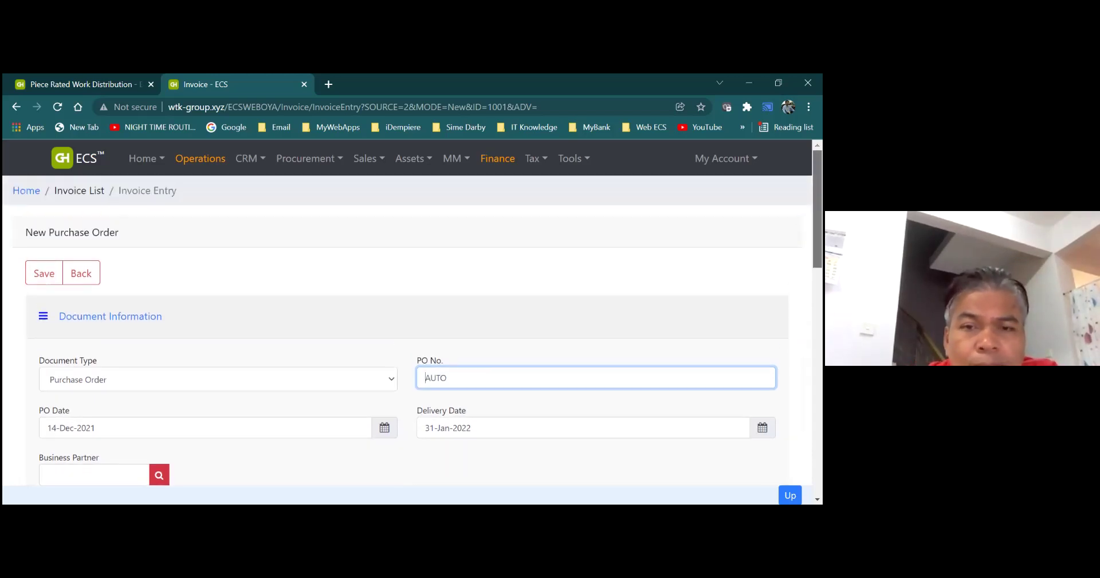
{"action": "left_click", "coordinate": [307, 165]}
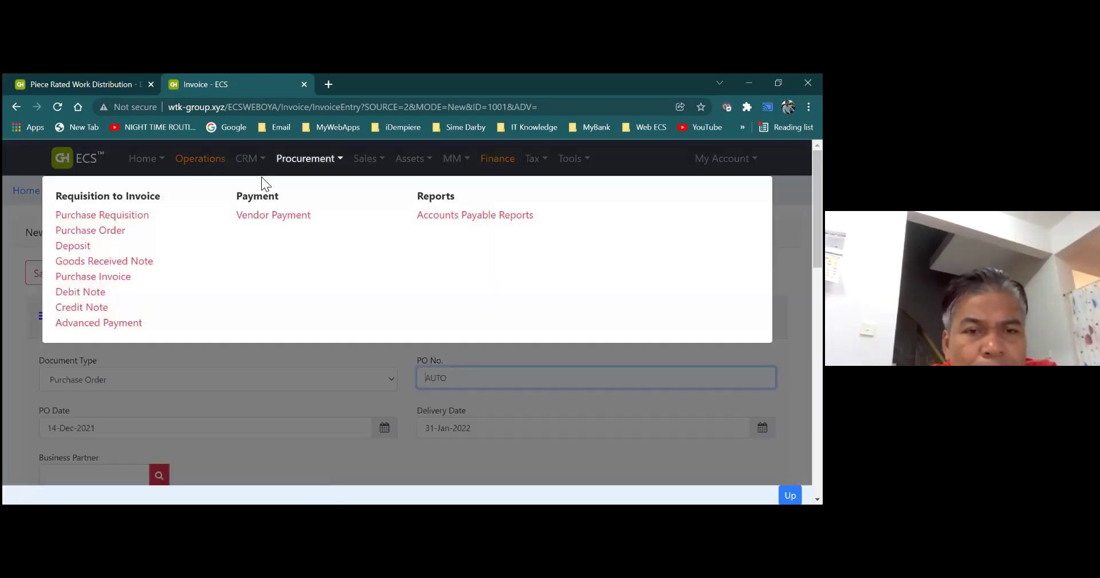
Open the Good Receipt (AP04) list for 01-Jan-2022 to 31-Jan-2022, showing zero records
{"action": "left_click", "coordinate": [320, 161]}
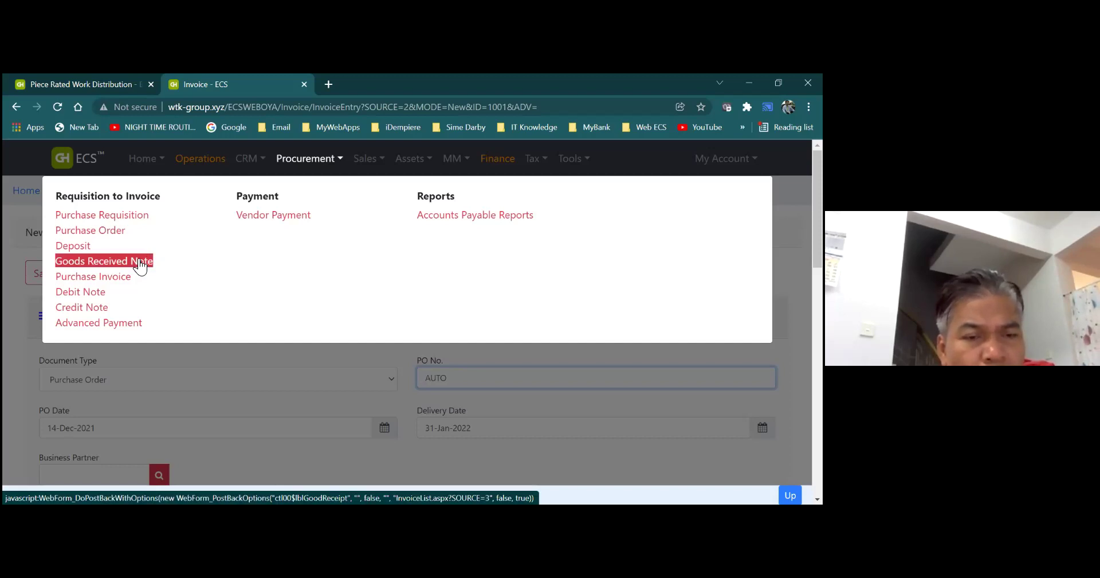
{"action": "left_click", "coordinate": [141, 262]}
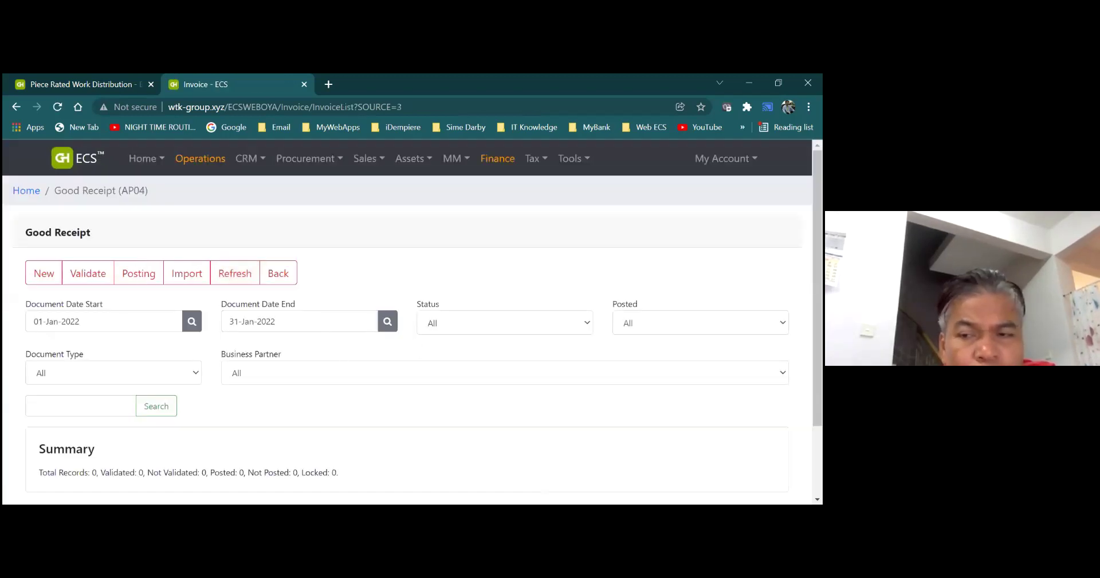
{"action": "scroll", "coordinate": [406, 320], "scroll_direction": "down", "scroll_amount": 1}
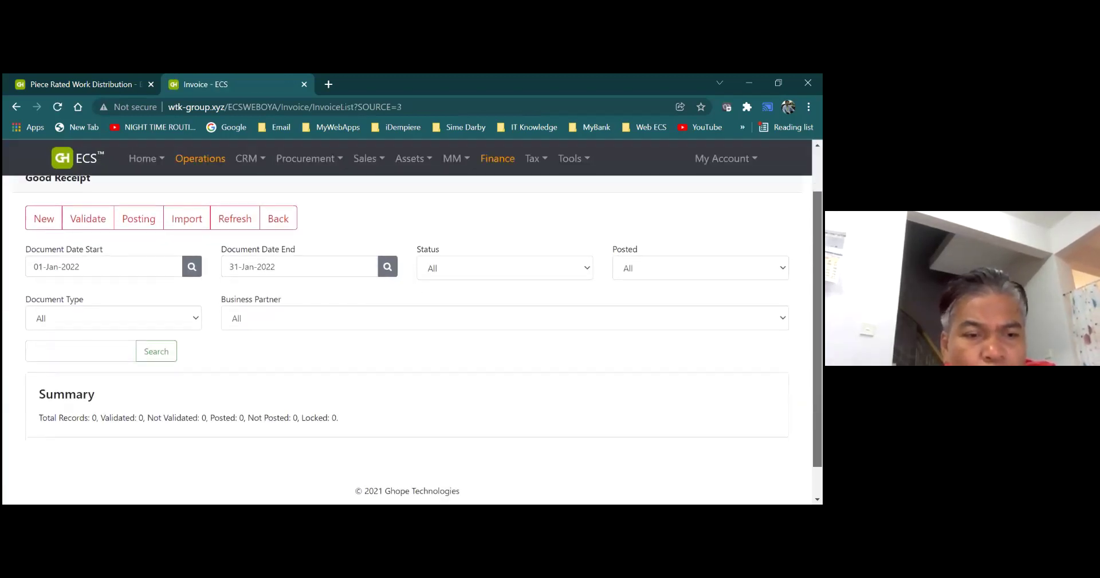
{"action": "scroll", "coordinate": [416, 355], "scroll_direction": "up", "scroll_amount": 1}
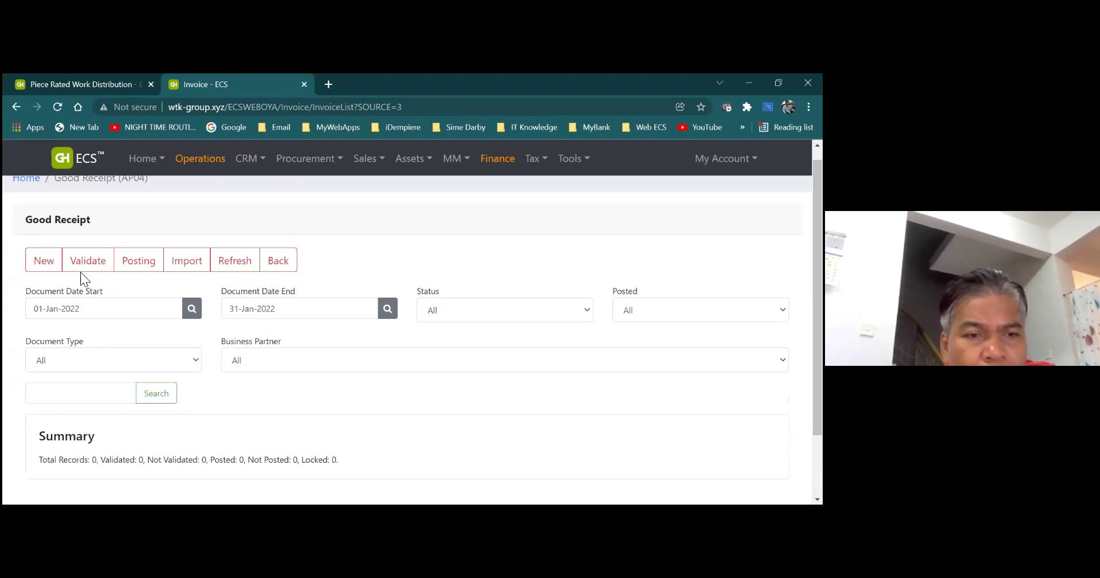
Start a New Good Receipt and open a blank Line Item Entry with tax code PT0
{"action": "left_click", "coordinate": [50, 265]}
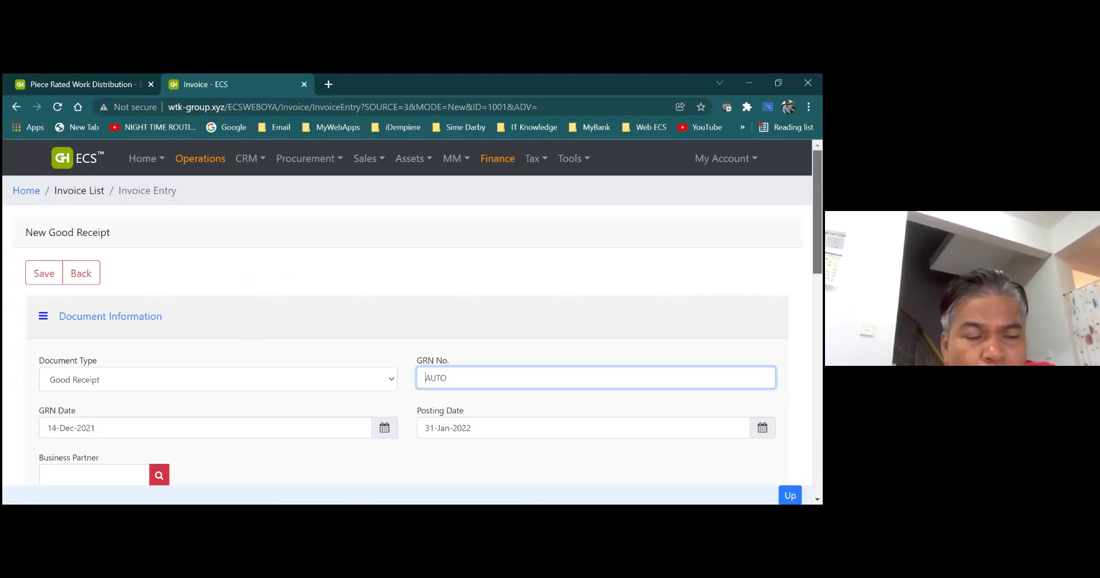
{"action": "scroll", "coordinate": [407, 318], "scroll_direction": "down", "scroll_amount": 3}
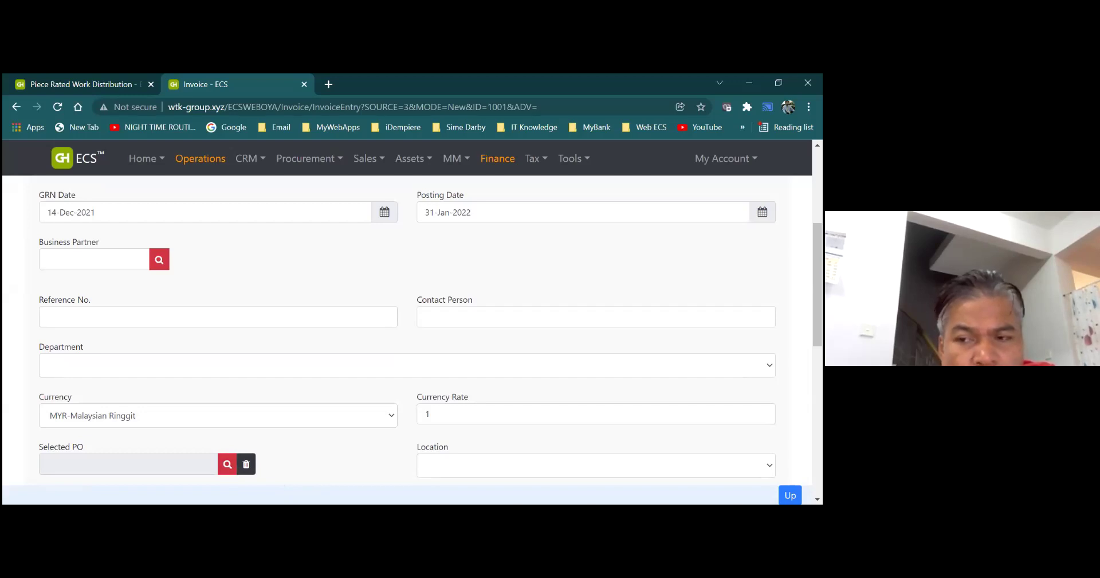
{"action": "scroll", "coordinate": [818, 287], "scroll_direction": "down", "scroll_amount": 4}
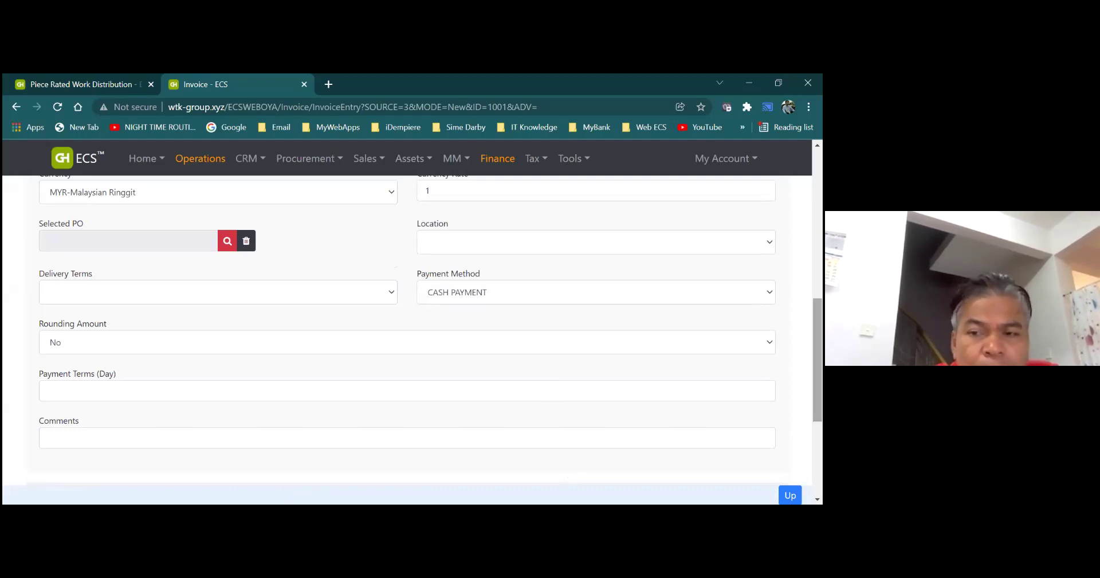
{"action": "scroll", "coordinate": [407, 327], "scroll_direction": "up", "scroll_amount": 2}
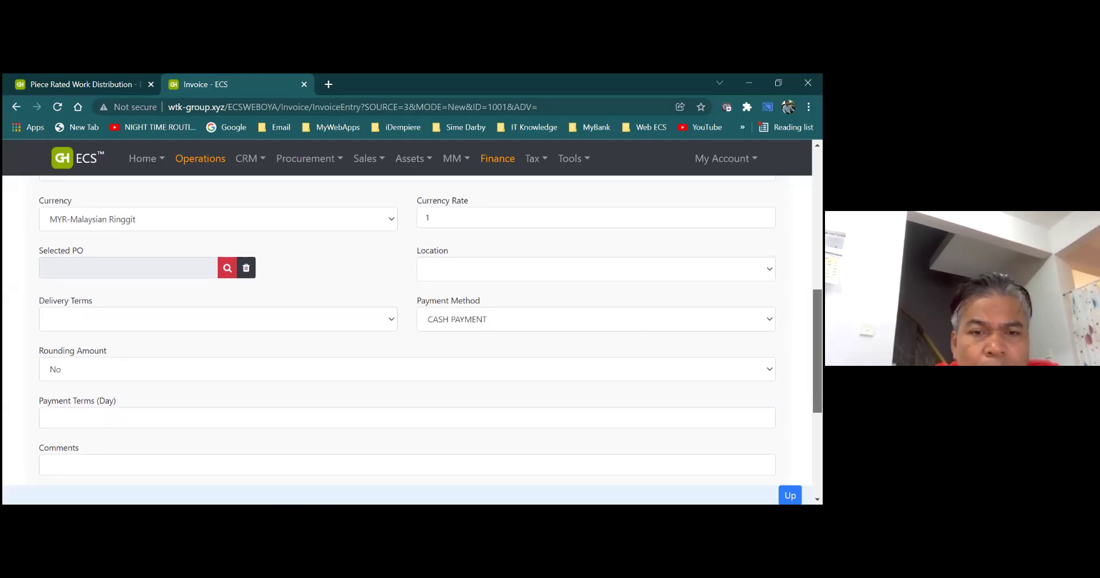
{"action": "scroll", "coordinate": [407, 327], "scroll_direction": "up", "scroll_amount": 4}
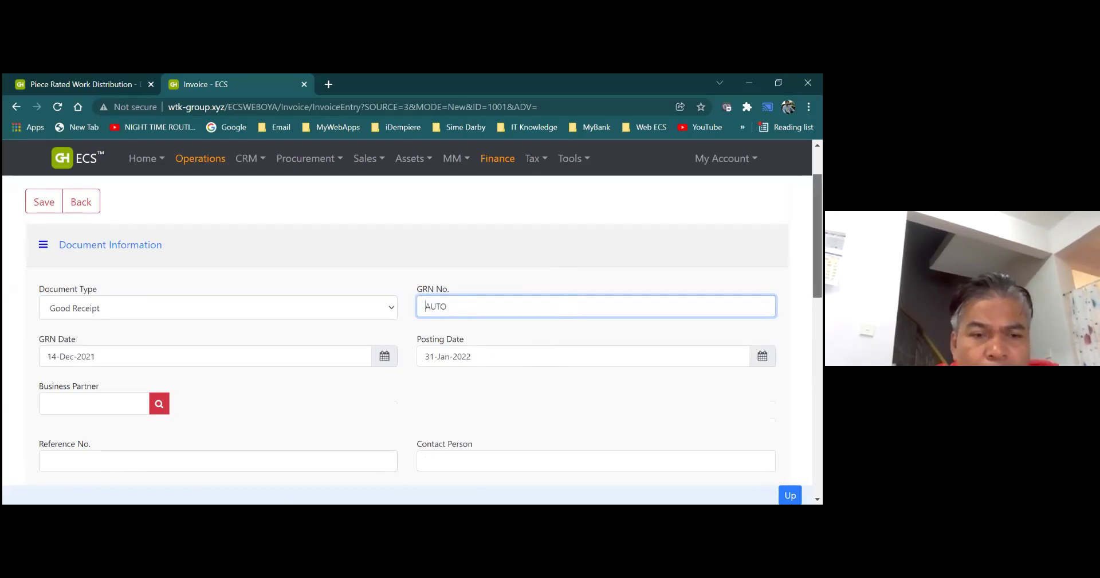
{"action": "scroll", "coordinate": [407, 330], "scroll_direction": "down", "scroll_amount": 4}
{"action": "scroll", "coordinate": [406, 330], "scroll_direction": "down", "scroll_amount": 2}
{"action": "scroll", "coordinate": [407, 329], "scroll_direction": "down", "scroll_amount": 1}
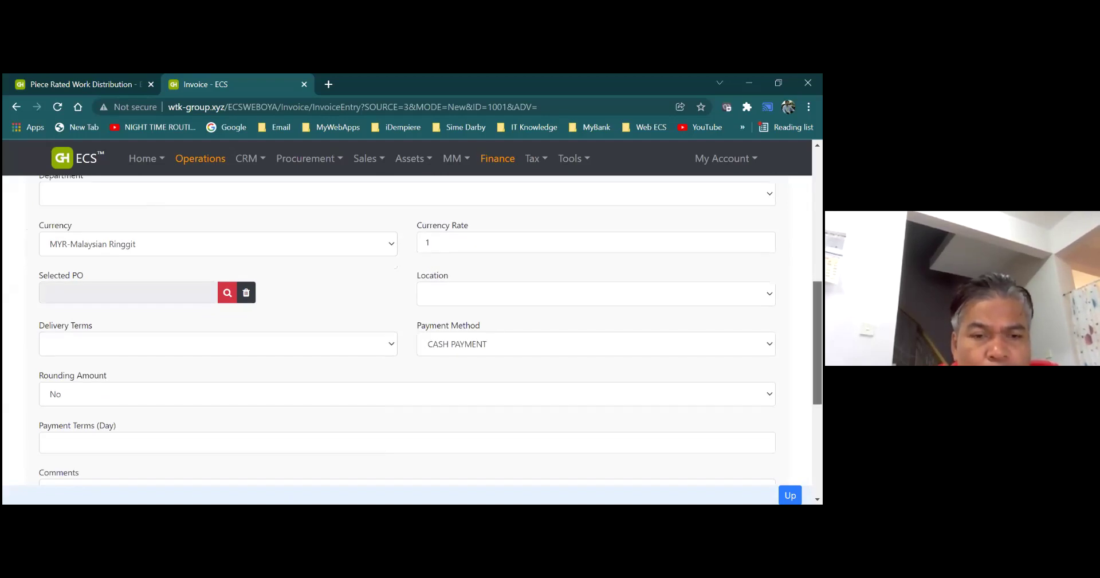
{"action": "scroll", "coordinate": [407, 329], "scroll_direction": "down", "scroll_amount": 2}
{"action": "scroll", "coordinate": [406, 330], "scroll_direction": "down", "scroll_amount": 2}
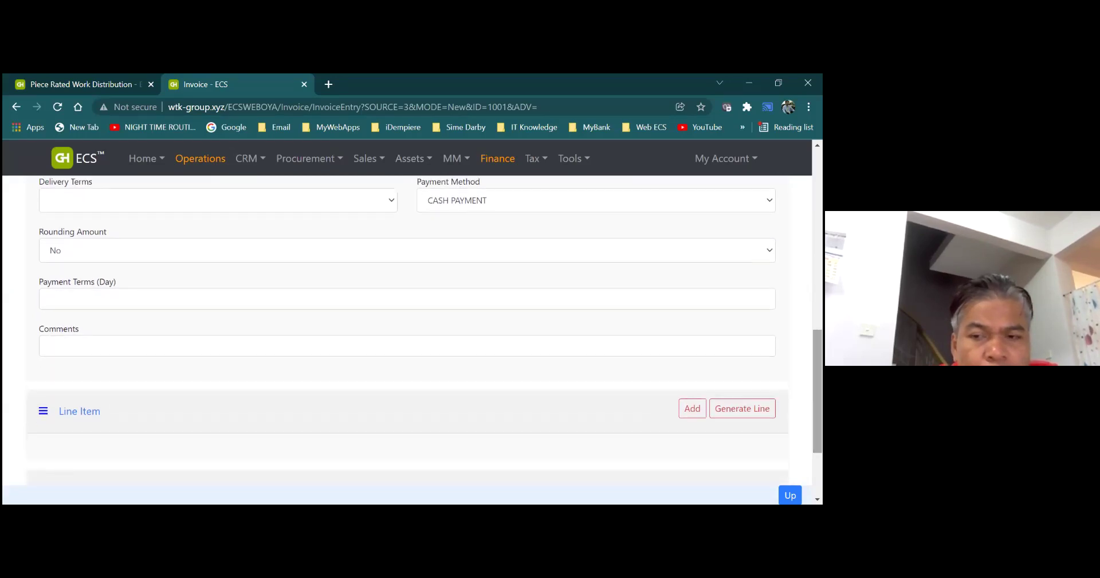
{"action": "left_click", "coordinate": [692, 408]}
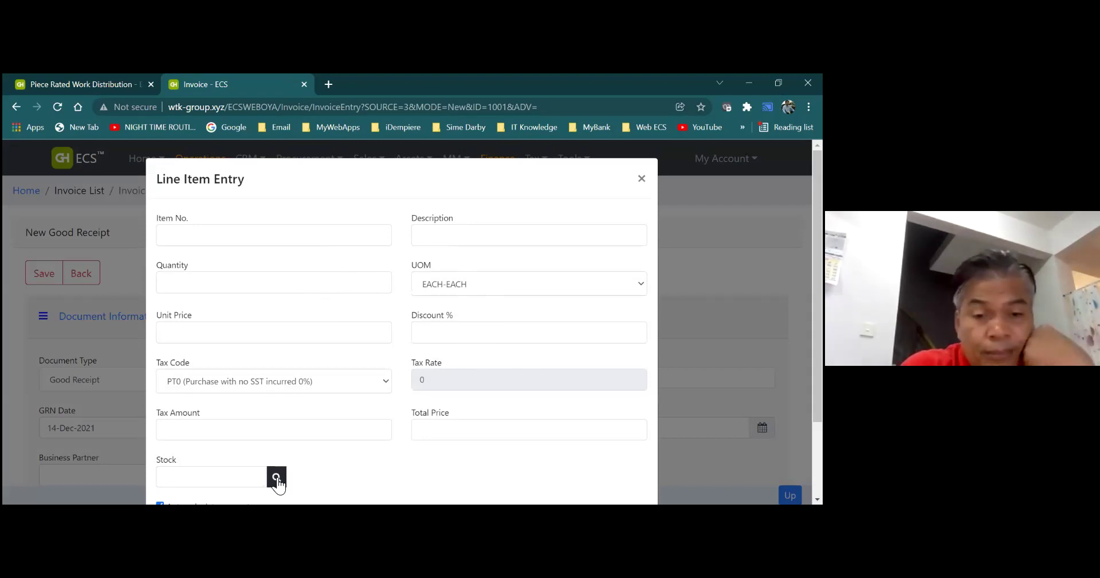
Look up and select stock item 070302-POUNCE X20L for the line
{"action": "left_click", "coordinate": [272, 238]}
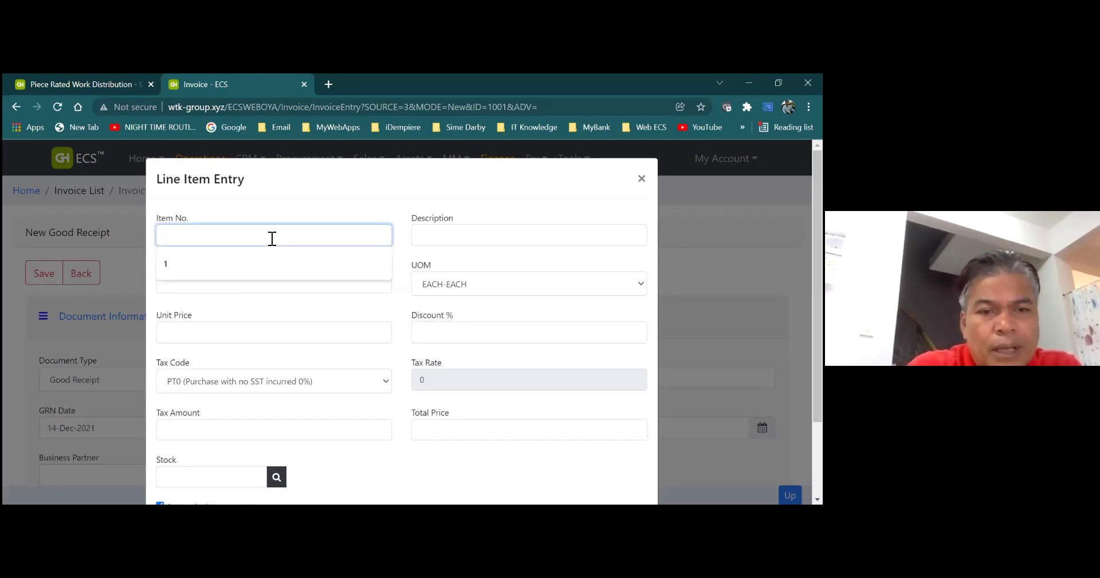
{"action": "left_click", "coordinate": [276, 477]}
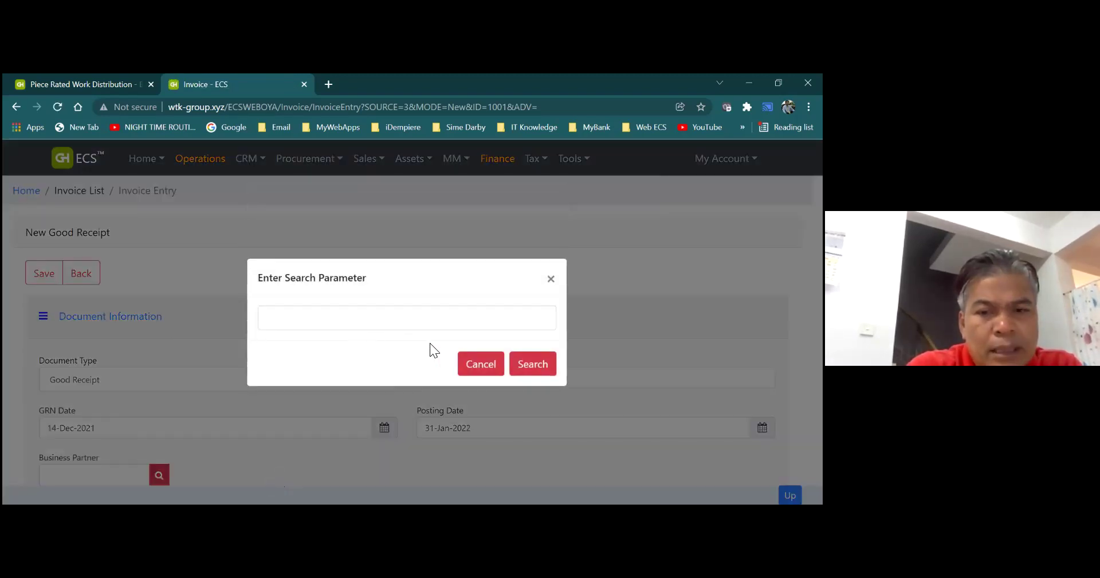
{"action": "left_click", "coordinate": [523, 365]}
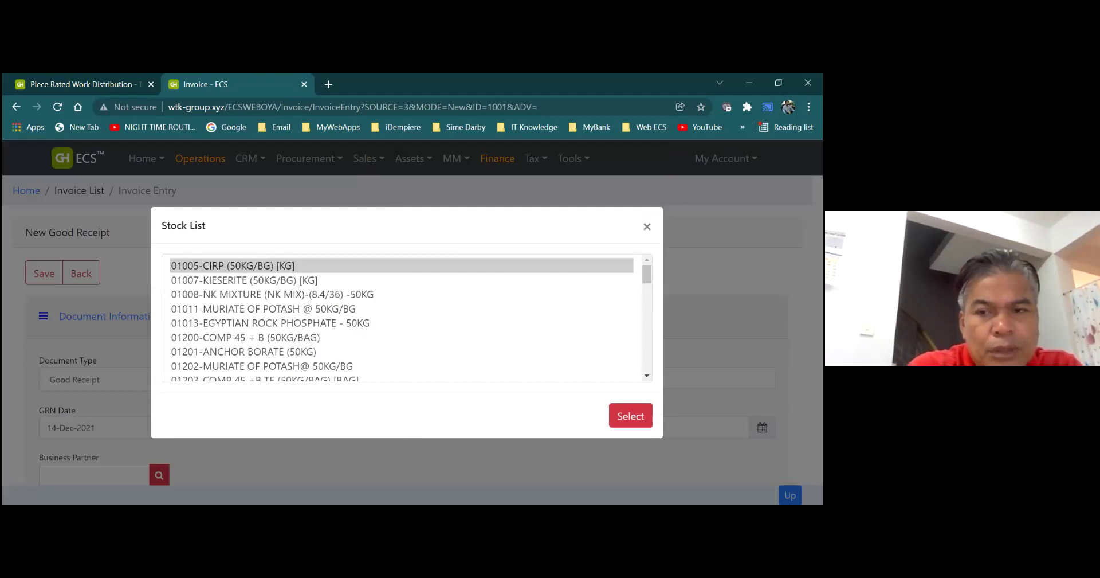
{"action": "left_click_drag", "start_coordinate": [646, 274], "coordinate": [646, 361]}
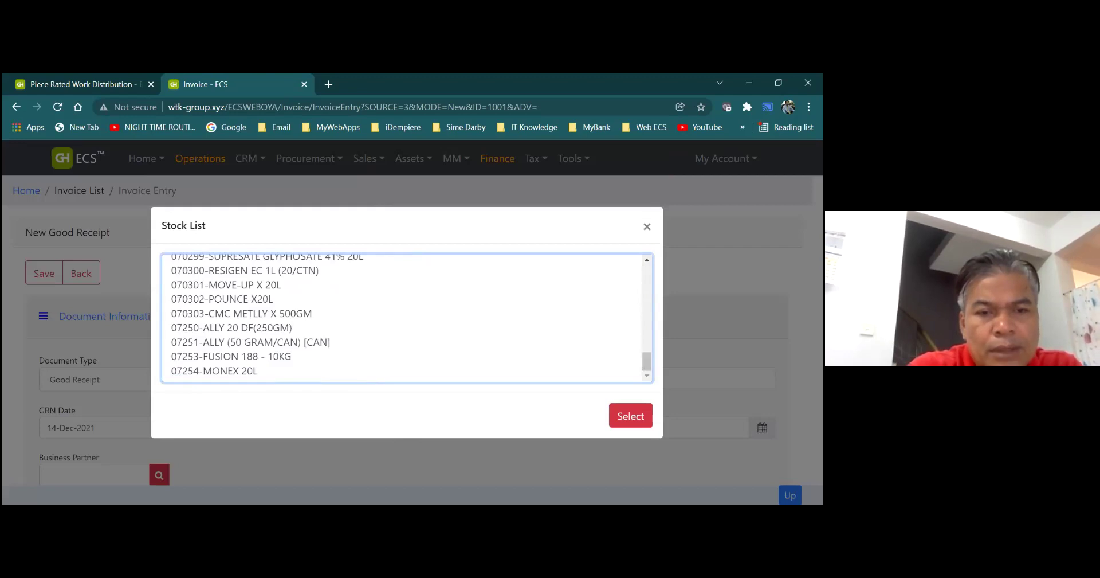
{"action": "left_click", "coordinate": [266, 296]}
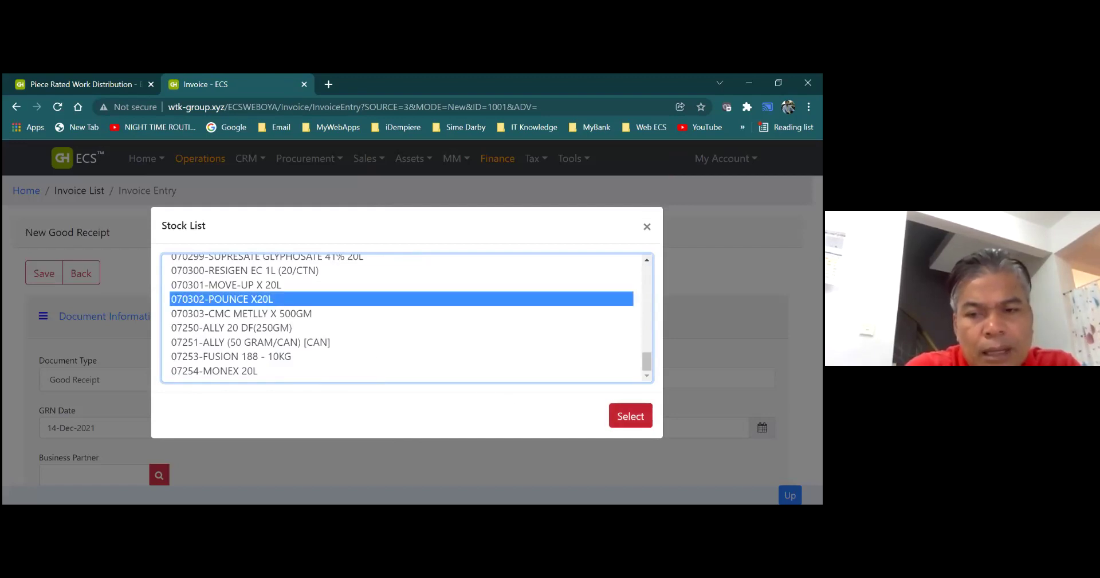
{"action": "left_click", "coordinate": [631, 416]}
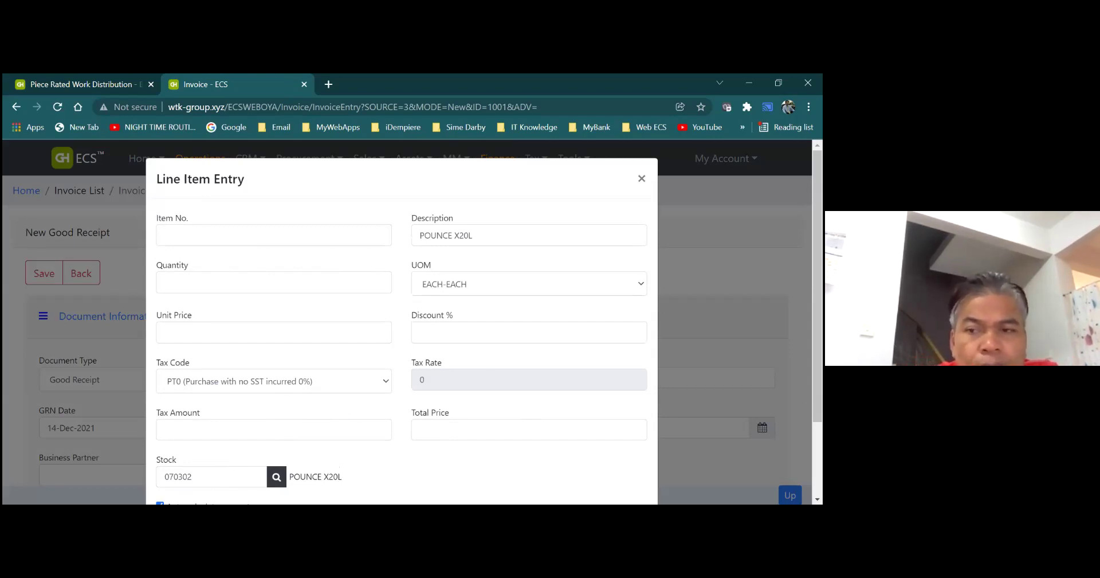
Close the Line Item Entry dialog without adding the POUNCE X20L line
{"action": "scroll", "coordinate": [401, 321], "scroll_direction": "down", "scroll_amount": 2}
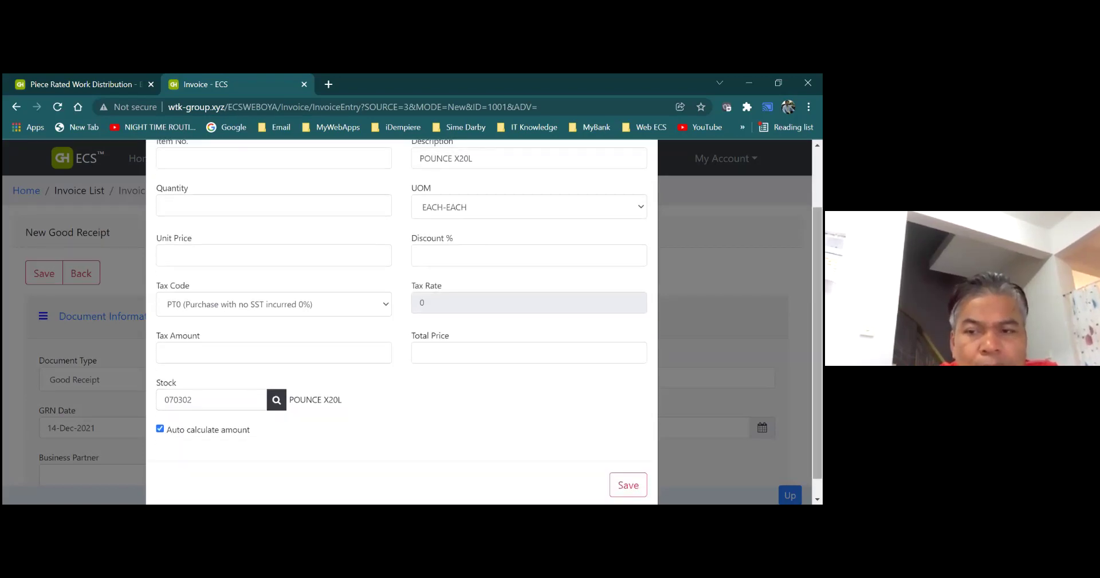
{"action": "scroll", "coordinate": [401, 321], "scroll_direction": "up", "scroll_amount": 2}
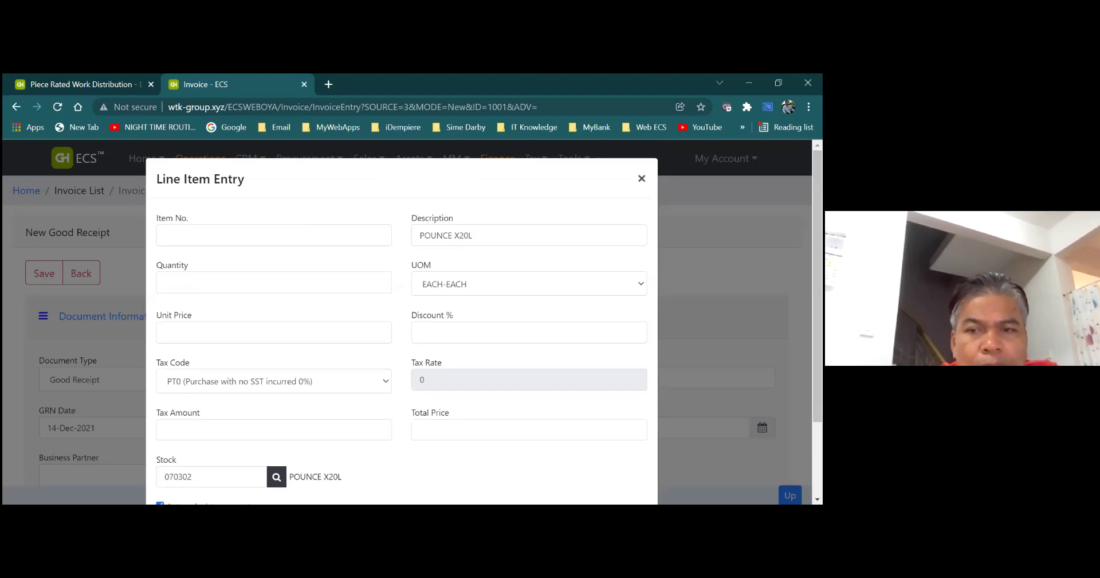
{"action": "left_click", "coordinate": [642, 178]}
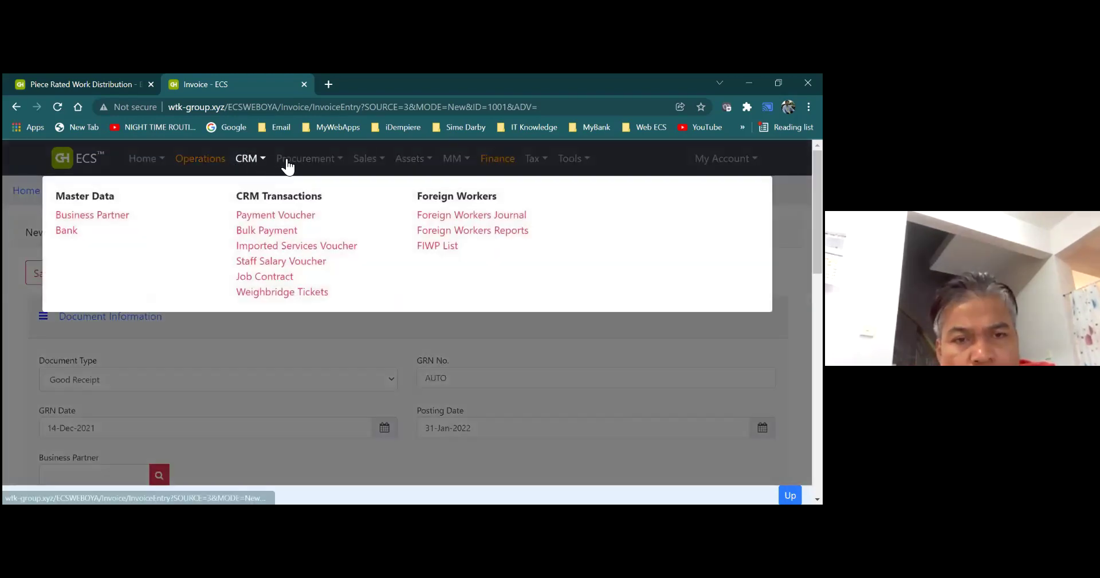
Start a New Purchase Invoice and enter invoice number 12345
{"action": "mouse_move", "coordinate": [296, 166]}
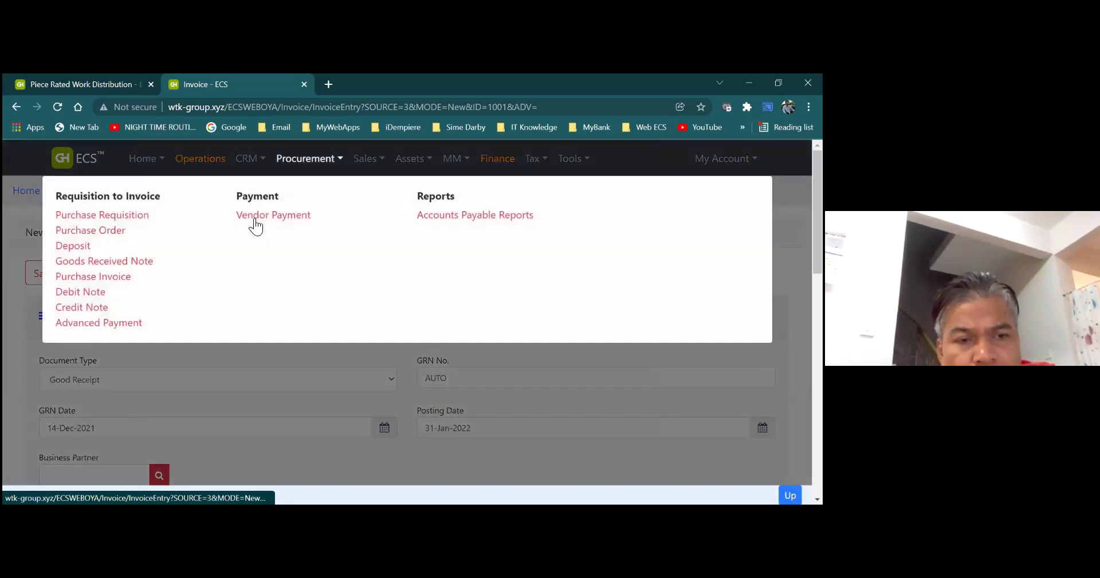
{"action": "left_click", "coordinate": [126, 282]}
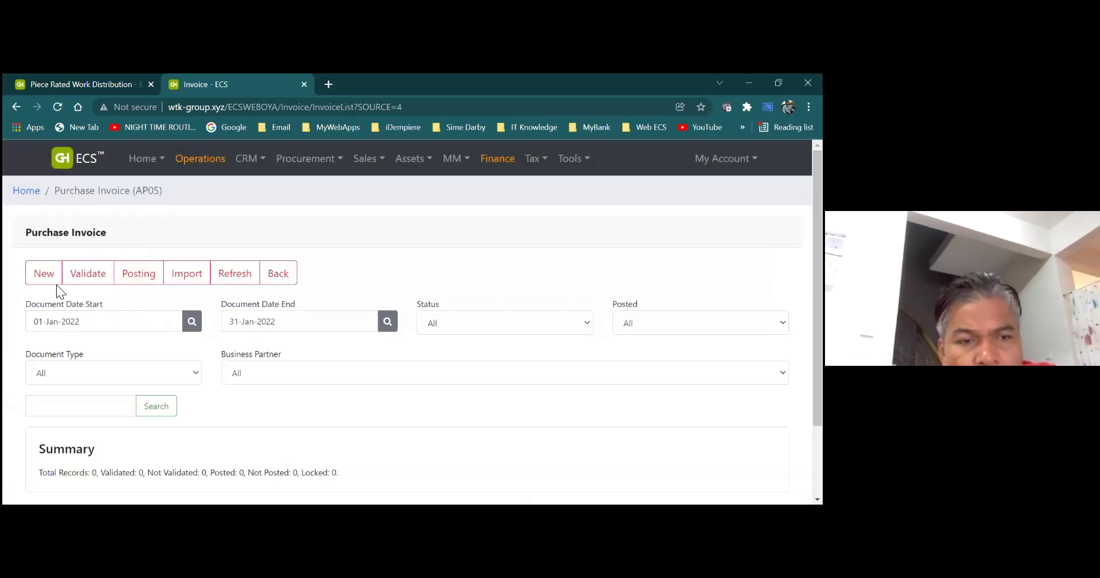
{"action": "left_click", "coordinate": [56, 283]}
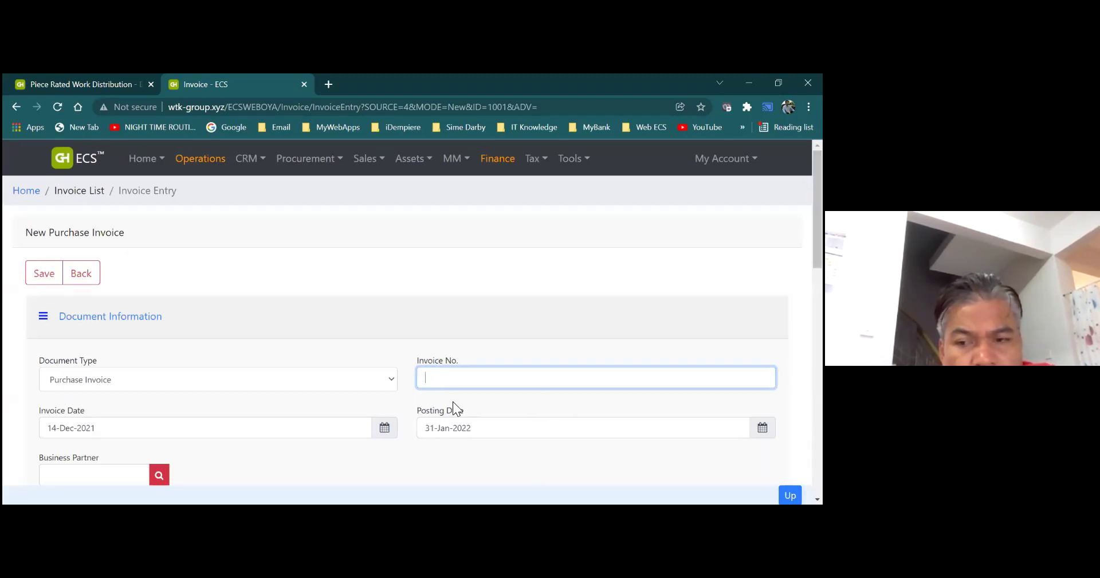
{"action": "type", "text": "12345"}
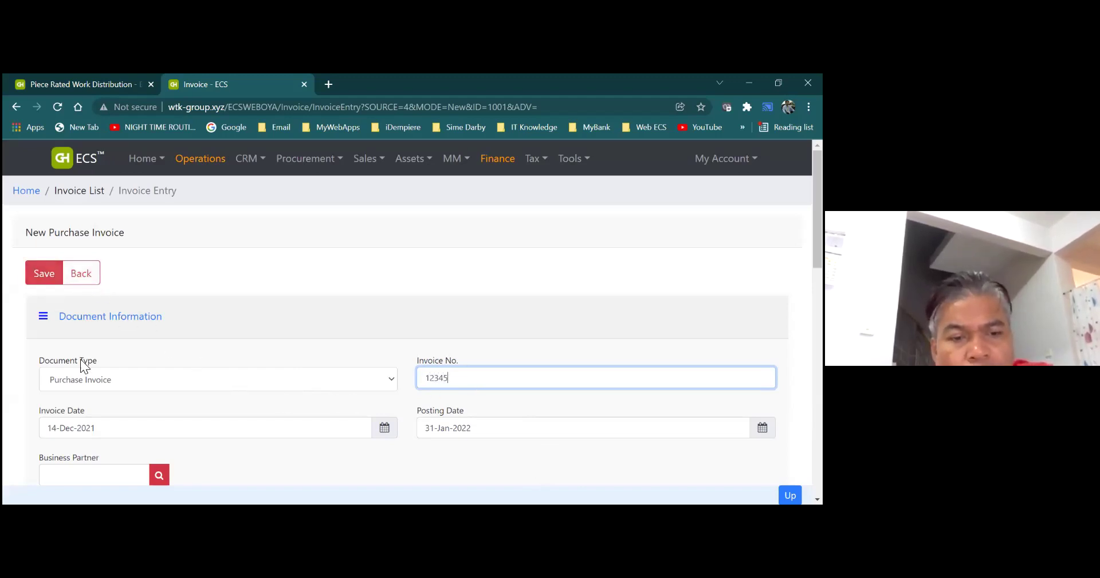
Set business partner 00003-KING LOONG STATIONERY CO and save purchase invoice 12345
{"action": "left_click", "coordinate": [159, 477]}
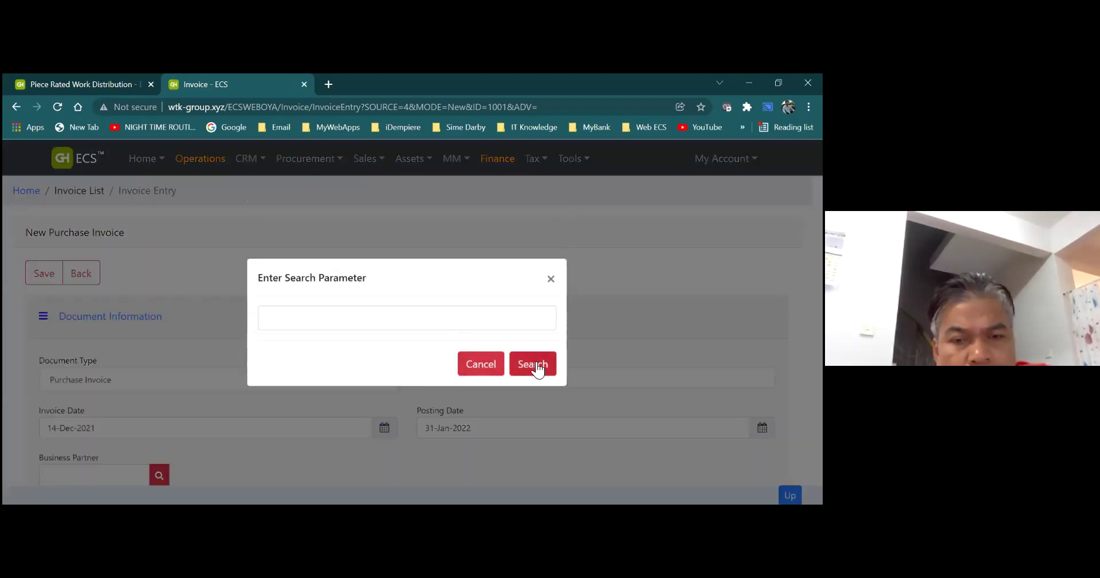
{"action": "left_click", "coordinate": [537, 370]}
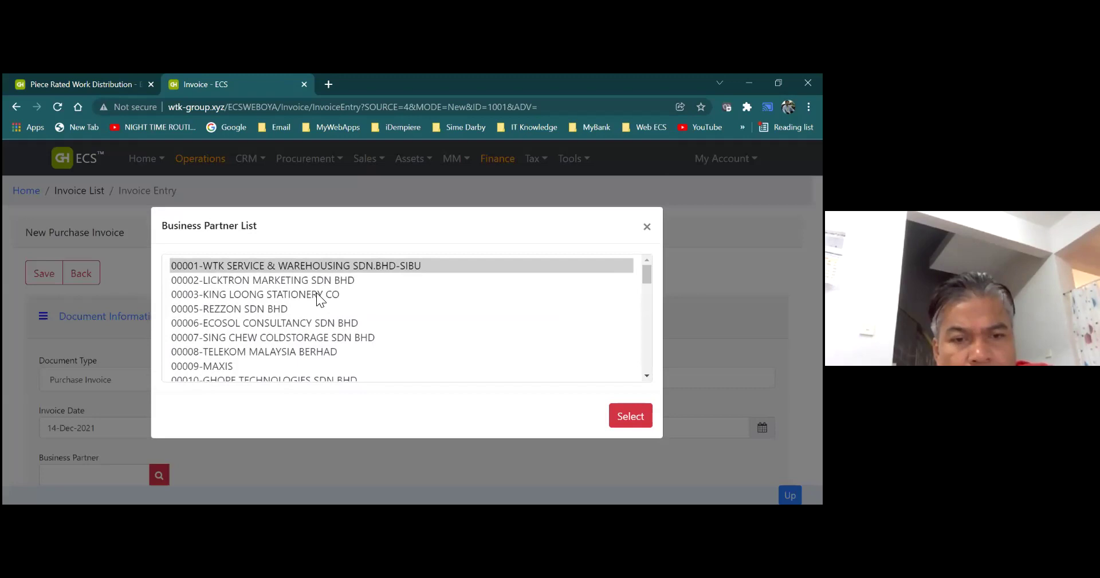
{"action": "left_click", "coordinate": [319, 294]}
{"action": "left_click", "coordinate": [630, 416]}
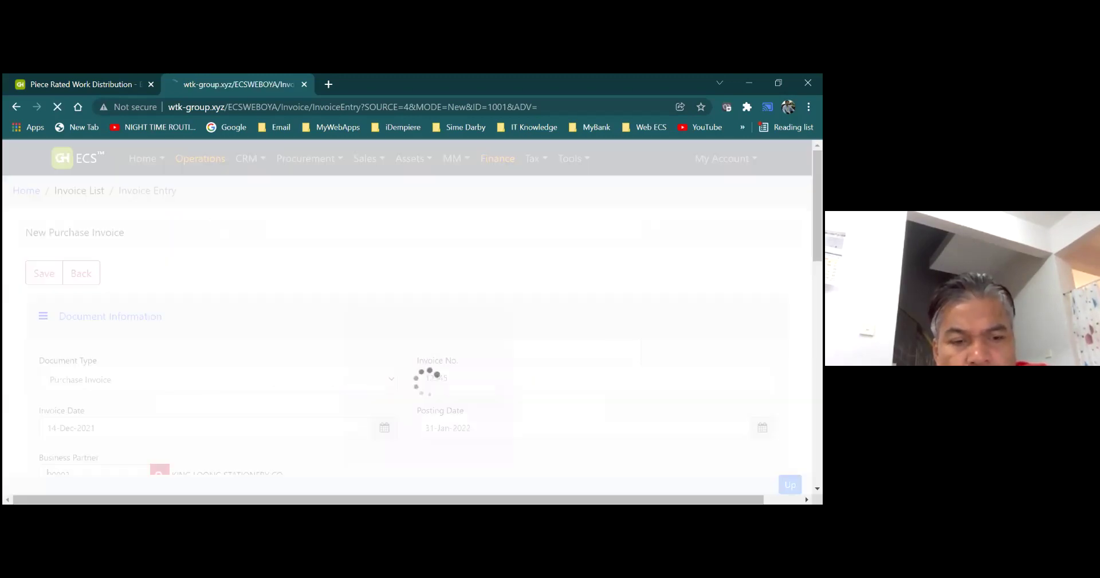
{"action": "left_click", "coordinate": [32, 274]}
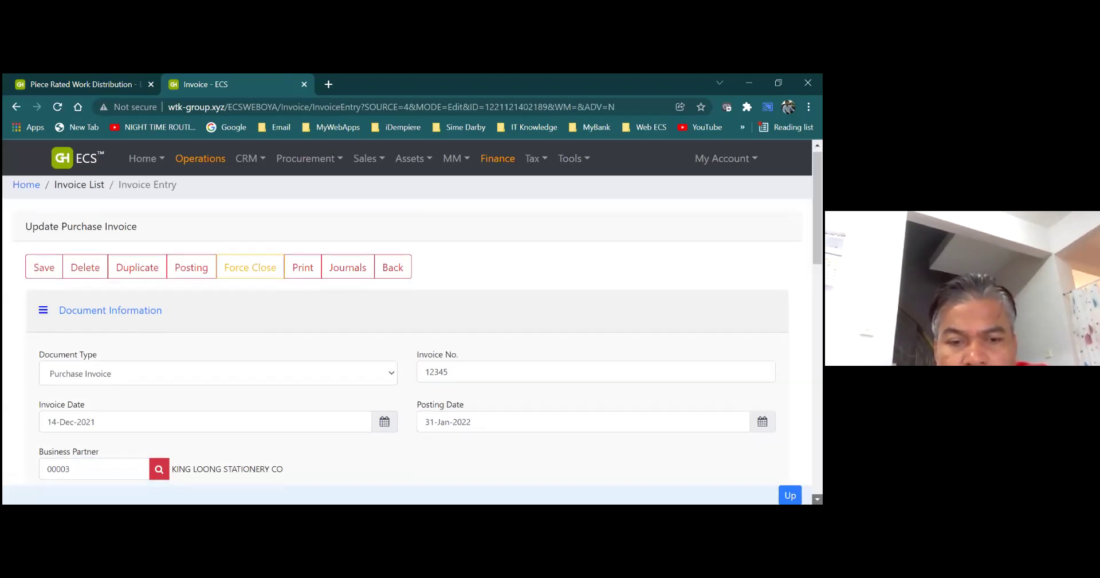
Search for a PO or goods receipt to link, find none, and return to the invoice list
{"action": "scroll", "coordinate": [406, 332], "scroll_direction": "down", "scroll_amount": 3}
{"action": "scroll", "coordinate": [407, 332], "scroll_direction": "down", "scroll_amount": 2}
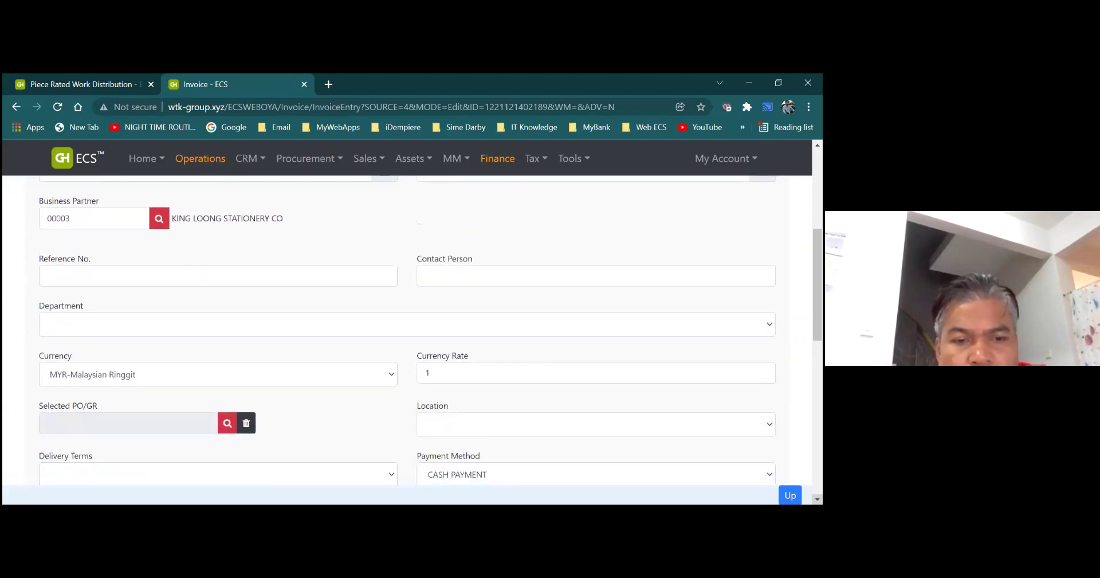
{"action": "left_click", "coordinate": [229, 428]}
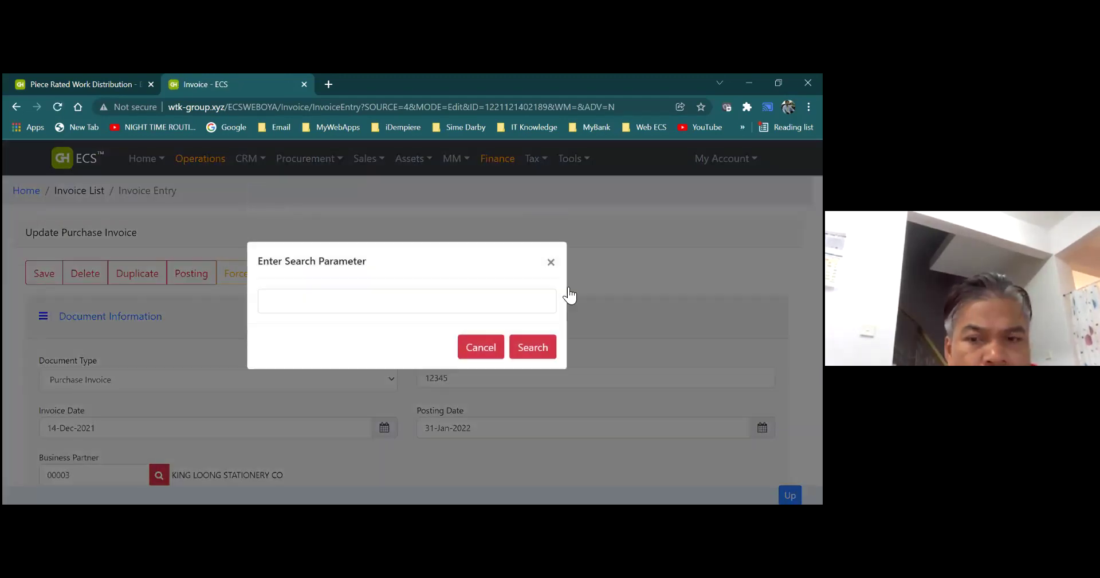
{"action": "left_click", "coordinate": [533, 364]}
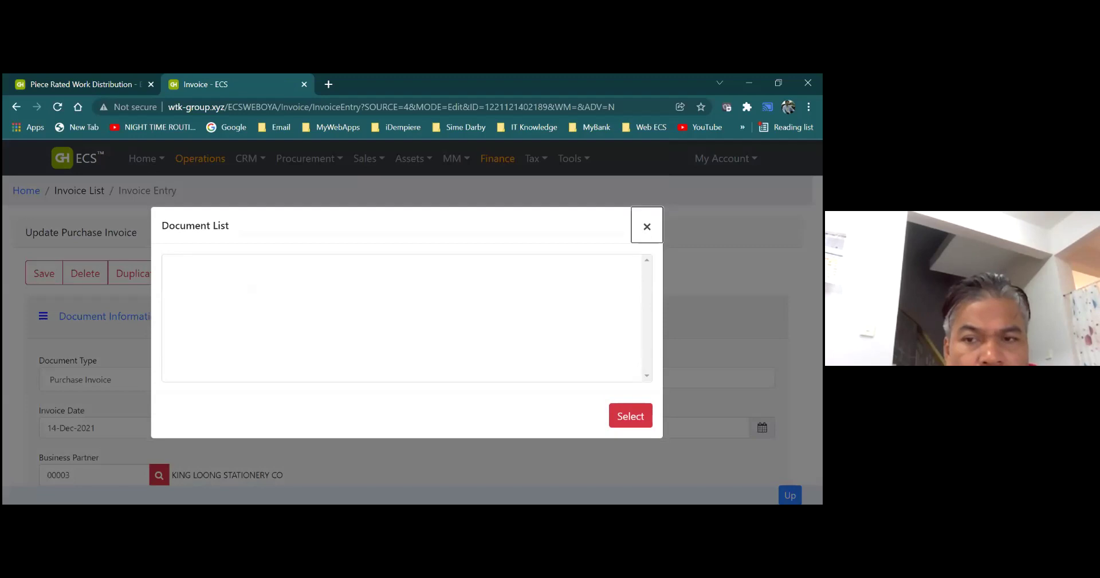
{"action": "left_click", "coordinate": [646, 225]}
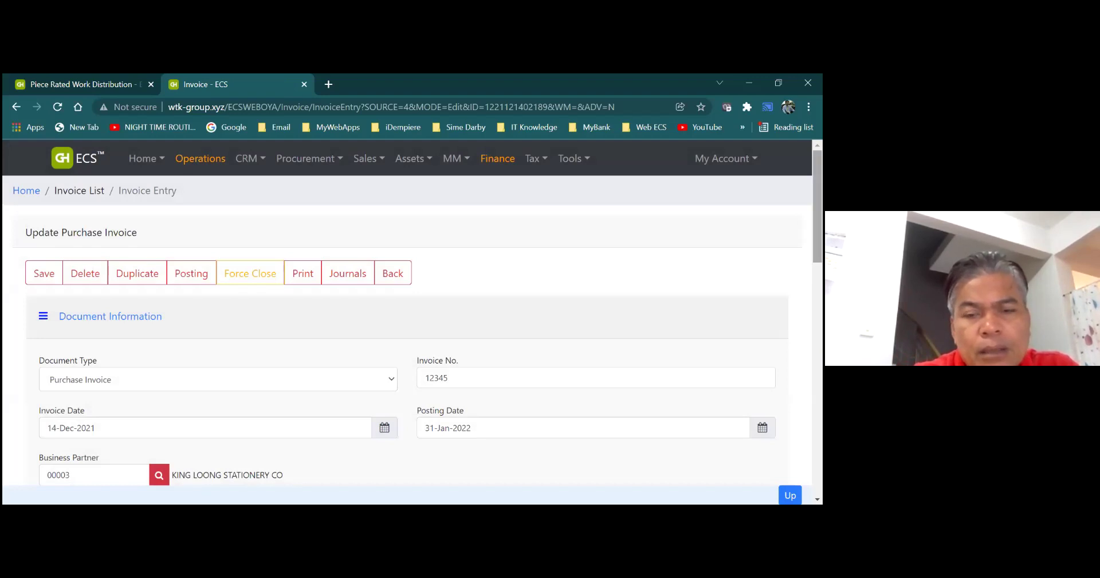
{"action": "scroll", "coordinate": [407, 330], "scroll_direction": "down", "scroll_amount": 2}
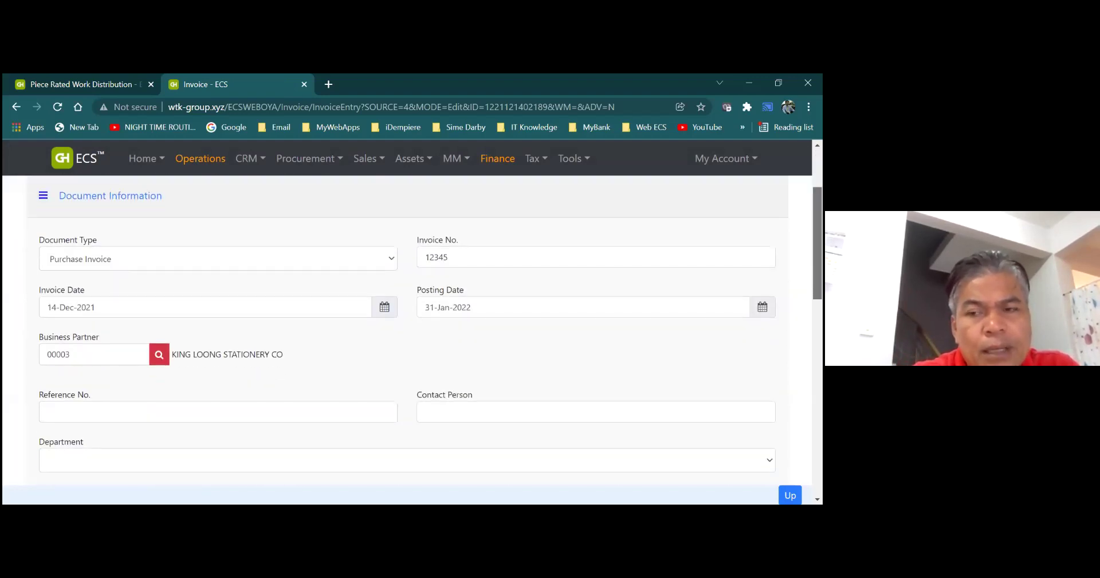
{"action": "scroll", "coordinate": [407, 330], "scroll_direction": "up", "scroll_amount": 2}
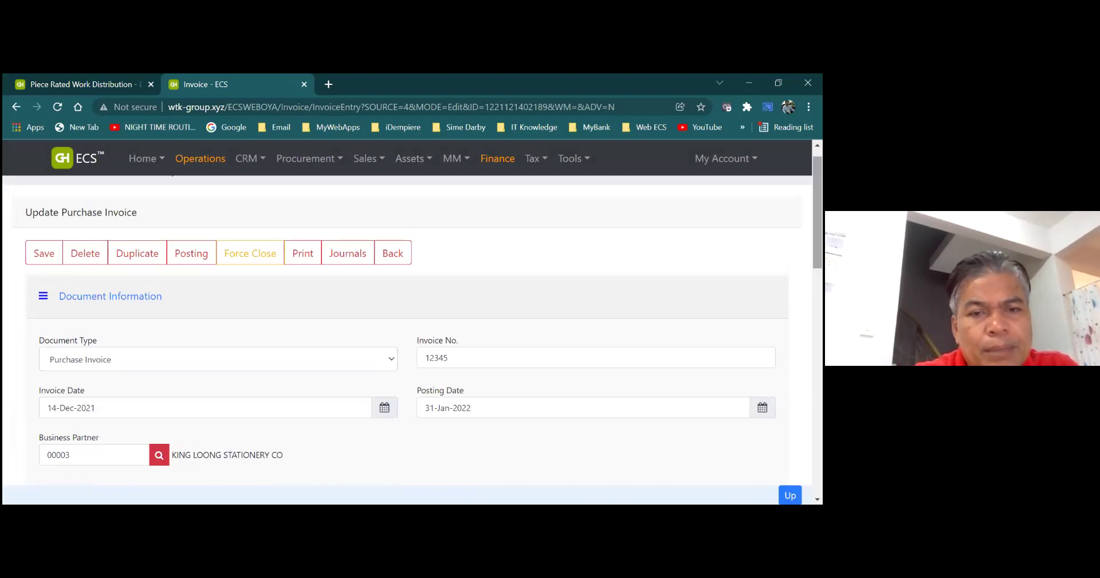
{"action": "left_click", "coordinate": [399, 258]}
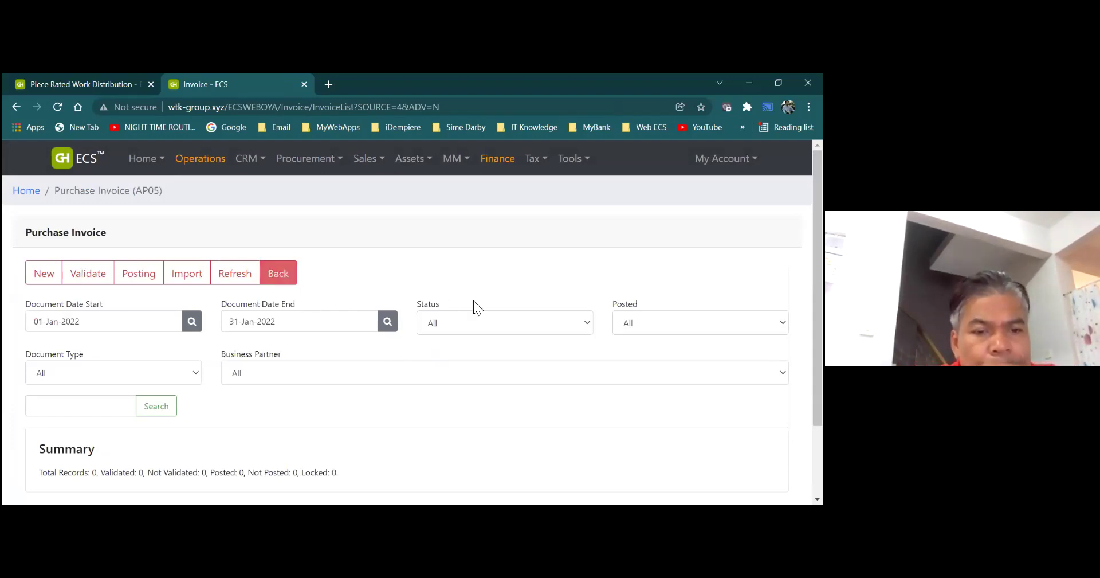
Leave the Purchase Invoice list for the ECS company dashboard and bring up the MM menu
{"action": "scroll", "coordinate": [412, 326], "scroll_direction": "down", "scroll_amount": 1}
{"action": "scroll", "coordinate": [413, 326], "scroll_direction": "up", "scroll_amount": 1}
{"action": "left_click", "coordinate": [291, 277]}
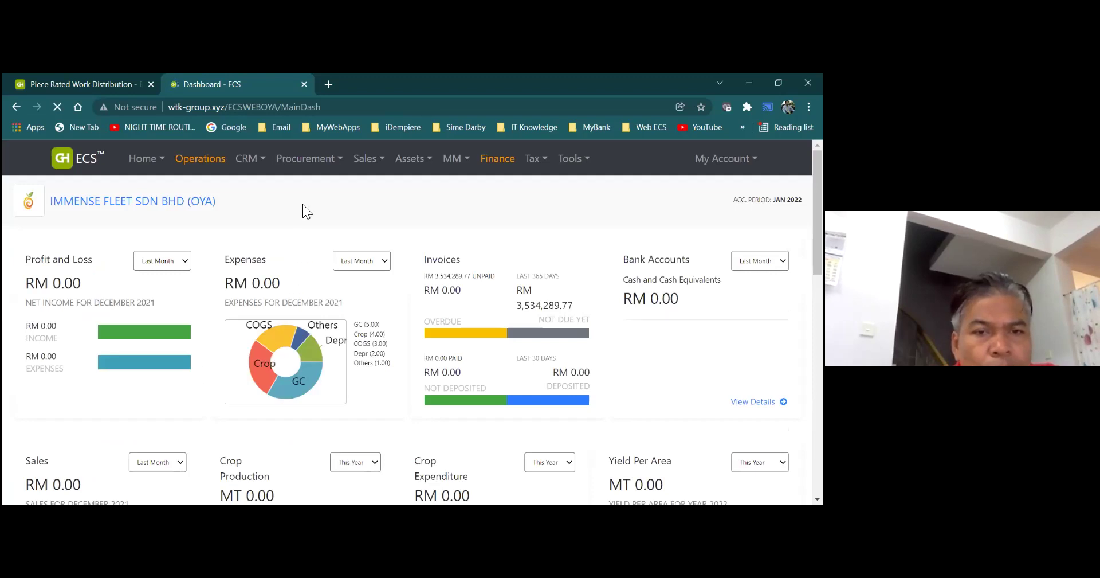
{"action": "left_click", "coordinate": [314, 166]}
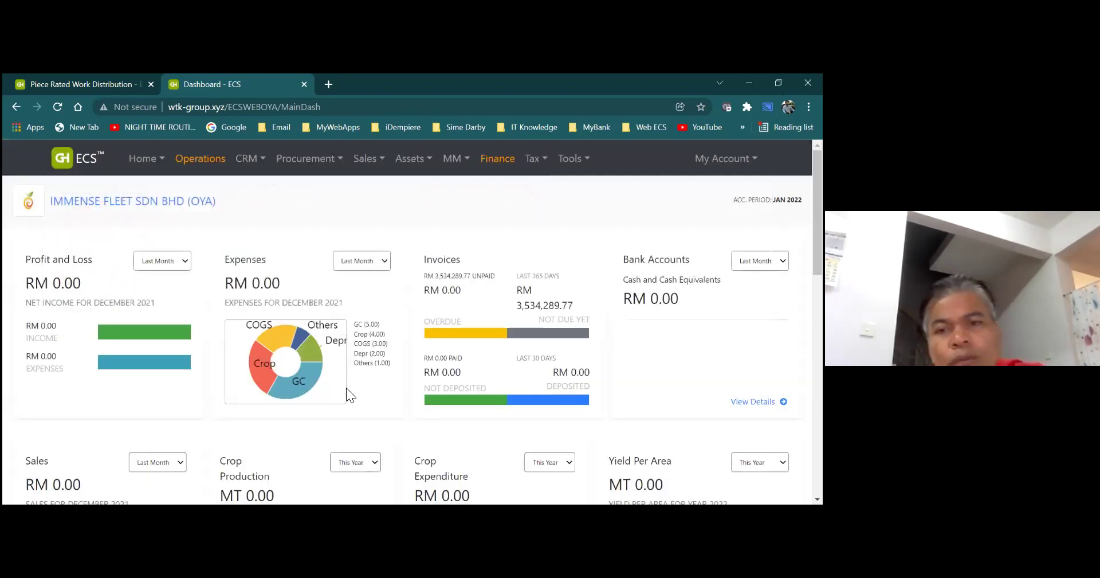
Create Stock Receipt batch 10001 for STORE Y dated 01-Jan-2022, save it, and begin a detail line
{"action": "mouse_move", "coordinate": [450, 165]}
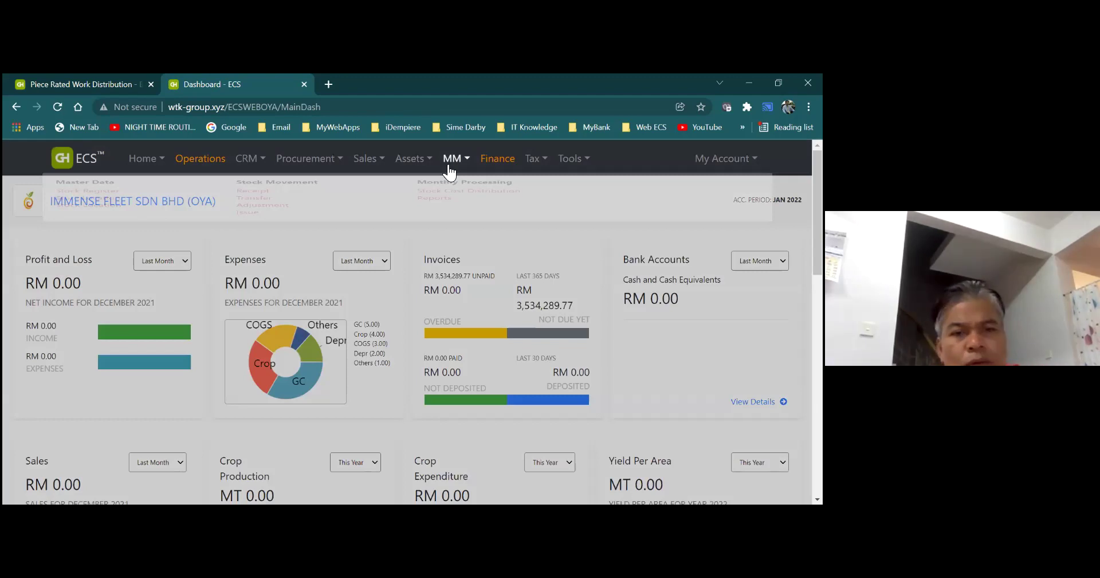
{"action": "left_click", "coordinate": [267, 216]}
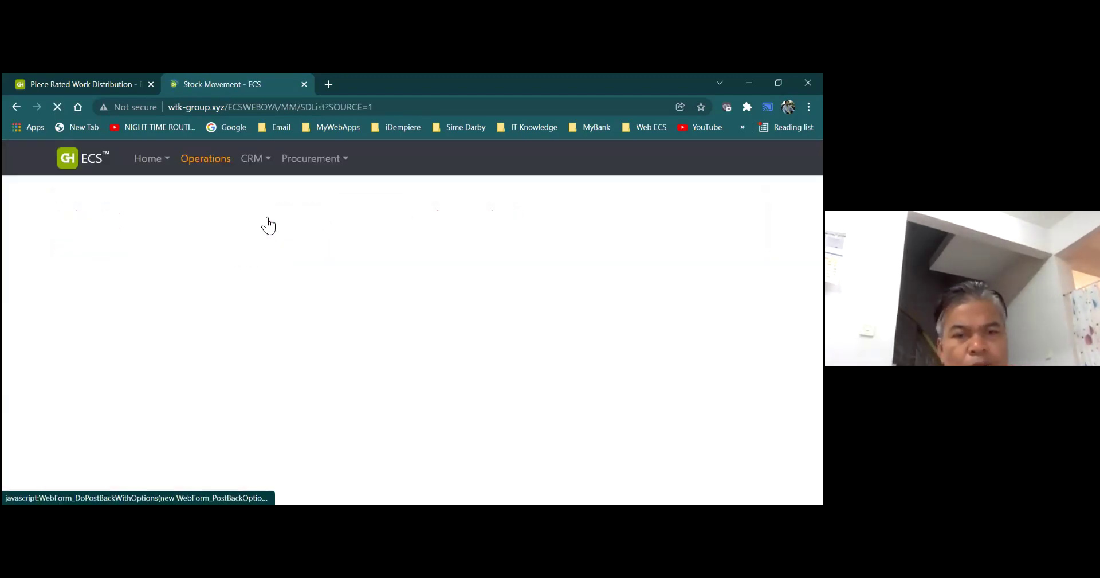
{"action": "left_click", "coordinate": [55, 271]}
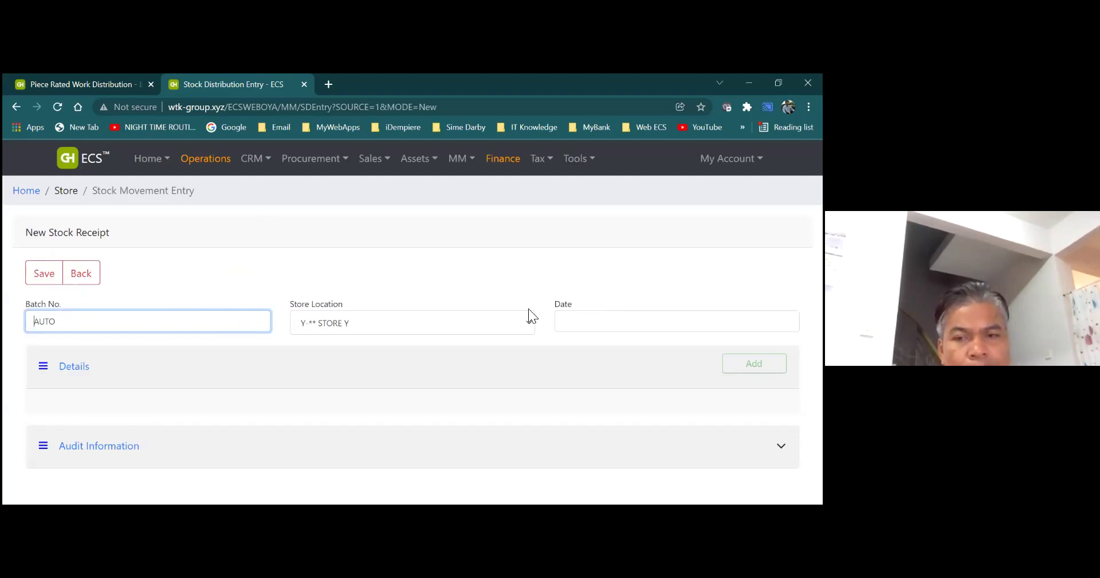
{"action": "left_click", "coordinate": [575, 318]}
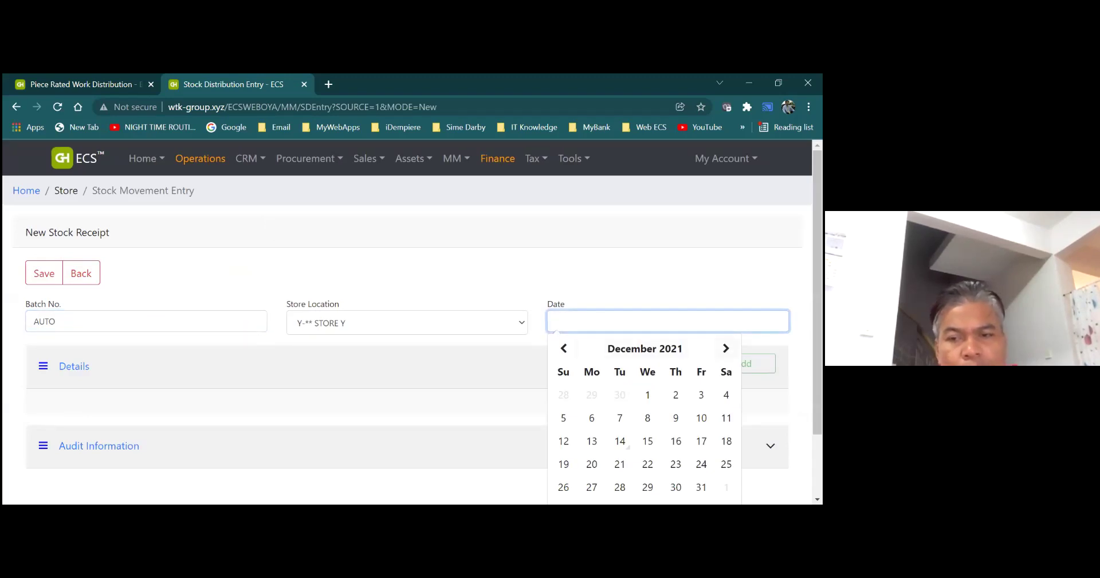
{"action": "left_click", "coordinate": [726, 348]}
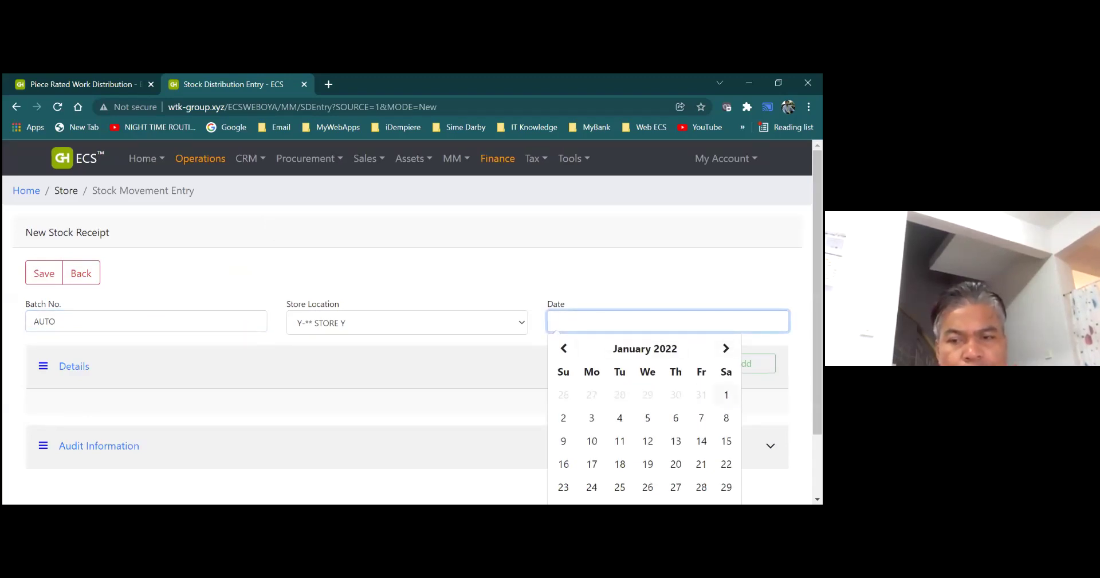
{"action": "left_click", "coordinate": [726, 394]}
{"action": "left_click", "coordinate": [44, 273]}
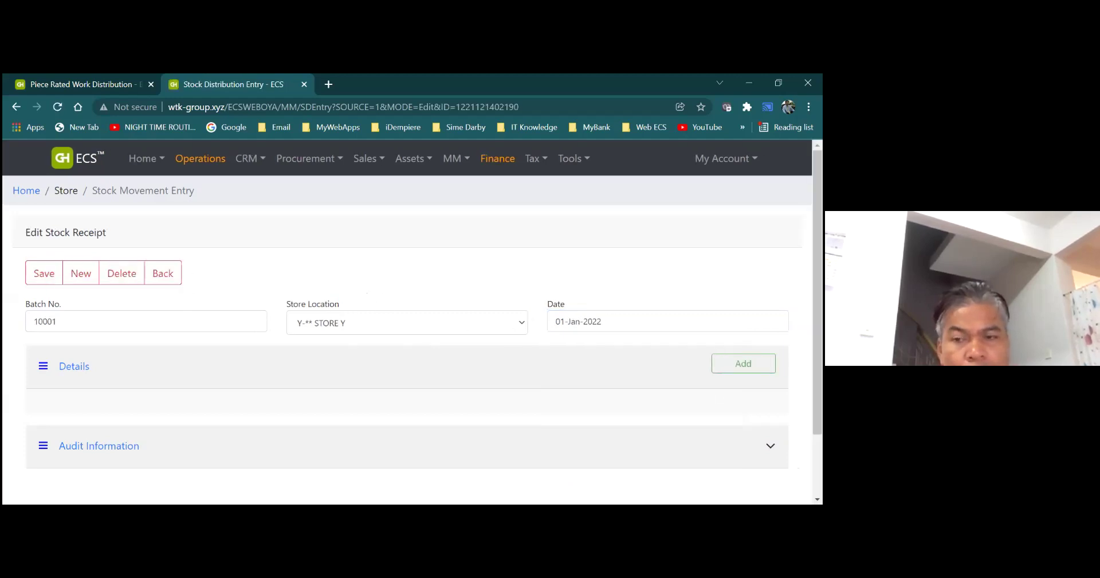
{"action": "left_click", "coordinate": [744, 362]}
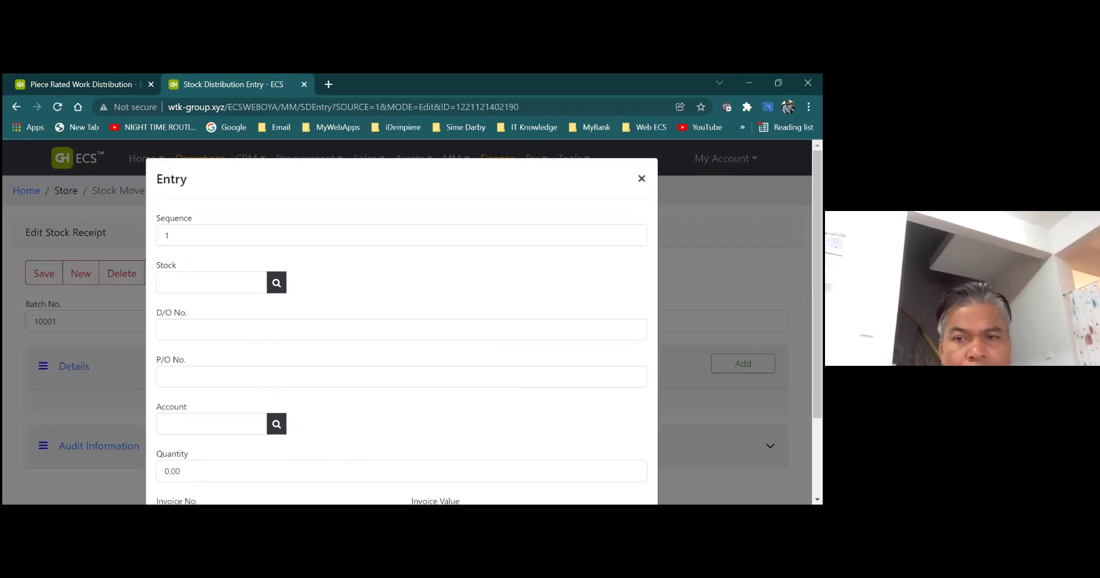
Reopen the line Entry form, inspect its Invoice Value field, then close it without adding a line
{"action": "left_click", "coordinate": [642, 178]}
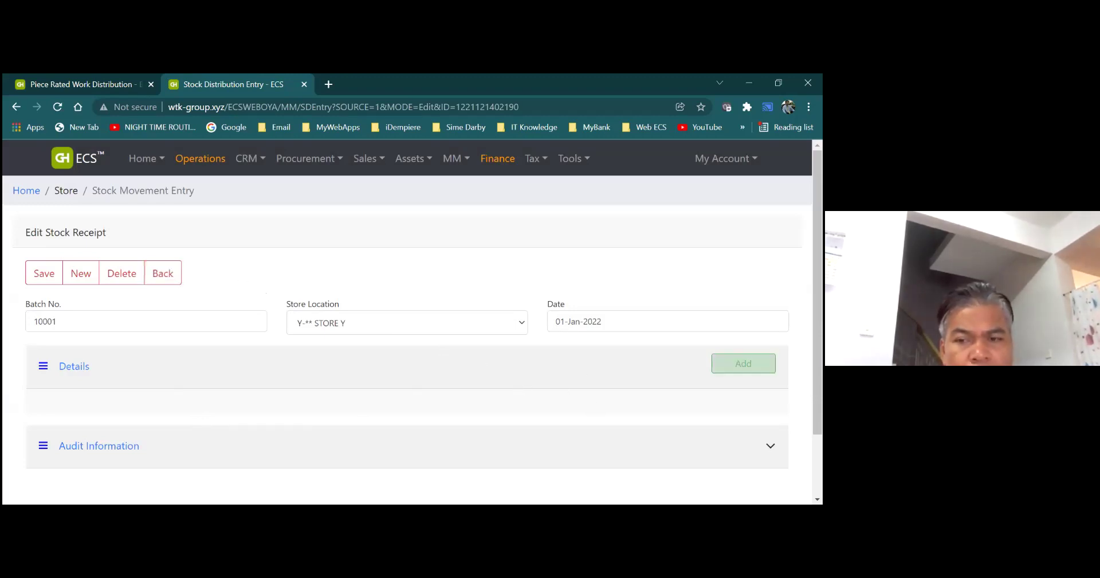
{"action": "left_click", "coordinate": [743, 363]}
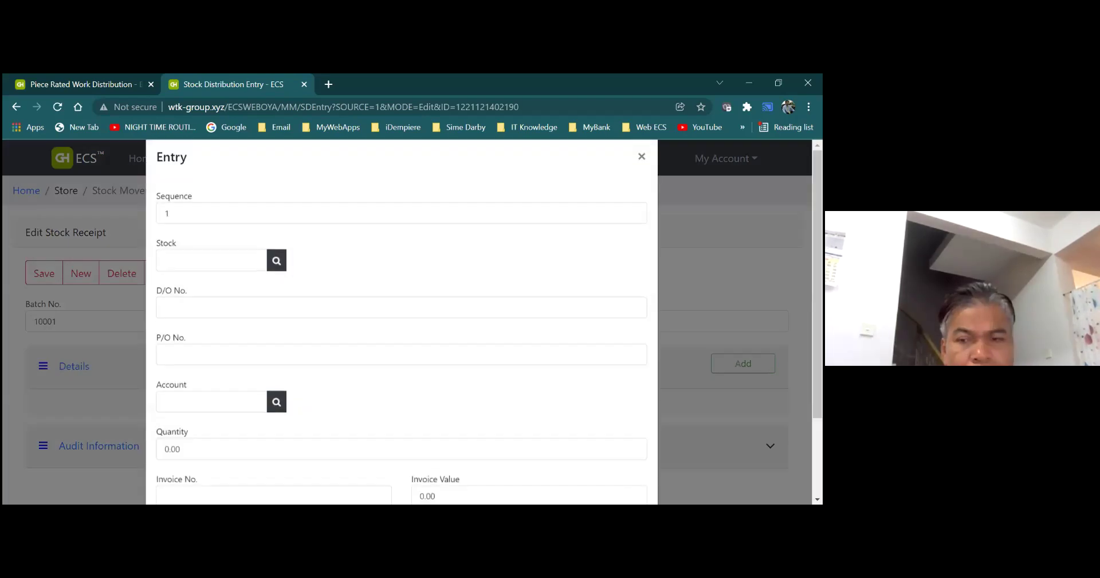
{"action": "scroll", "coordinate": [501, 351], "scroll_direction": "down", "scroll_amount": 1}
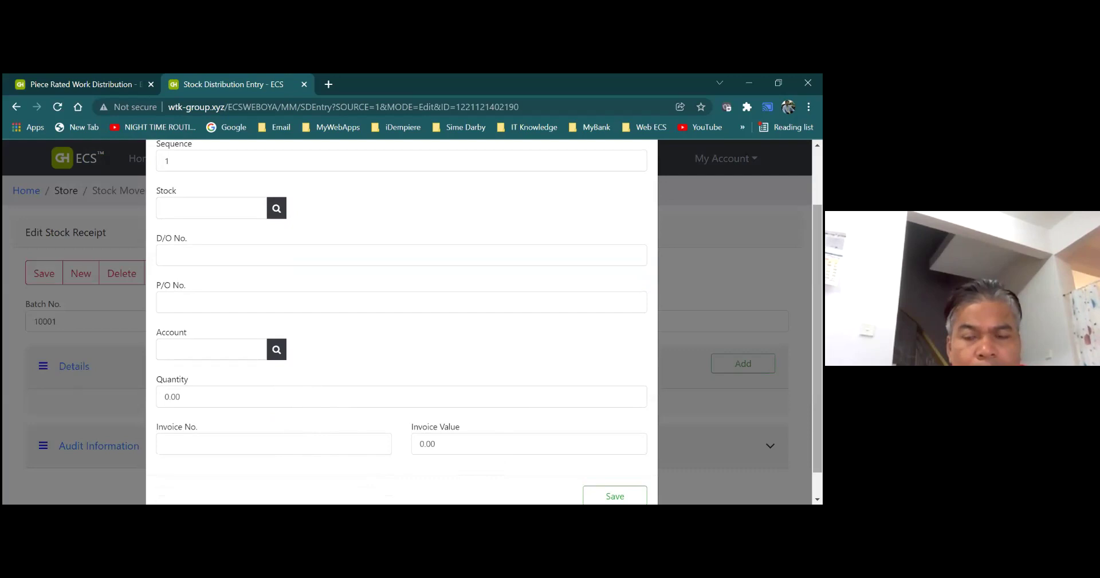
{"action": "scroll", "coordinate": [402, 321], "scroll_direction": "up", "scroll_amount": 1}
{"action": "scroll", "coordinate": [402, 321], "scroll_direction": "up", "scroll_amount": 1}
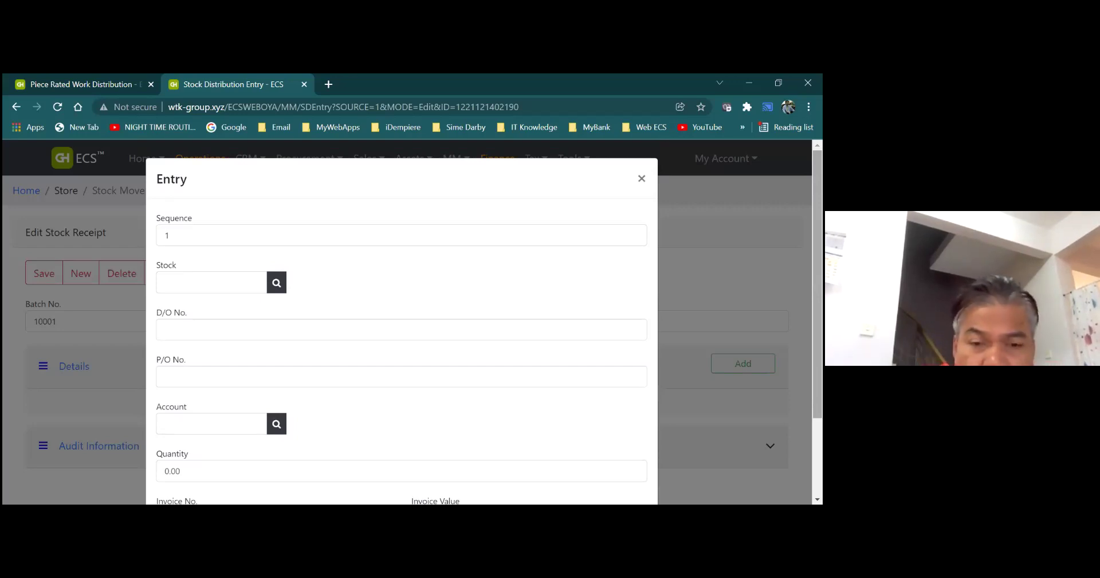
{"action": "scroll", "coordinate": [401, 321], "scroll_direction": "down", "scroll_amount": 1}
{"action": "left_click", "coordinate": [457, 456]}
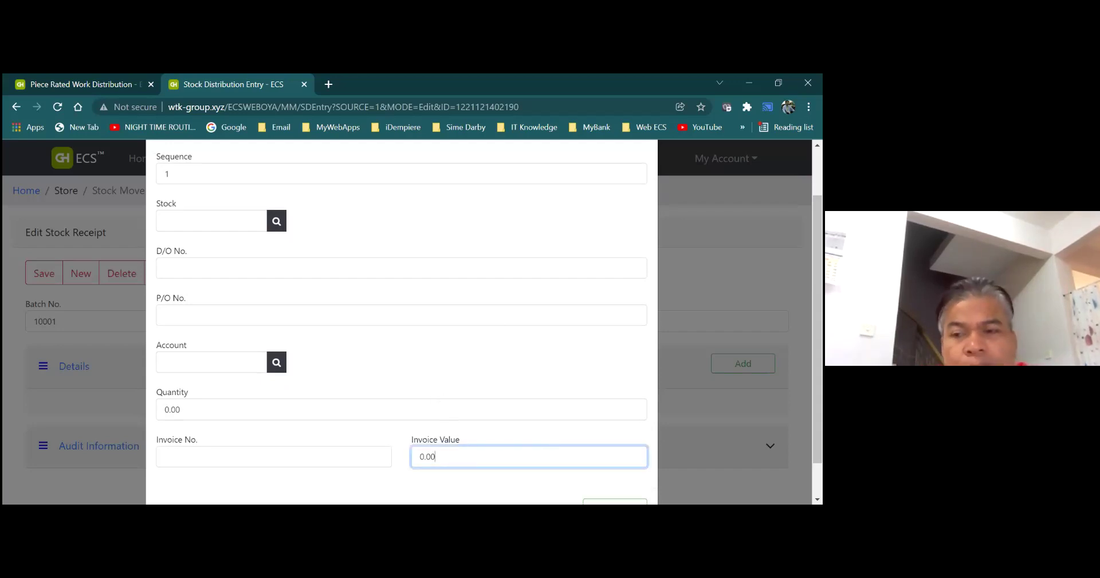
{"action": "scroll", "coordinate": [535, 489], "scroll_direction": "down", "scroll_amount": 1}
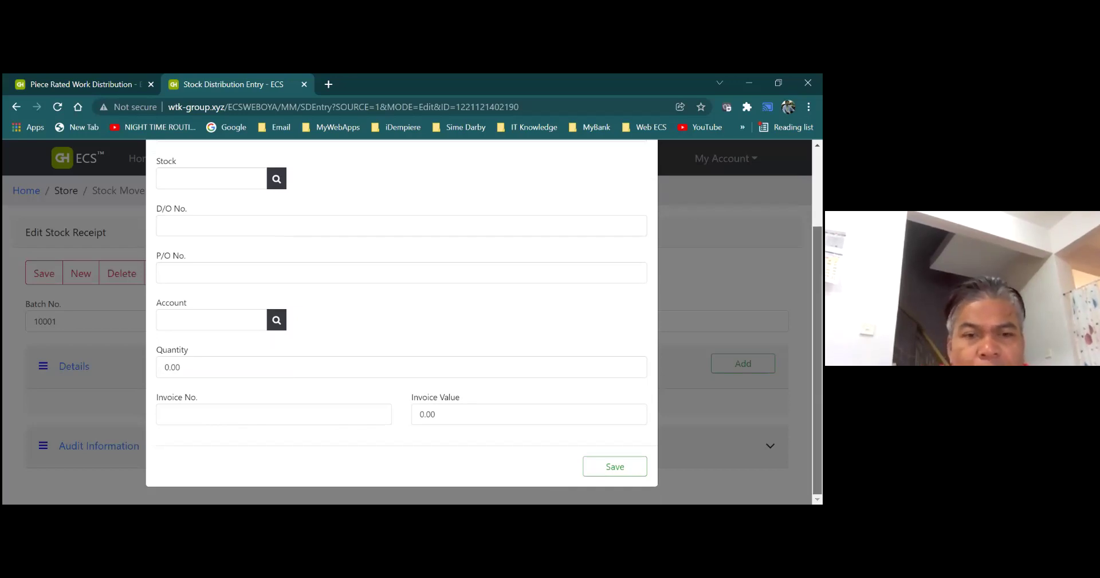
{"action": "scroll", "coordinate": [402, 321], "scroll_direction": "up", "scroll_amount": 3}
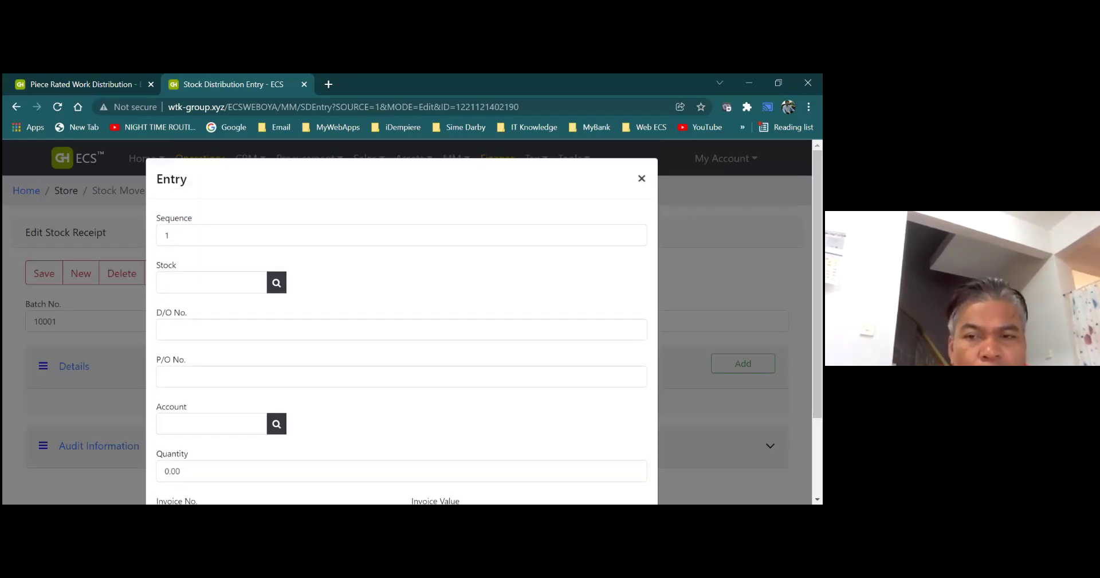
{"action": "left_click", "coordinate": [642, 178]}
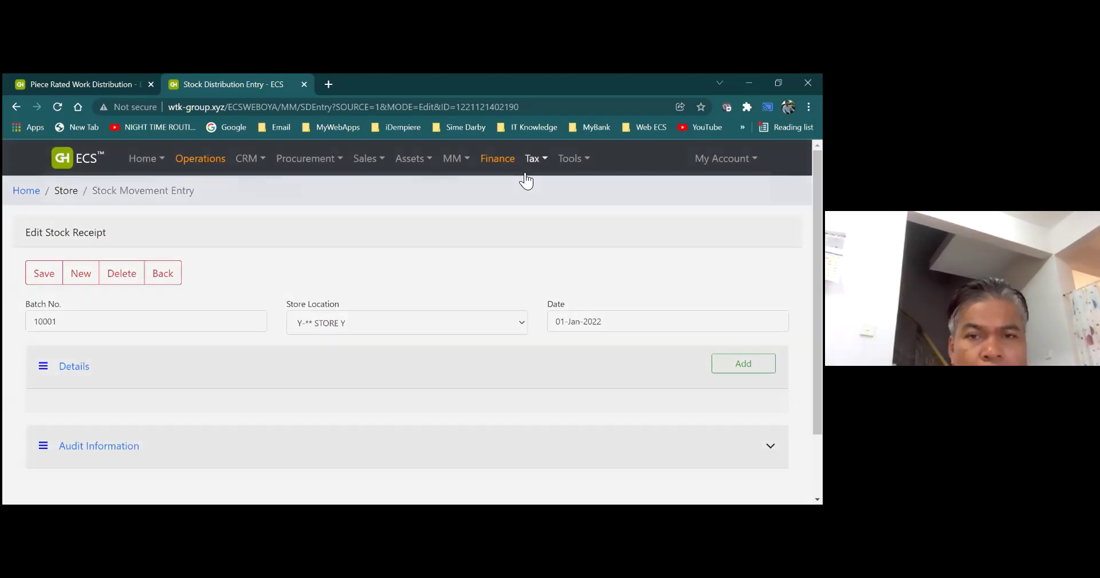
Create and save Stock Issue batch 40001 for STORE Y dated 01-Jan-2022
{"action": "mouse_move", "coordinate": [454, 163]}
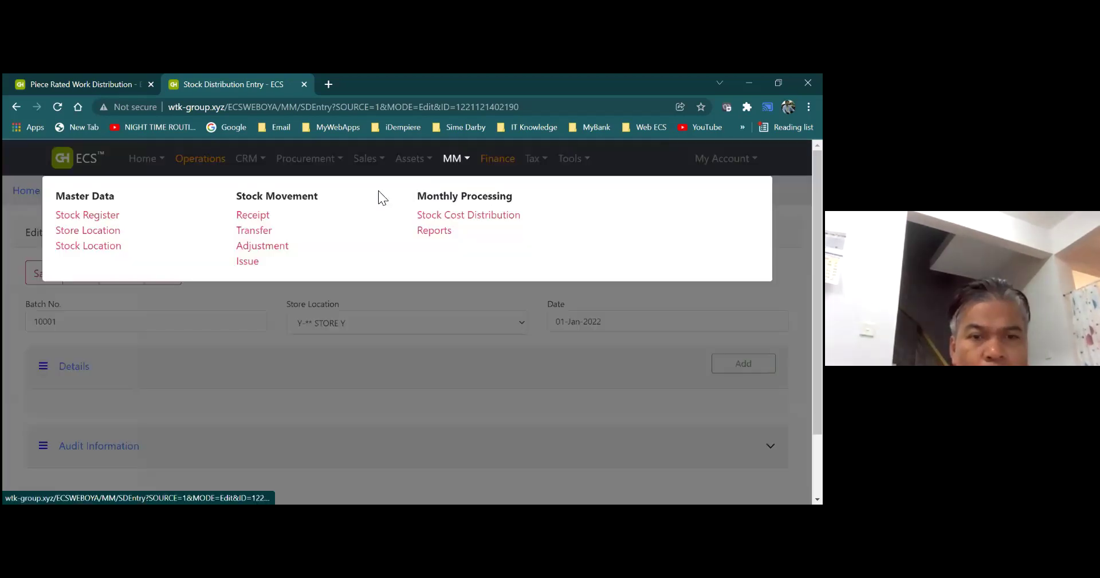
{"action": "left_click", "coordinate": [250, 262]}
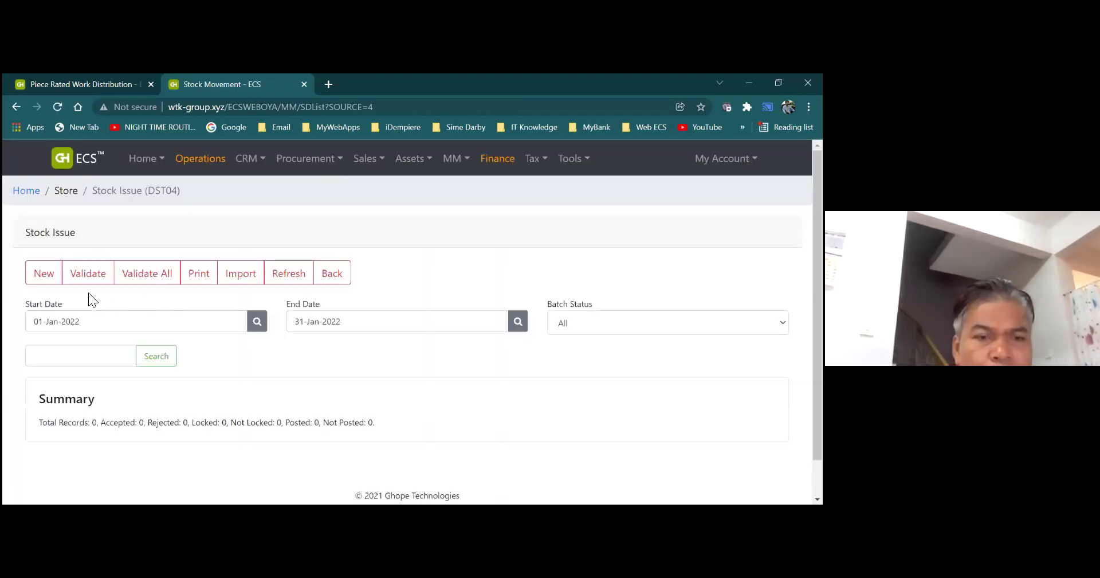
{"action": "left_click", "coordinate": [55, 282]}
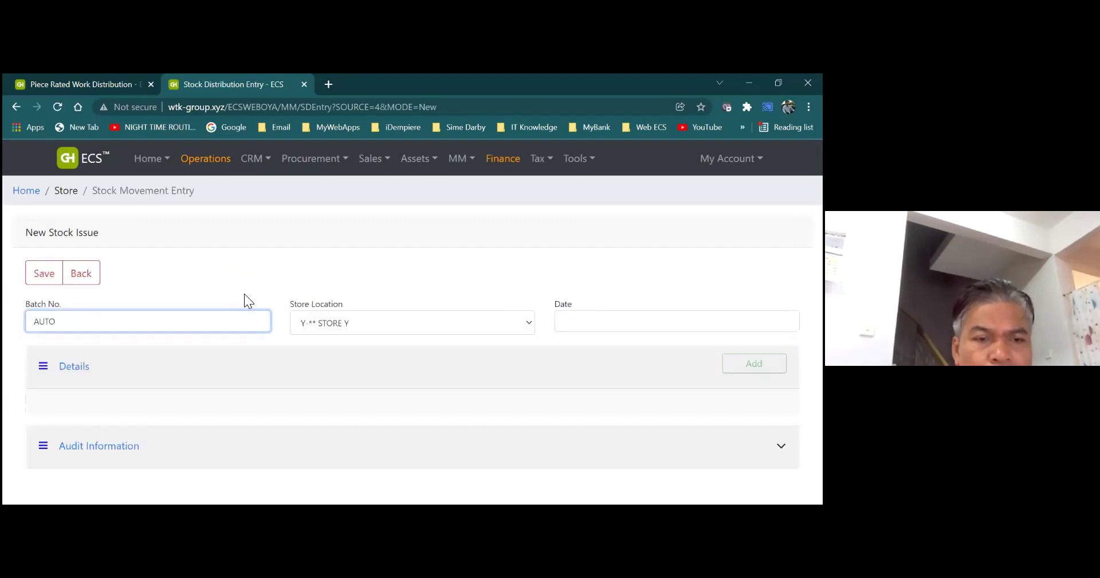
{"action": "left_click", "coordinate": [578, 320]}
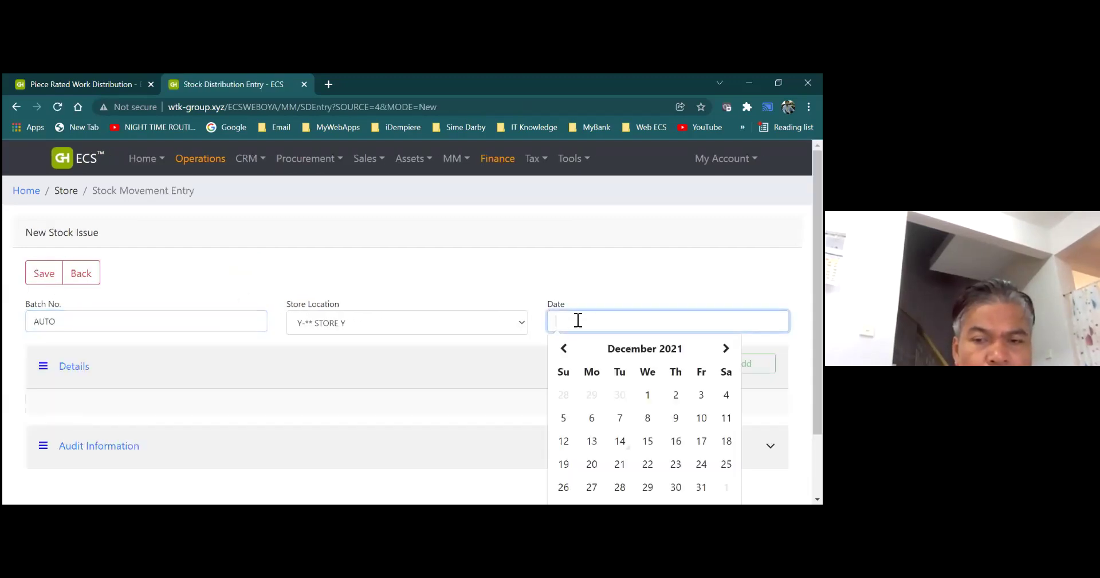
{"action": "left_click", "coordinate": [725, 348]}
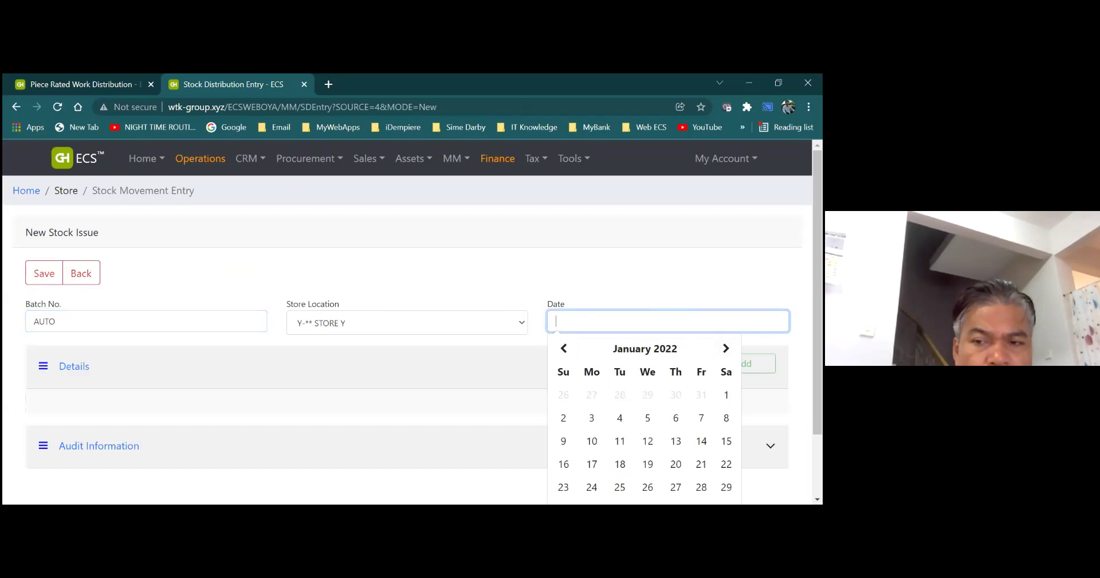
{"action": "left_click", "coordinate": [726, 395]}
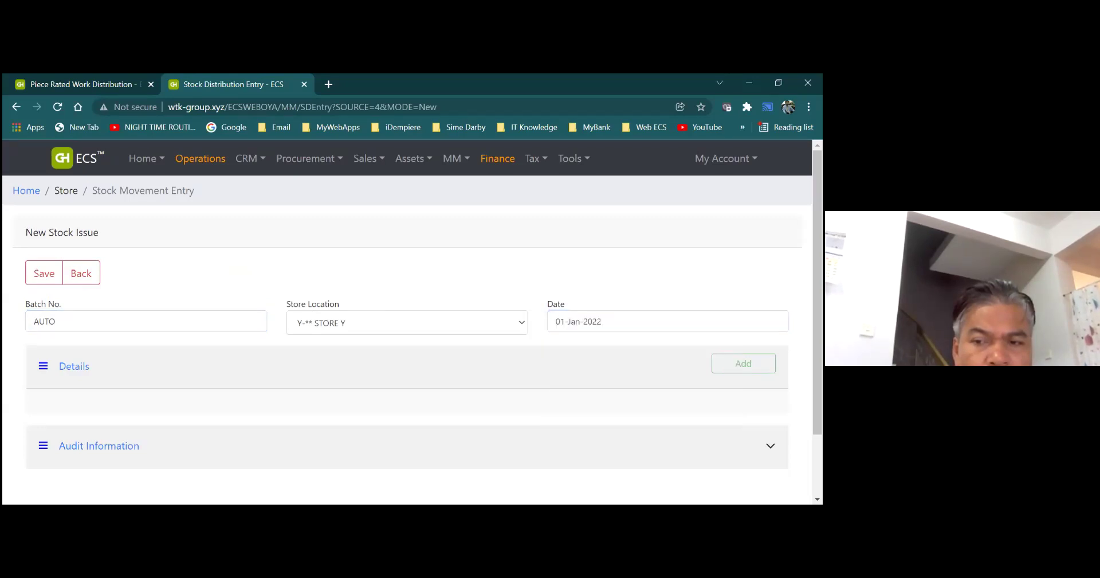
{"action": "left_click", "coordinate": [43, 274]}
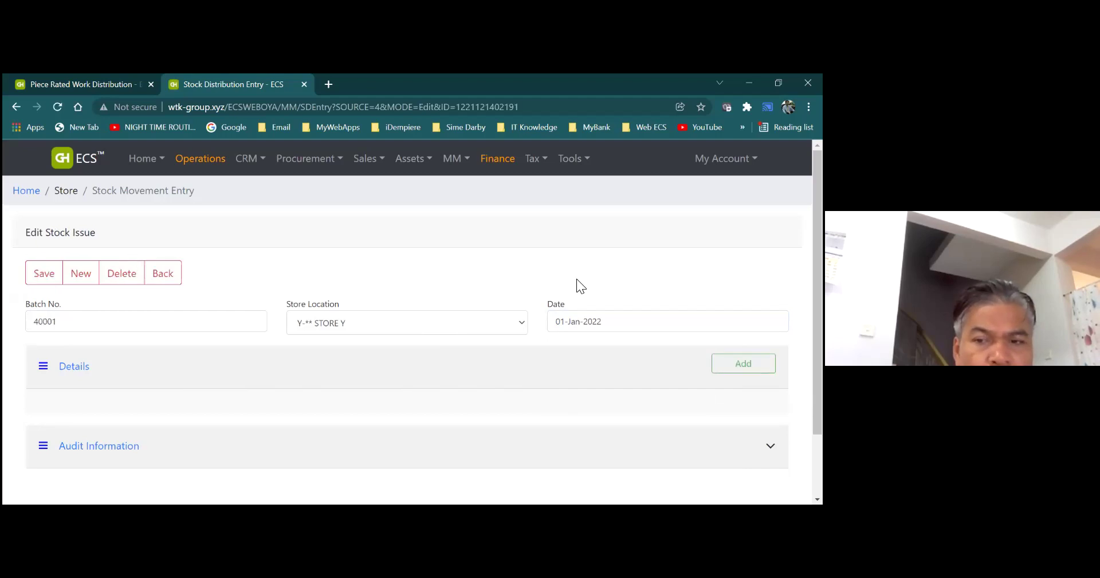
Add a line to batch 40001 with stock 01013 Egyptian Rock Phosphate - 50KG
{"action": "left_click", "coordinate": [743, 362]}
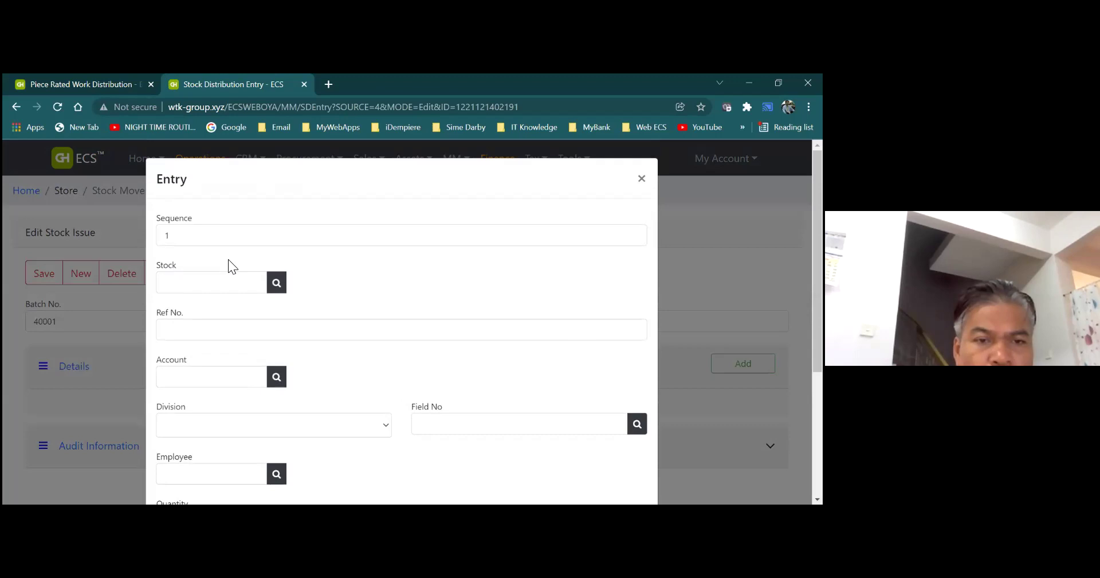
{"action": "left_click", "coordinate": [277, 282]}
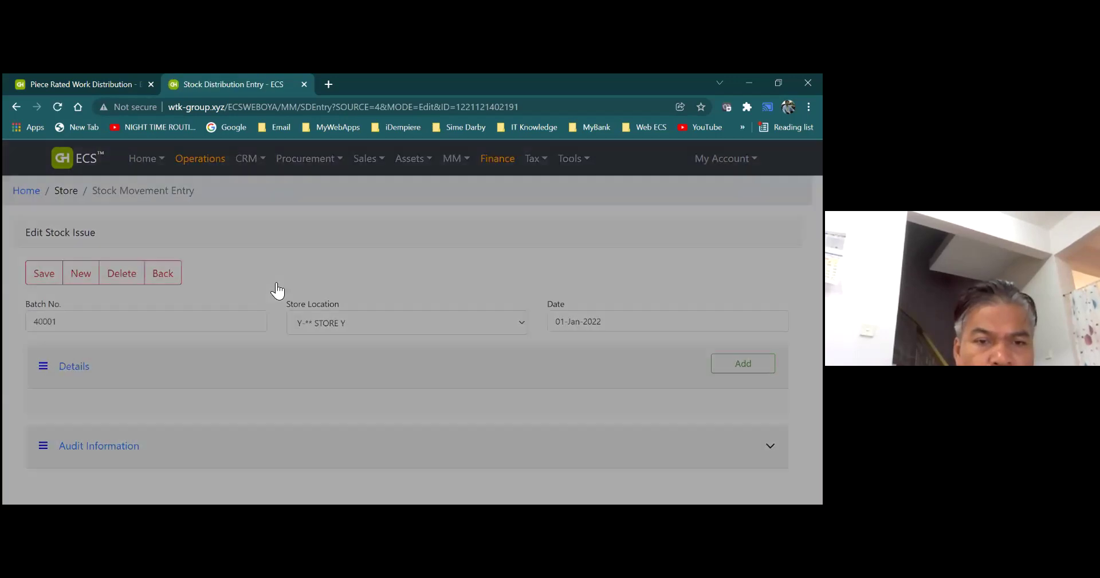
{"action": "left_click", "coordinate": [536, 362]}
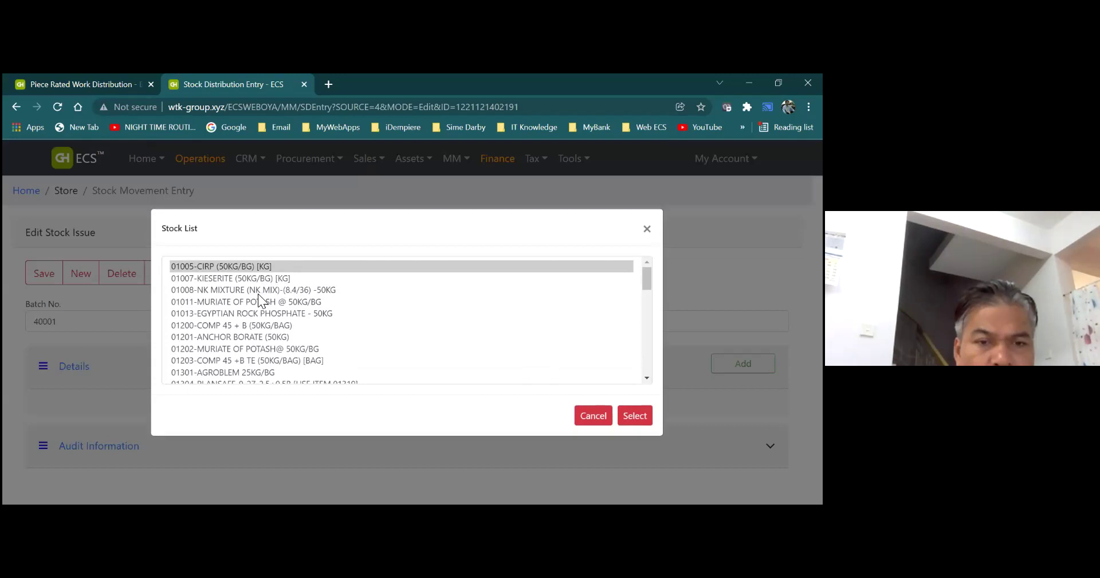
{"action": "left_click", "coordinate": [256, 312]}
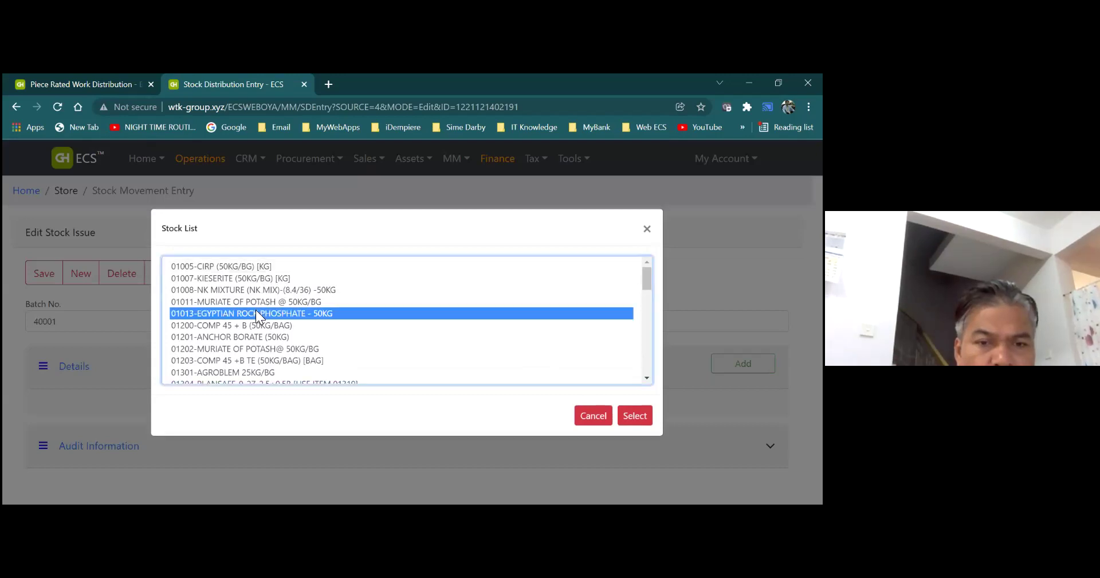
{"action": "left_click", "coordinate": [635, 415]}
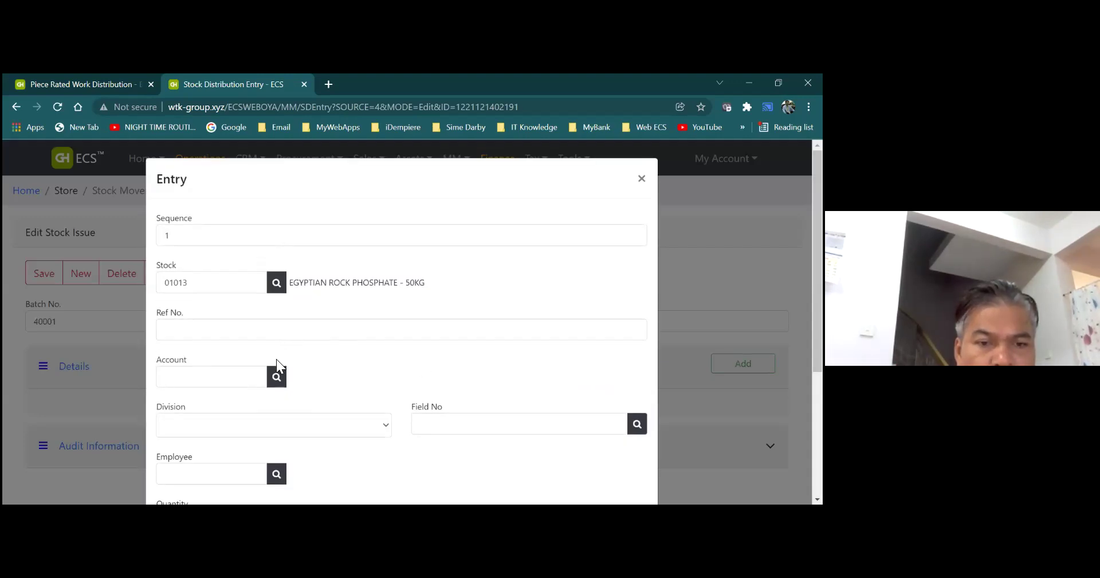
Search accounts for 'manuring' and charge the line to 52 64 03 Cover Crop Manuring - Fertiliser
{"action": "left_click", "coordinate": [276, 378]}
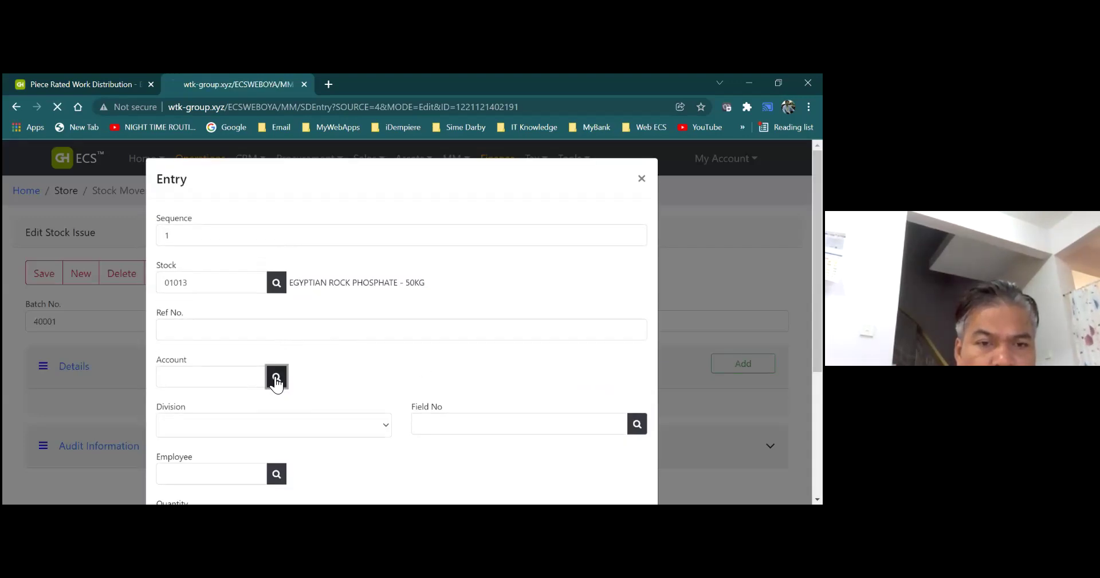
{"action": "left_click", "coordinate": [548, 362]}
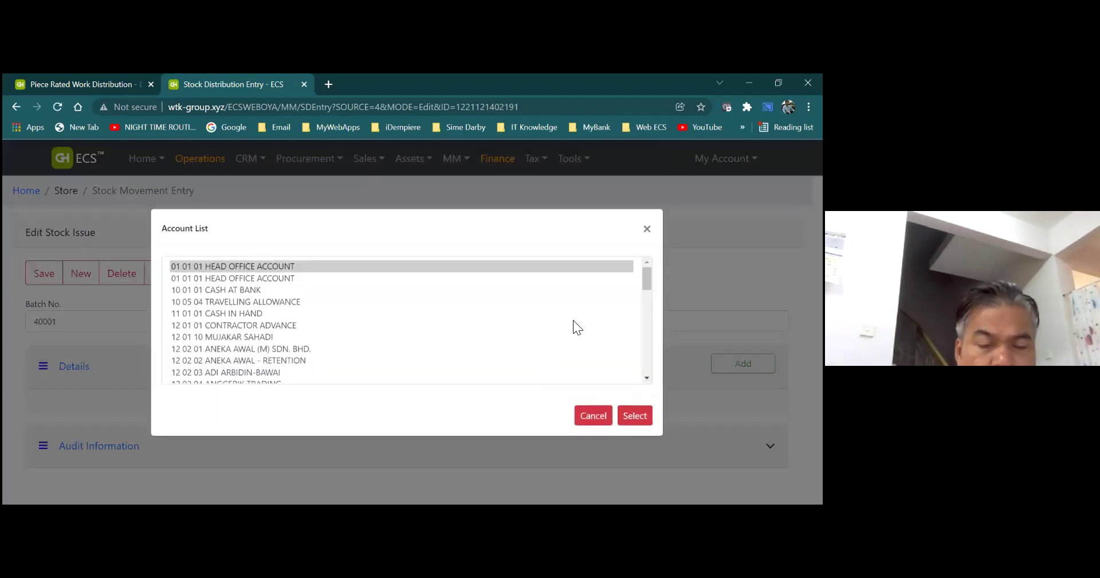
{"action": "scroll", "coordinate": [407, 319], "scroll_direction": "down", "scroll_amount": 3}
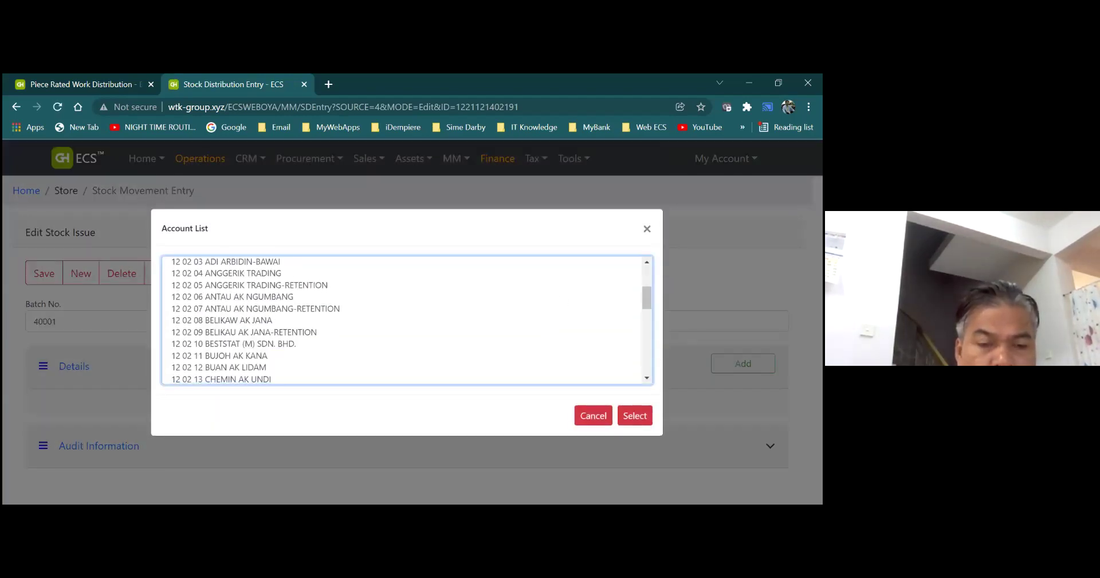
{"action": "left_click", "coordinate": [593, 415]}
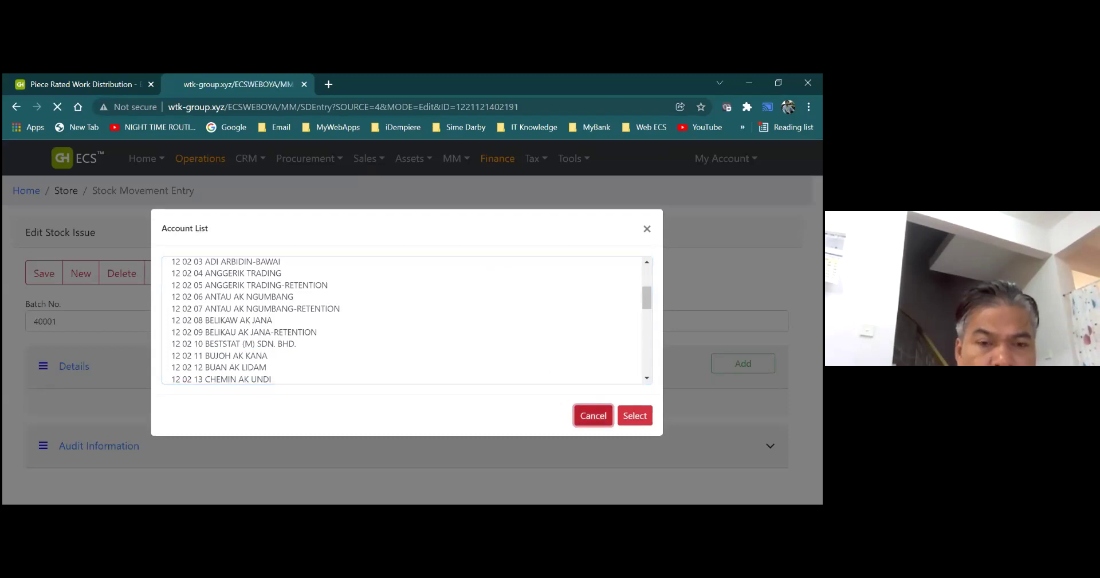
{"action": "left_click", "coordinate": [373, 323]}
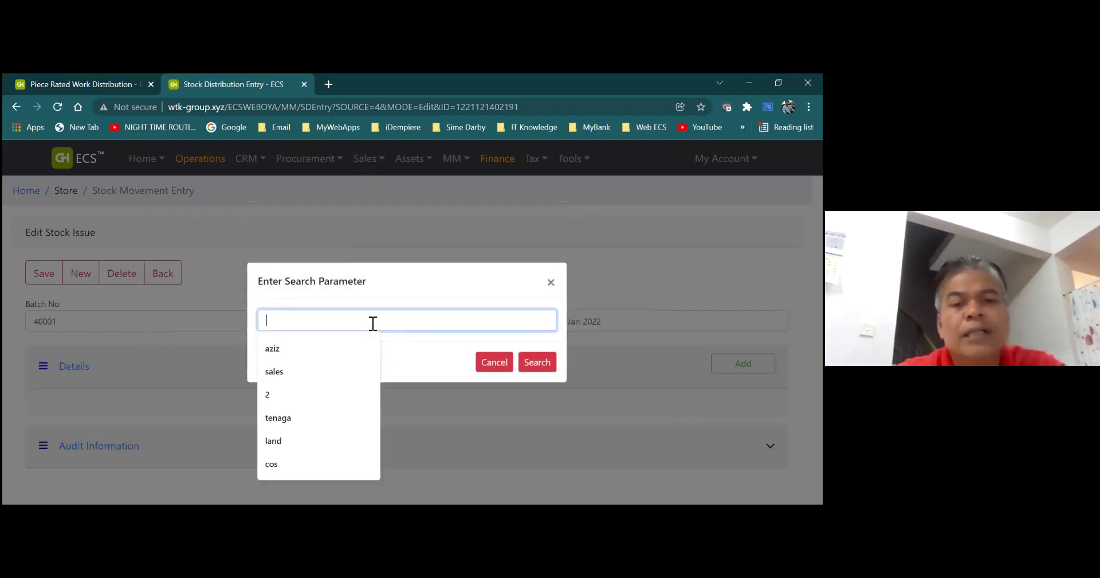
{"action": "type", "text": "manuring"}
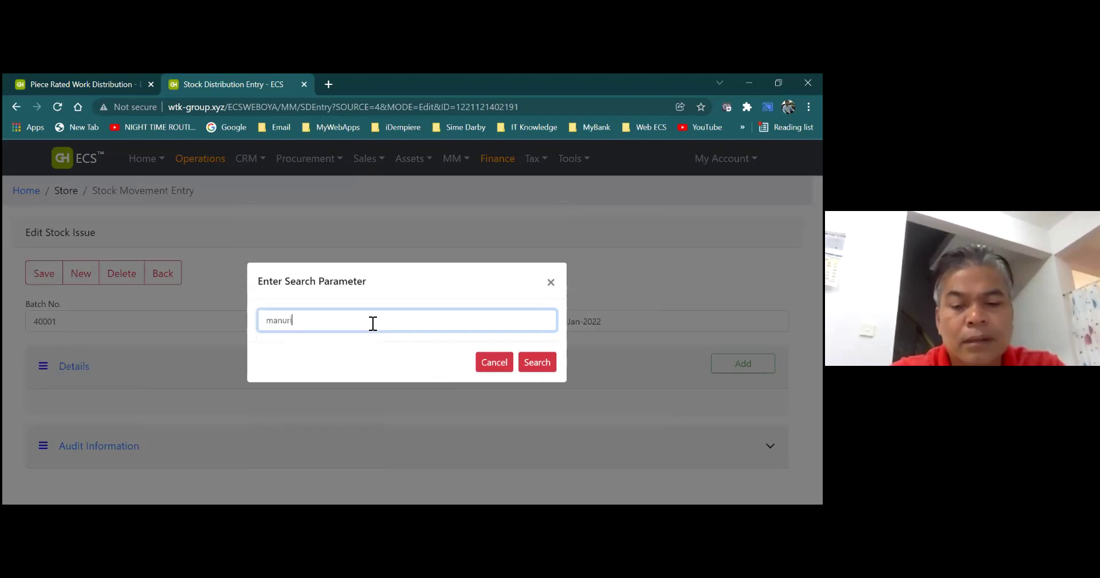
{"action": "left_click", "coordinate": [530, 362]}
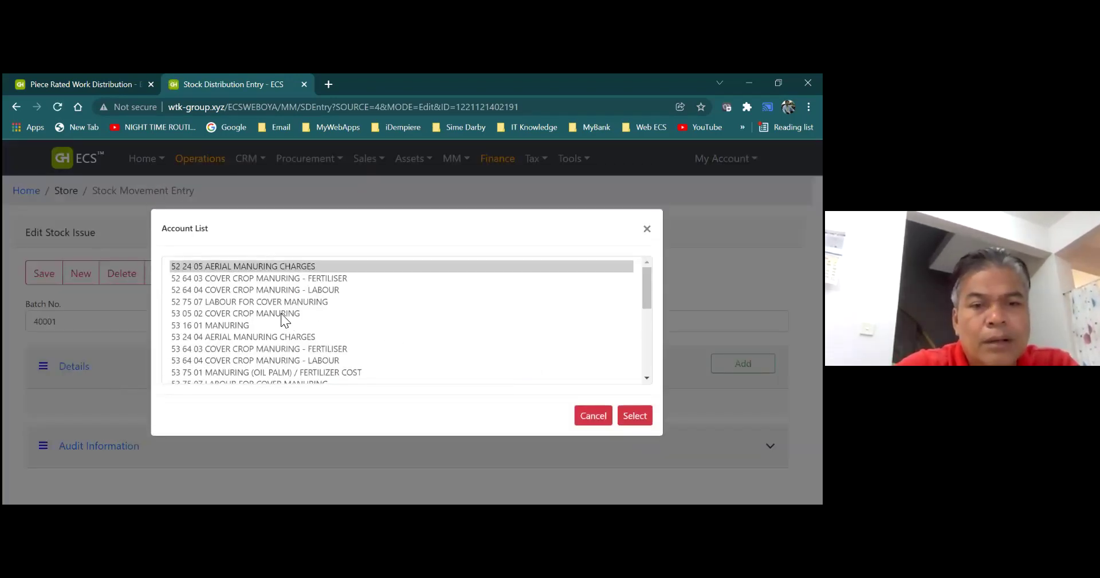
{"action": "left_click", "coordinate": [282, 278]}
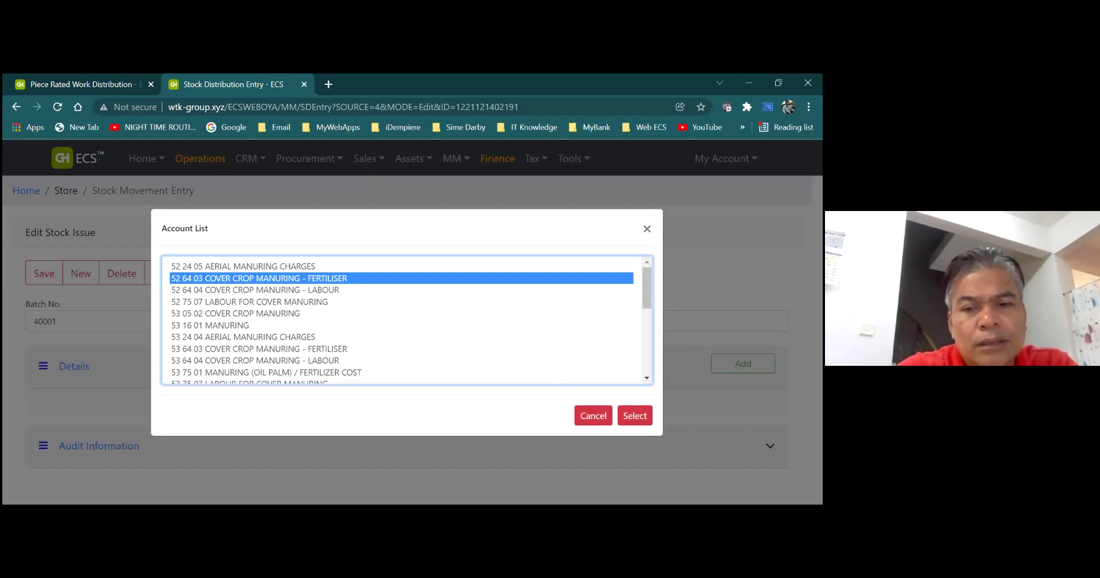
{"action": "left_click", "coordinate": [635, 416]}
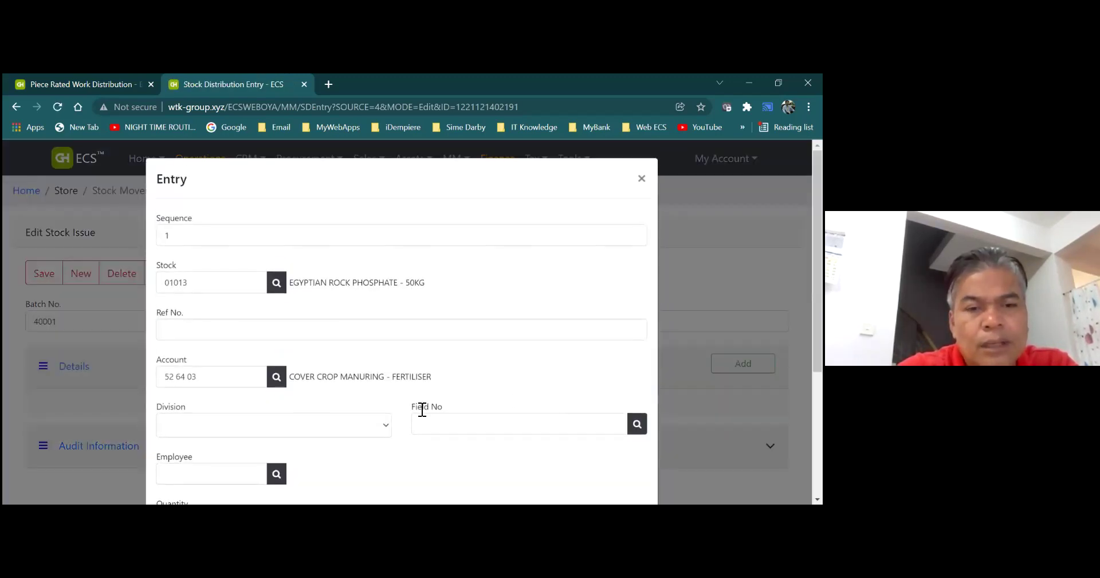
Set the line's division to 1-DIVISION 1 and its field number to 001
{"action": "left_click", "coordinate": [389, 425]}
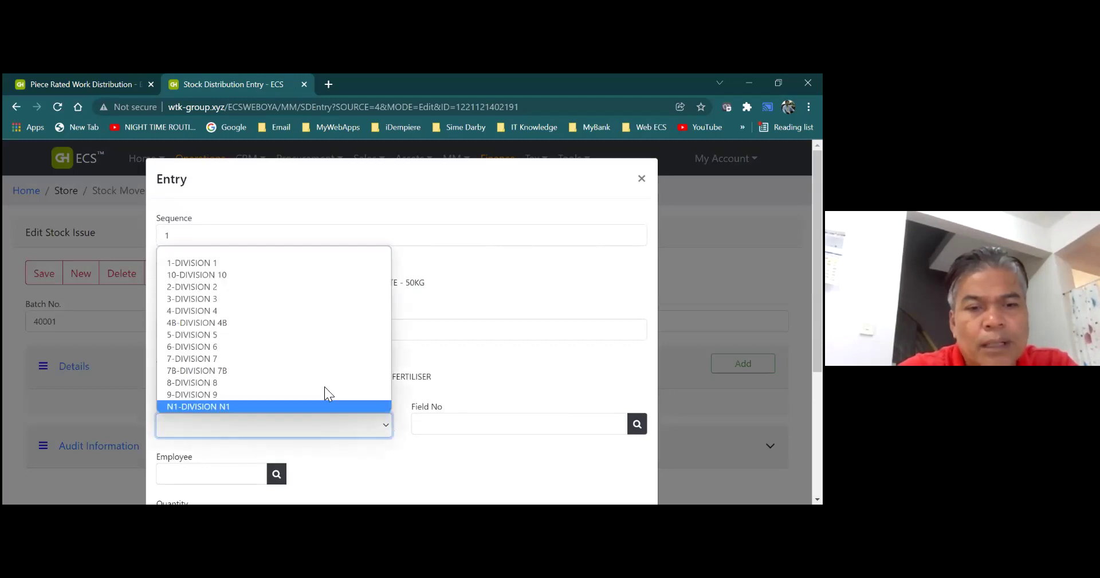
{"action": "left_click", "coordinate": [284, 262]}
{"action": "left_click", "coordinate": [578, 420]}
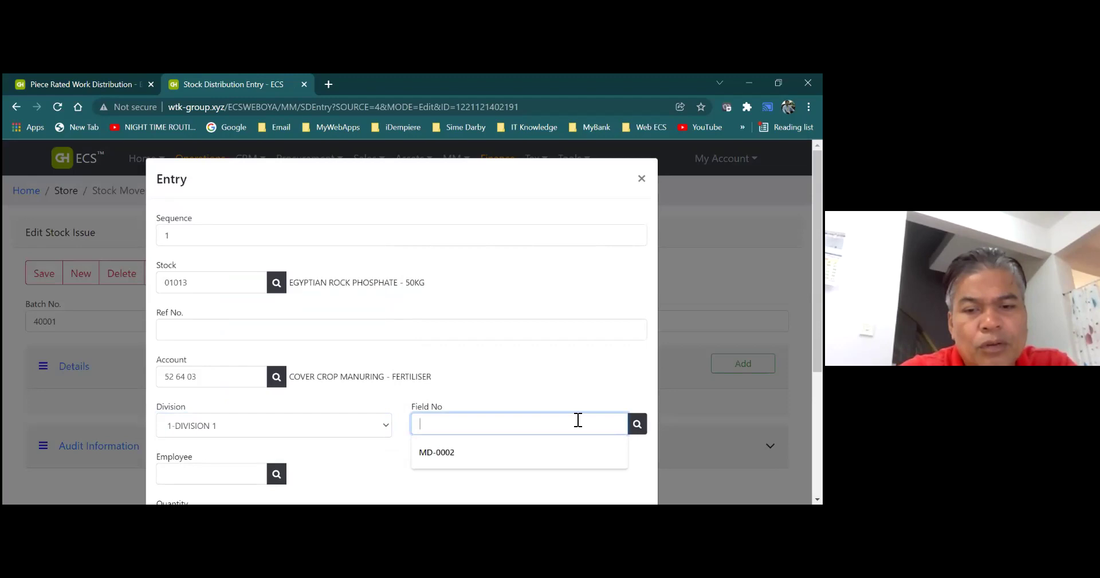
{"action": "type", "text": "001"}
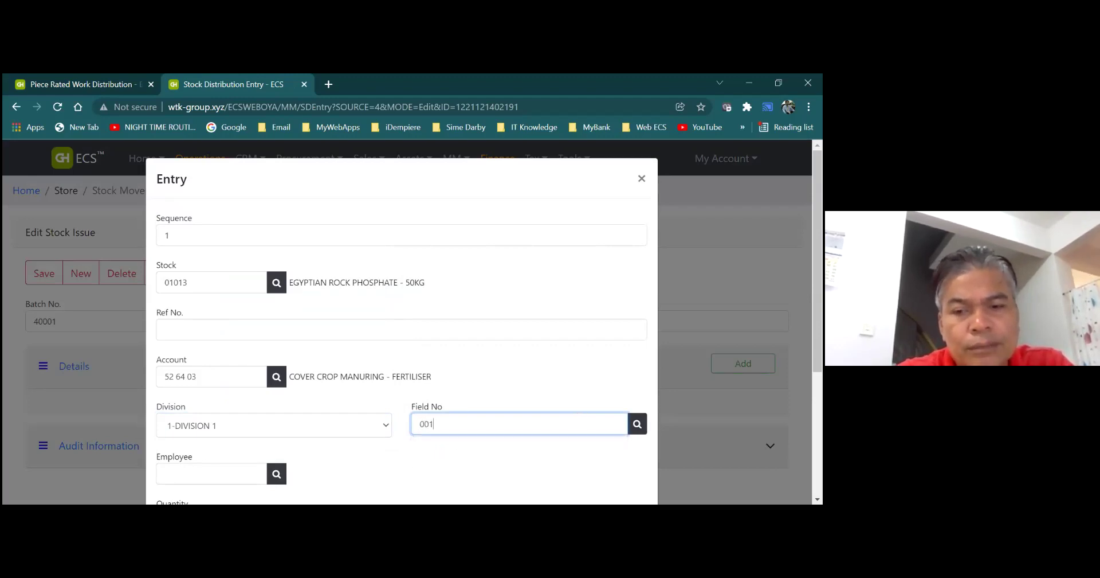
{"action": "left_click", "coordinate": [637, 423]}
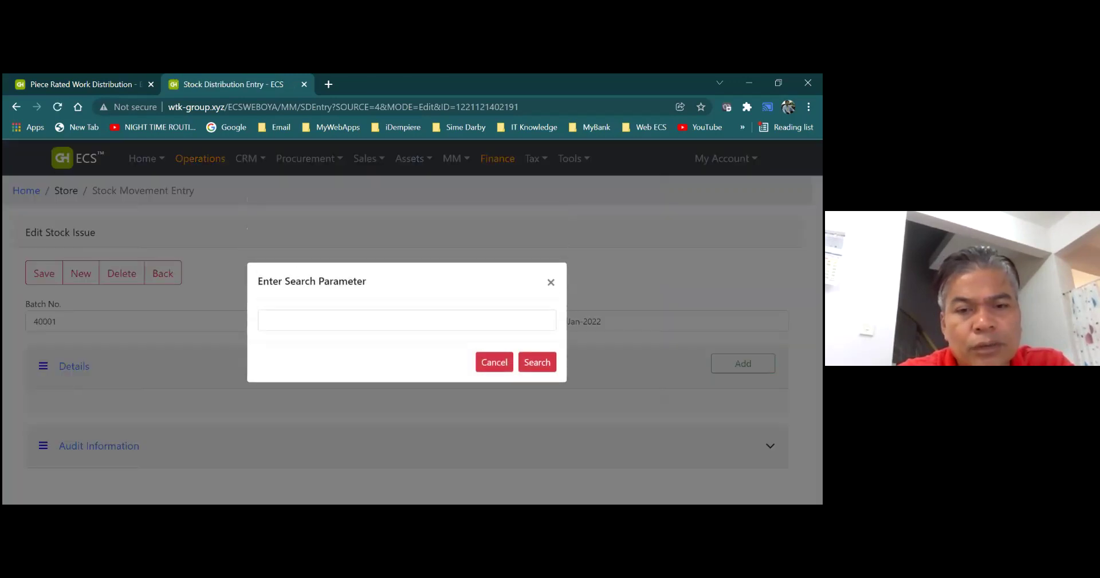
{"action": "left_click", "coordinate": [538, 366]}
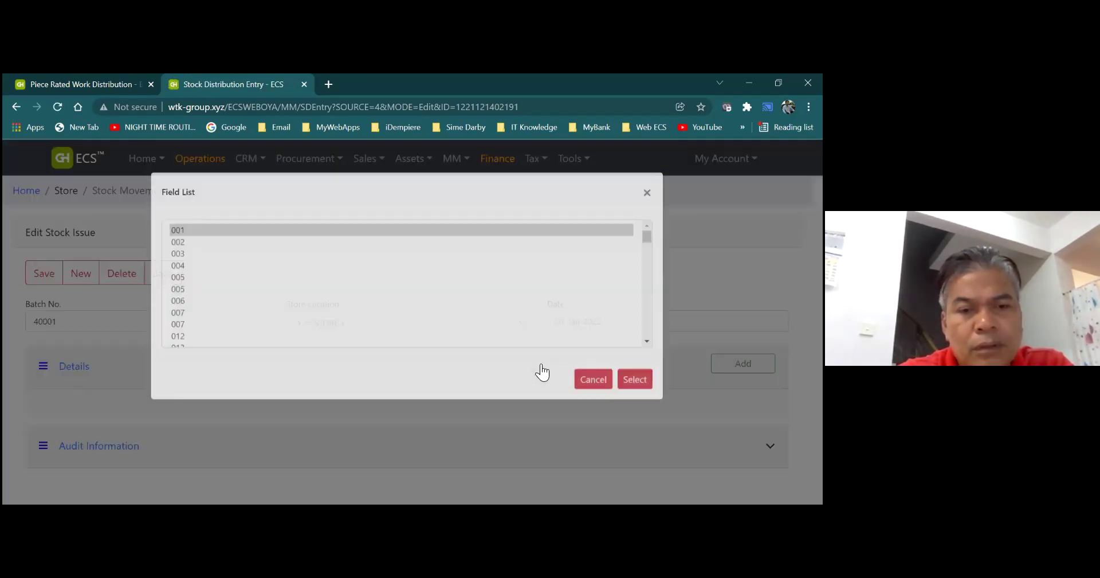
{"action": "left_click", "coordinate": [635, 416]}
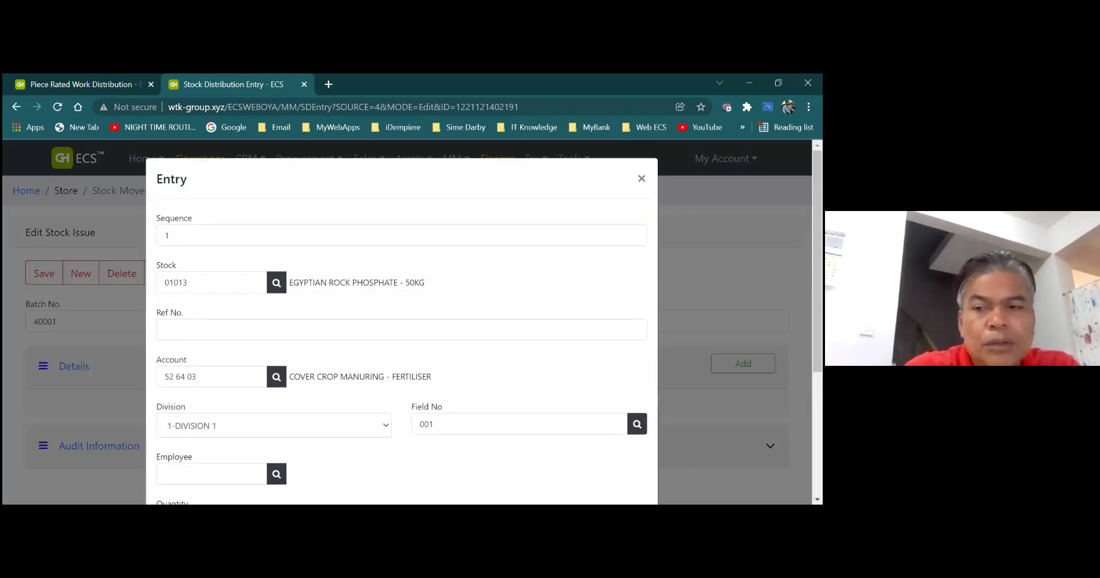
Enter quantity 12 and save the line, which raises the planting class mismatch warning
{"action": "scroll", "coordinate": [214, 450], "scroll_direction": "down", "scroll_amount": 3}
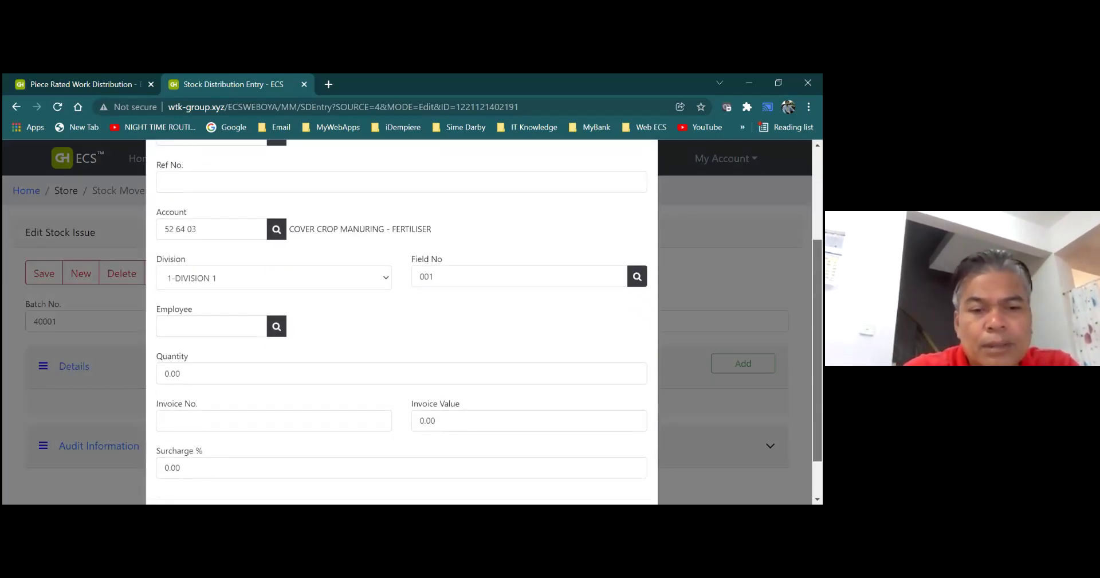
{"action": "left_click", "coordinate": [183, 372]}
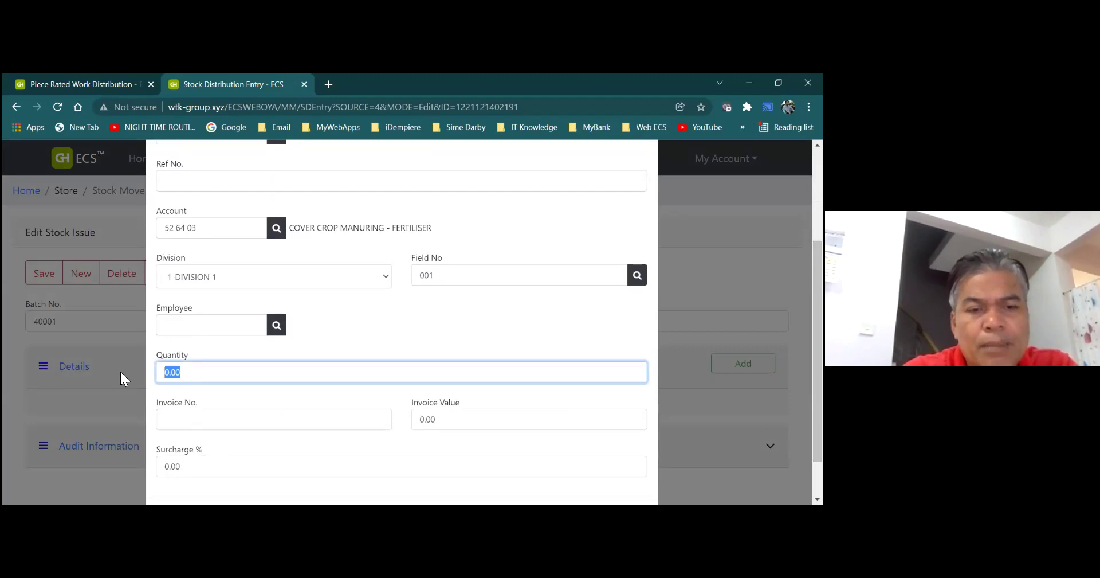
{"action": "type", "text": "12"}
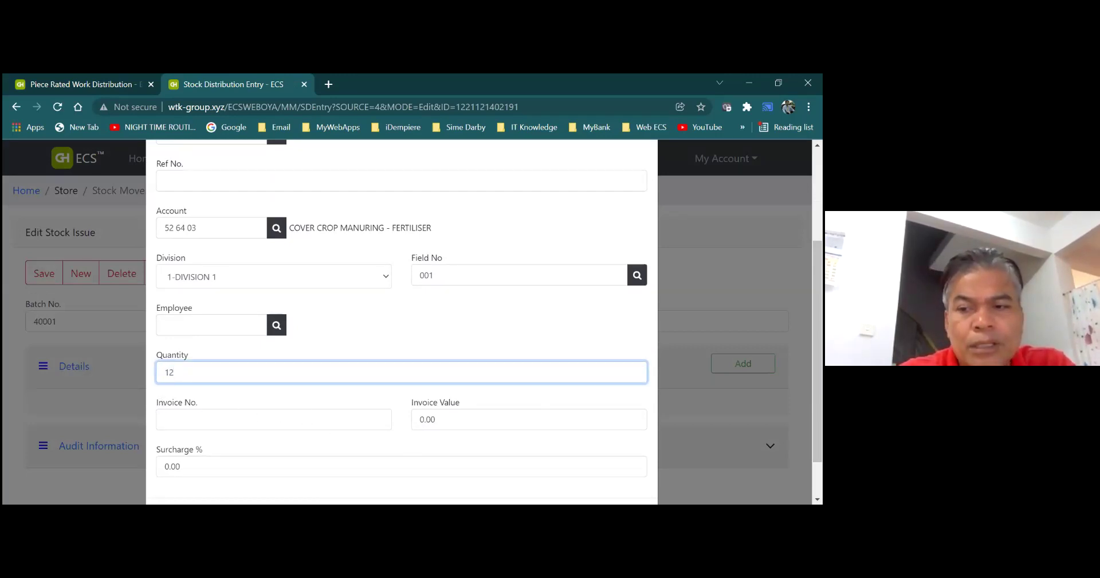
{"action": "scroll", "coordinate": [401, 321], "scroll_direction": "down", "scroll_amount": 1}
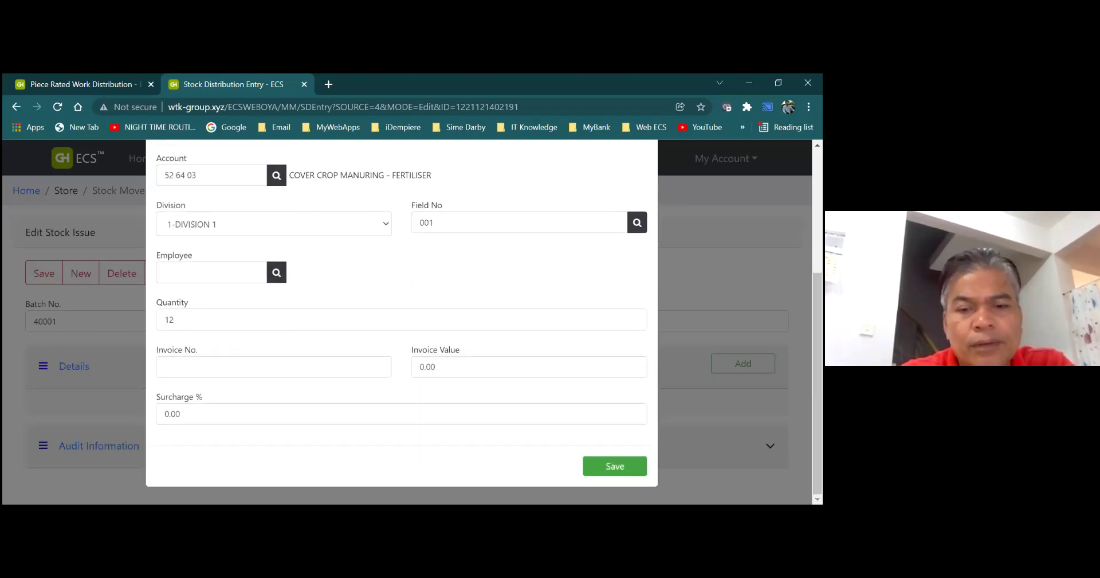
{"action": "left_click", "coordinate": [615, 466]}
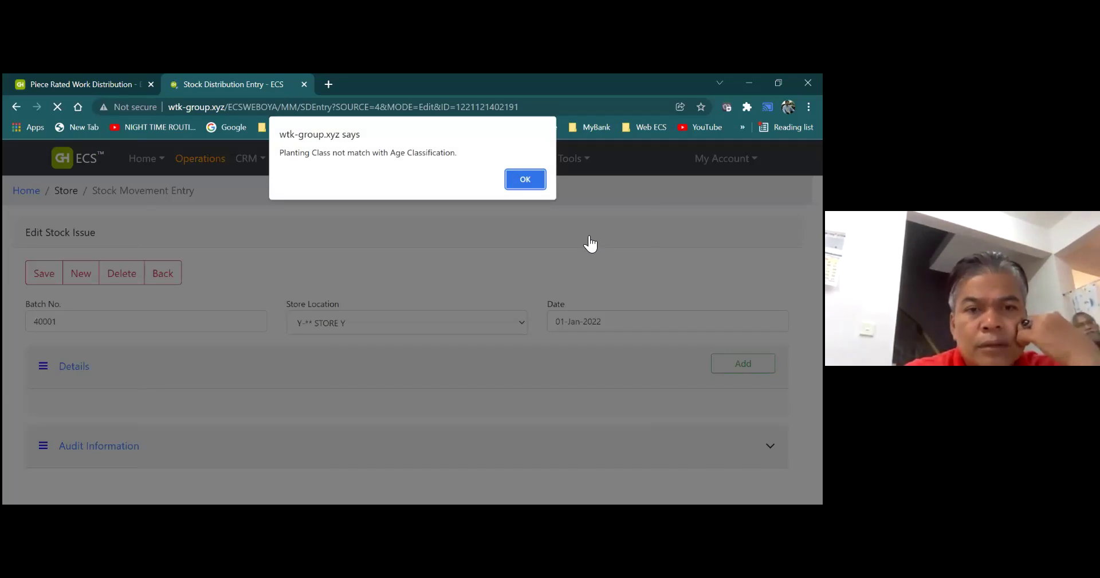
Dismiss the warning and change the line's field number to 002
{"action": "left_click", "coordinate": [525, 179]}
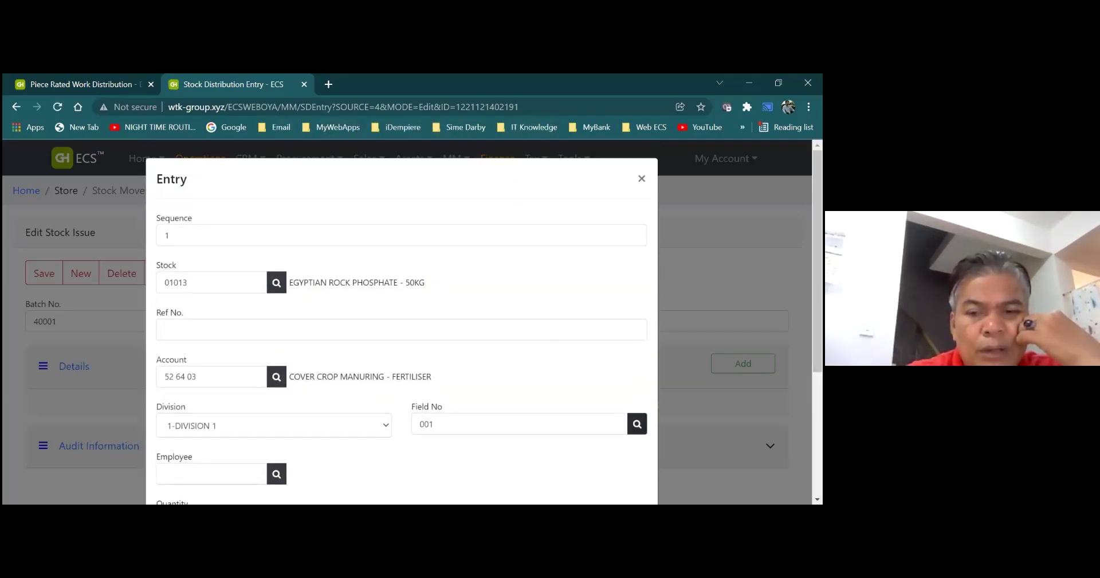
{"action": "left_click", "coordinate": [637, 423]}
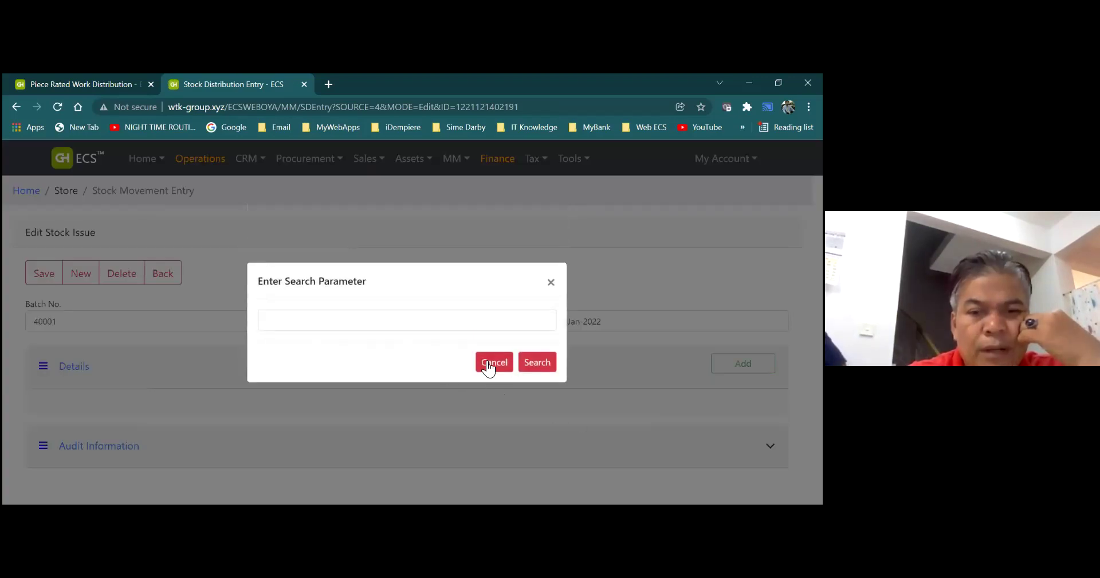
{"action": "left_click", "coordinate": [530, 367]}
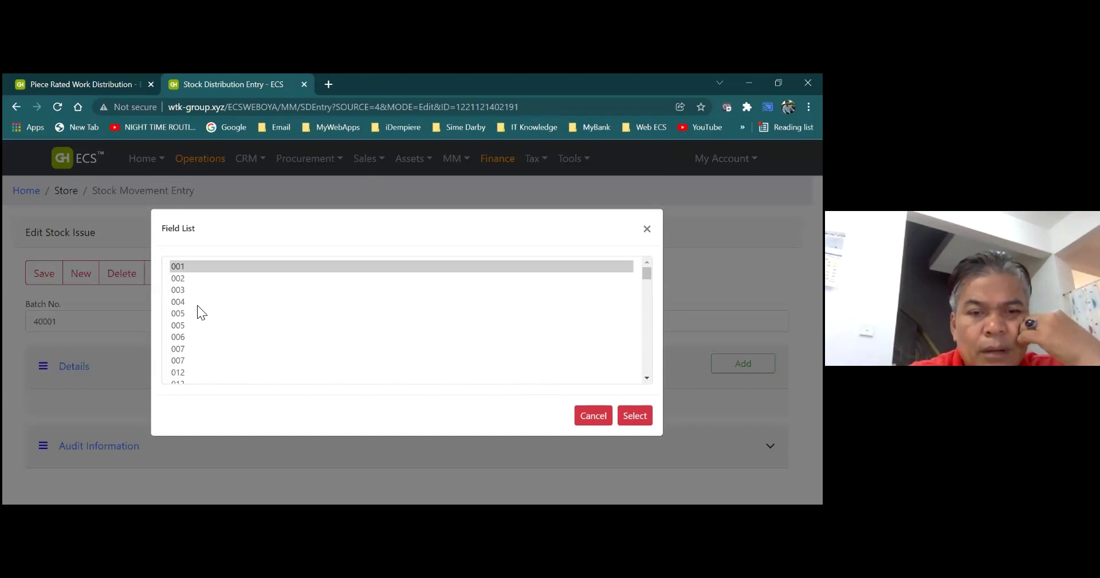
{"action": "left_click", "coordinate": [183, 279]}
{"action": "left_click", "coordinate": [635, 415]}
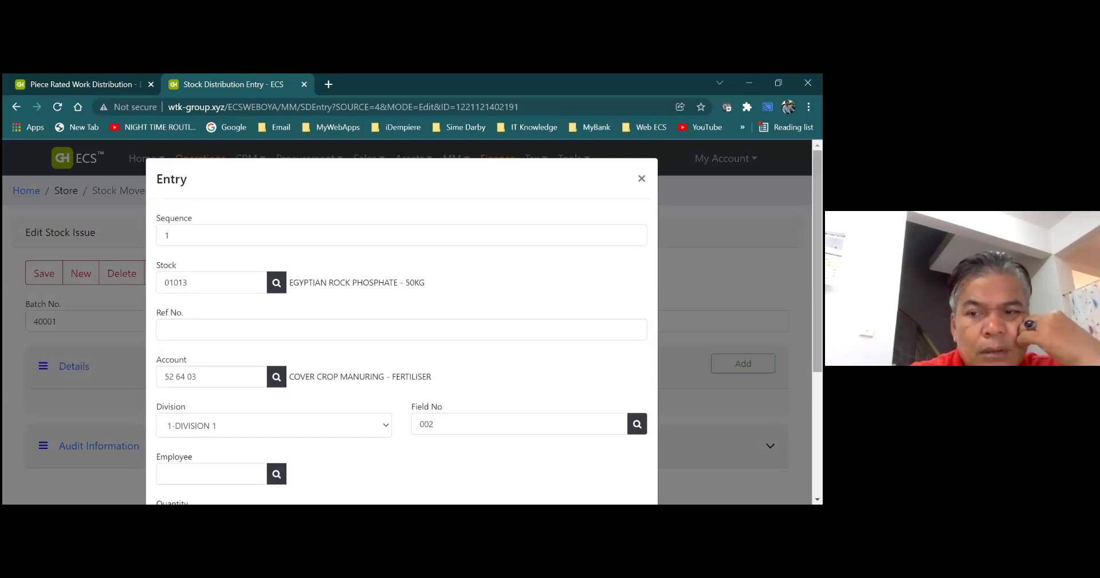
{"action": "scroll", "coordinate": [401, 320], "scroll_direction": "down", "scroll_amount": 4}
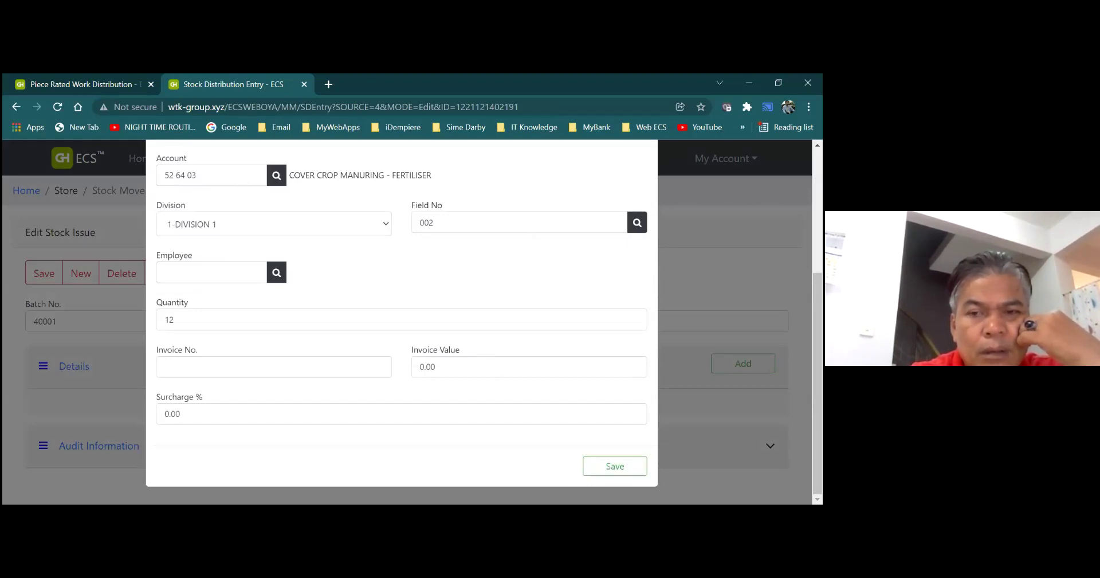
Recharge the line to account 53 16 01 MANURING via a 'manuring' search and retry saving
{"action": "left_click", "coordinate": [253, 175]}
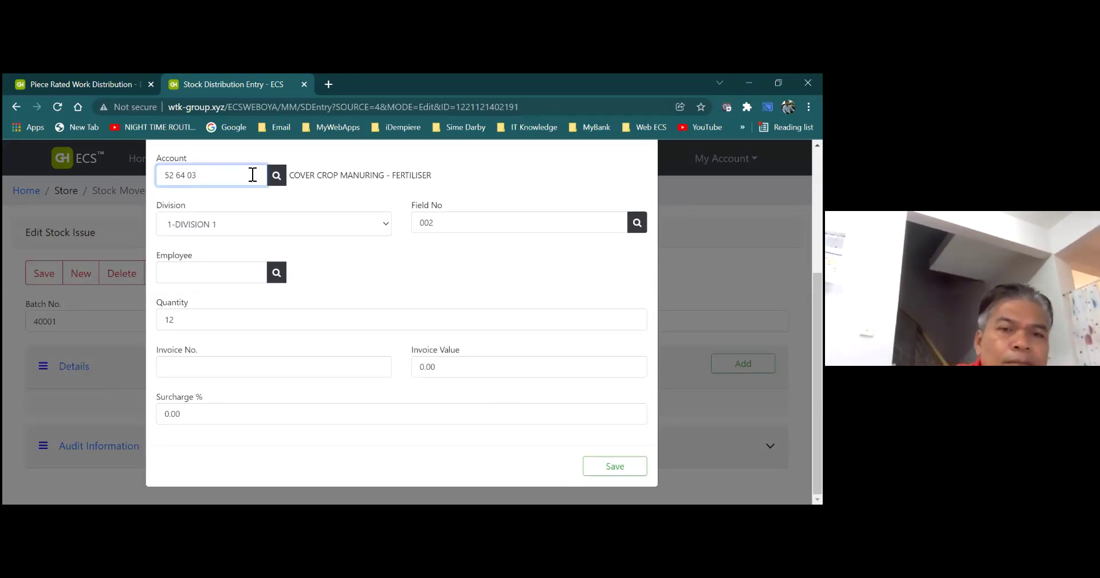
{"action": "left_click", "coordinate": [276, 175]}
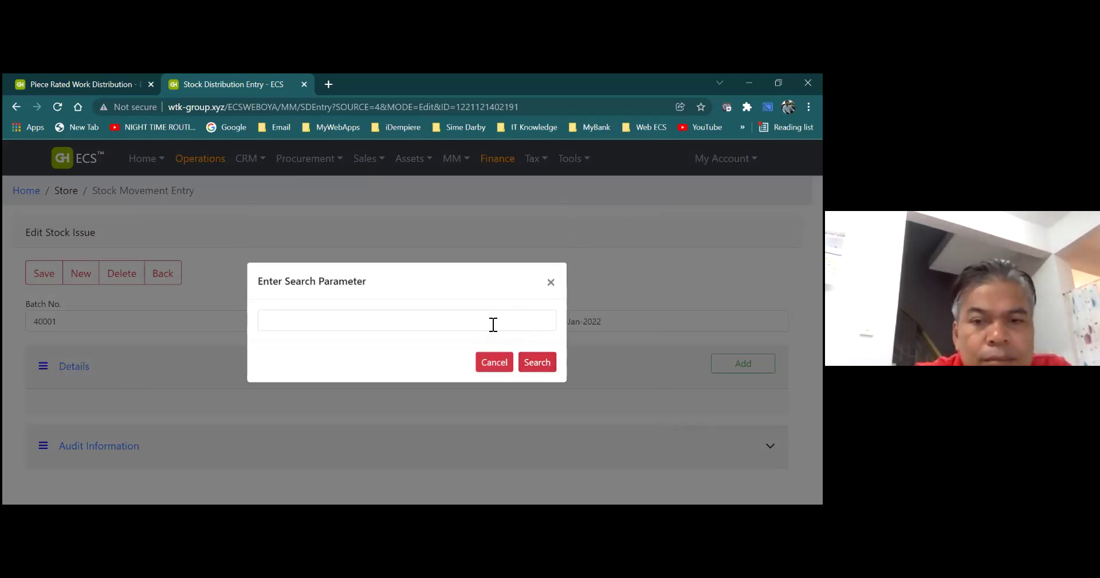
{"action": "left_click", "coordinate": [494, 322]}
{"action": "type", "text": "m"}
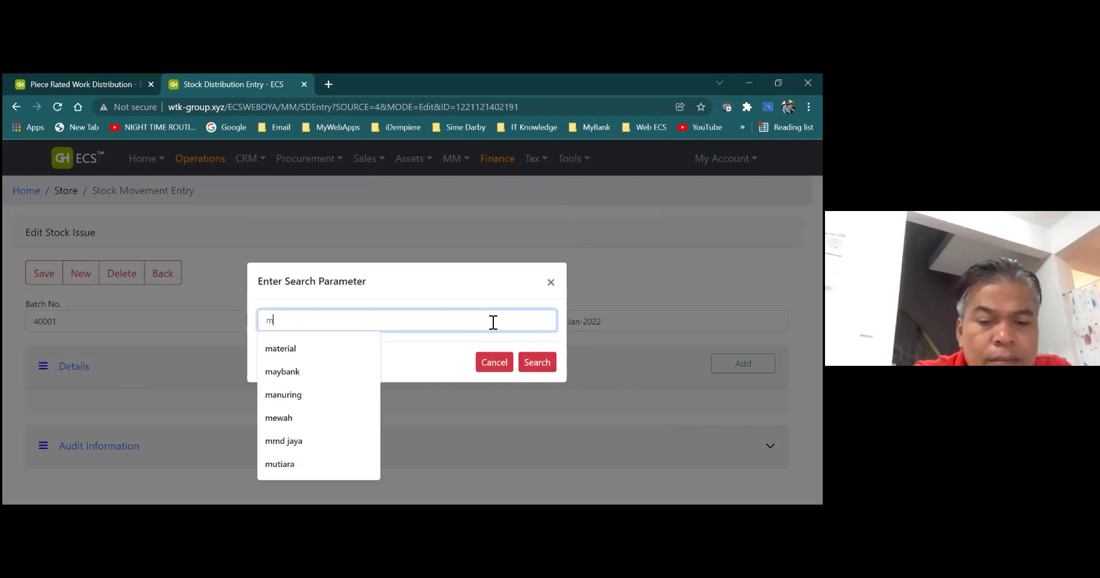
{"action": "type", "text": "anuring"}
{"action": "left_click", "coordinate": [537, 367]}
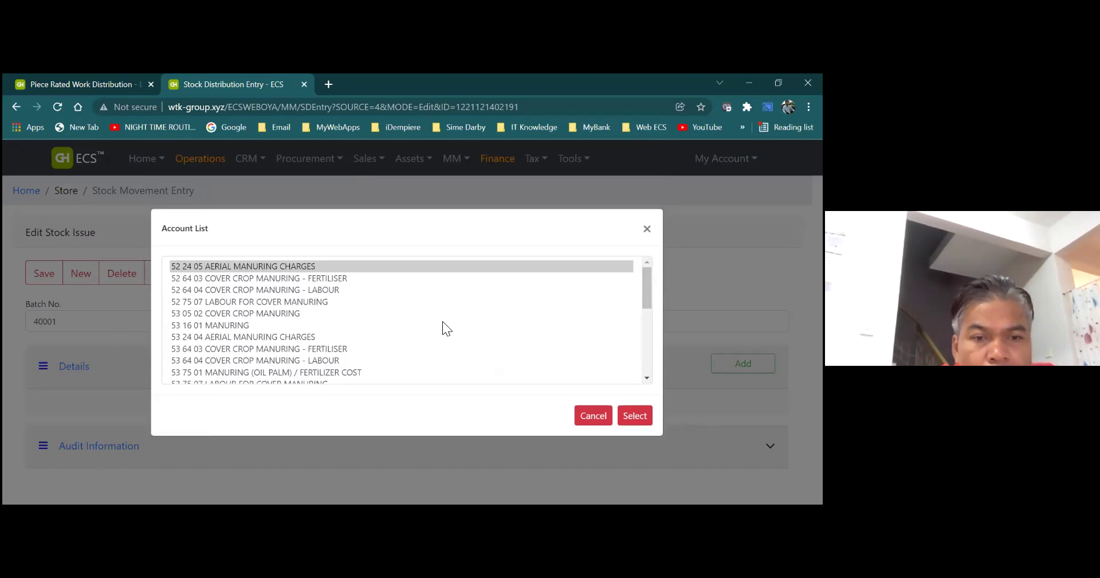
{"action": "left_click", "coordinate": [241, 324]}
{"action": "left_click", "coordinate": [635, 415]}
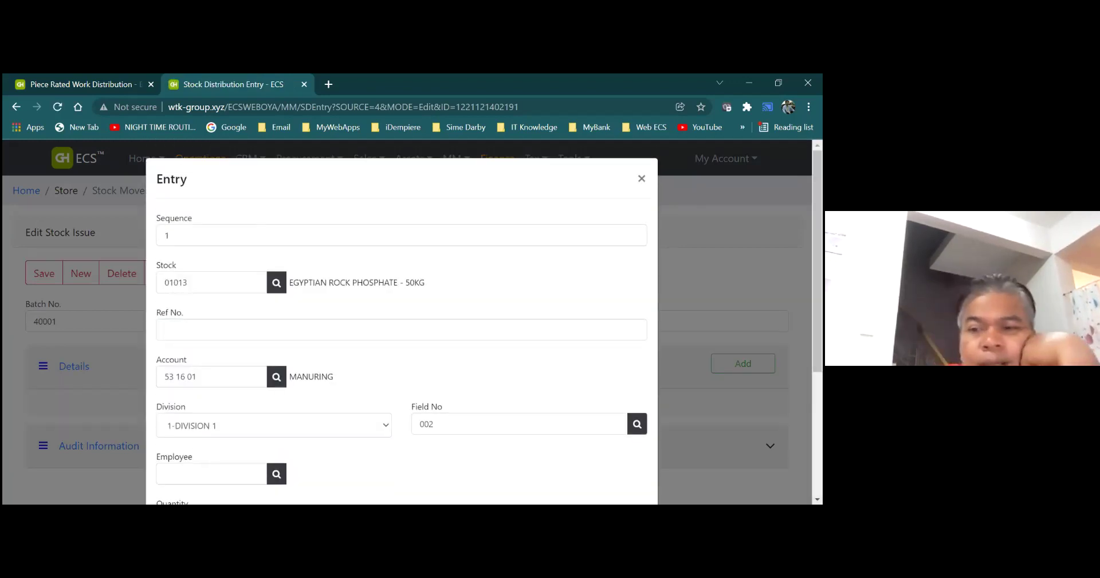
{"action": "scroll", "coordinate": [401, 321], "scroll_direction": "down", "scroll_amount": 3}
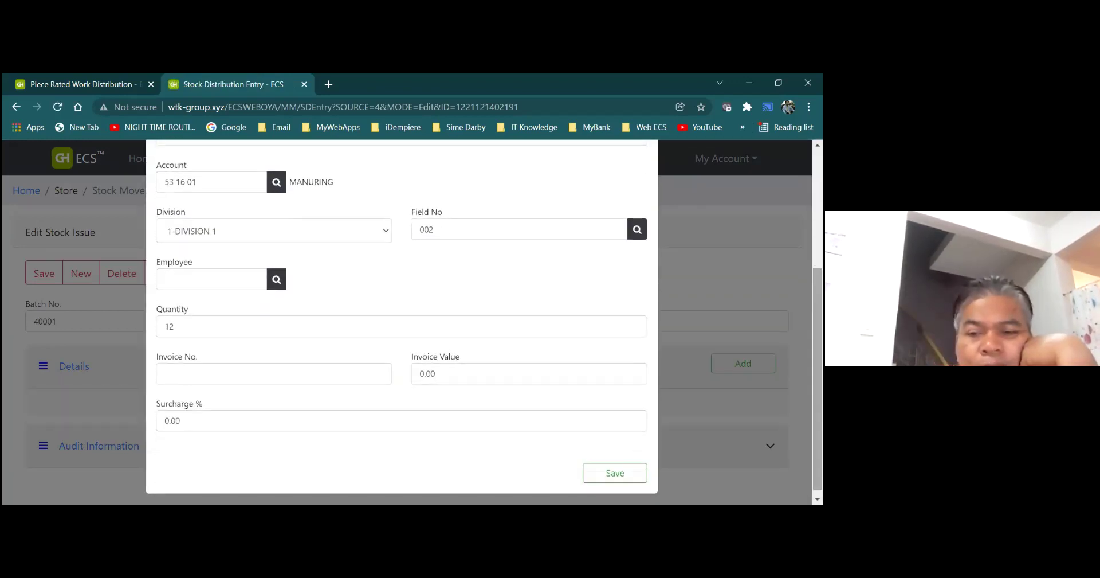
{"action": "left_click", "coordinate": [615, 472]}
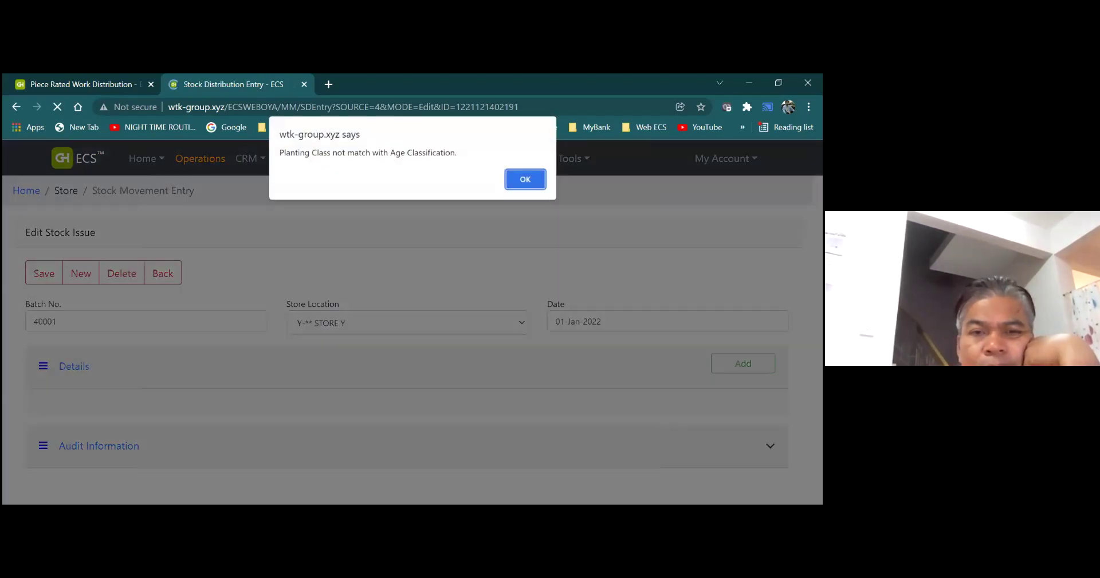
{"action": "left_click", "coordinate": [525, 179]}
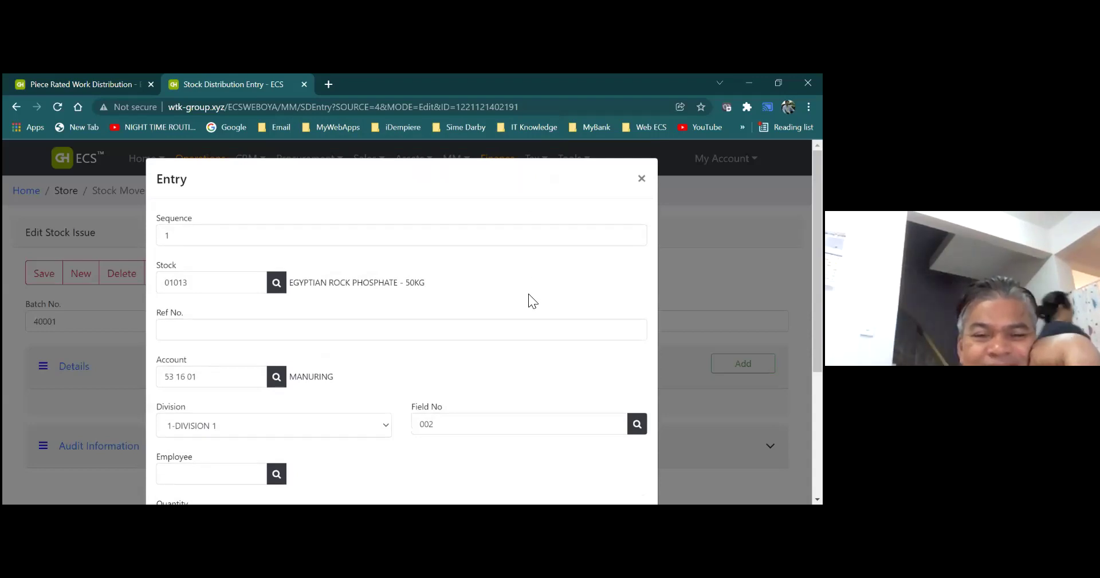
Change the field number back to 001, save again, and dismiss the recurring warning
{"action": "left_click", "coordinate": [636, 423]}
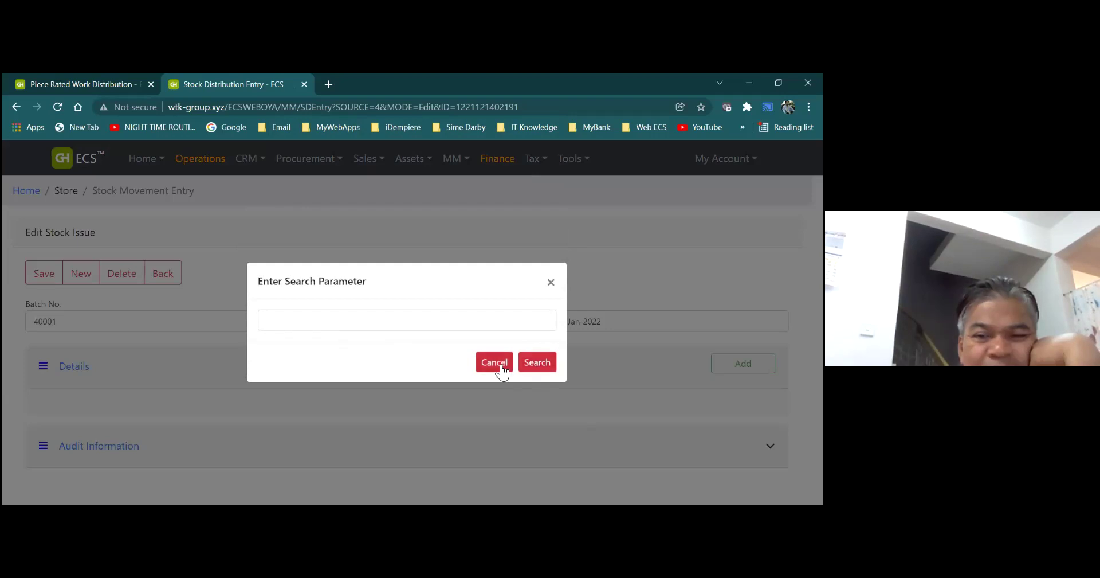
{"action": "left_click", "coordinate": [501, 364]}
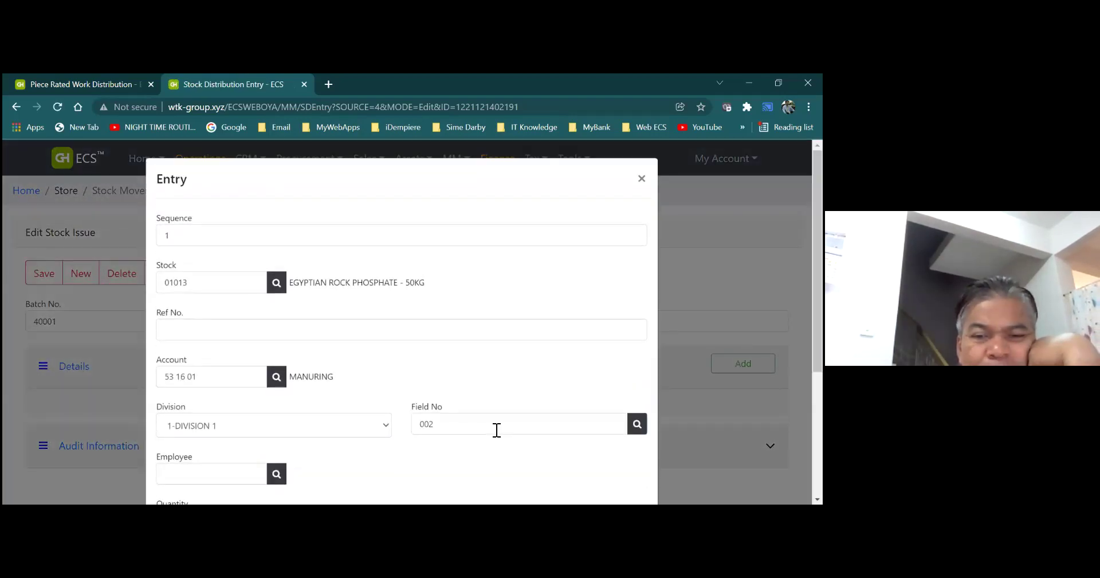
{"action": "left_click", "coordinate": [496, 430]}
{"action": "key", "text": "BackSpace"}
{"action": "type", "text": "1"}
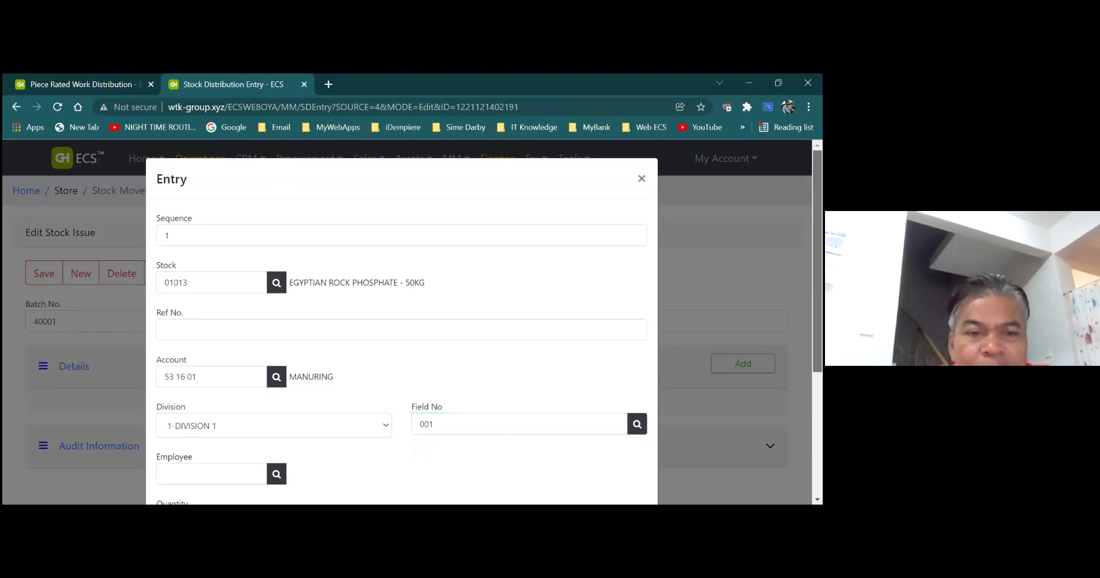
{"action": "scroll", "coordinate": [402, 320], "scroll_direction": "down", "scroll_amount": 3}
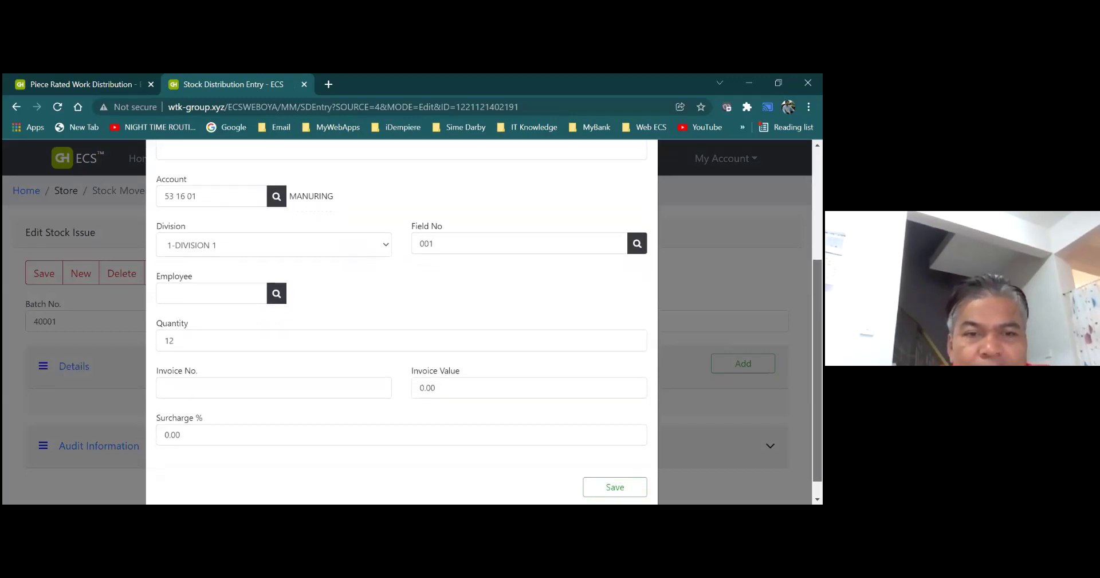
{"action": "scroll", "coordinate": [401, 321], "scroll_direction": "down", "scroll_amount": 1}
{"action": "left_click", "coordinate": [615, 465]}
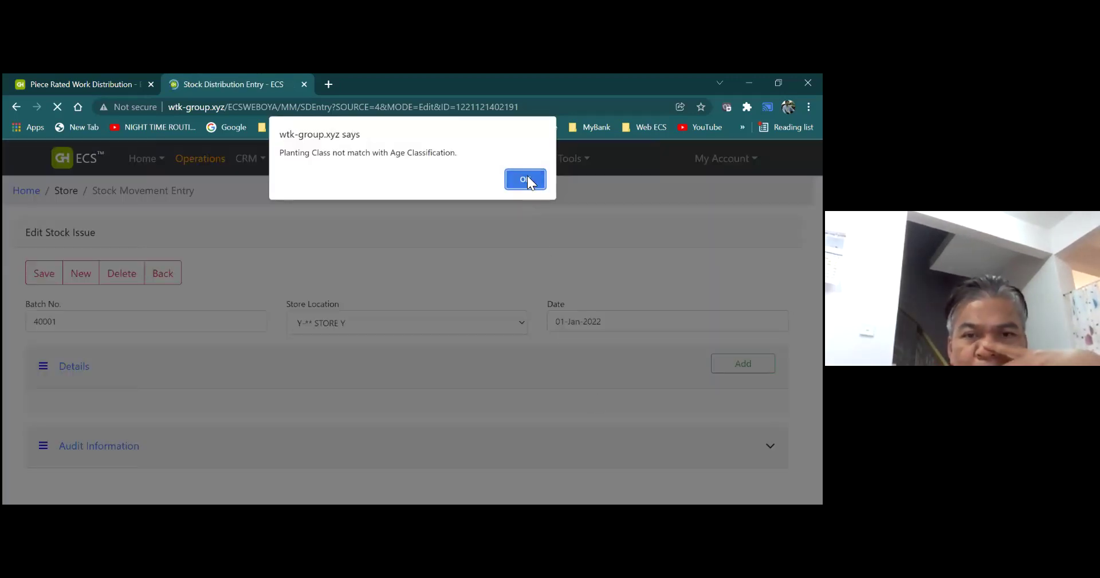
{"action": "left_click", "coordinate": [527, 180]}
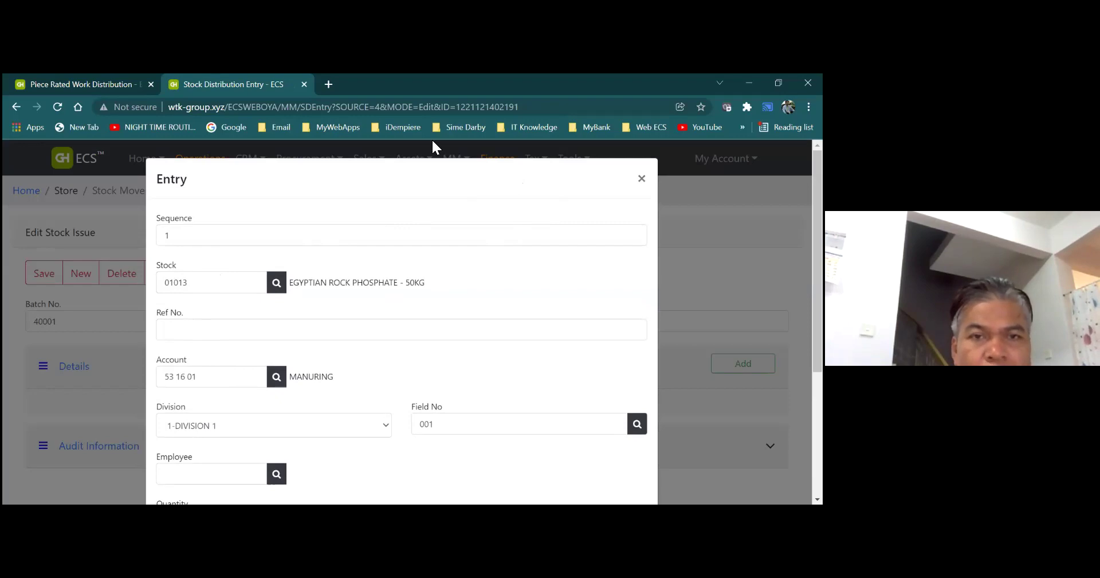
Duplicate the stock entry page in a new tab, then dismiss the warning and line form
{"action": "right_click", "coordinate": [284, 87]}
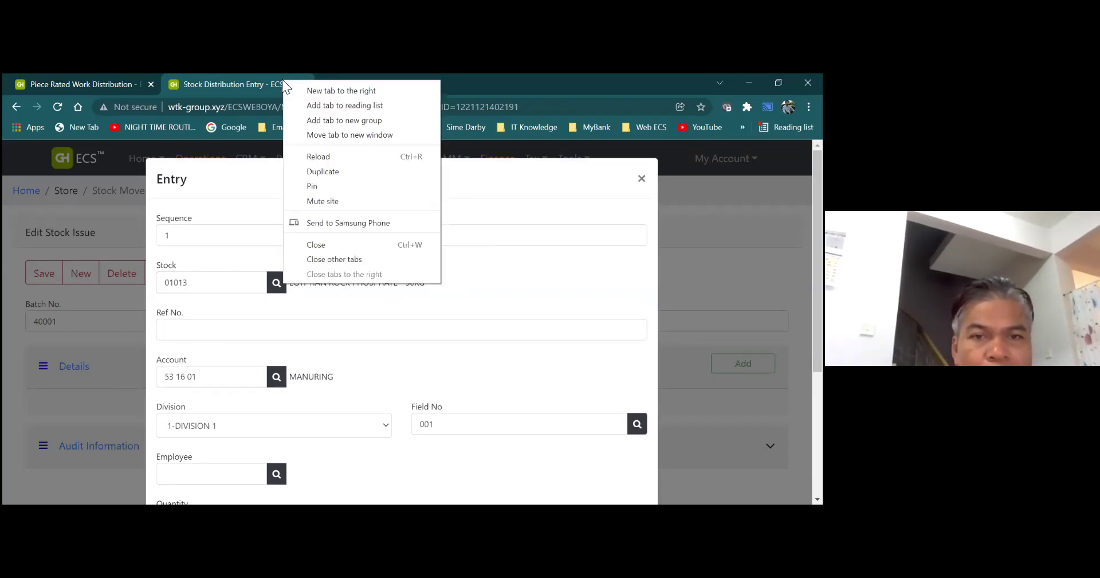
{"action": "left_click", "coordinate": [324, 170]}
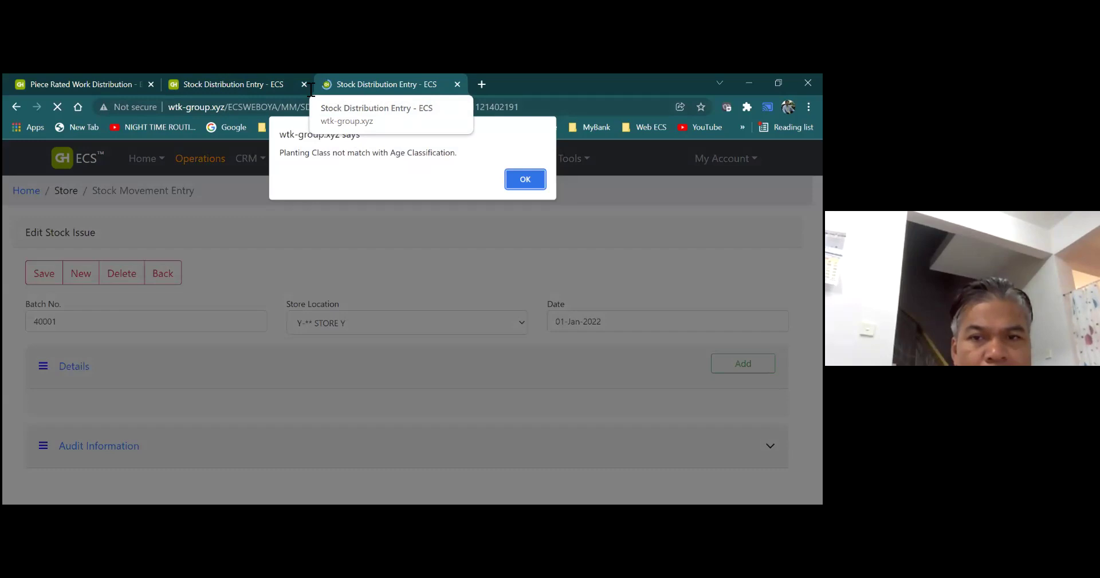
{"action": "key", "text": "Return"}
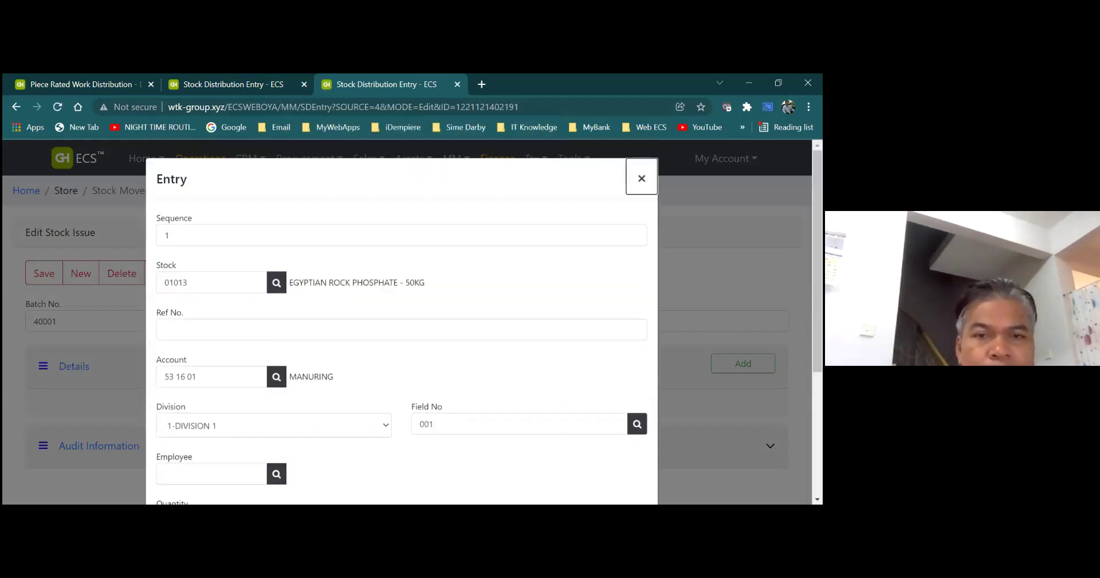
{"action": "left_click", "coordinate": [642, 178]}
Navigate to the Finance module's Master > Chart of Accounts (MST02) list
{"action": "left_click", "coordinate": [572, 158]}
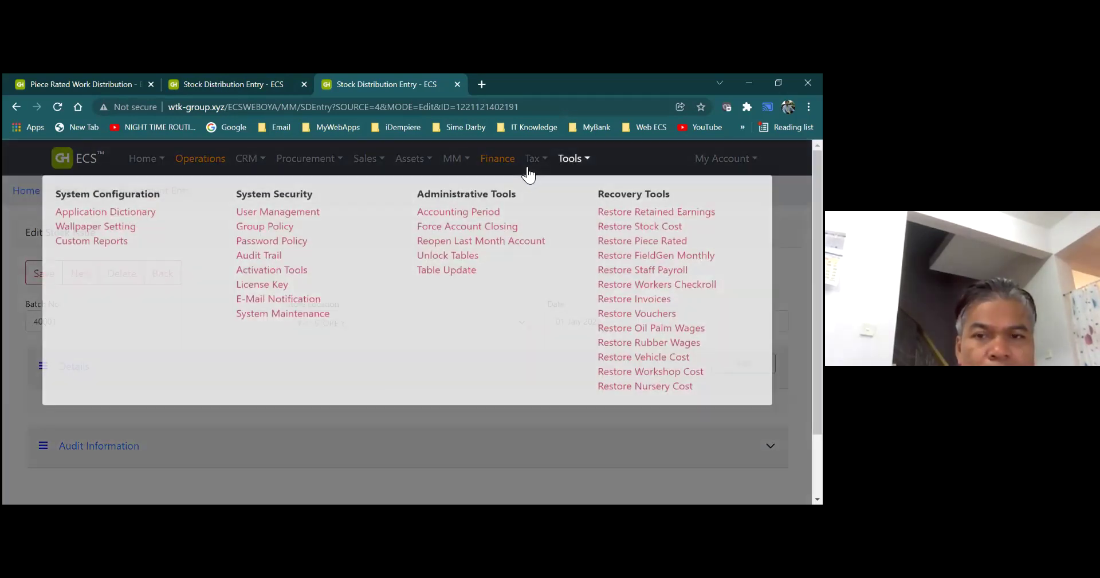
{"action": "left_click", "coordinate": [499, 159]}
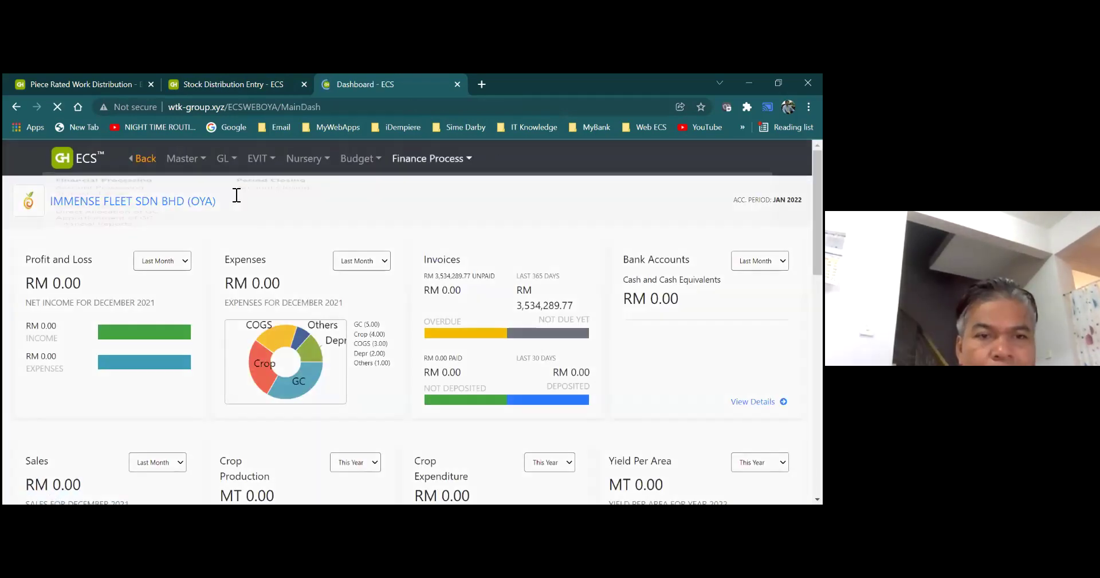
{"action": "left_click", "coordinate": [432, 158]}
{"action": "left_click", "coordinate": [198, 164]}
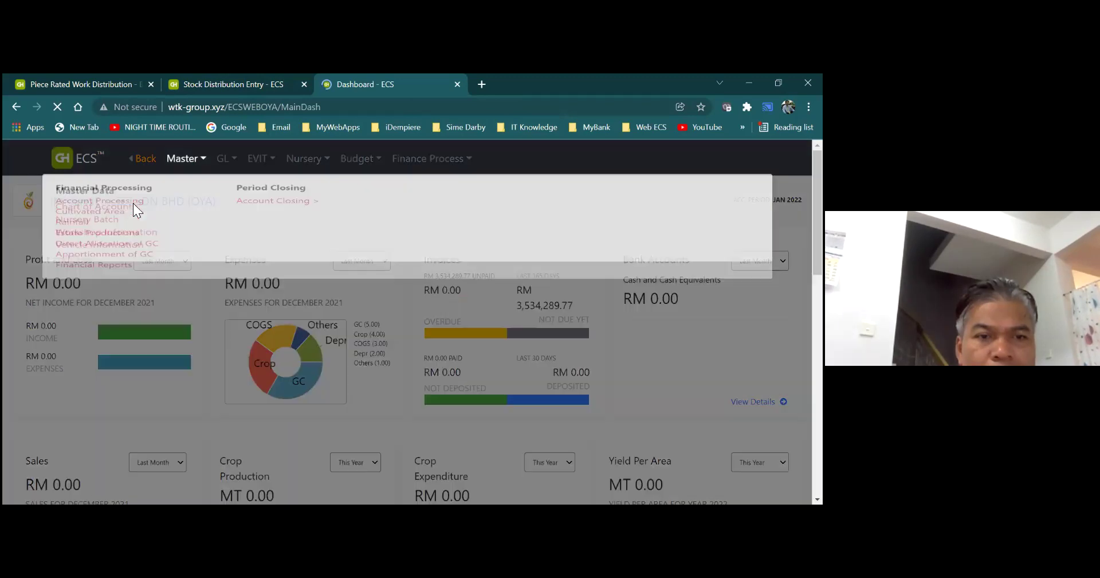
{"action": "left_click", "coordinate": [127, 212]}
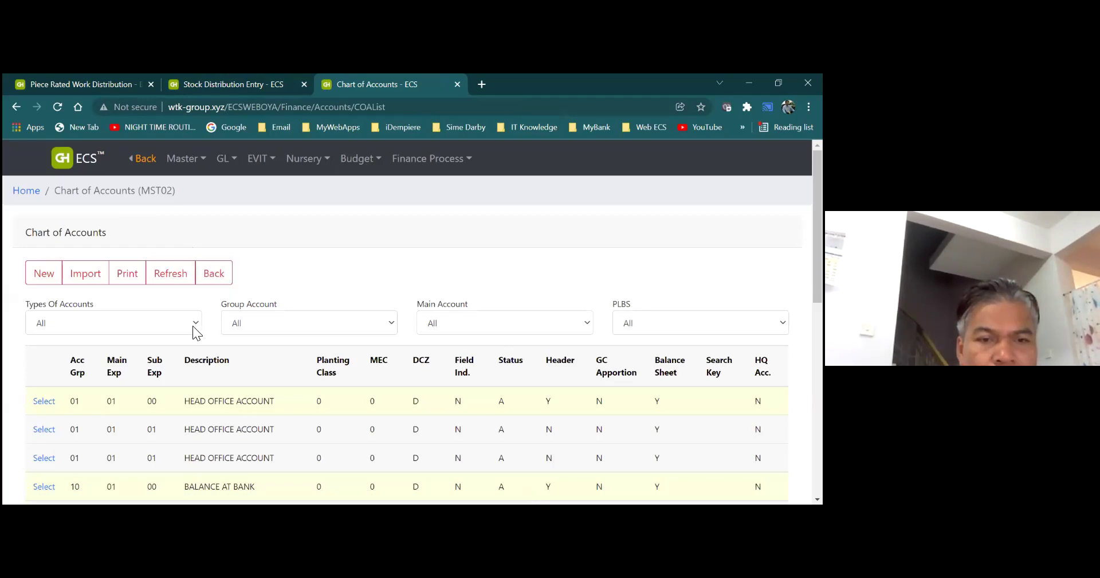
Filter by group 52-OIL PALM and main account 24-MANURING, revealing sub-accounts 00–03
{"action": "left_click", "coordinate": [394, 322]}
{"action": "scroll", "coordinate": [392, 294], "scroll_direction": "down", "scroll_amount": 5}
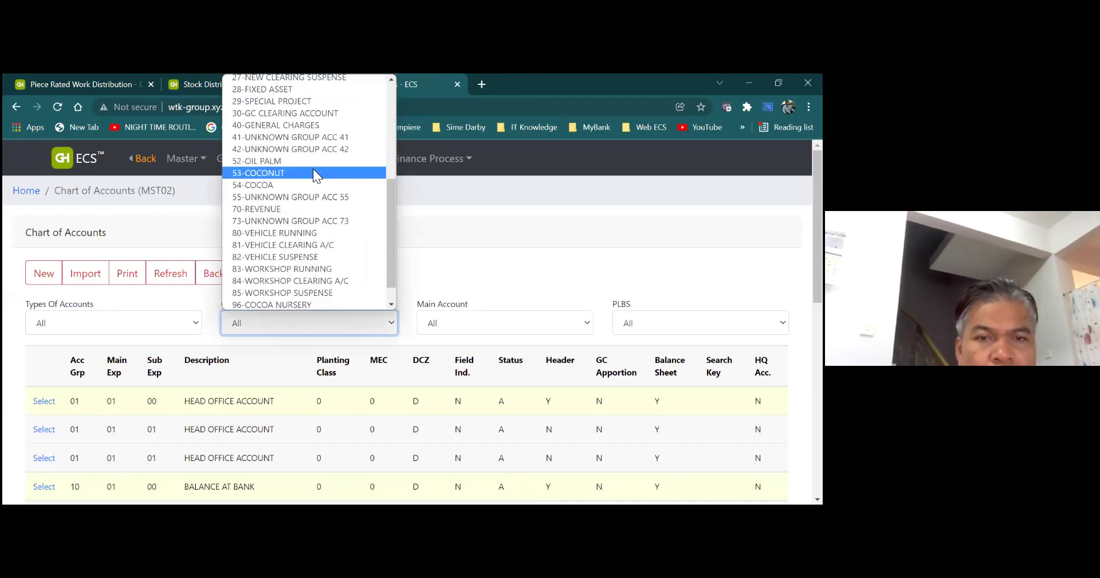
{"action": "left_click", "coordinate": [312, 161]}
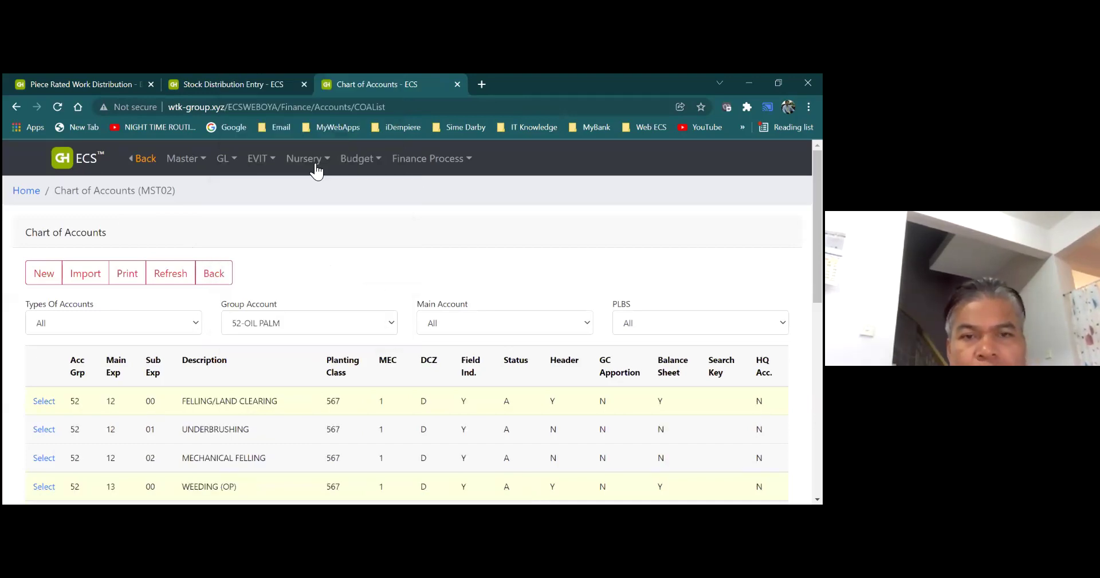
{"action": "left_click", "coordinate": [360, 158]}
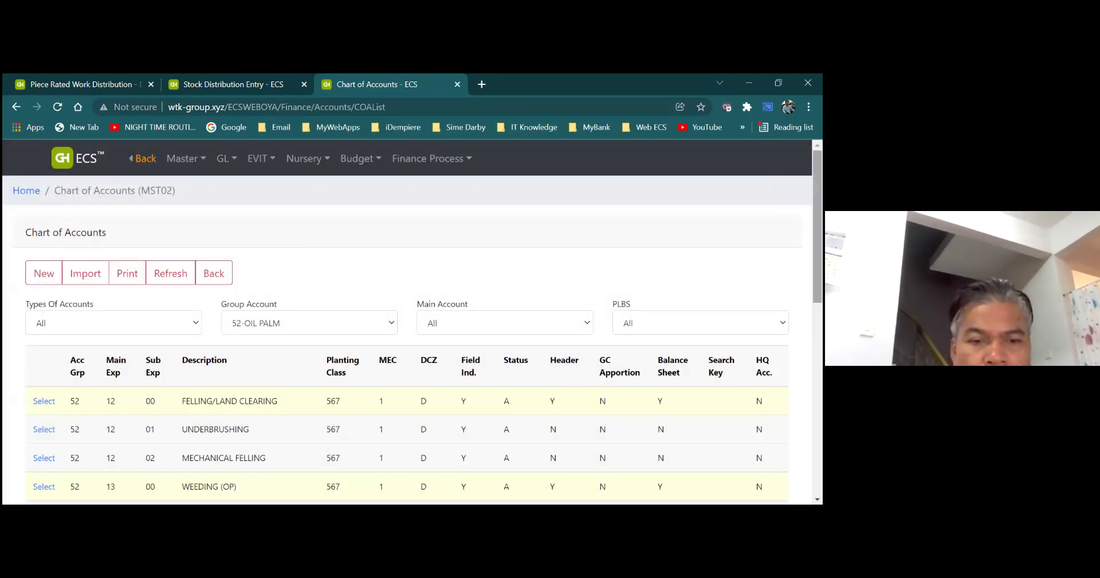
{"action": "scroll", "coordinate": [413, 338], "scroll_direction": "down", "scroll_amount": 1}
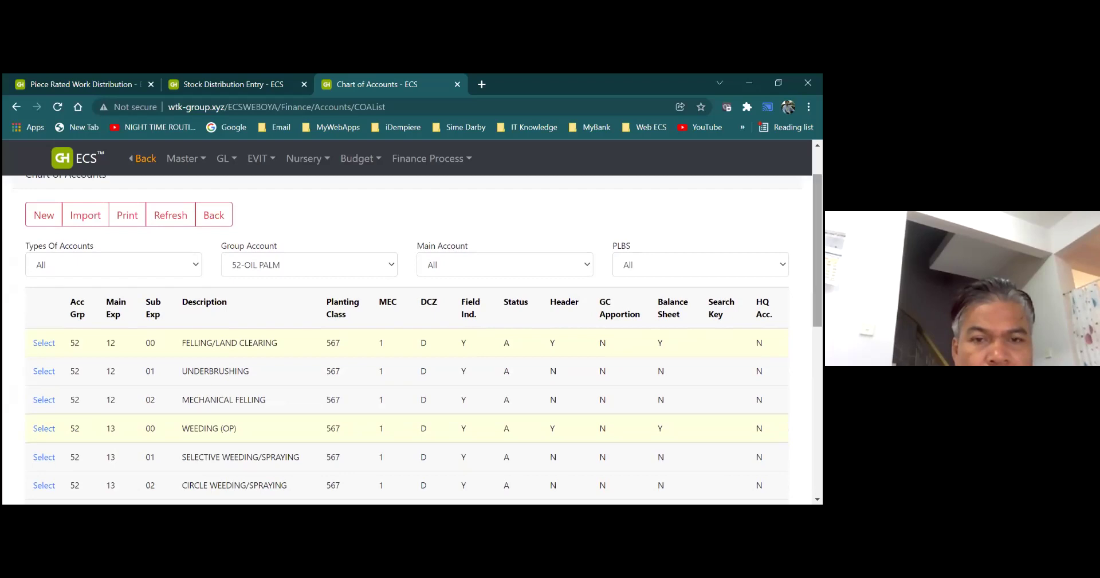
{"action": "left_click", "coordinate": [584, 263]}
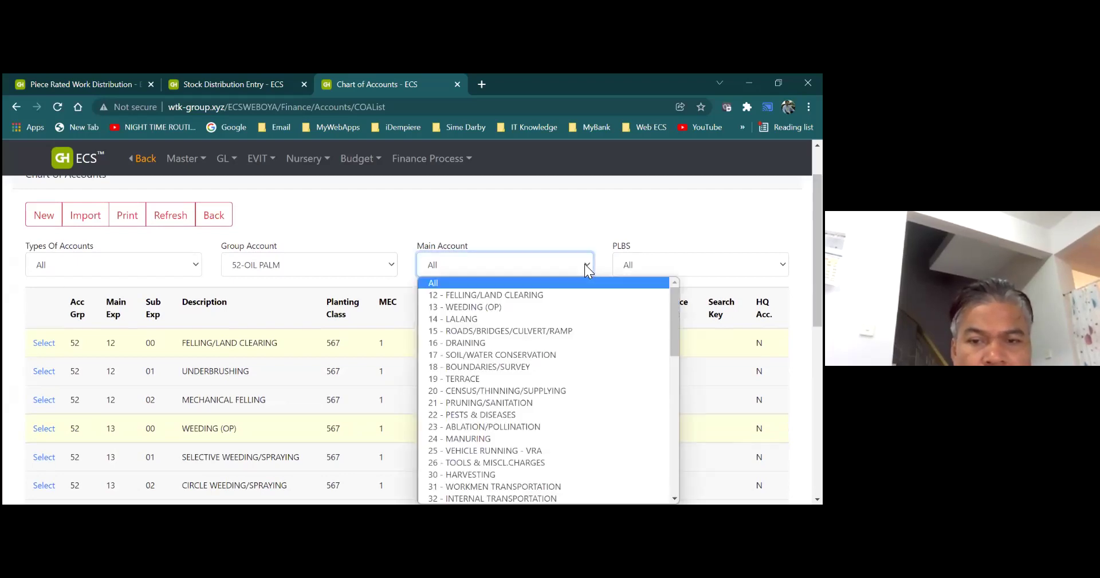
{"action": "left_click", "coordinate": [569, 437]}
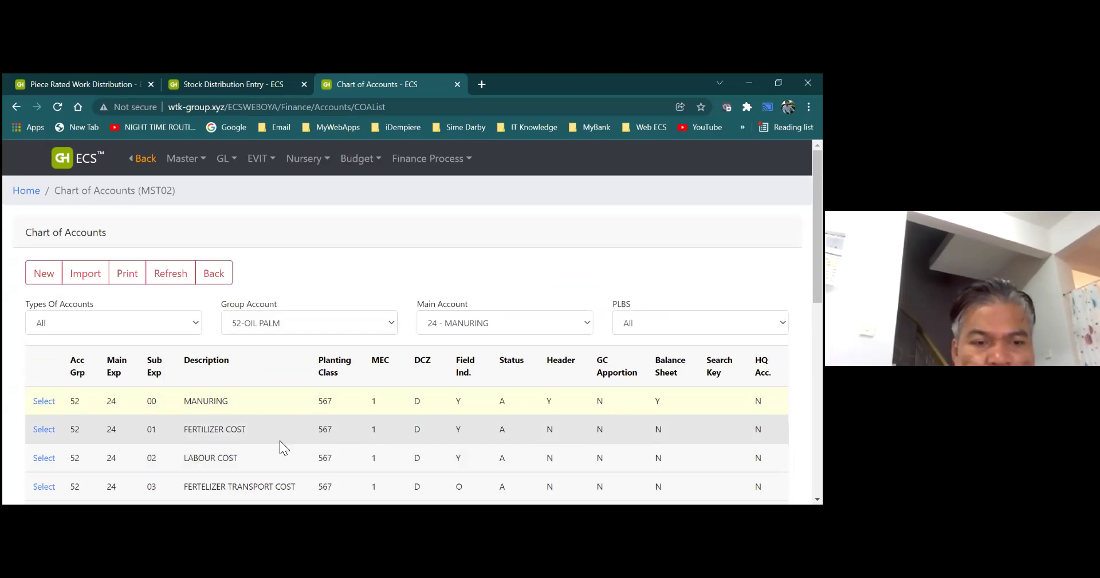
Search accounts for 'manuring' to recharge the Egyptian rock phosphate line
{"action": "left_click", "coordinate": [205, 84]}
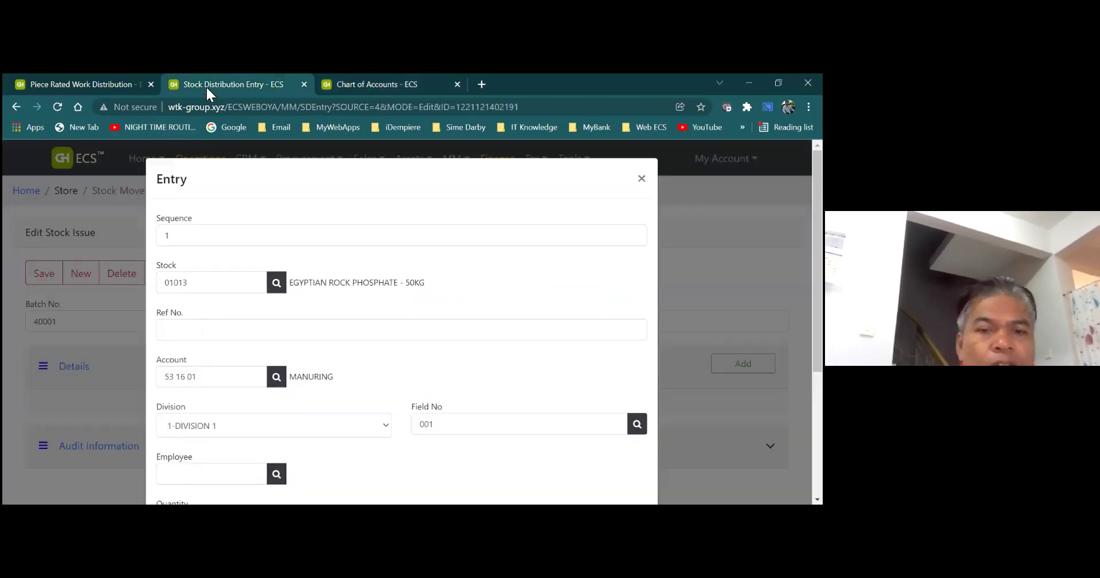
{"action": "left_click", "coordinate": [278, 377]}
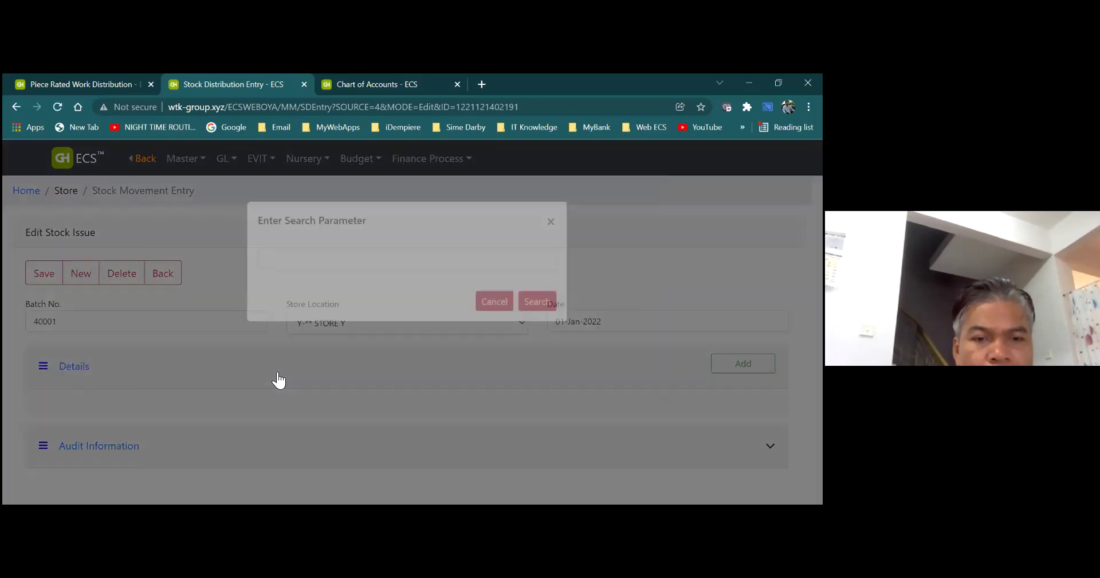
{"action": "left_click", "coordinate": [321, 319]}
{"action": "type", "text": "manuring"}
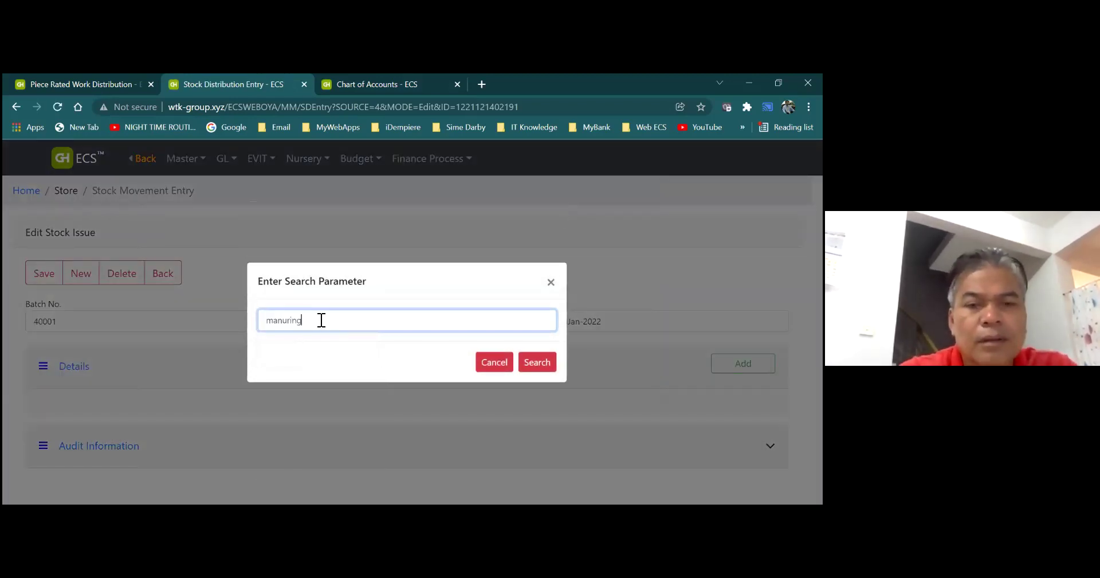
{"action": "left_click", "coordinate": [540, 364]}
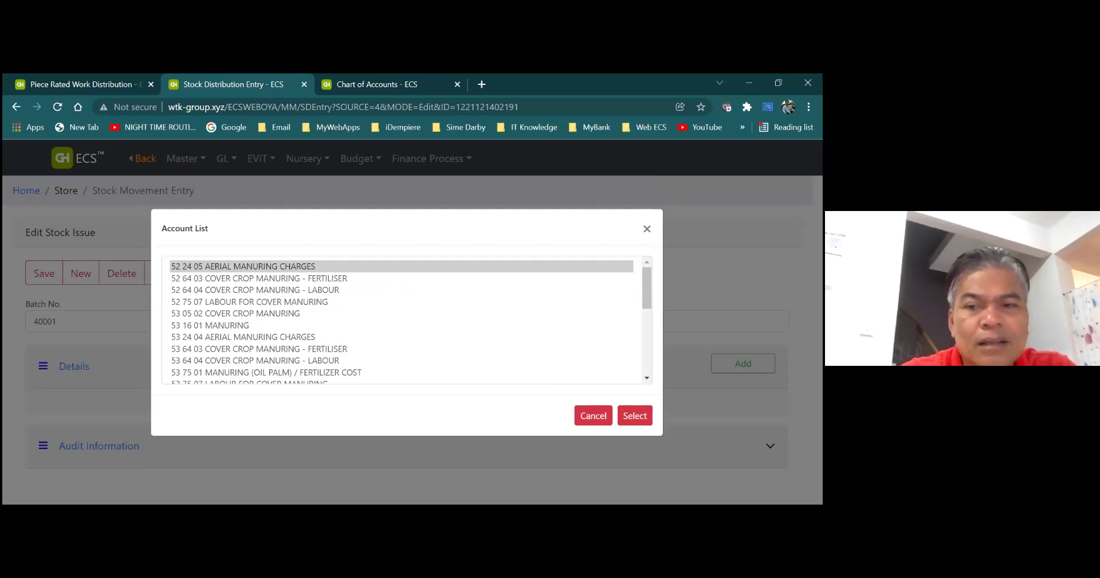
{"action": "key", "text": "Tab"}
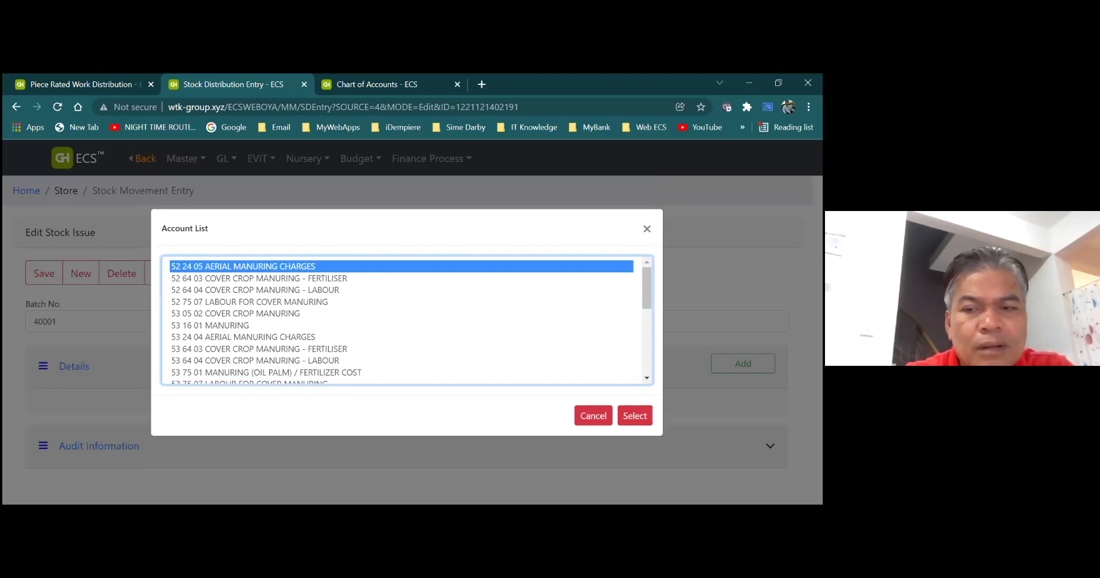
Confirm account 52 24 05 AERIAL MANURING CHARGES for the line and save it
{"action": "scroll", "coordinate": [496, 322], "scroll_direction": "down", "scroll_amount": 3}
{"action": "scroll", "coordinate": [406, 319], "scroll_direction": "down", "scroll_amount": 3}
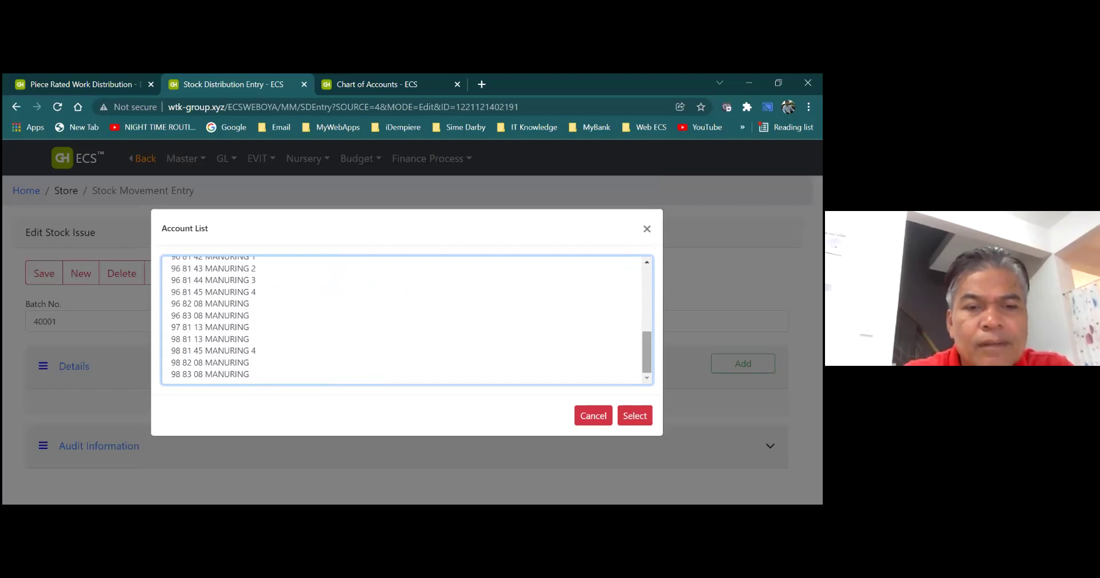
{"action": "scroll", "coordinate": [407, 319], "scroll_direction": "up", "scroll_amount": 8}
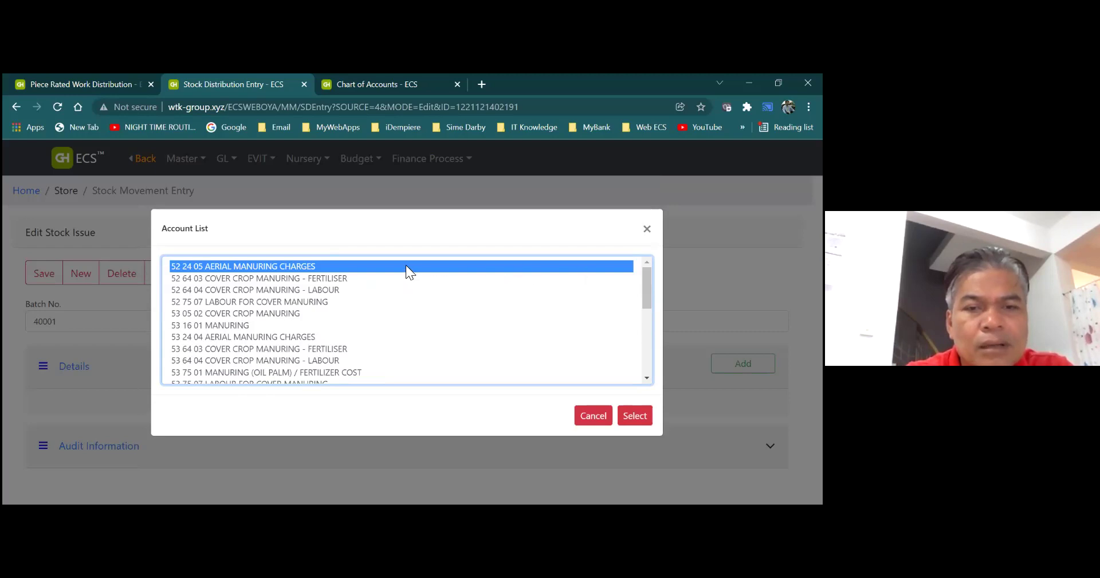
{"action": "key", "text": "Return"}
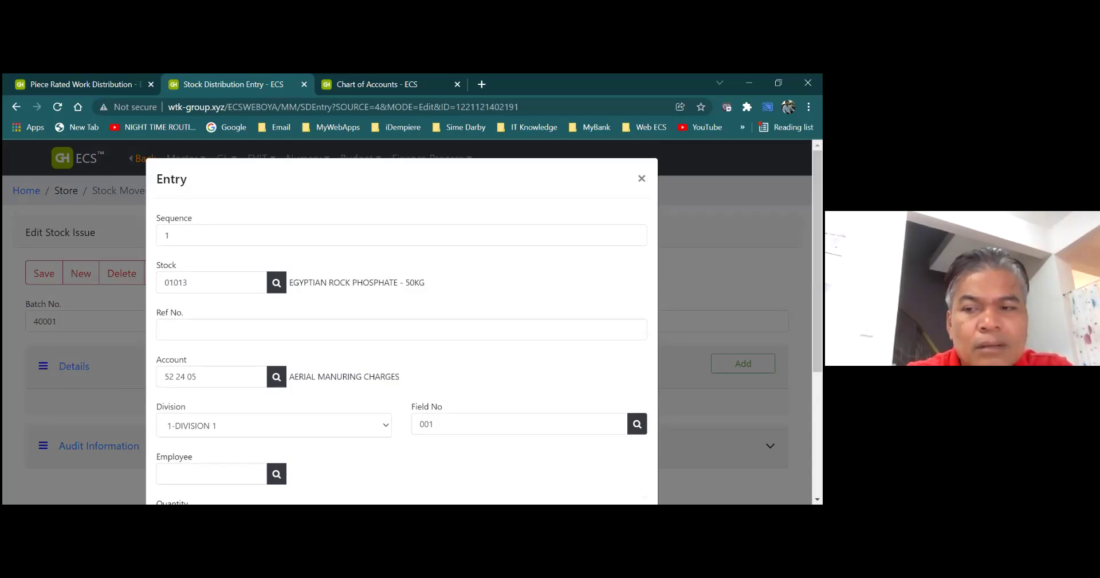
{"action": "scroll", "coordinate": [401, 321], "scroll_direction": "down", "scroll_amount": 3}
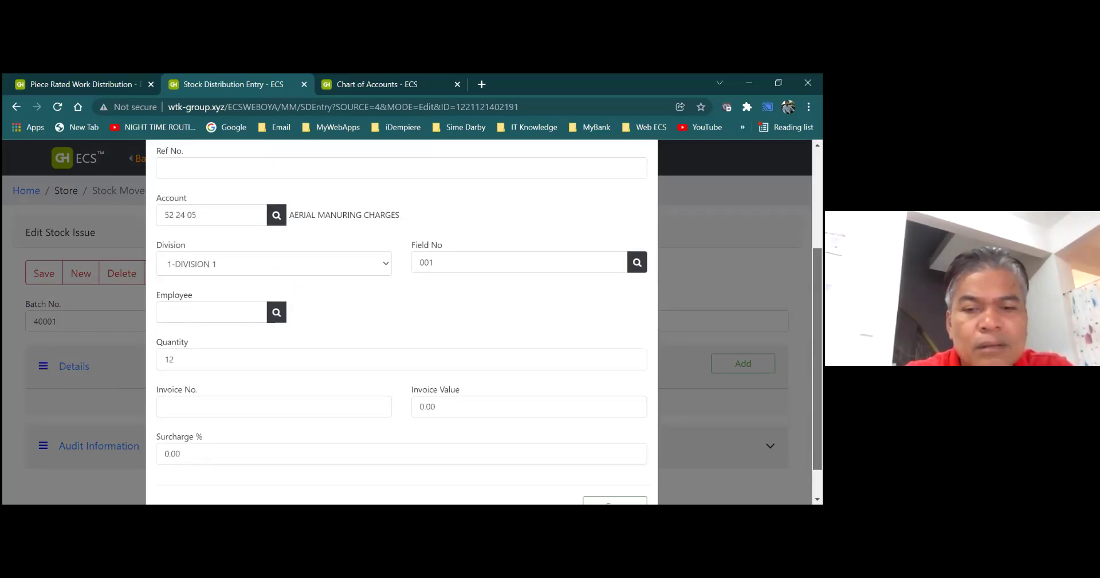
{"action": "scroll", "coordinate": [401, 321], "scroll_direction": "down", "scroll_amount": 1}
{"action": "left_click", "coordinate": [615, 465]}
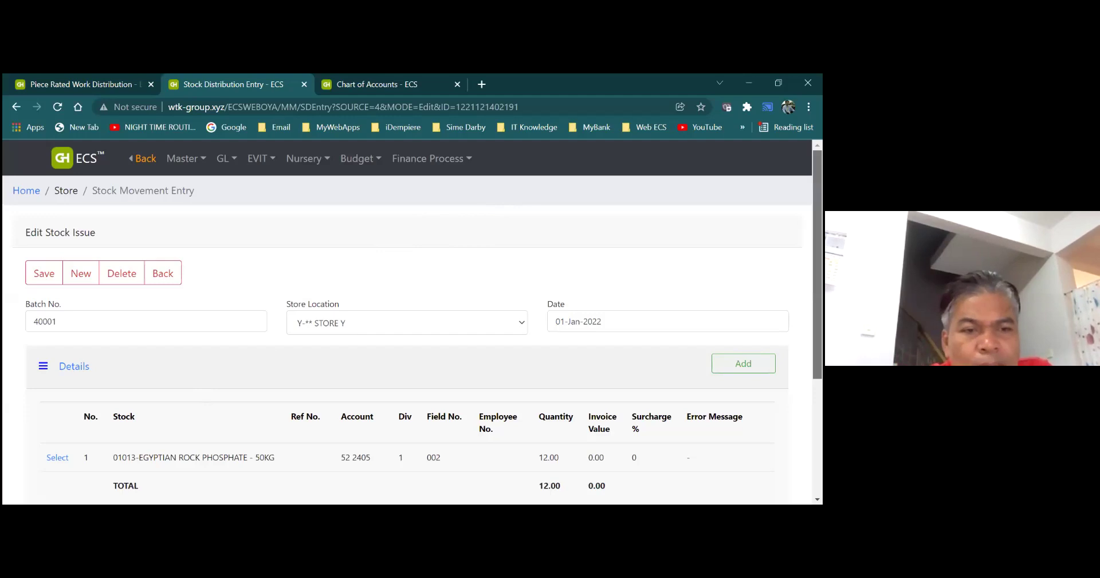
Scroll down to review batch 40001's Details table showing the 12.00 rock phosphate line under 52 2405
{"action": "scroll", "coordinate": [413, 338], "scroll_direction": "down", "scroll_amount": 2}
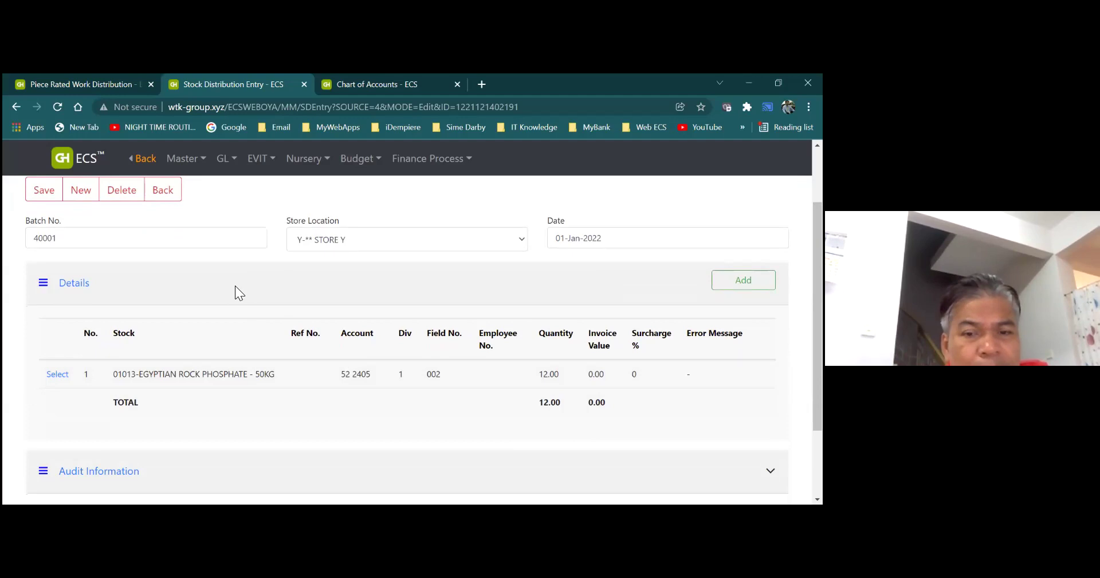
Back out of batch 40001 through the Stock Issue list and Finance to the company dashboard, closing the MM menu
{"action": "left_click", "coordinate": [174, 195]}
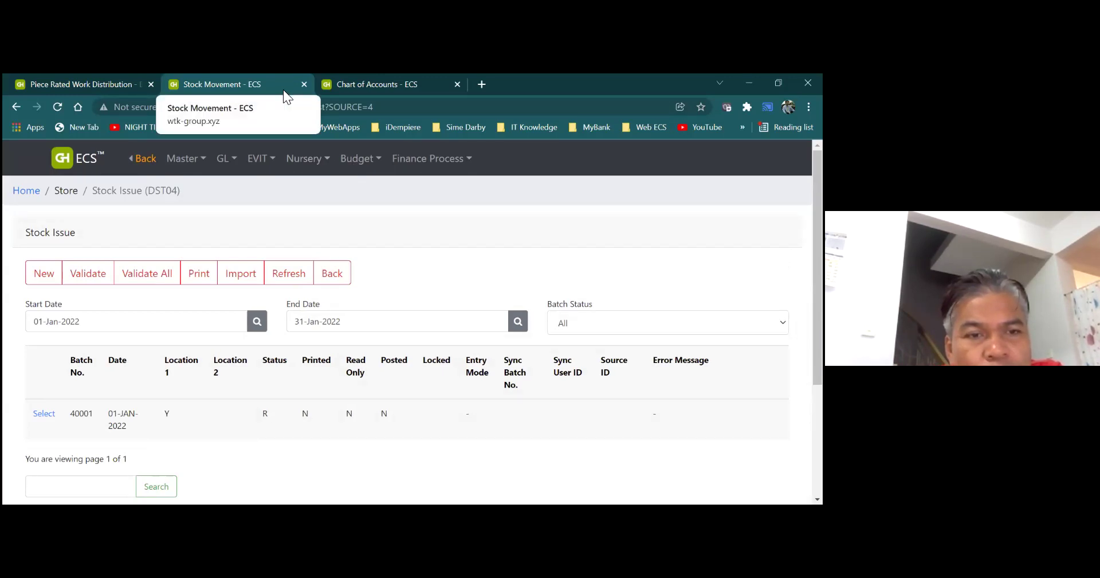
{"action": "left_click", "coordinate": [308, 158]}
{"action": "left_click", "coordinate": [333, 278]}
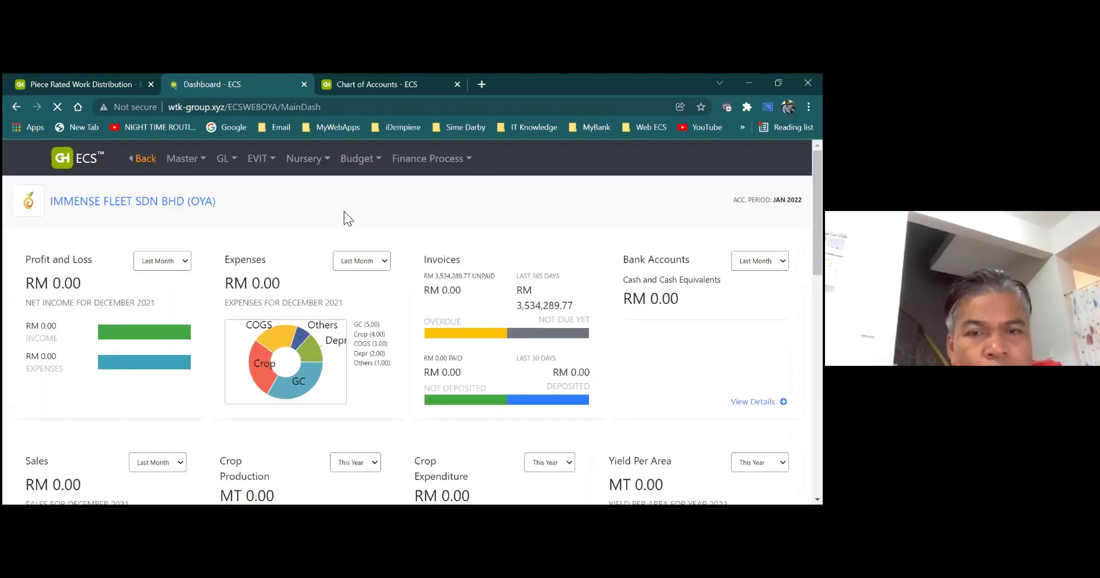
{"action": "left_click", "coordinate": [310, 161]}
{"action": "left_click", "coordinate": [171, 167]}
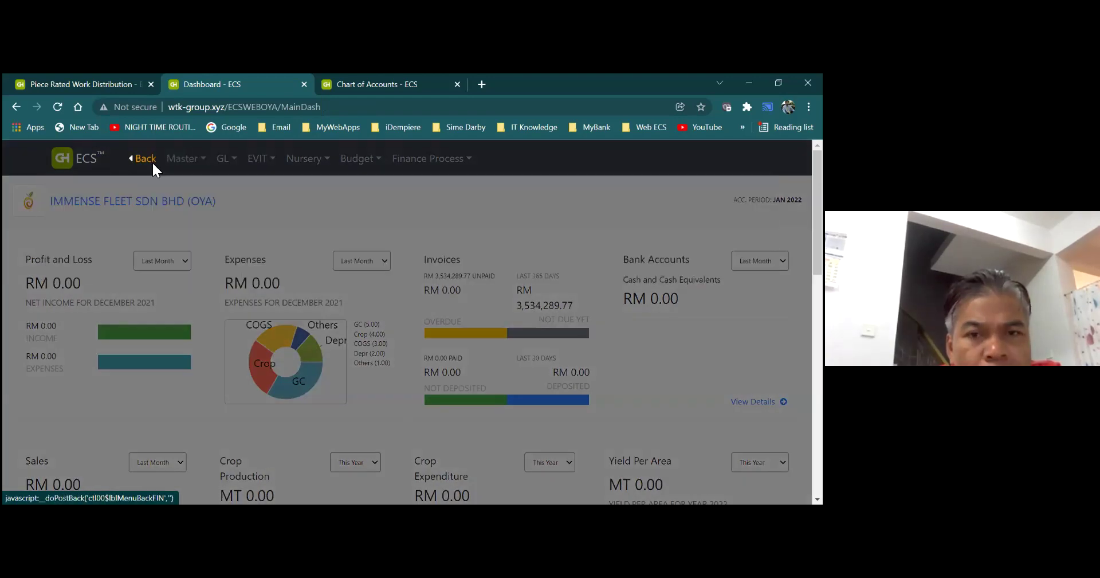
{"action": "left_click", "coordinate": [152, 160]}
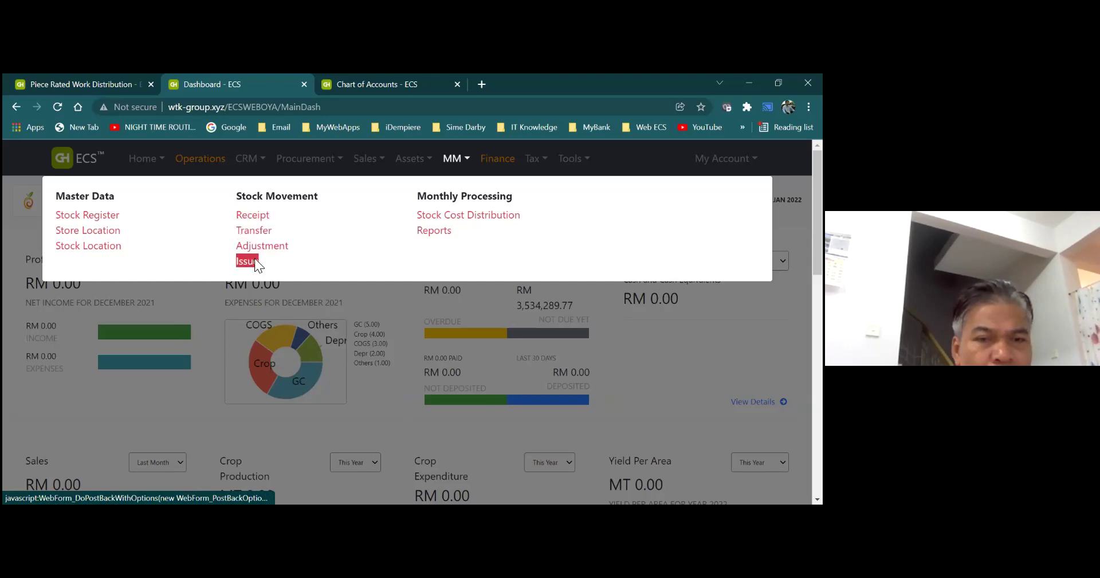
{"action": "left_click", "coordinate": [305, 286]}
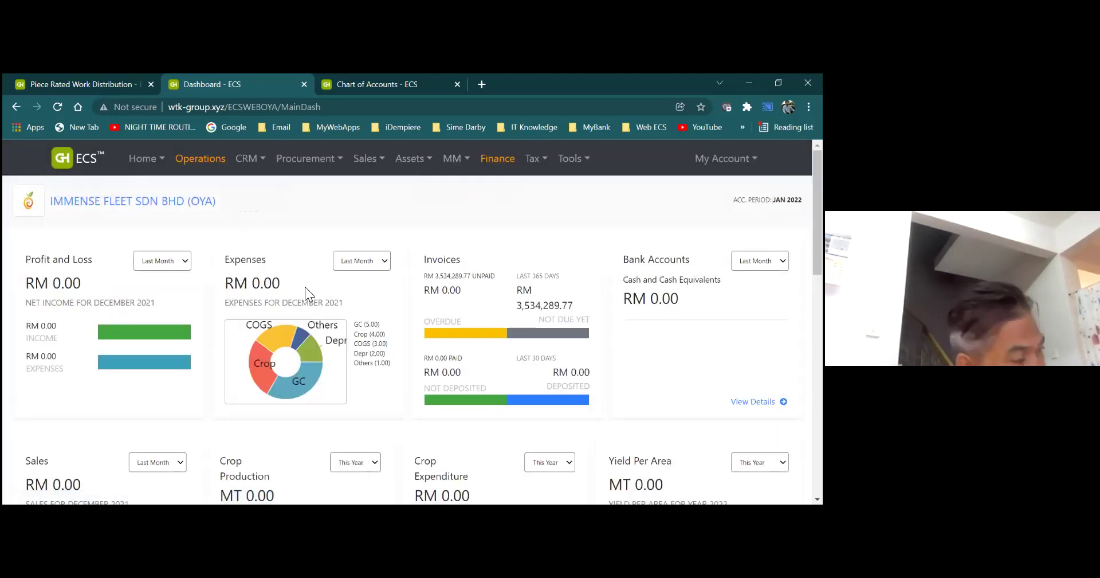